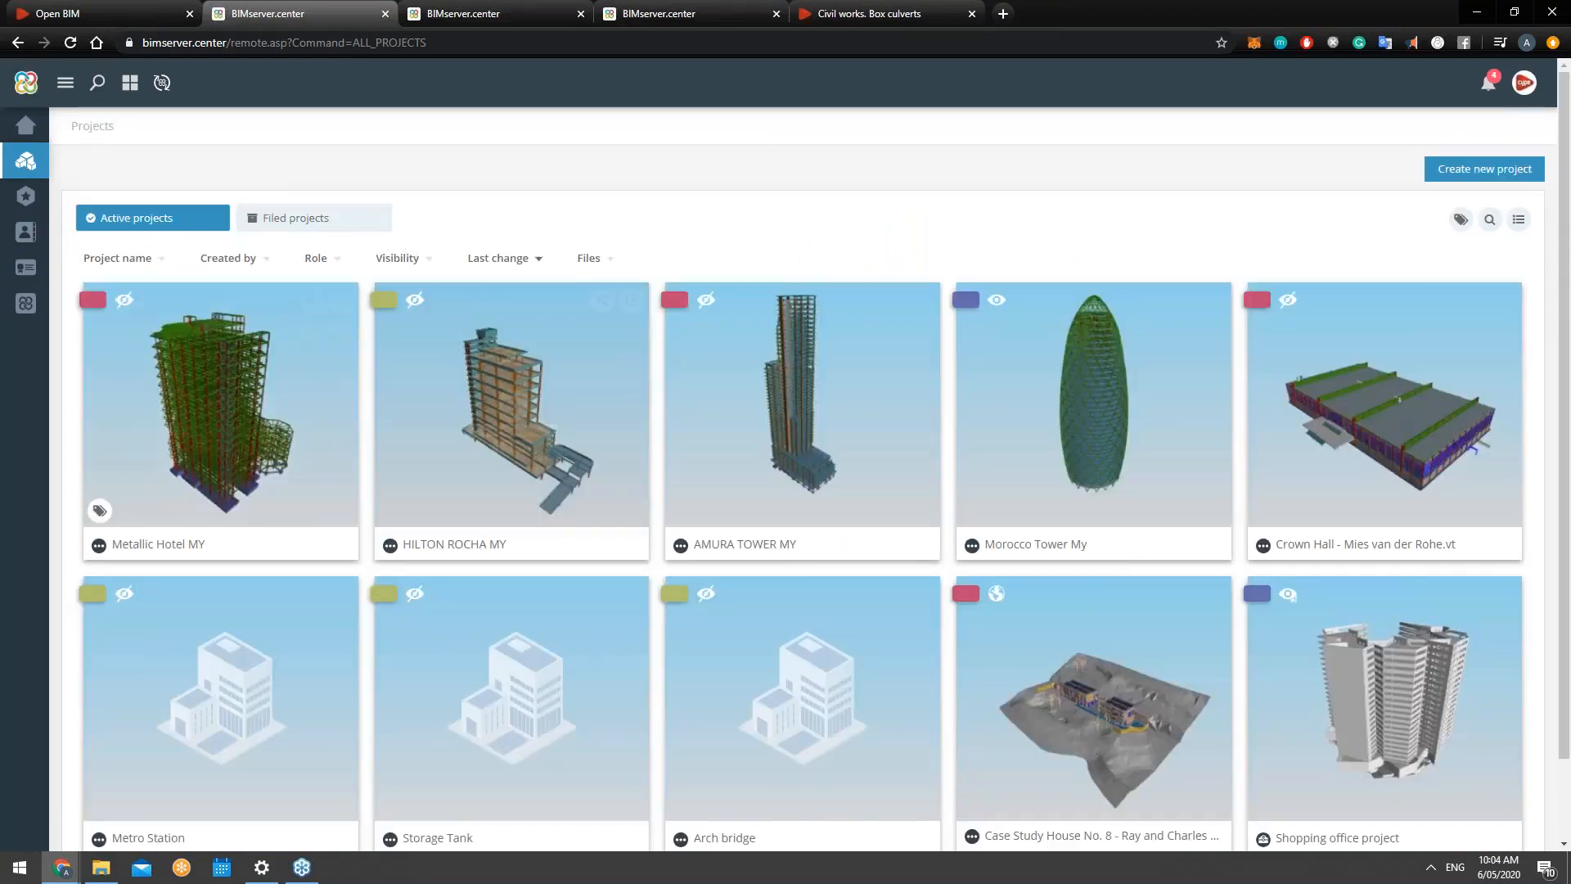
Step: Open the Crown Hall - Mies van der Rohe.vt project and compare it with the Open BIM workflow diagram
scroll(905, 453, down, 1)
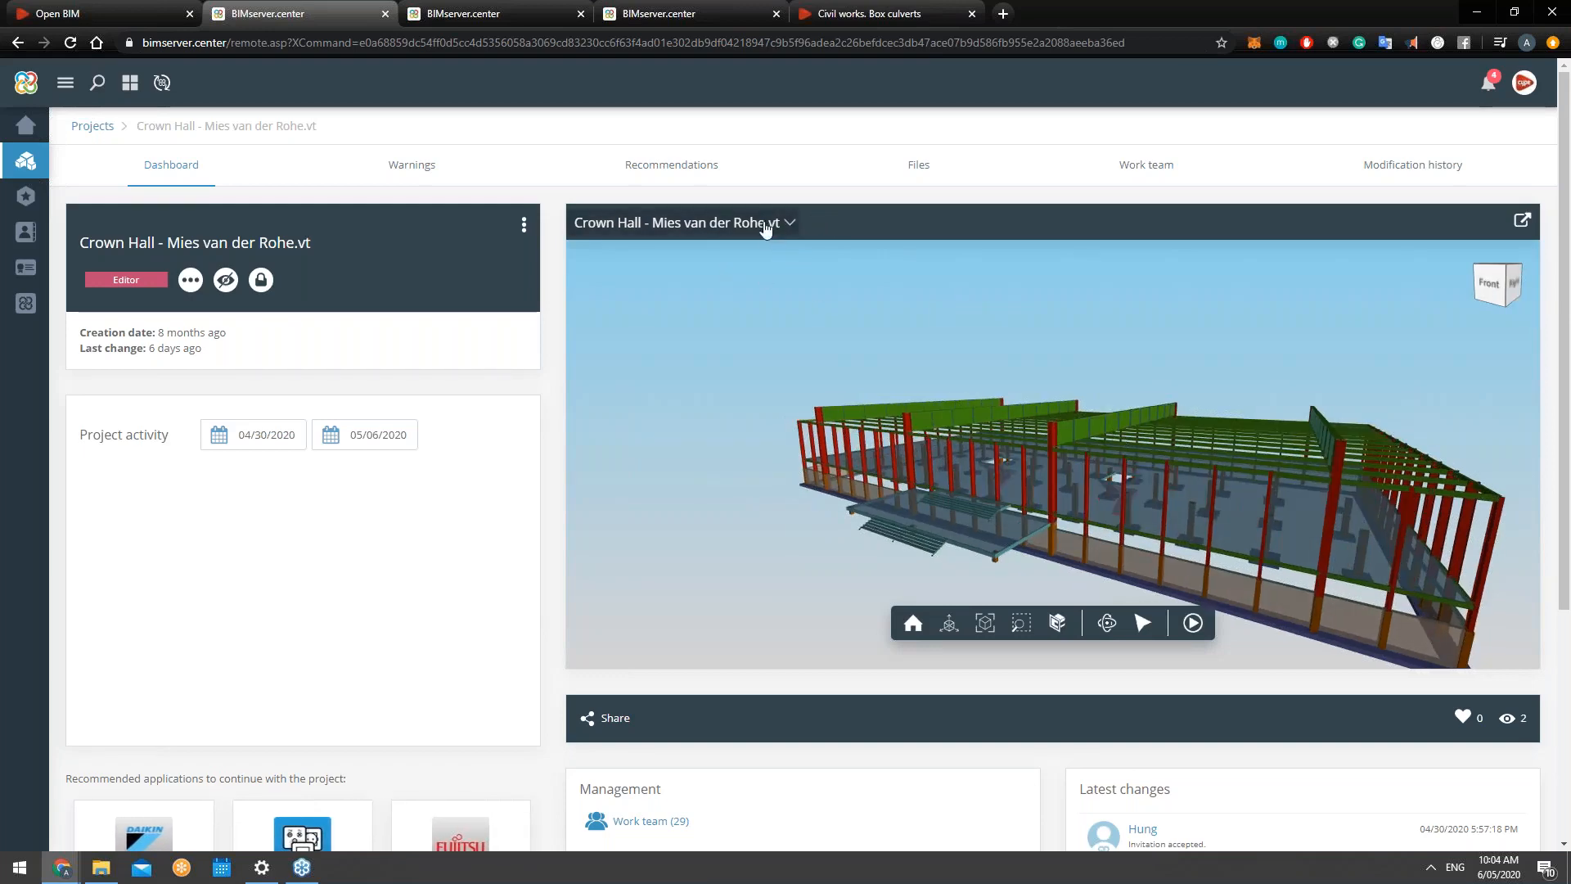
click(112, 10)
click(270, 13)
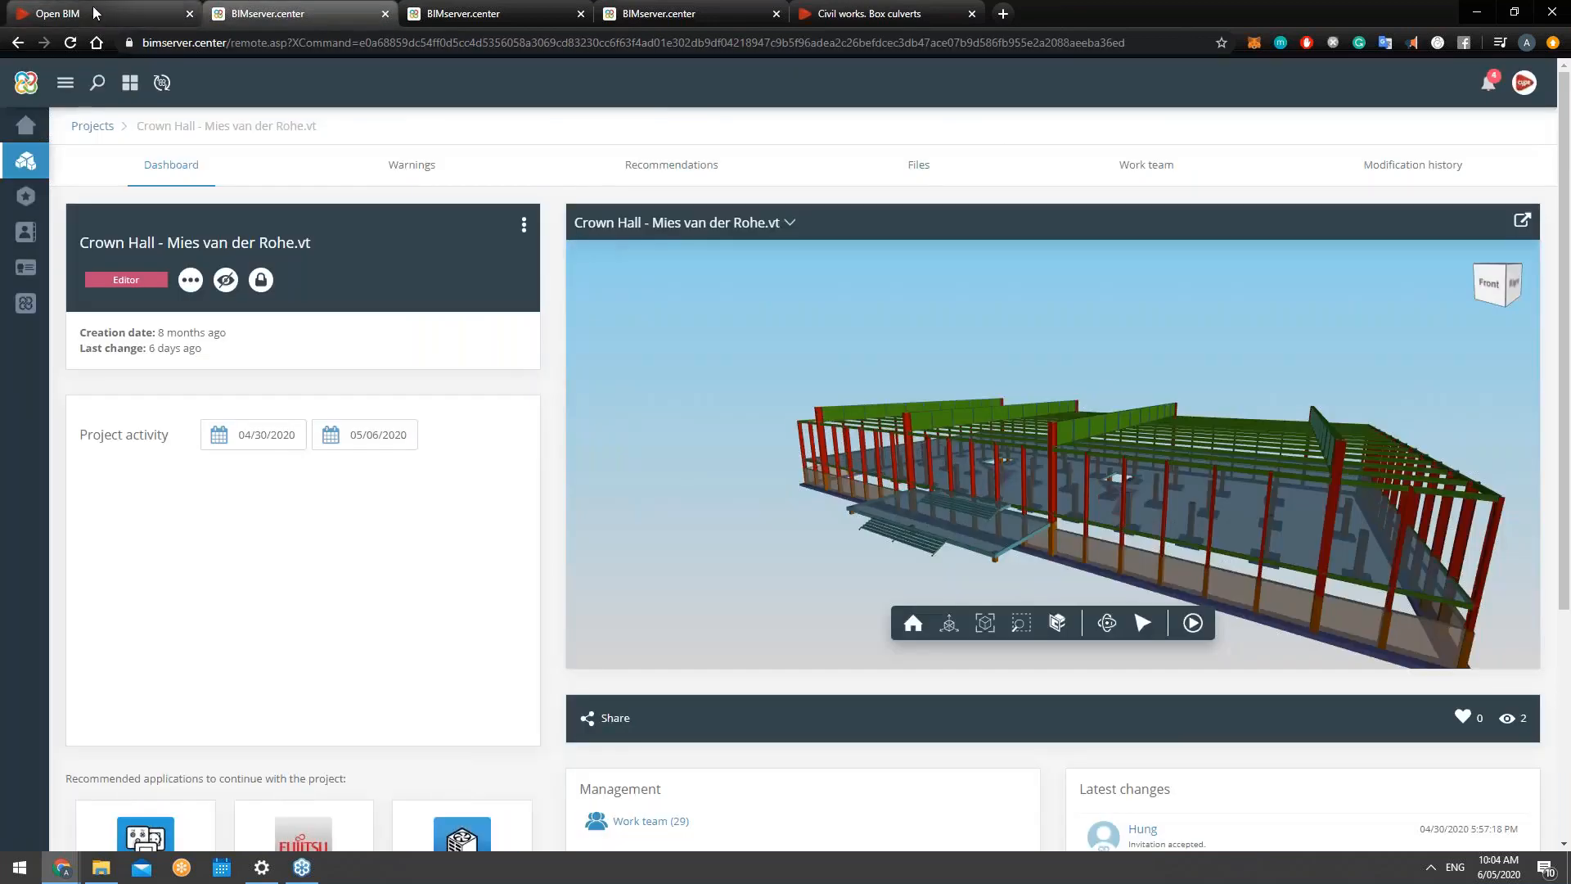
click(90, 10)
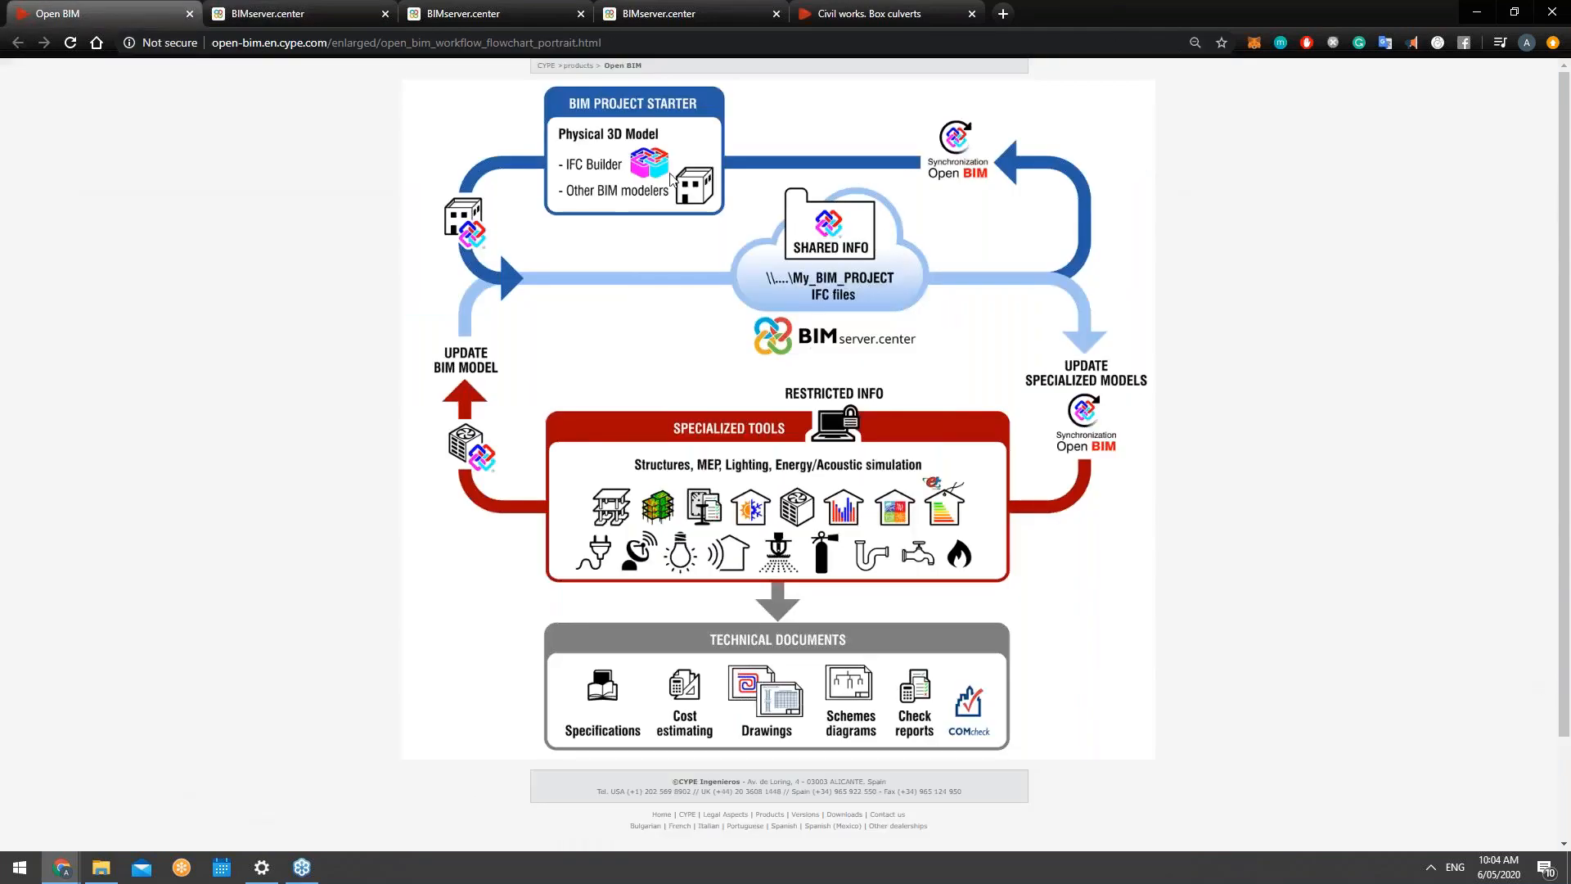
click(287, 8)
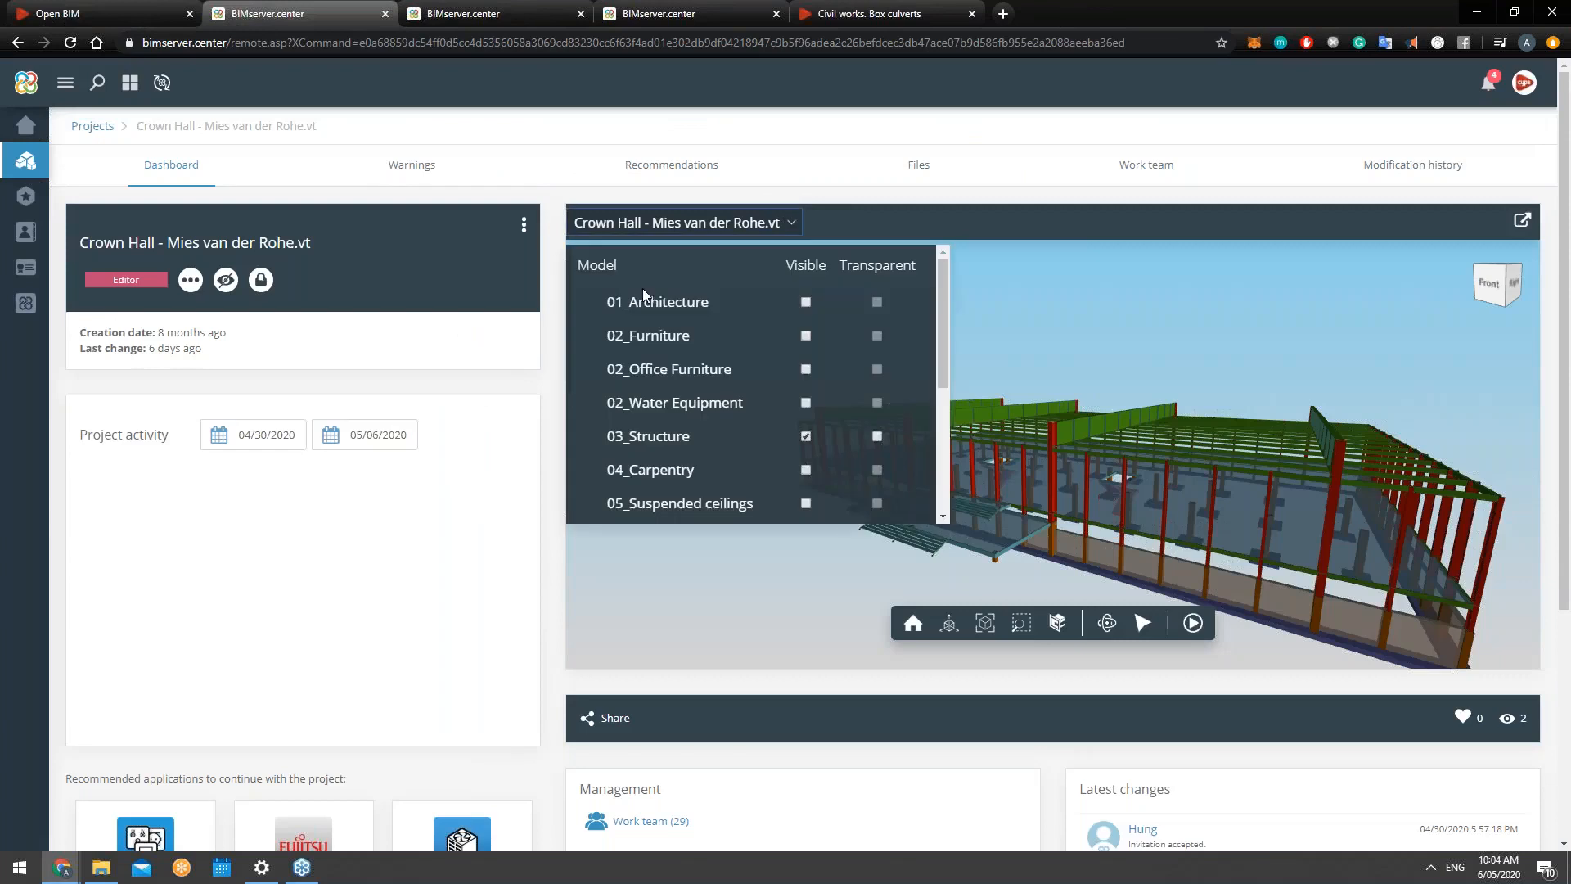
Step: Show the 01_Architecture model instead of 03_Structure in the Crown Hall viewer and consult the Open BIM workflow diagram
click(806, 302)
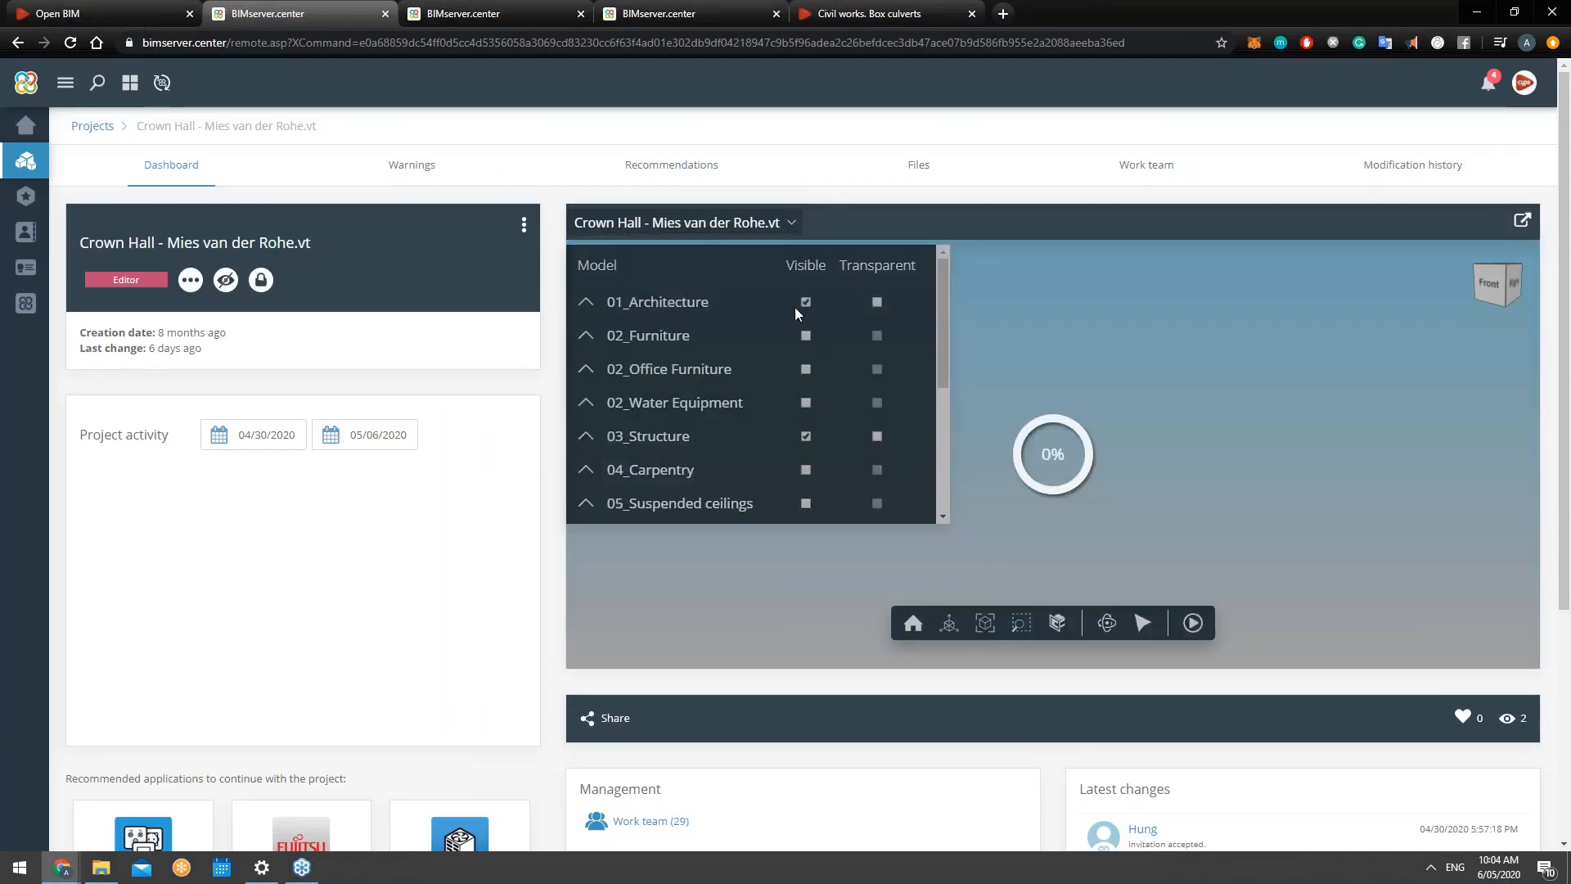
click(806, 436)
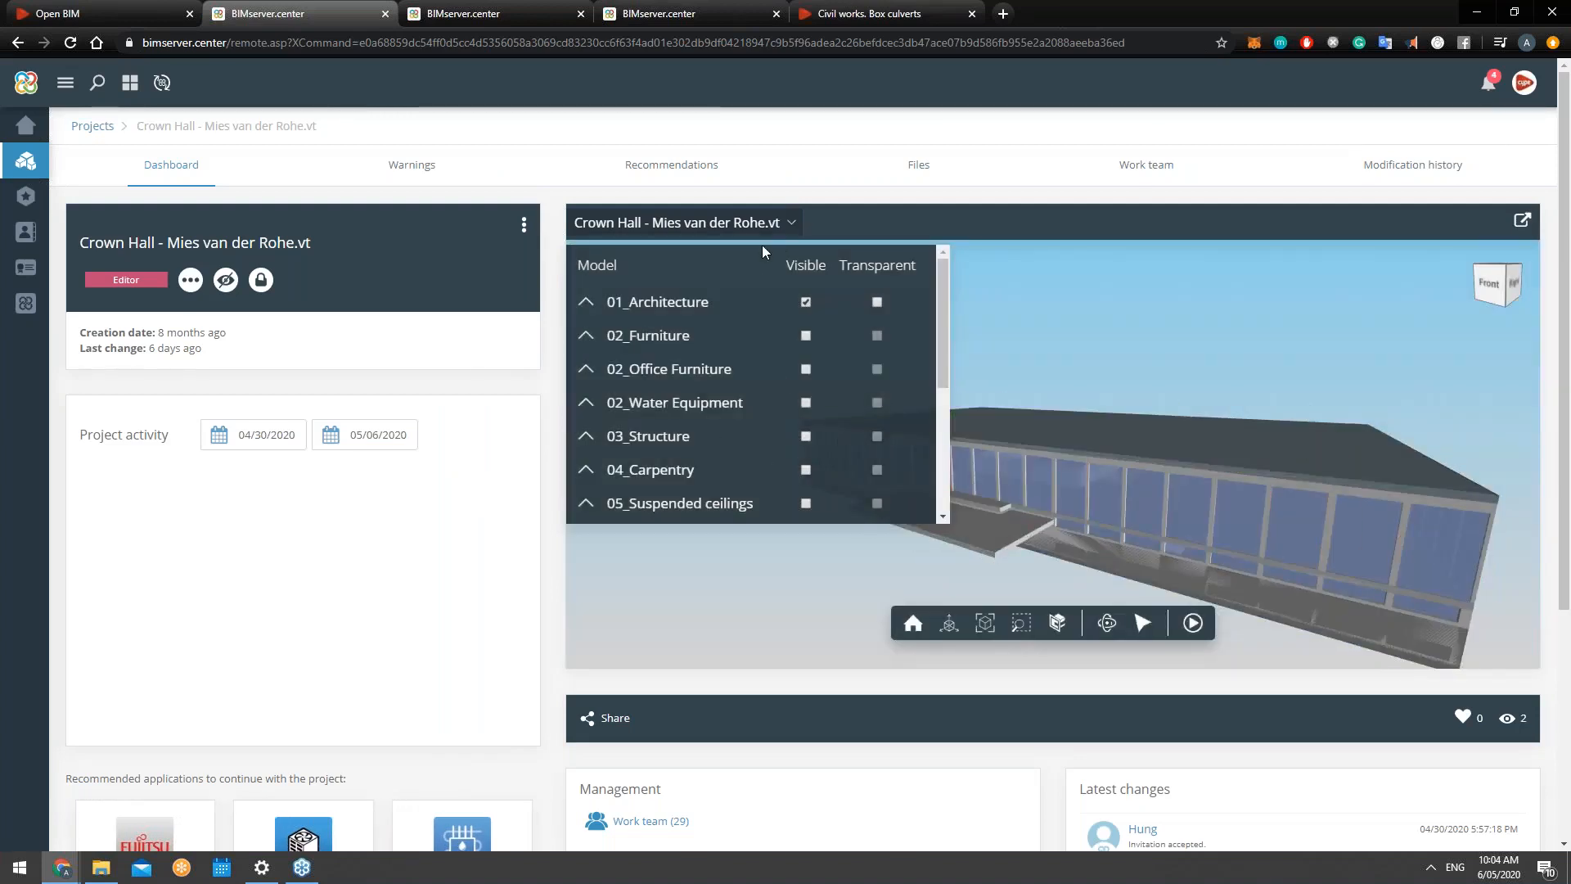
click(1200, 410)
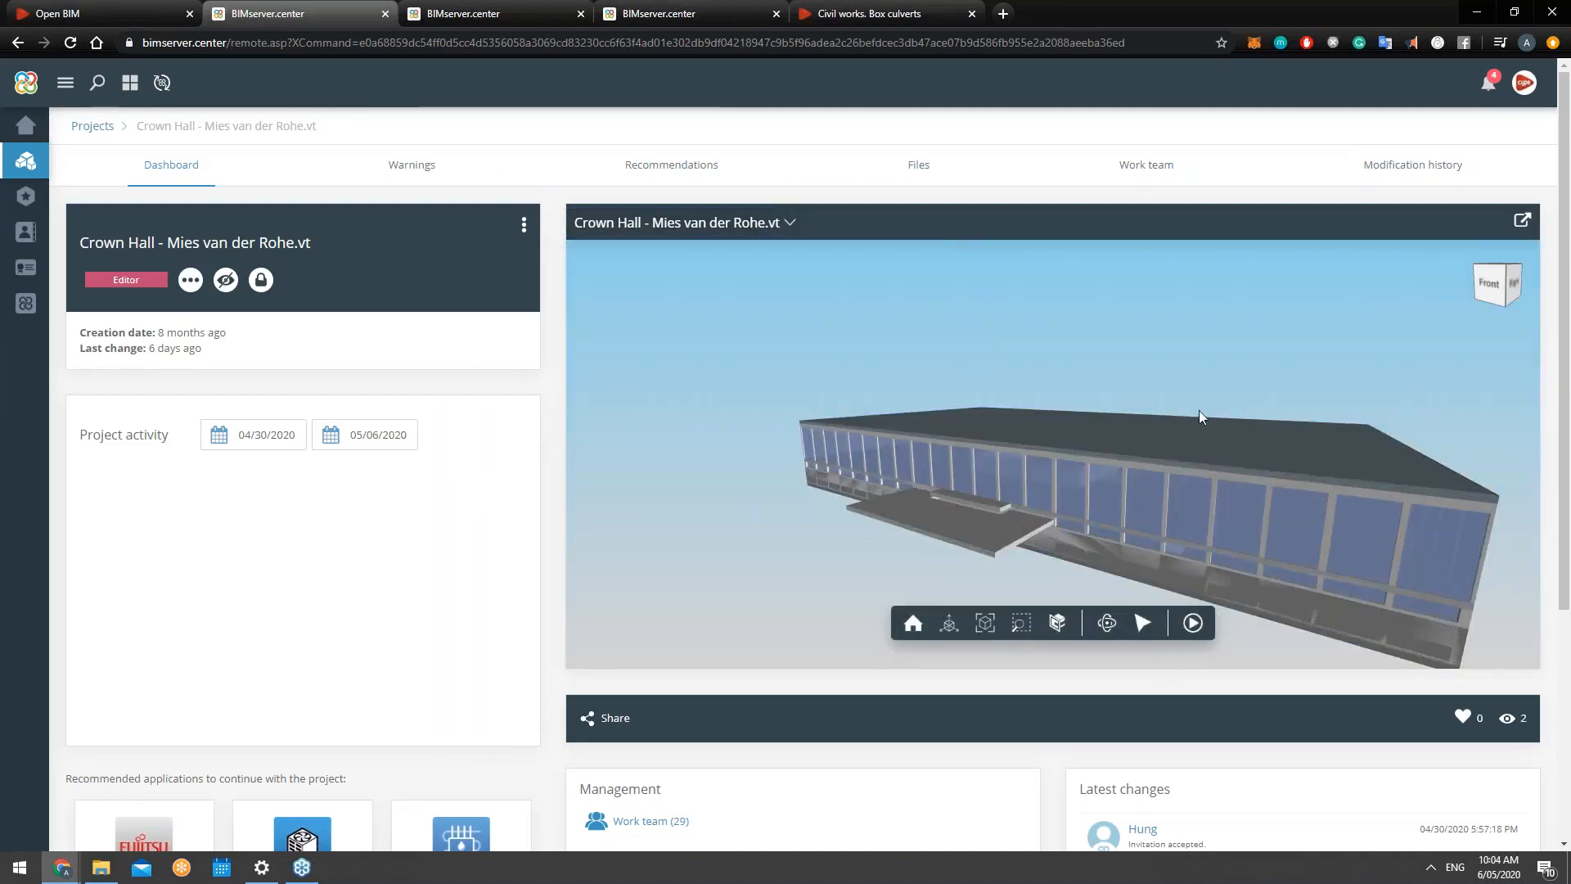
click(75, 12)
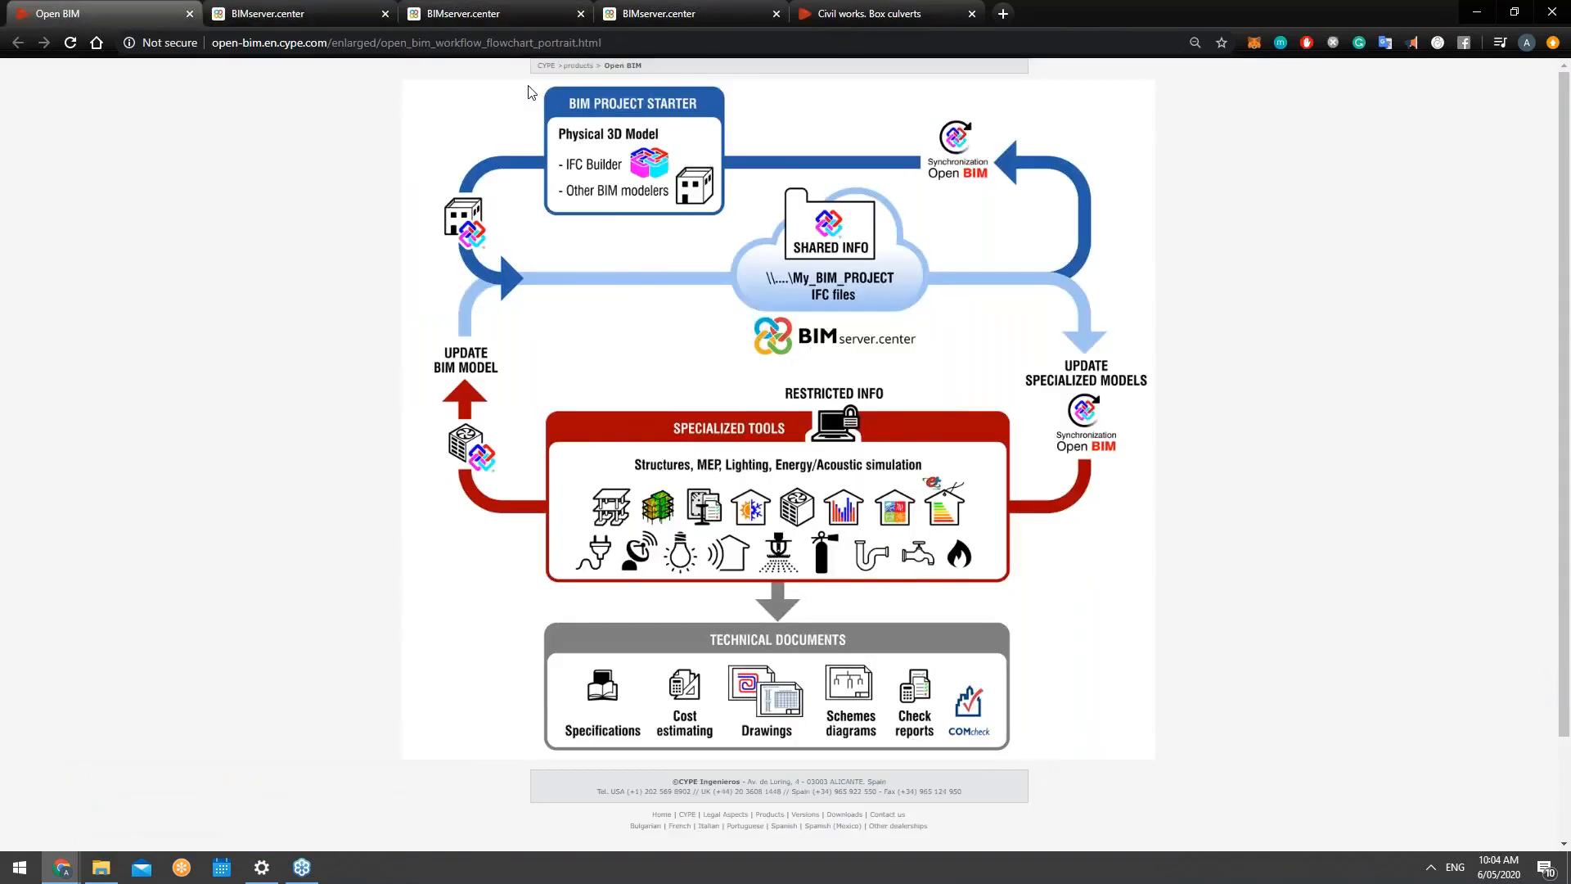
click(274, 20)
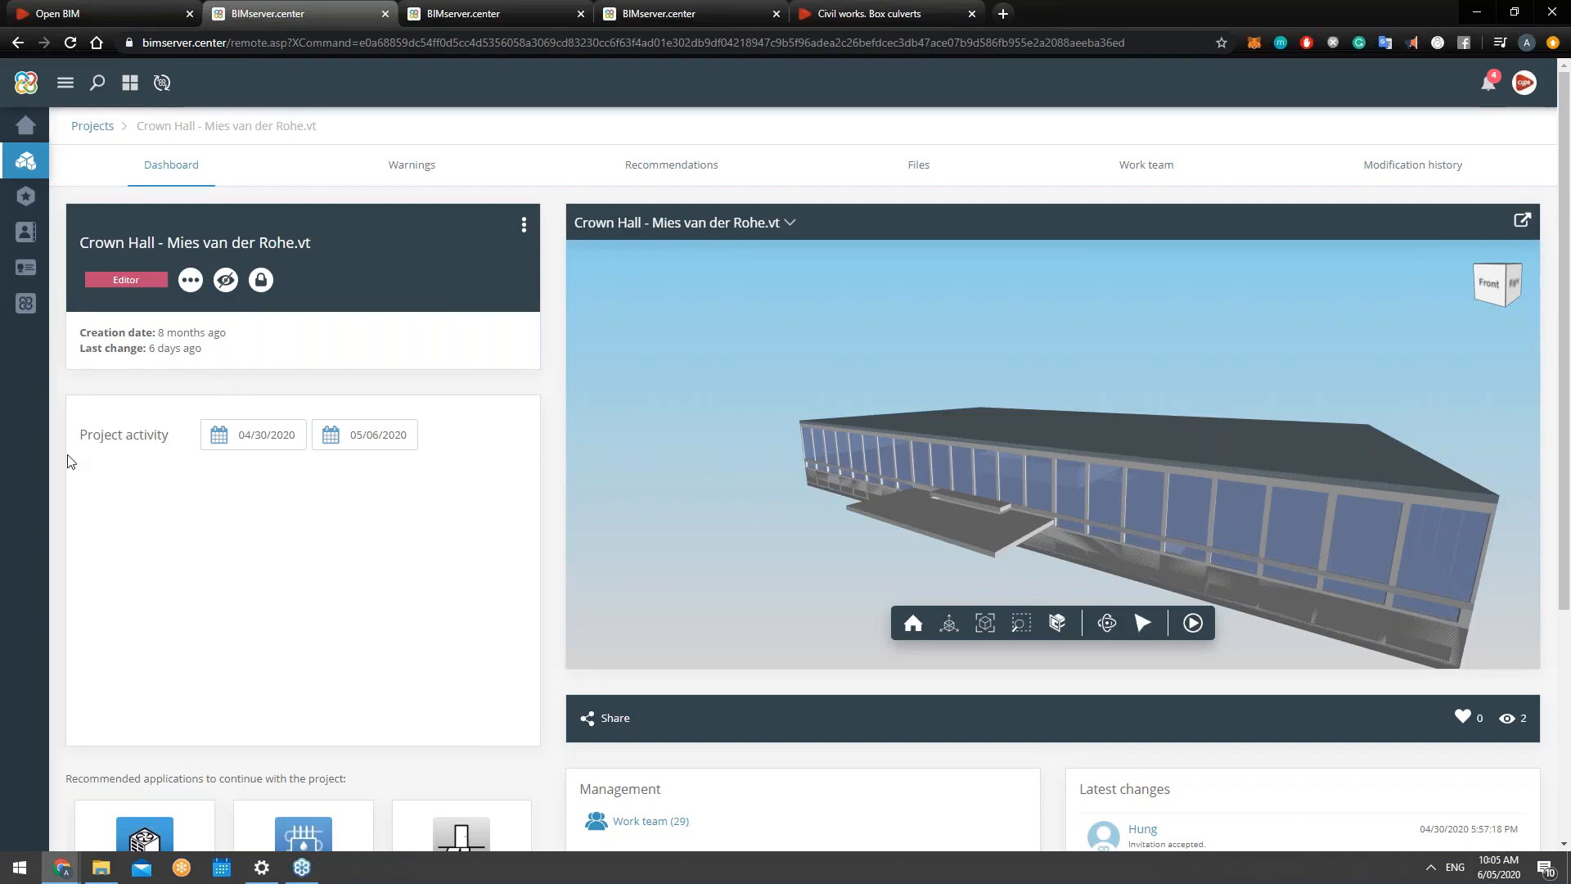
Step: Show 02_Furniture together with 01_Architecture in the project viewer and make the architecture model transparent
click(690, 225)
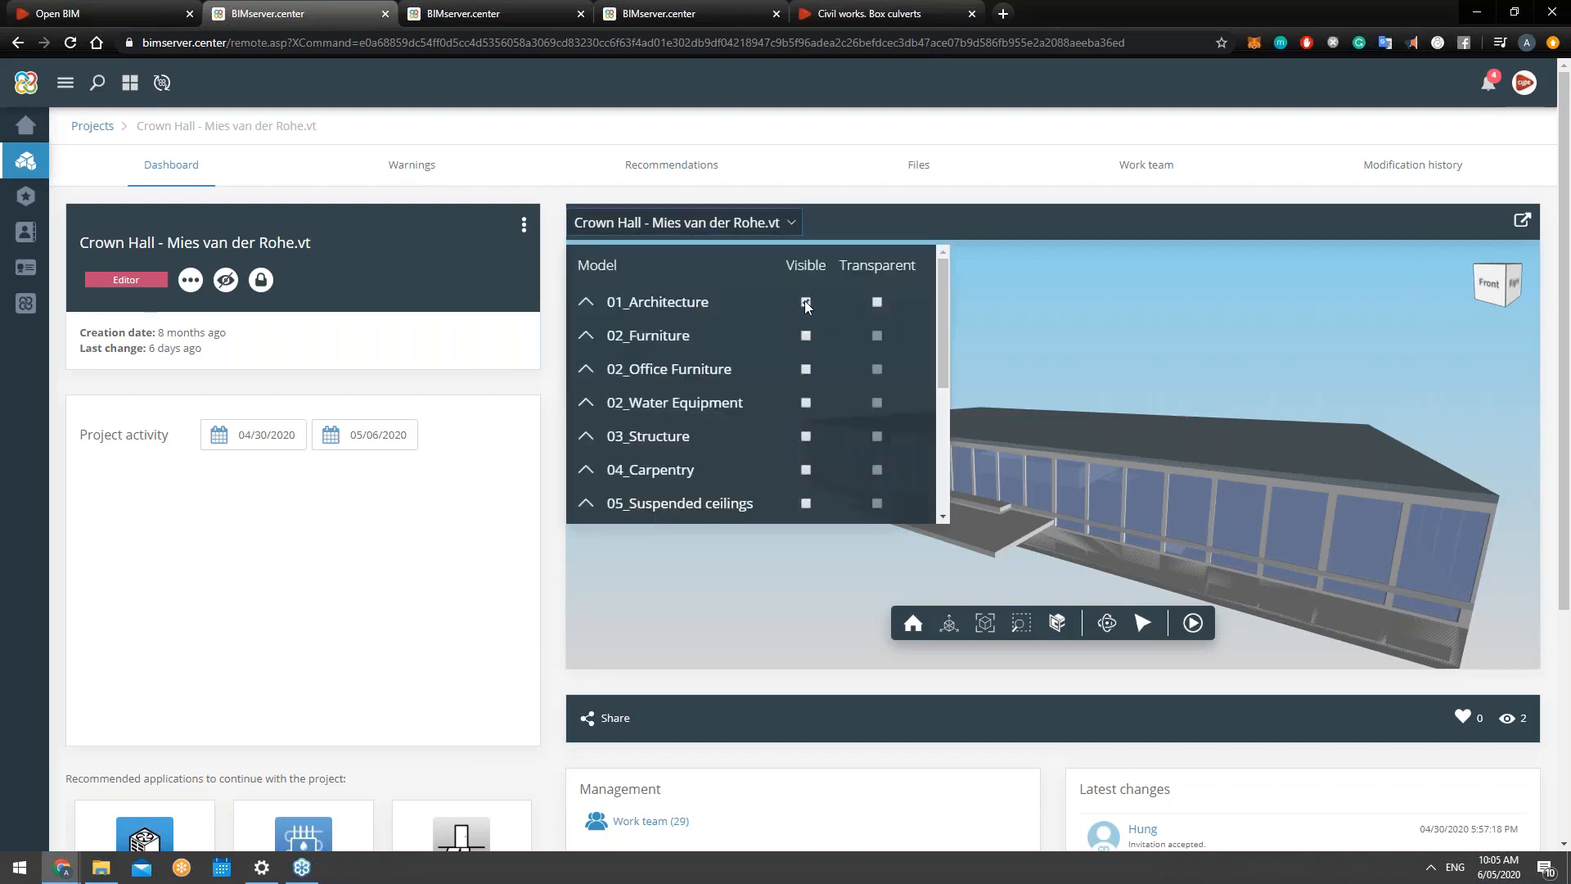
click(805, 302)
click(805, 334)
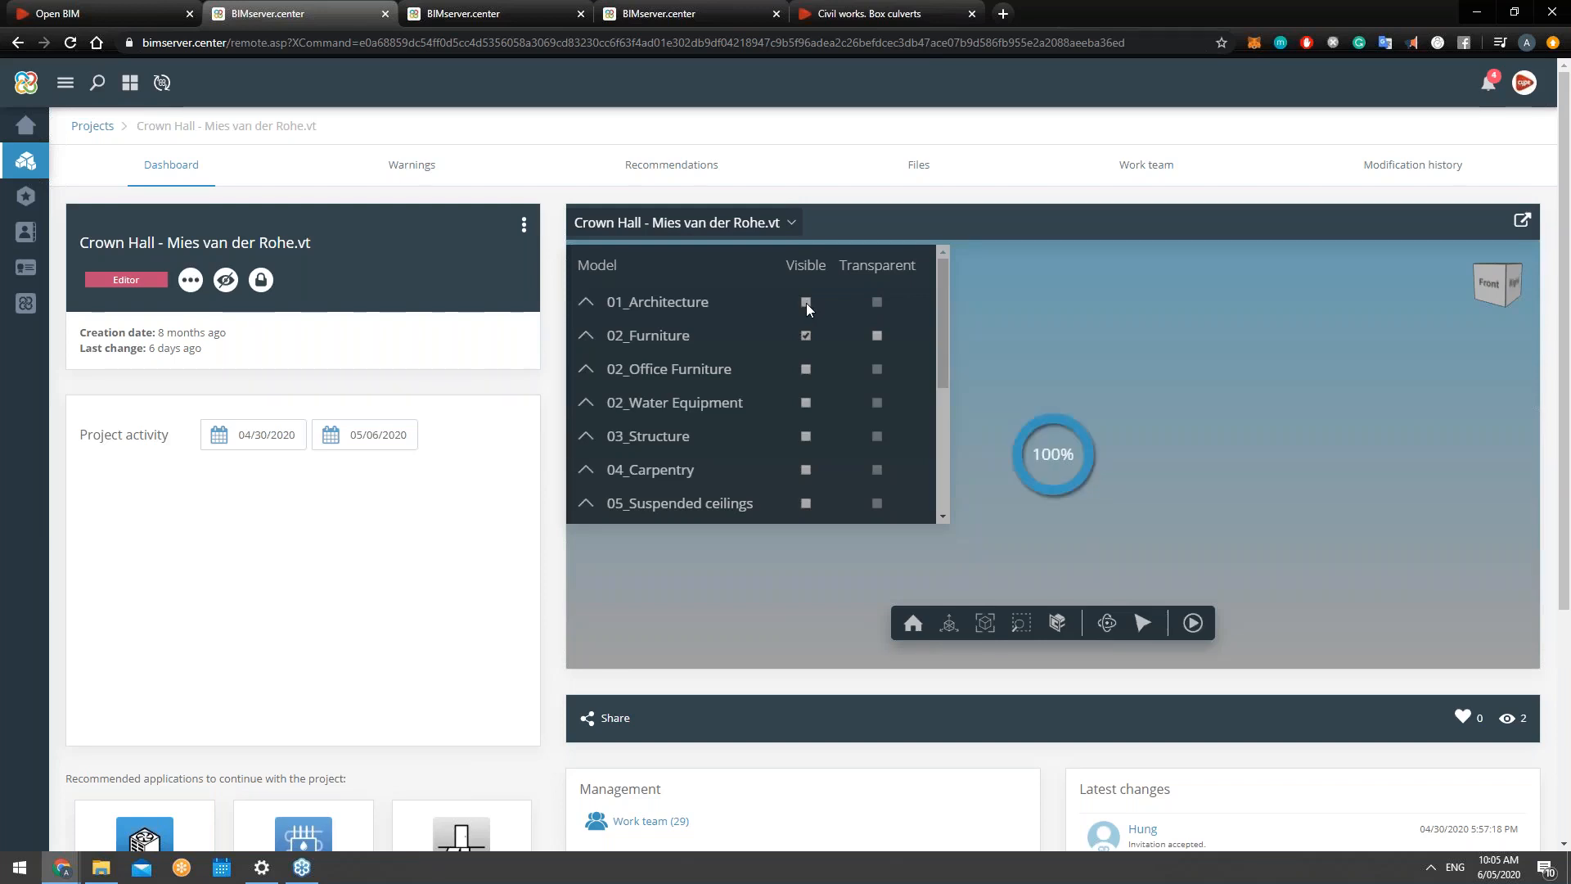
click(806, 302)
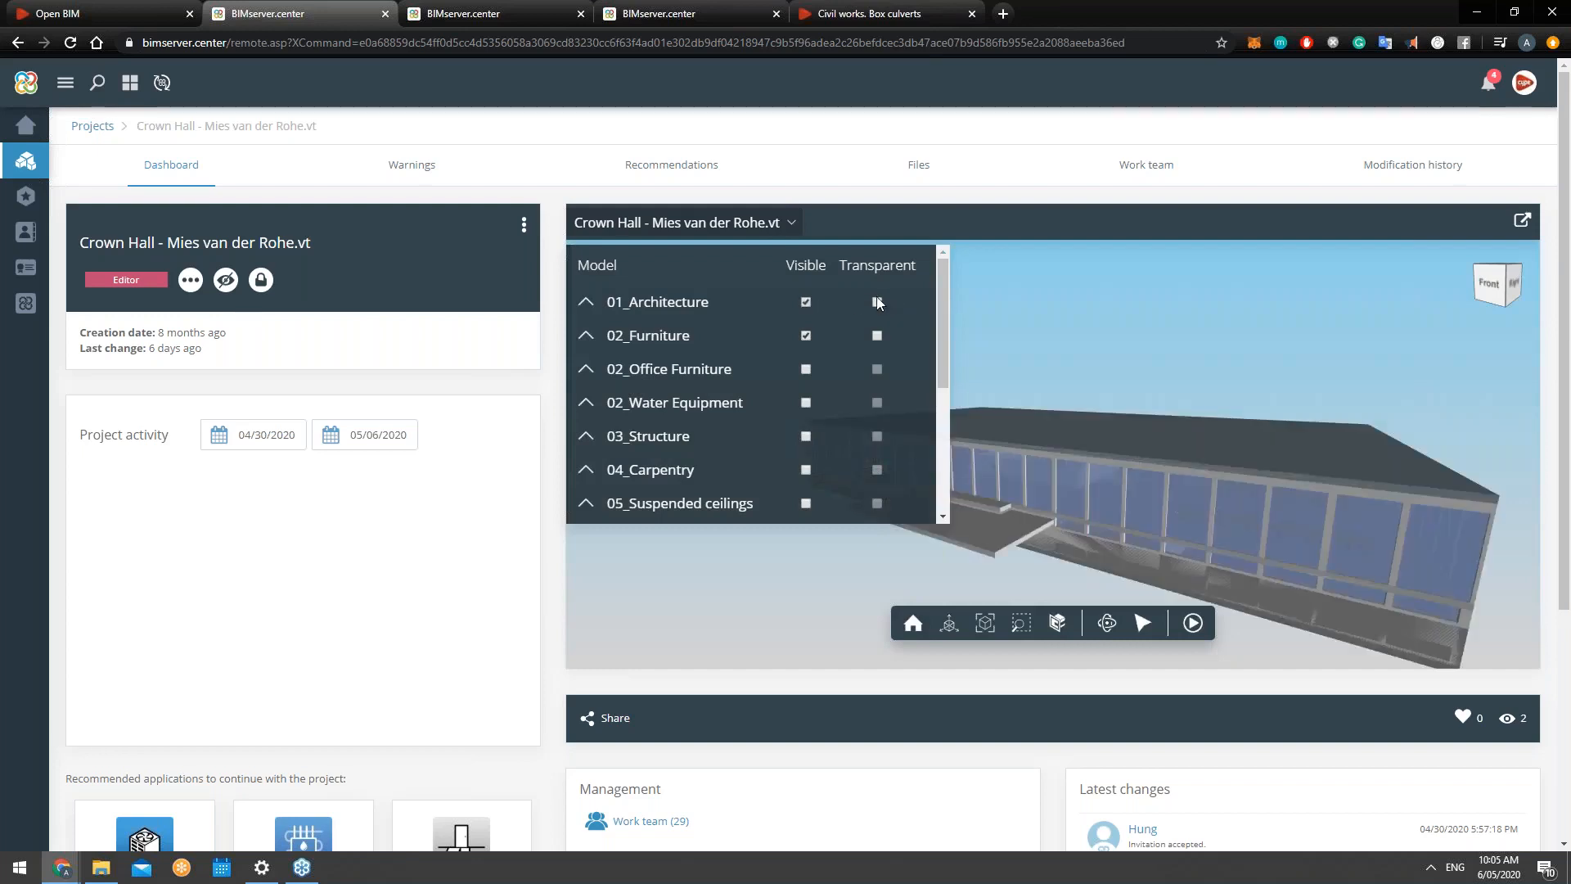
click(876, 302)
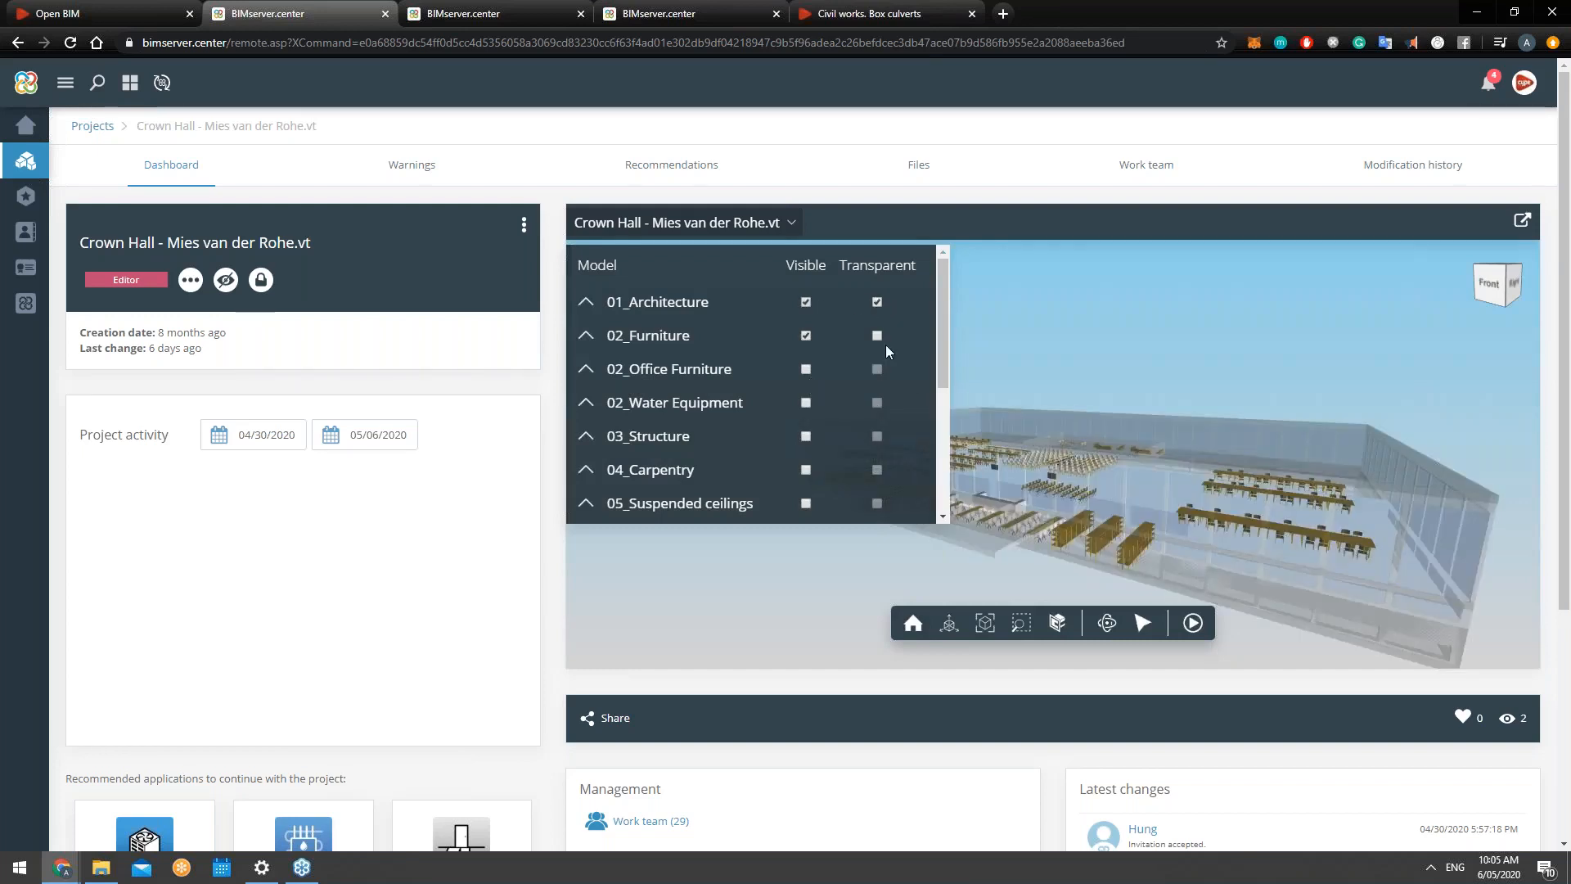
Step: Add the 07_Plumbing and 03_Structure models to the visible layers of the Crown Hall viewer
drag(946, 307, 936, 373)
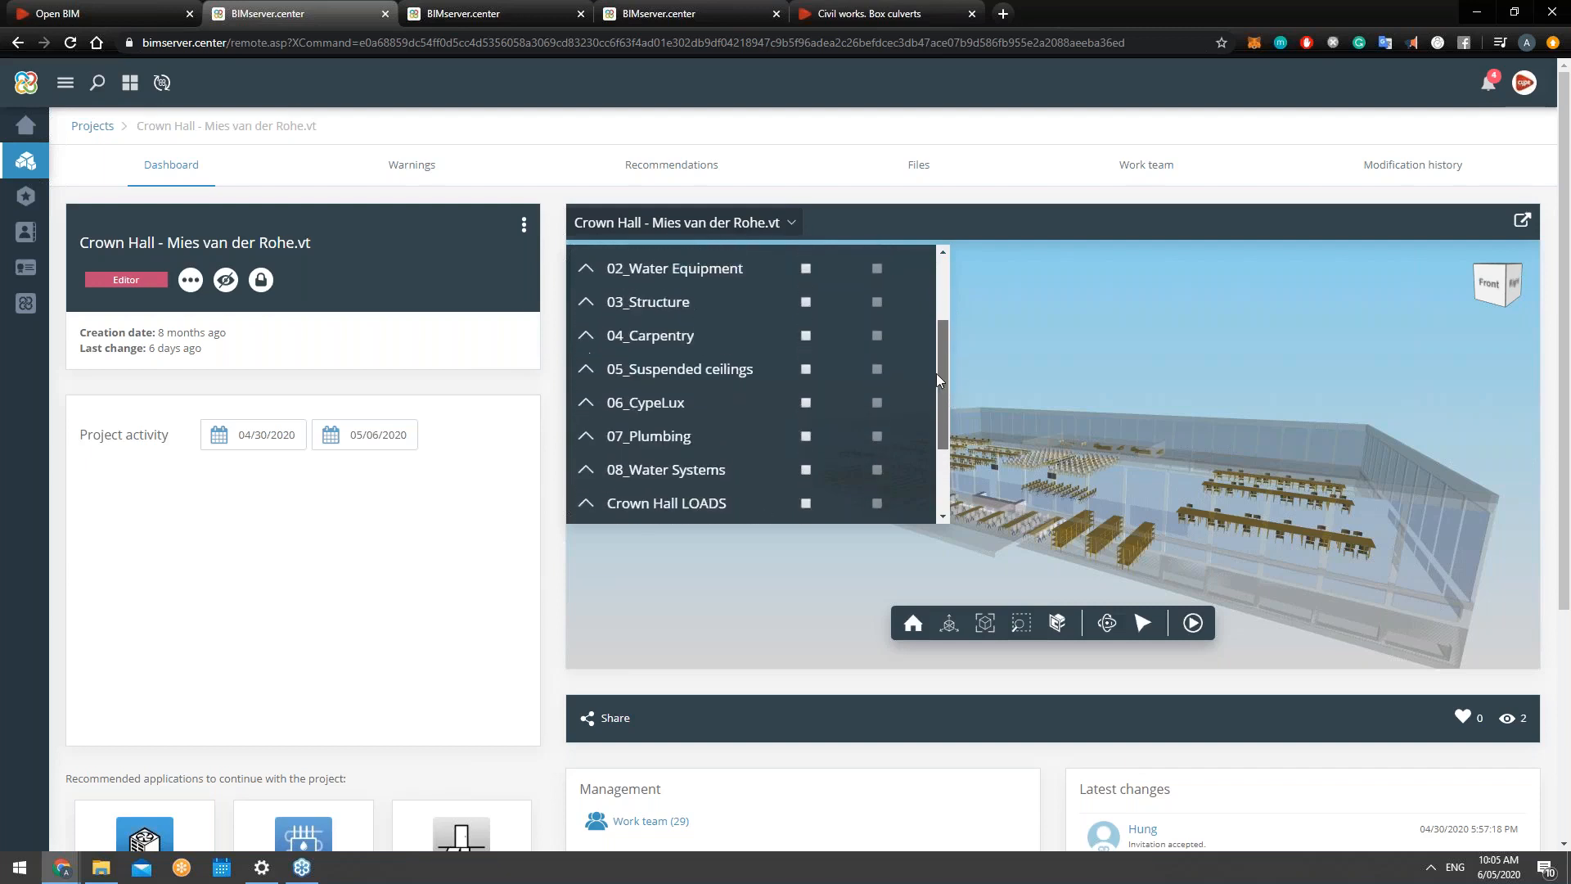
click(805, 435)
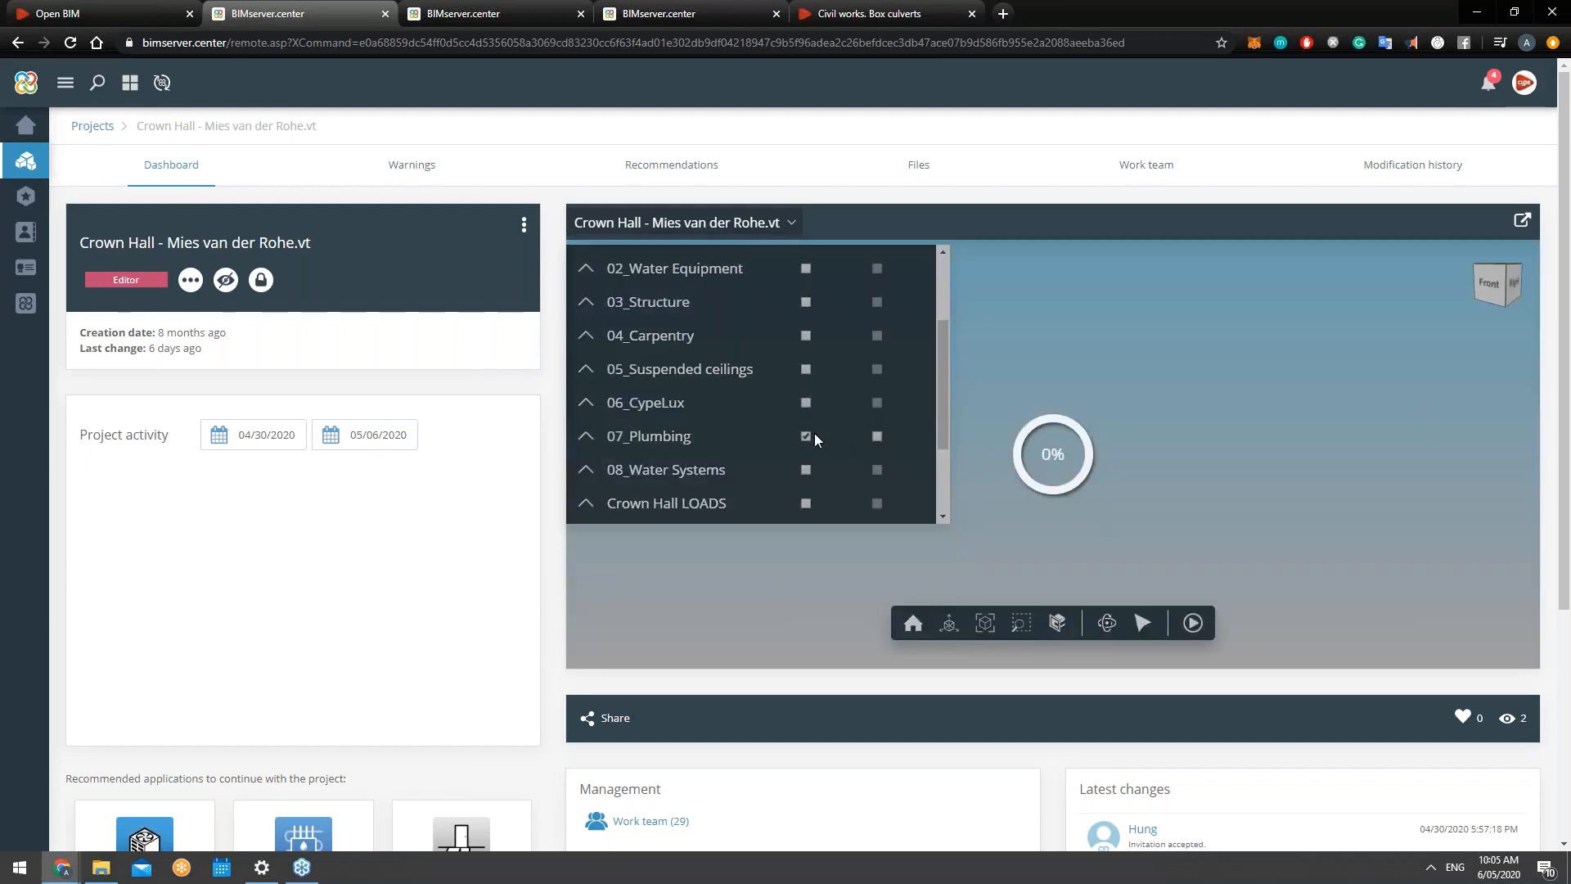
click(805, 303)
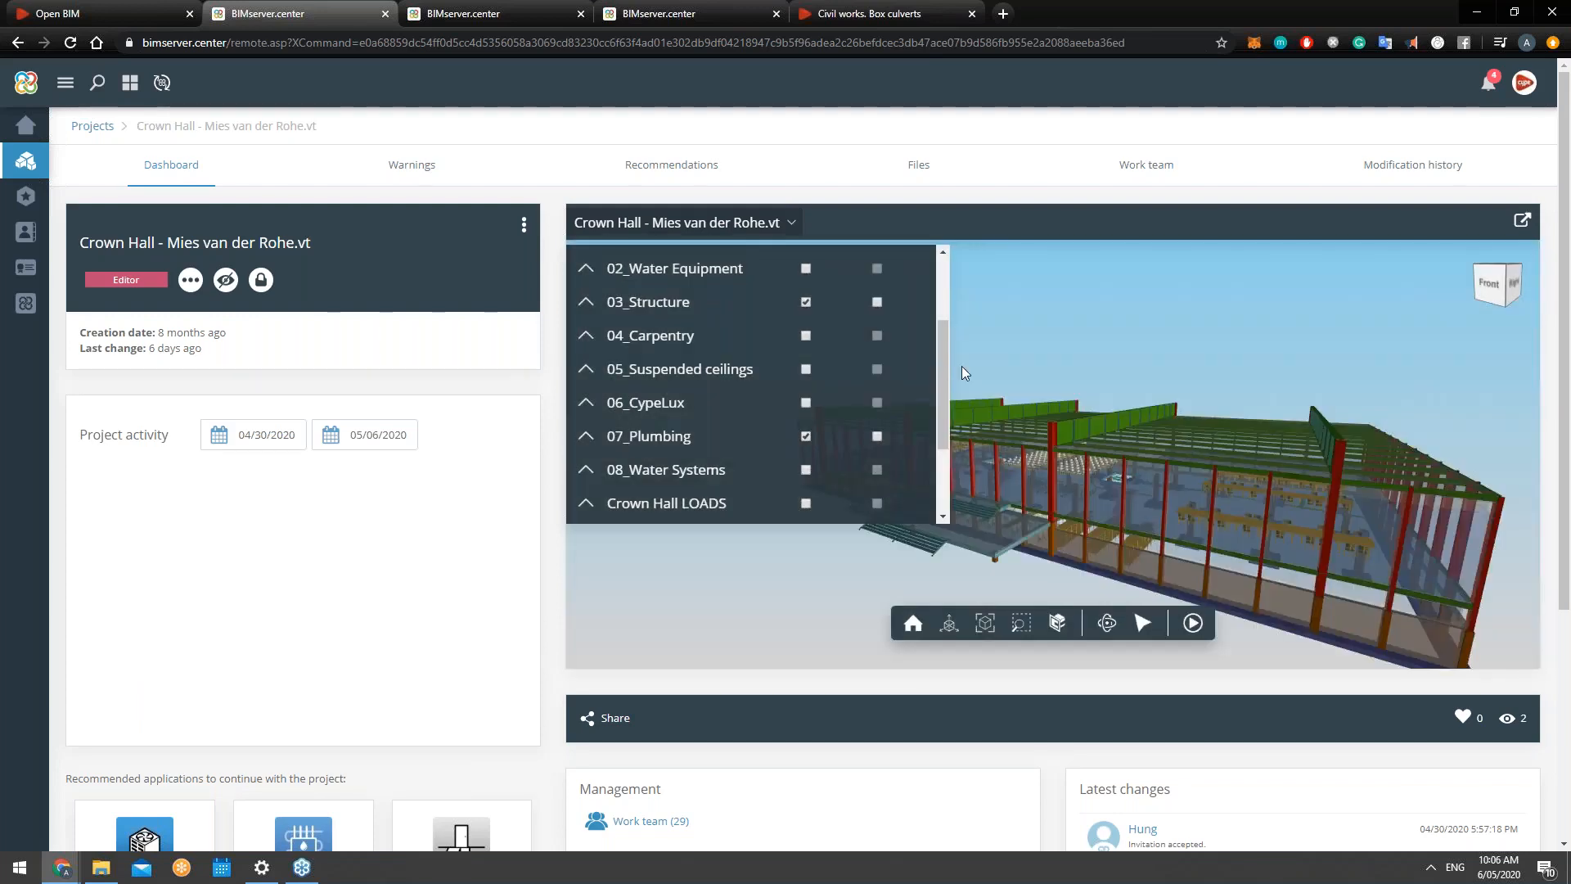
drag(1074, 513, 1103, 483)
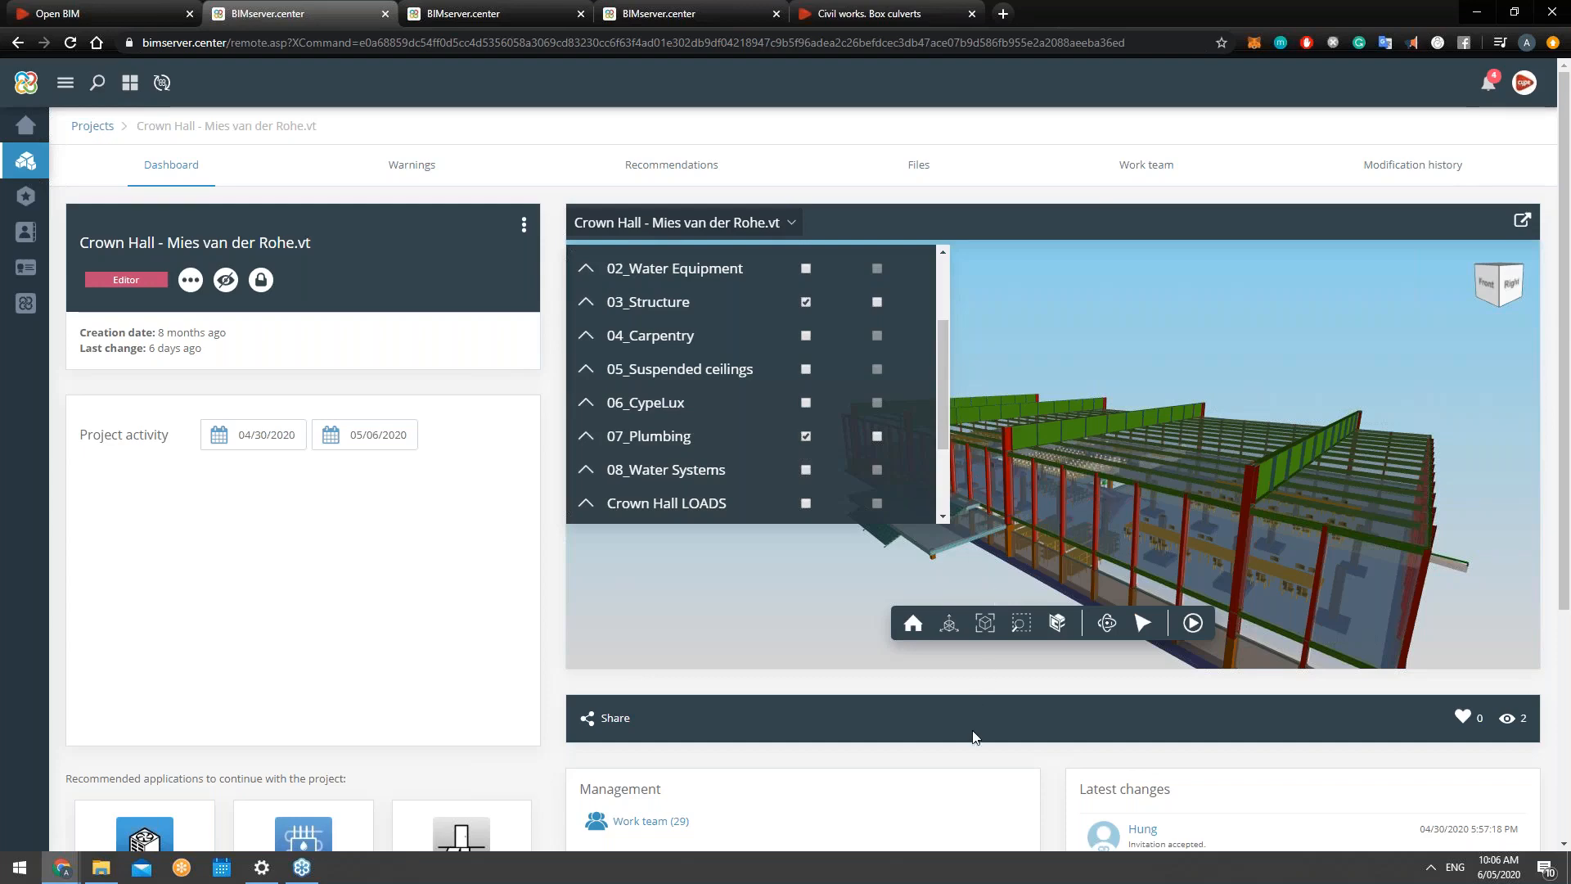
Step: Review the recommended applications, work team, files and latest changes on the Crown Hall dashboard
scroll(972, 761, down, 2)
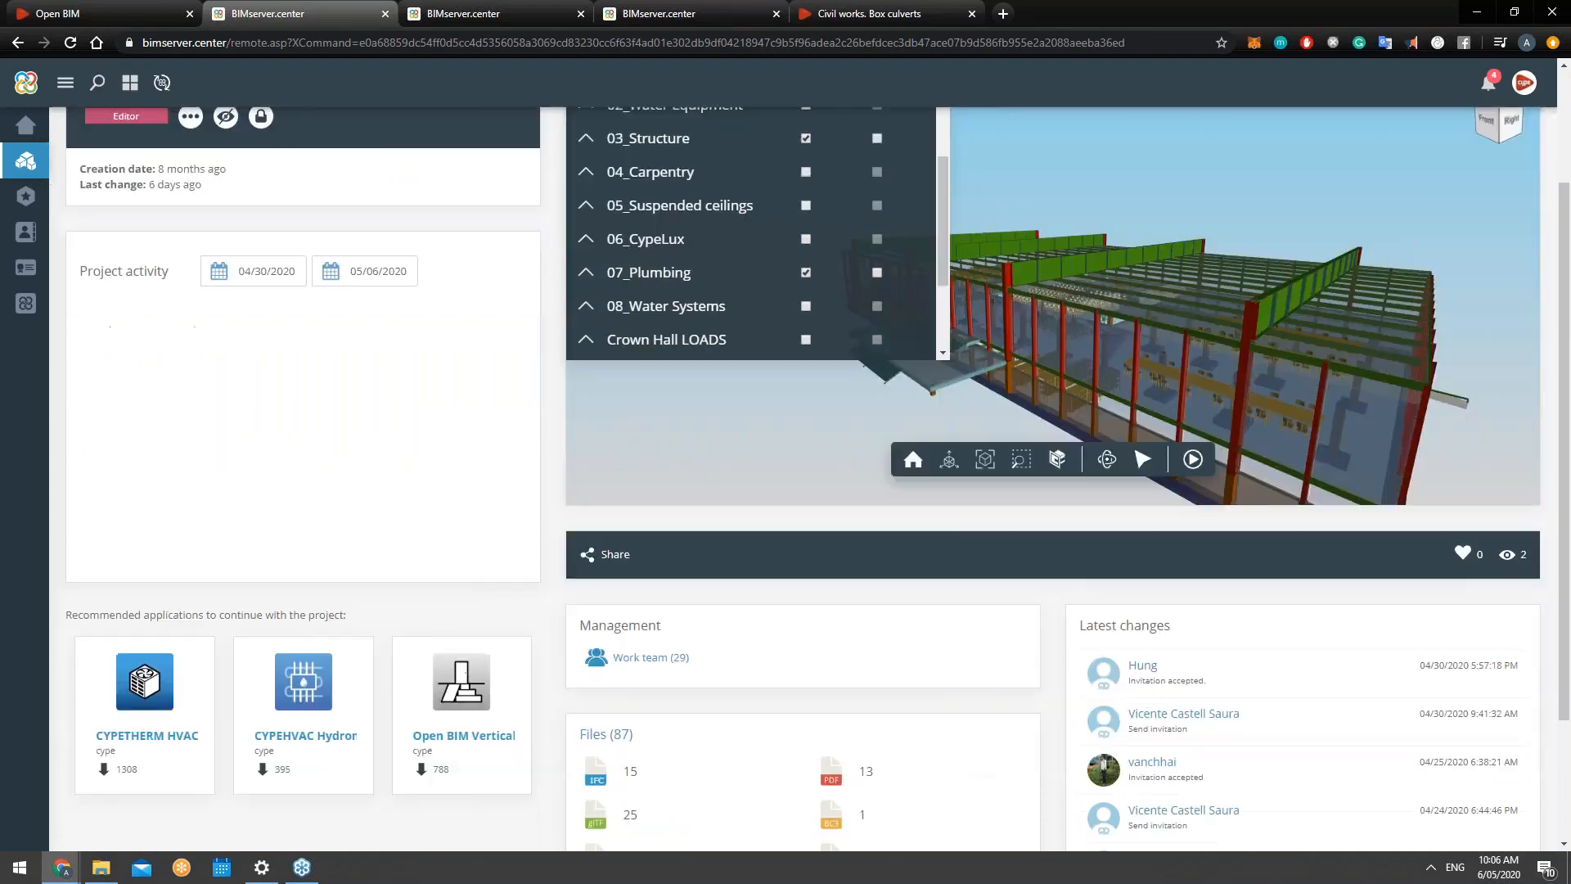
scroll(1113, 627, down, 1)
scroll(1126, 622, down, 1)
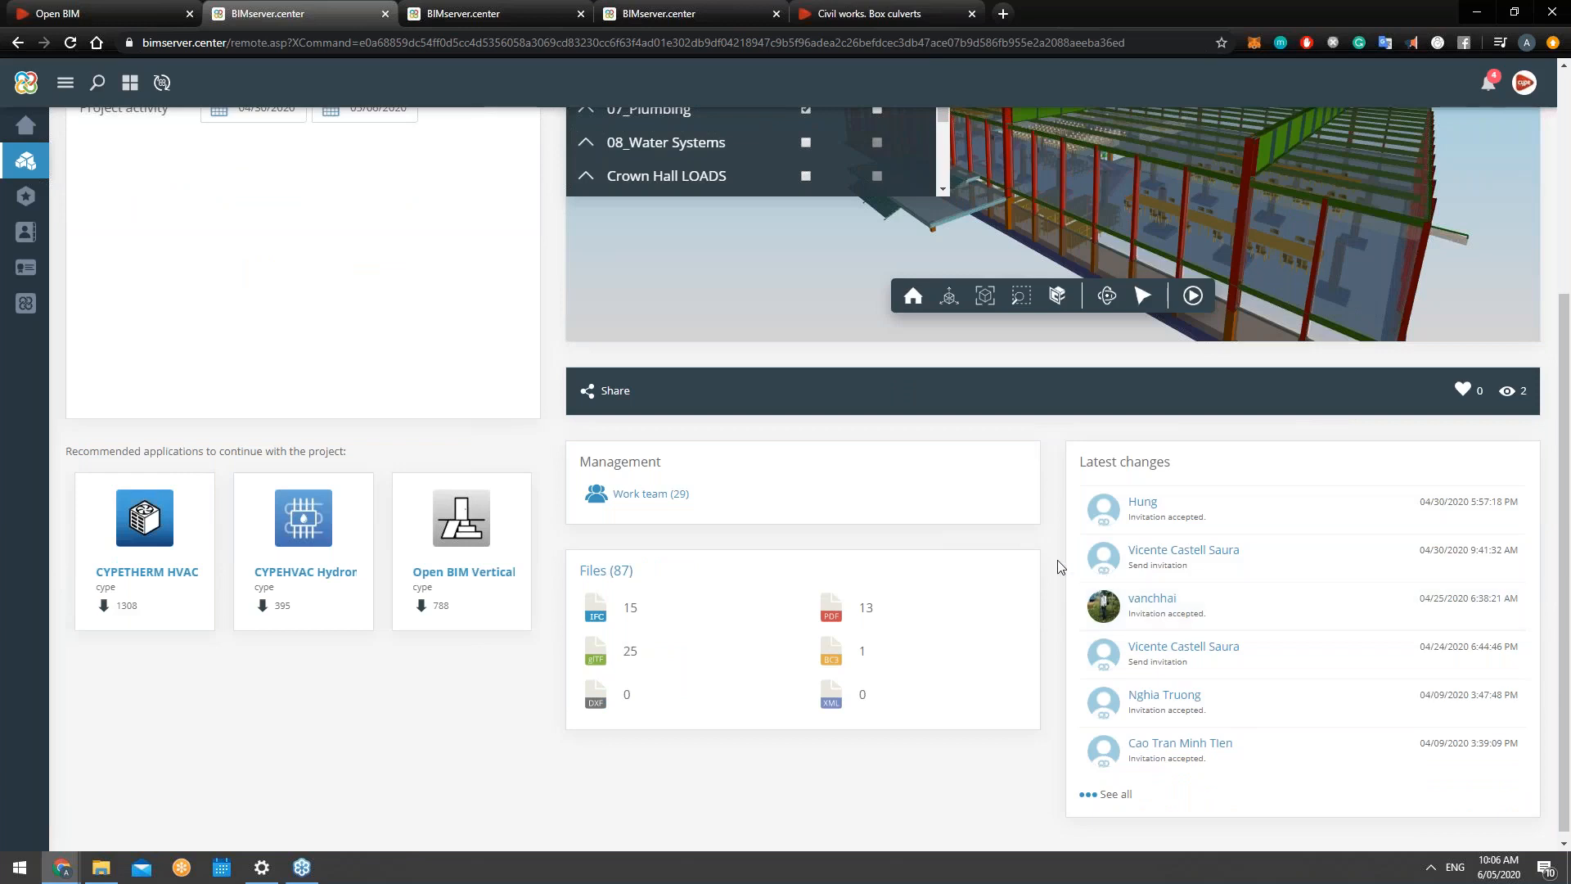
scroll(1059, 563, up, 4)
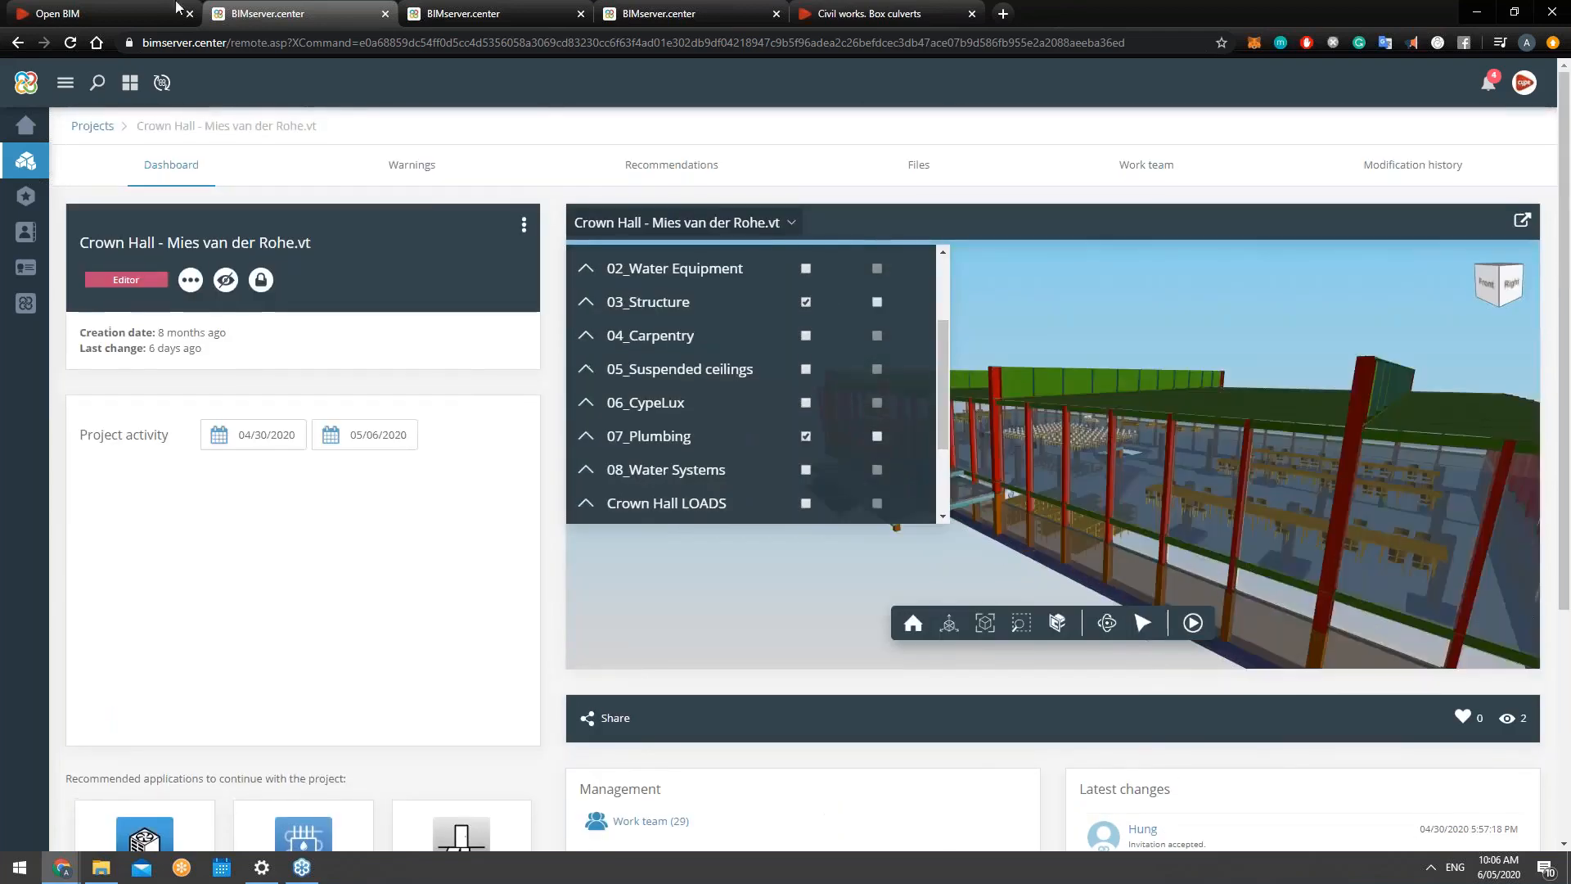
Step: Compare the specialized tools in the Open BIM workflow diagram with the Crown Hall project's model list
click(172, 12)
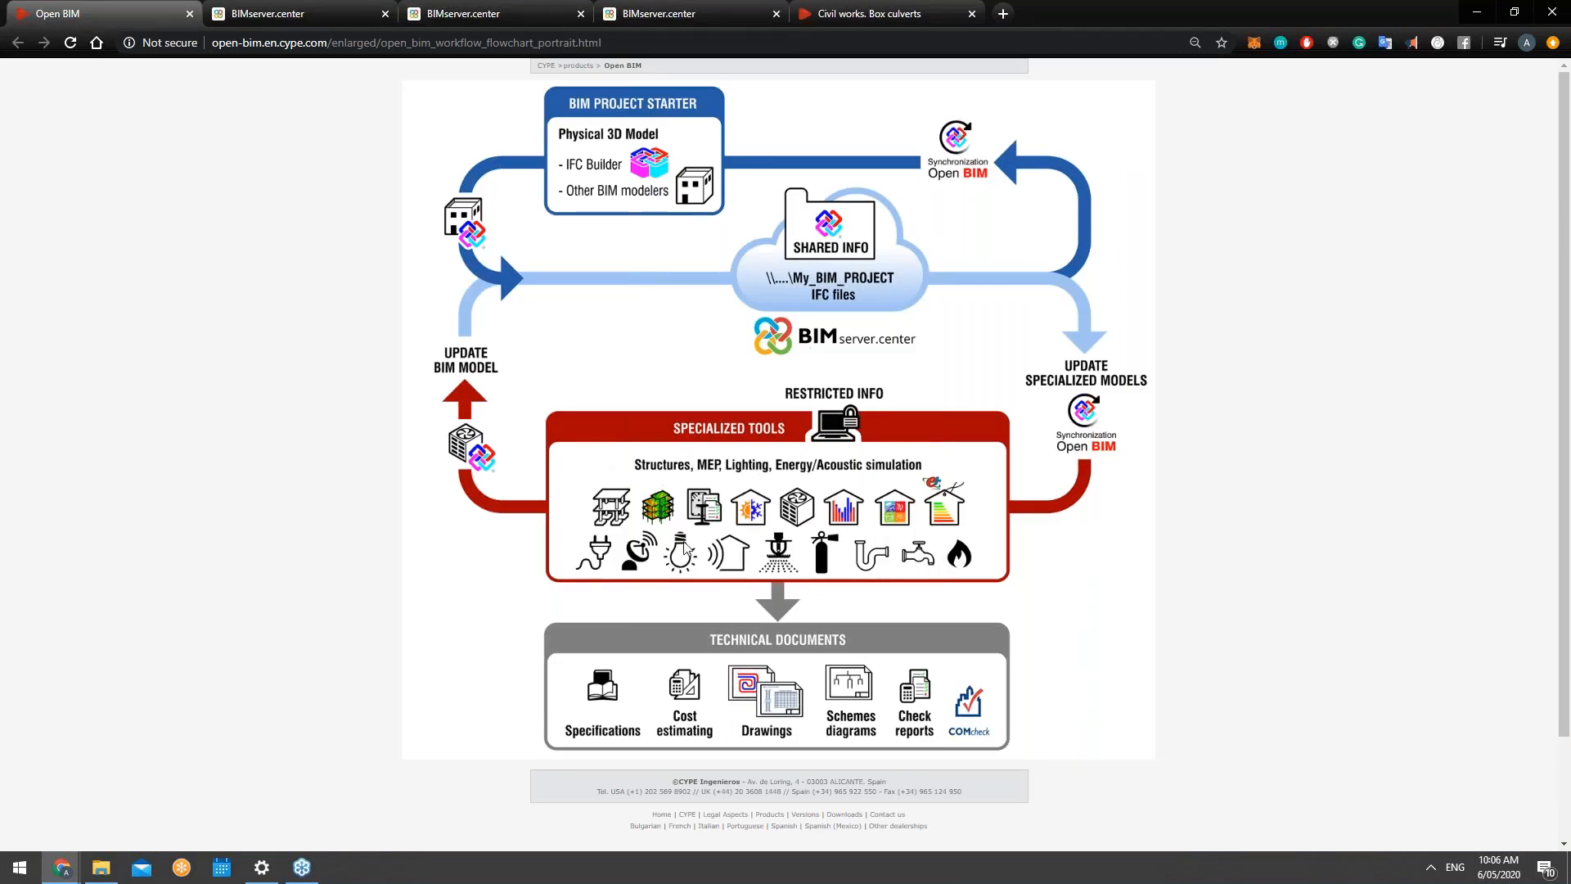
click(333, 10)
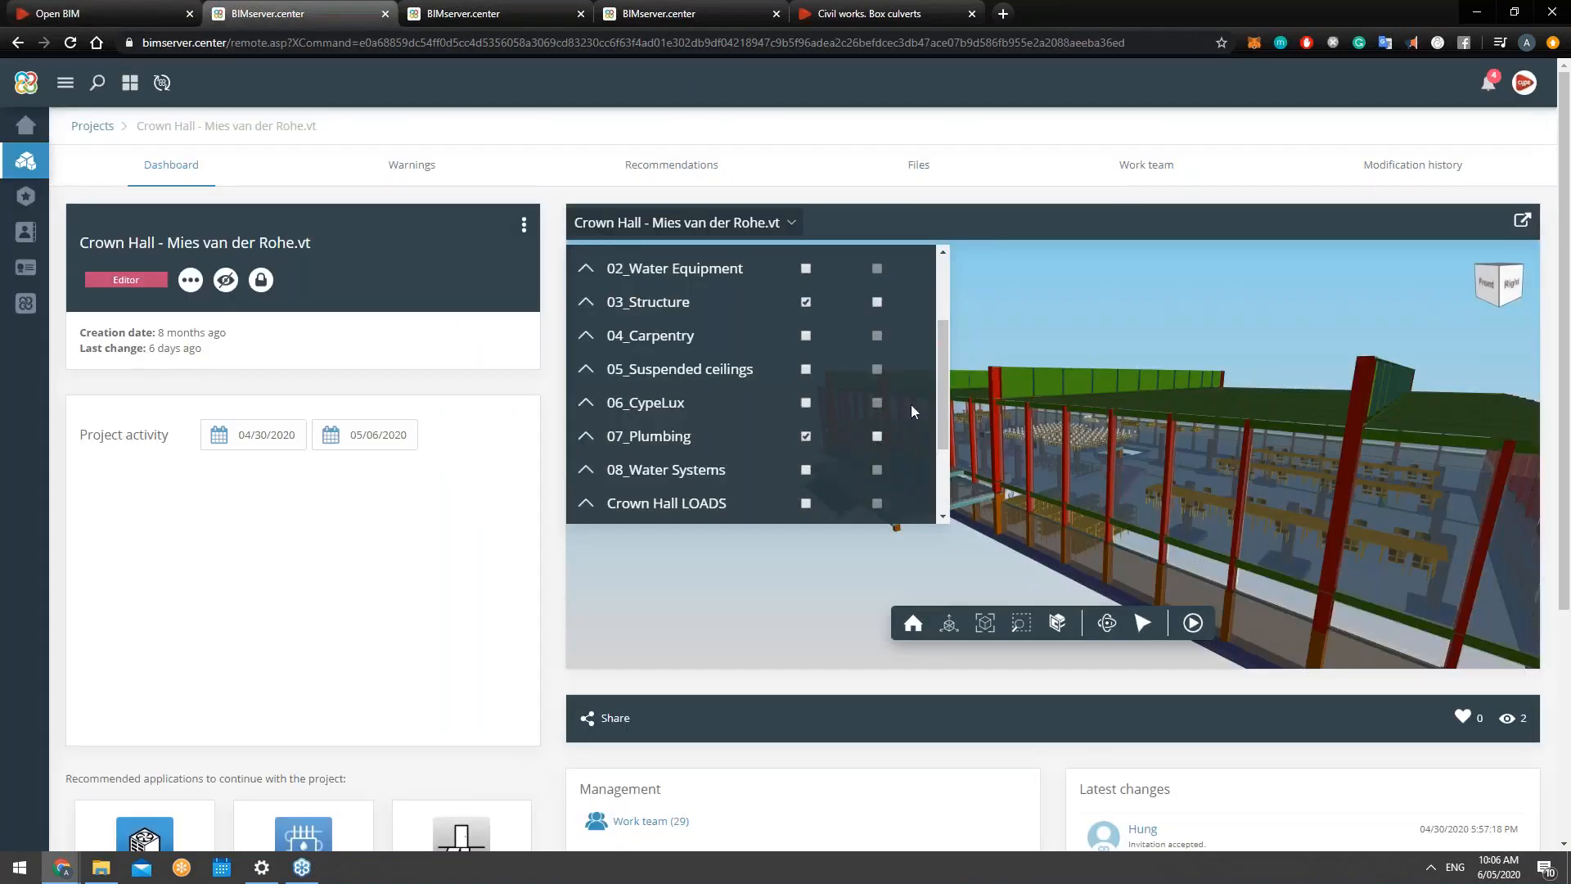
scroll(802, 371, up, 3)
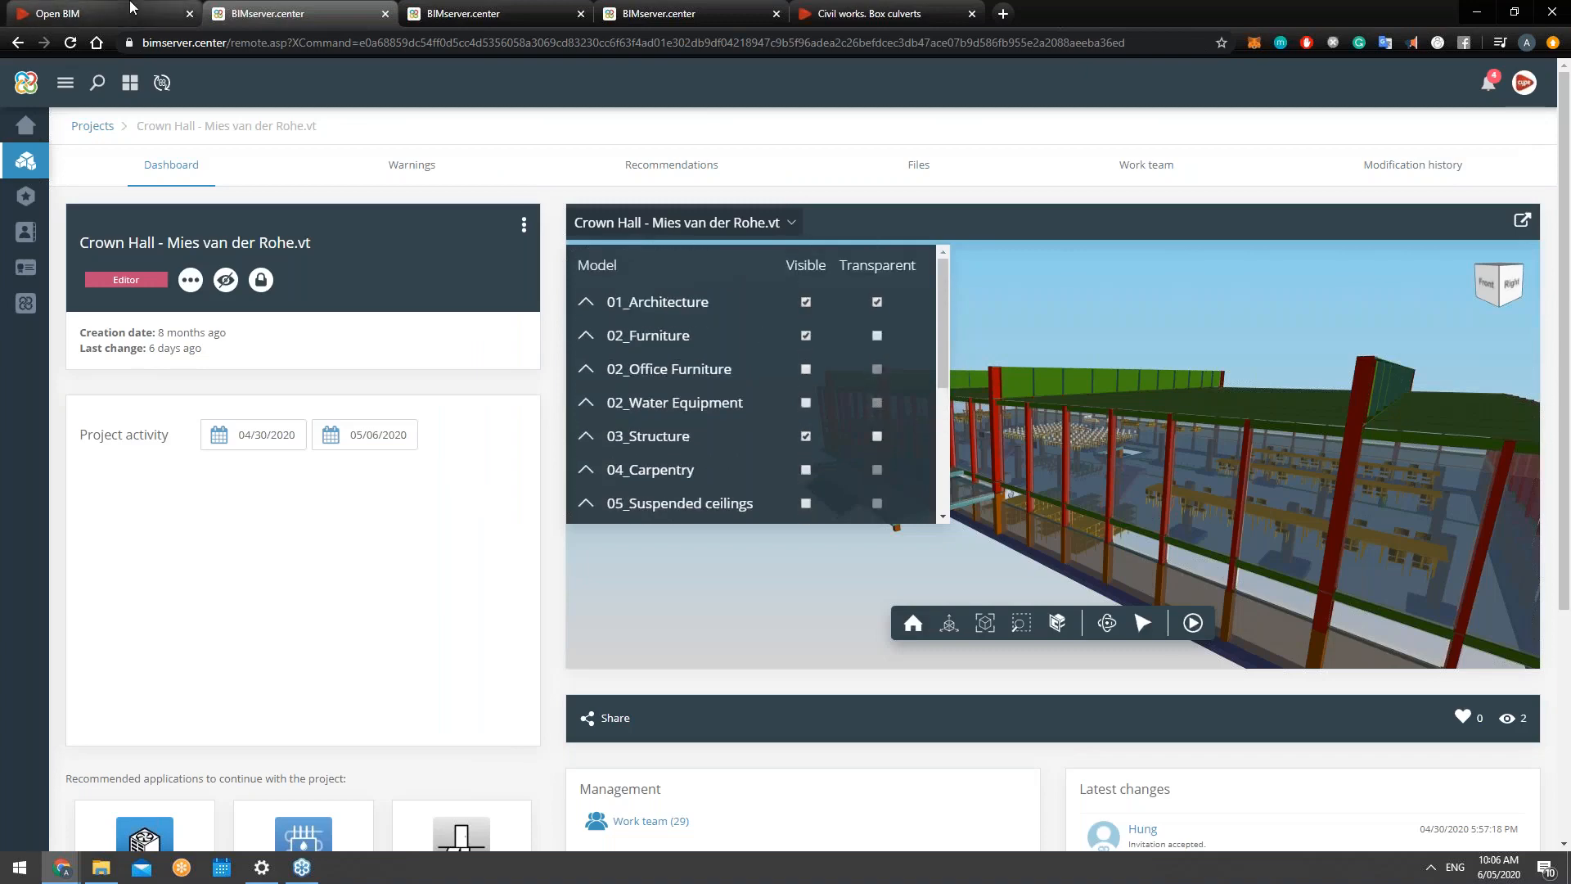
click(98, 13)
Step: Open the Crown Hall project's file list and sort it by name in ascending order
click(318, 9)
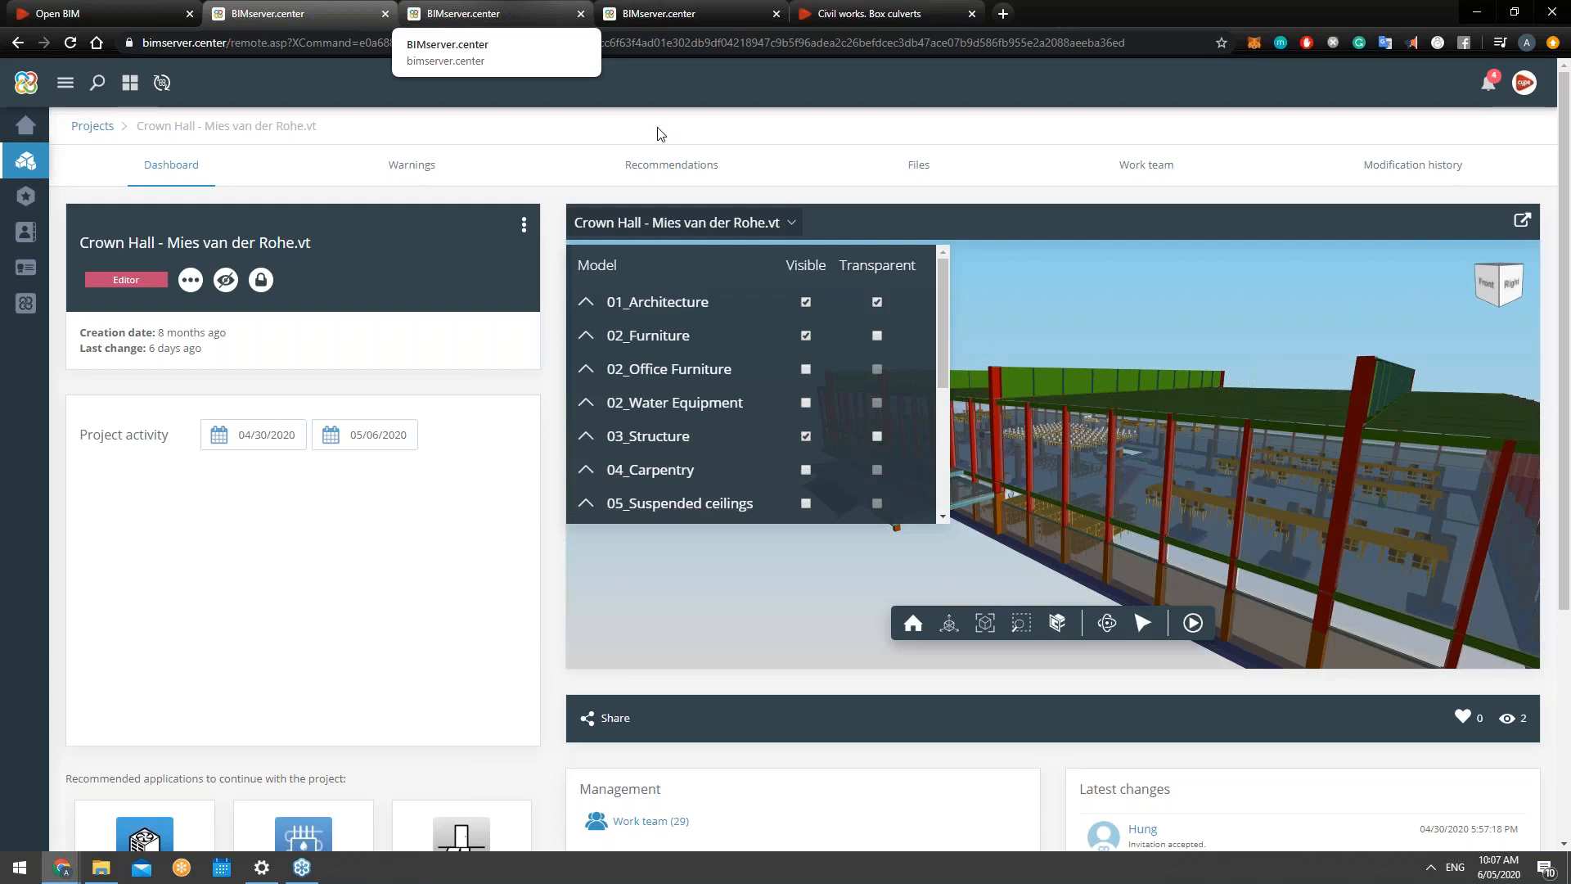
click(927, 166)
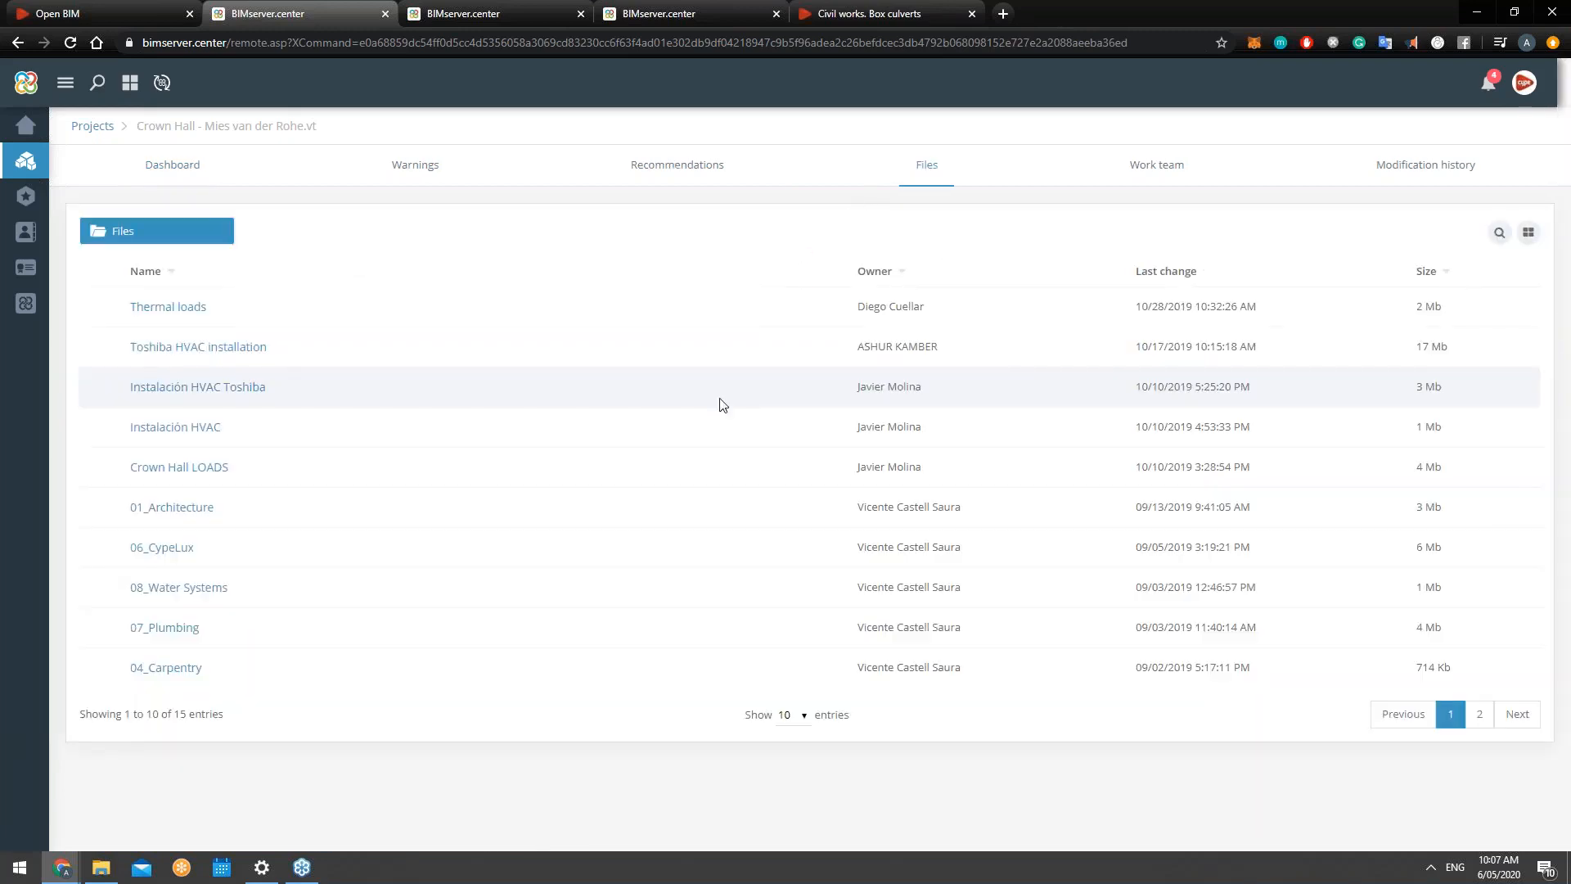
click(173, 273)
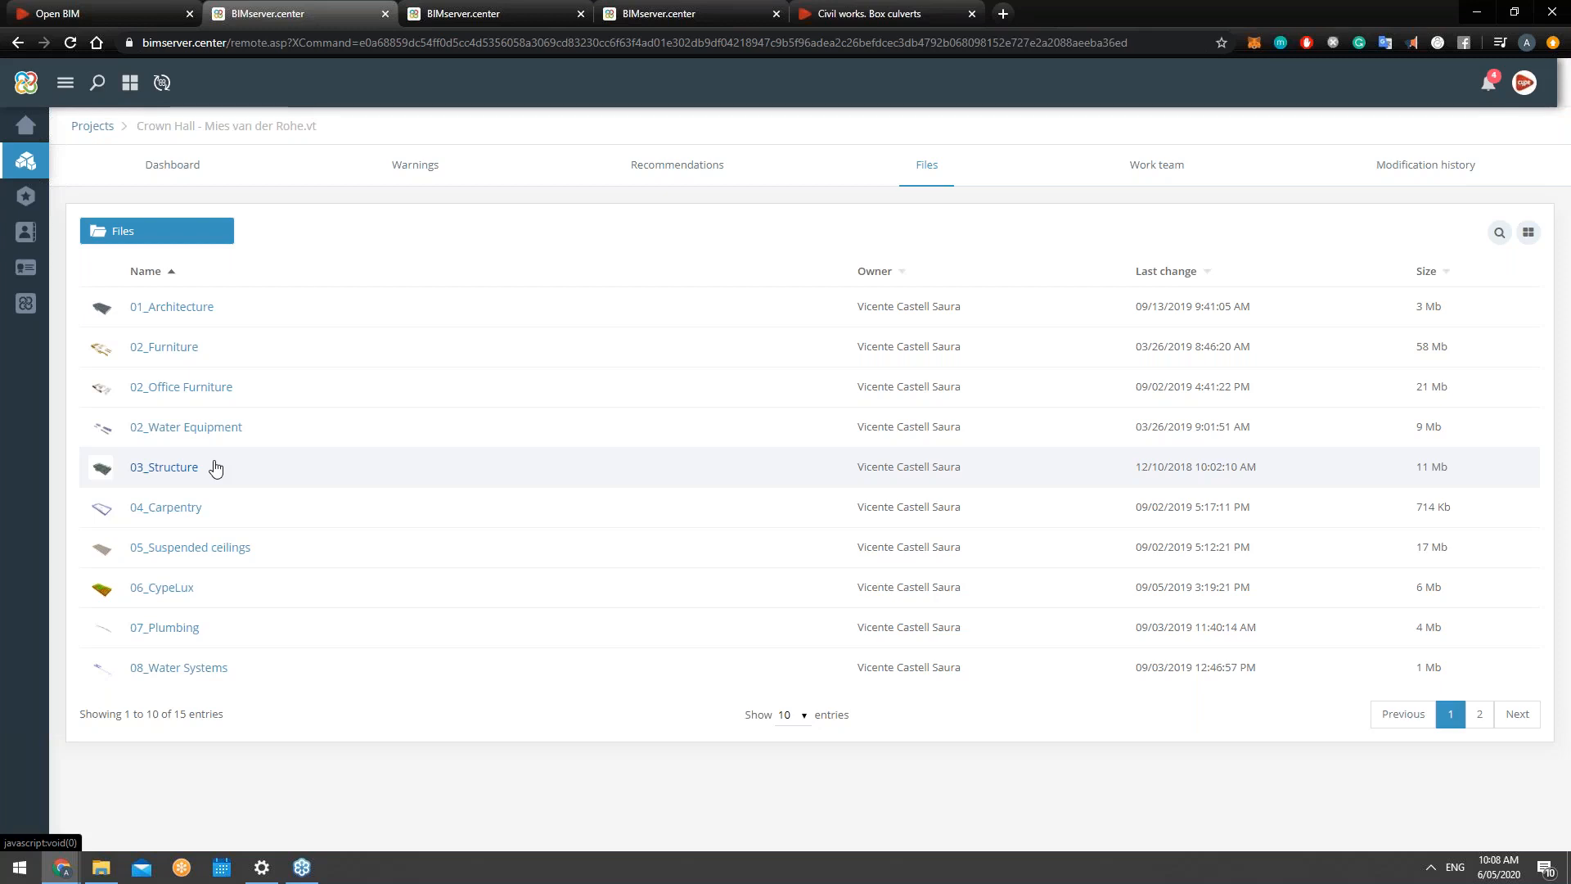
Step: Browse the active projects on BIMserver.center, from the Metallic Hotel and tower models to the sda and WaffleSlab01 projects
click(455, 13)
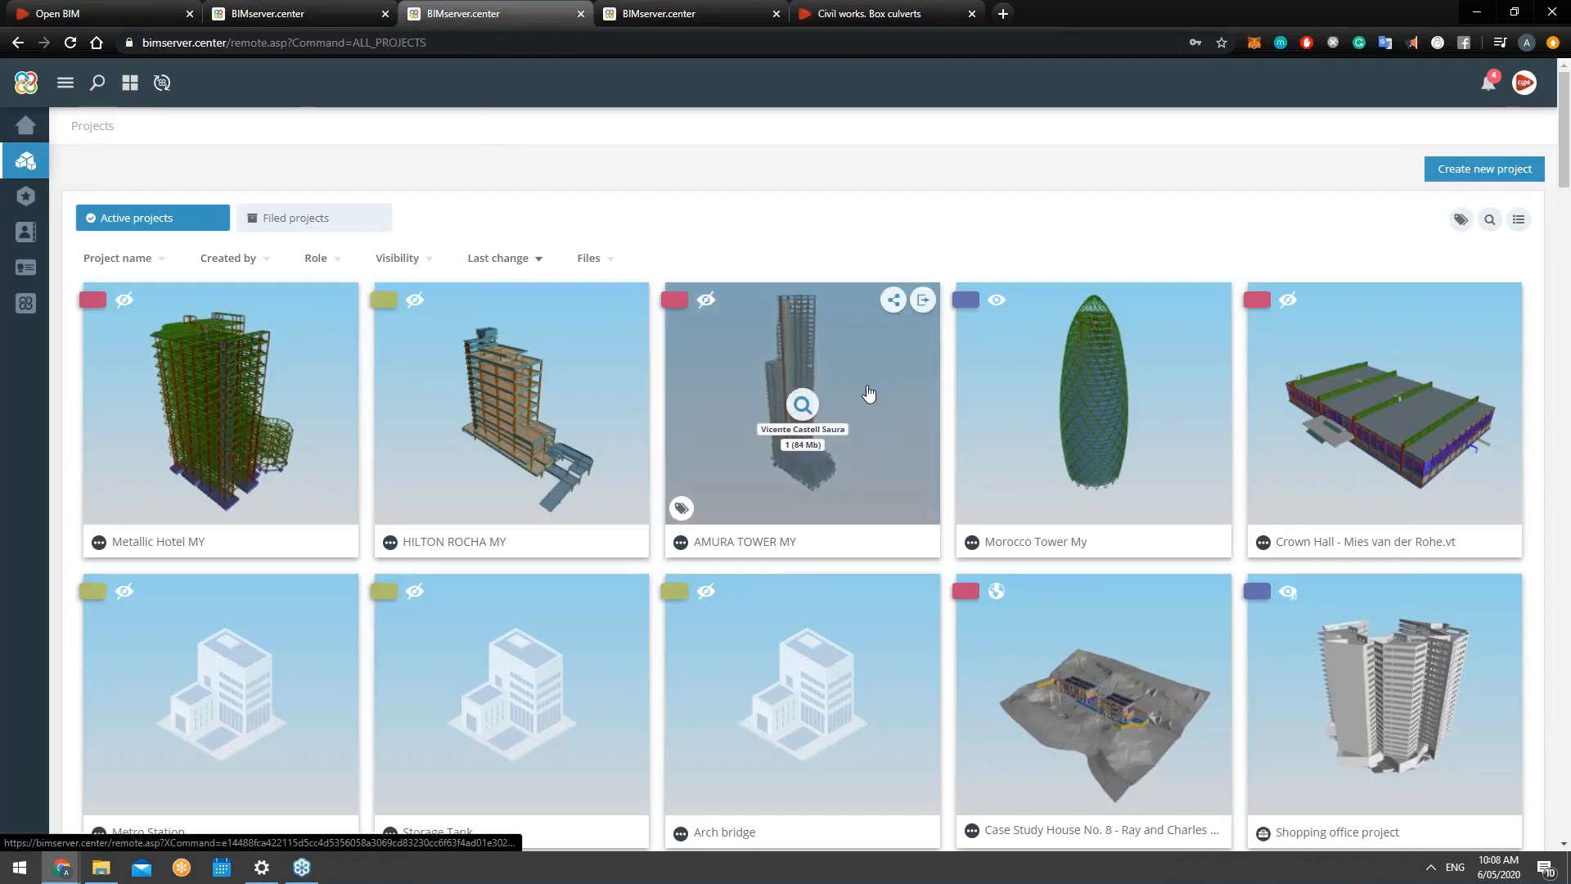
scroll(750, 311, down, 1)
scroll(750, 310, down, 1)
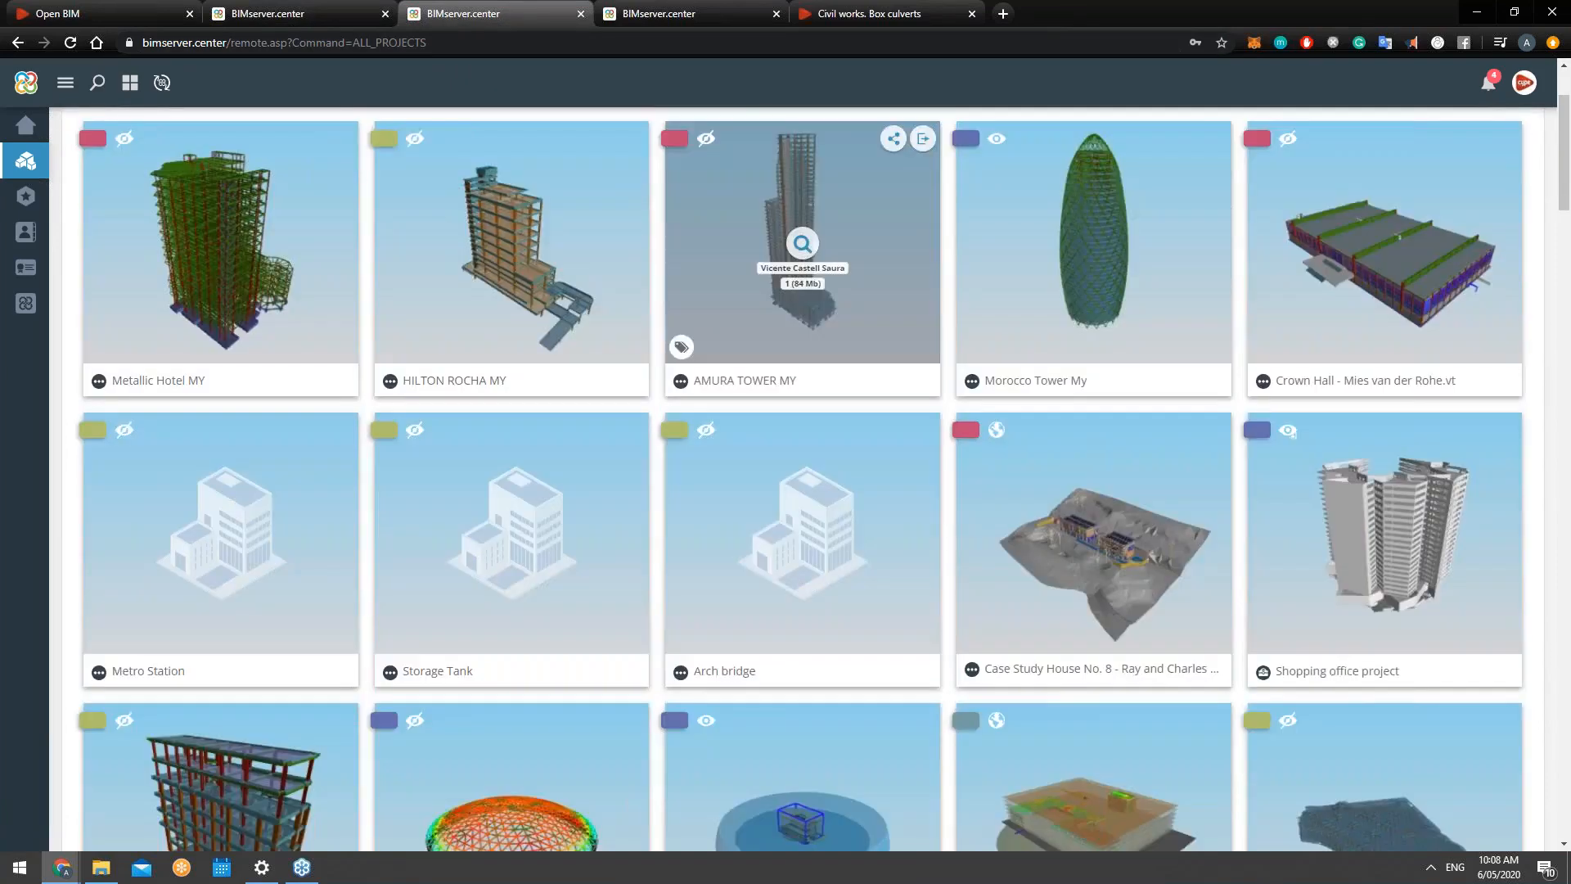
scroll(1088, 524, down, 1)
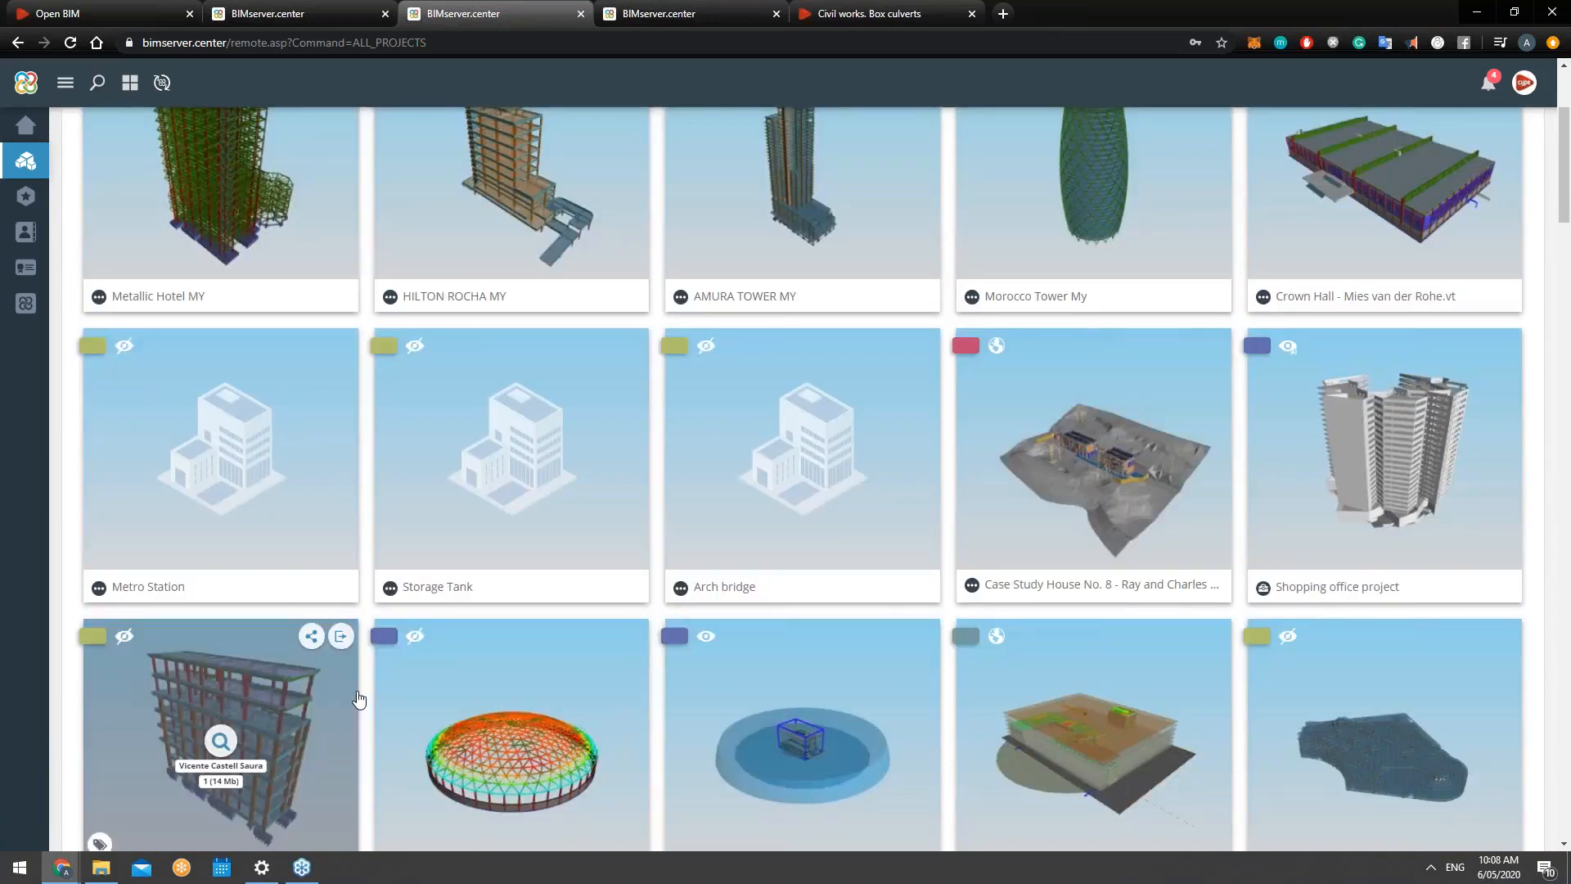
scroll(359, 698, down, 1)
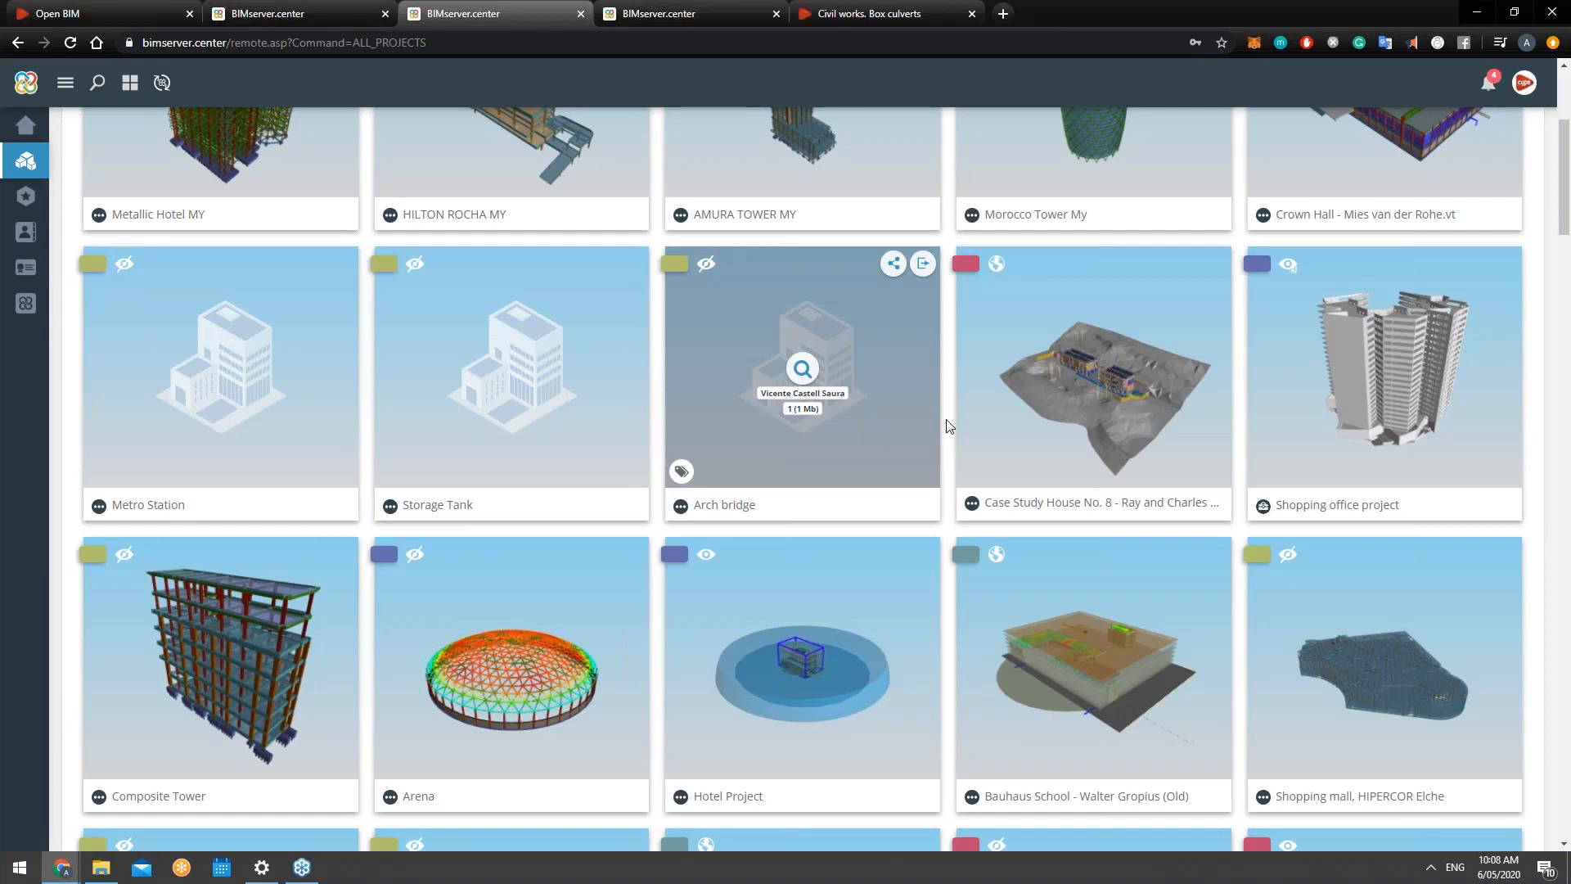
scroll(948, 425, down, 1)
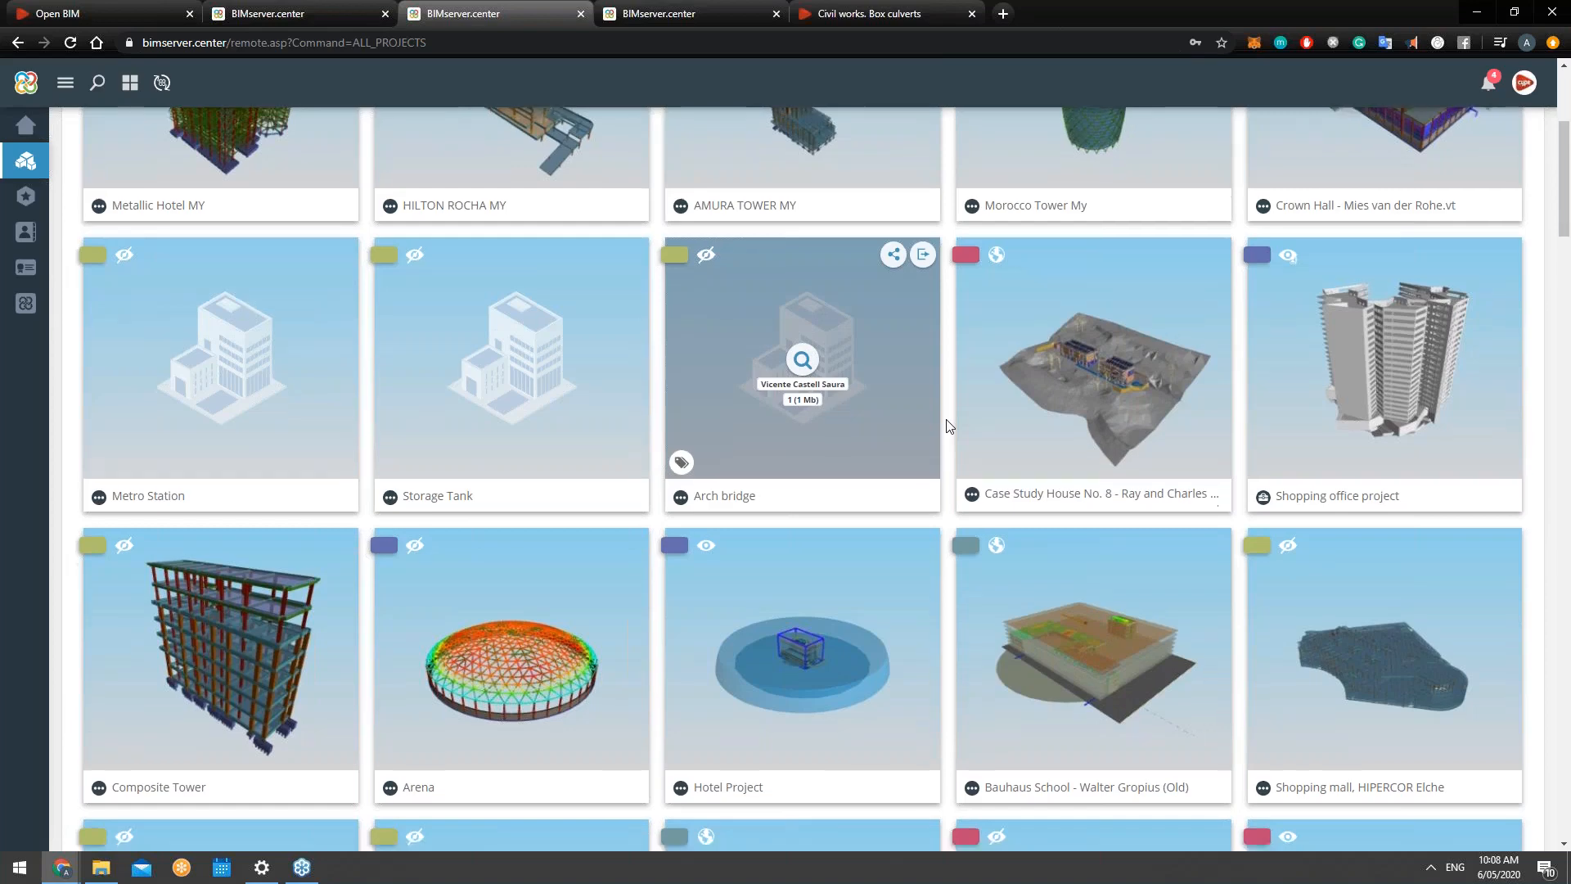
scroll(589, 593, down, 1)
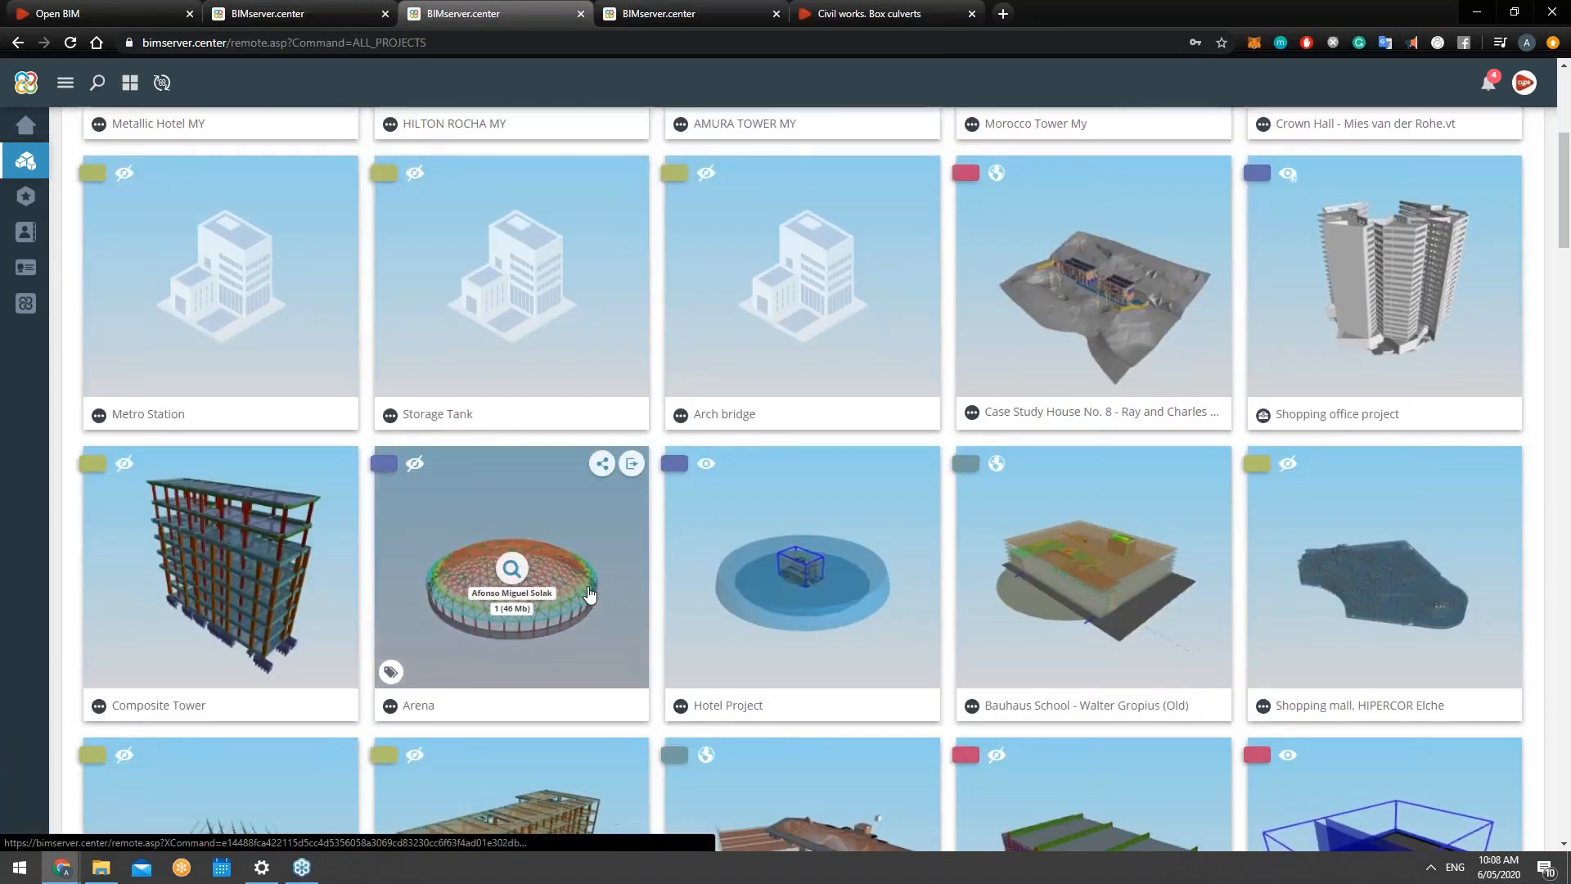
scroll(589, 593, down, 4)
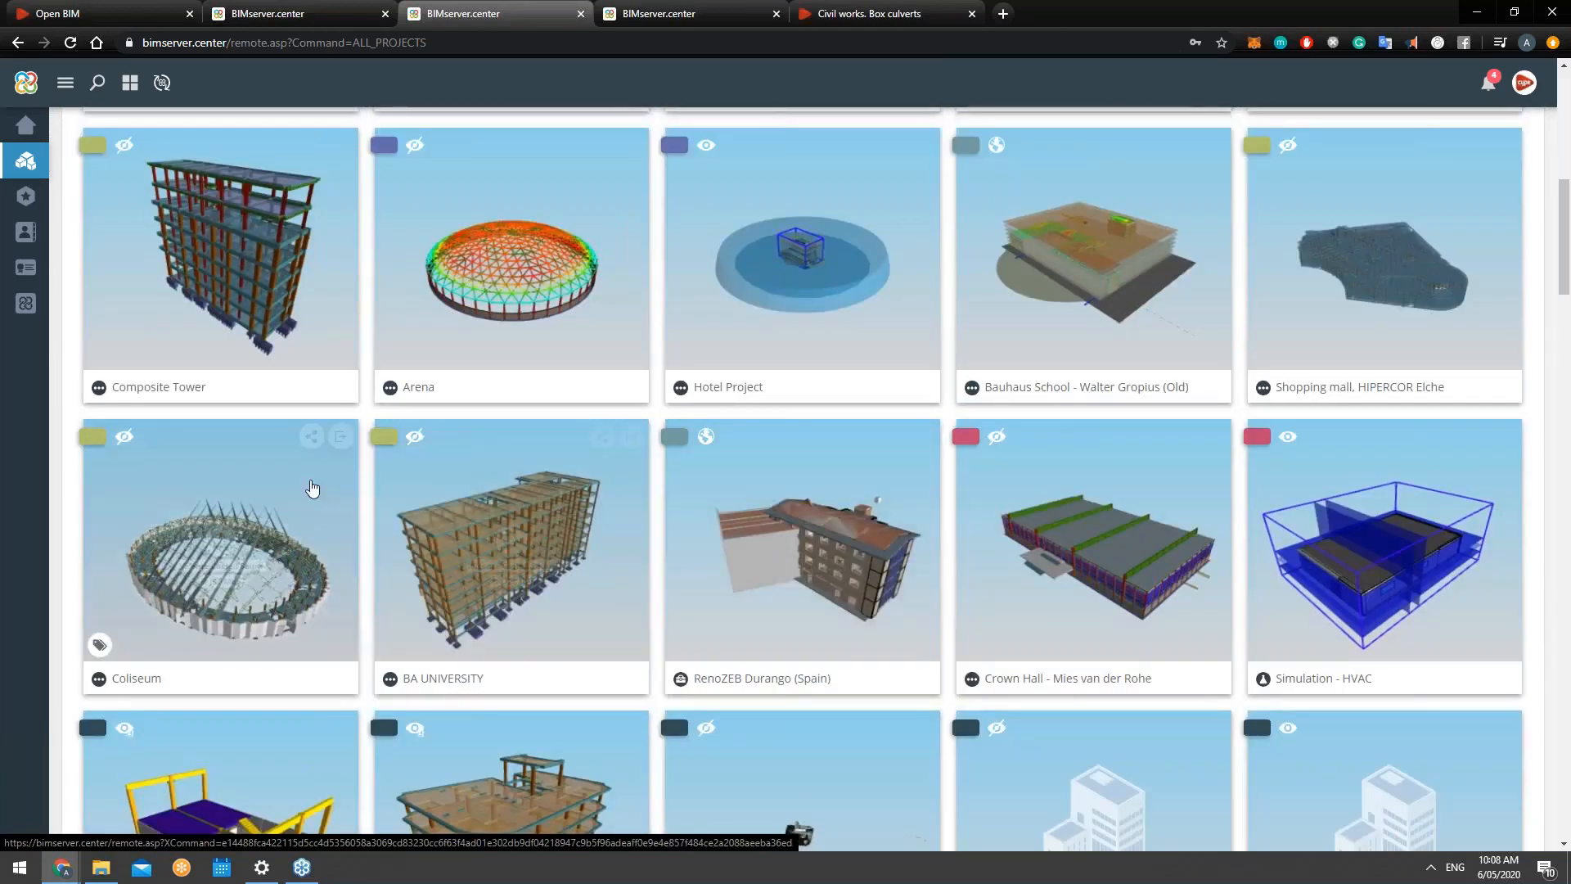
scroll(287, 548, down, 2)
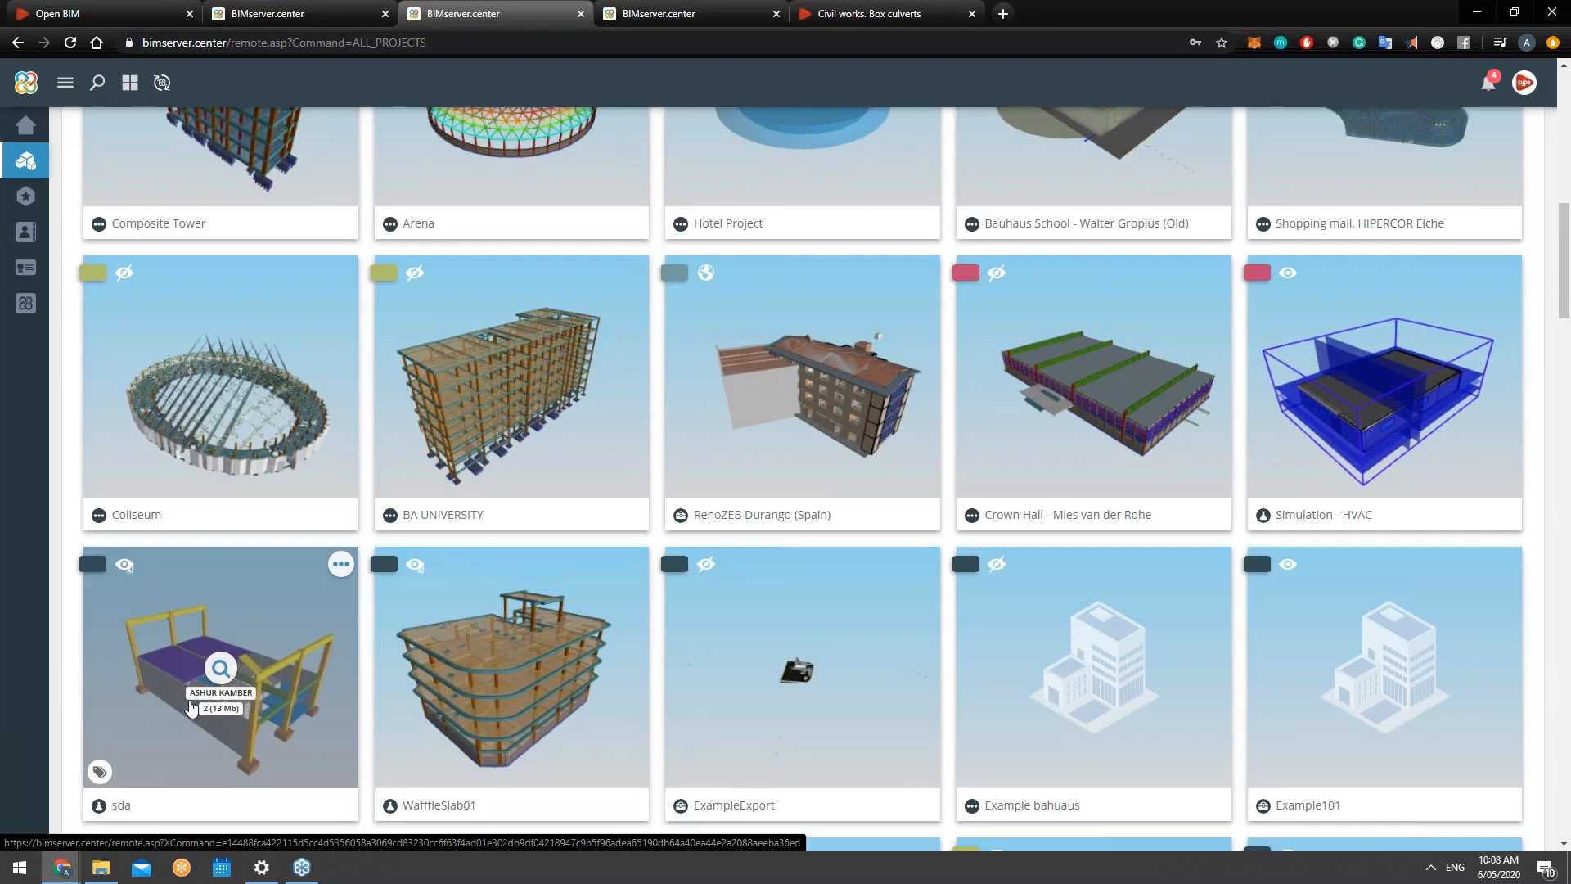
scroll(216, 688, down, 1)
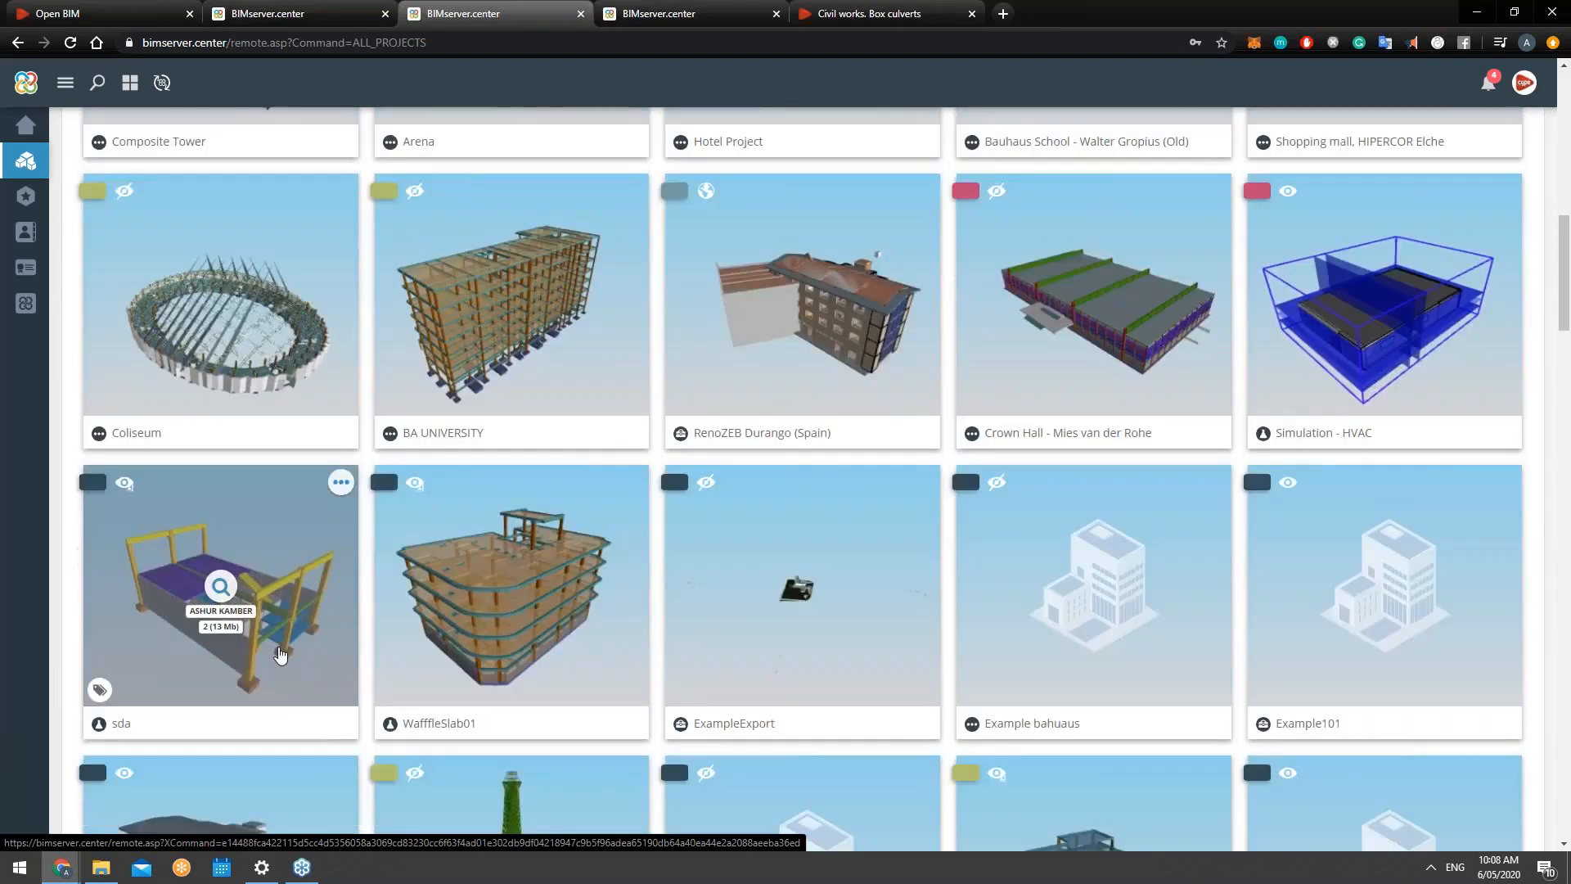
scroll(313, 642, up, 8)
scroll(311, 645, up, 4)
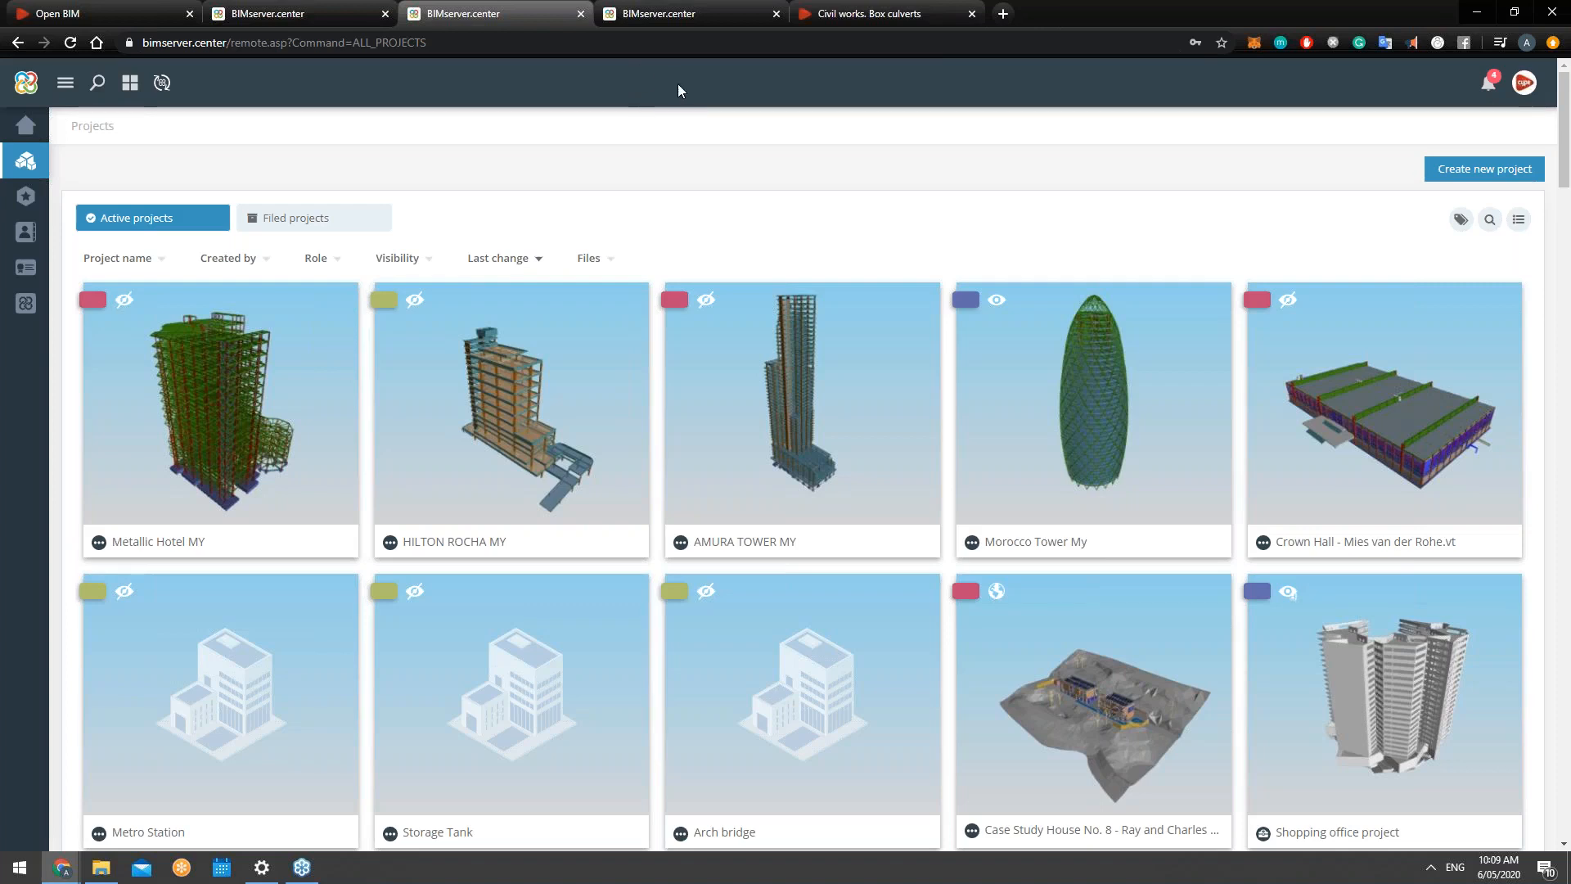
Step: Review the applications in the BIMserver.center Store and relate them to the specialized tools in the Open BIM workflow diagram
click(671, 18)
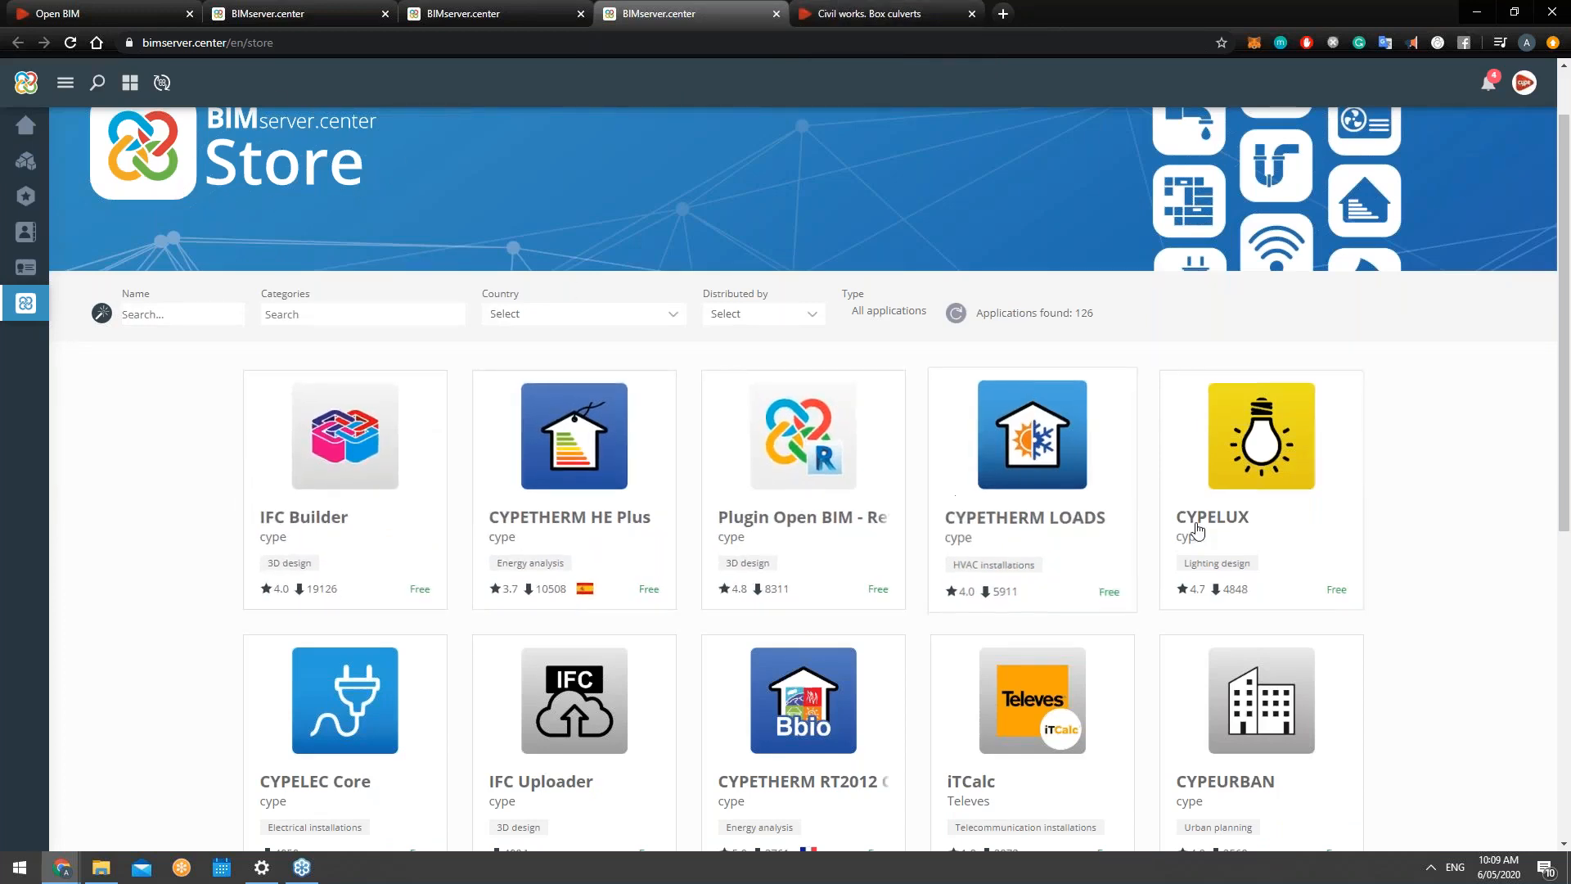
scroll(379, 445, down, 1)
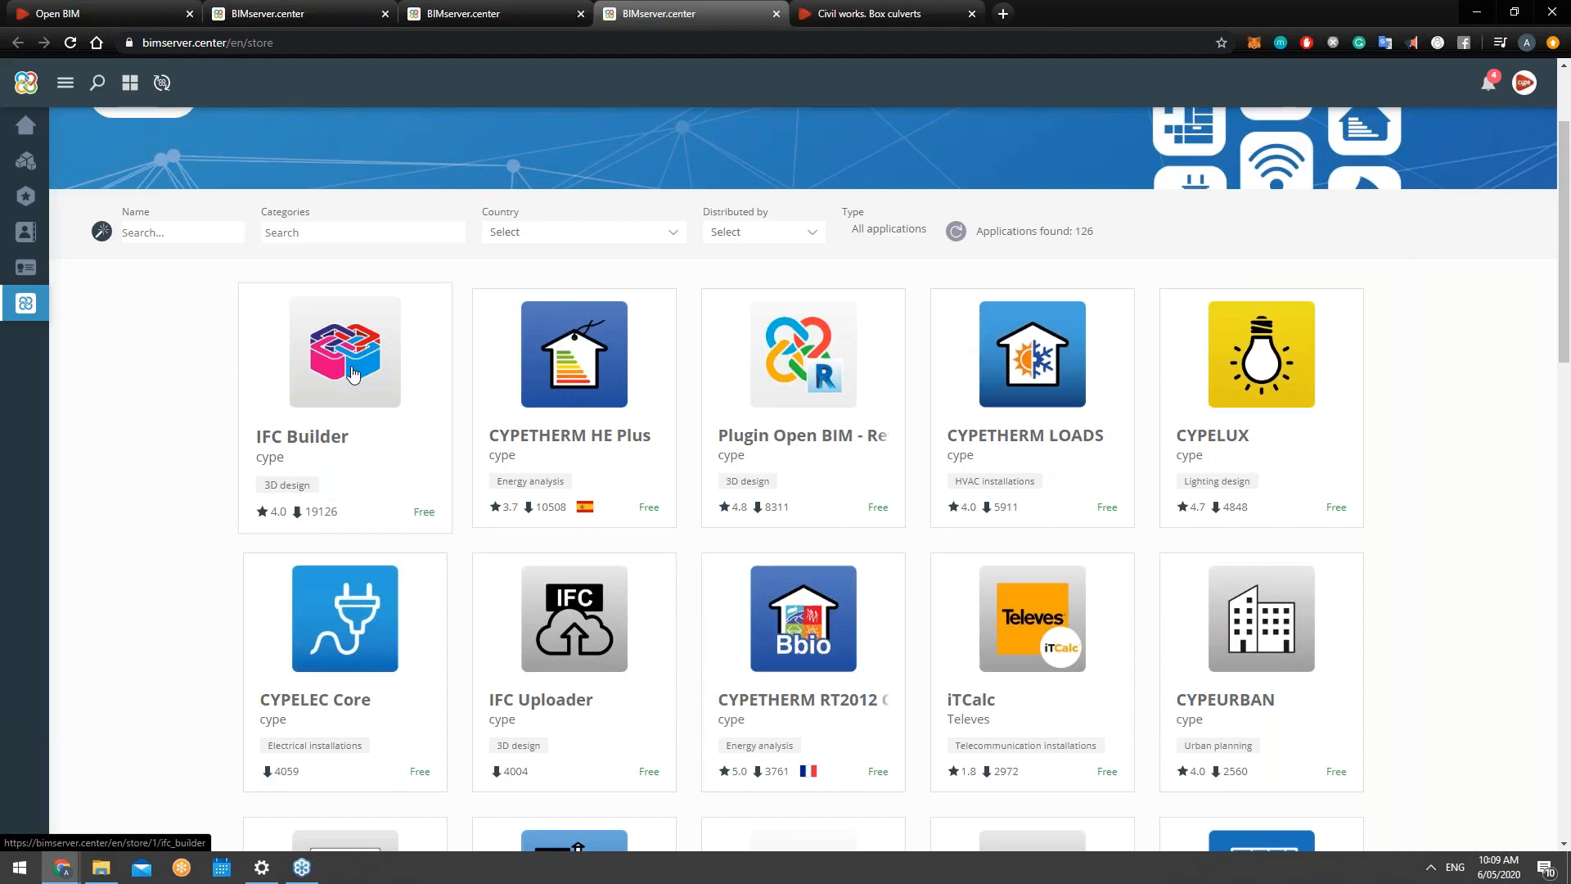
click(479, 16)
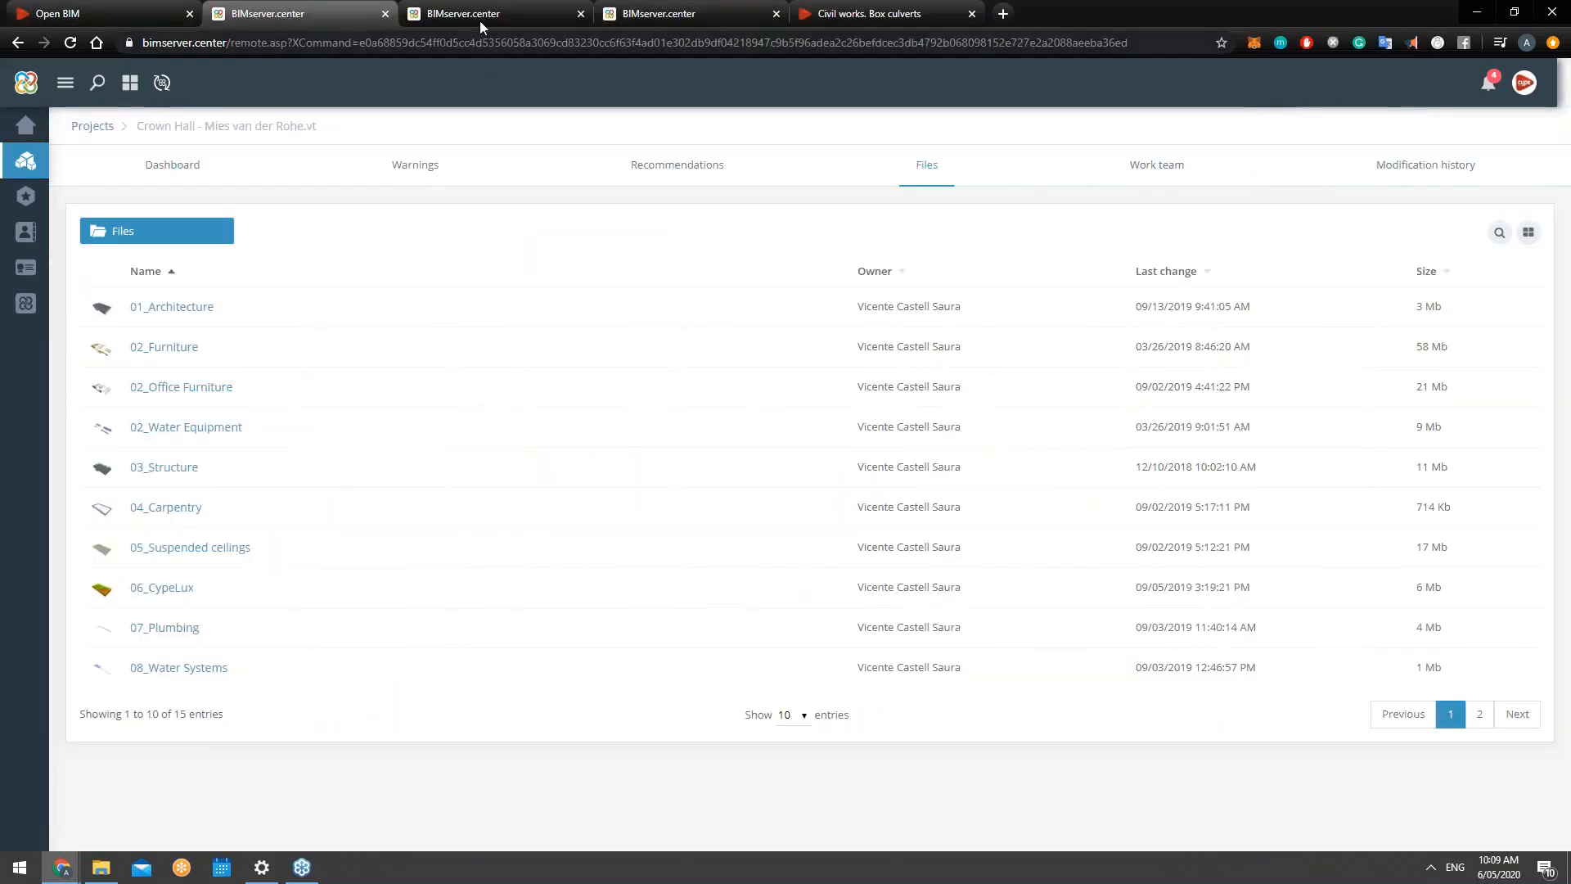
click(119, 9)
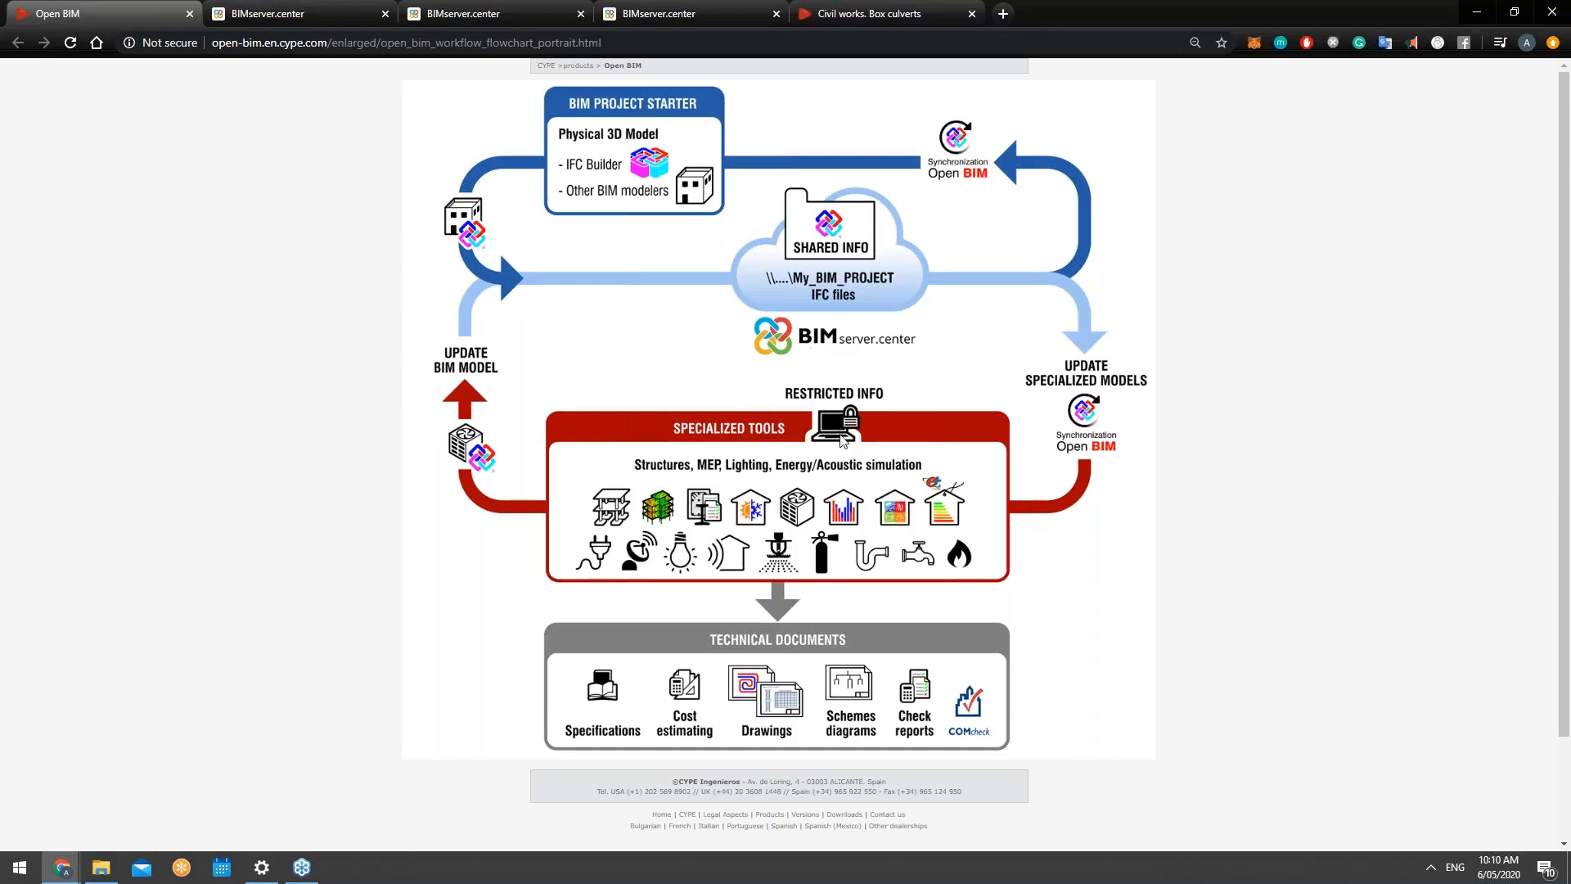
click(652, 10)
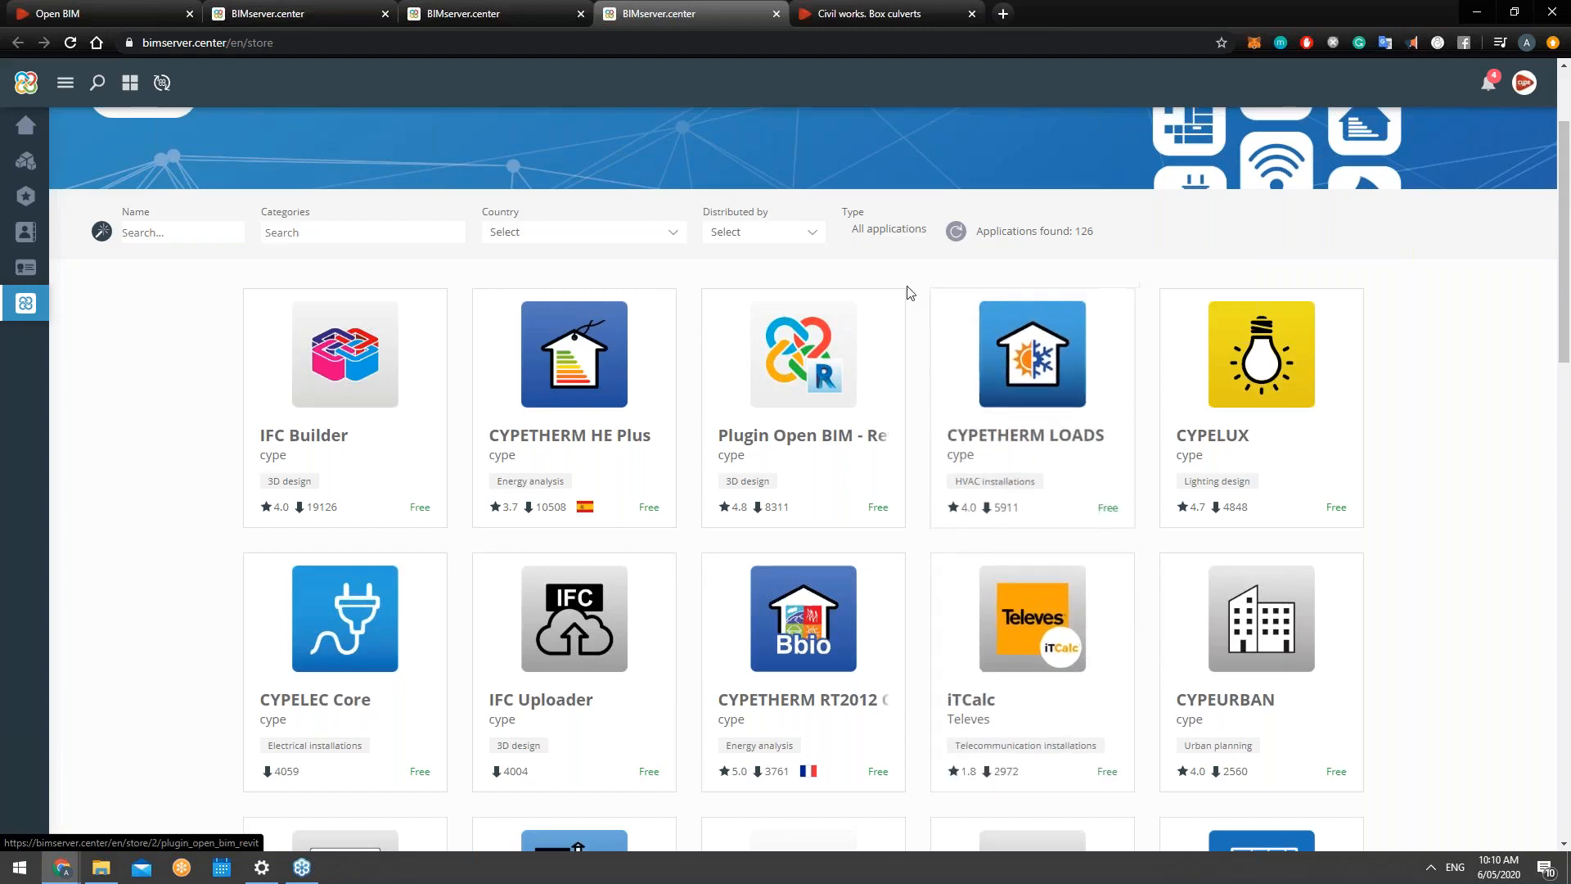
Step: Read the introduction and index of CYPE's Box culverts product page at a reduced page zoom
key(ctrl+Tab)
scroll(557, 476, up, 15)
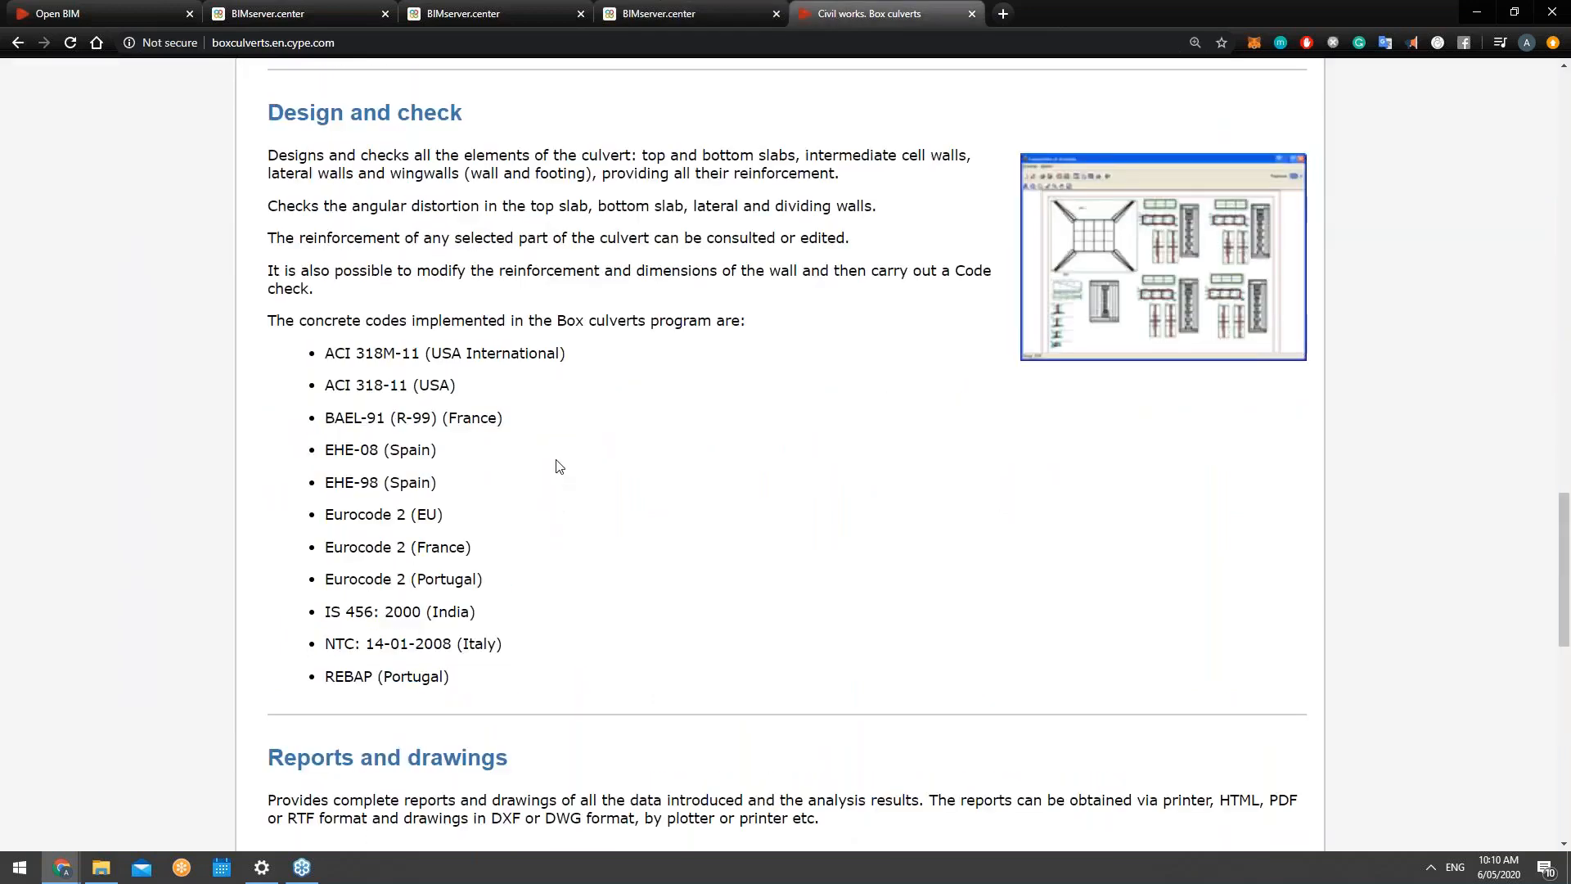
scroll(561, 458, up, 10)
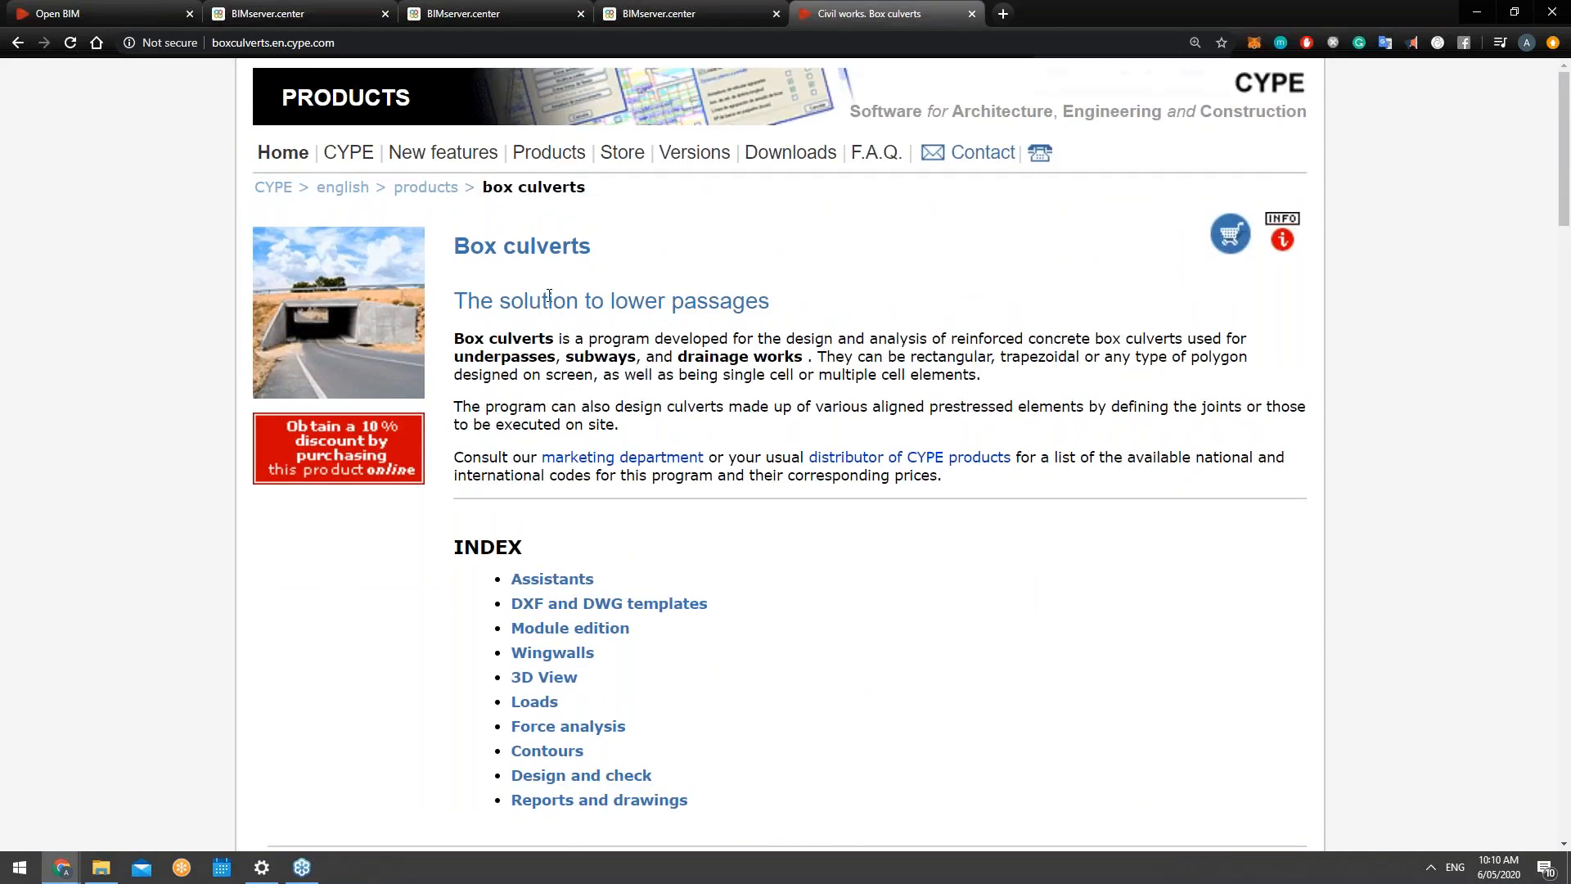
key(ctrl+minus)
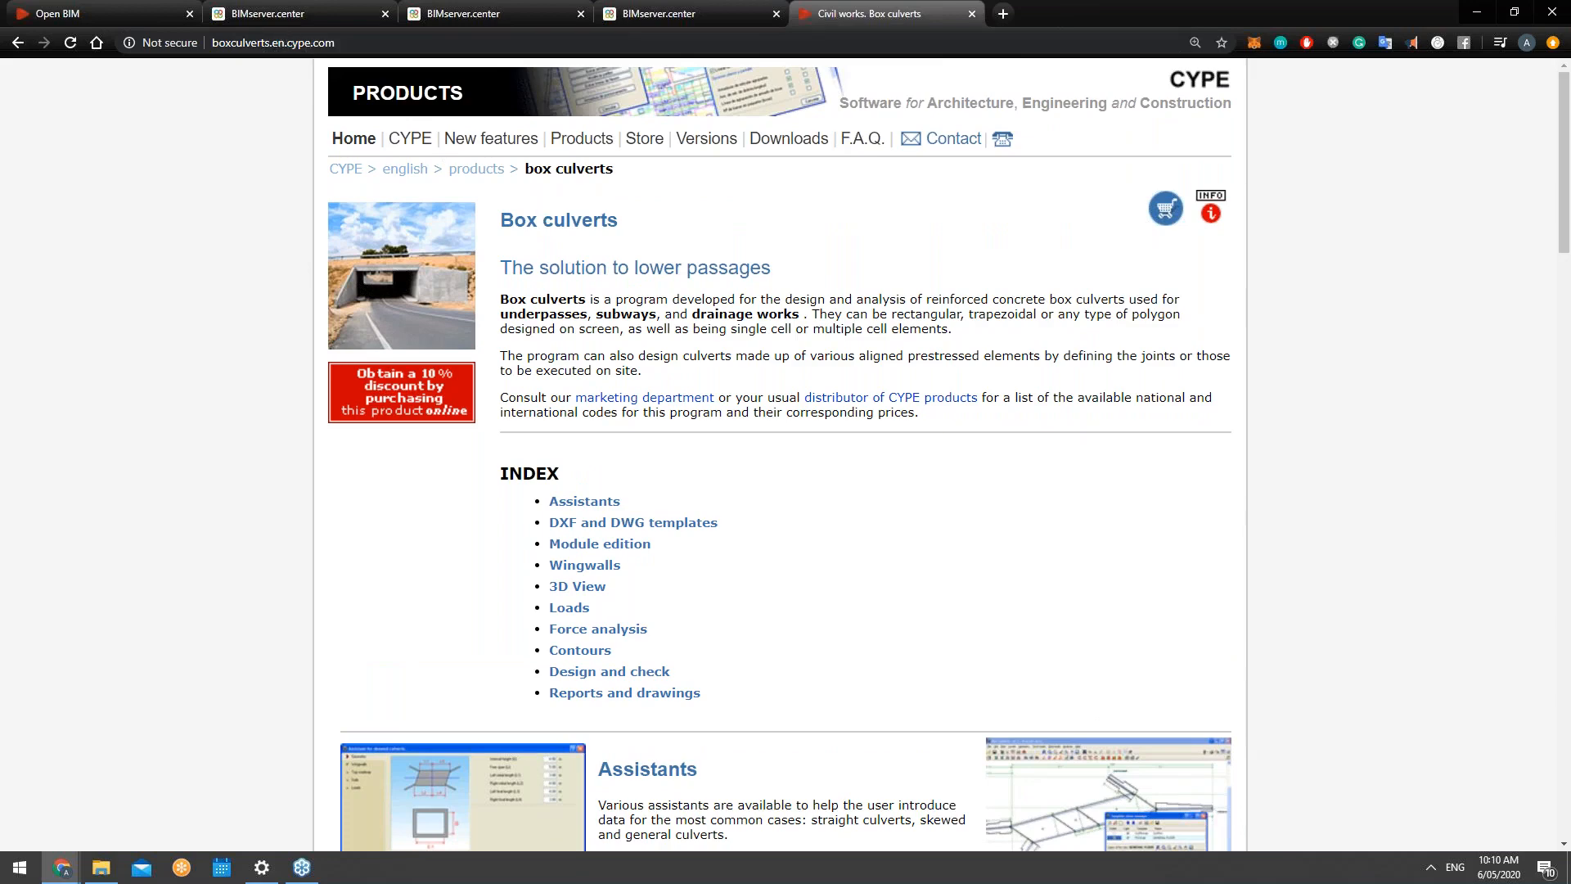
scroll(672, 373, down, 1)
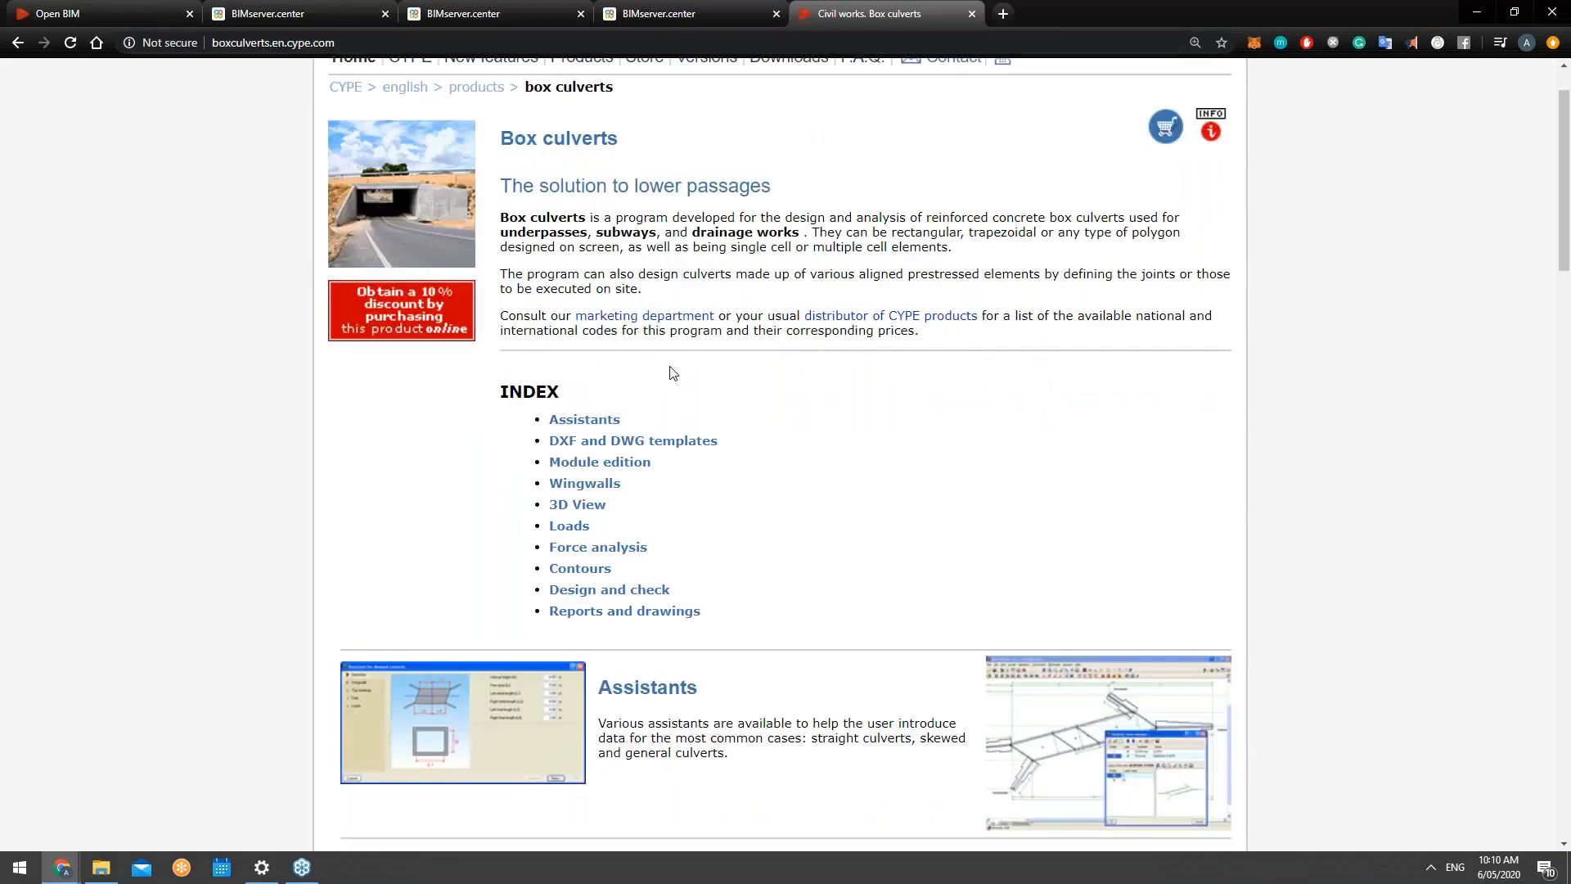
scroll(673, 373, down, 2)
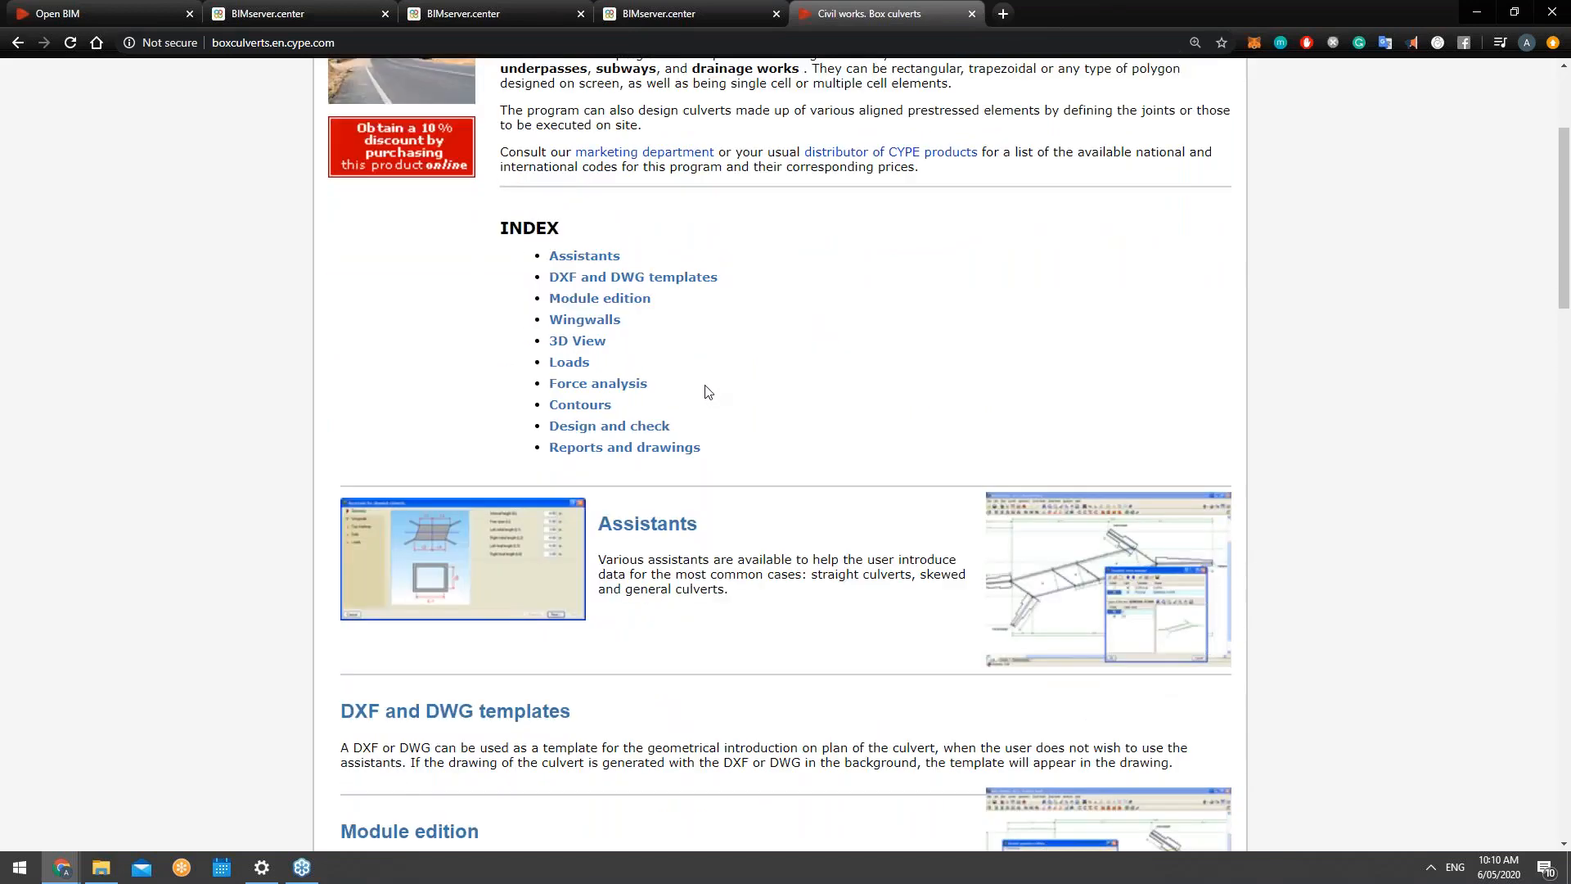
scroll(788, 388, down, 2)
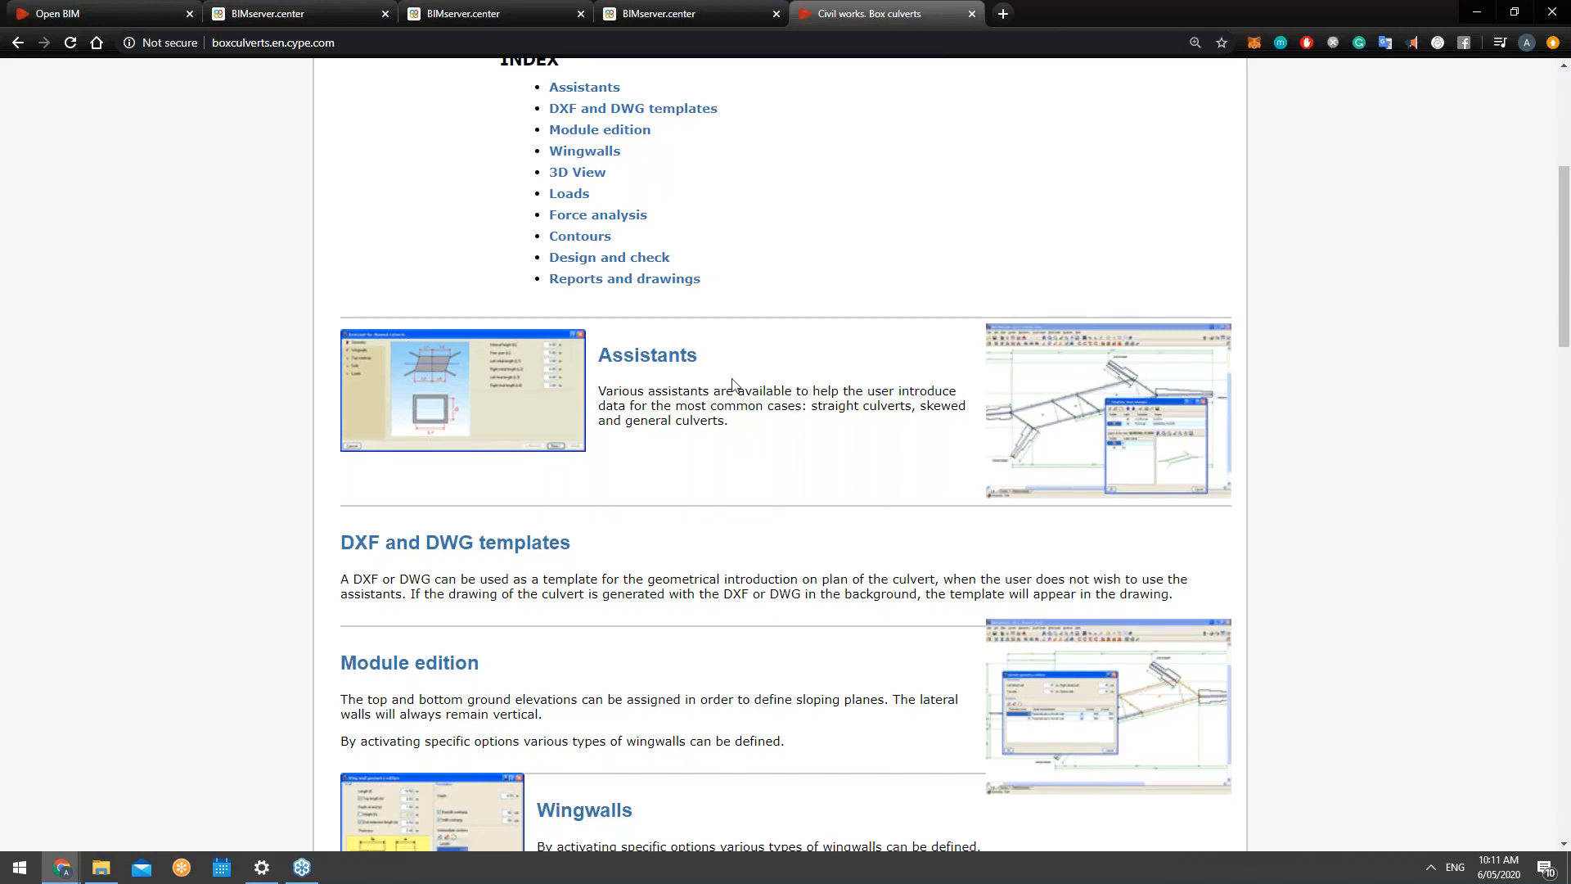
Step: Examine the Box culverts features from Assistants and DXF and DWG templates through Wingwalls, 3D View, Loads and Force analysis
scroll(657, 331, down, 1)
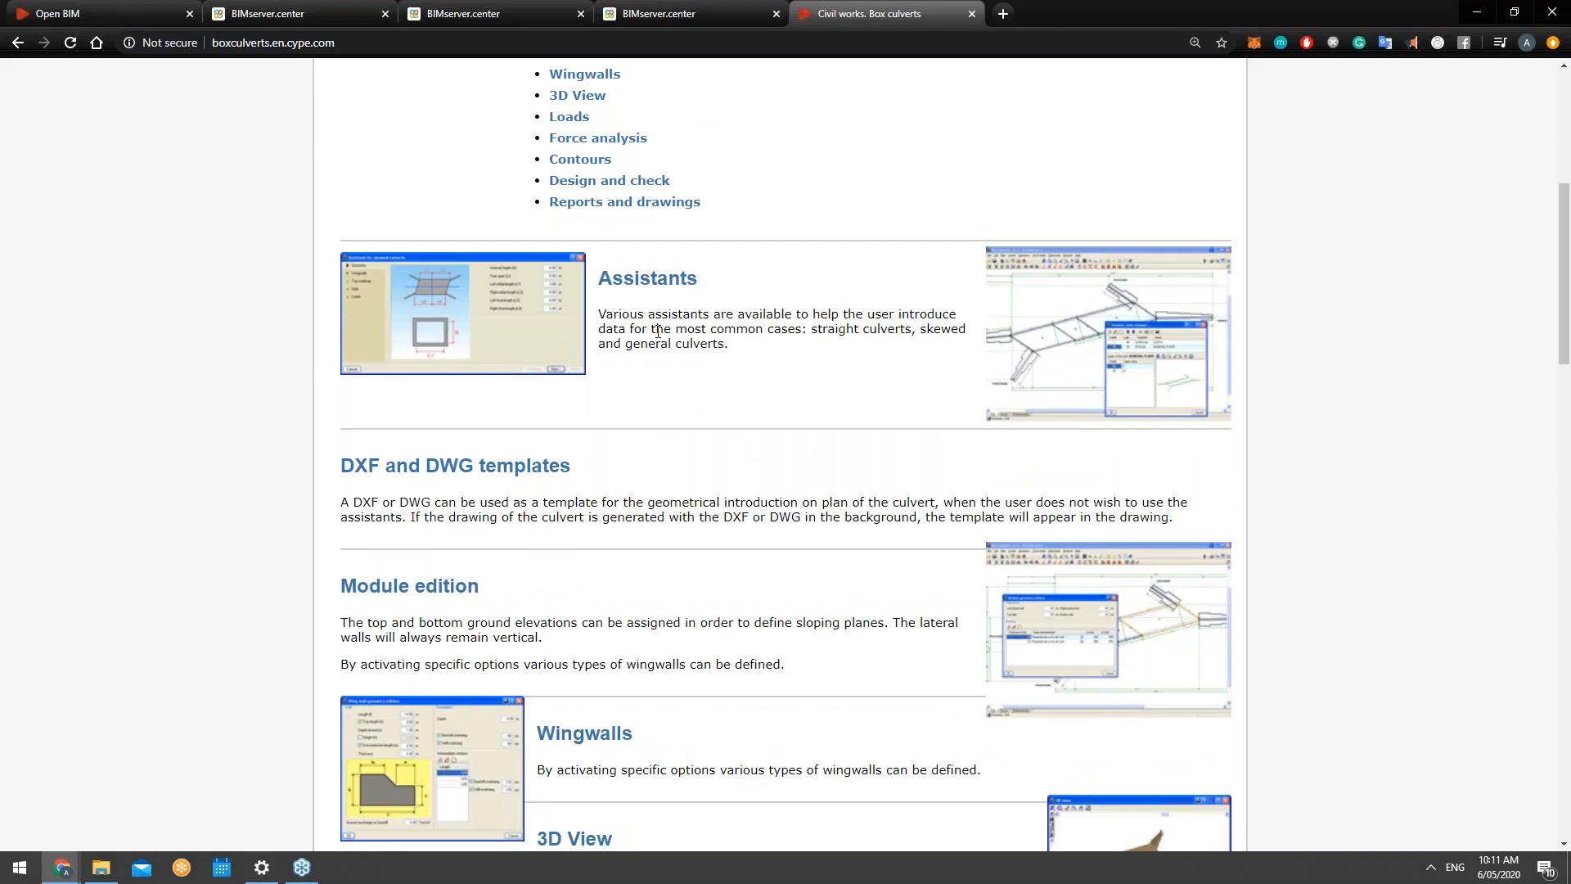
scroll(655, 336, down, 1)
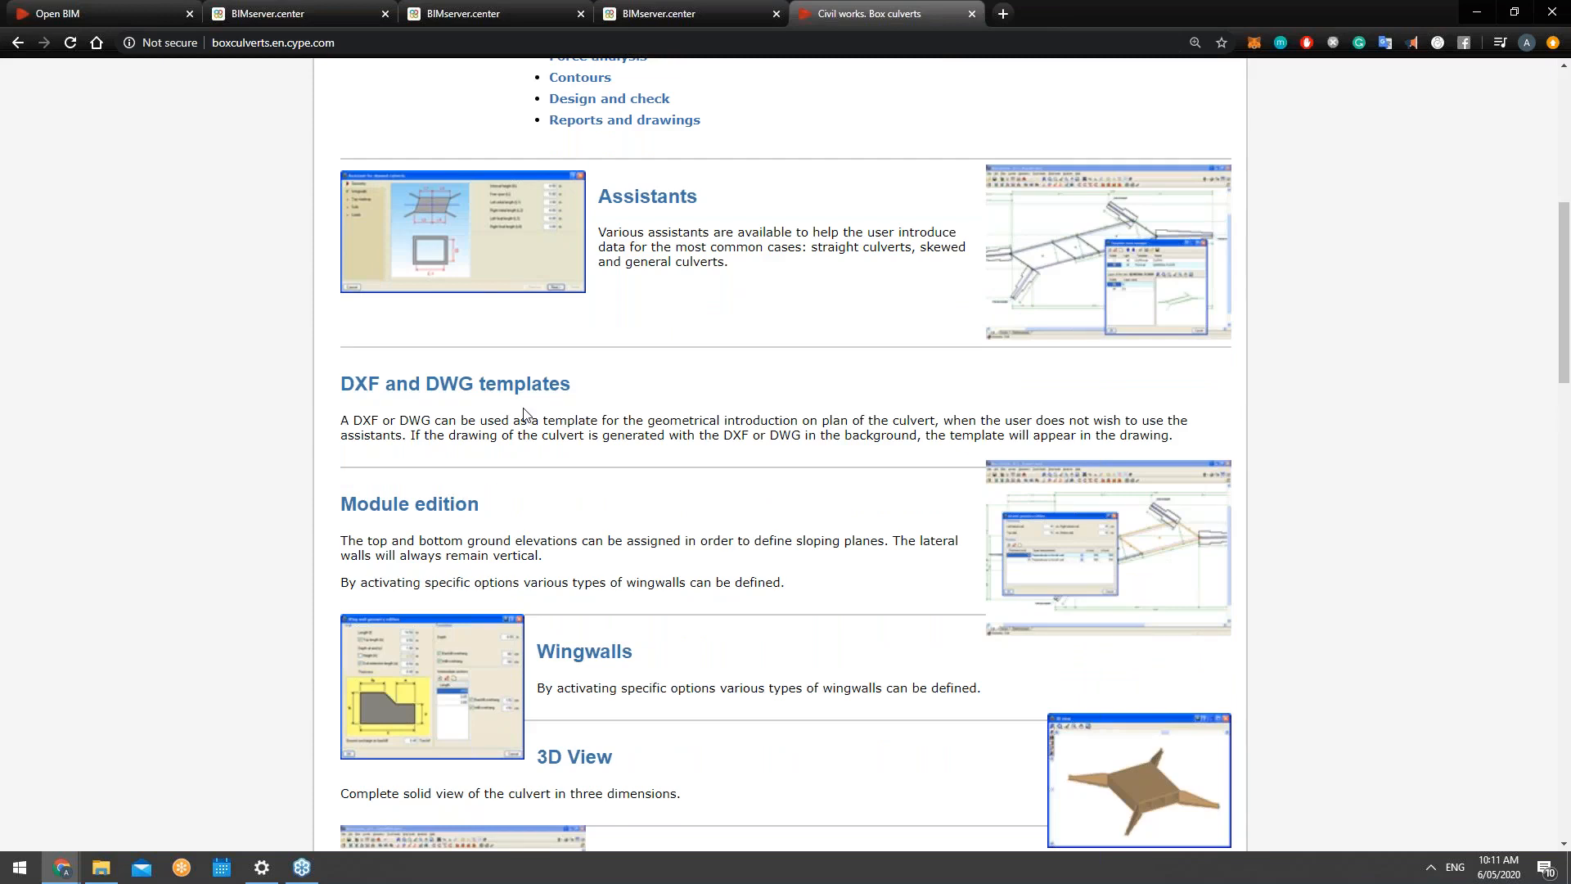
scroll(523, 415, down, 2)
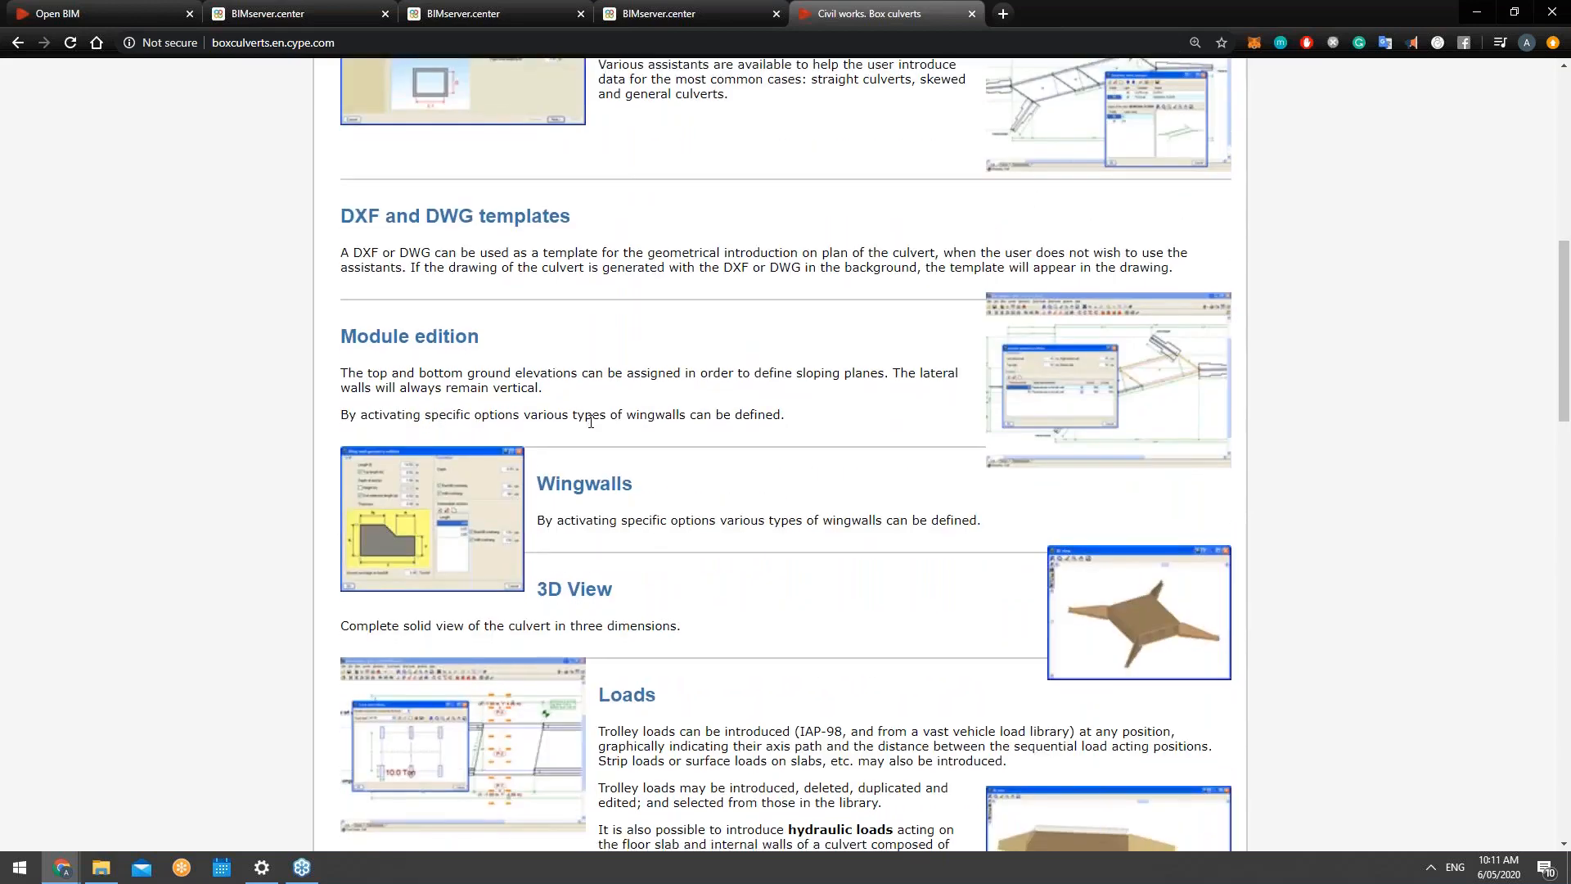
scroll(590, 421, down, 2)
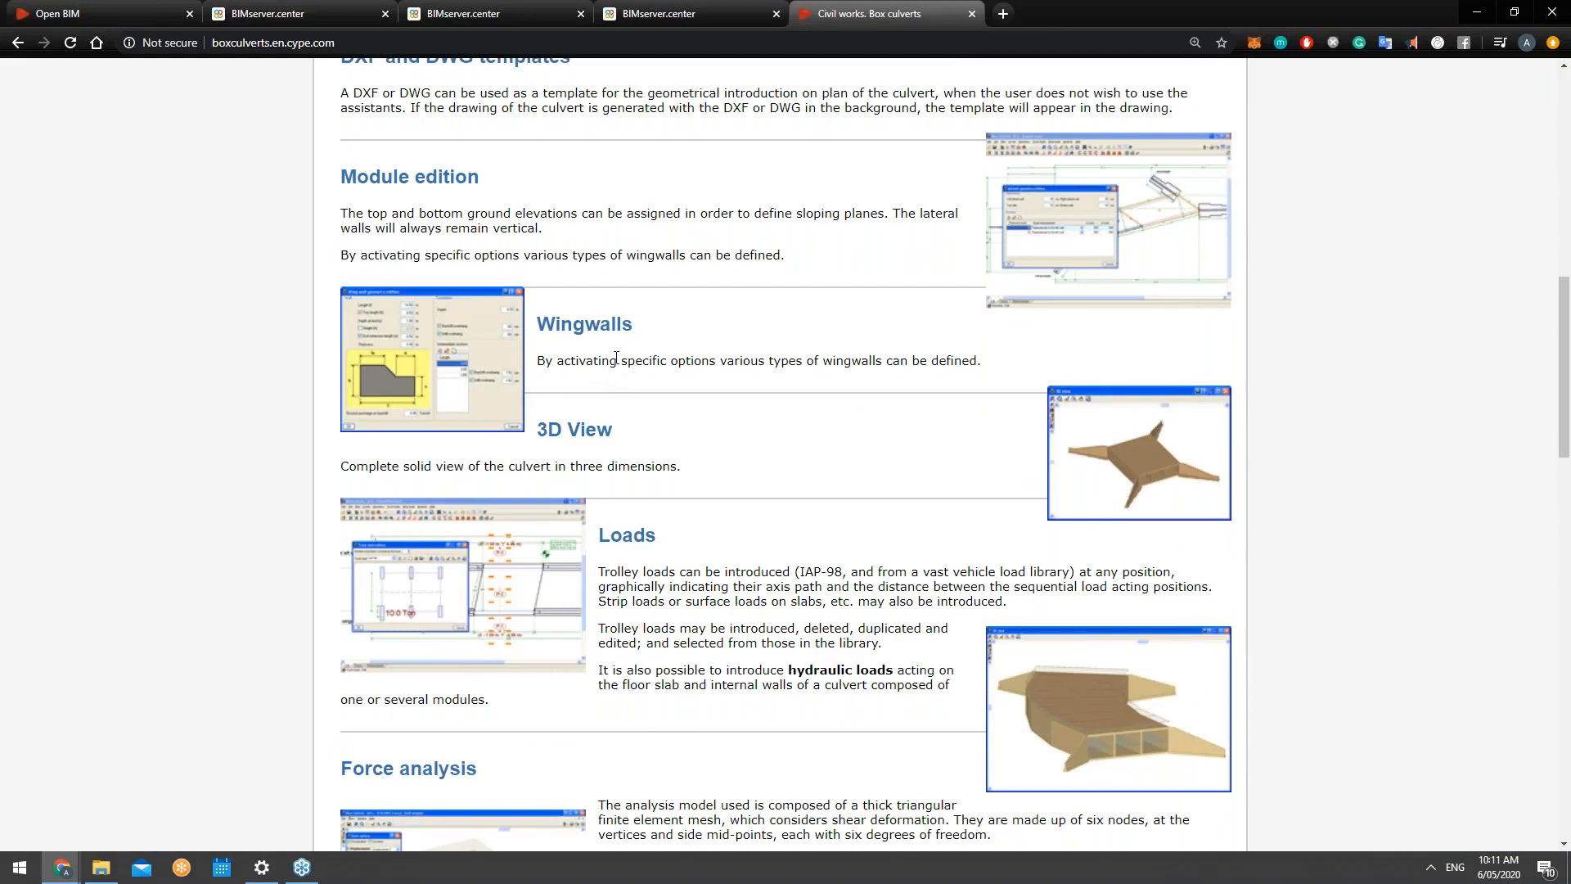
scroll(616, 358, down, 1)
scroll(616, 364, down, 1)
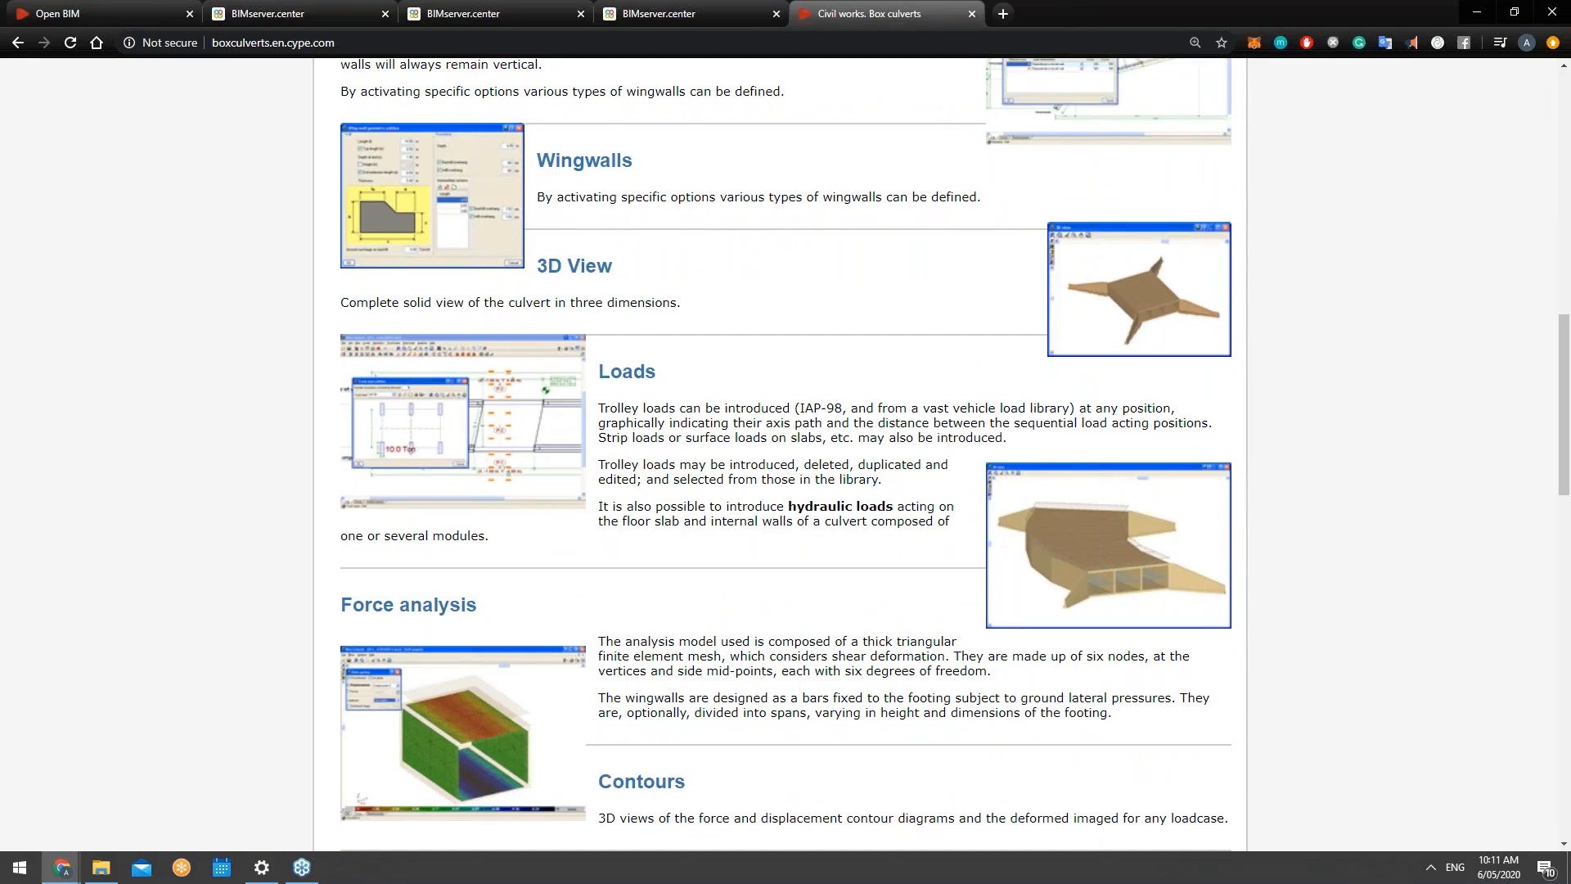
Step: Highlight the list of implemented concrete codes, from ACI 318M-11 to REBAP, in the Design and check section, then clear the selection
scroll(786, 454, down, 8)
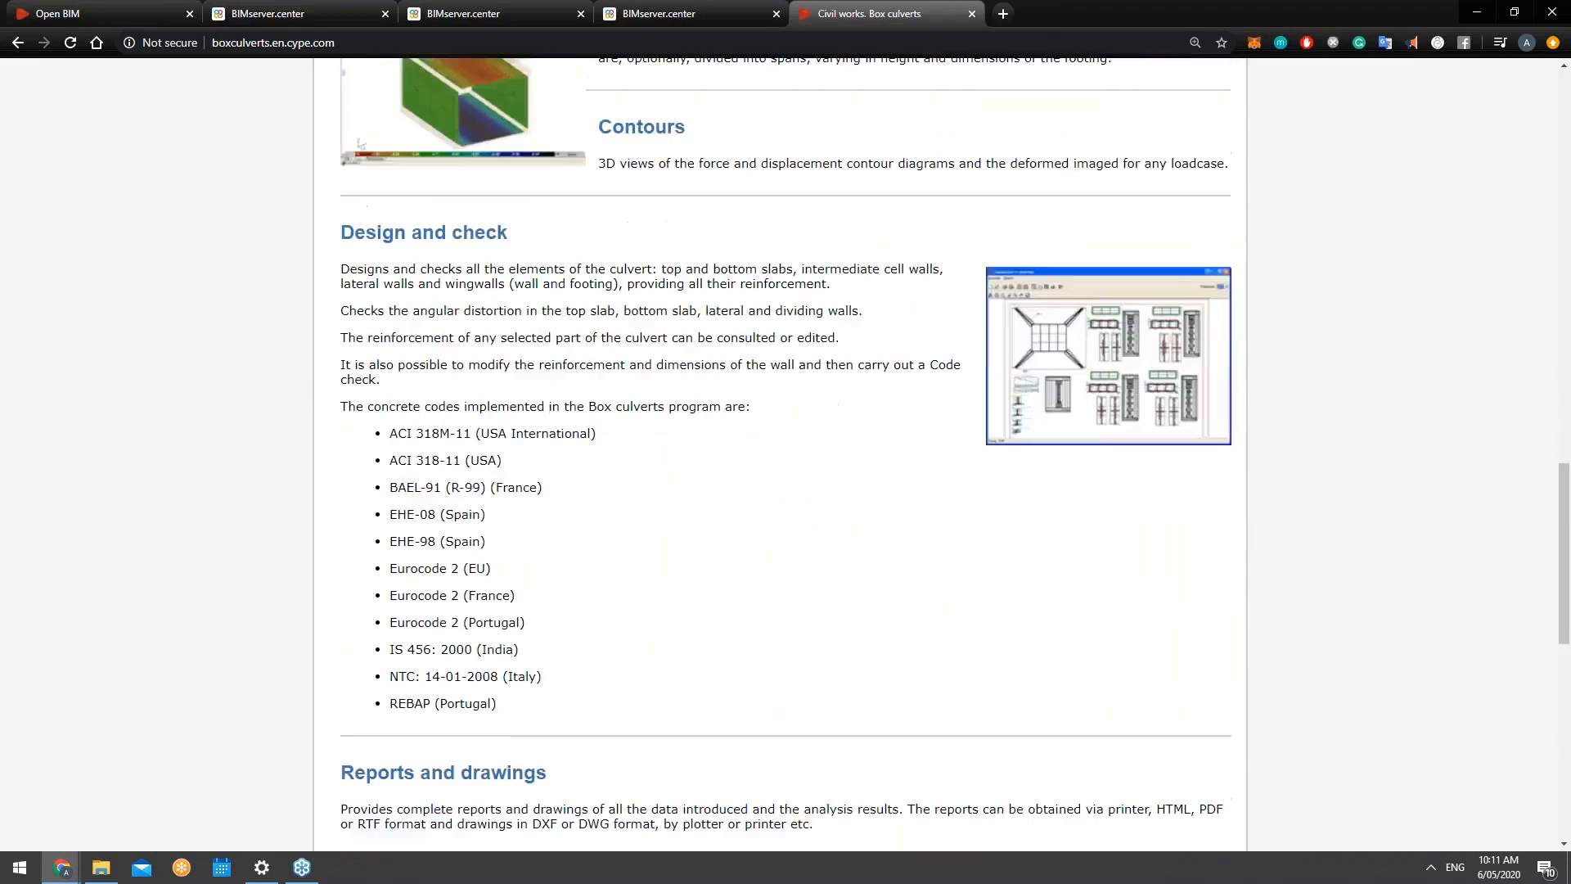
scroll(784, 459, down, 1)
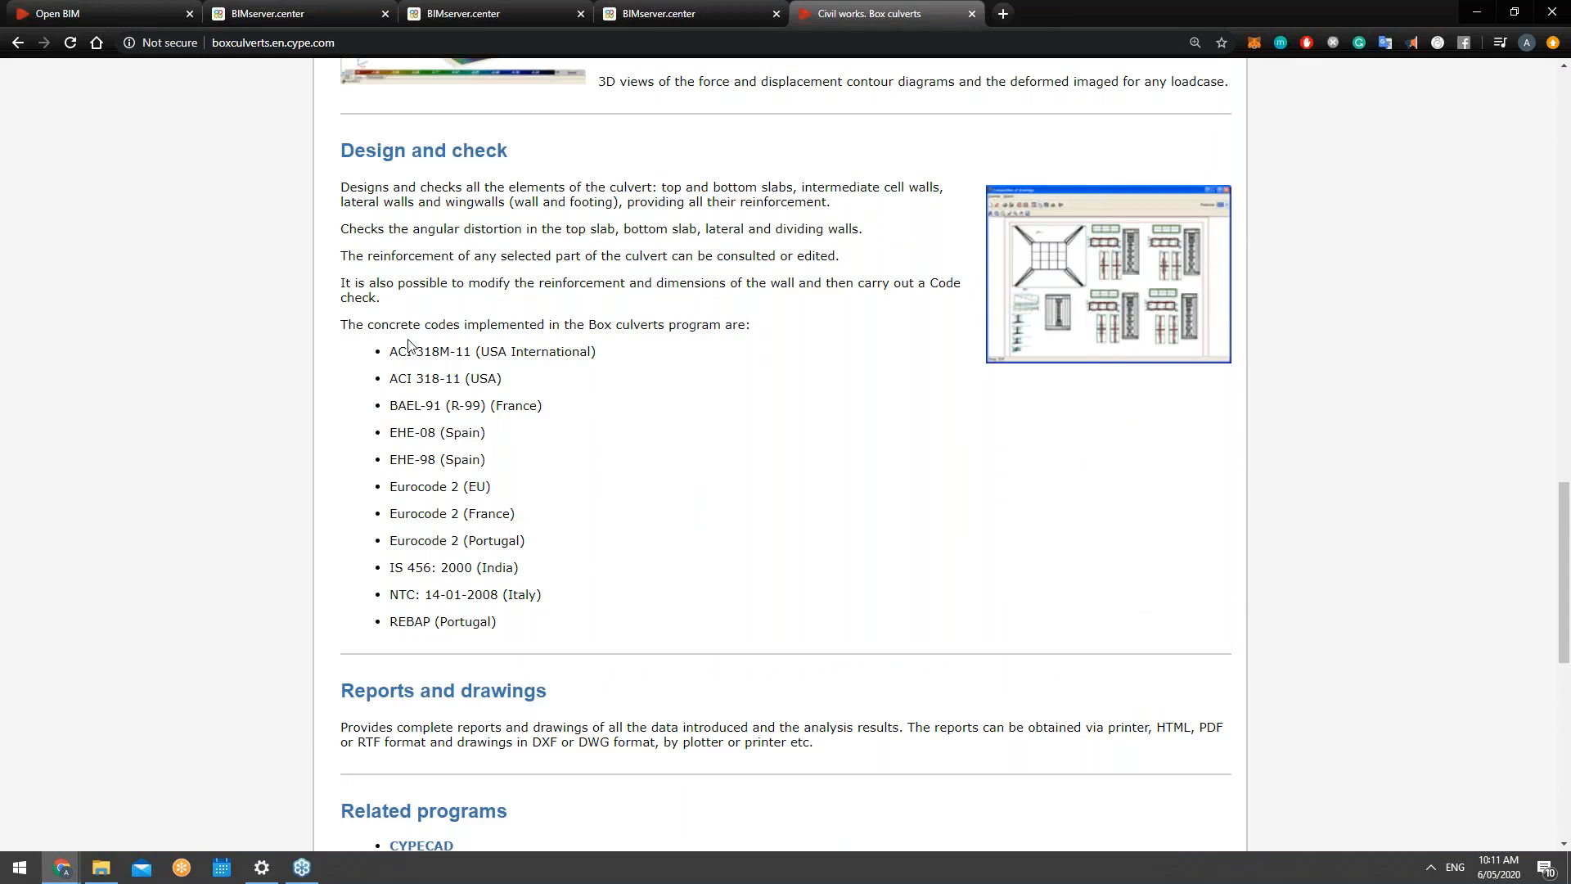
drag(390, 351, 527, 626)
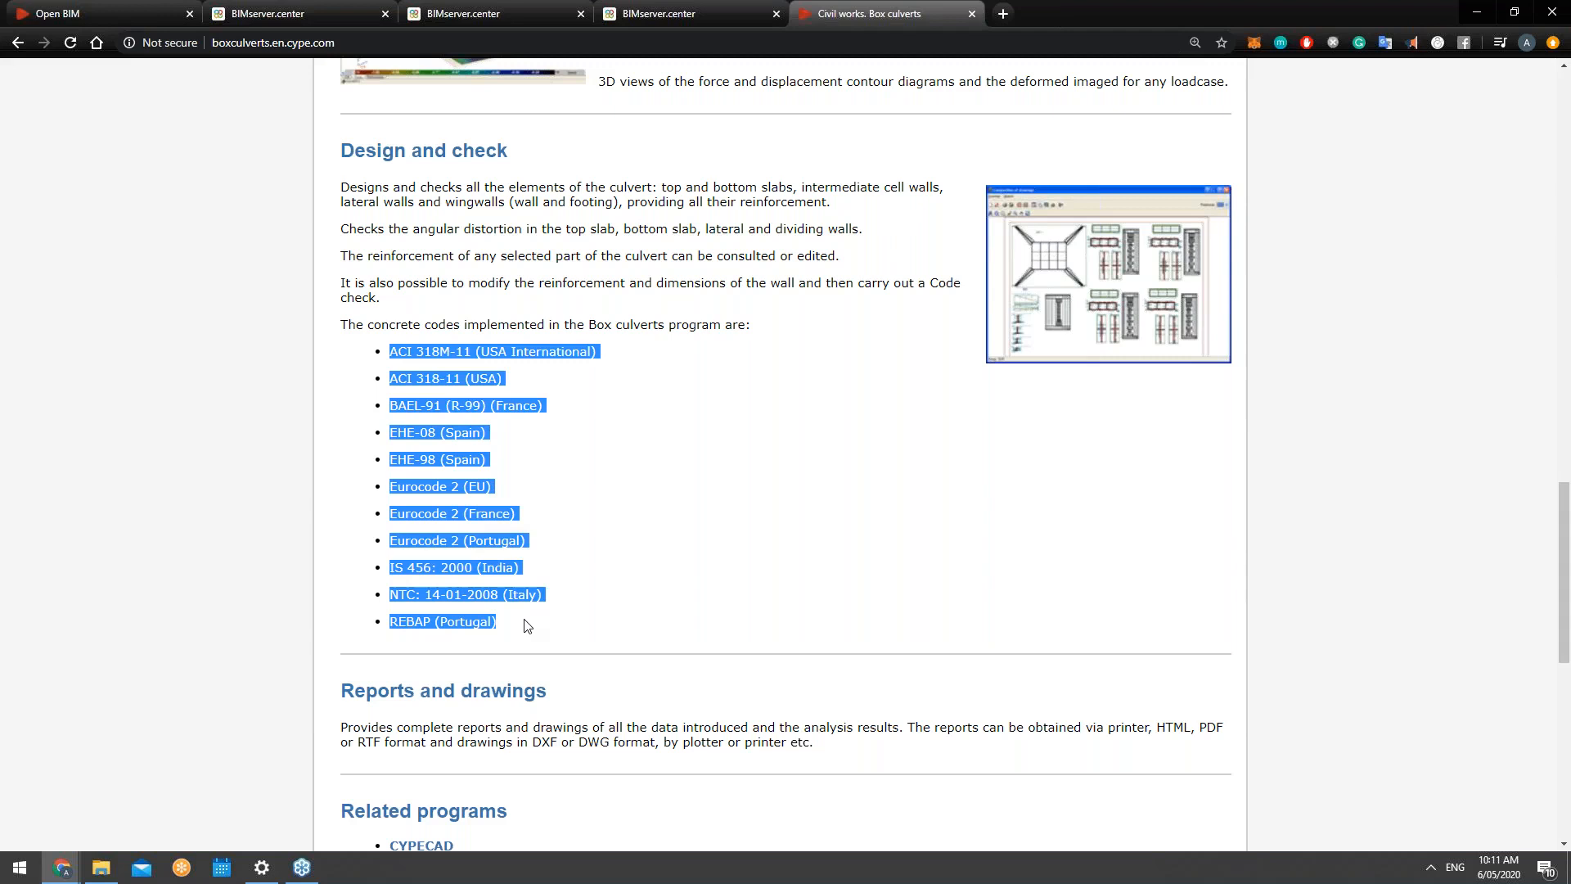
click(527, 626)
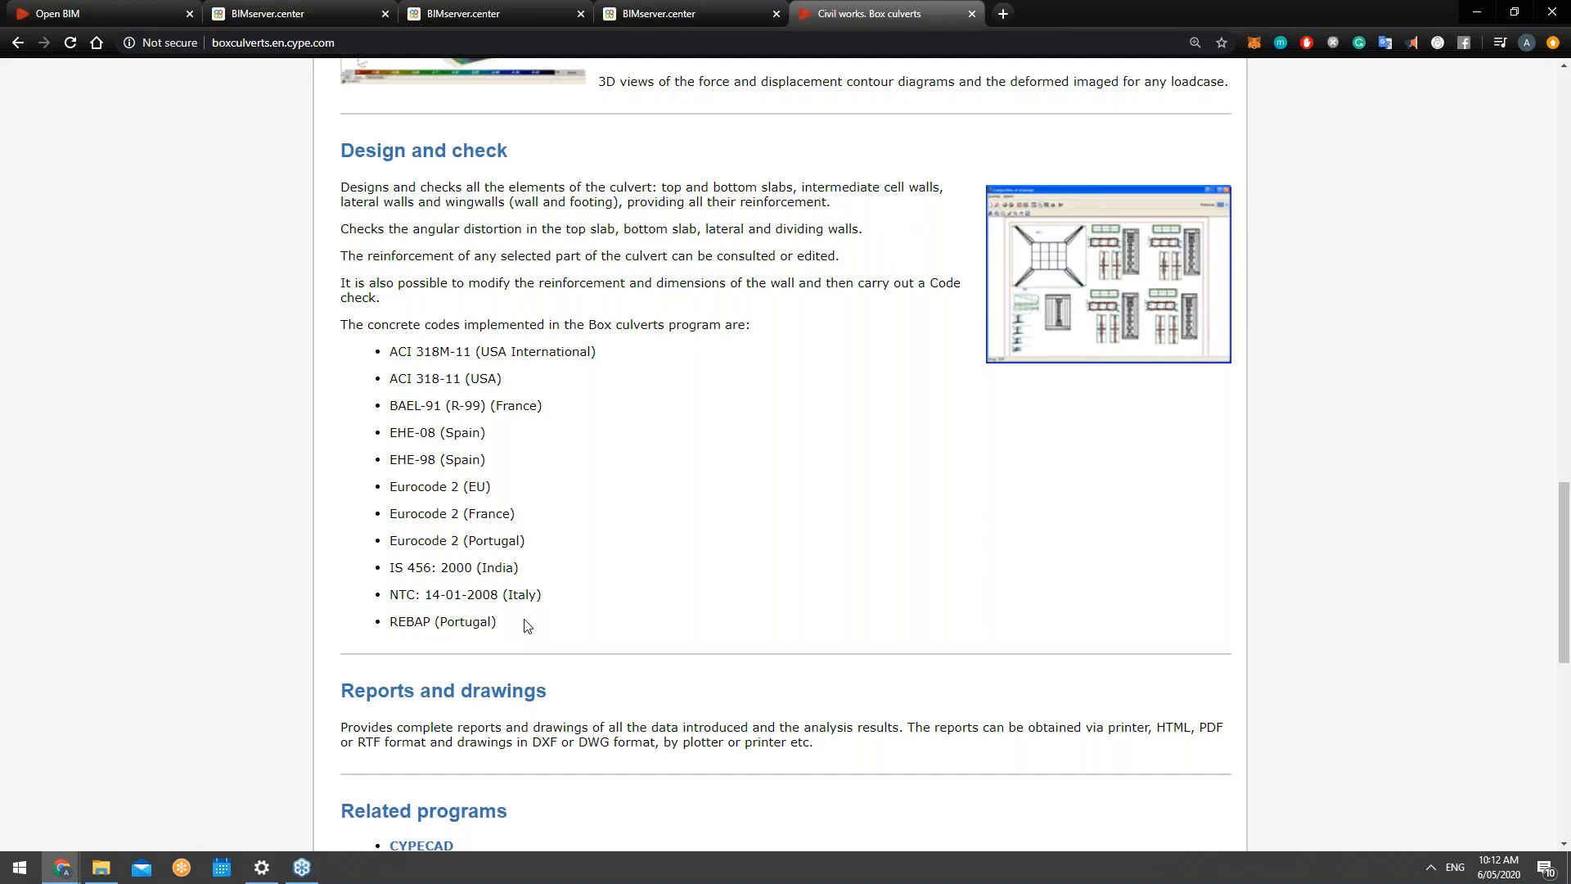
Step: Review the Reports and drawings and Related programs sections, and return to the Design and check section
scroll(532, 598, down, 1)
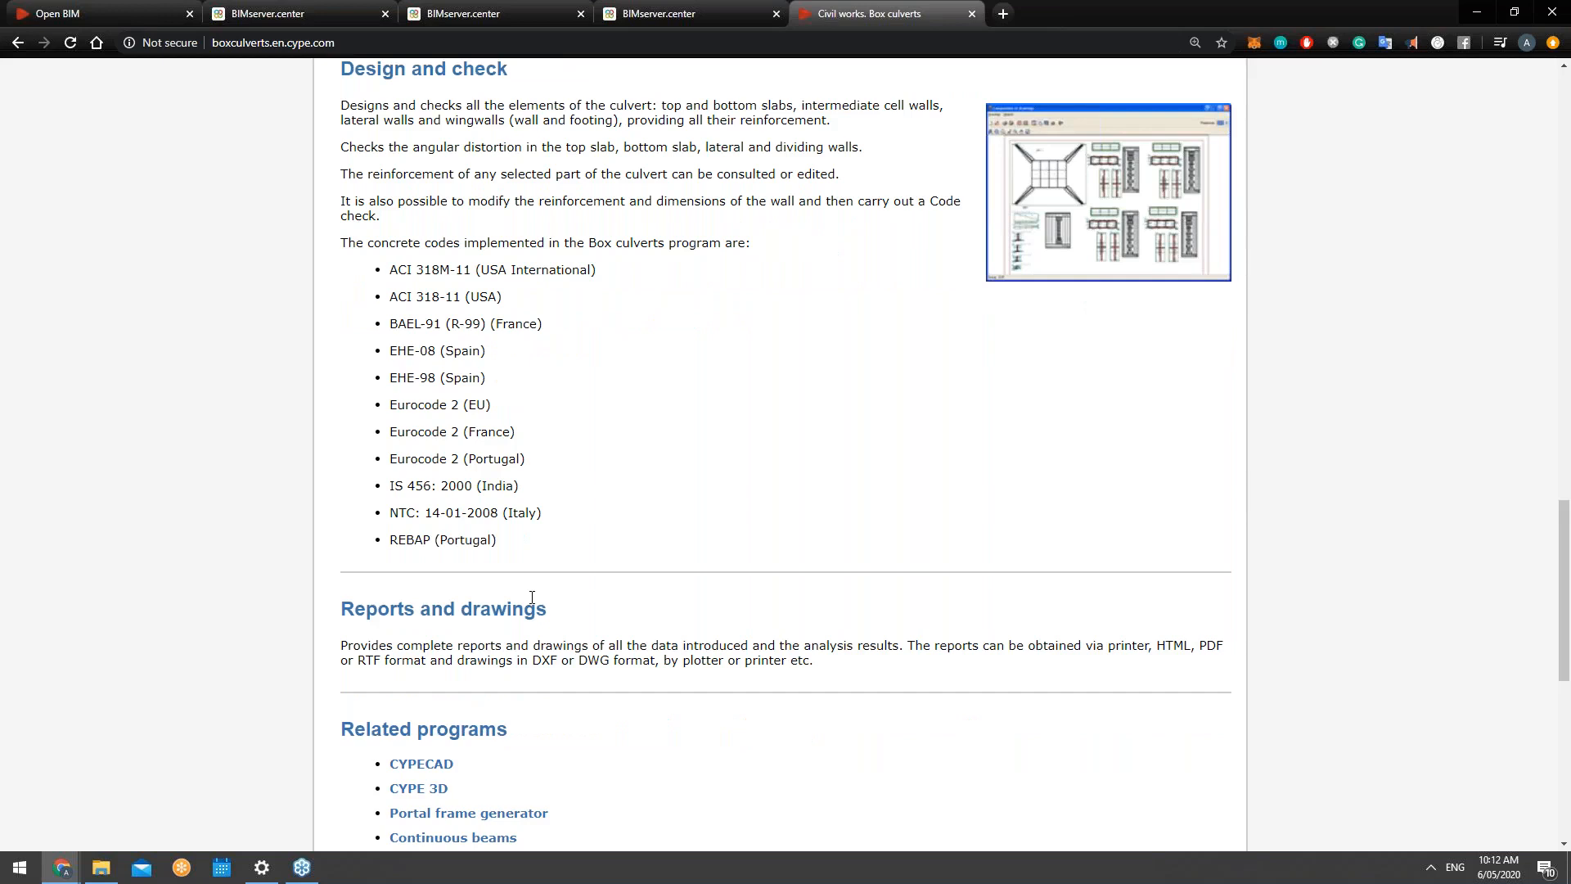
scroll(545, 585, down, 1)
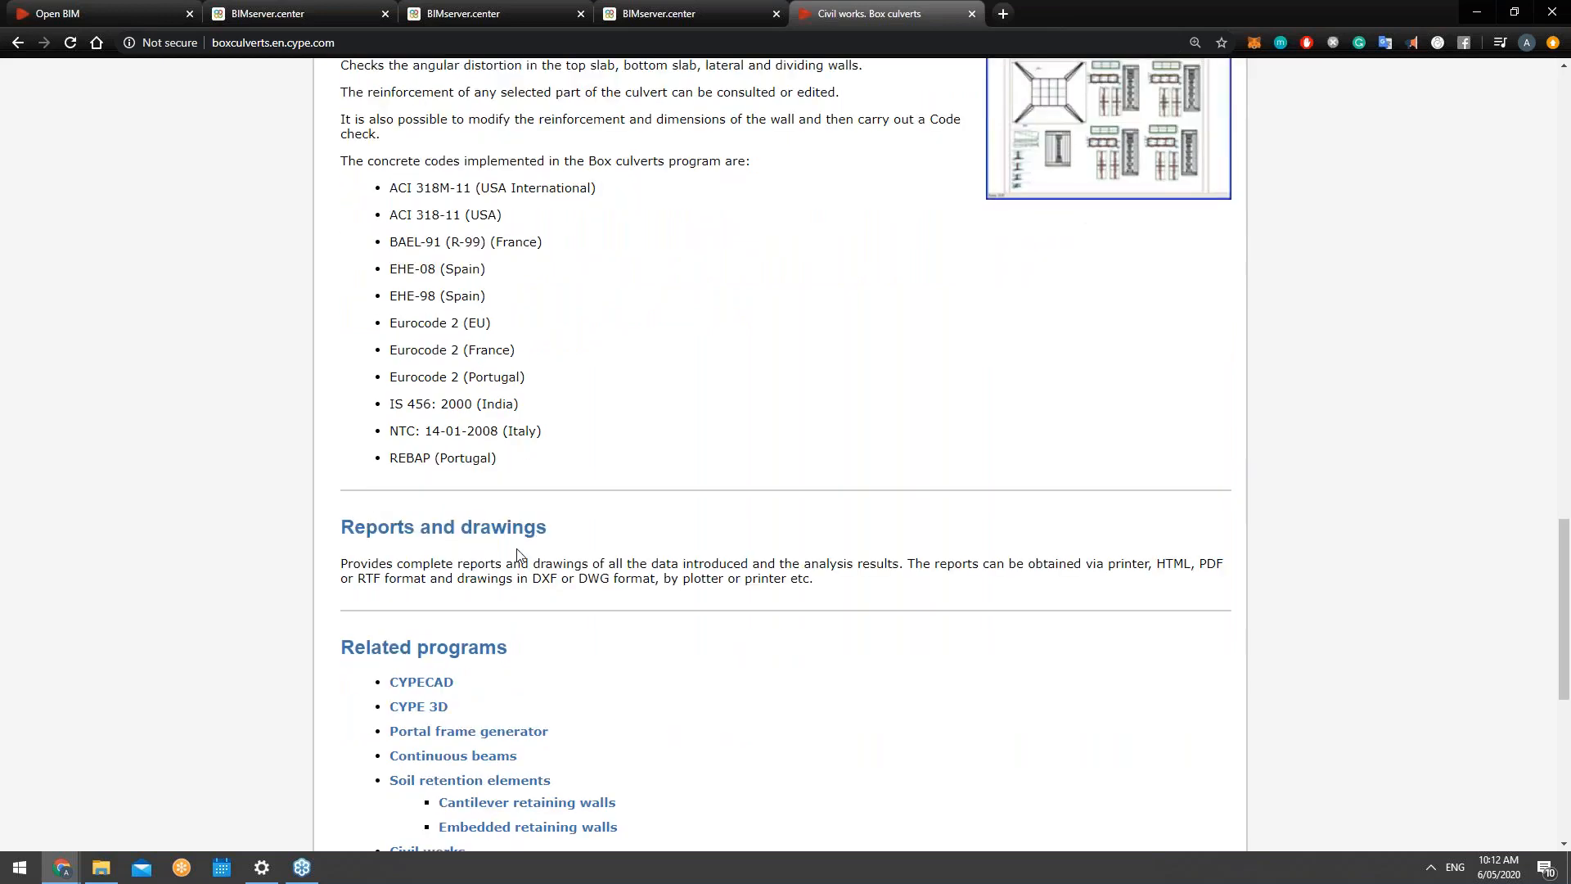
scroll(519, 556, down, 1)
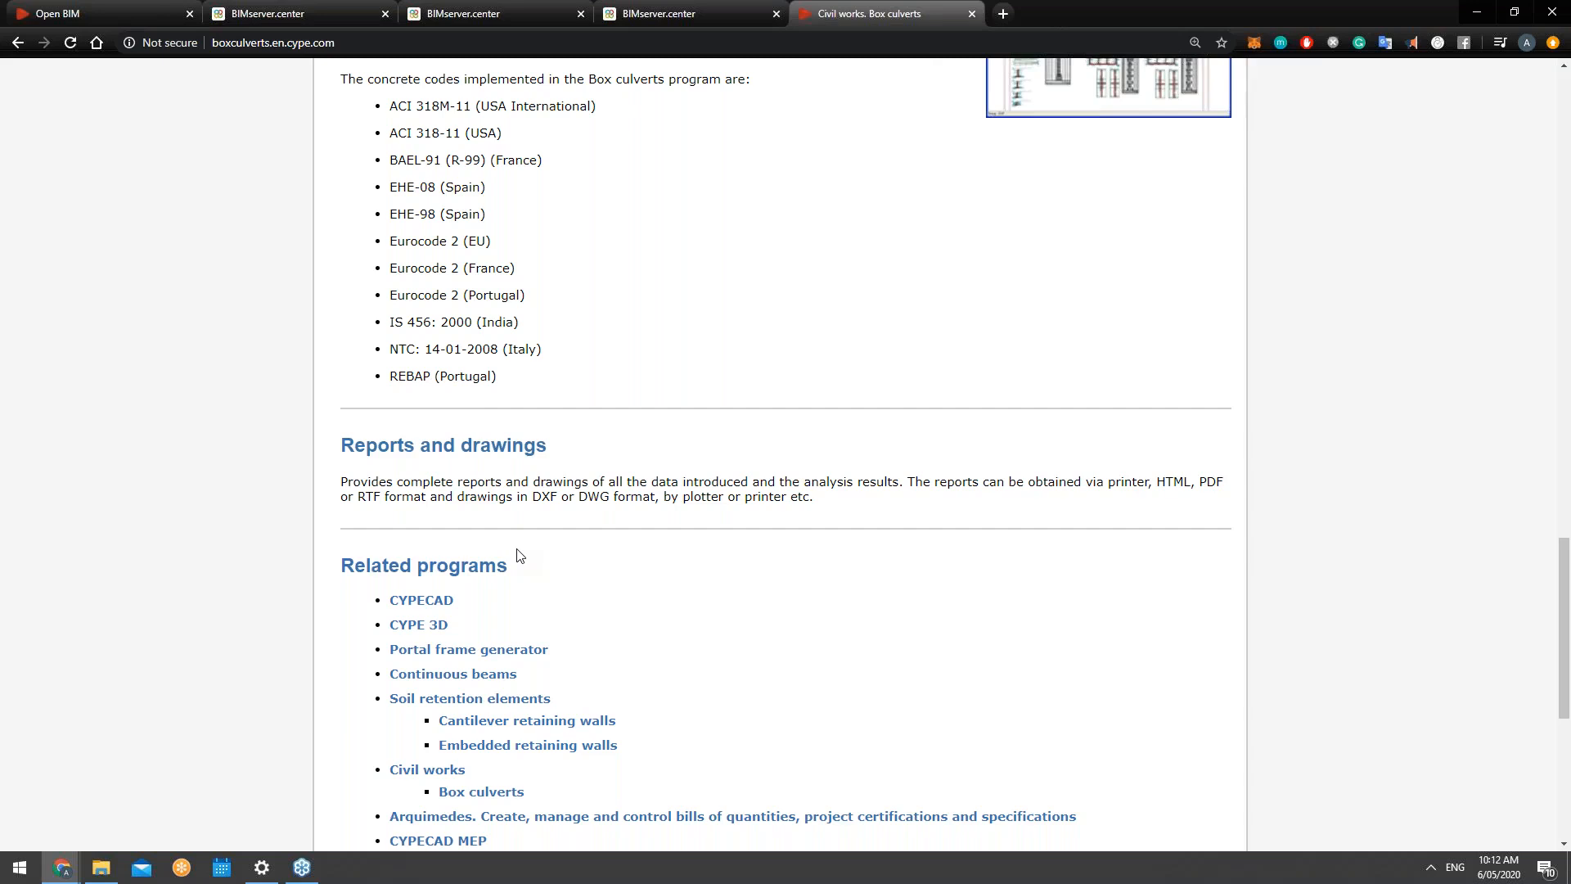
scroll(518, 550, down, 3)
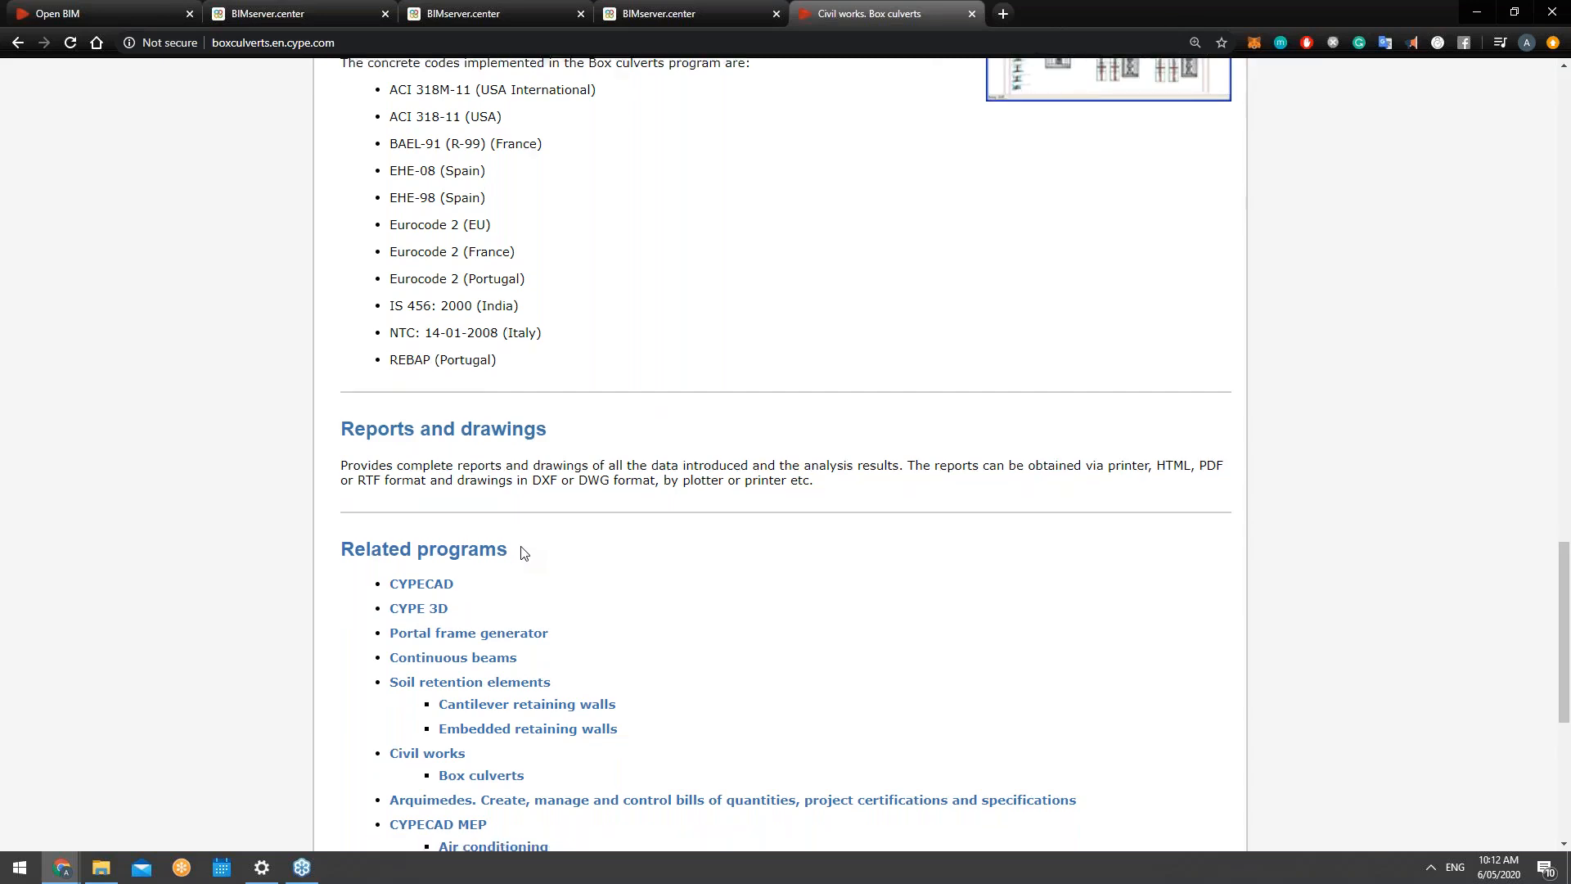
scroll(532, 540, up, 2)
scroll(531, 539, up, 5)
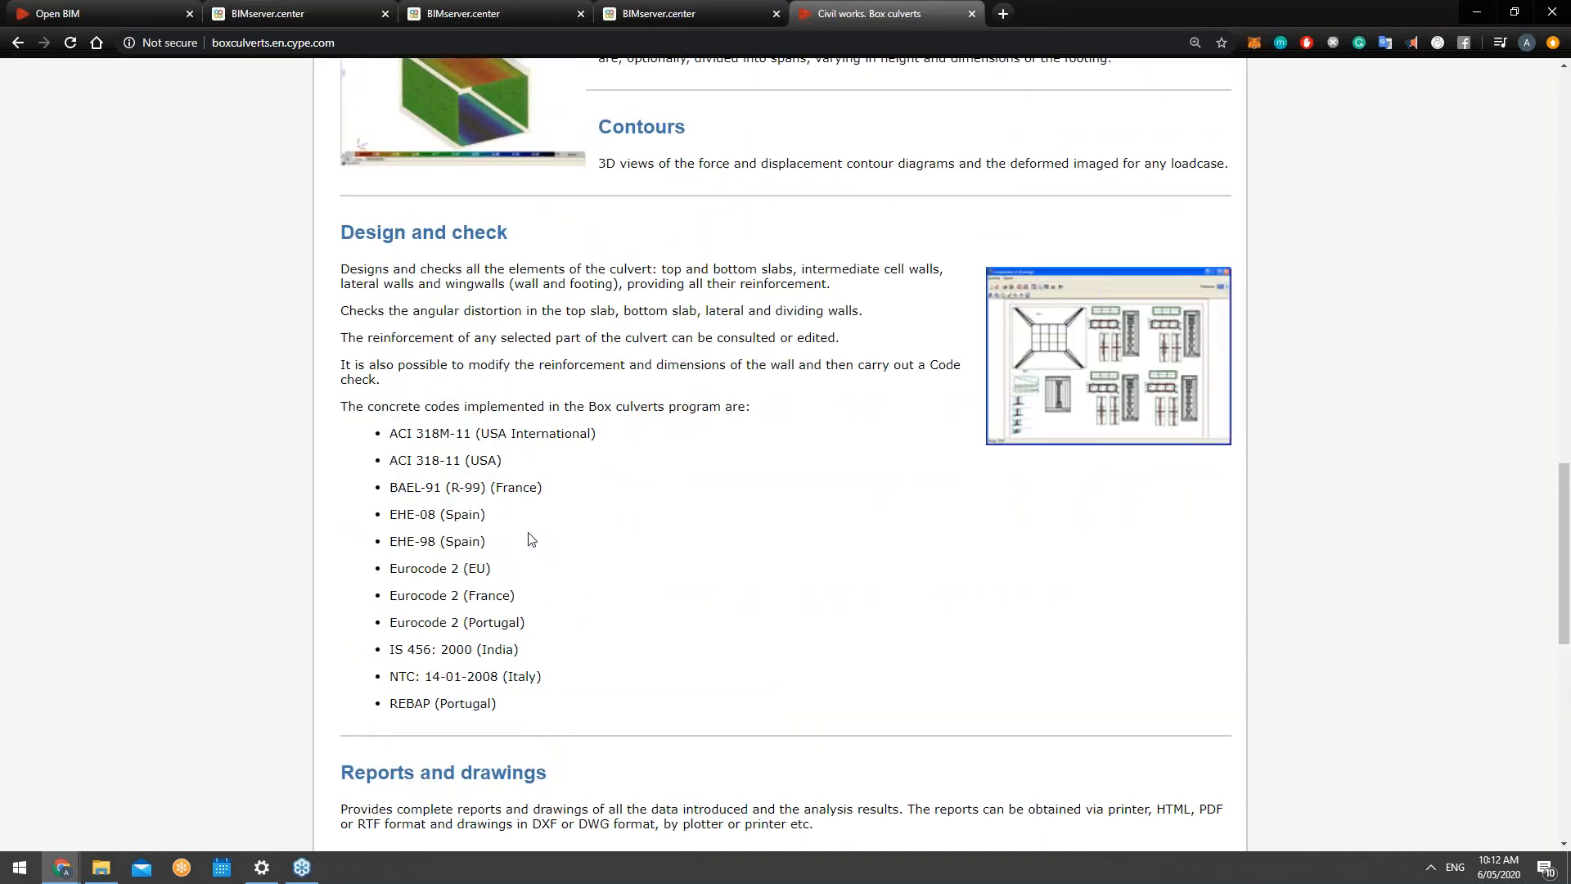
Step: Launch Box culverts from the Structures programs of the CYPE 2020 launcher and accept its time-limited version notice
scroll(530, 539, up, 15)
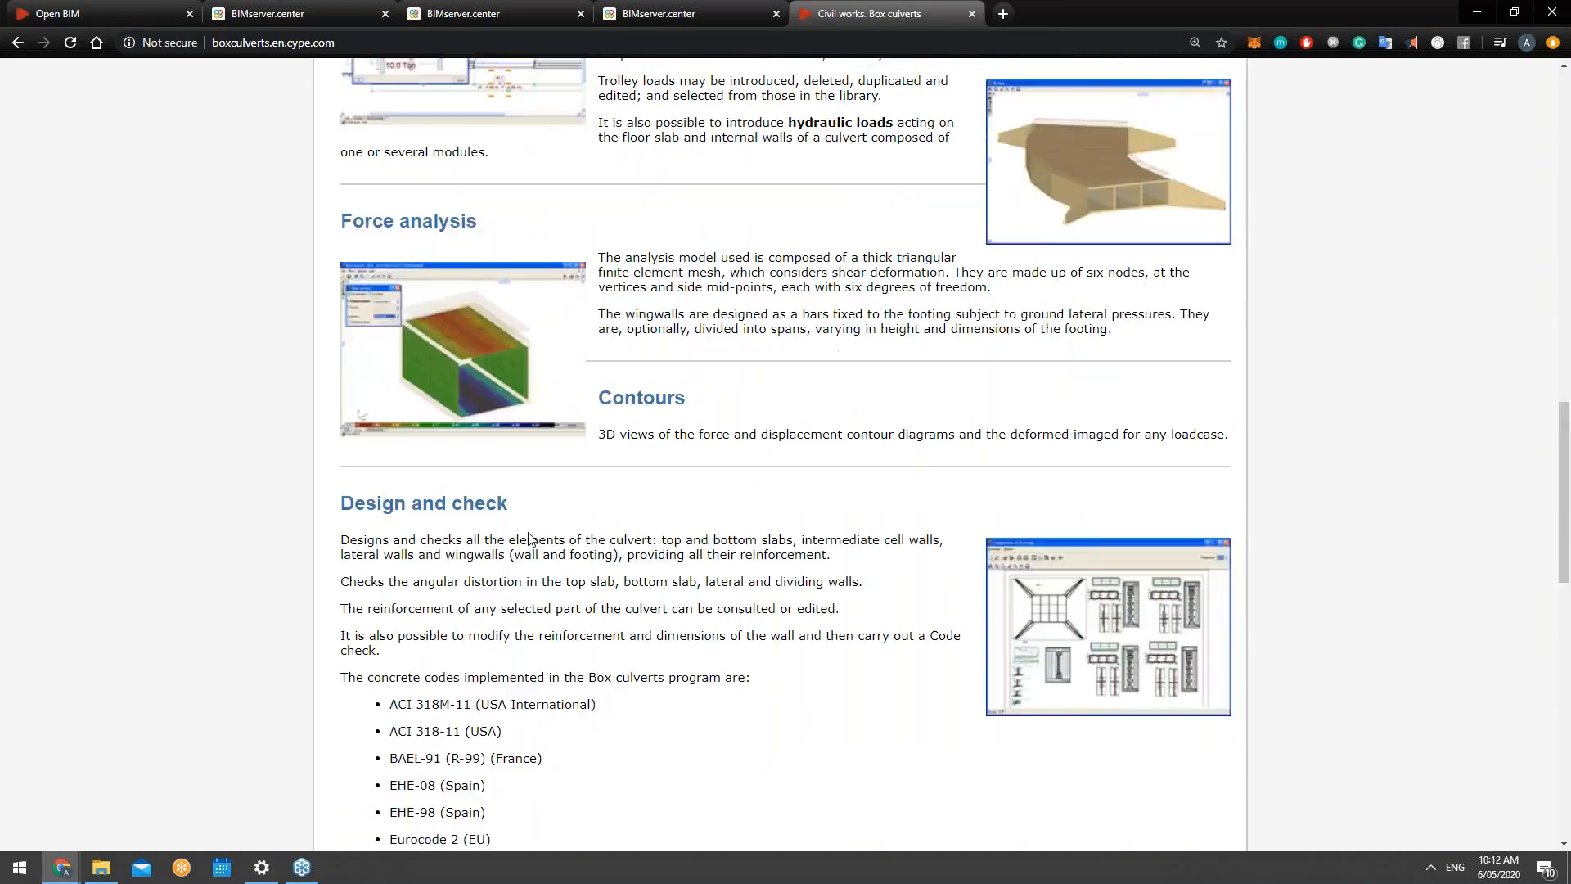
scroll(530, 539, up, 6)
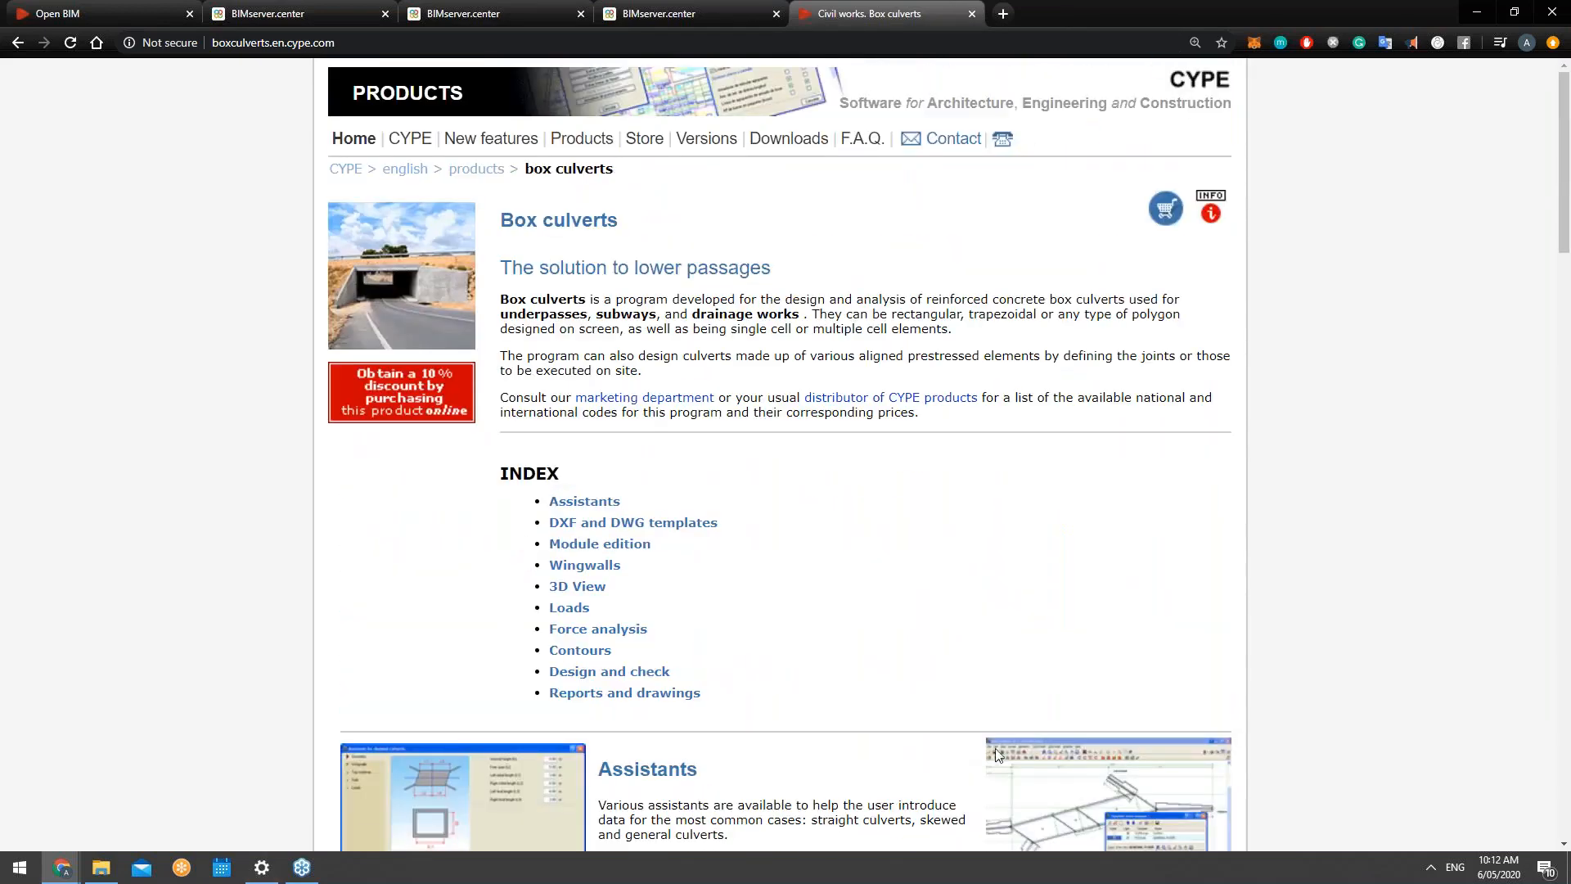
click(1431, 868)
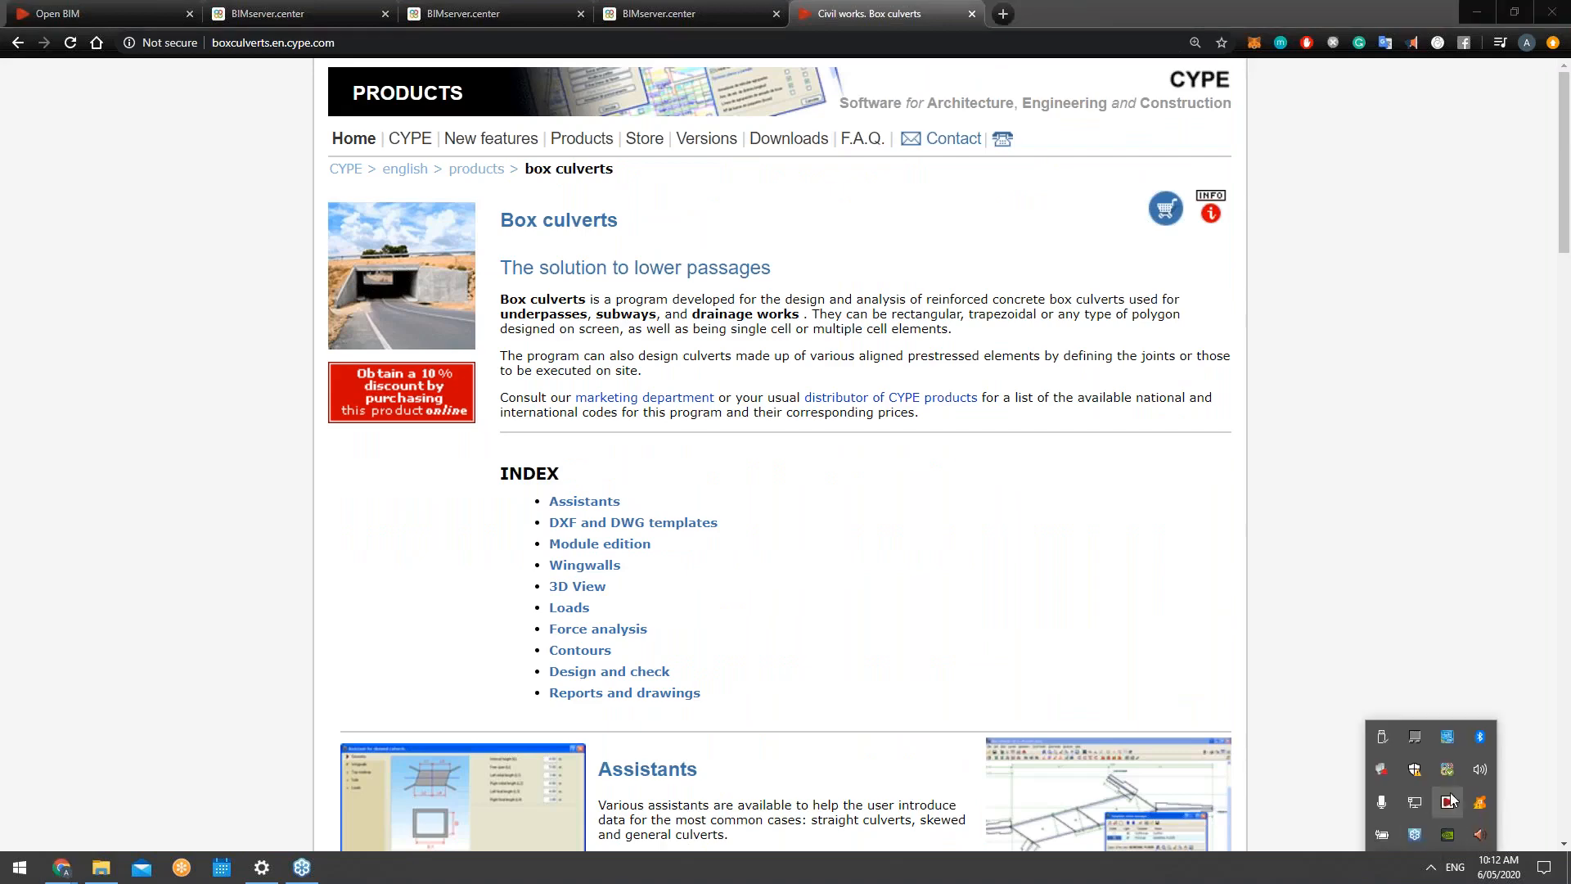
click(1447, 805)
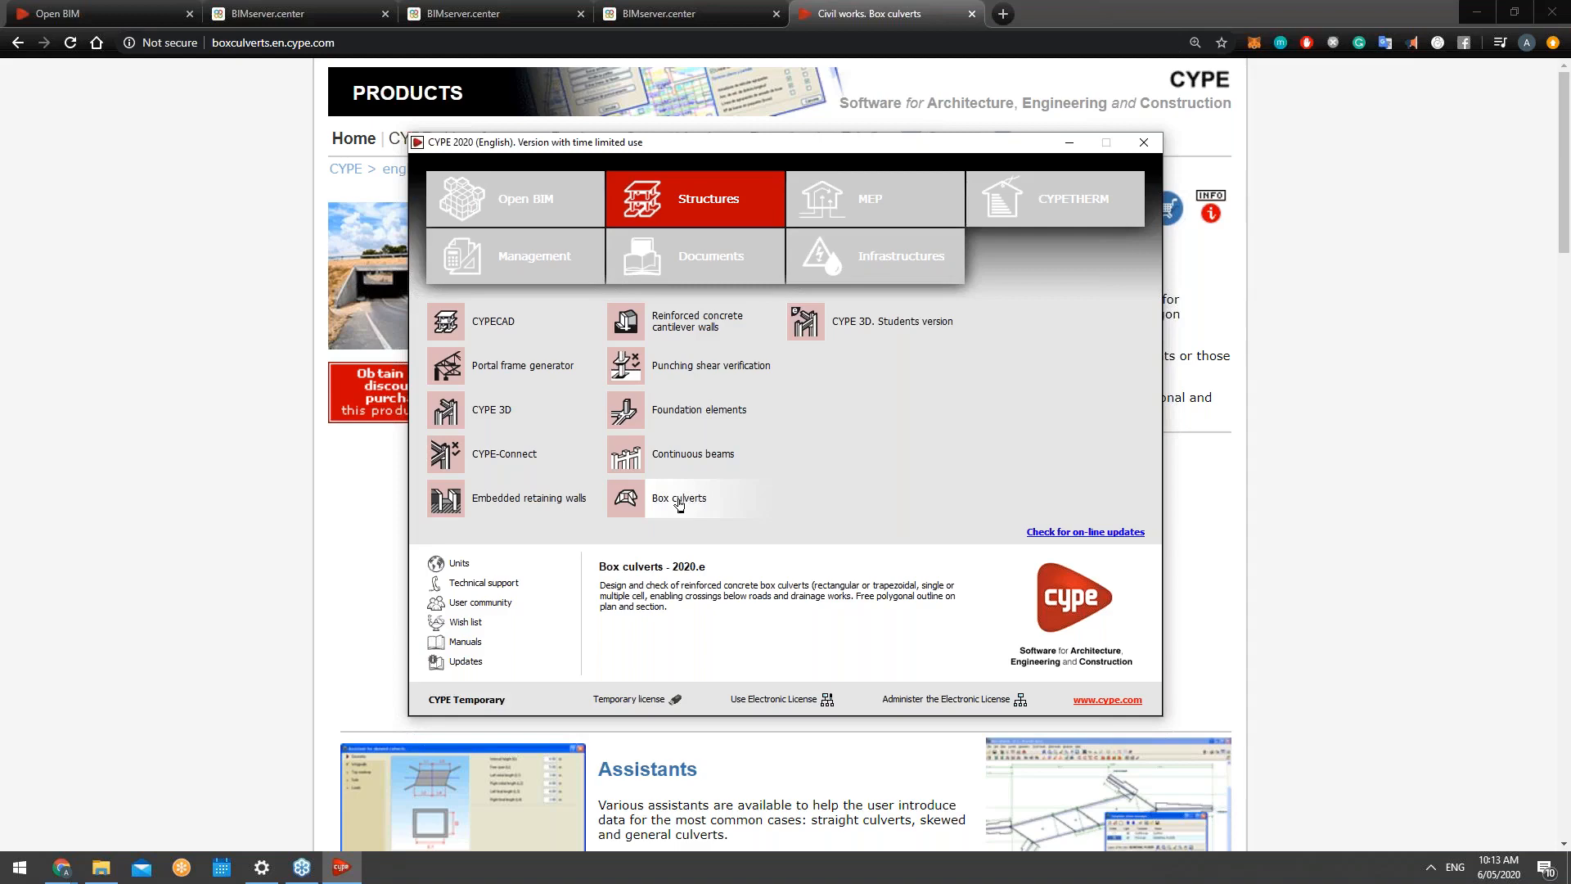
click(679, 500)
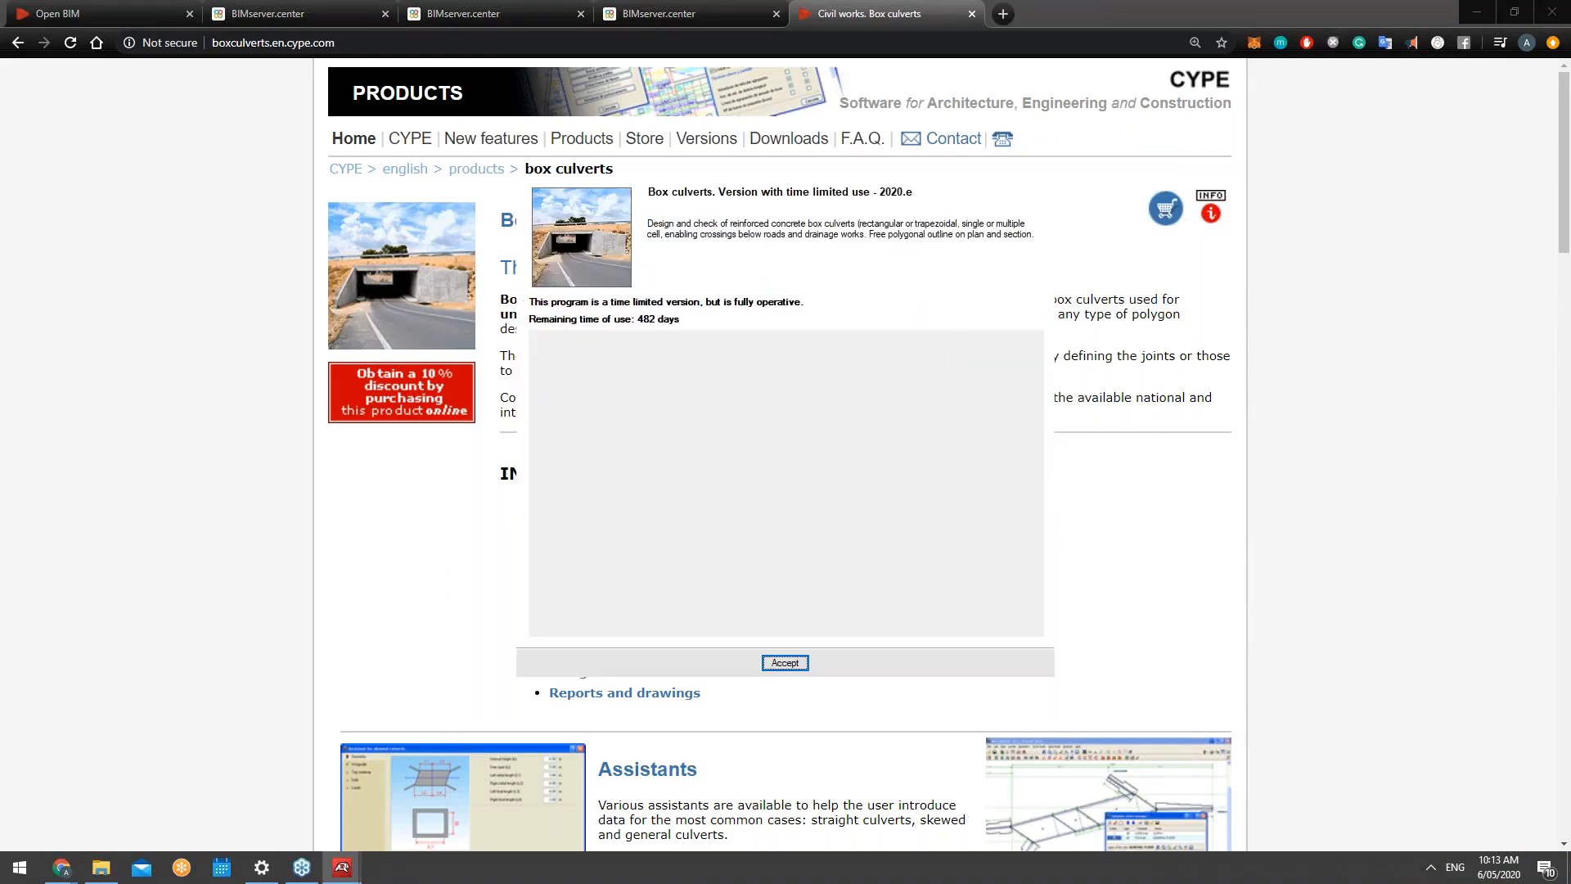
click(785, 663)
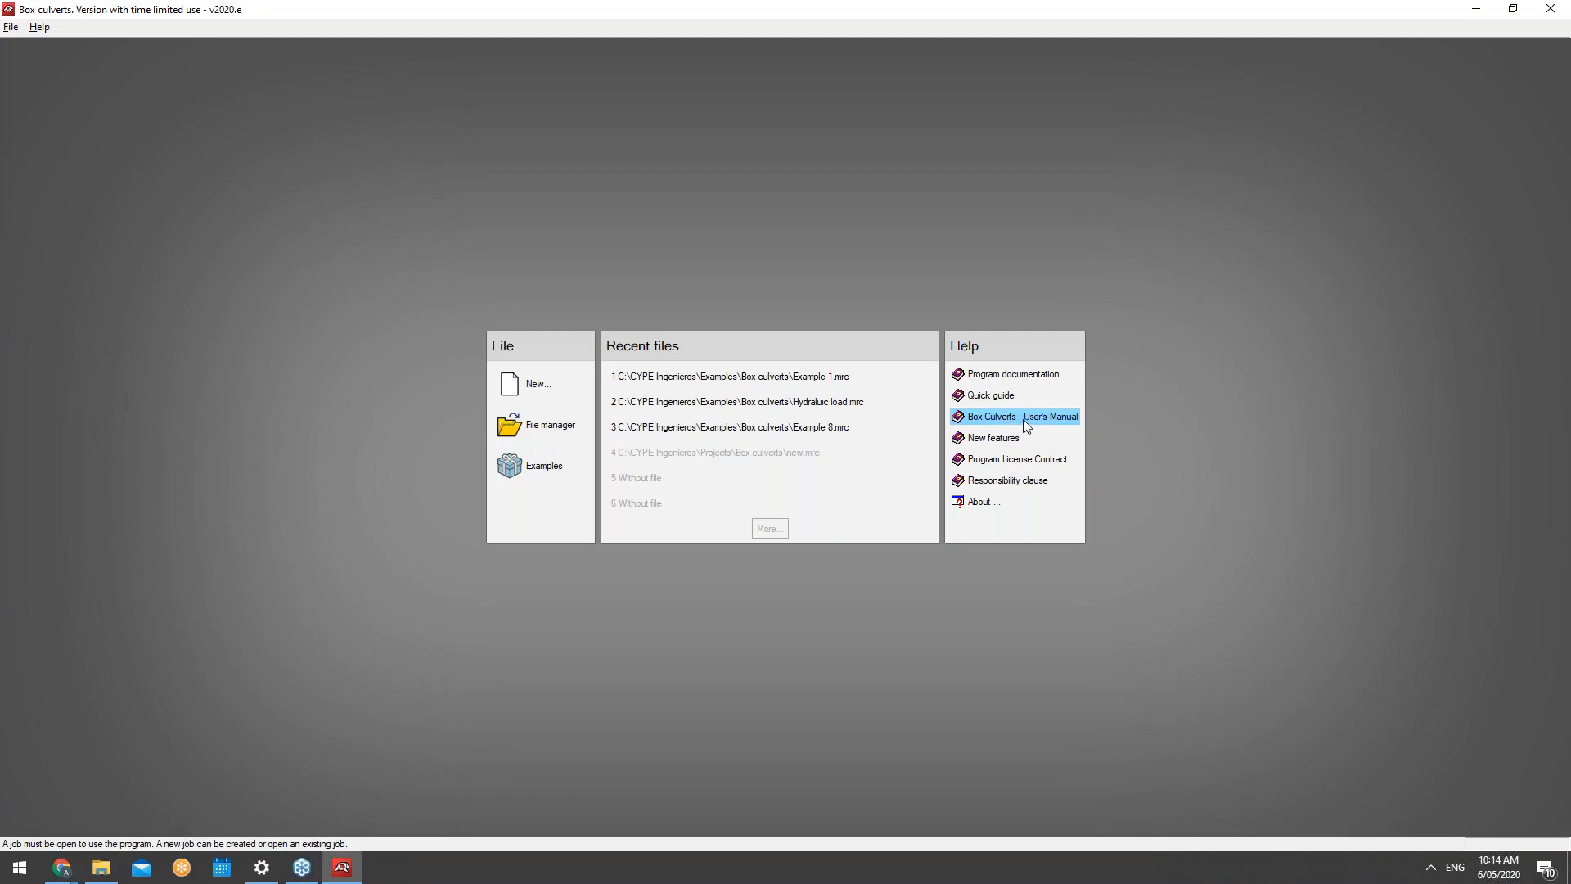
Step: Start a new project with the file name ExampleWebinar
click(649, 403)
click(577, 390)
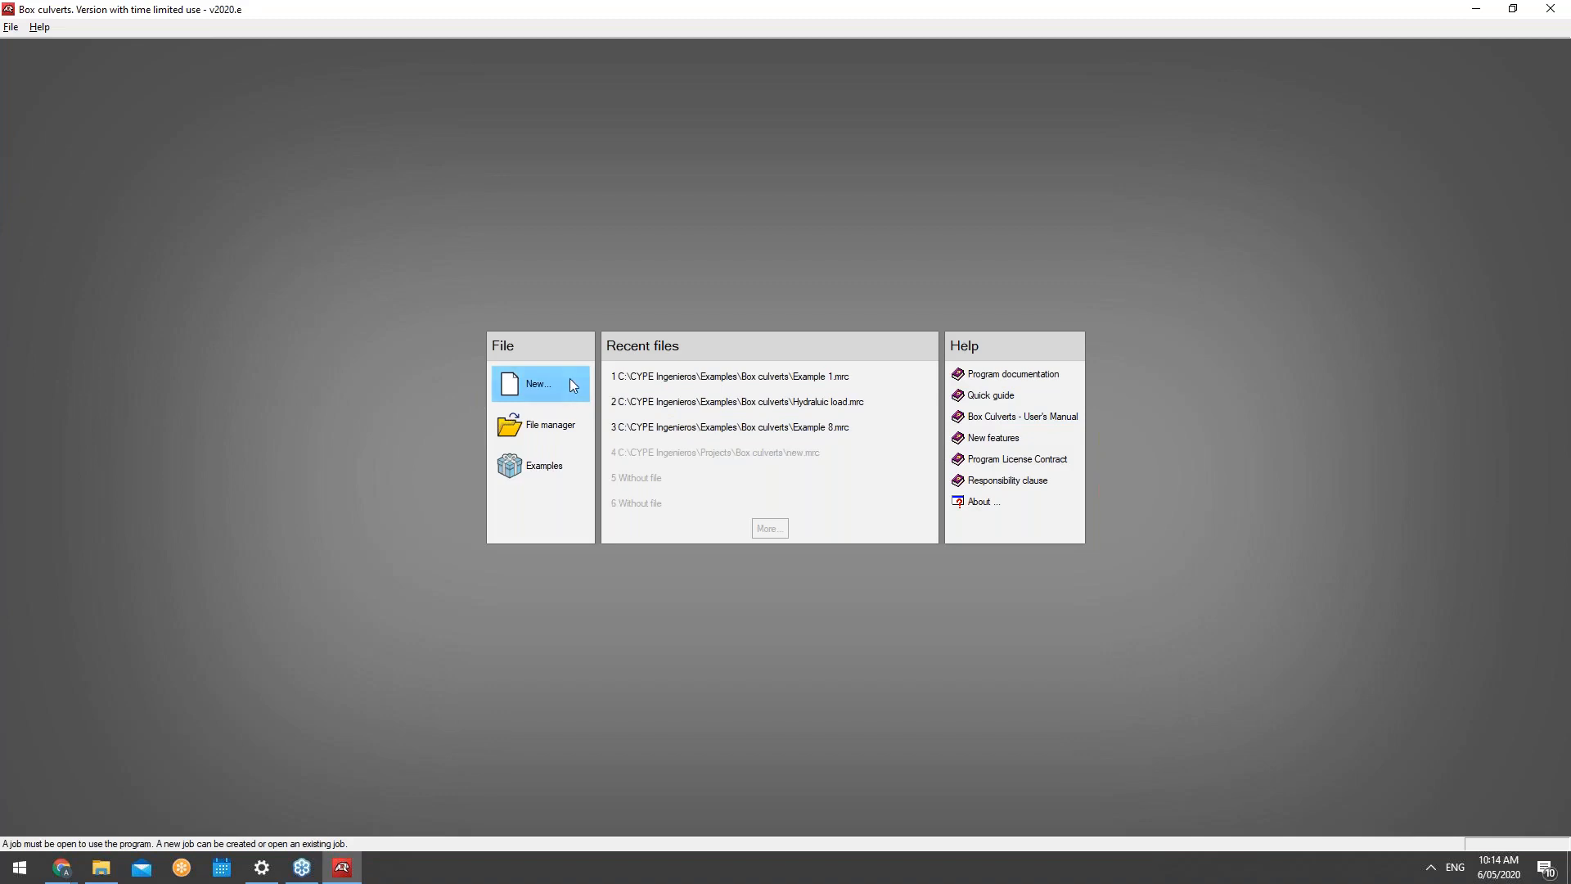
key(BackSpace)
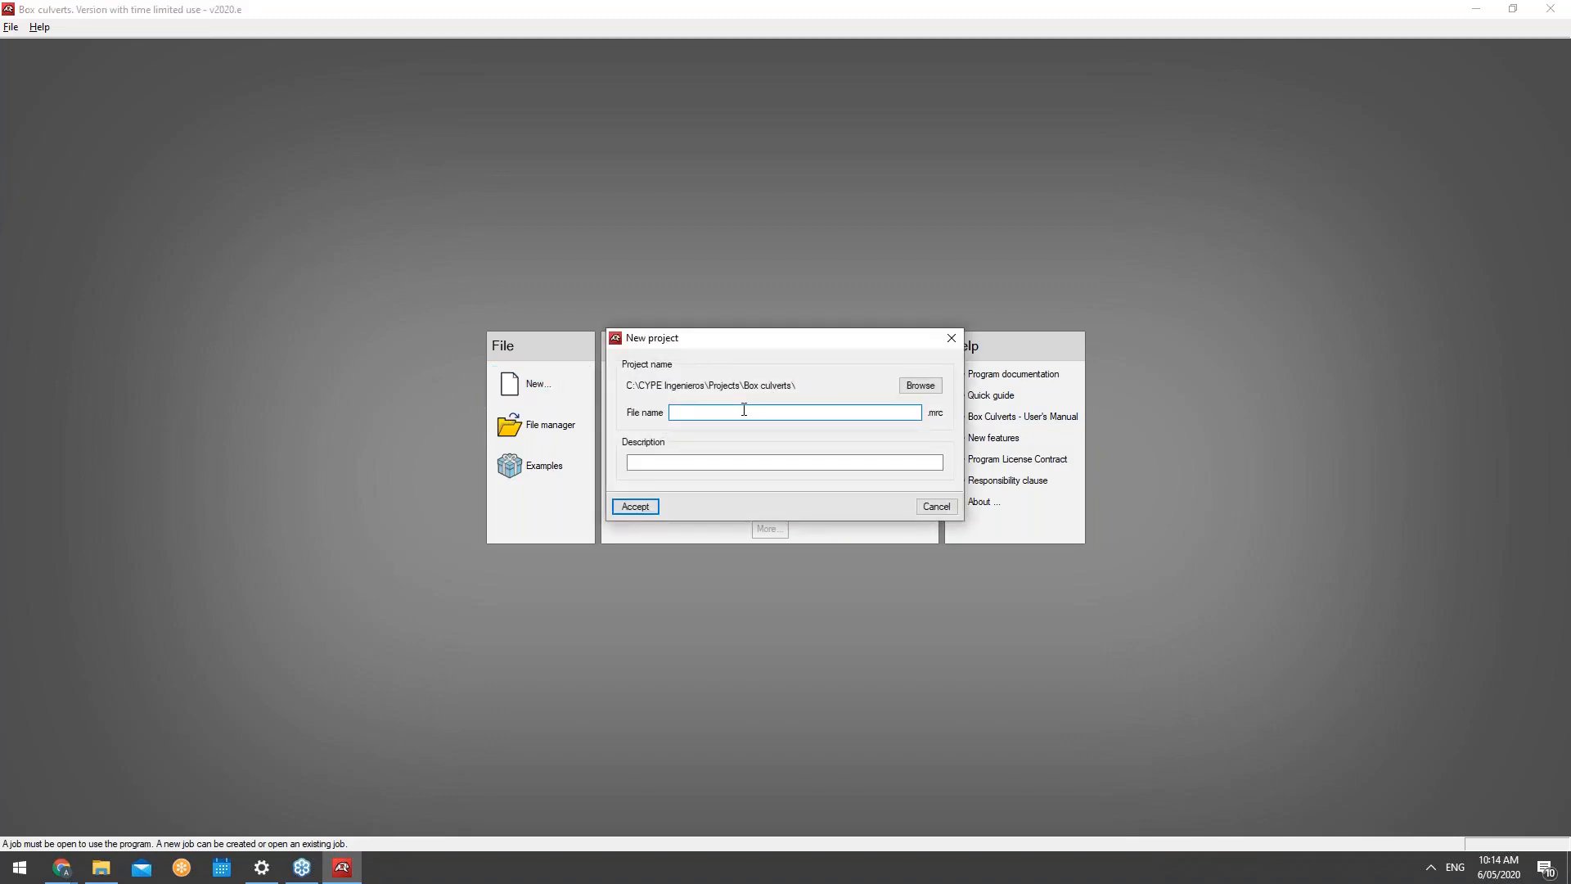
text(ExampleWebinar)
key(Tab)
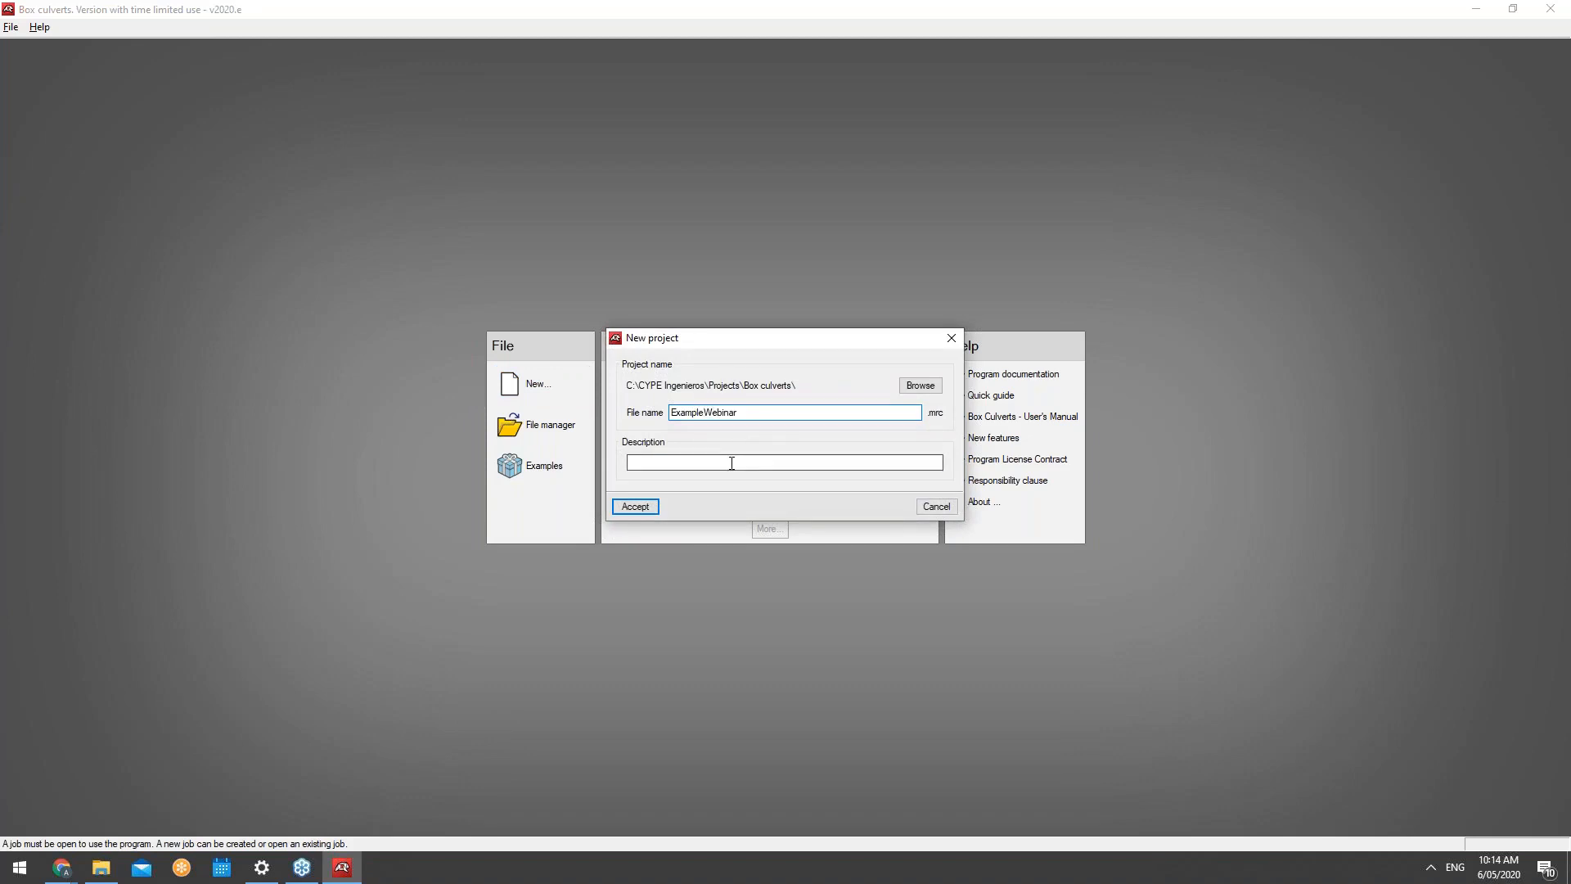
Step: Enter BoxCulvert as the project description and accept the new project data
text(BOxCulverty)
key(BackSpace)
key(BackSpace)
key(BackSpace)
key(BackSpace)
key(BackSpace)
key(BackSpace)
key(BackSpace)
key(BackSpace)
key(BackSpace)
key(BackSpace)
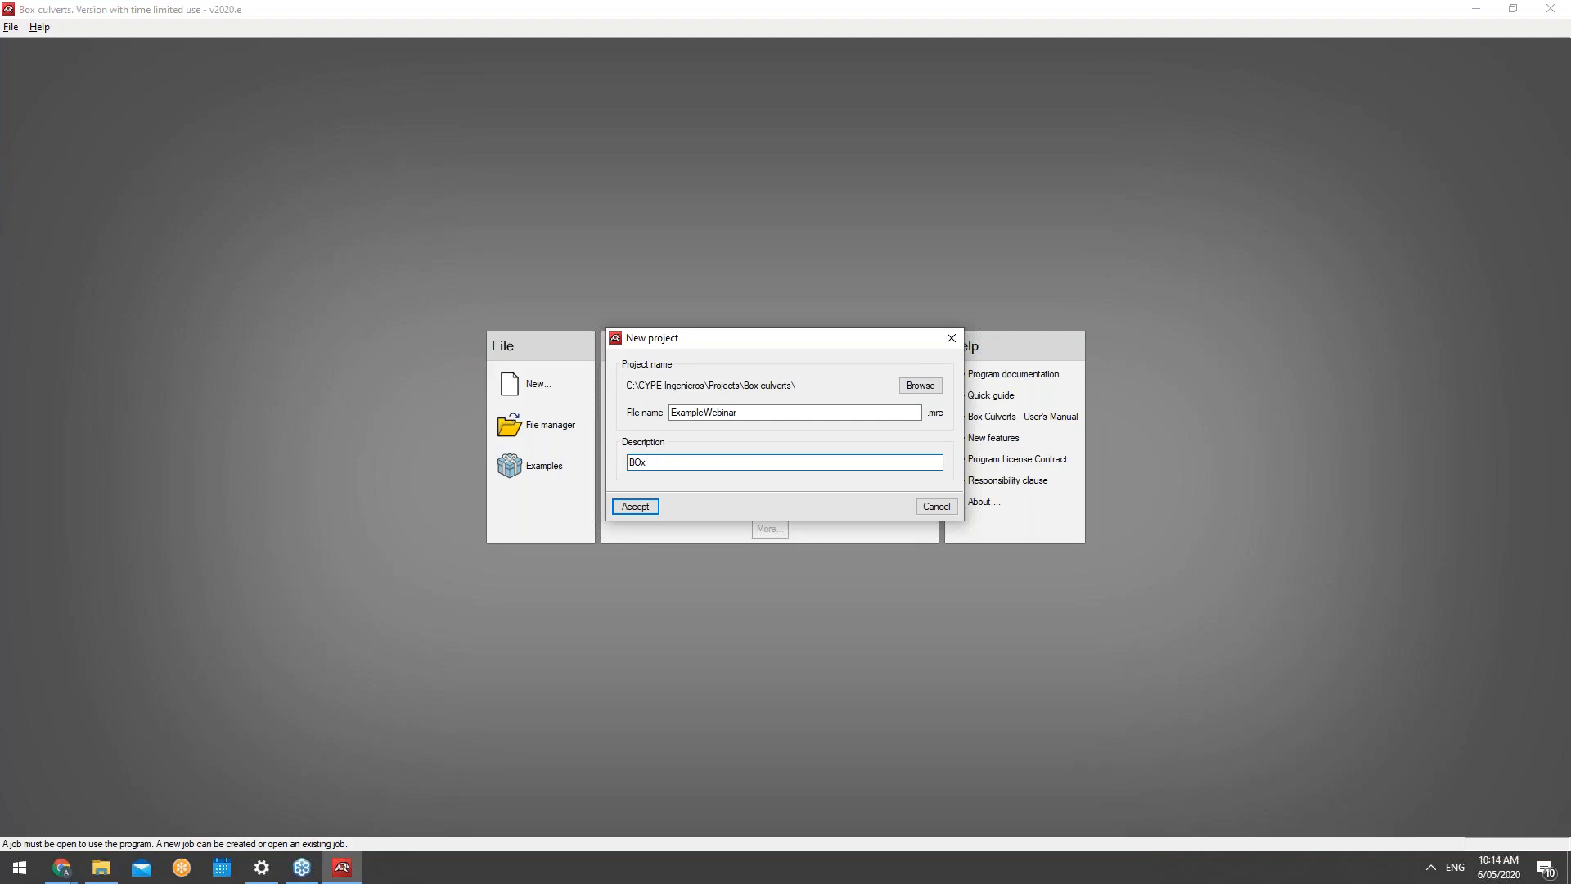
text(oxCulvert)
click(635, 507)
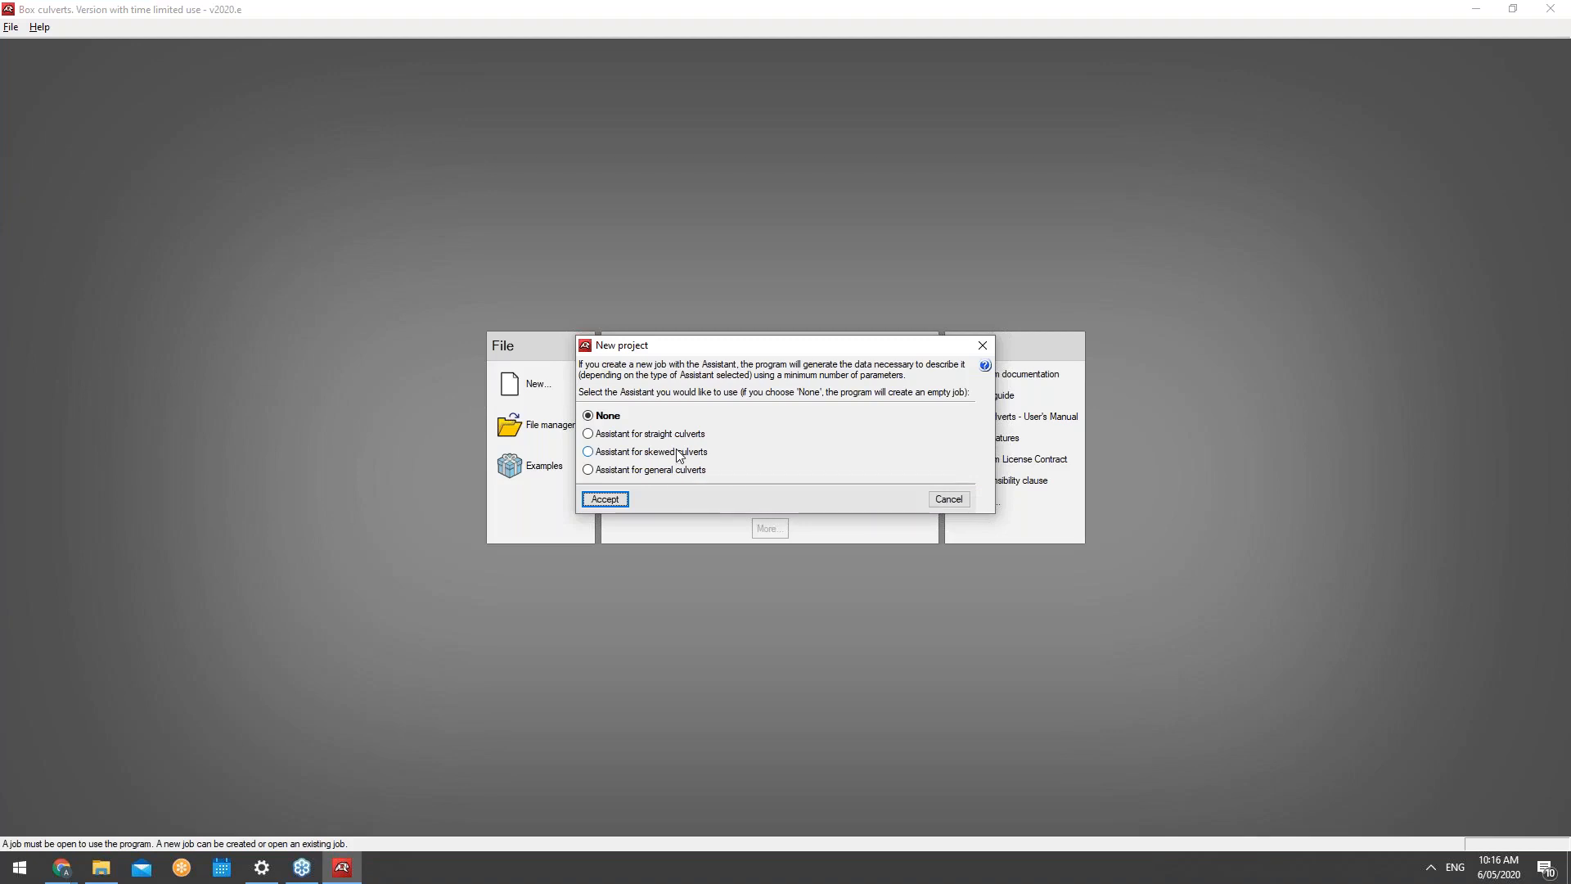
Step: Choose the Assistant for skewed culverts for the new project and enlarge the assistant window
click(678, 453)
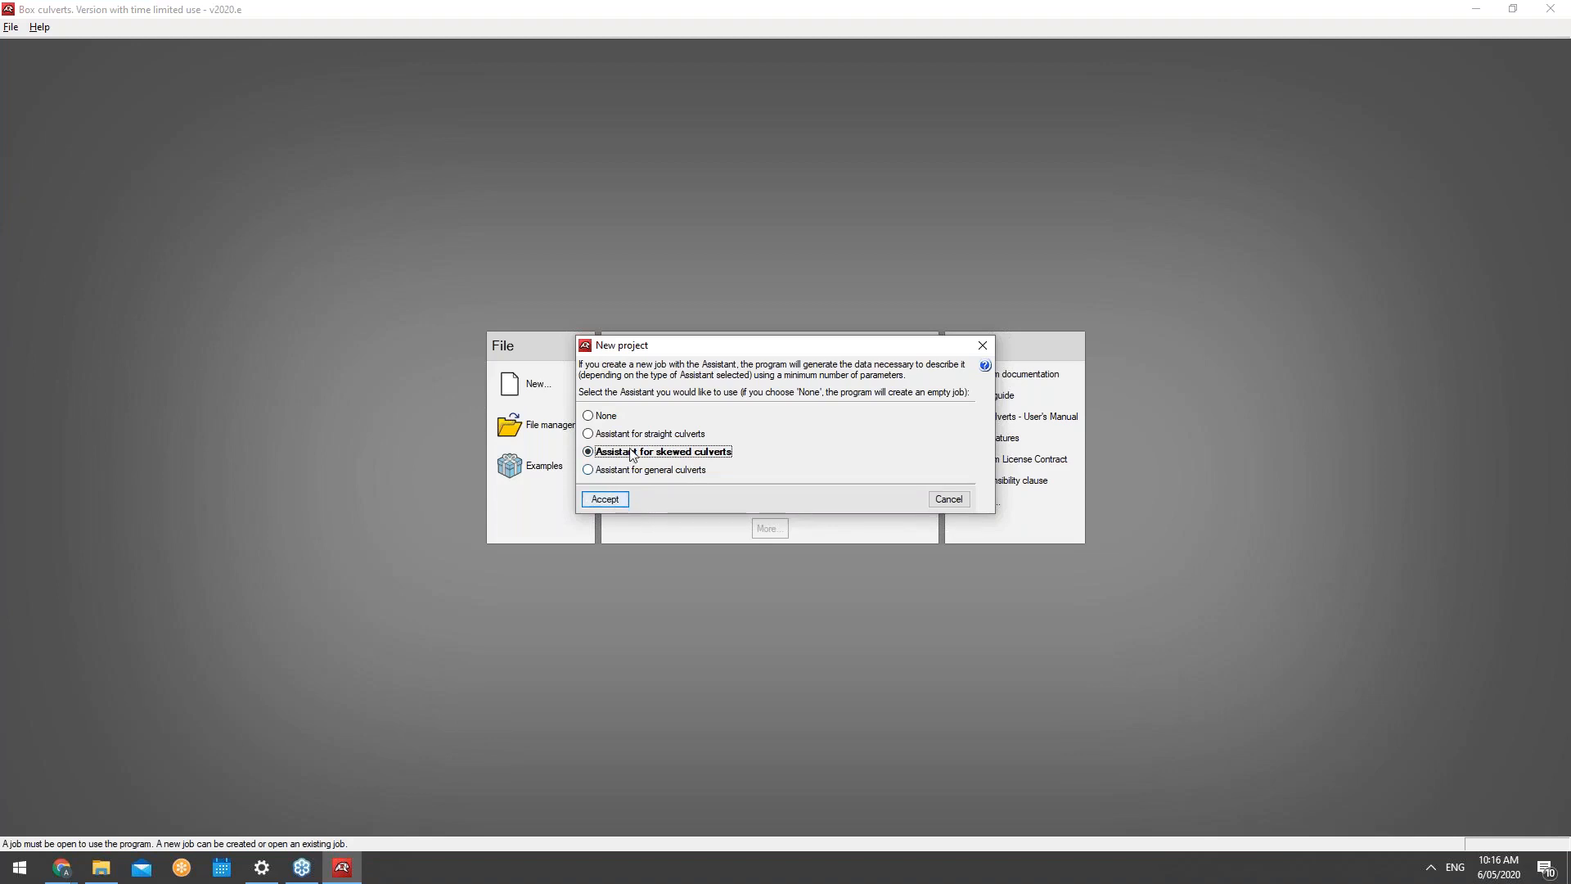
click(610, 499)
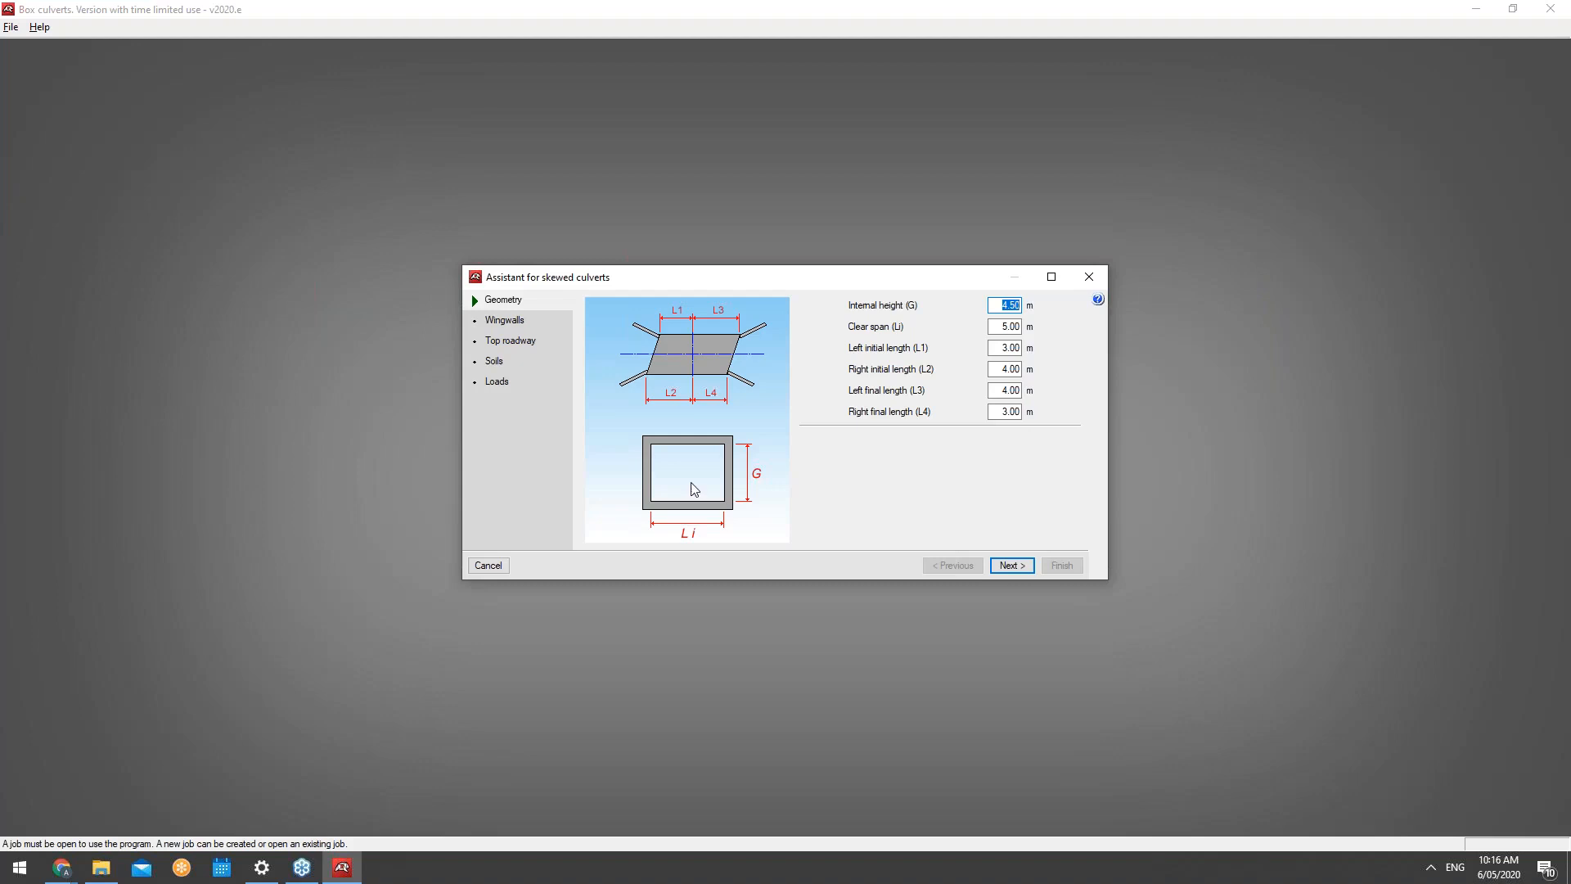
drag(892, 283, 717, 203)
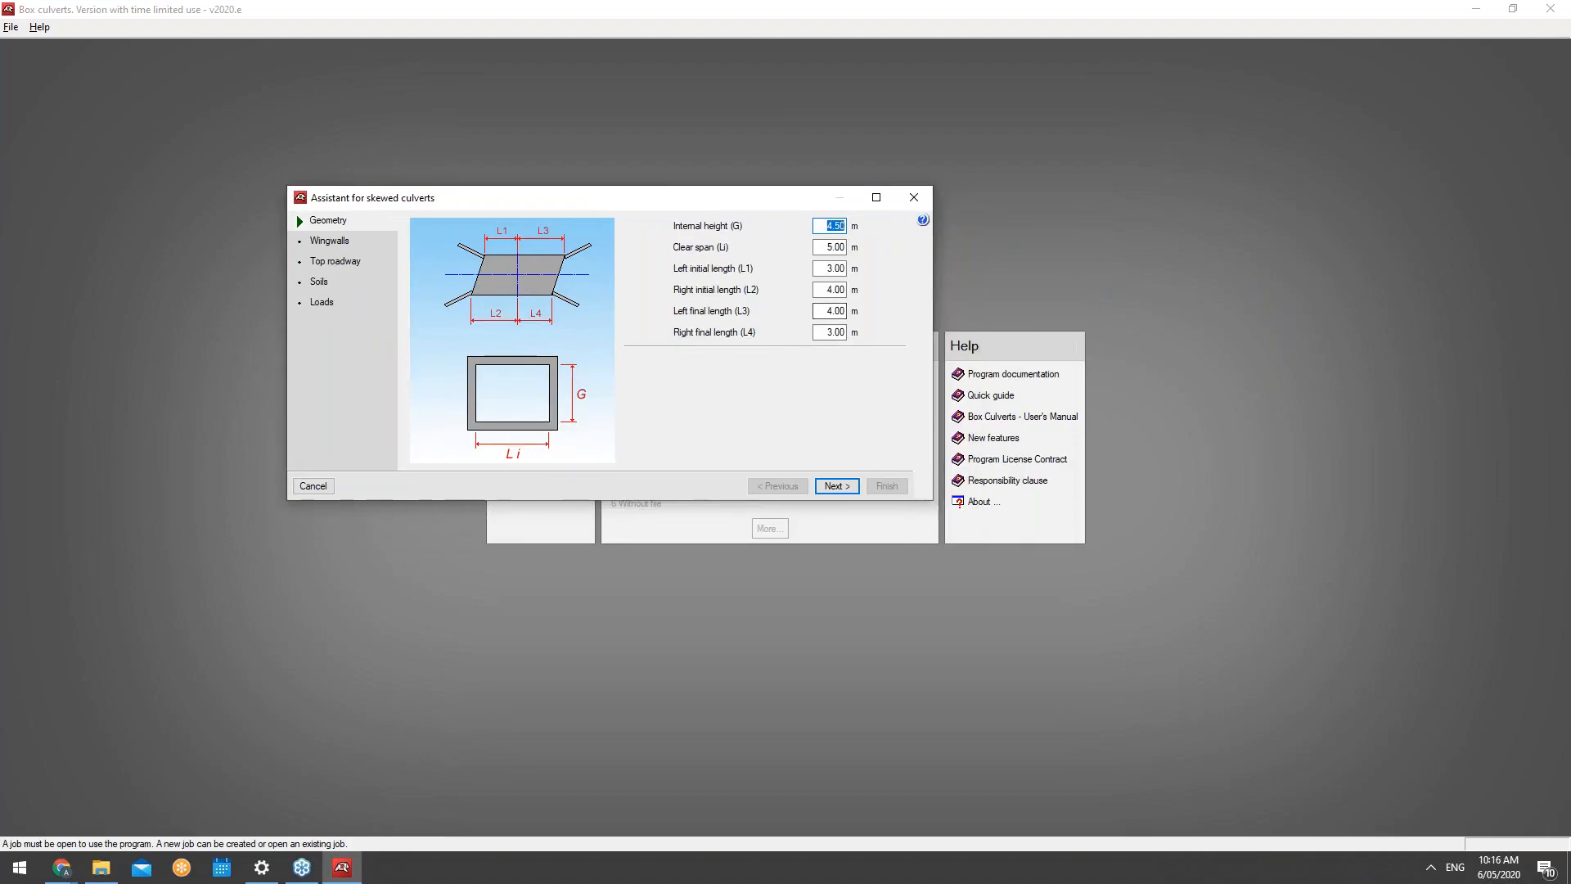
drag(932, 503, 1194, 643)
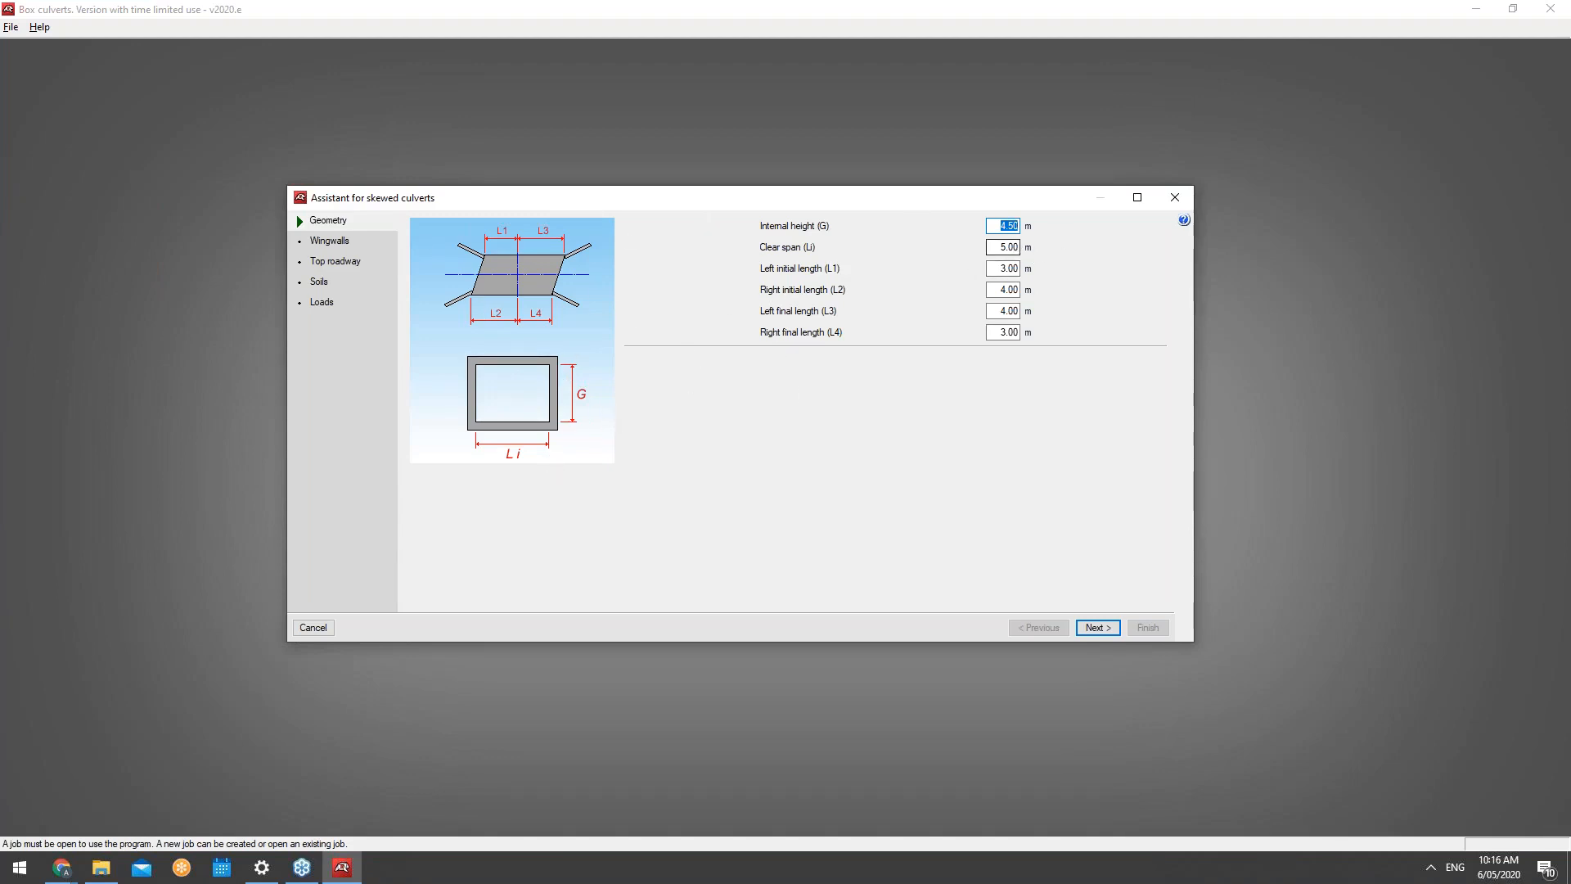
Step: Set the culvert's internal height (G) to 5 m and its clear span (Li) to 6 m
text(5)
key(Tab)
text(6)
click(998, 269)
click(999, 289)
click(1000, 311)
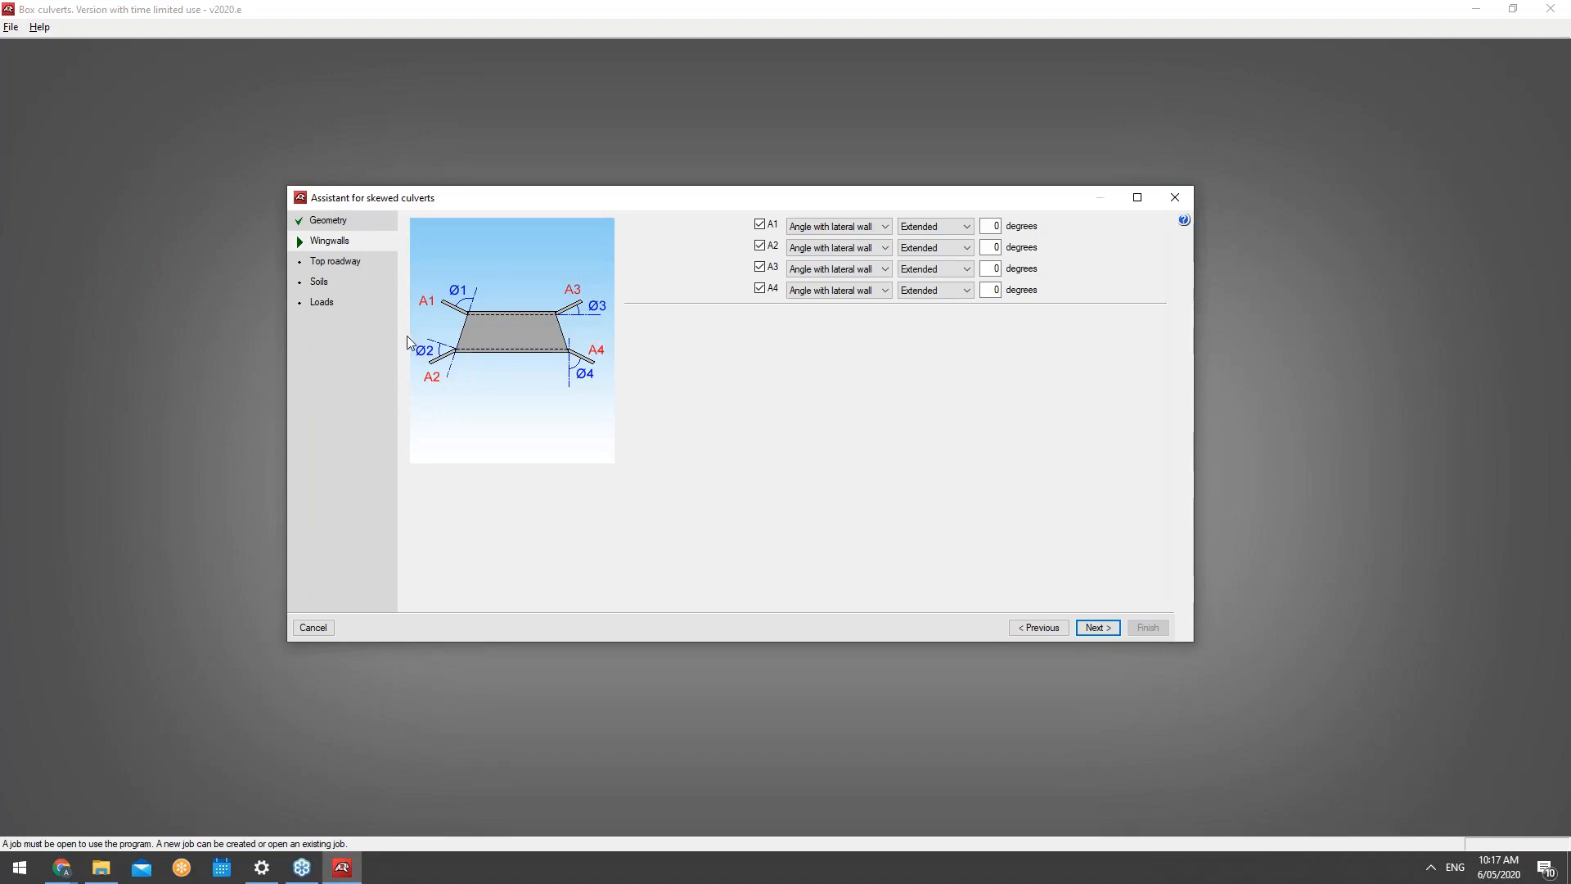
Step: Keep wingwall A1 defined by Angle with lateral wall and set the angles of wingwalls A1 to A4 to 45 degrees
click(821, 229)
click(819, 252)
click(834, 227)
click(836, 242)
double_click(992, 226)
text(45)
key(Tab)
text(45)
key(Tab)
text(45)
key(Tab)
text(45)
Step: Try the Perpendicular option for wingwall A4, and restore it to Extended
click(963, 292)
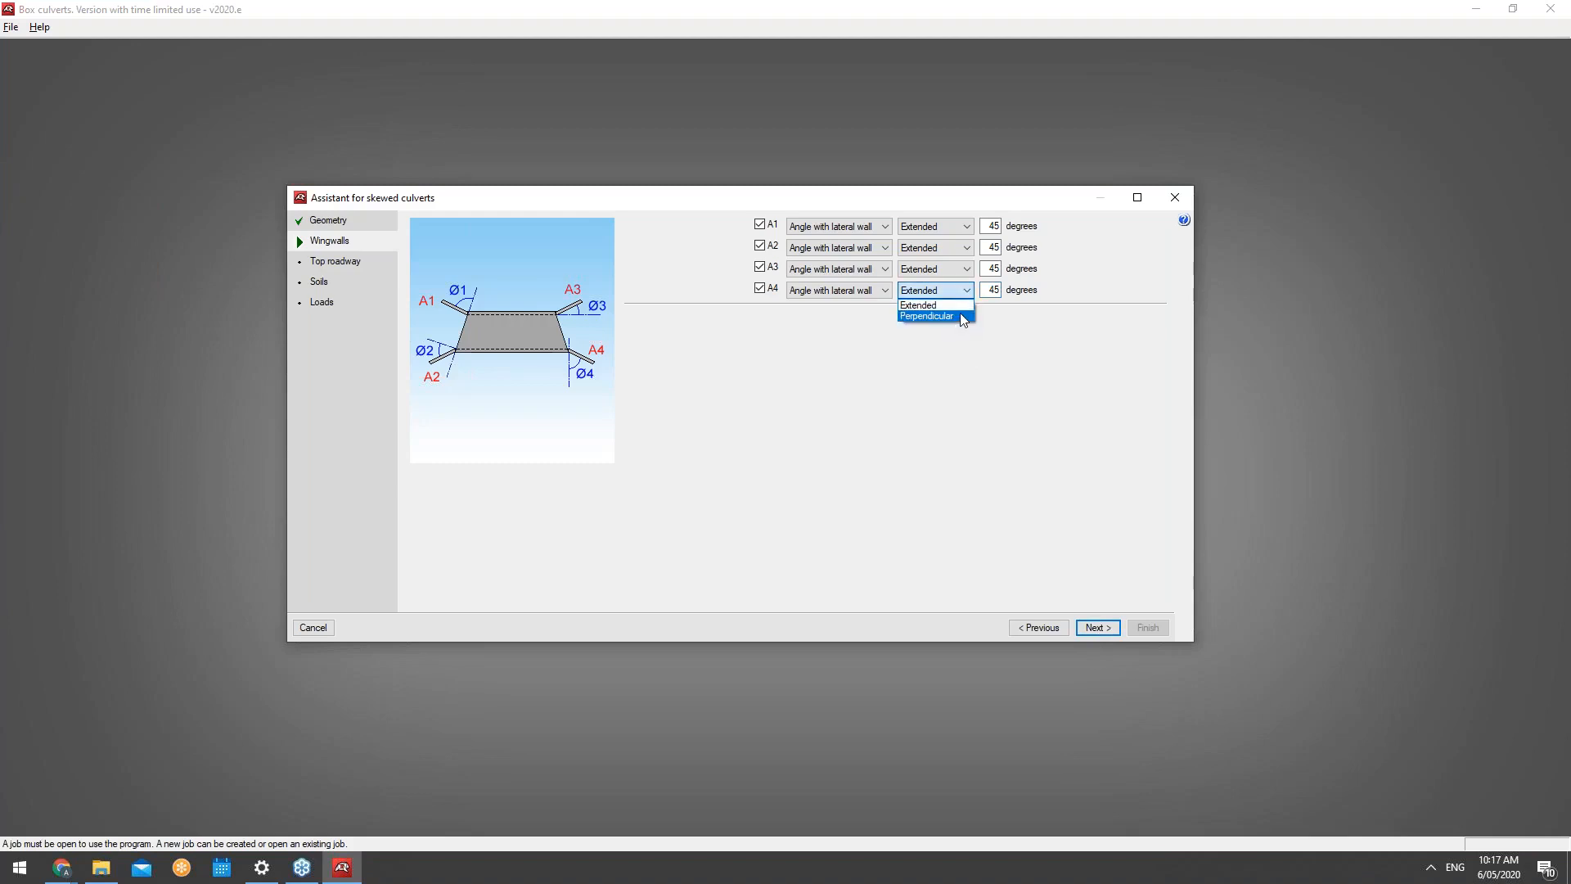
click(961, 315)
click(956, 295)
click(951, 307)
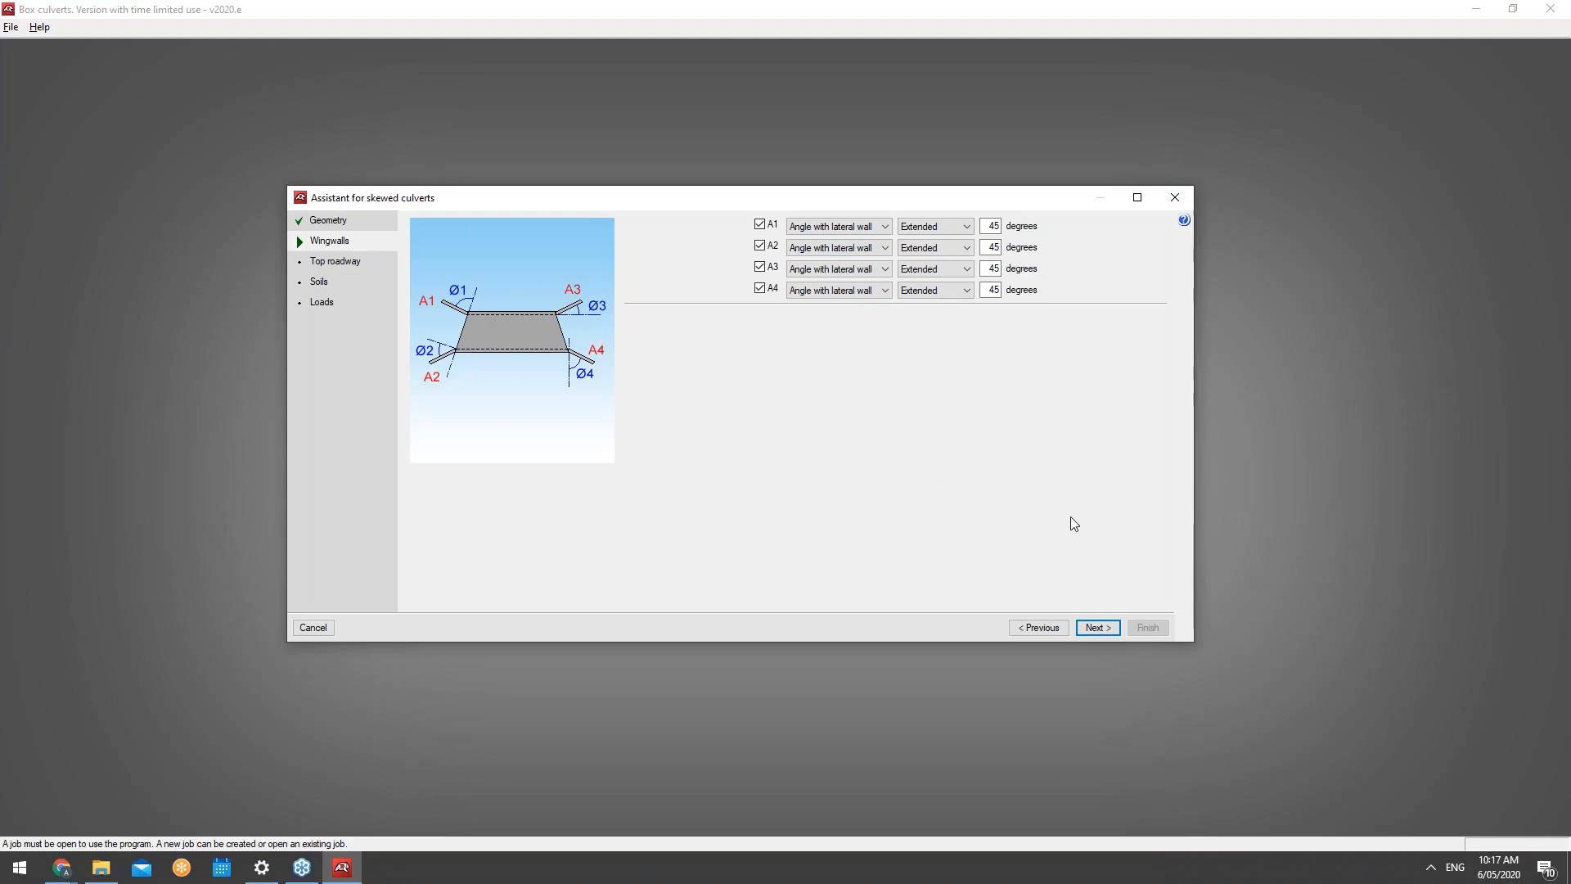
Step: Define the top roadway with an axis coordinate of 0.5 m, an angle of 8 degrees and a width of 6.2 m
click(1110, 628)
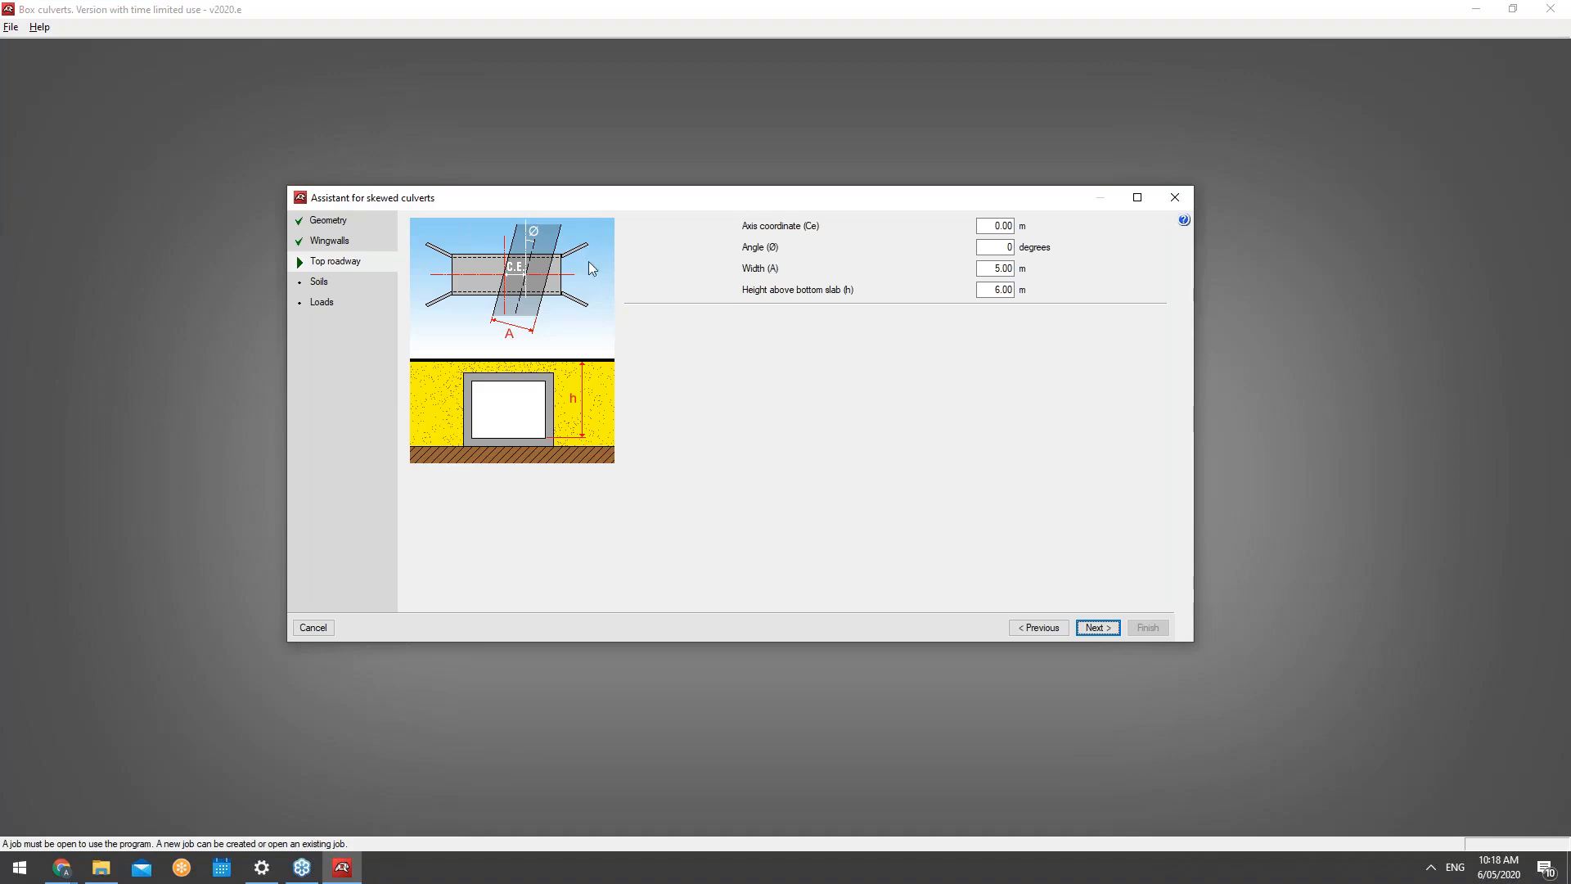
double_click(994, 226)
text(0.5)
key(Tab)
text(8)
key(Tab)
text(6.2)
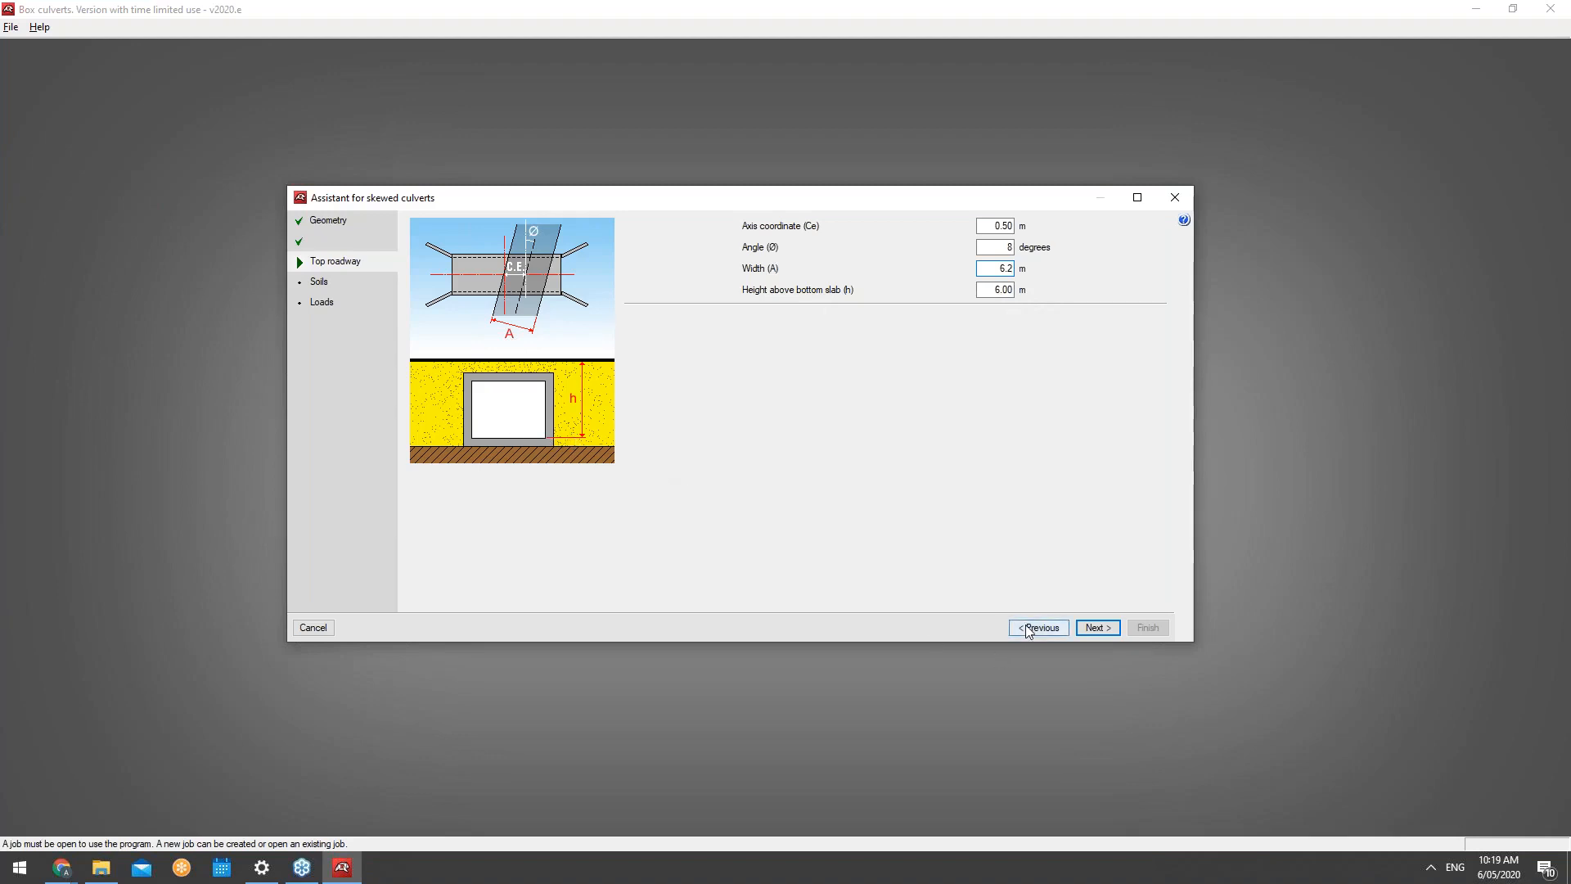
Step: Recheck the wingwall and geometry pages, and set the top roadway's height above the bottom slab to 7 m
click(1062, 628)
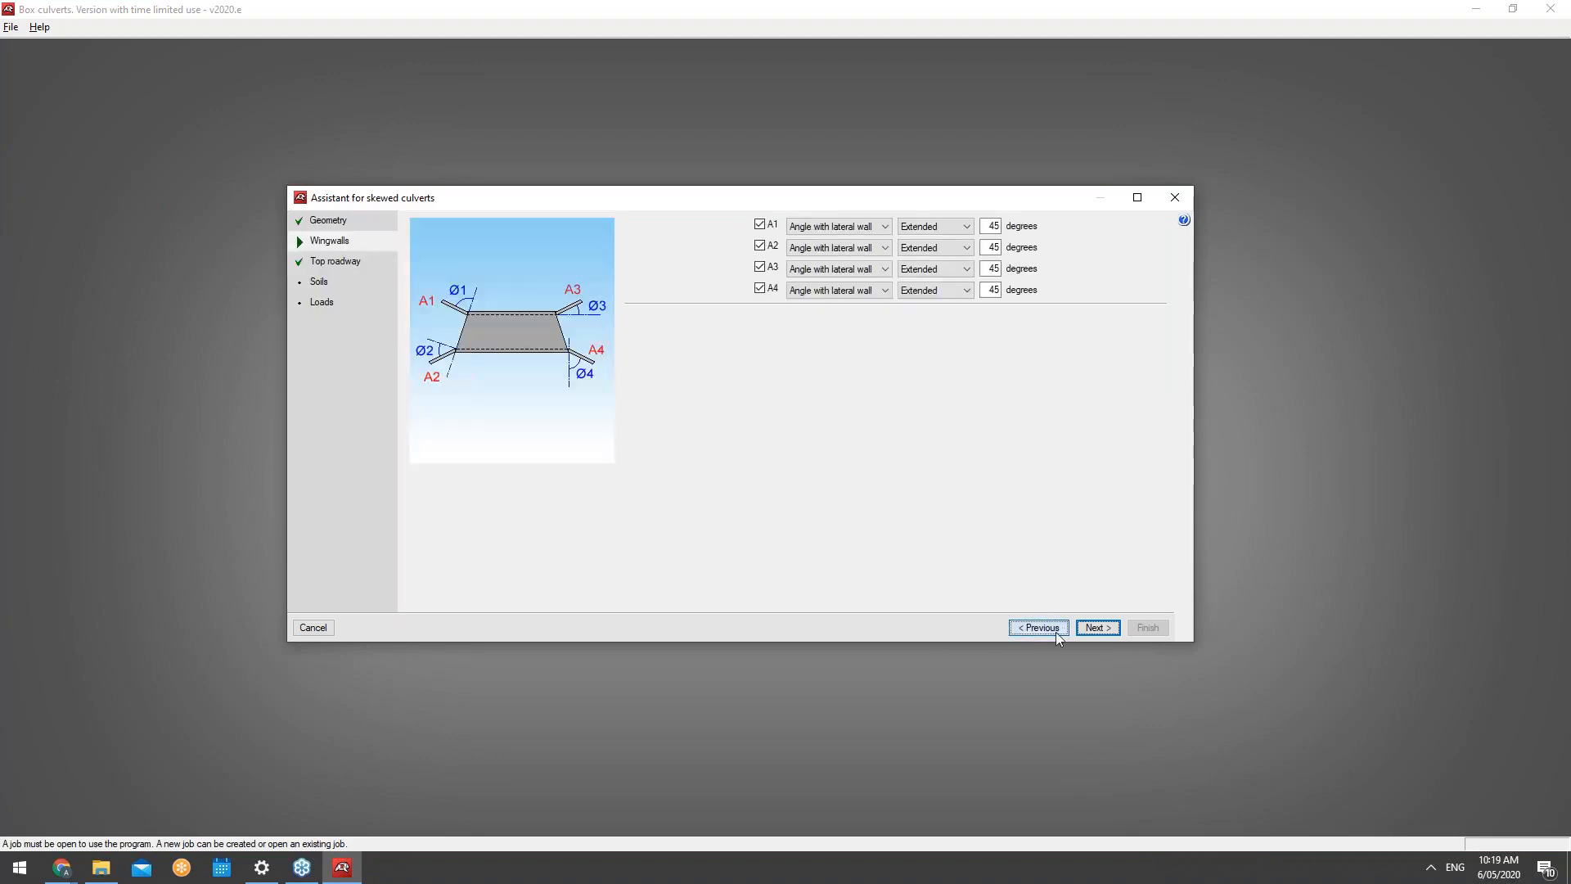
click(1056, 633)
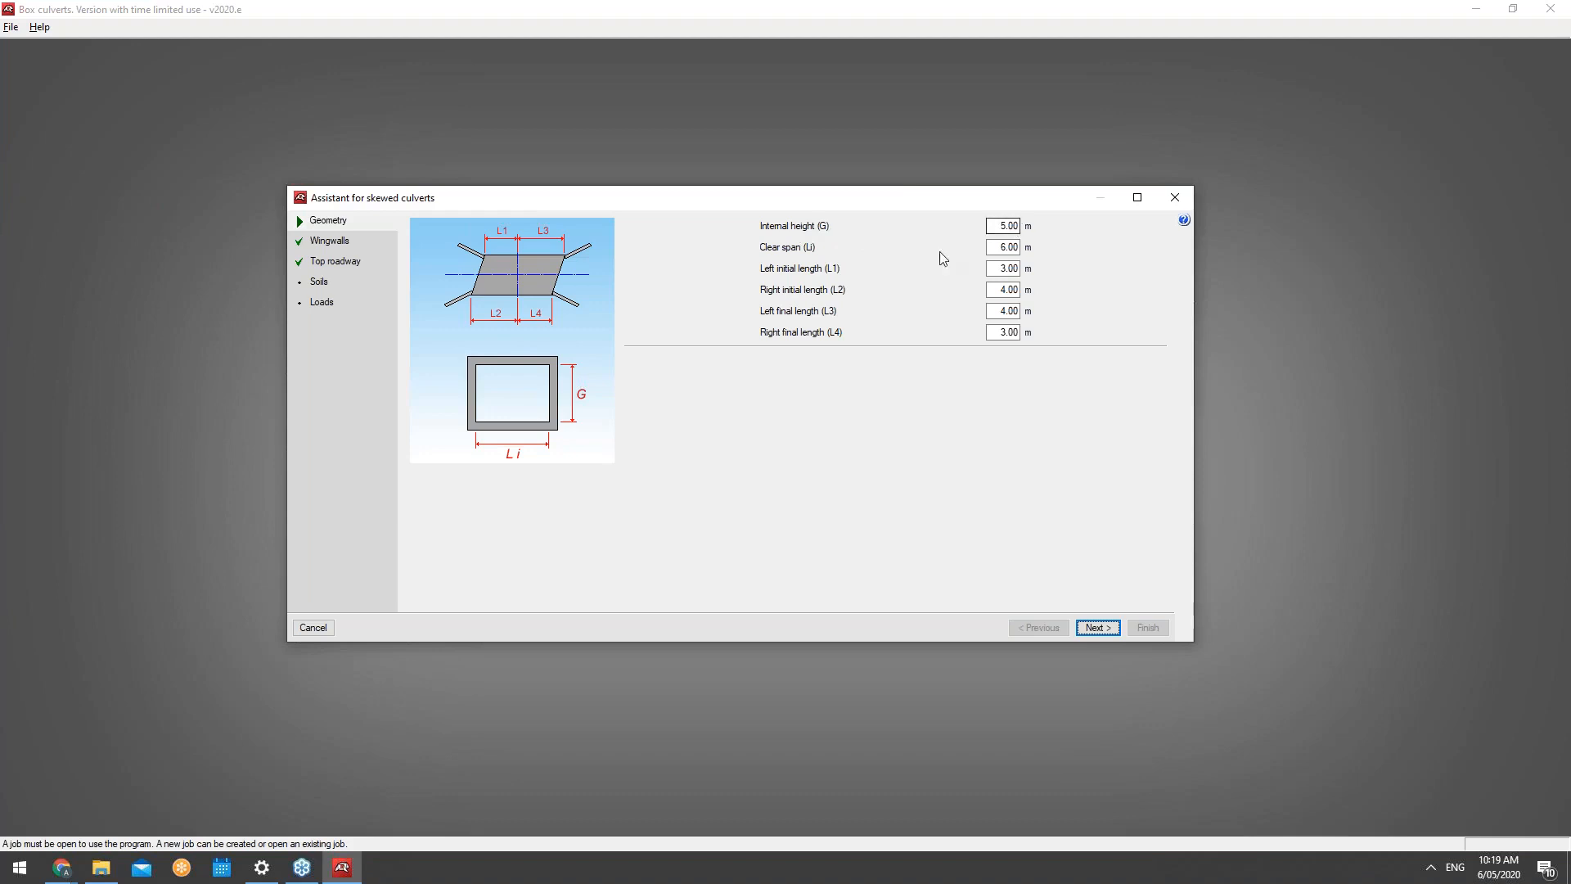
click(1098, 628)
click(1055, 627)
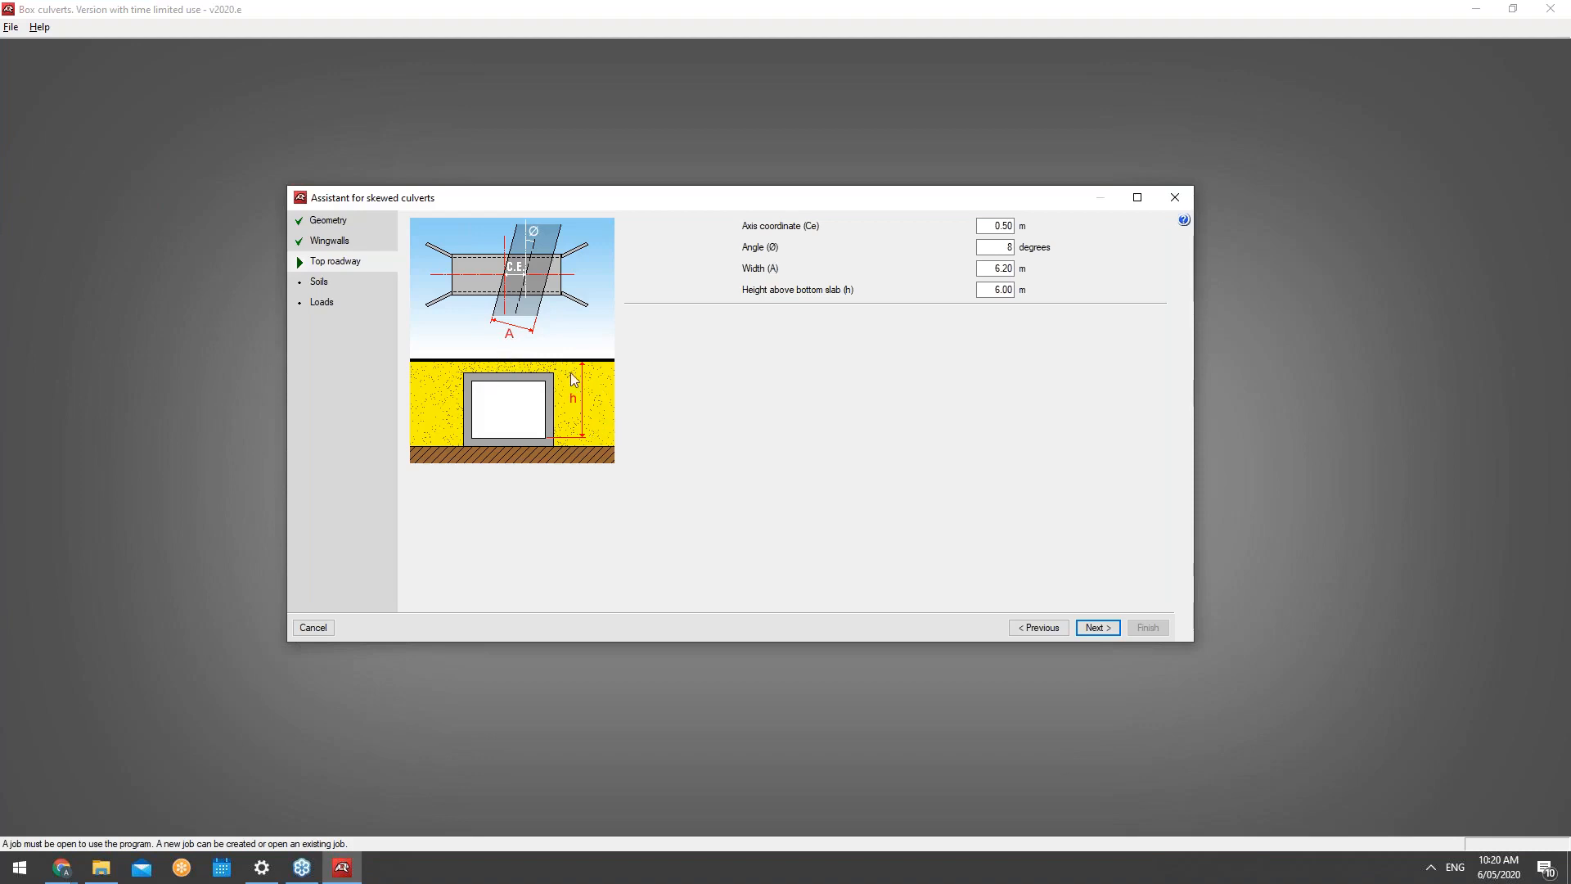
click(994, 290)
text(7)
click(1097, 627)
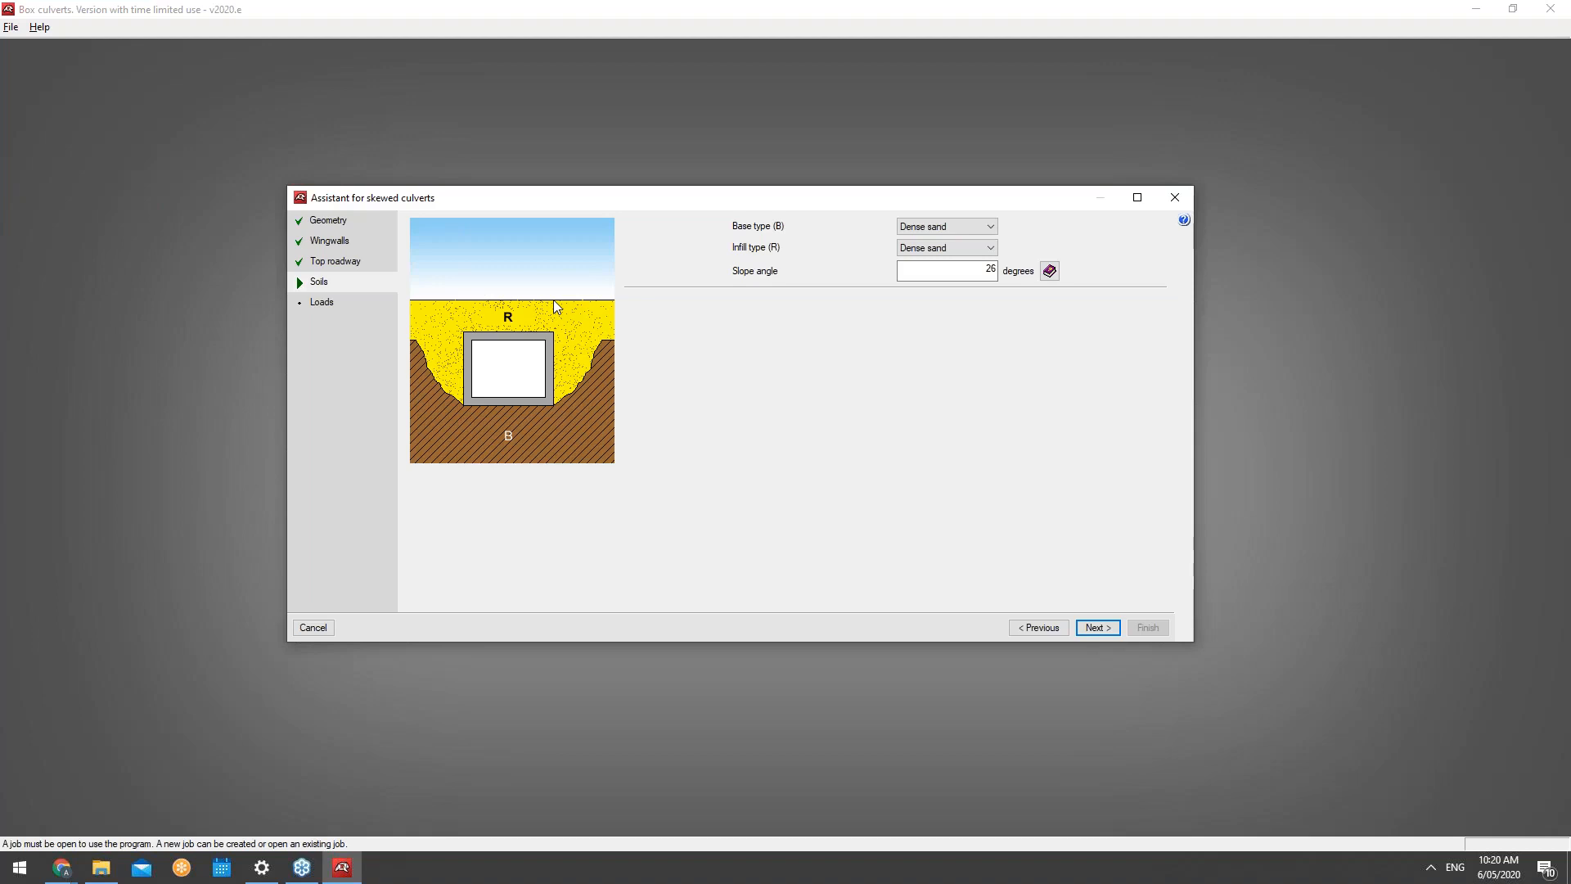
Step: Set the base soil to Medium dense sand and the infill to Loose sand, and consult the slope angle explanation
click(942, 226)
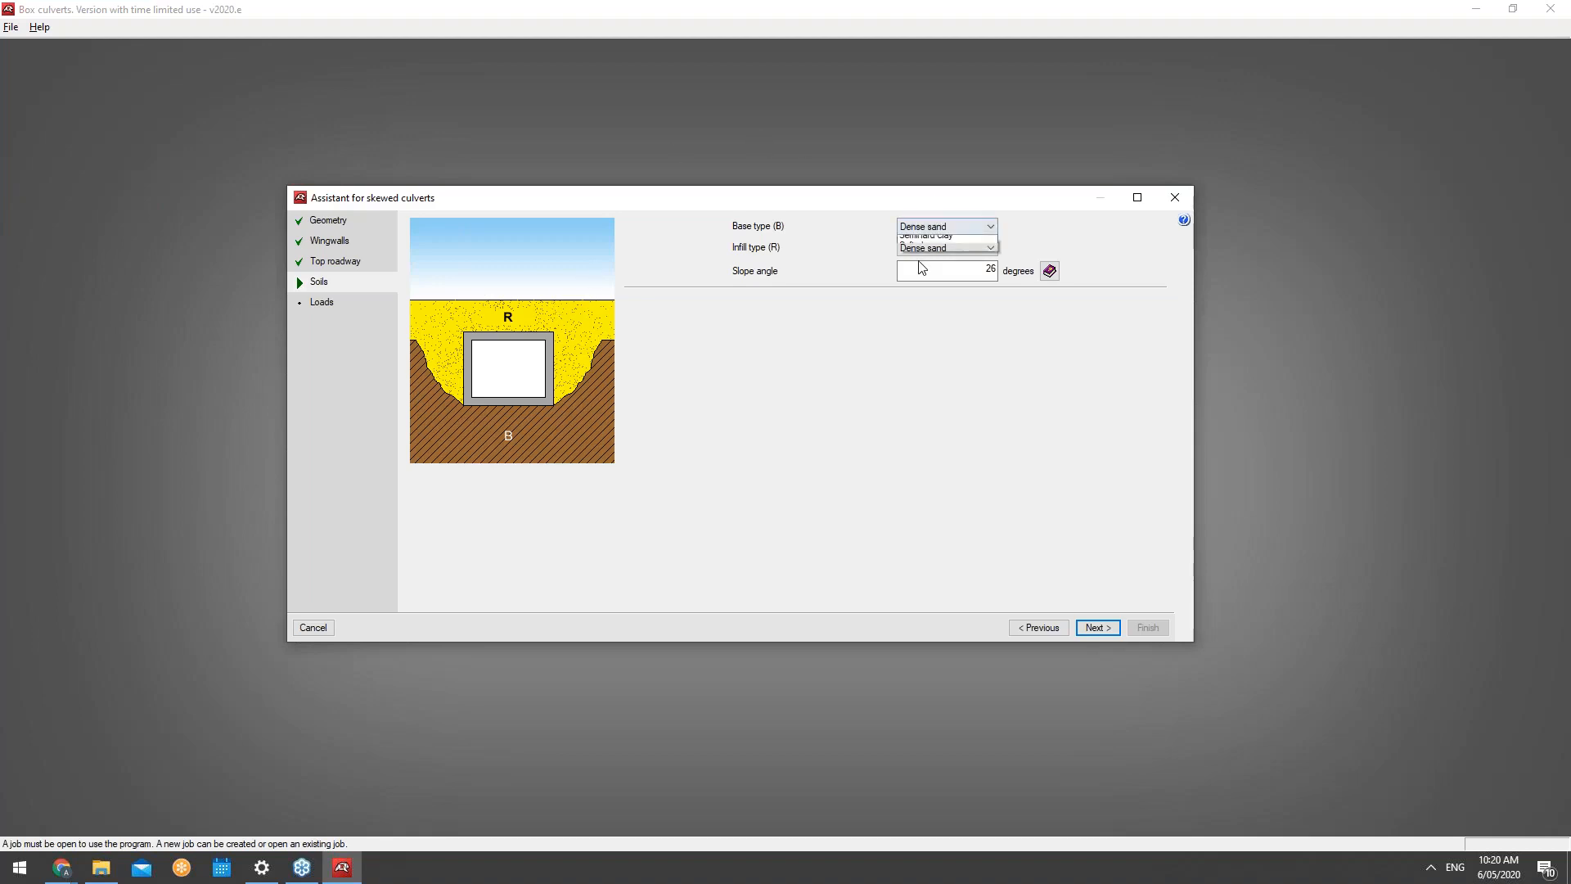
click(949, 228)
click(968, 228)
click(971, 229)
click(951, 230)
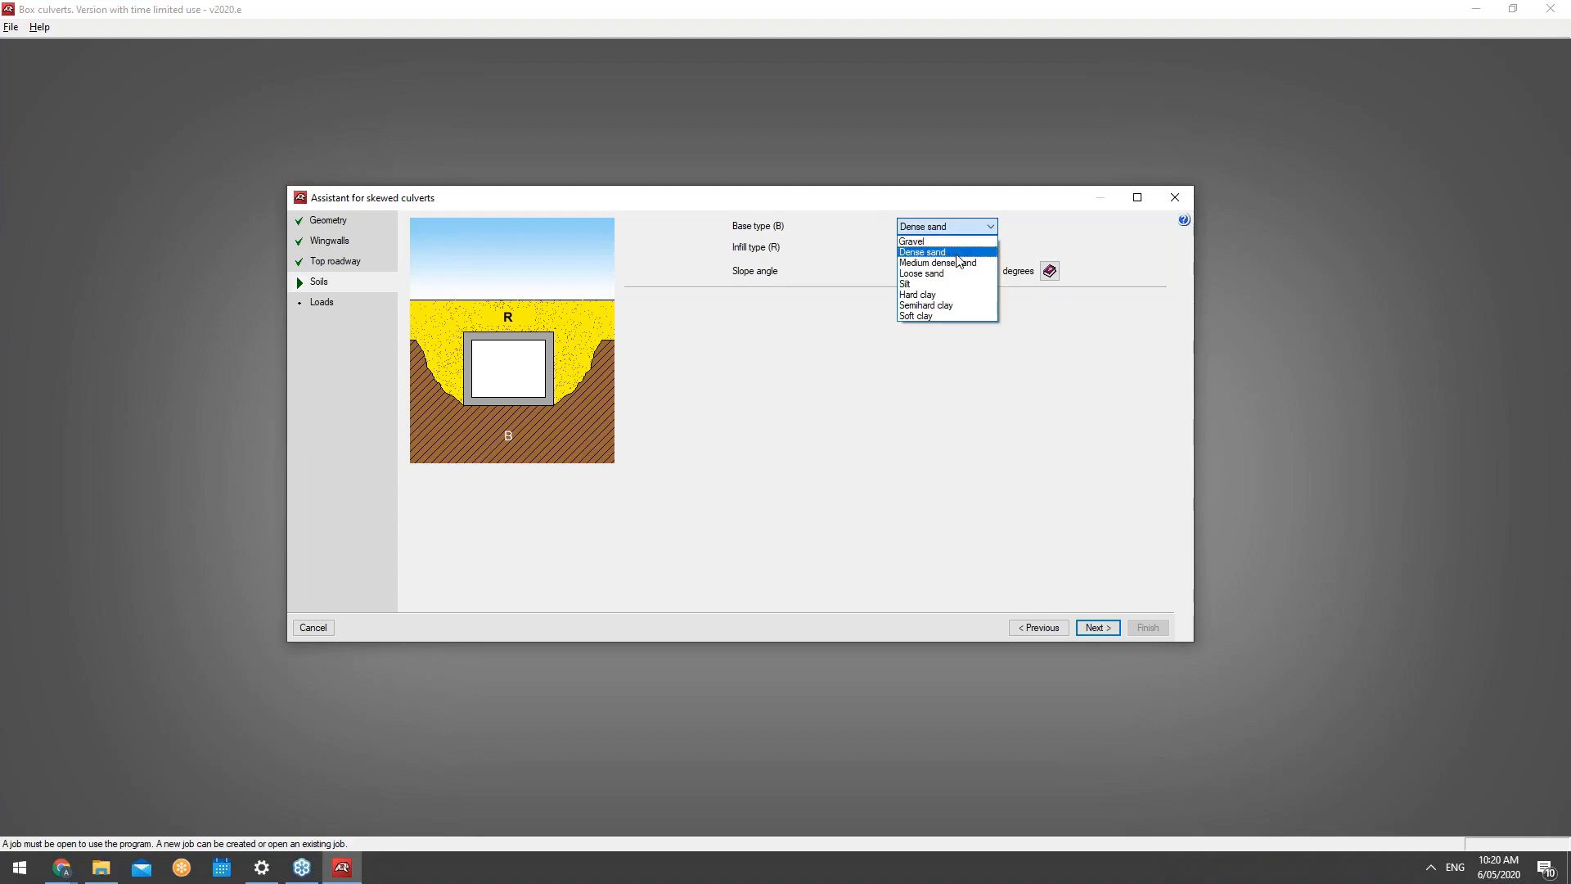
click(958, 263)
click(942, 248)
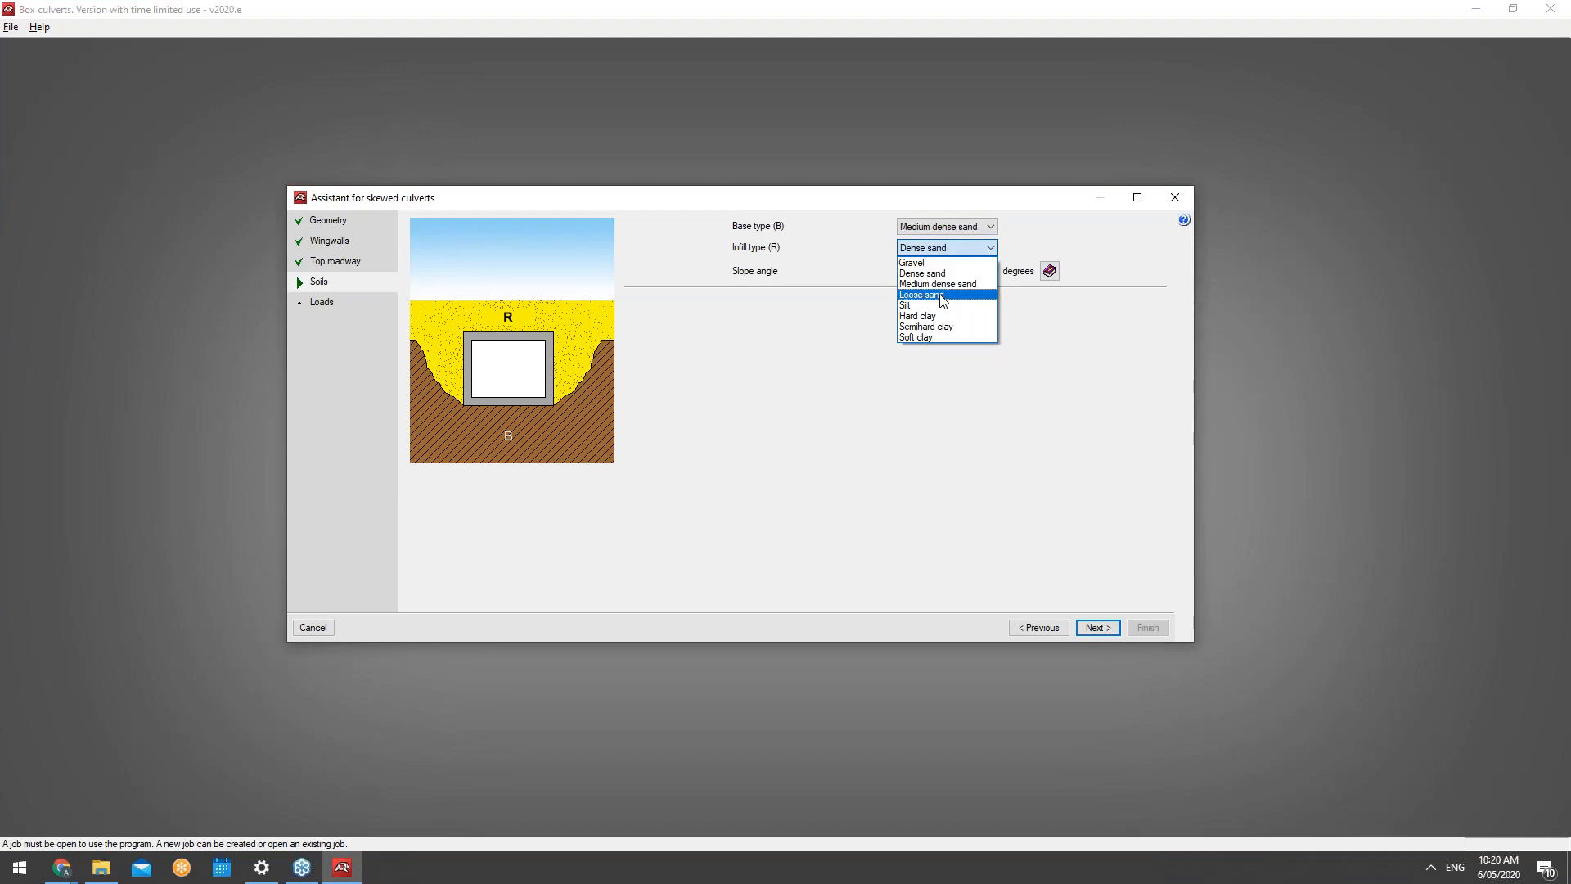
click(943, 296)
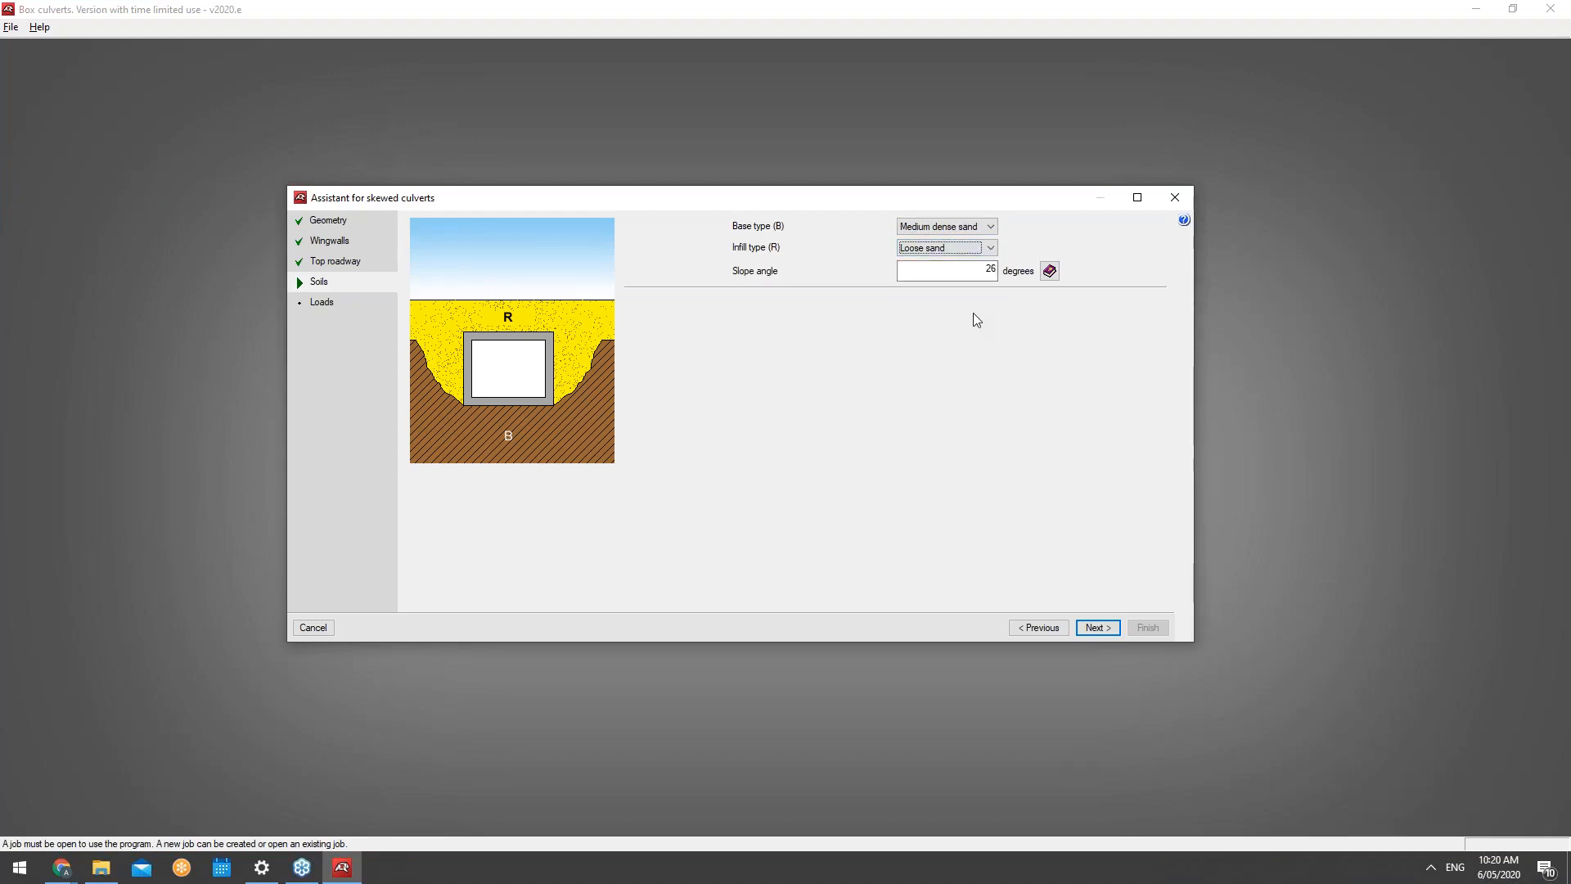
click(967, 249)
click(957, 296)
click(1050, 271)
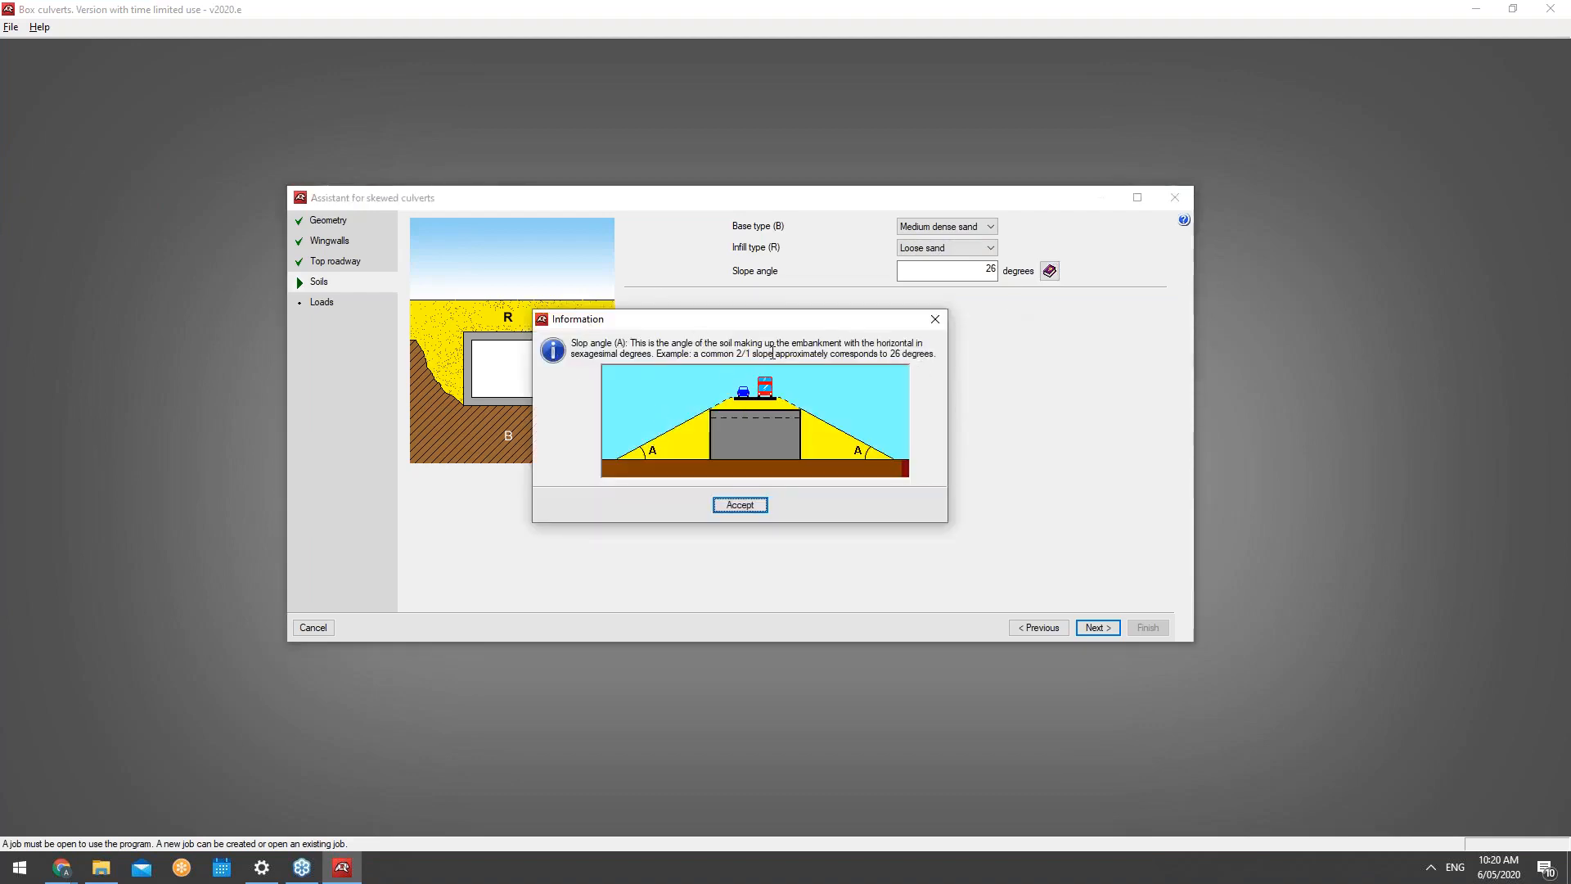
click(937, 324)
Step: Keep the IAP-98 load generation and the bottom slab surcharge enabled, and finish the assistant, accepting the introduced data to generate the culvert
click(1098, 627)
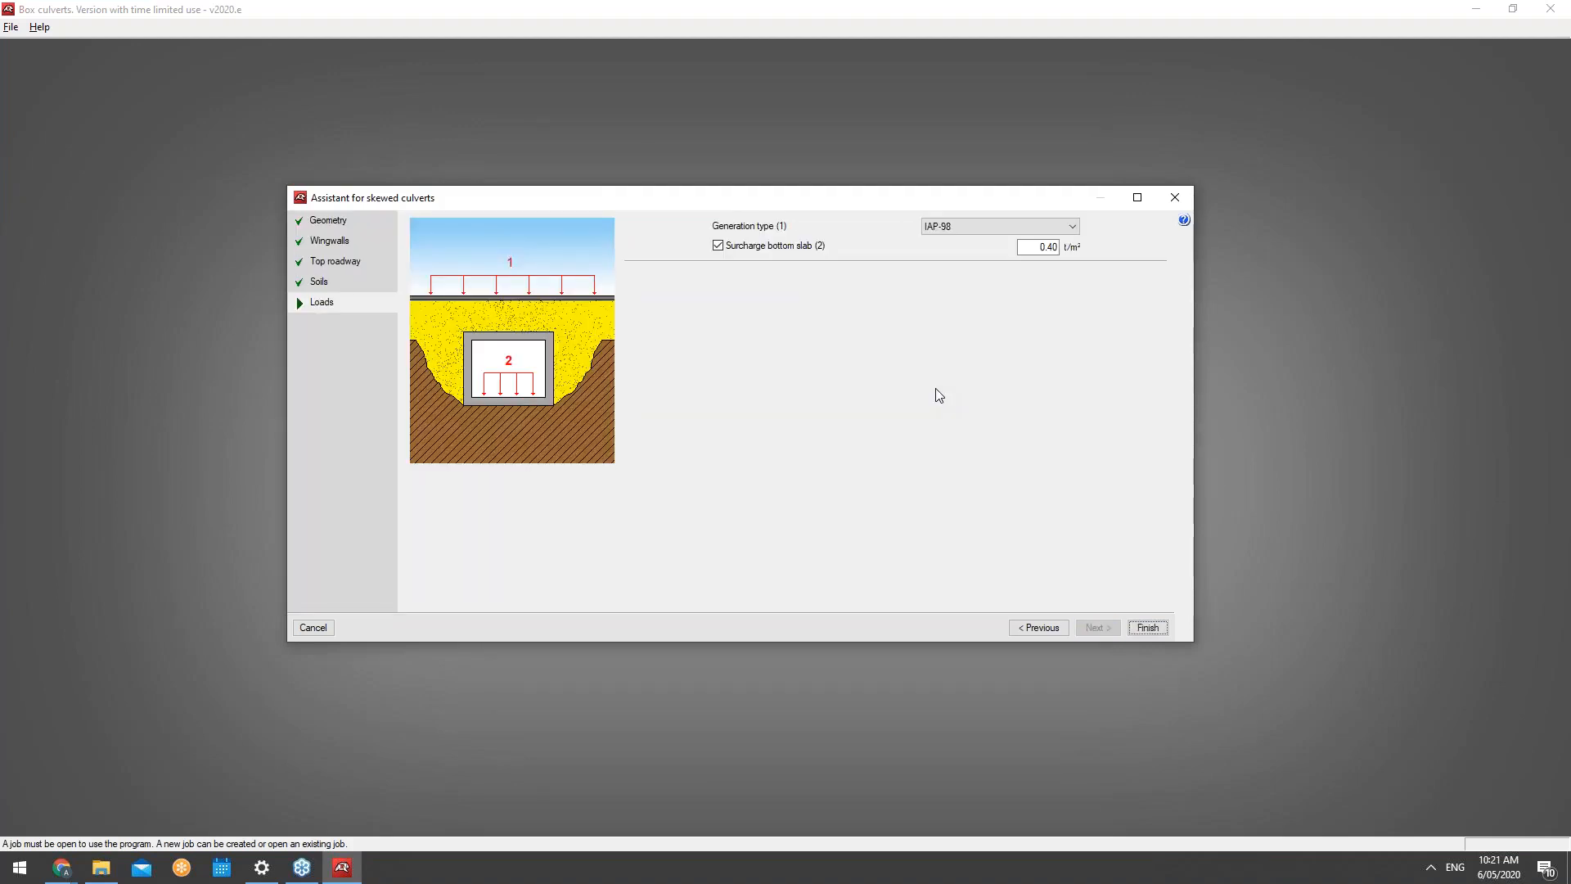
click(977, 226)
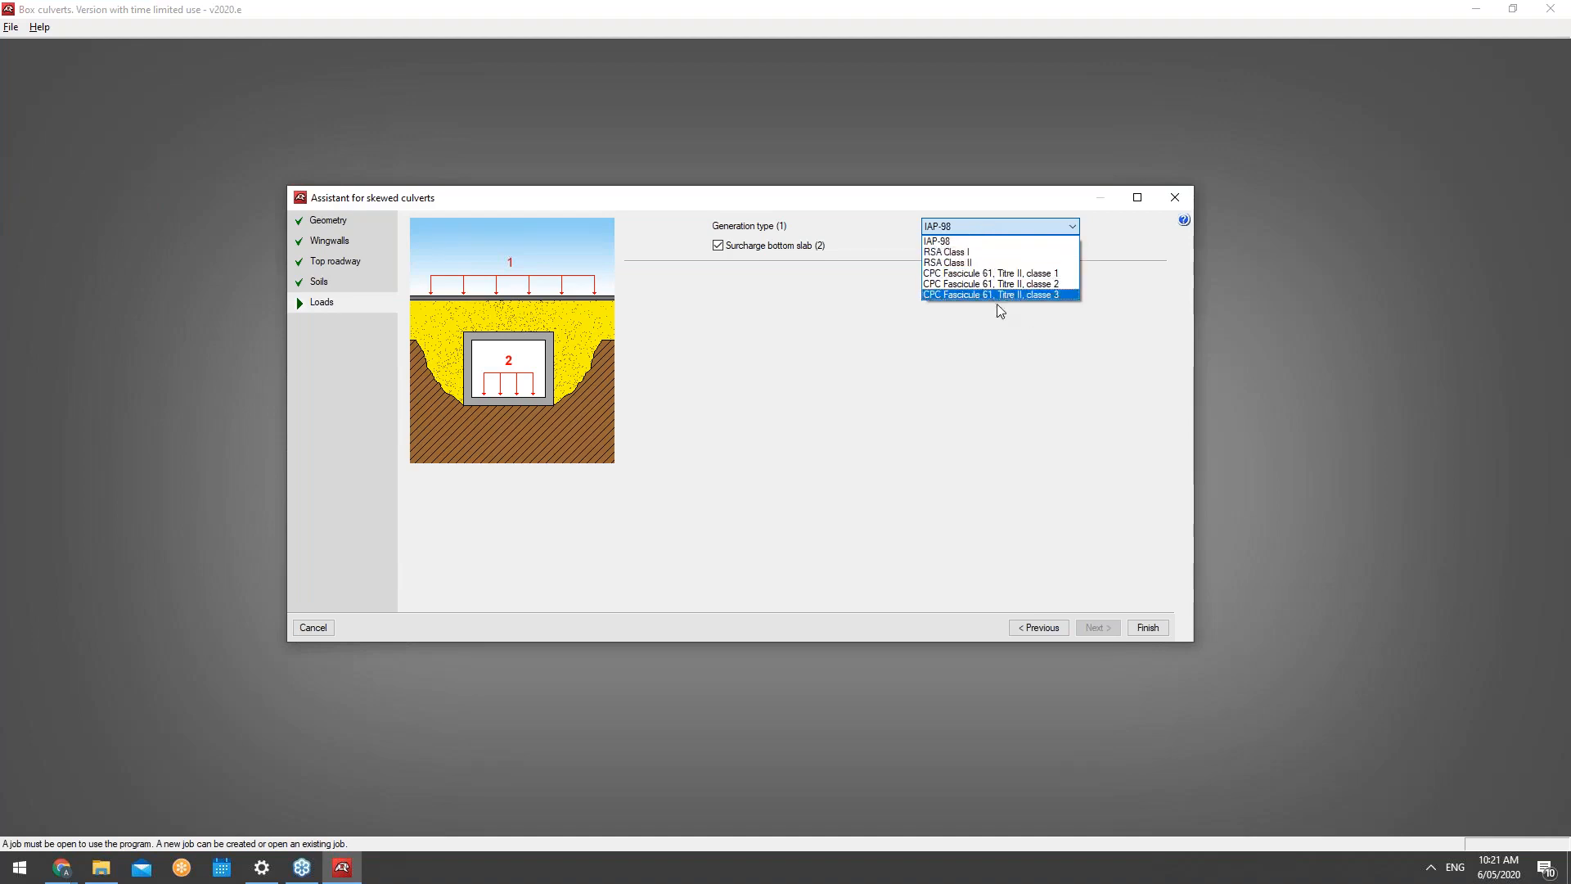
click(999, 241)
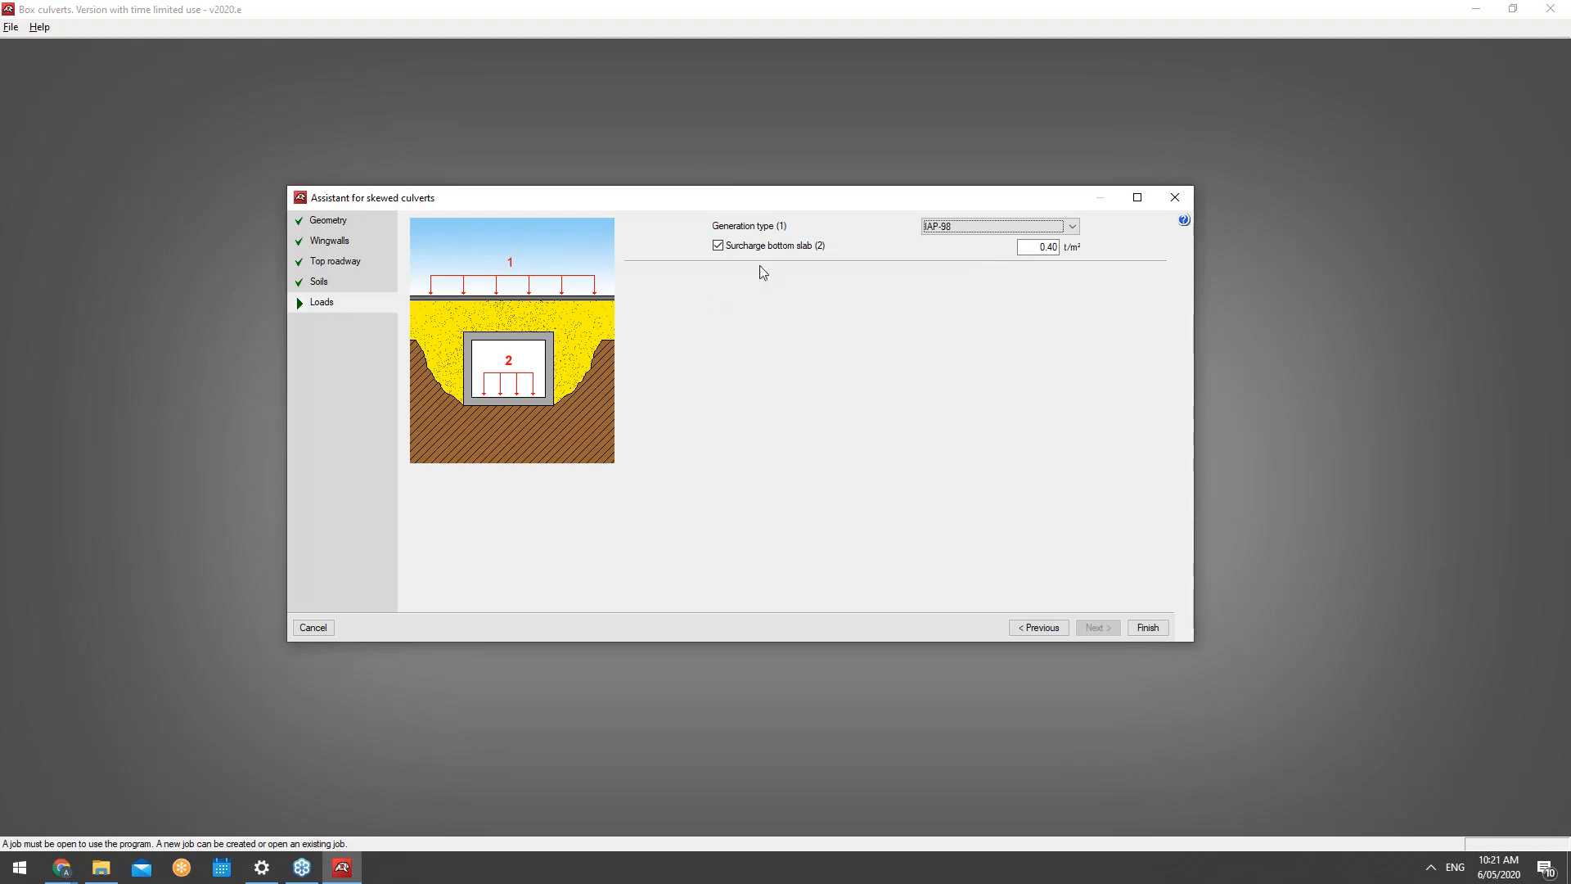
click(749, 243)
click(749, 245)
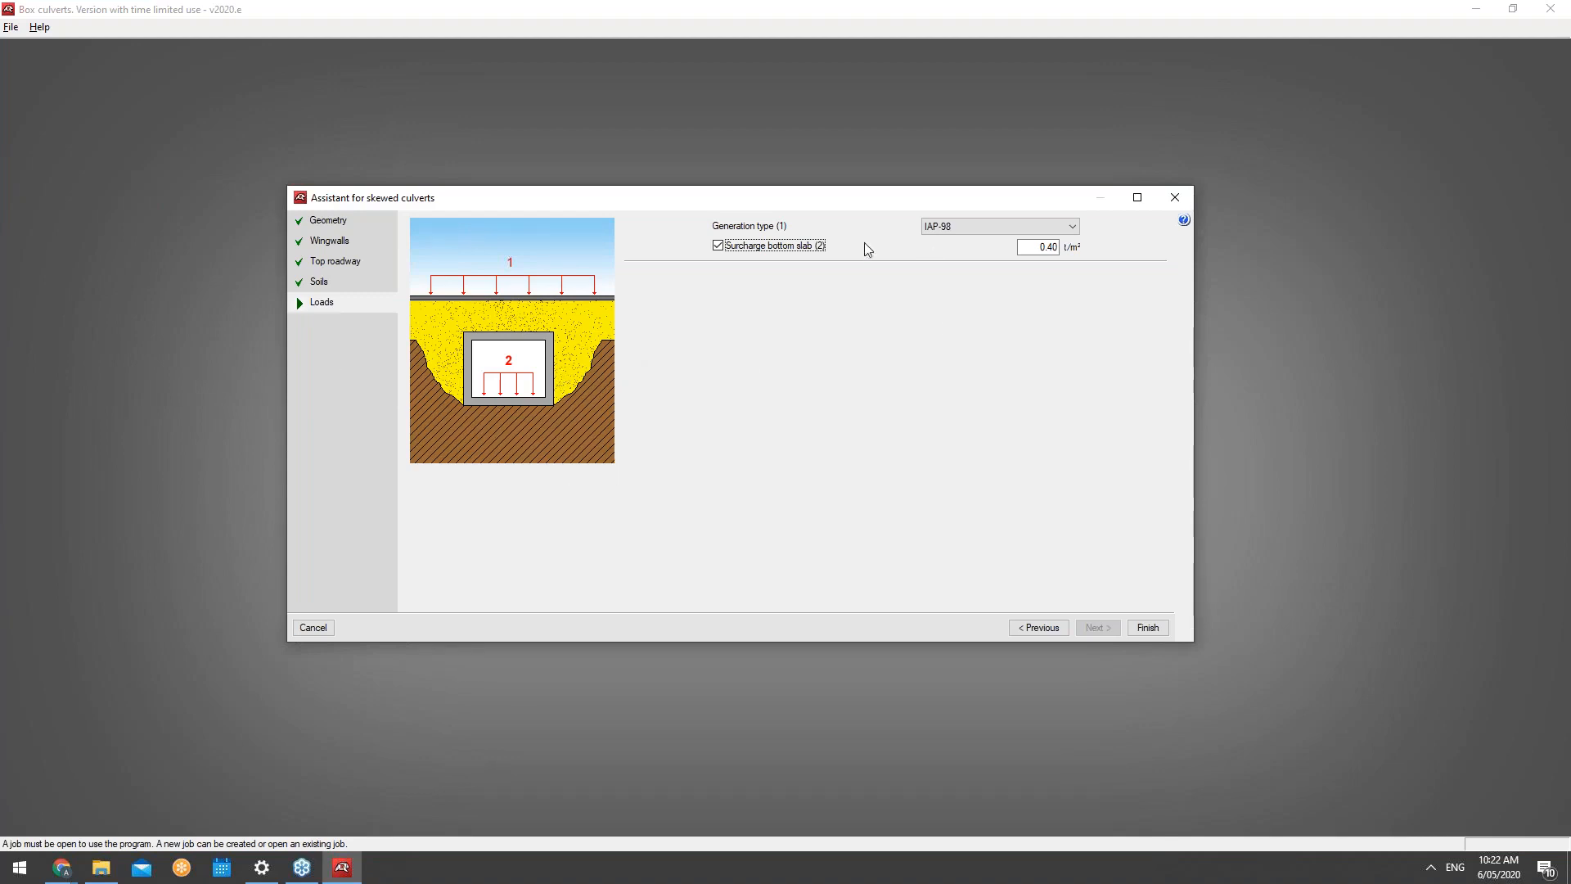
click(1146, 628)
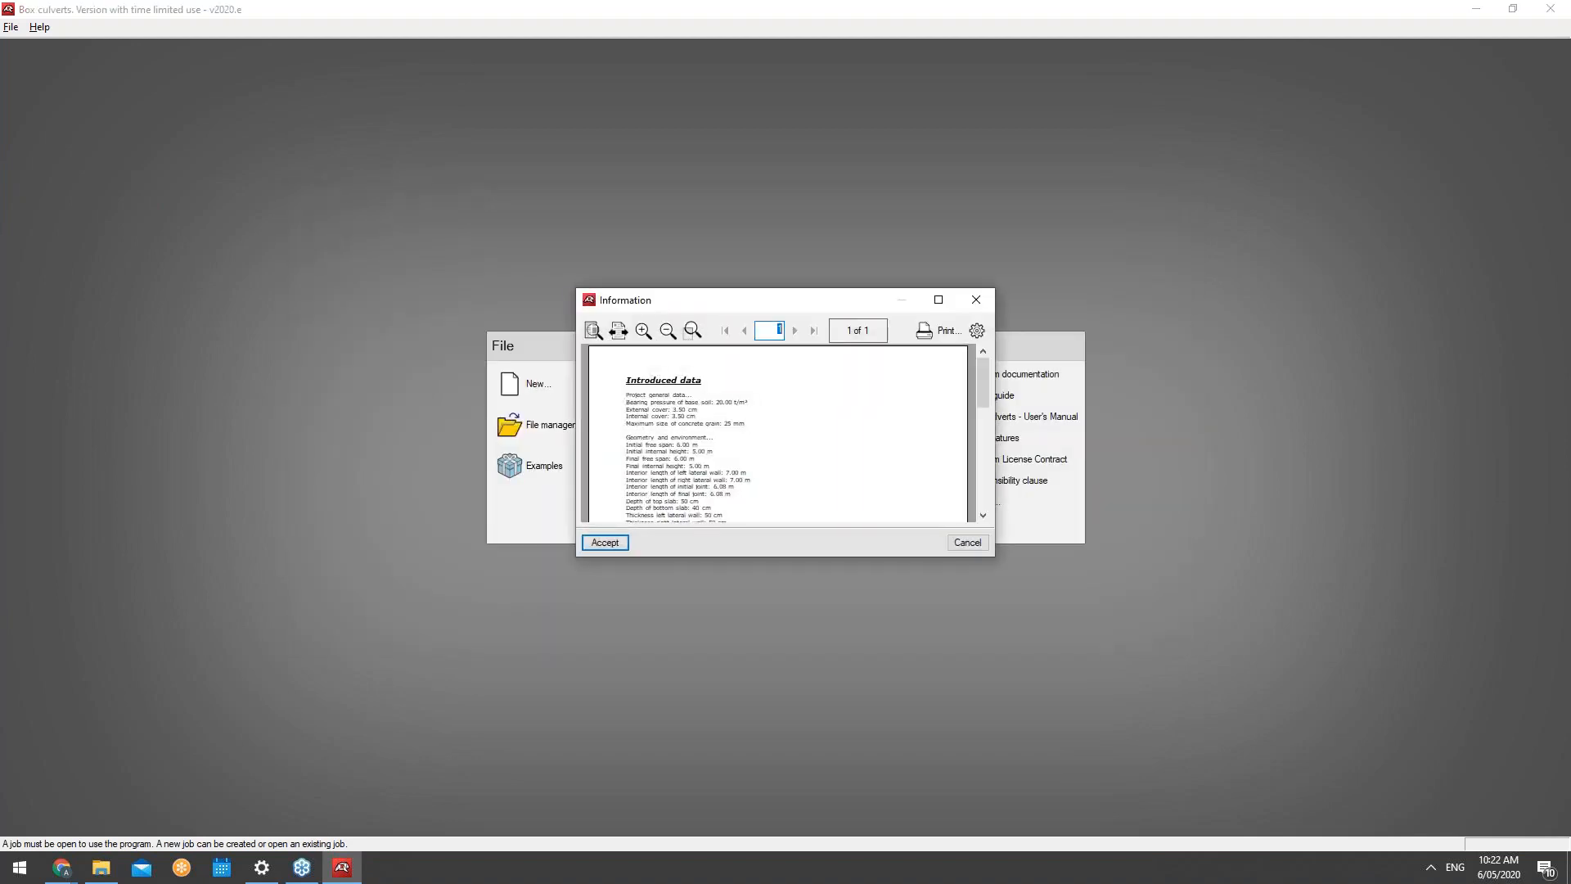
click(620, 543)
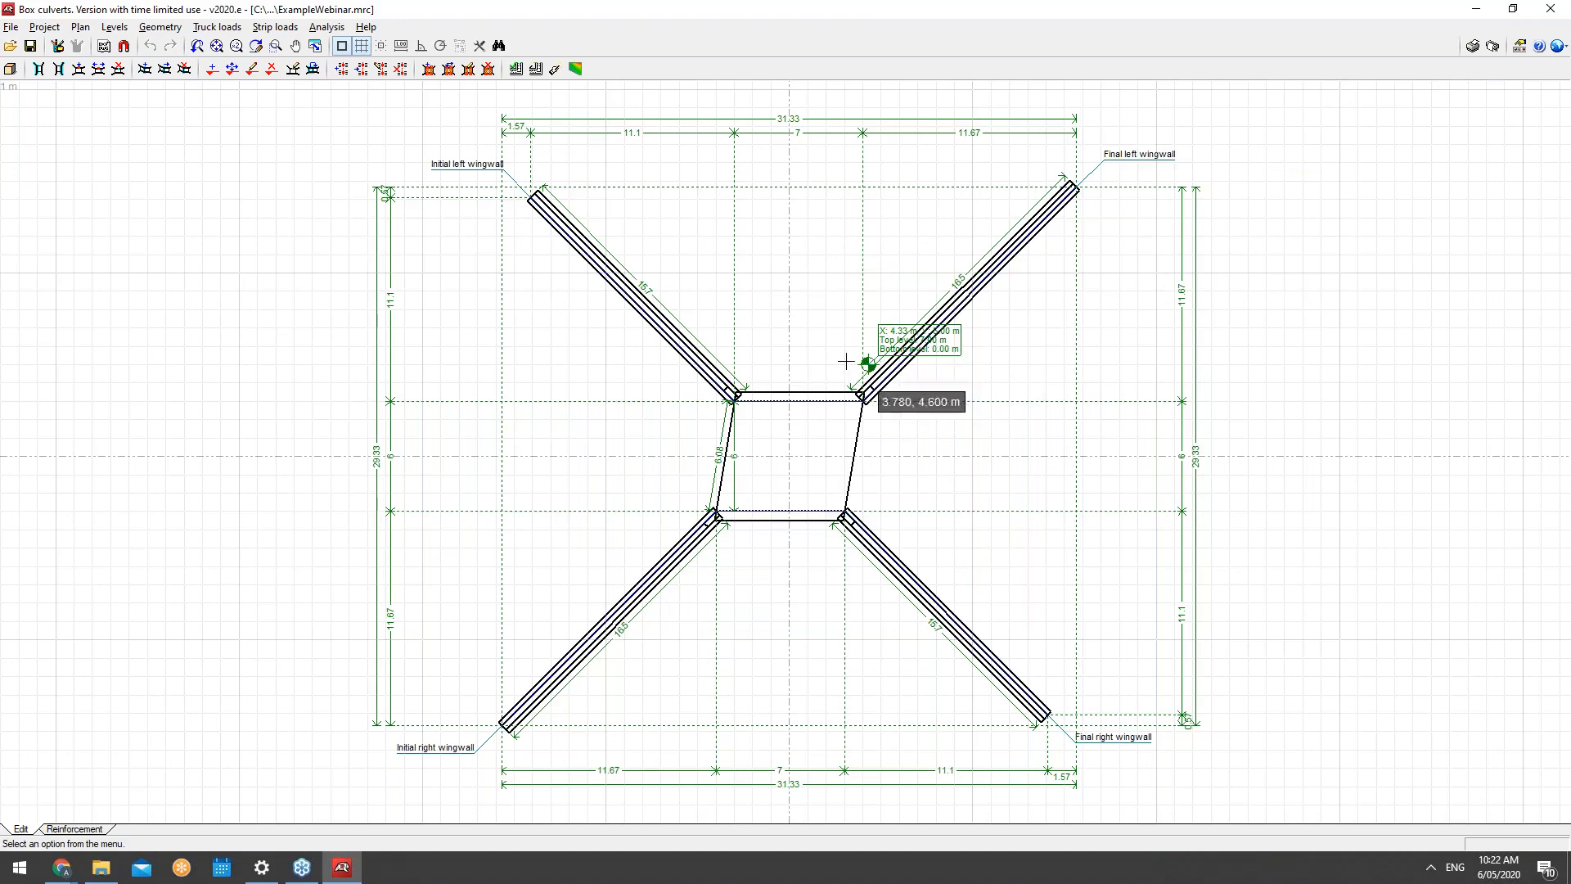
Step: Open the project's materials settings and look through the available concrete types and steel grades
click(56, 28)
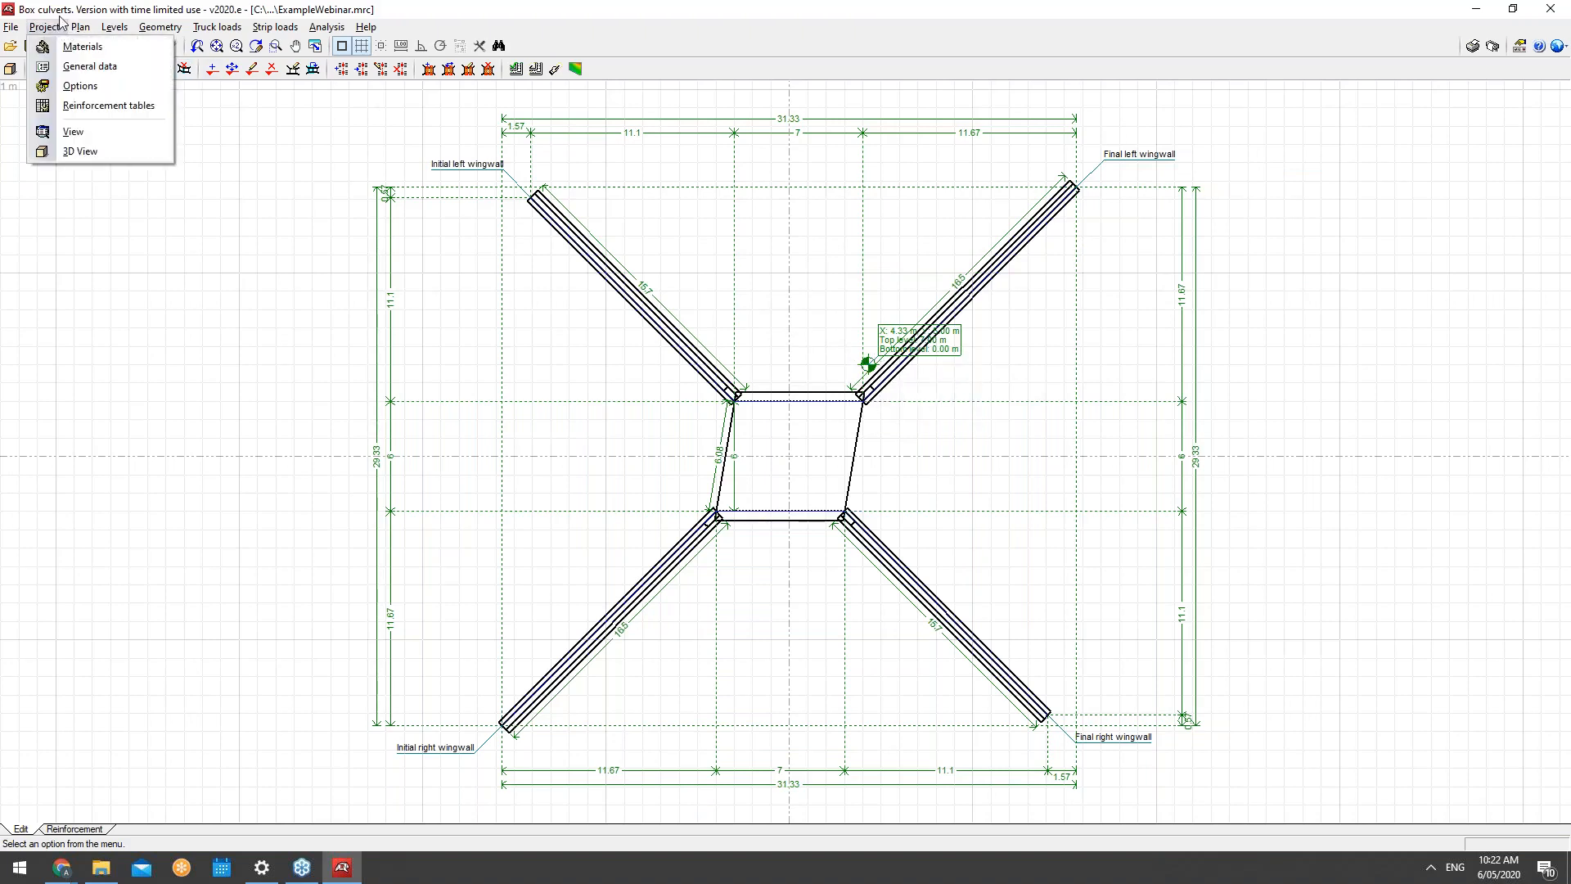
click(60, 22)
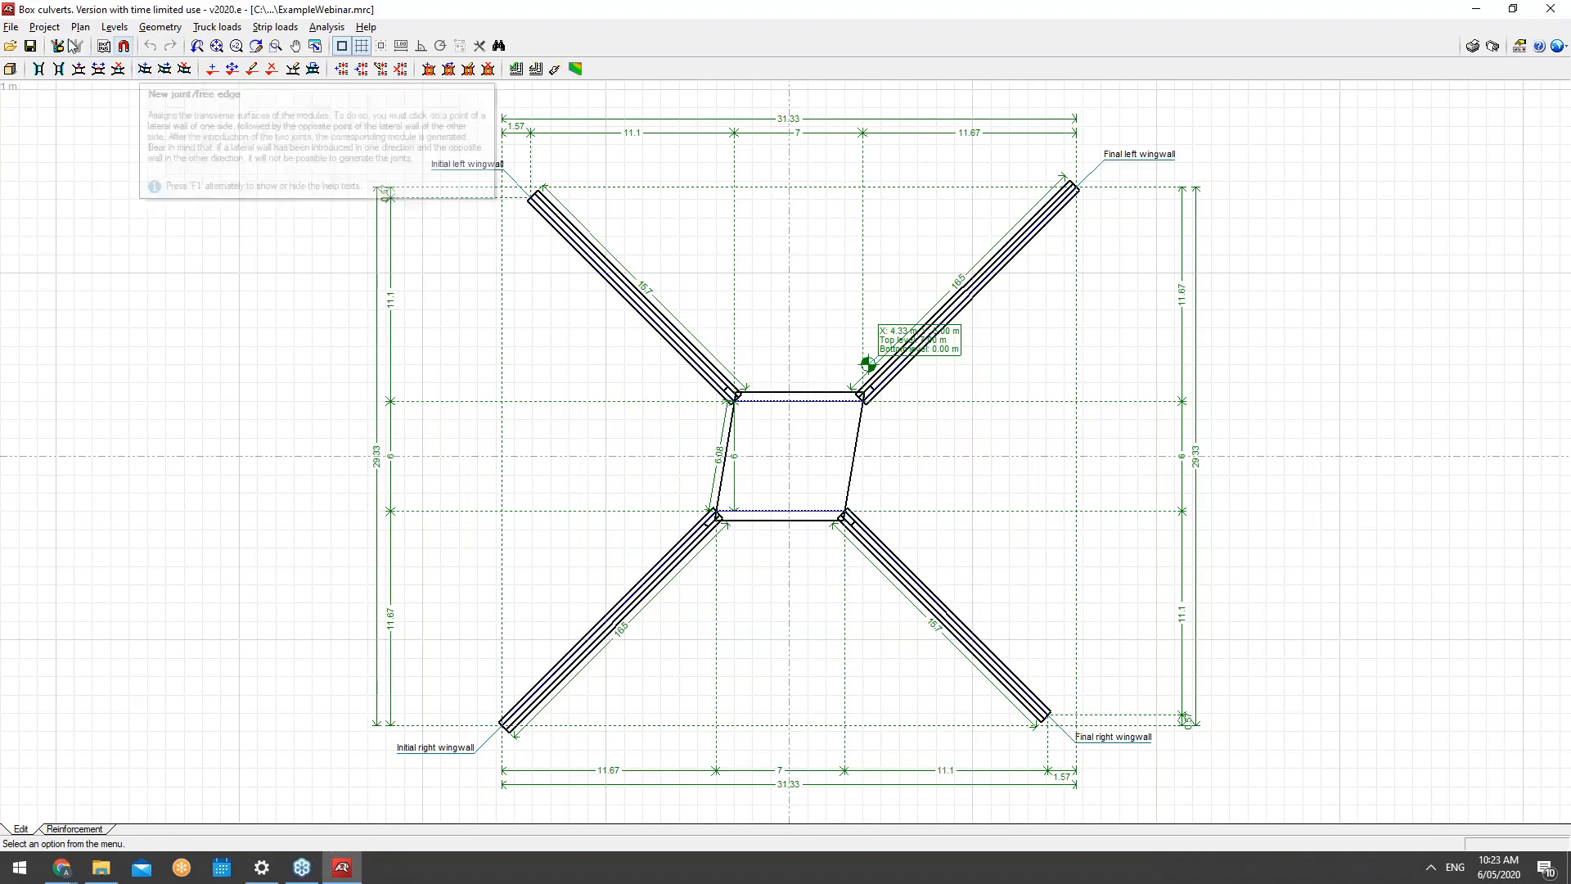
click(17, 28)
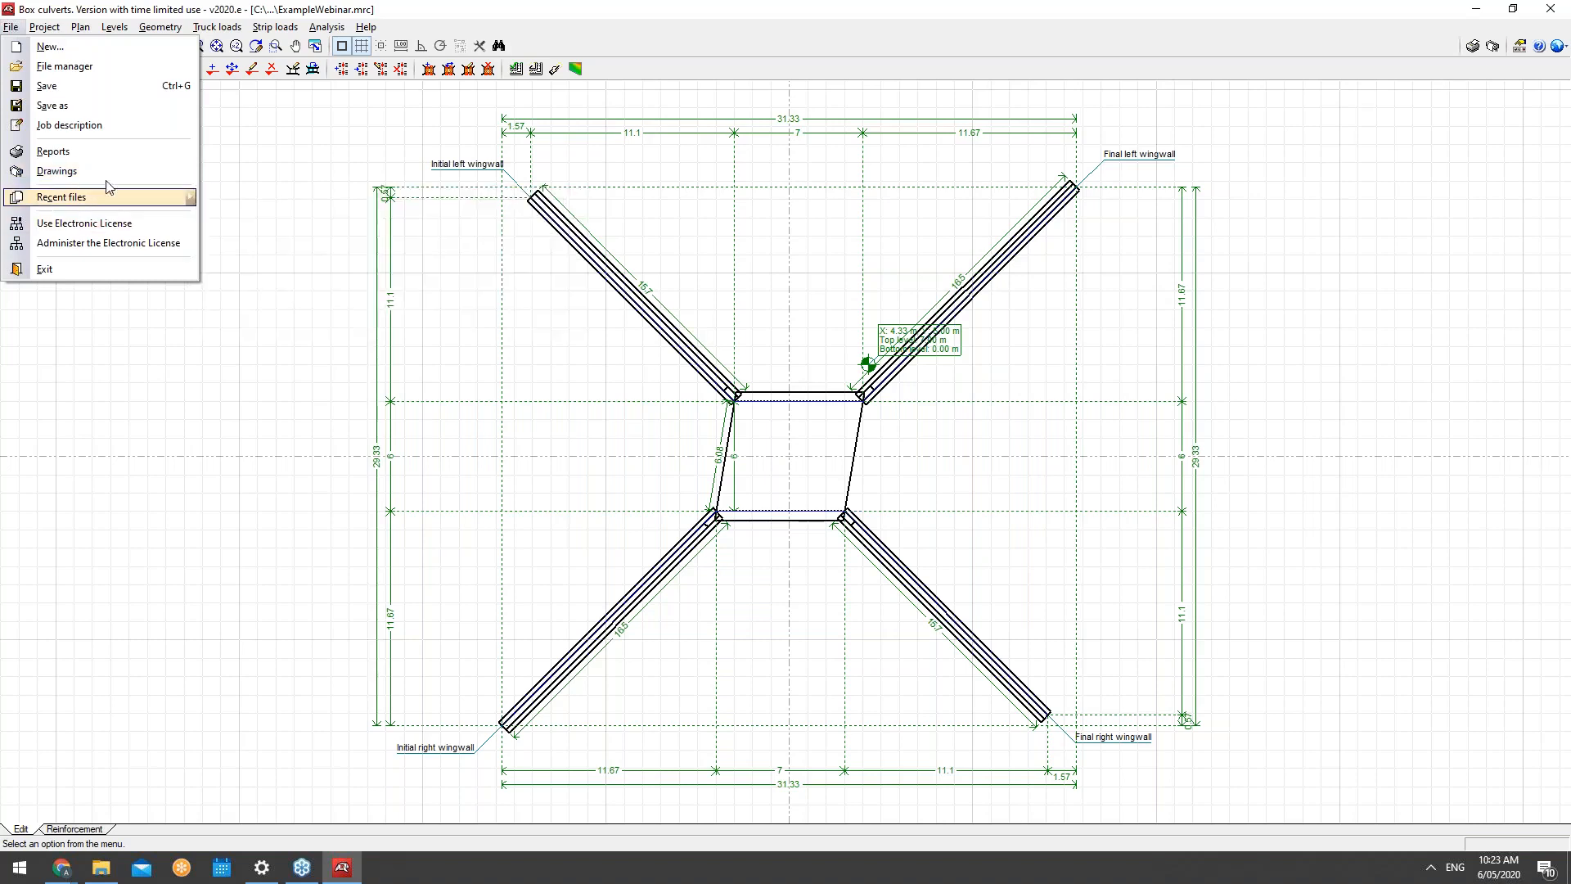
mouse_move(51, 29)
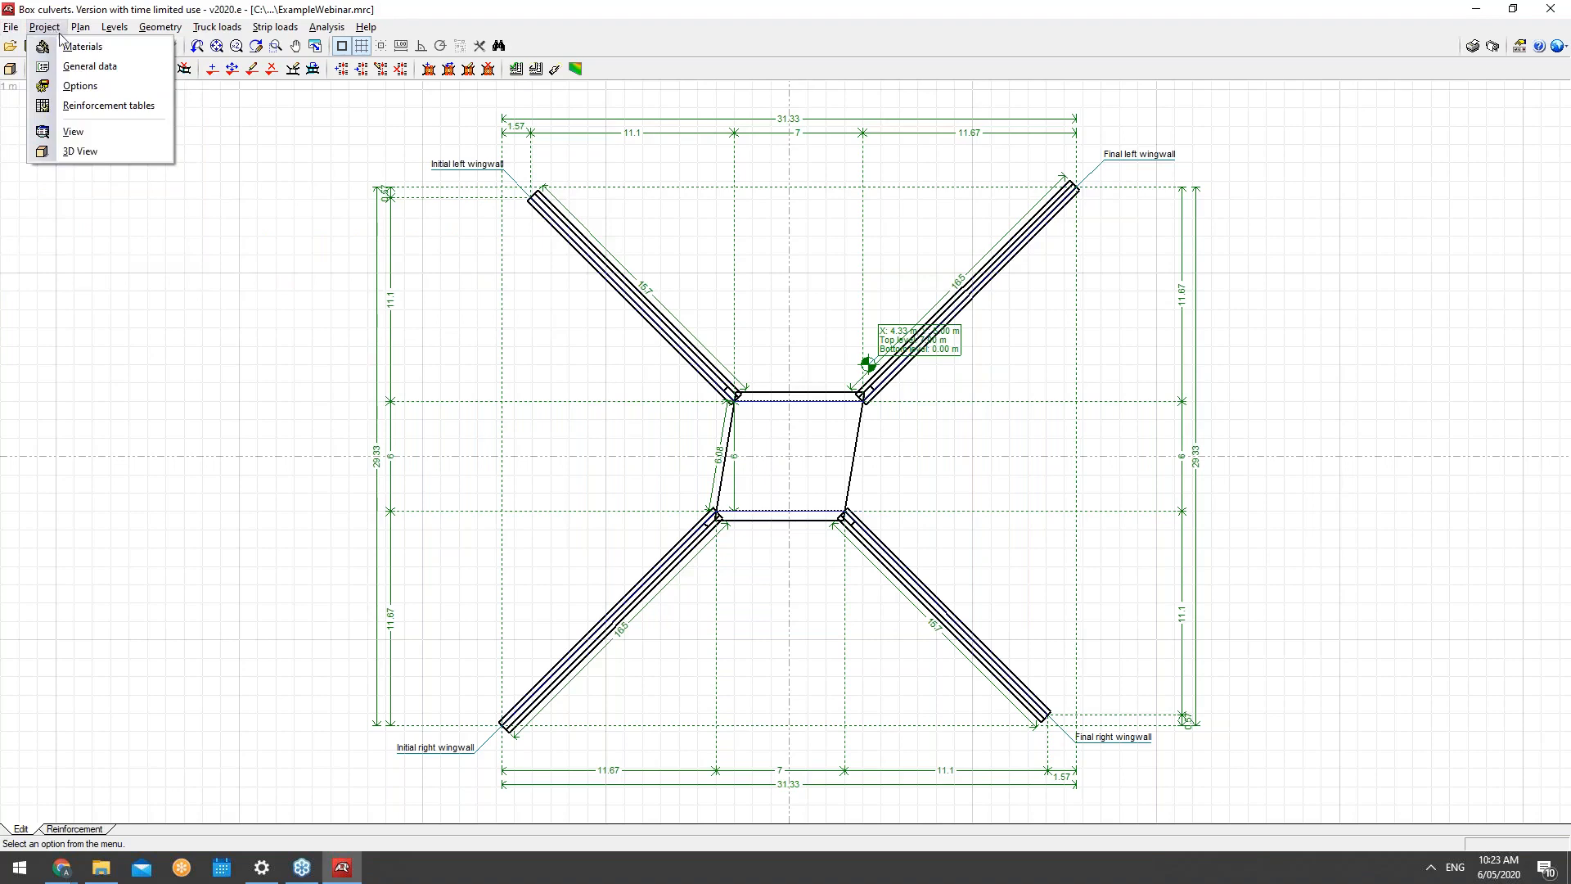
click(72, 46)
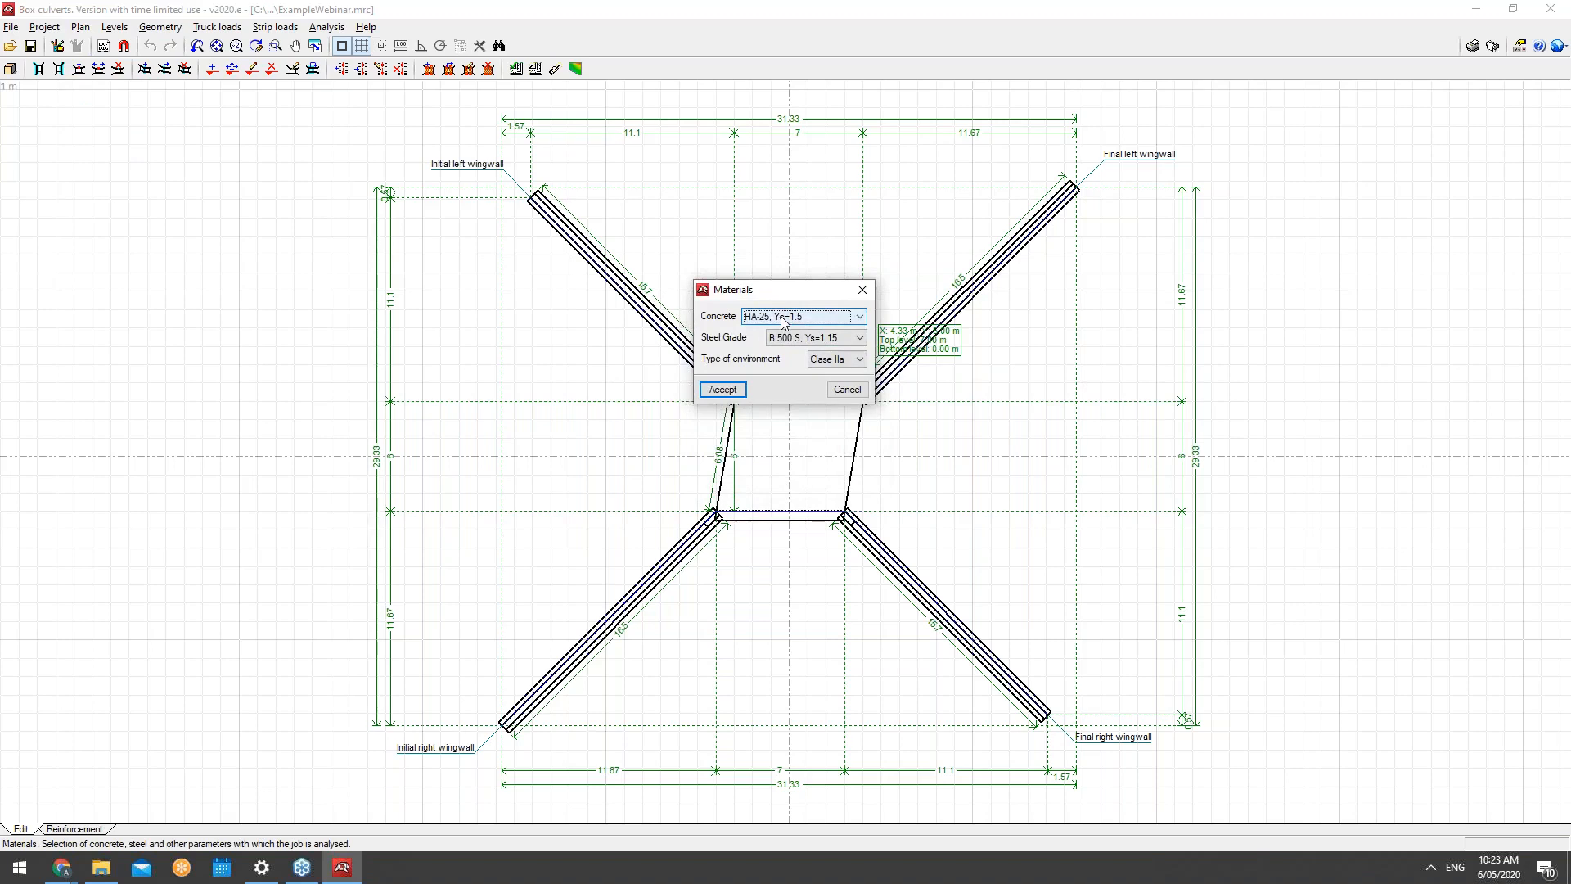
click(783, 317)
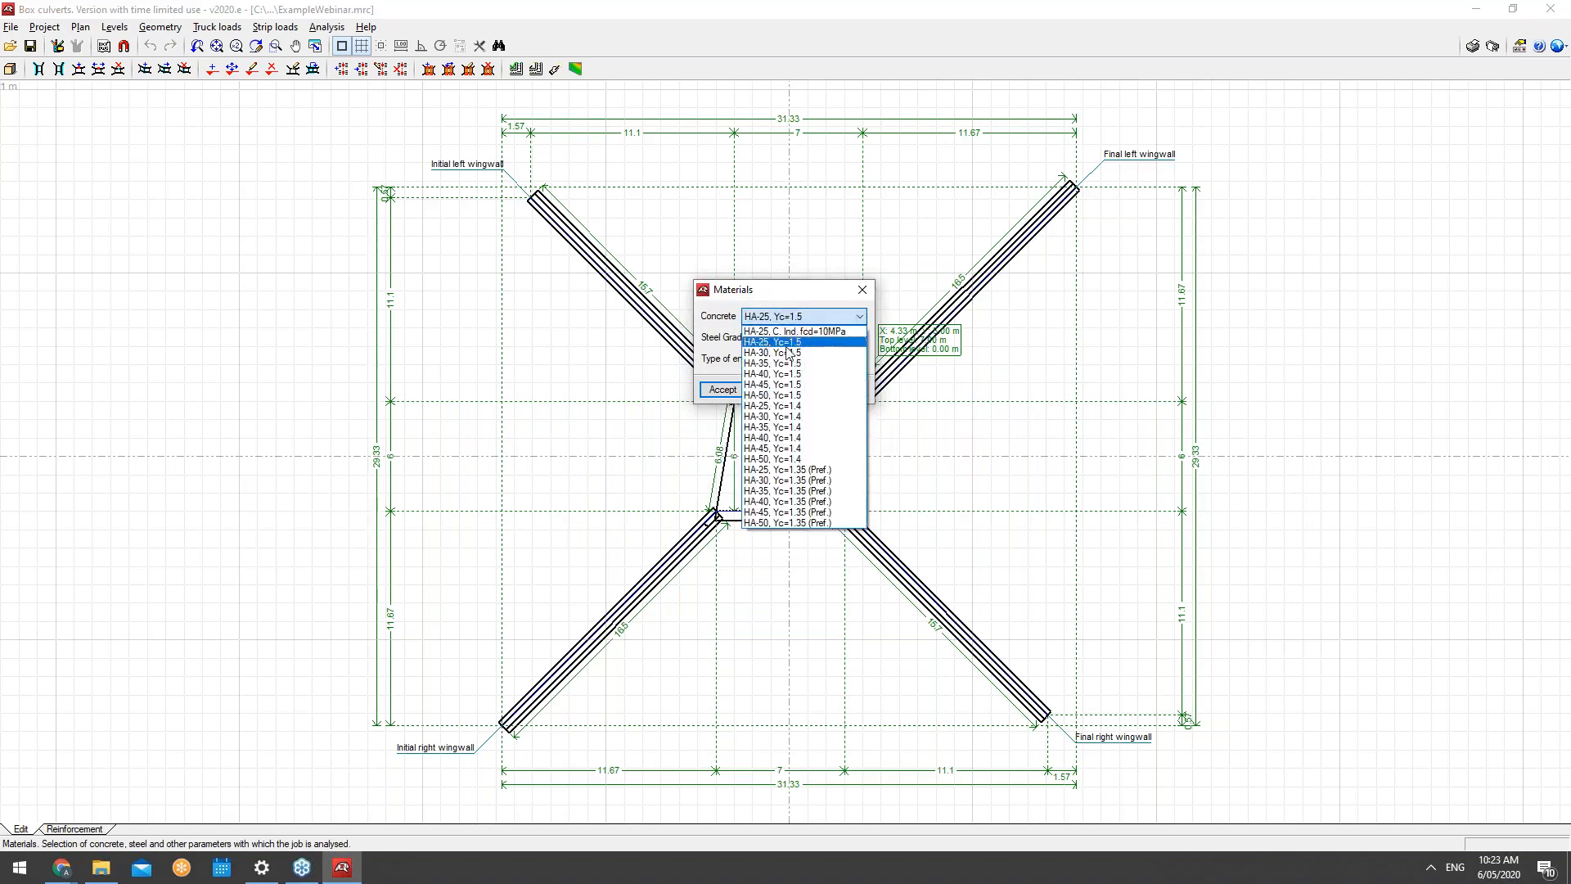
click(802, 318)
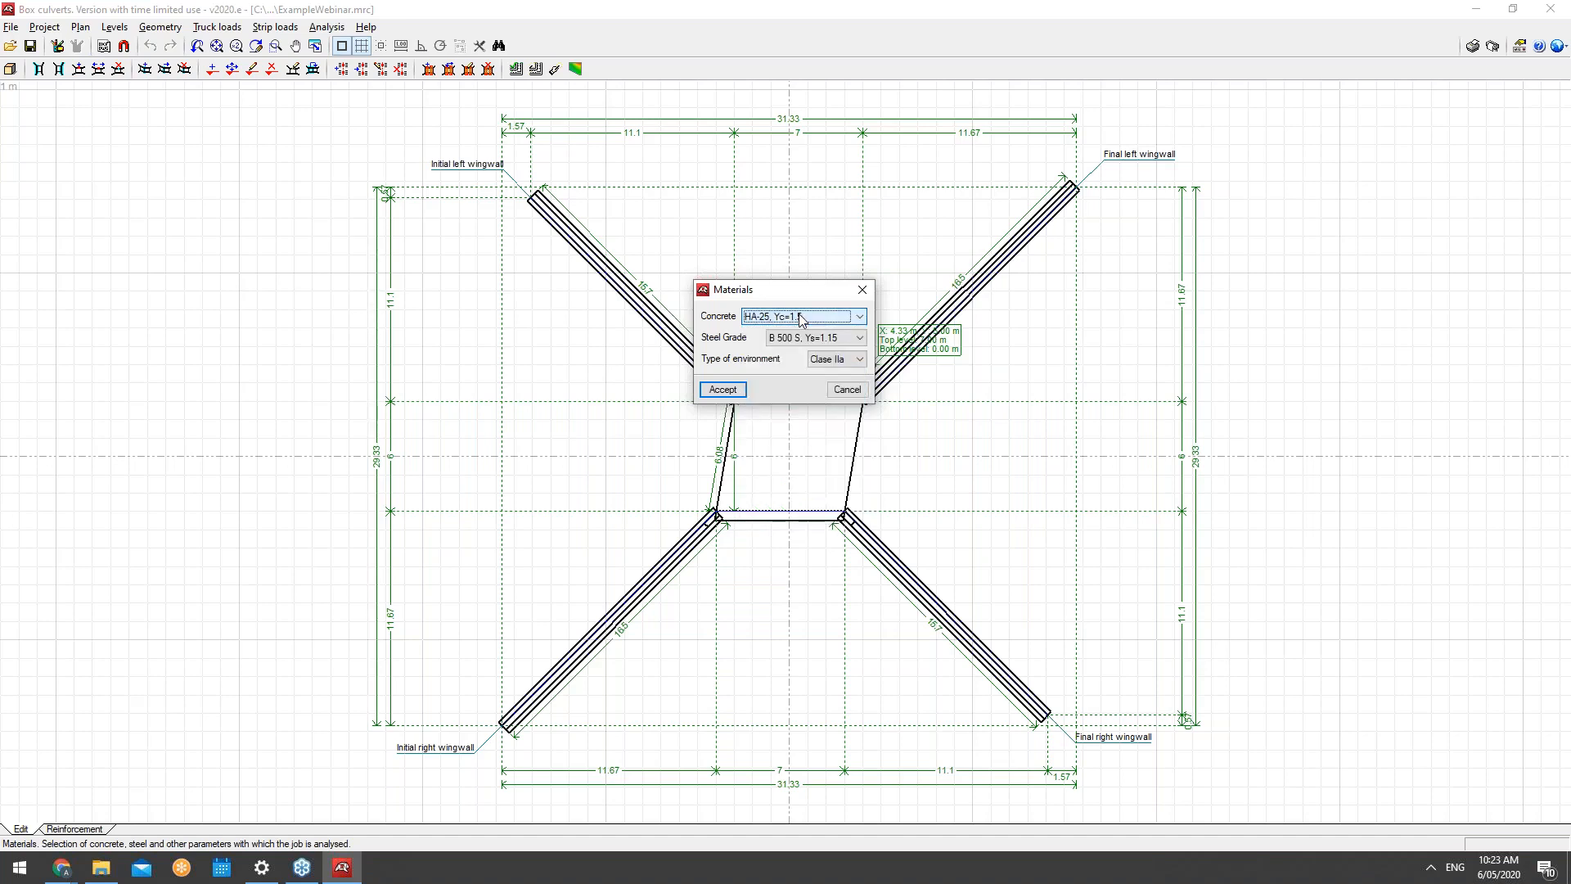
click(814, 338)
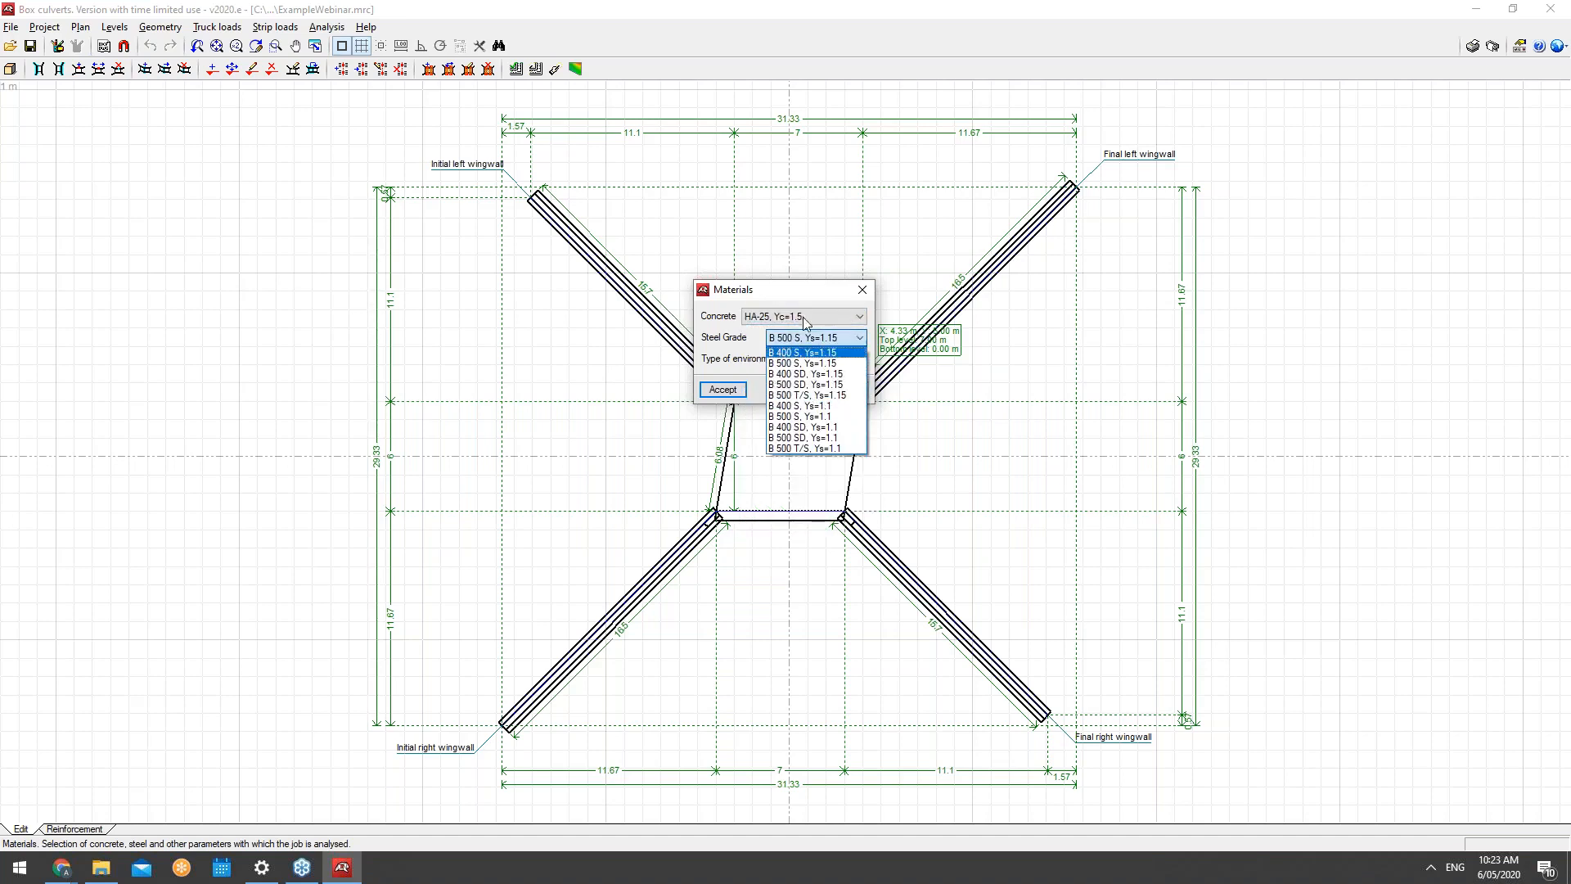
click(814, 337)
Step: Look through the available environment types for the project's materials and cancel the materials settings
click(840, 361)
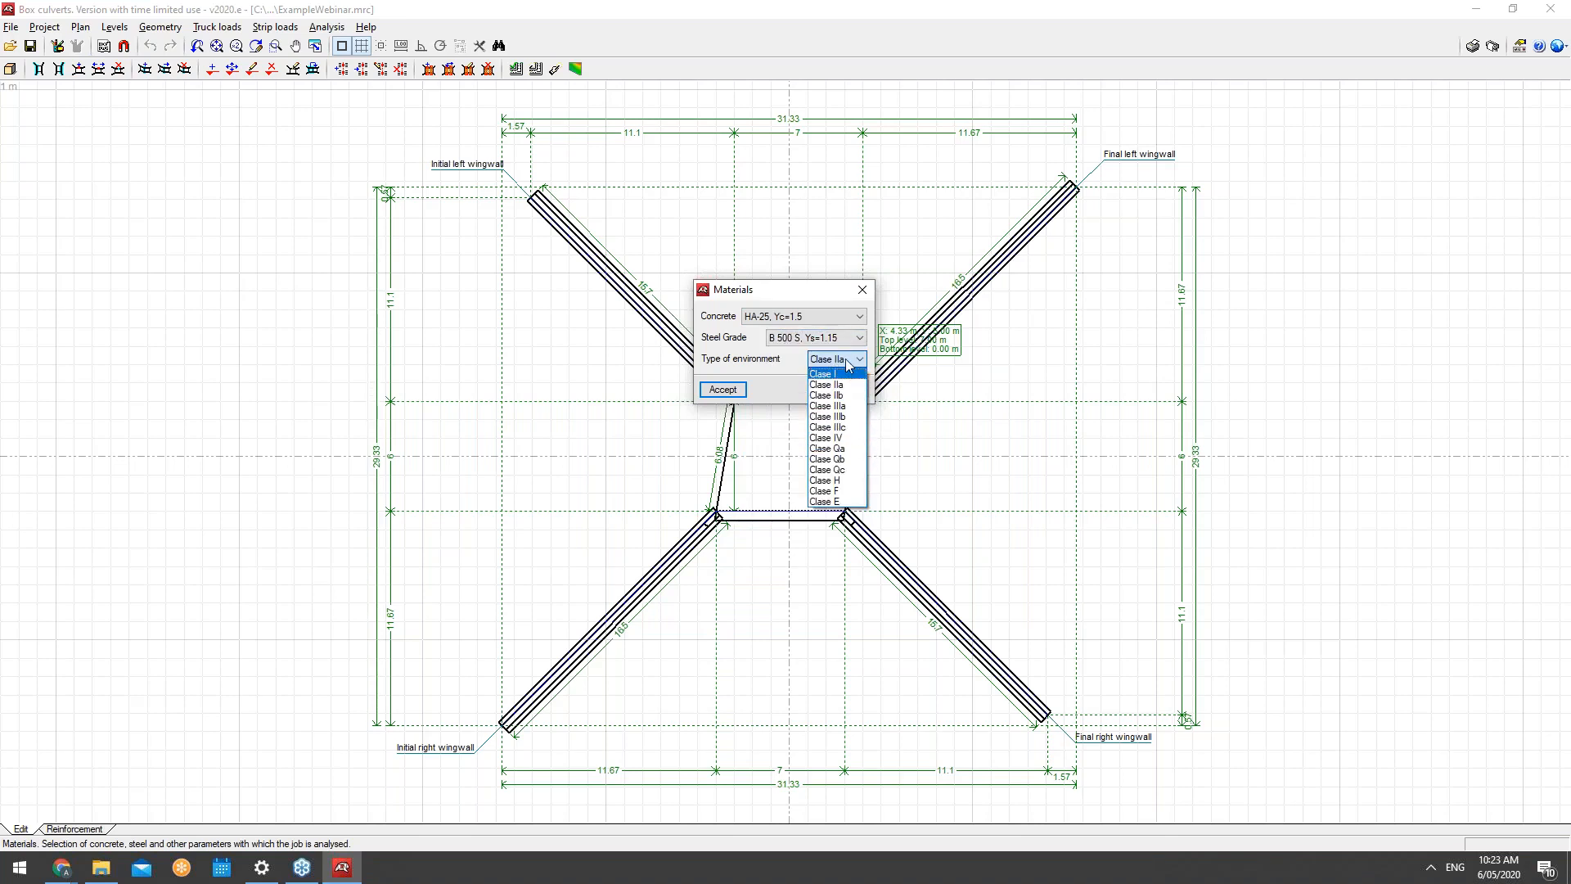
click(848, 362)
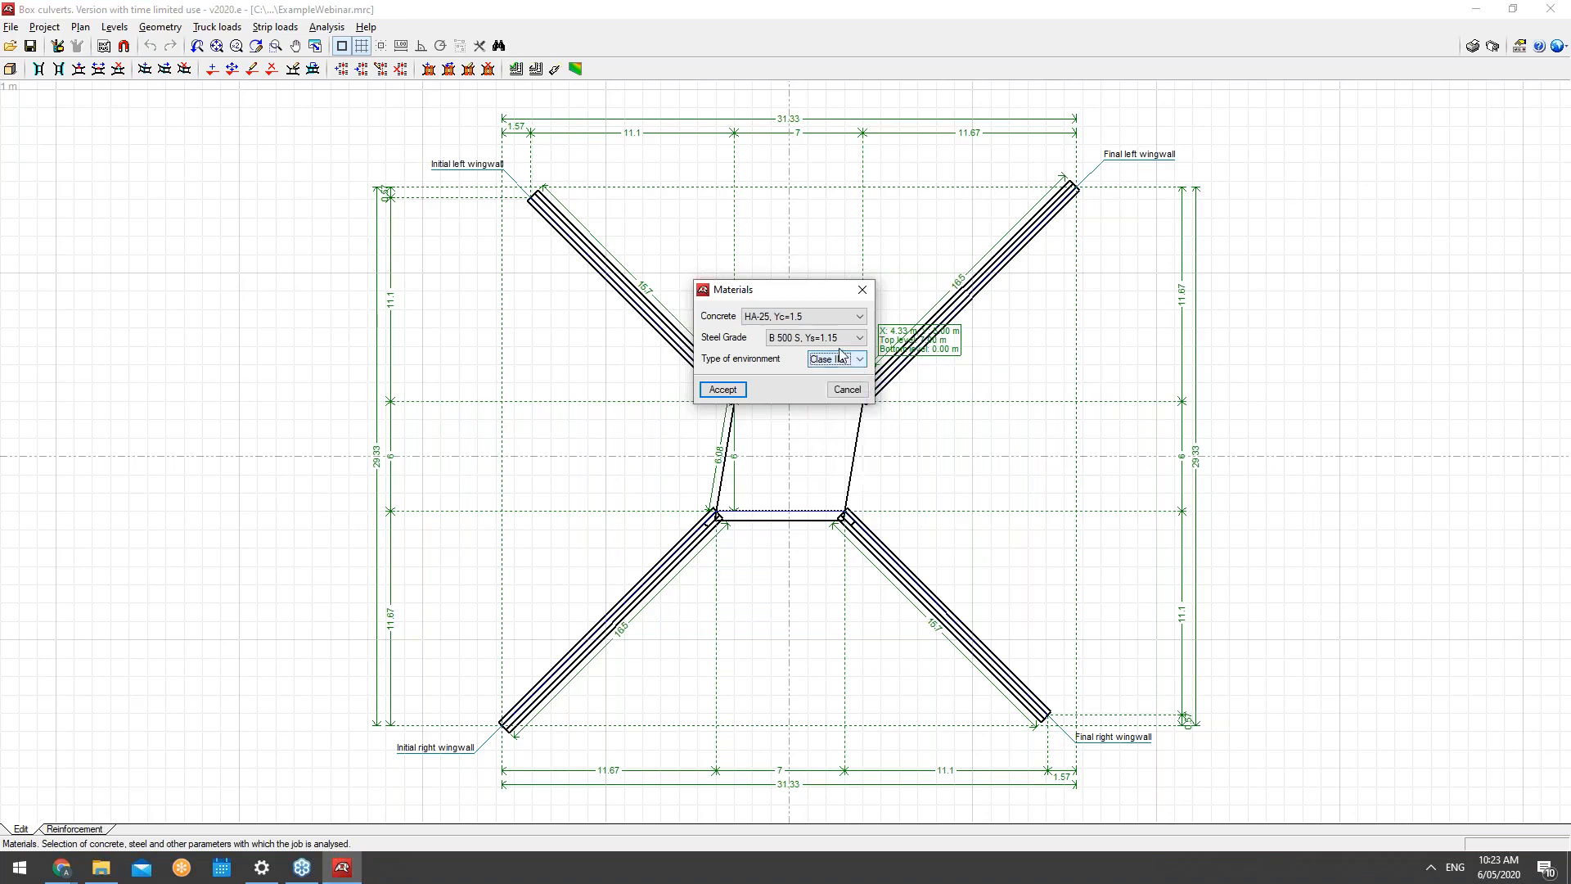
click(858, 363)
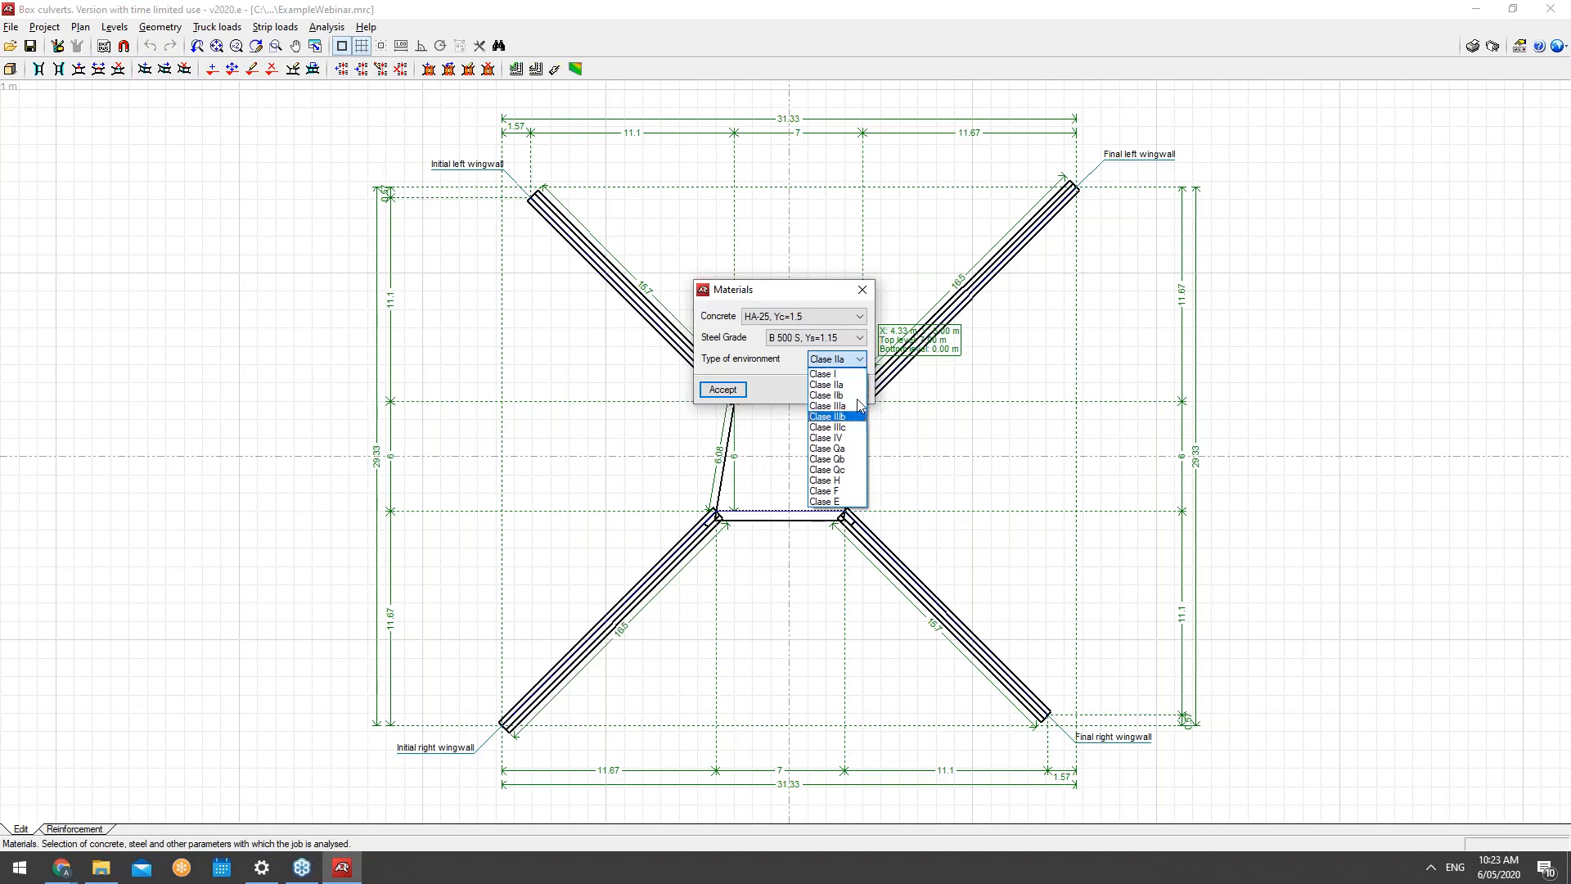
click(857, 362)
click(857, 362)
click(857, 363)
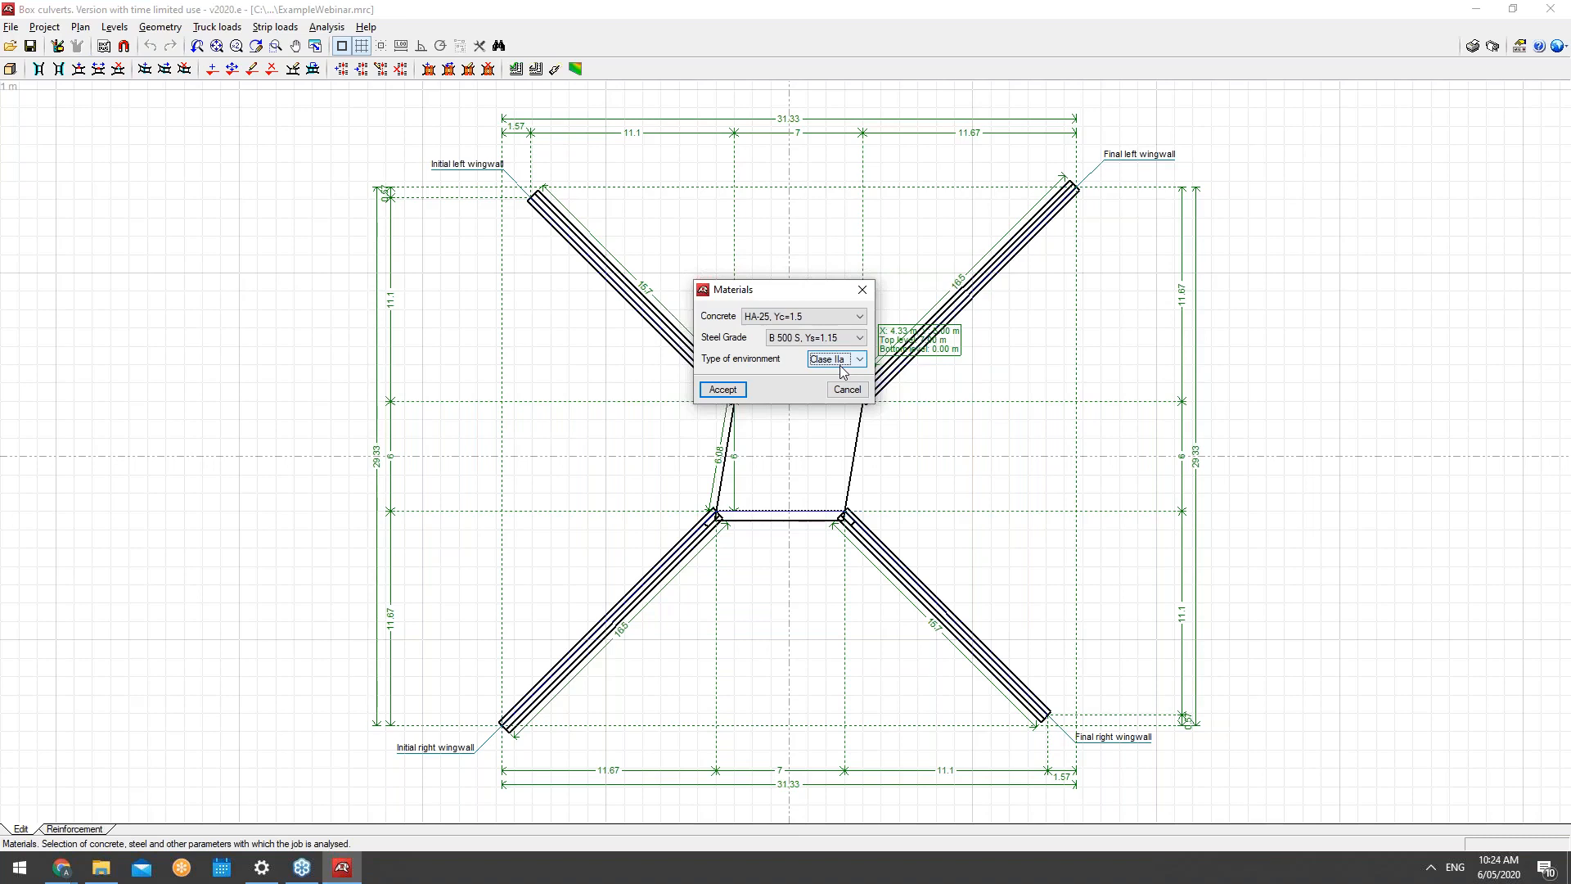
click(847, 389)
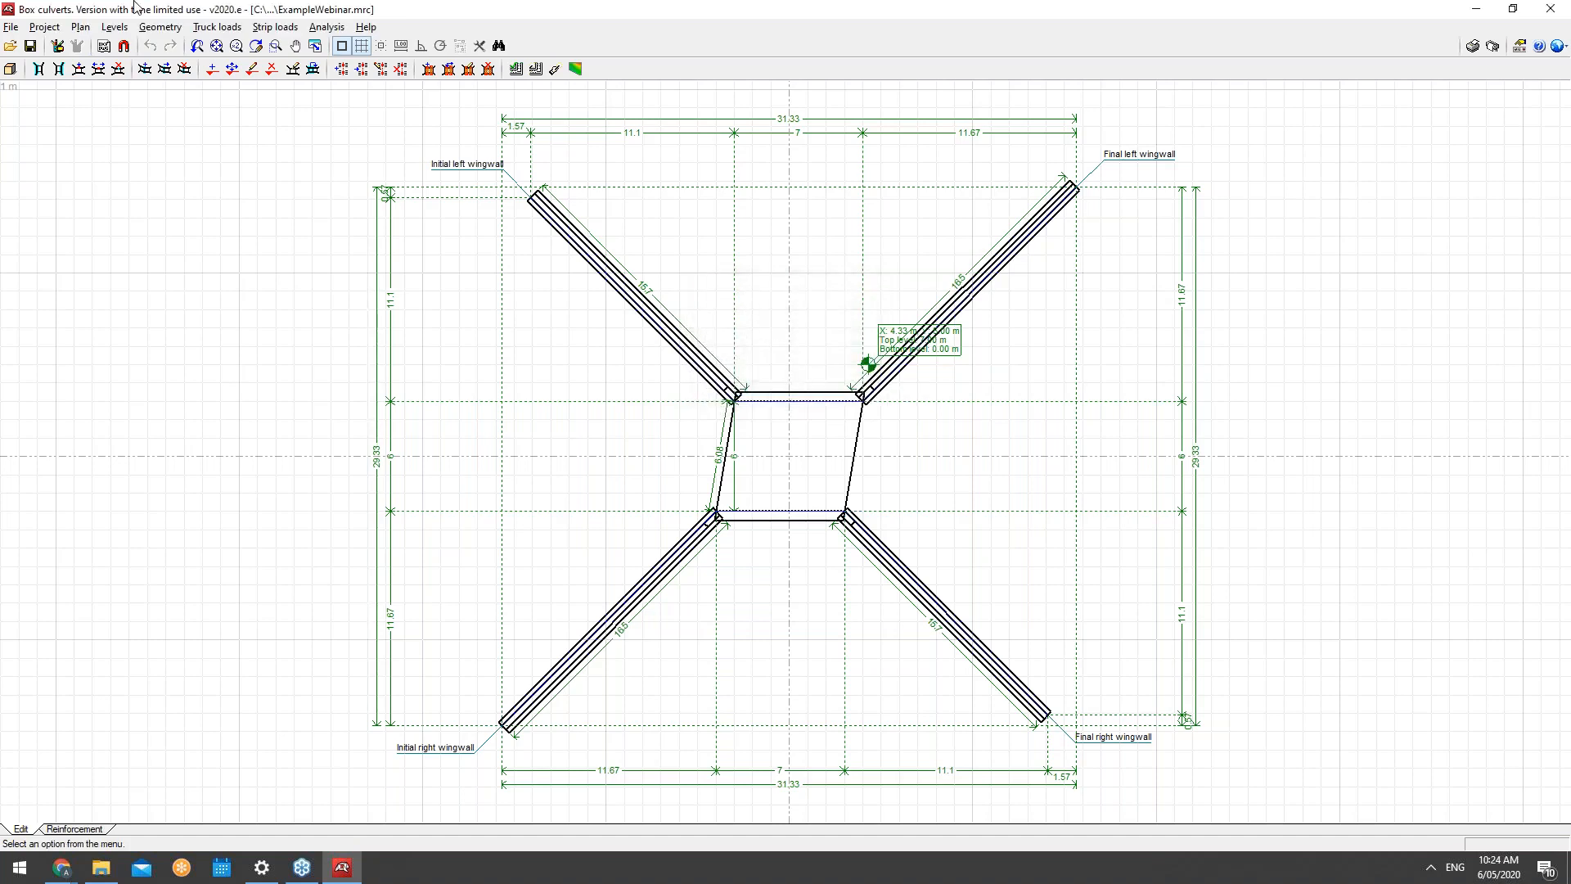
Step: Open the project's general data, consult the typical soil values for the fill and cancel their import
click(39, 27)
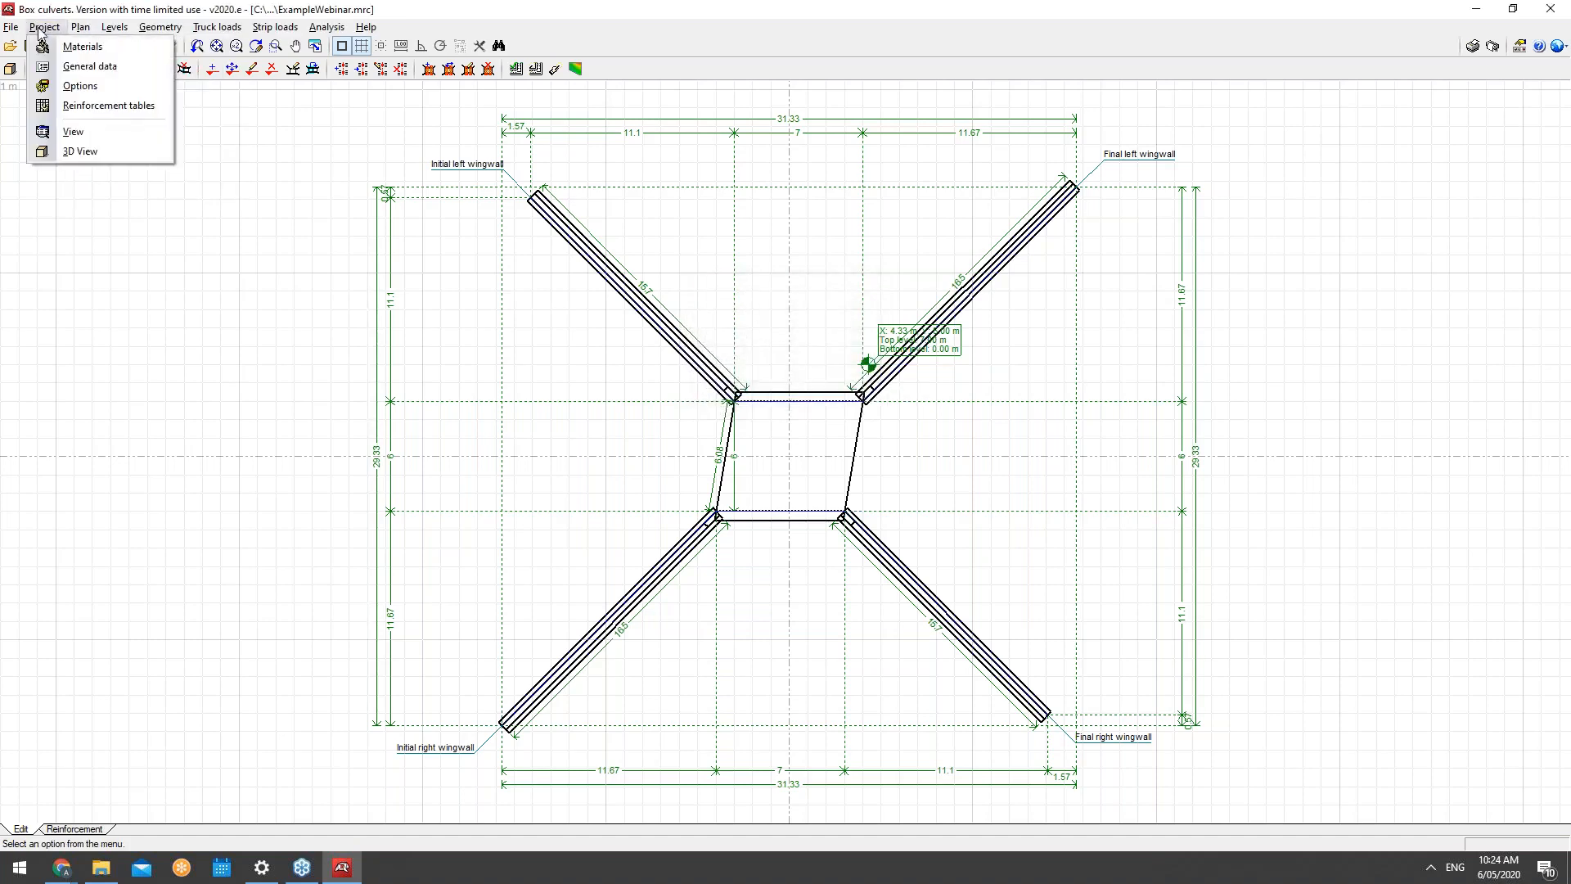
click(68, 67)
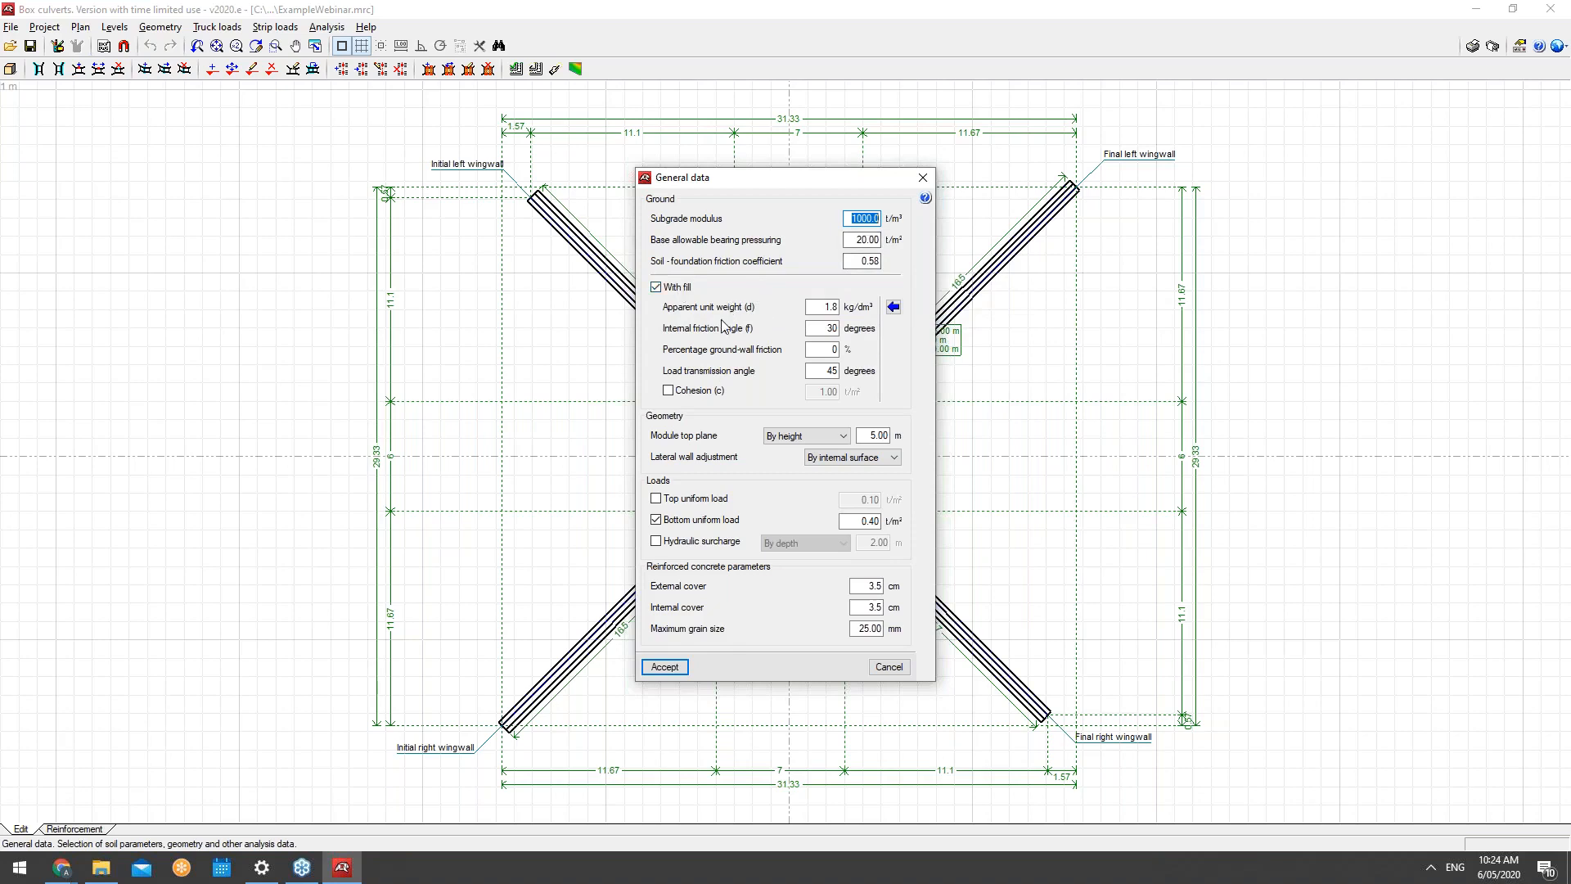
click(894, 308)
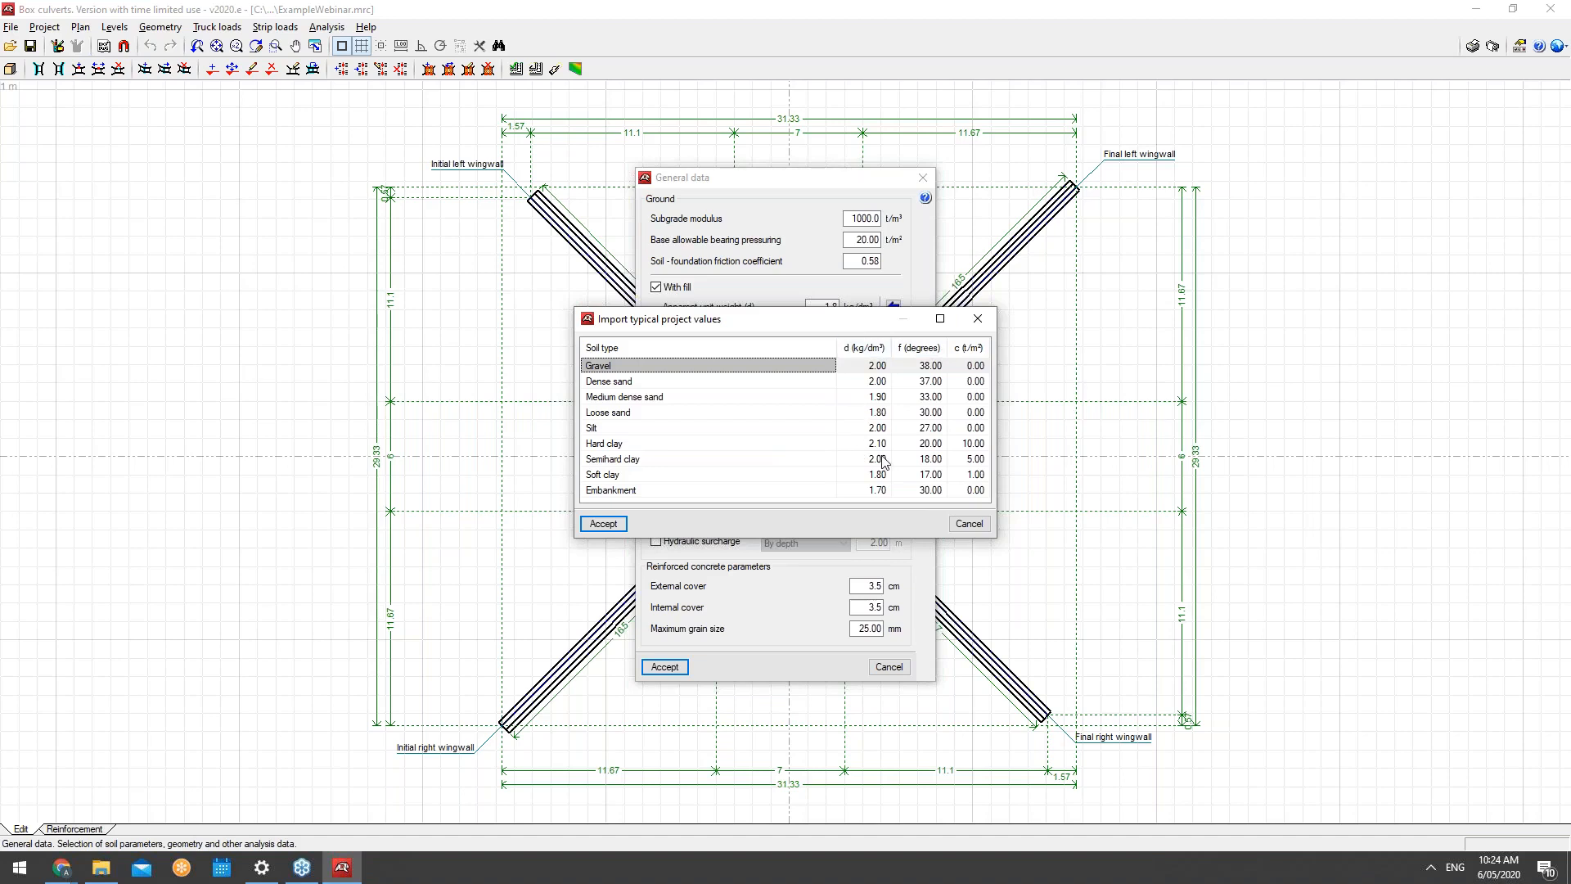
click(970, 524)
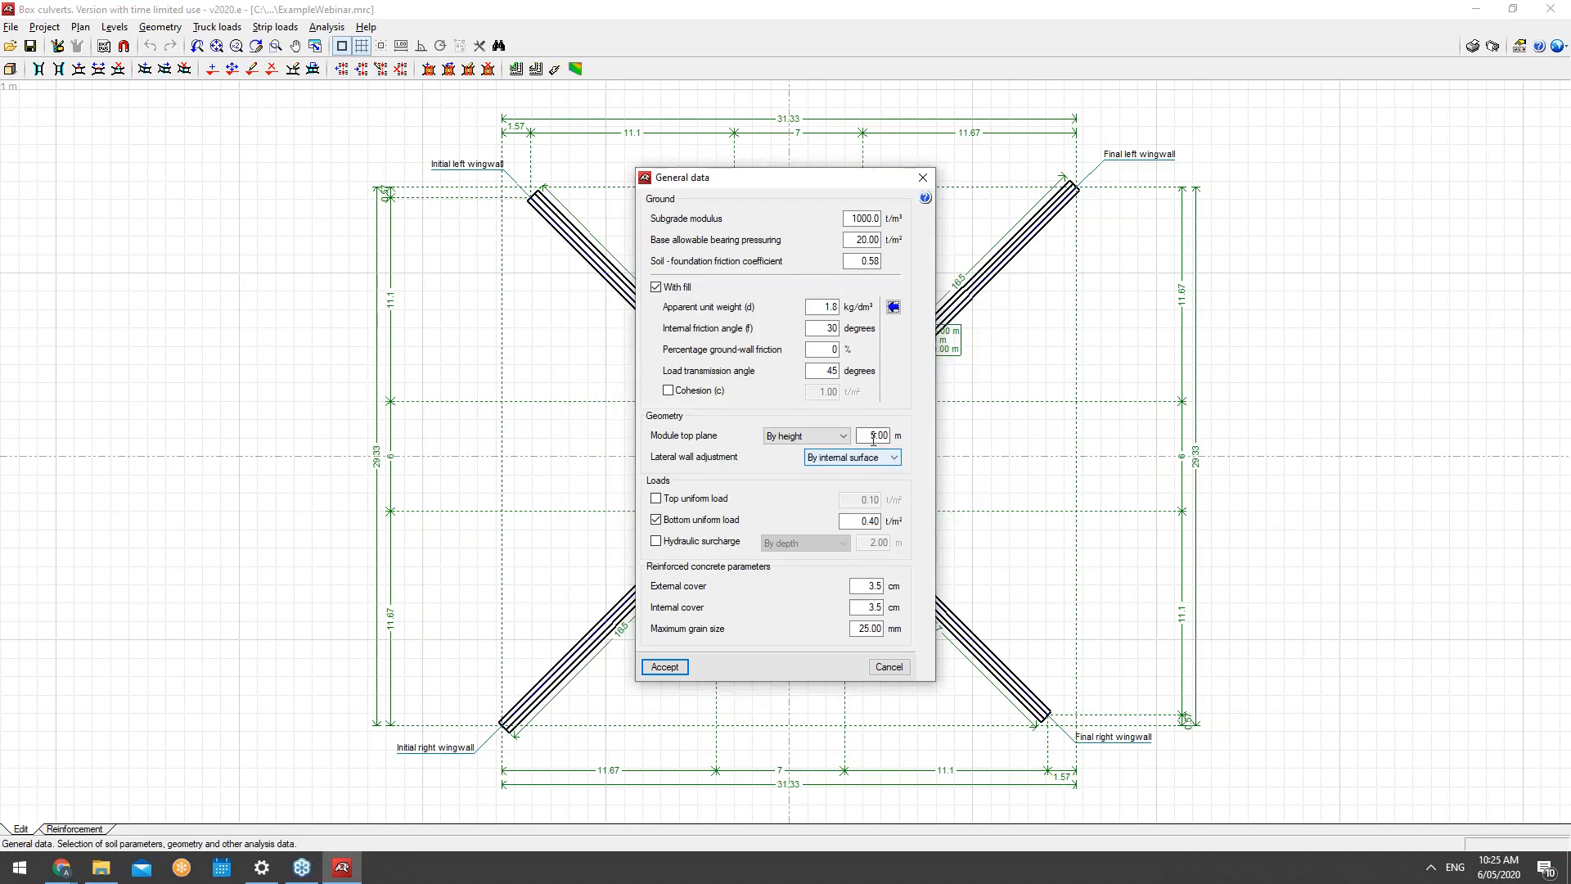
Step: Review the geometry options in the general data, keeping the module top plane by height and the lateral wall adjustment by internal surface
click(806, 440)
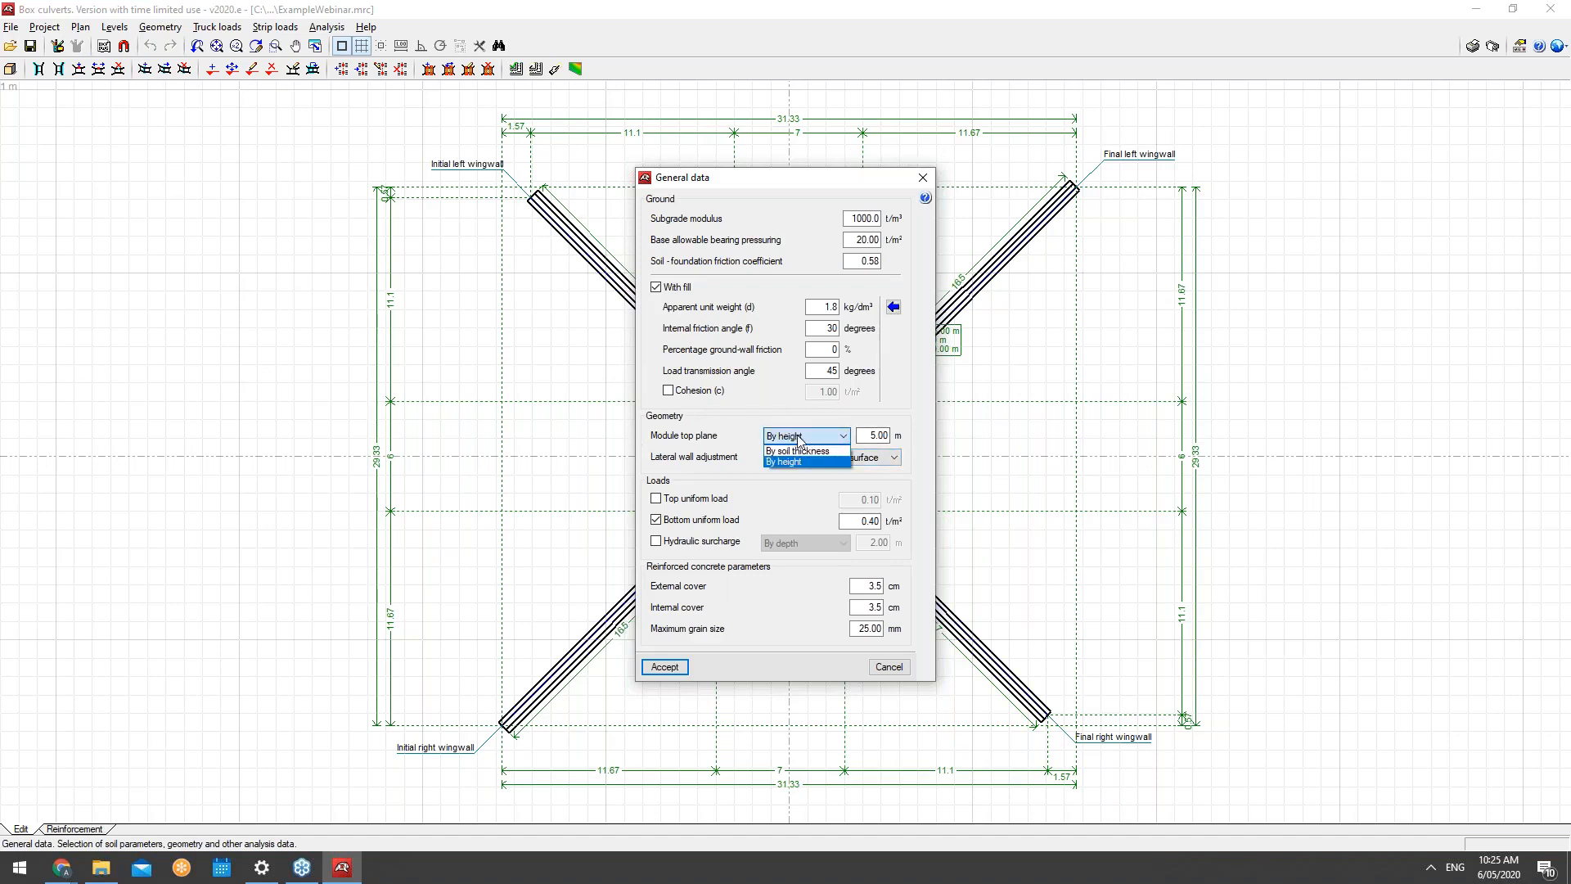
click(796, 462)
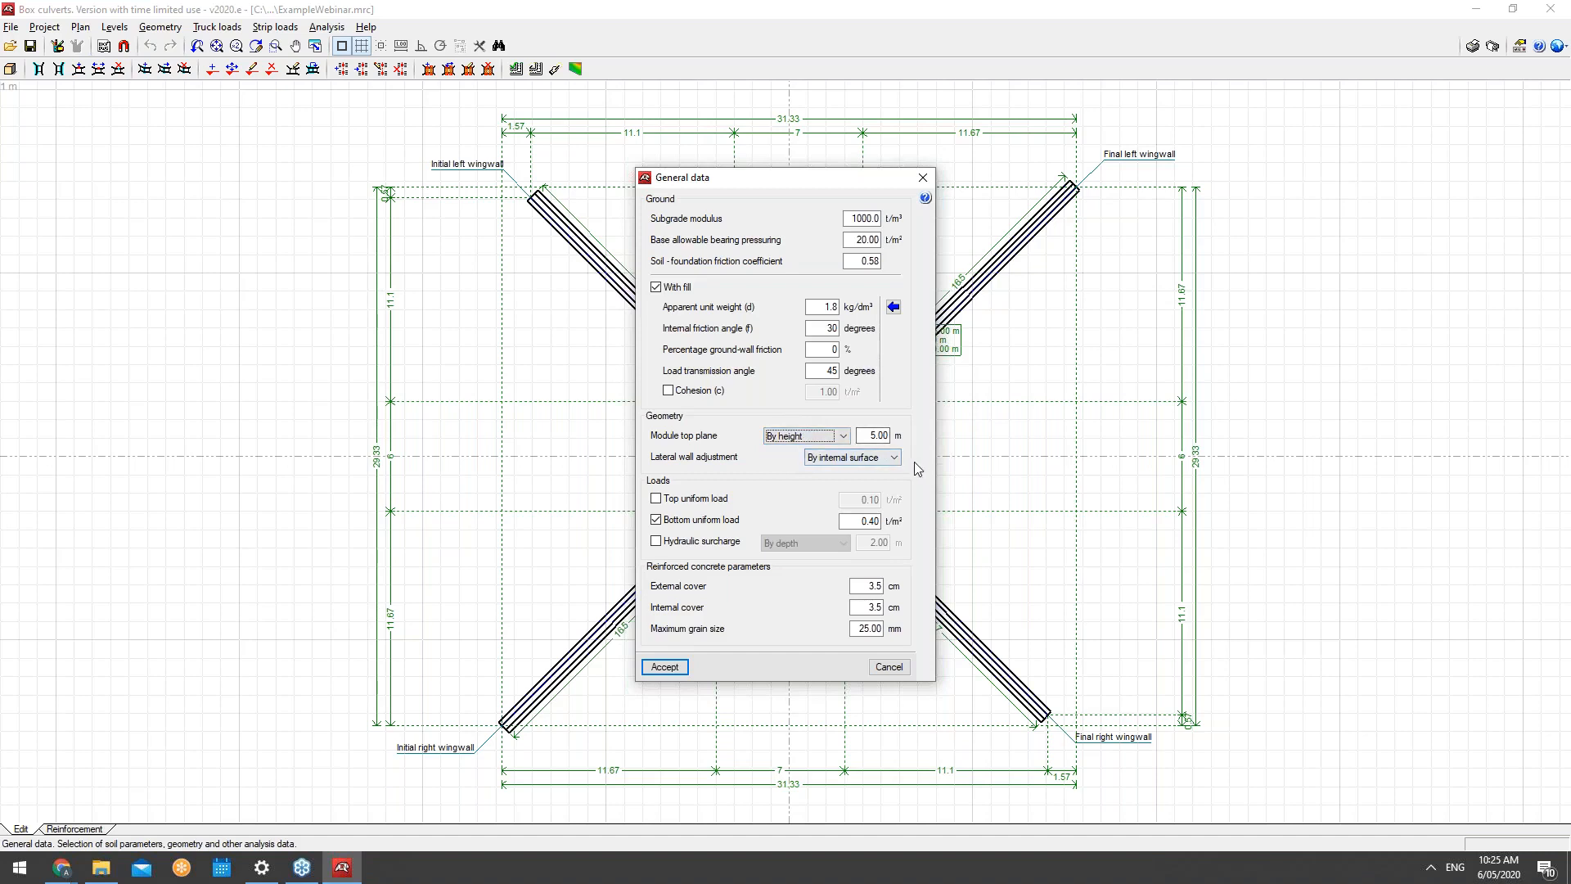
click(856, 459)
click(856, 459)
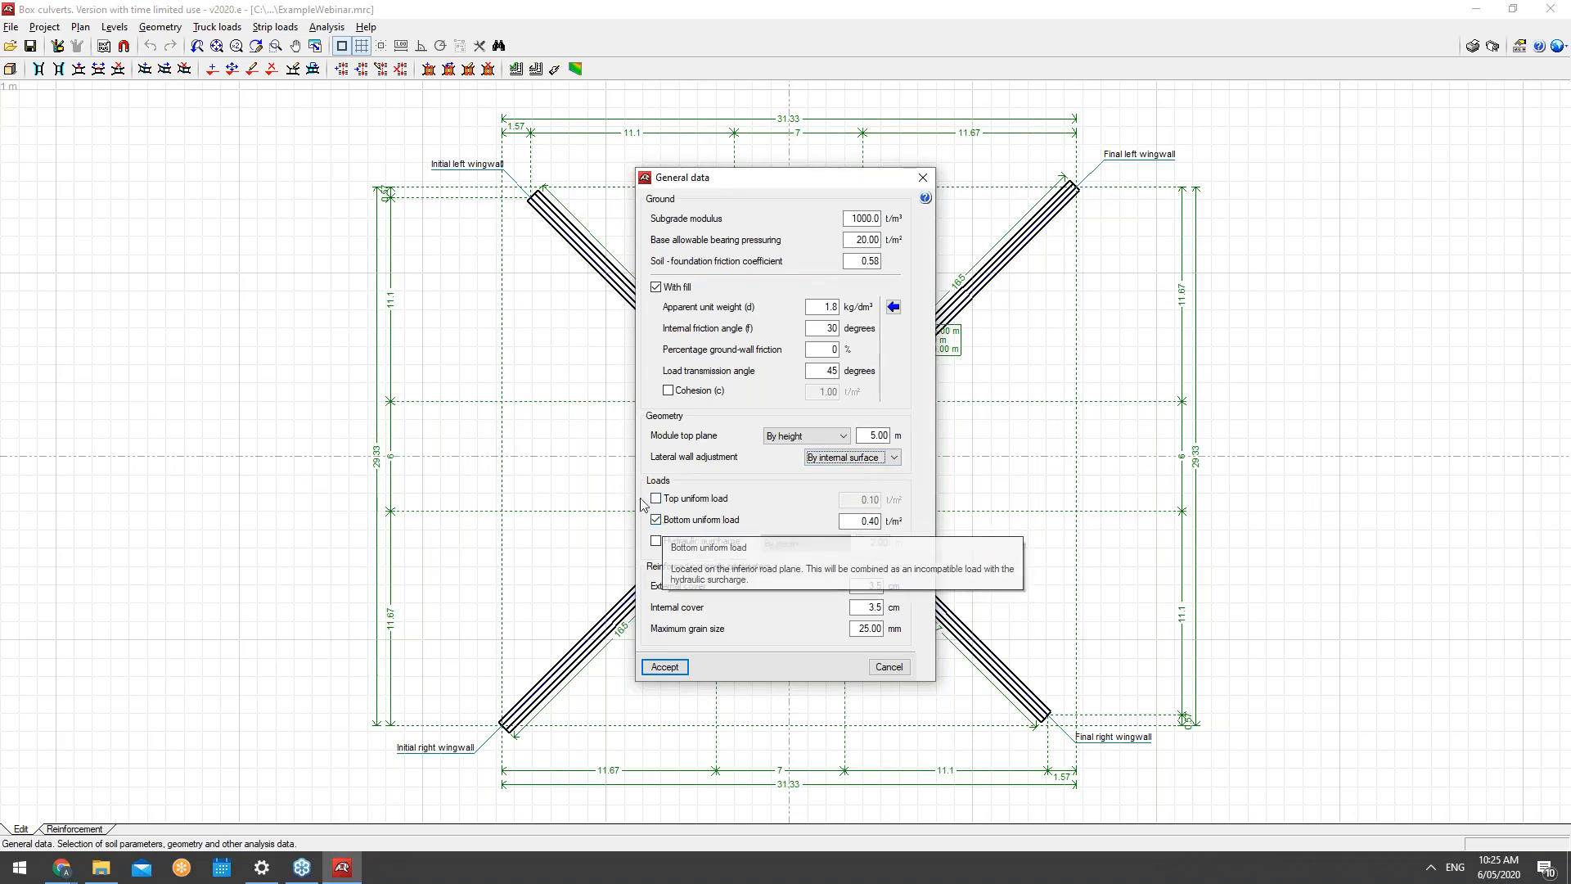
Step: Try out the top uniform load and the hydraulic surcharge by depth, leave both disabled, and accept the general data
click(678, 499)
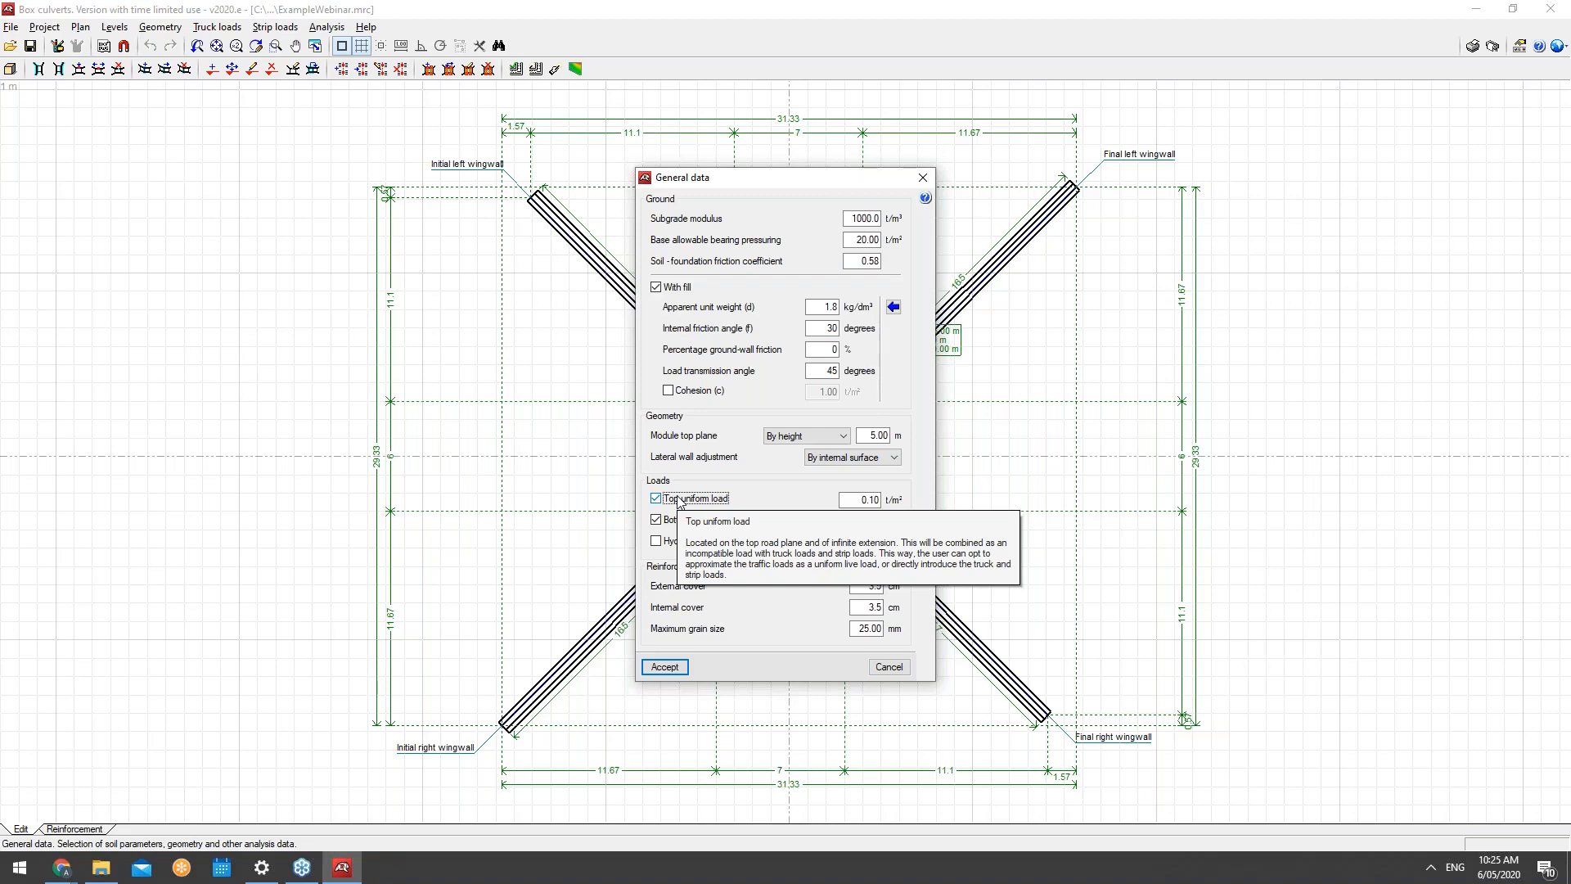
click(678, 501)
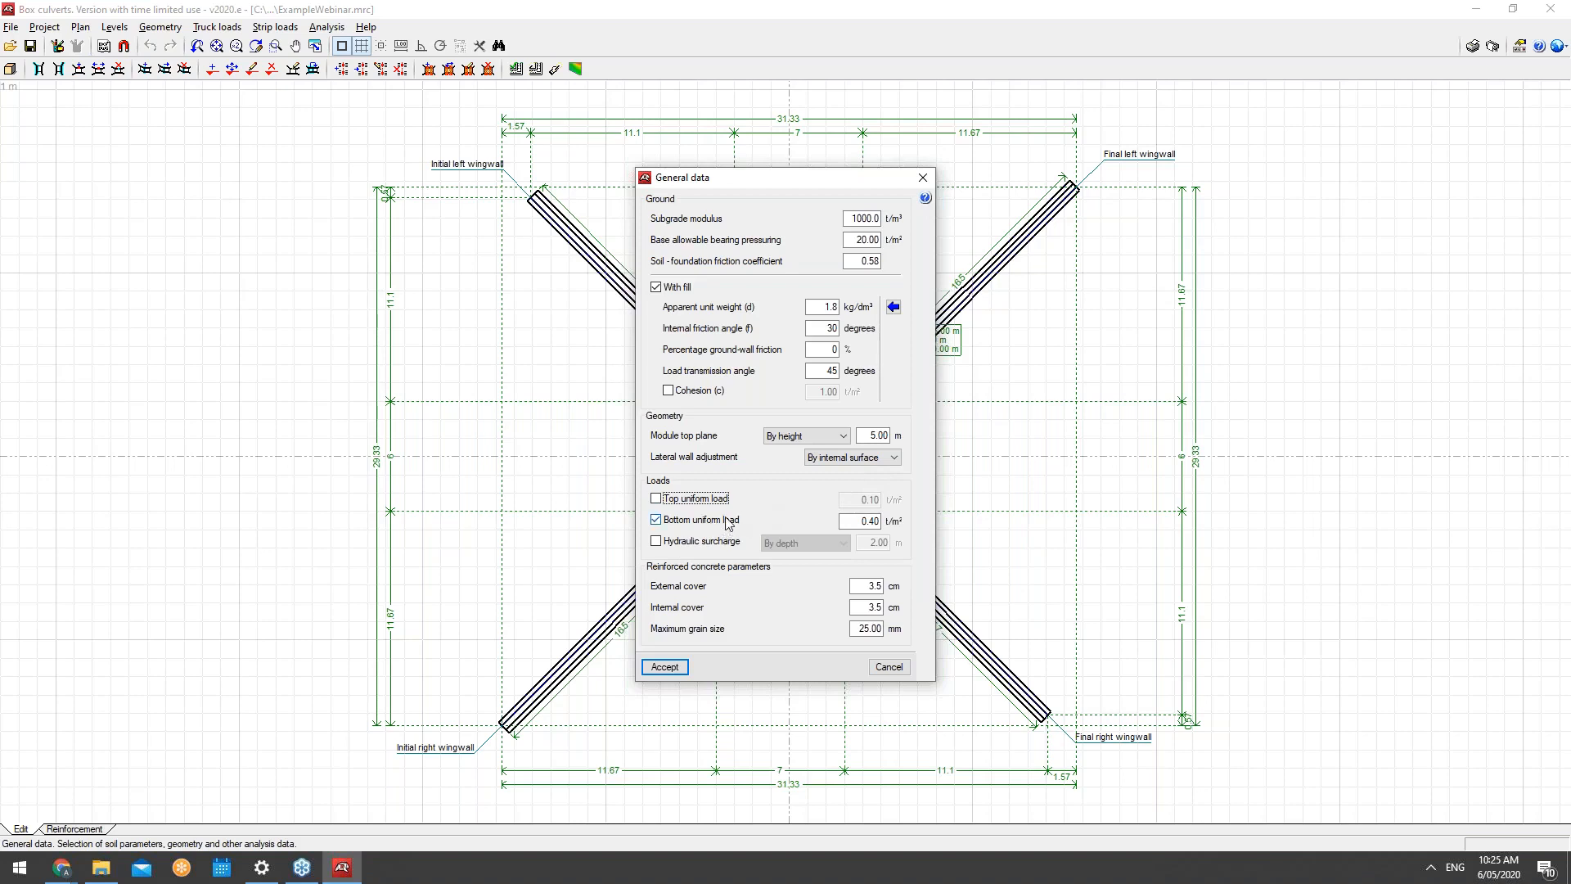
click(720, 542)
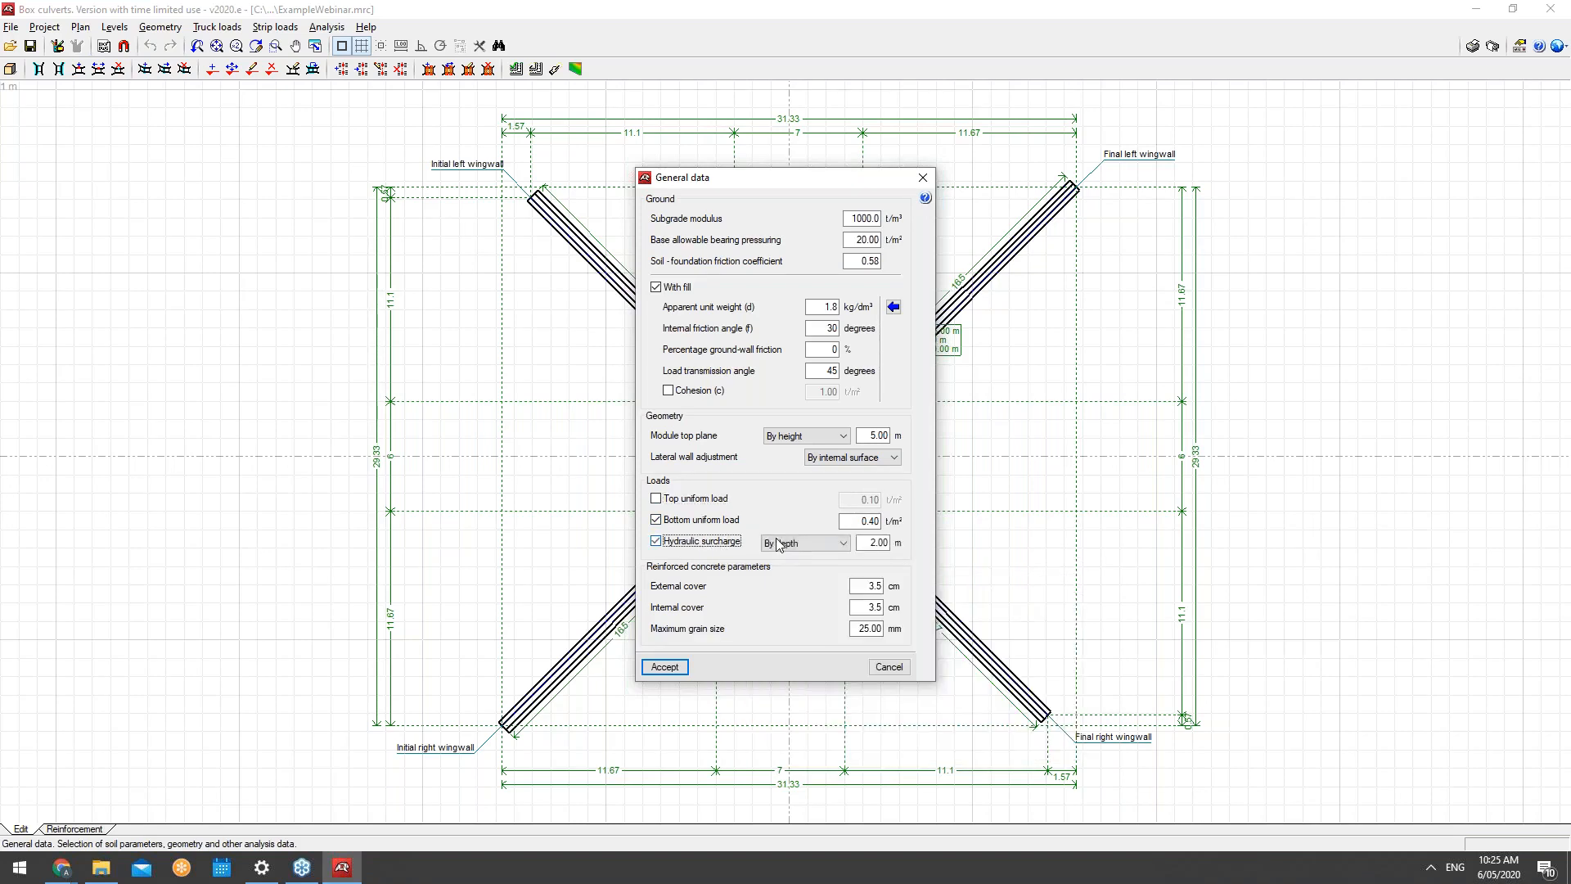
click(819, 544)
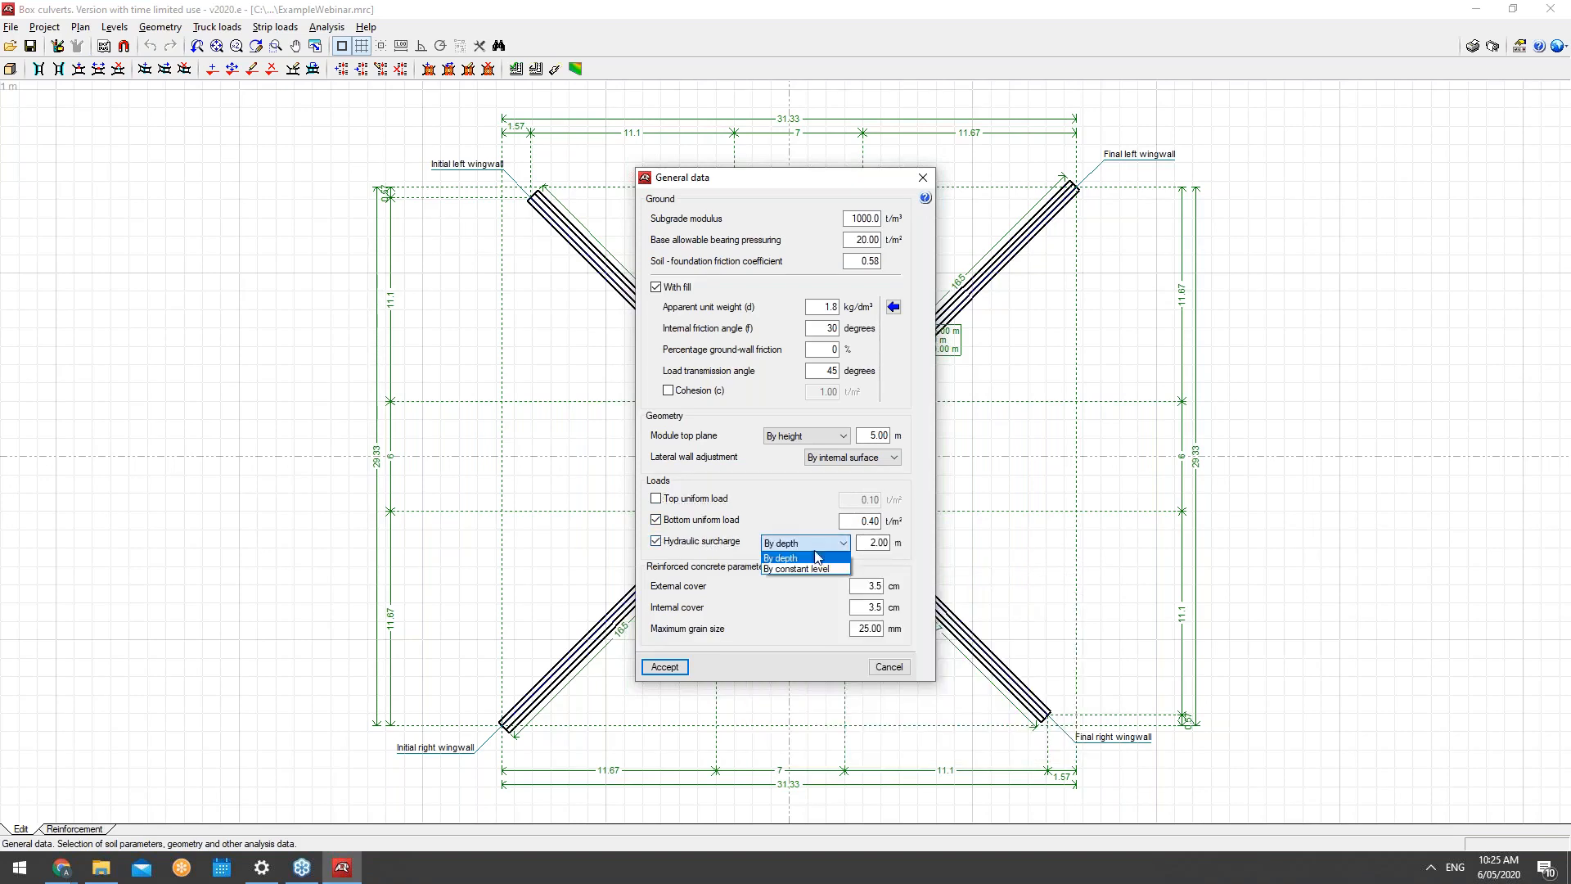
click(822, 557)
click(703, 542)
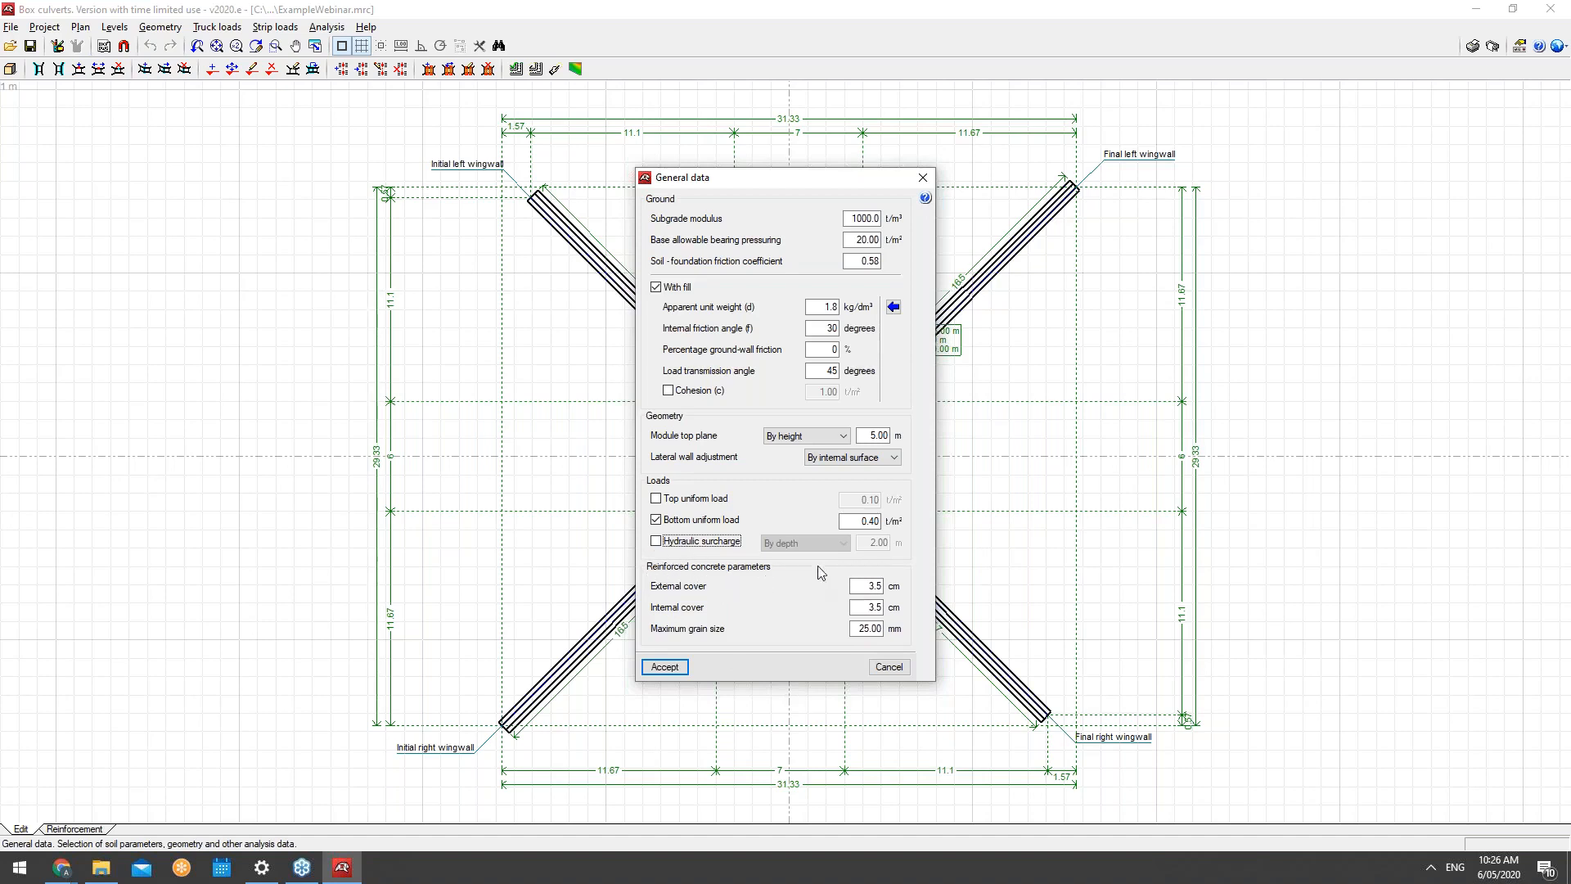
mouse_move(683, 595)
click(665, 667)
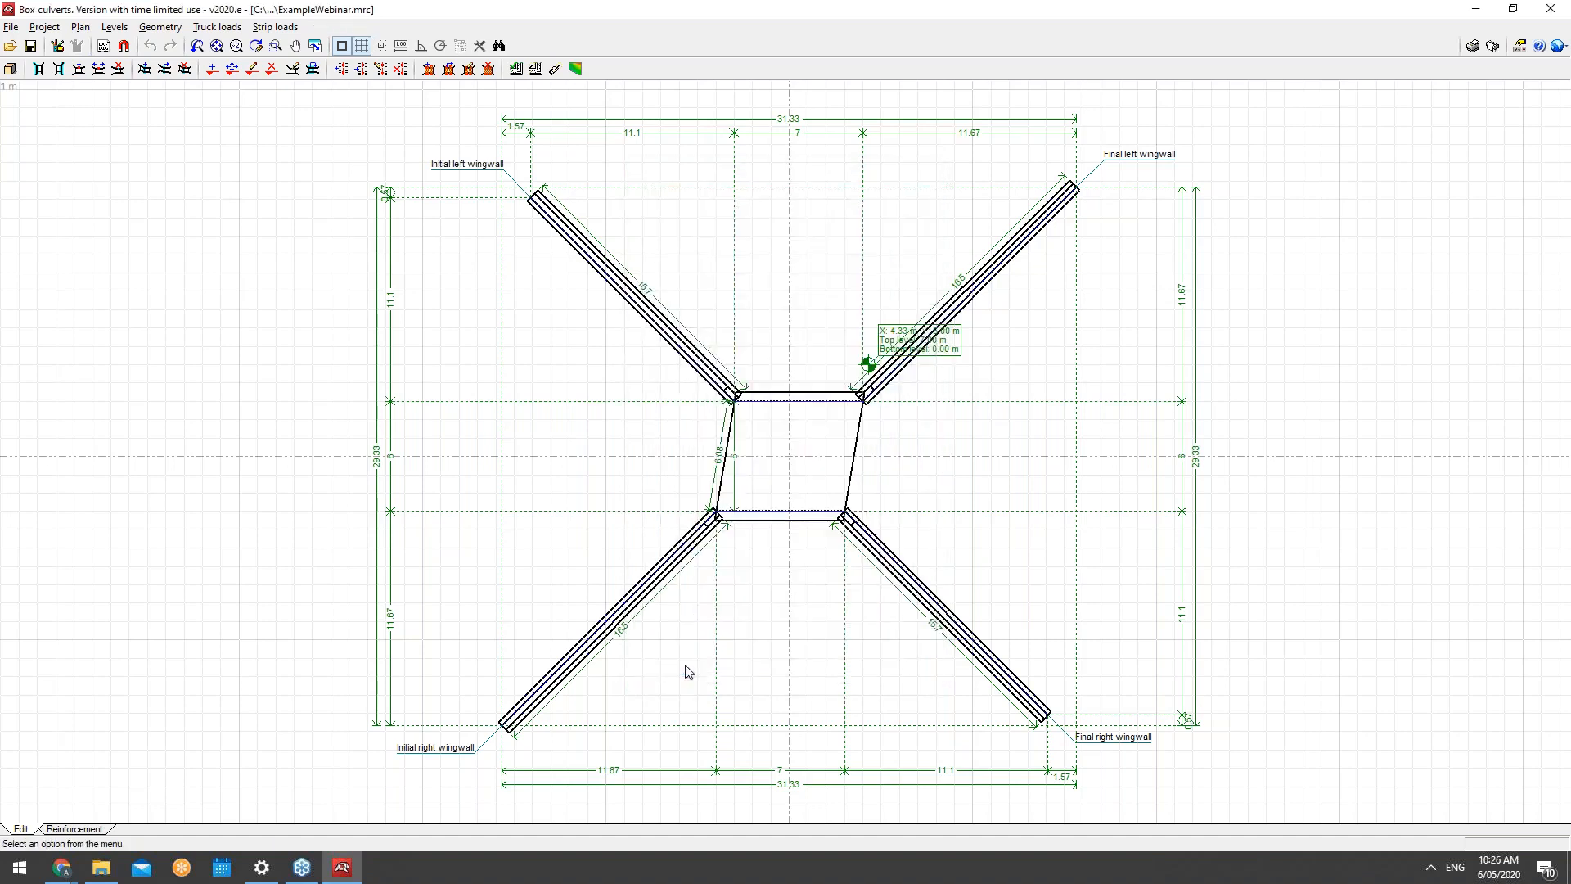
Step: Open the analysis options and review the reinforcement strip length methods, keeping Analysed by geometric disposition
click(66, 47)
click(82, 86)
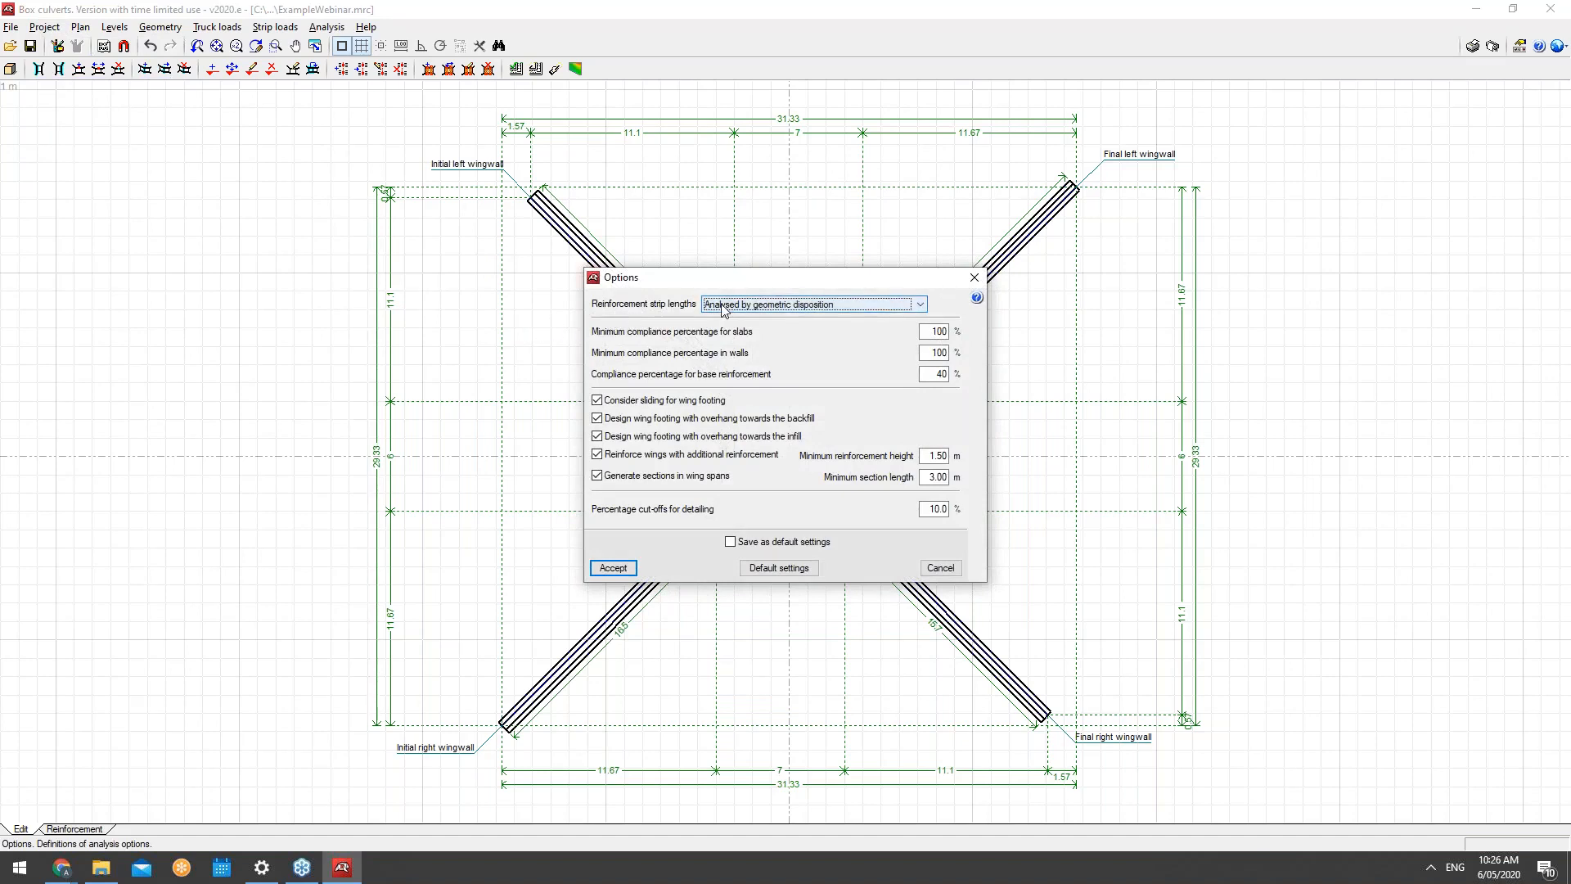
click(806, 310)
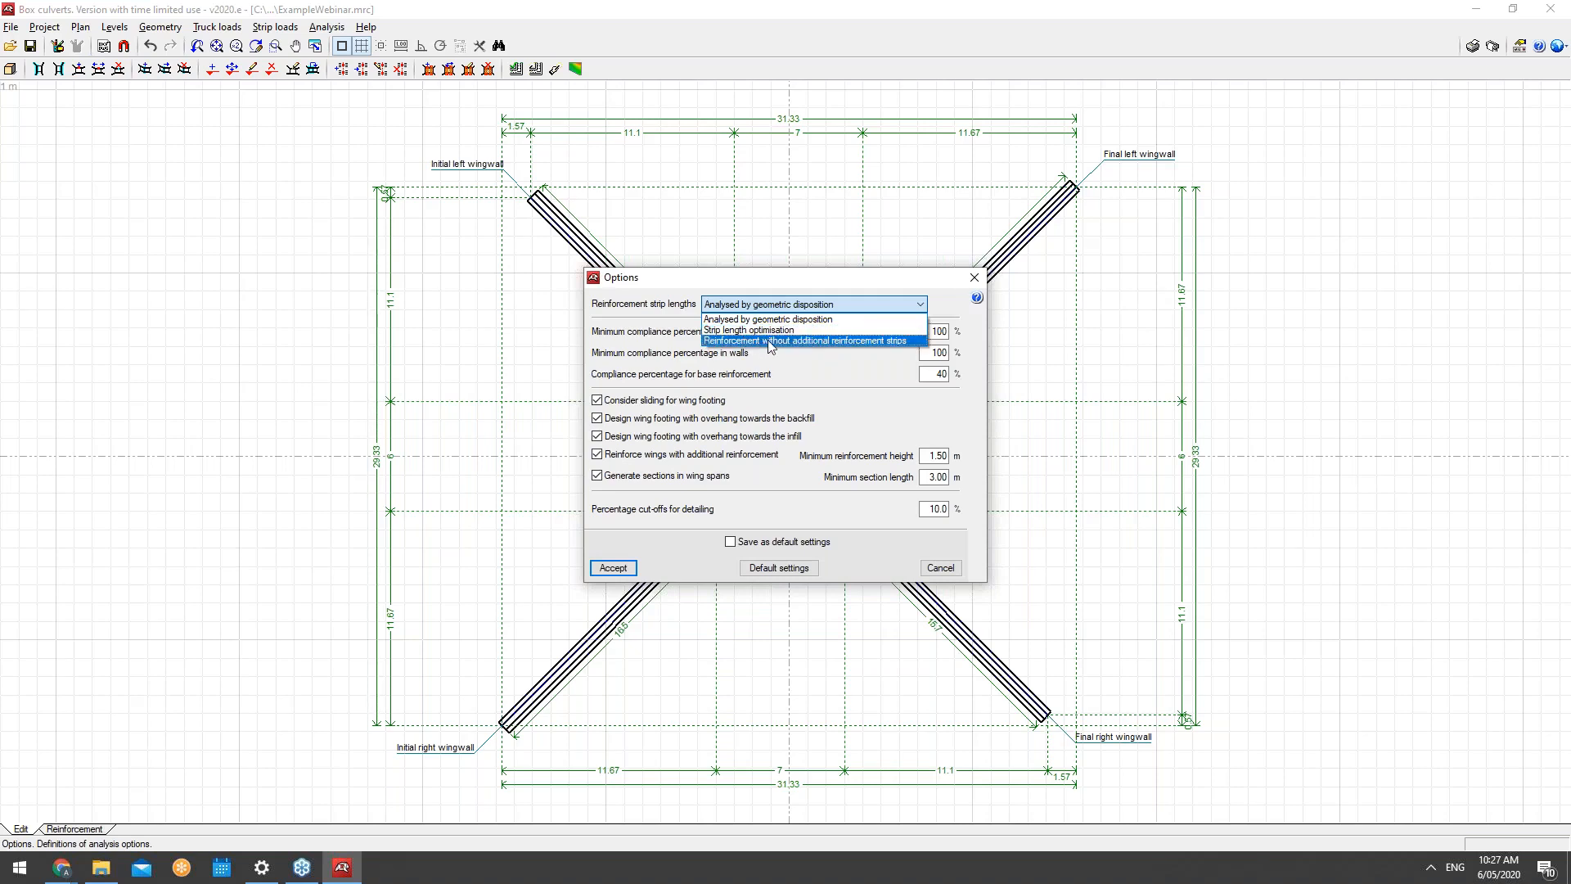
click(904, 307)
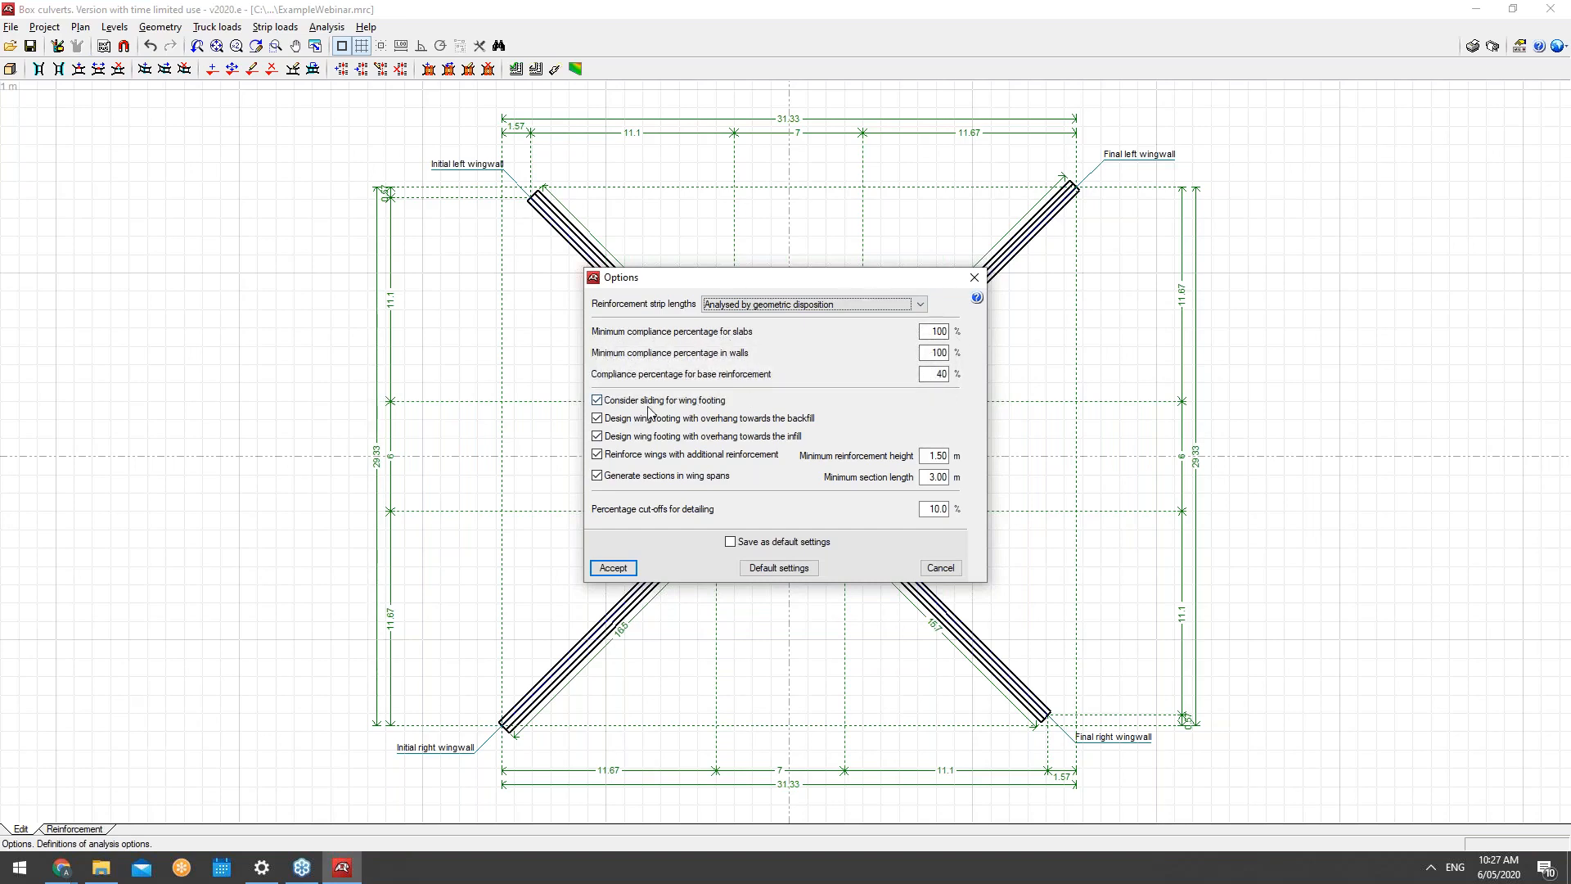
Step: Keep section generation in wing spans enabled, leave saving as default settings off, and accept the analysis options
mouse_move(614, 407)
click(693, 478)
click(694, 480)
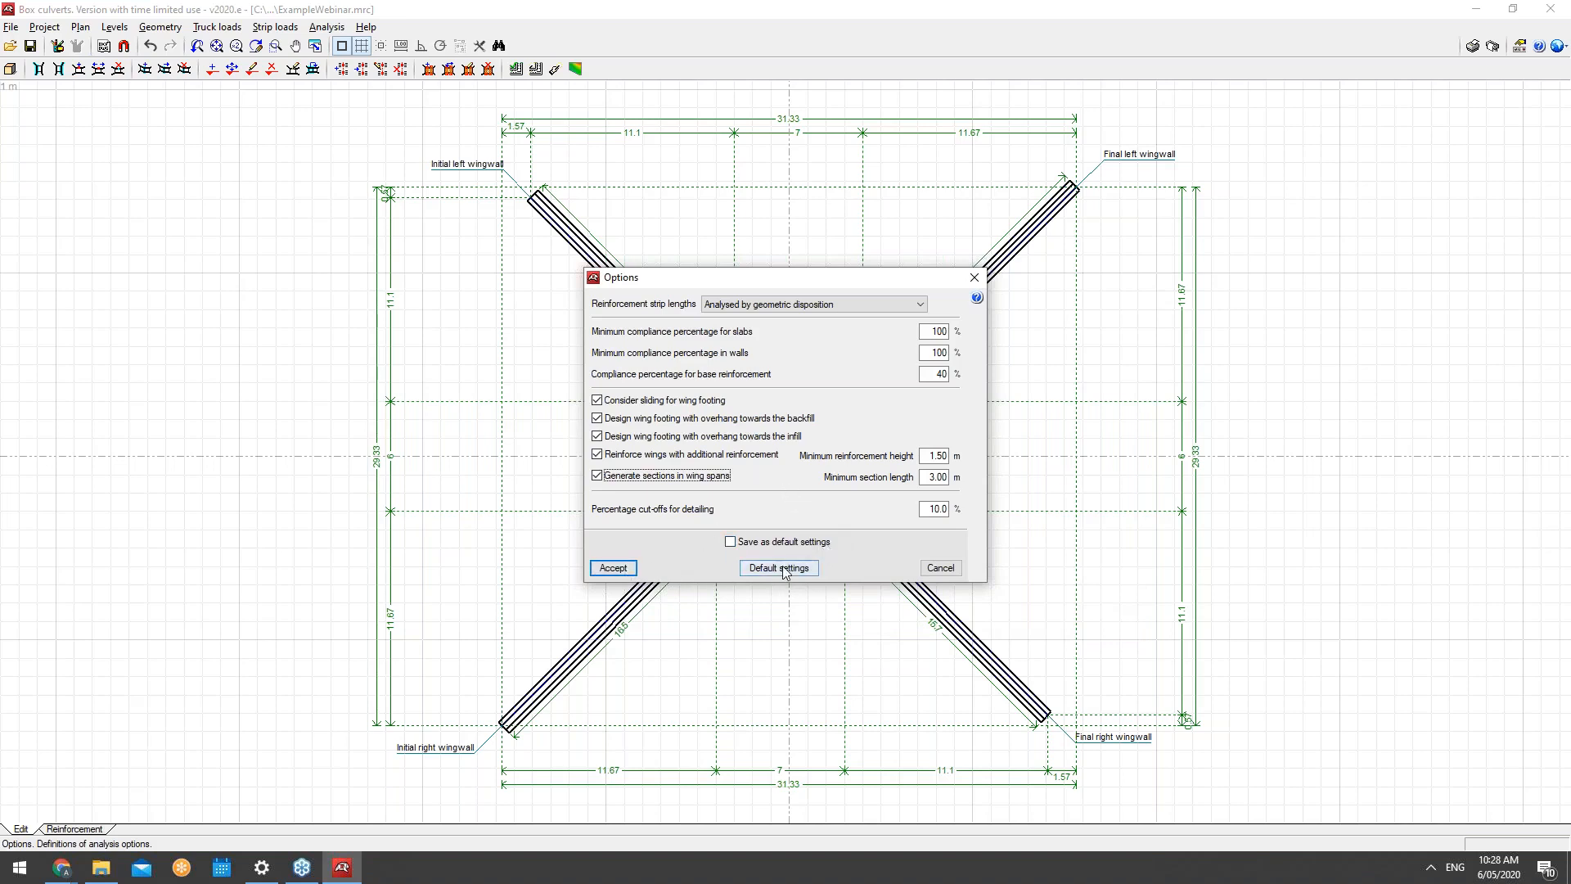
click(760, 541)
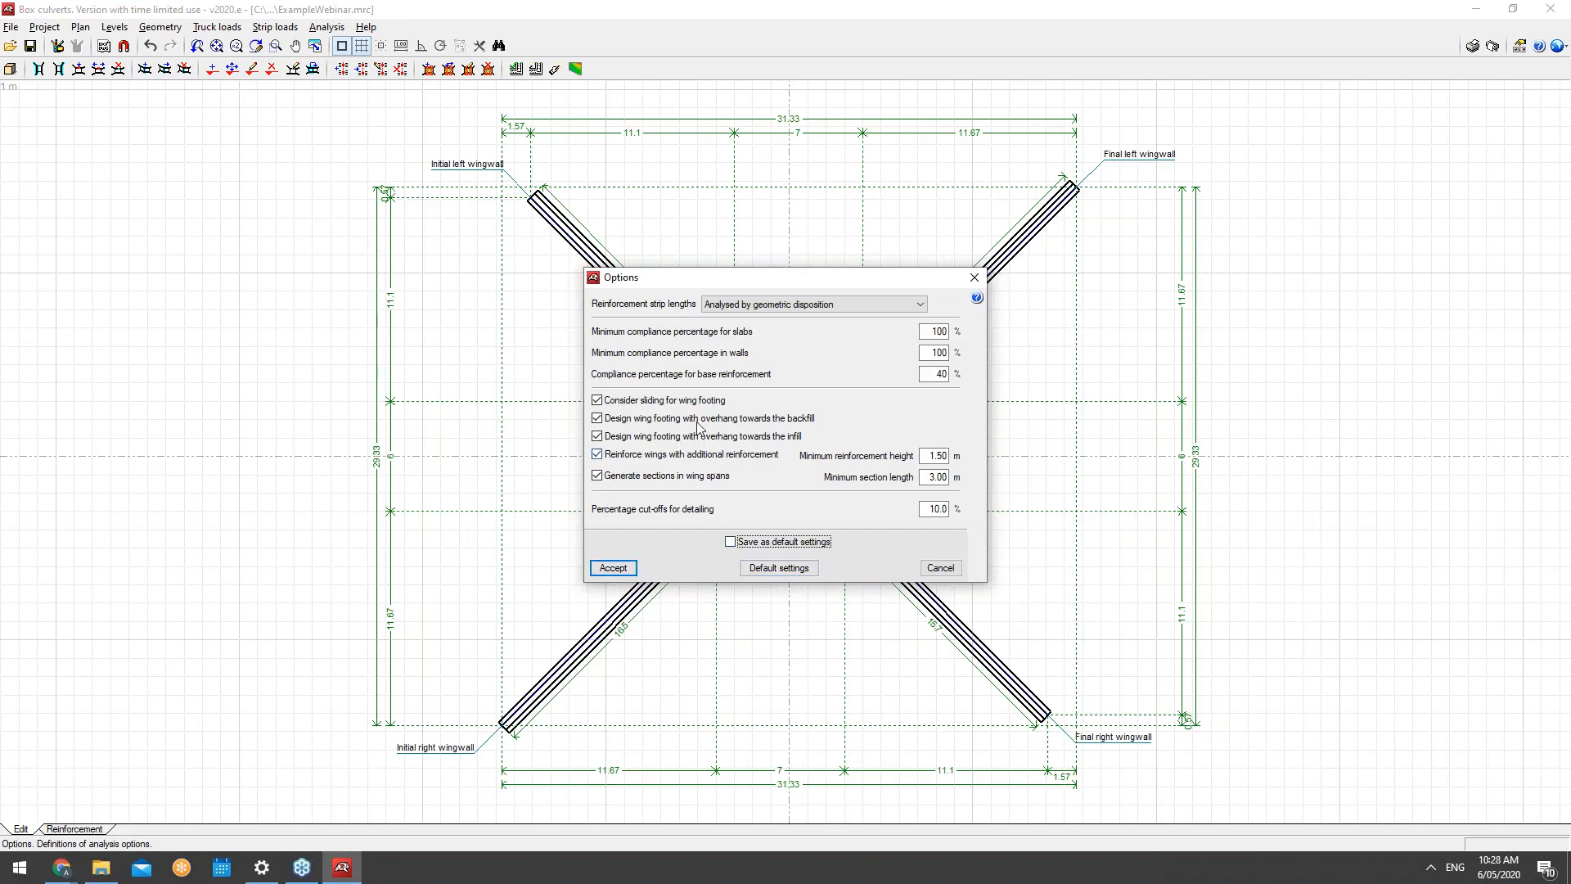
click(613, 568)
Step: Open the reinforcement tables, examine the admissible diameters and spacings for the modules, and cancel that table
click(45, 26)
click(93, 106)
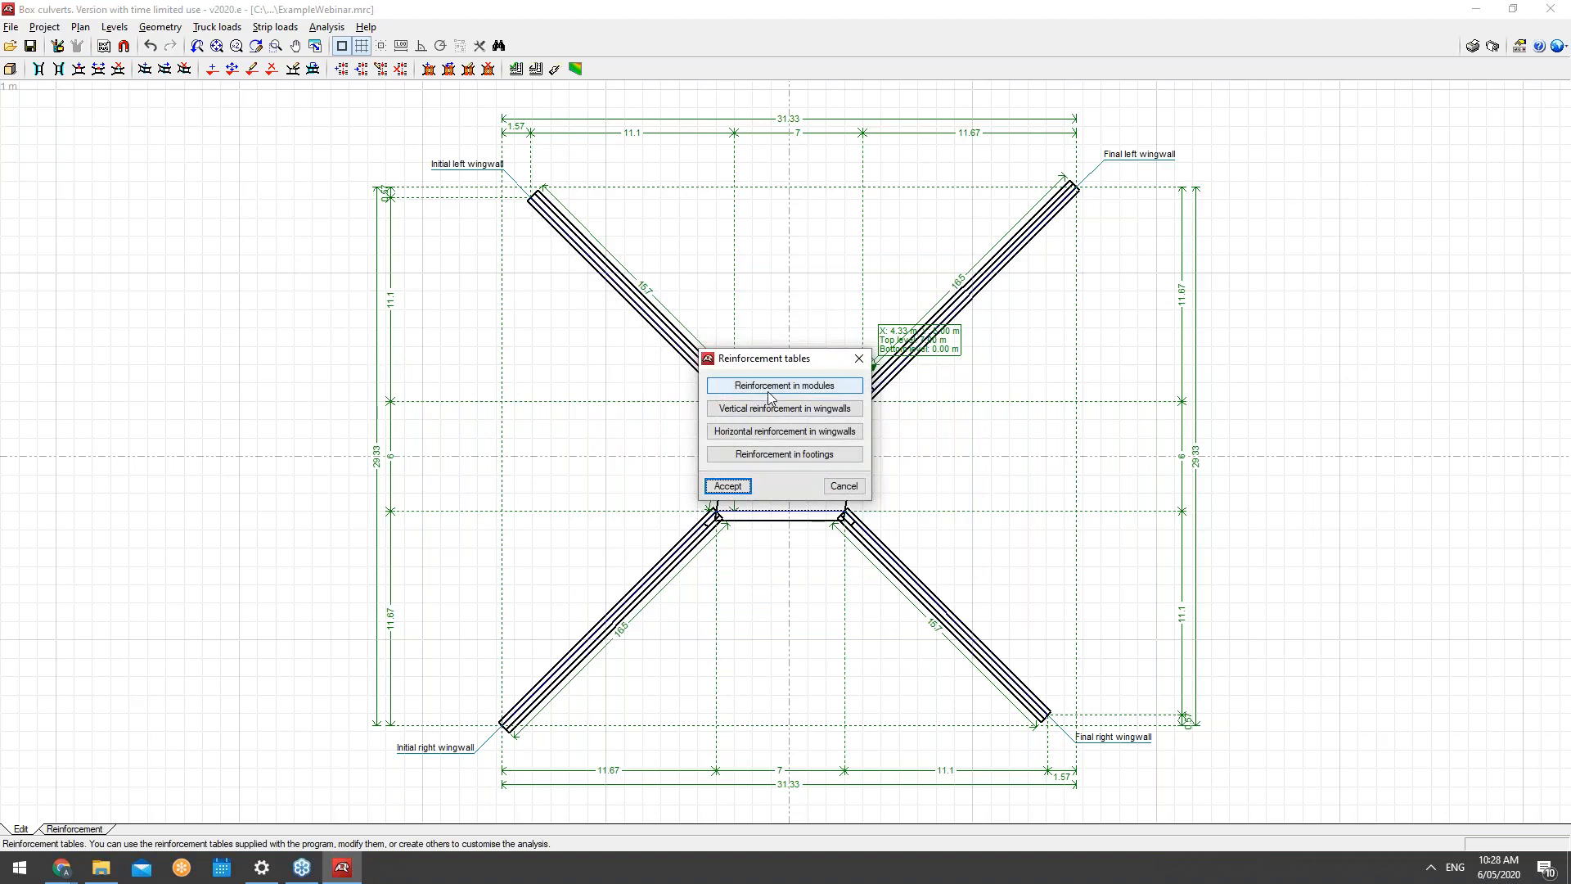
click(773, 393)
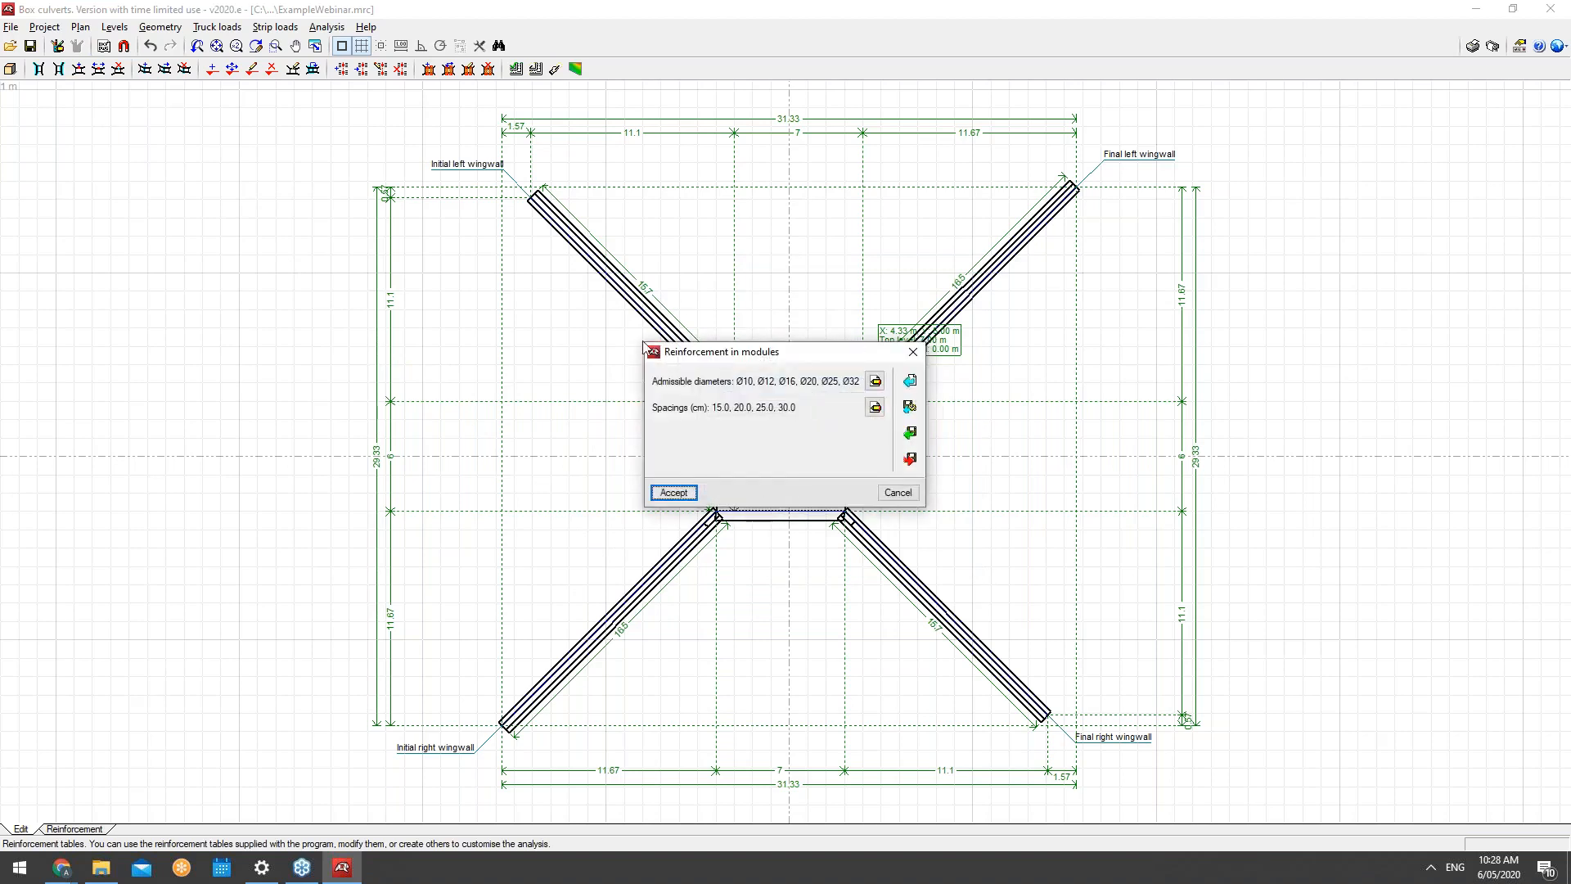
drag(750, 357, 458, 276)
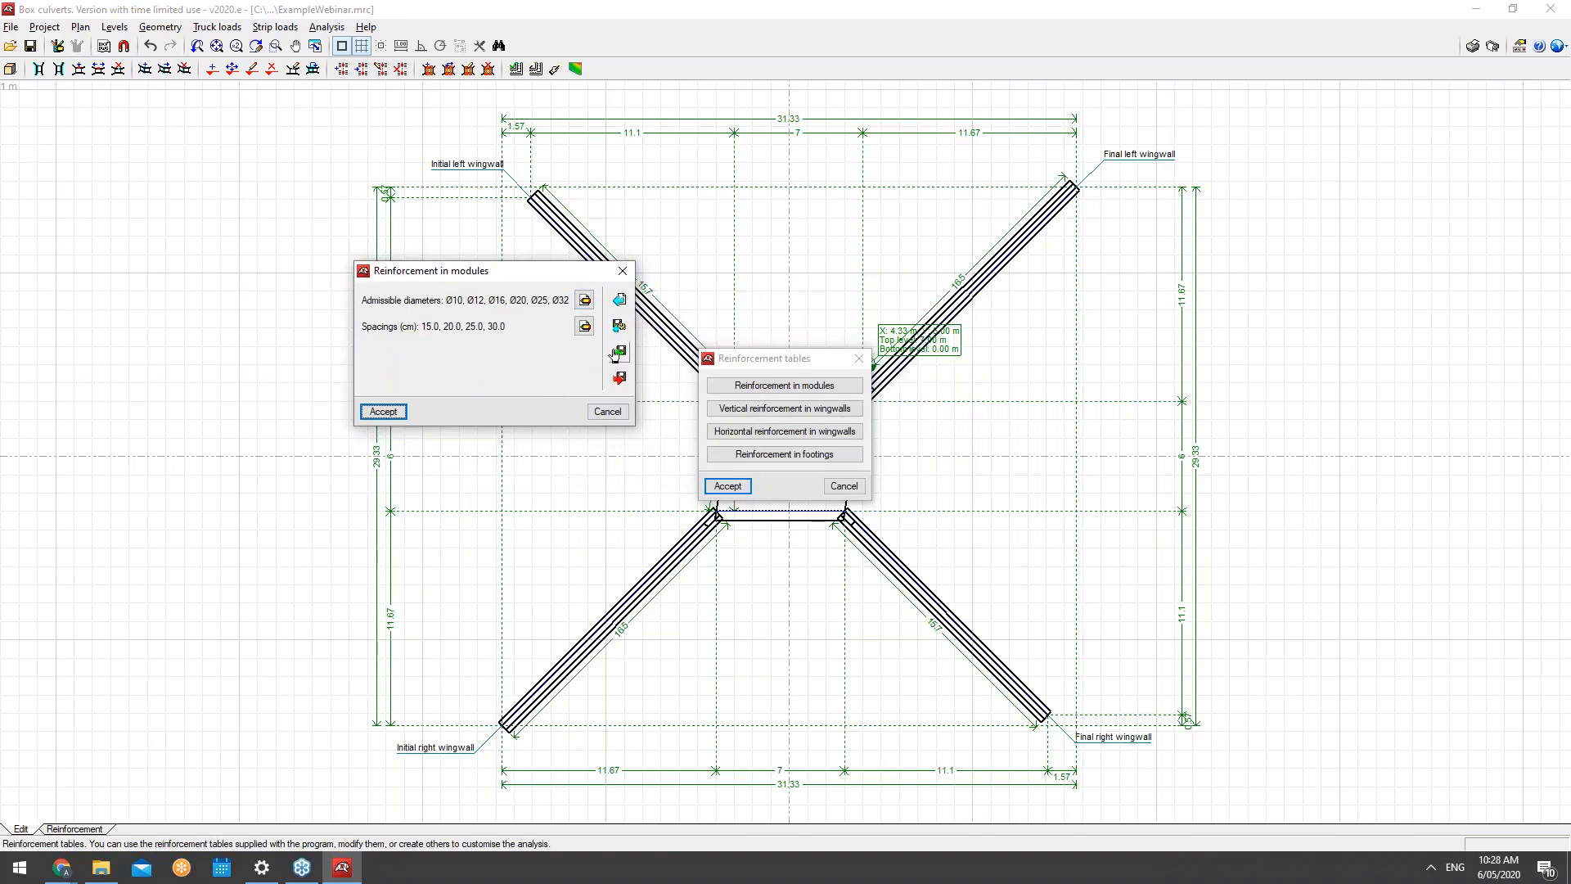
click(824, 537)
click(607, 411)
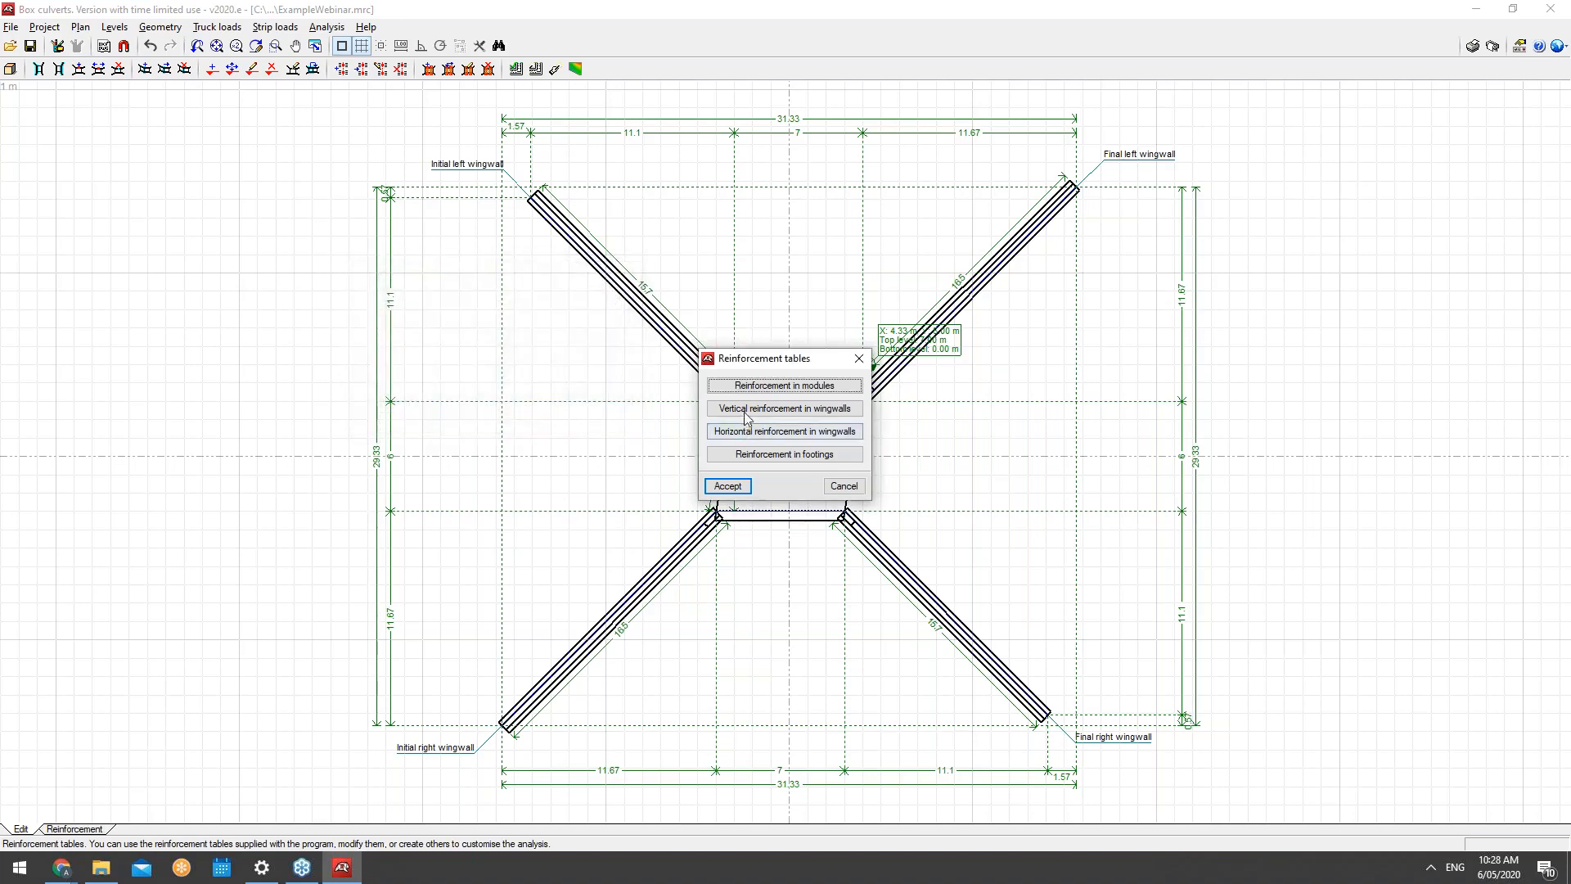
Step: Review the admissible bar diameters for reinforcement in modules and accept the list
drag(753, 350, 468, 312)
click(590, 341)
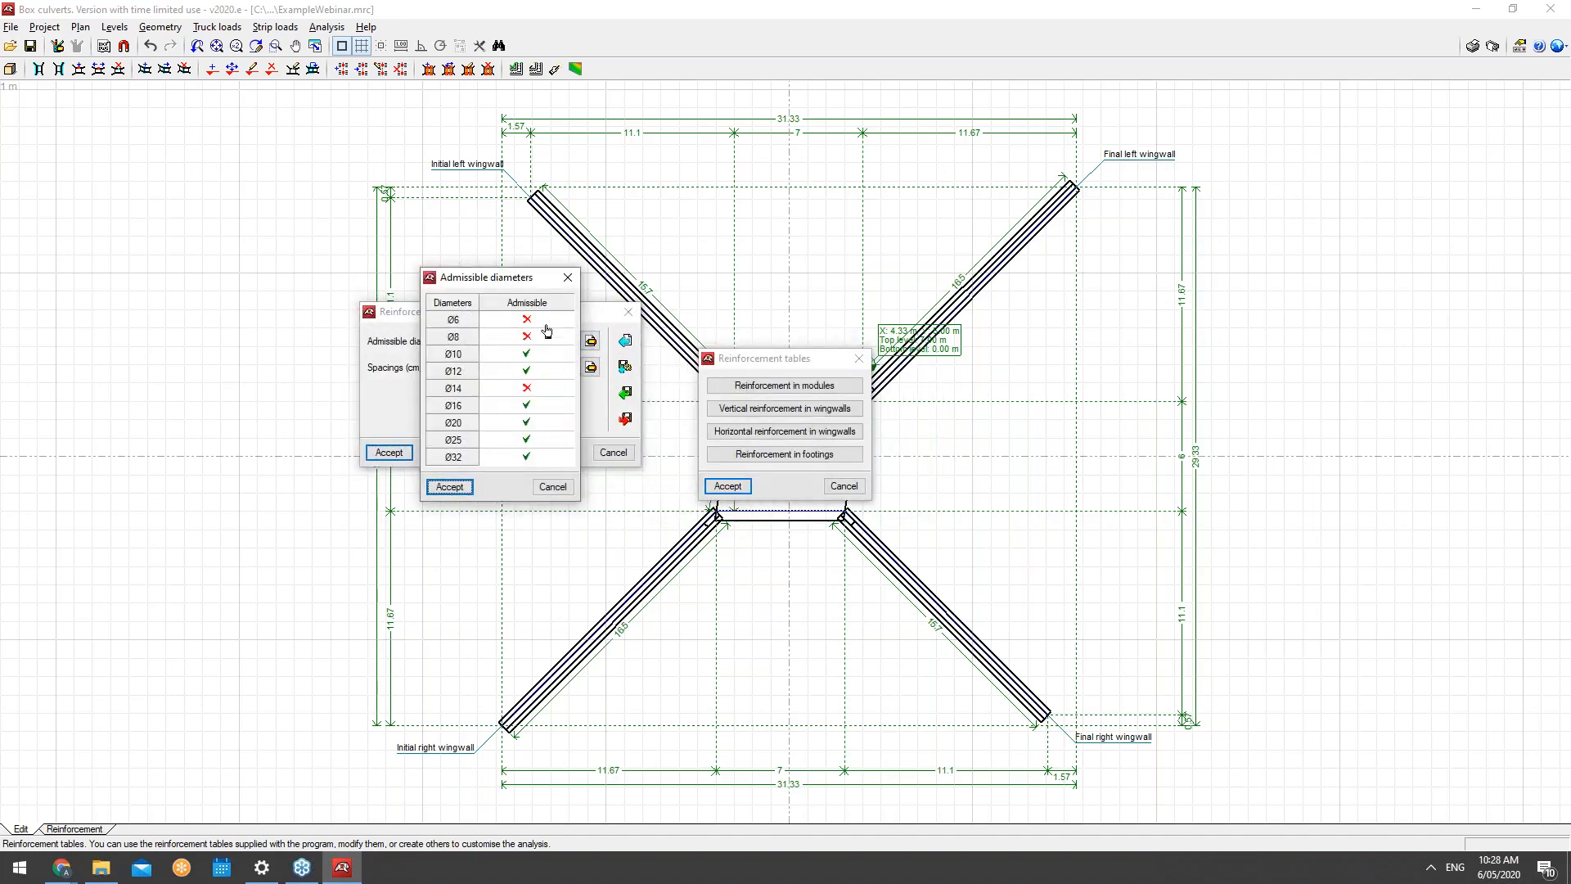
click(538, 374)
click(450, 487)
Step: Try to add a 45 cm spacing to the modules table, remove the extra row and accept the spacings
click(590, 368)
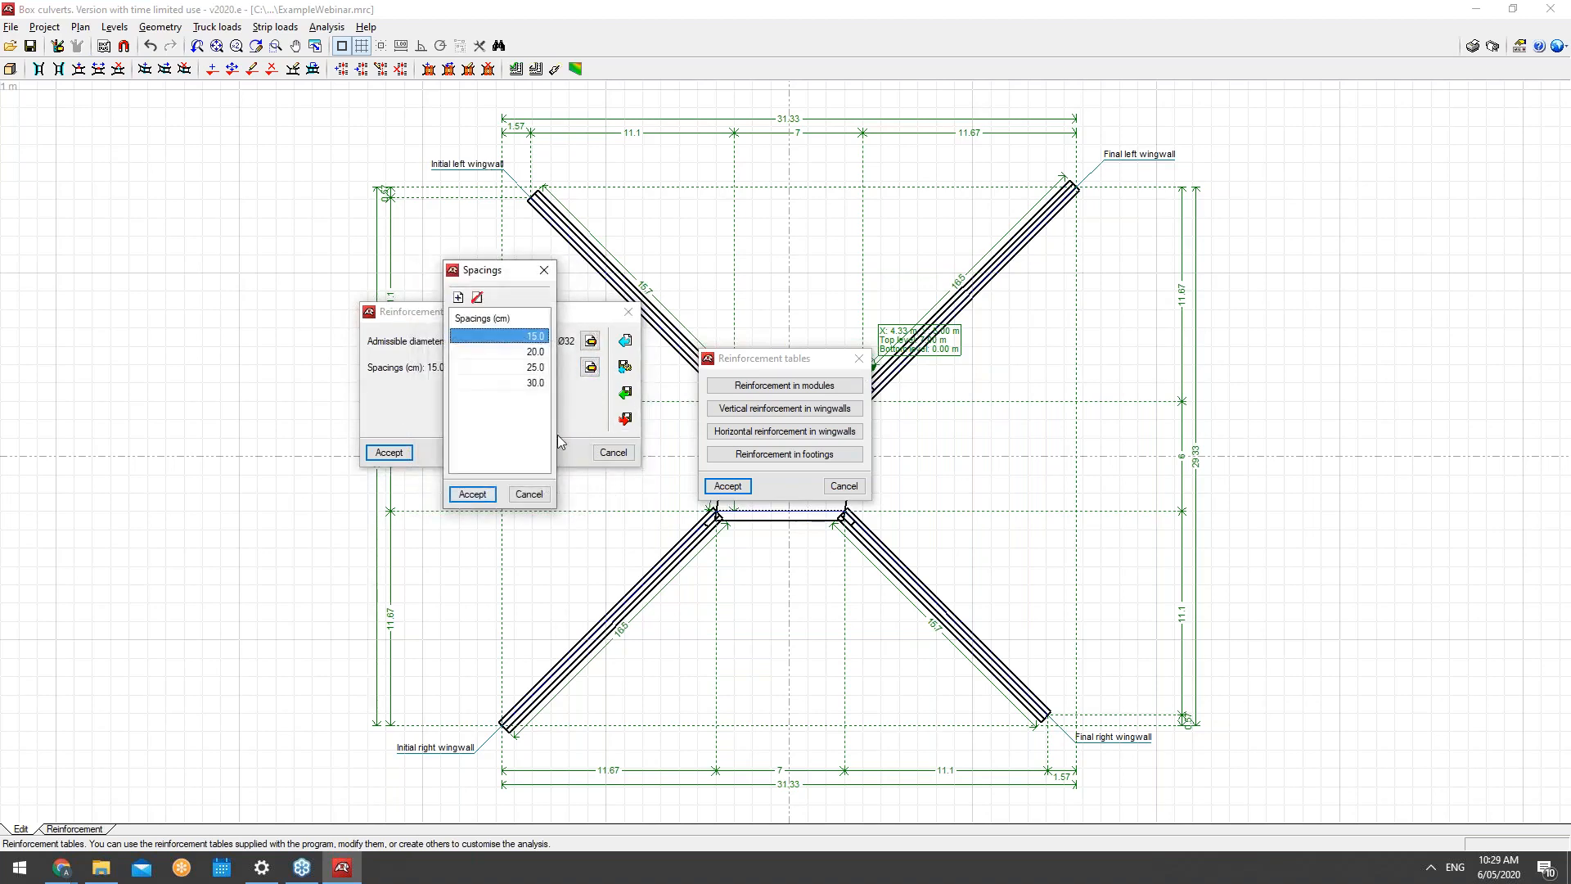
click(458, 298)
text(45)
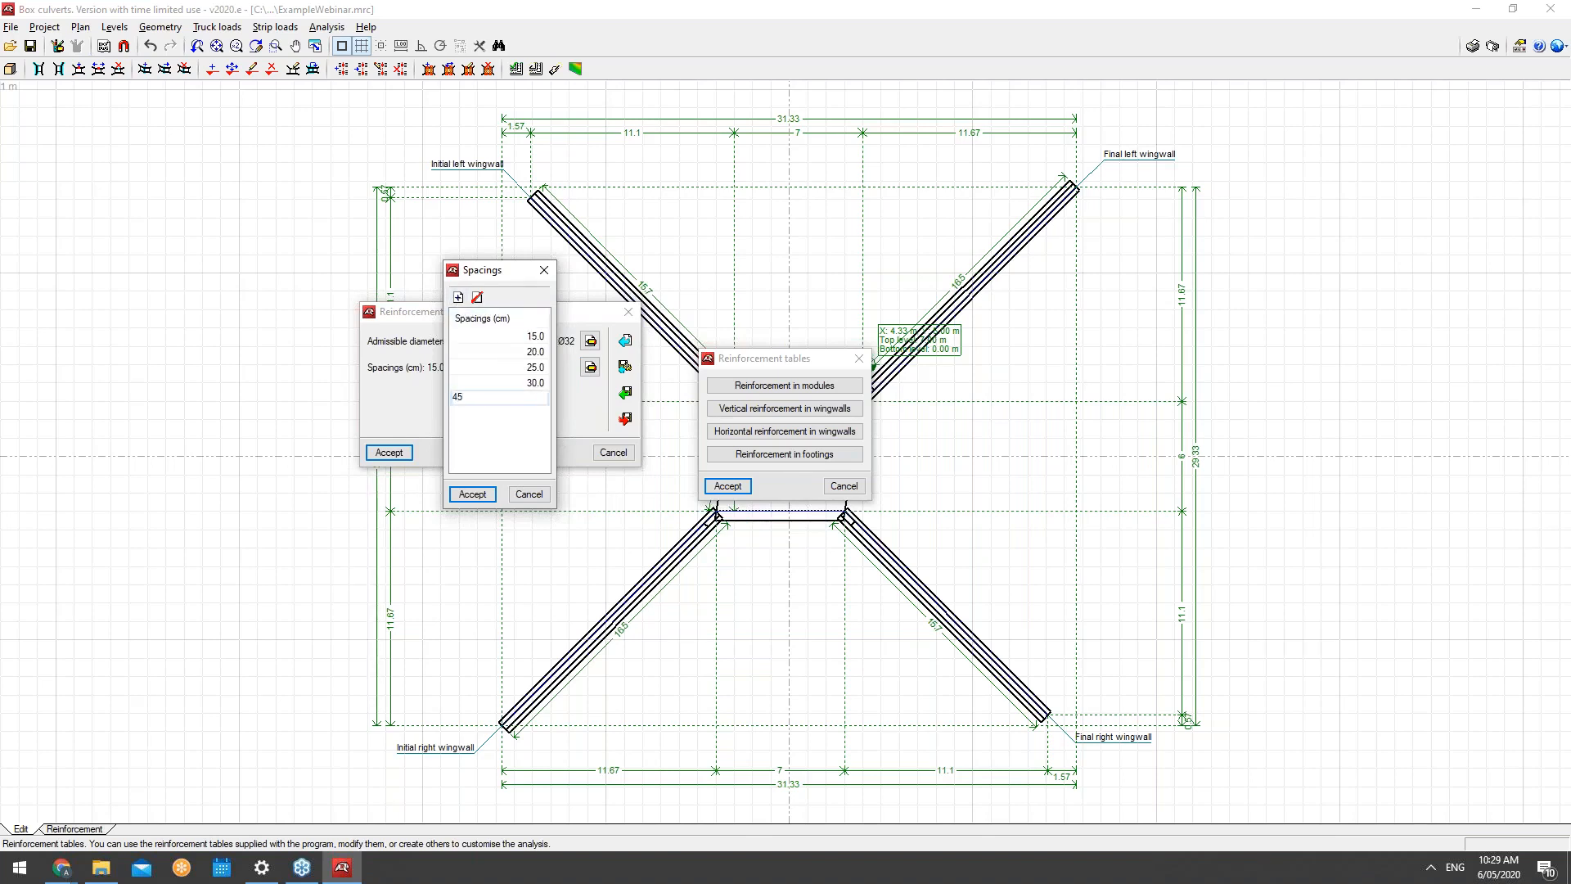
key(Return)
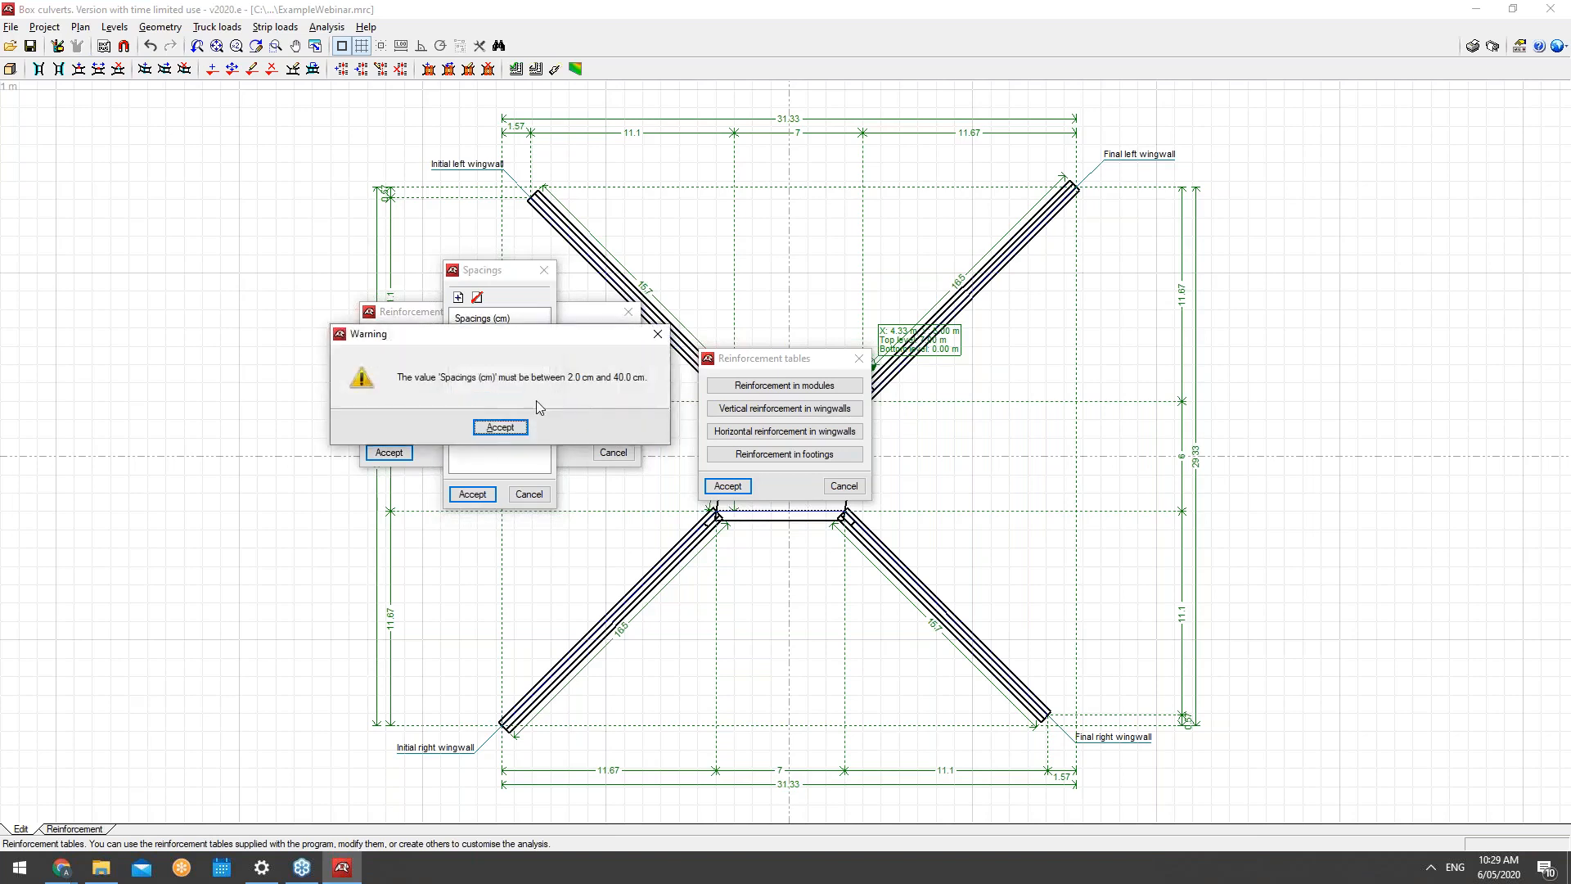
click(657, 342)
click(525, 399)
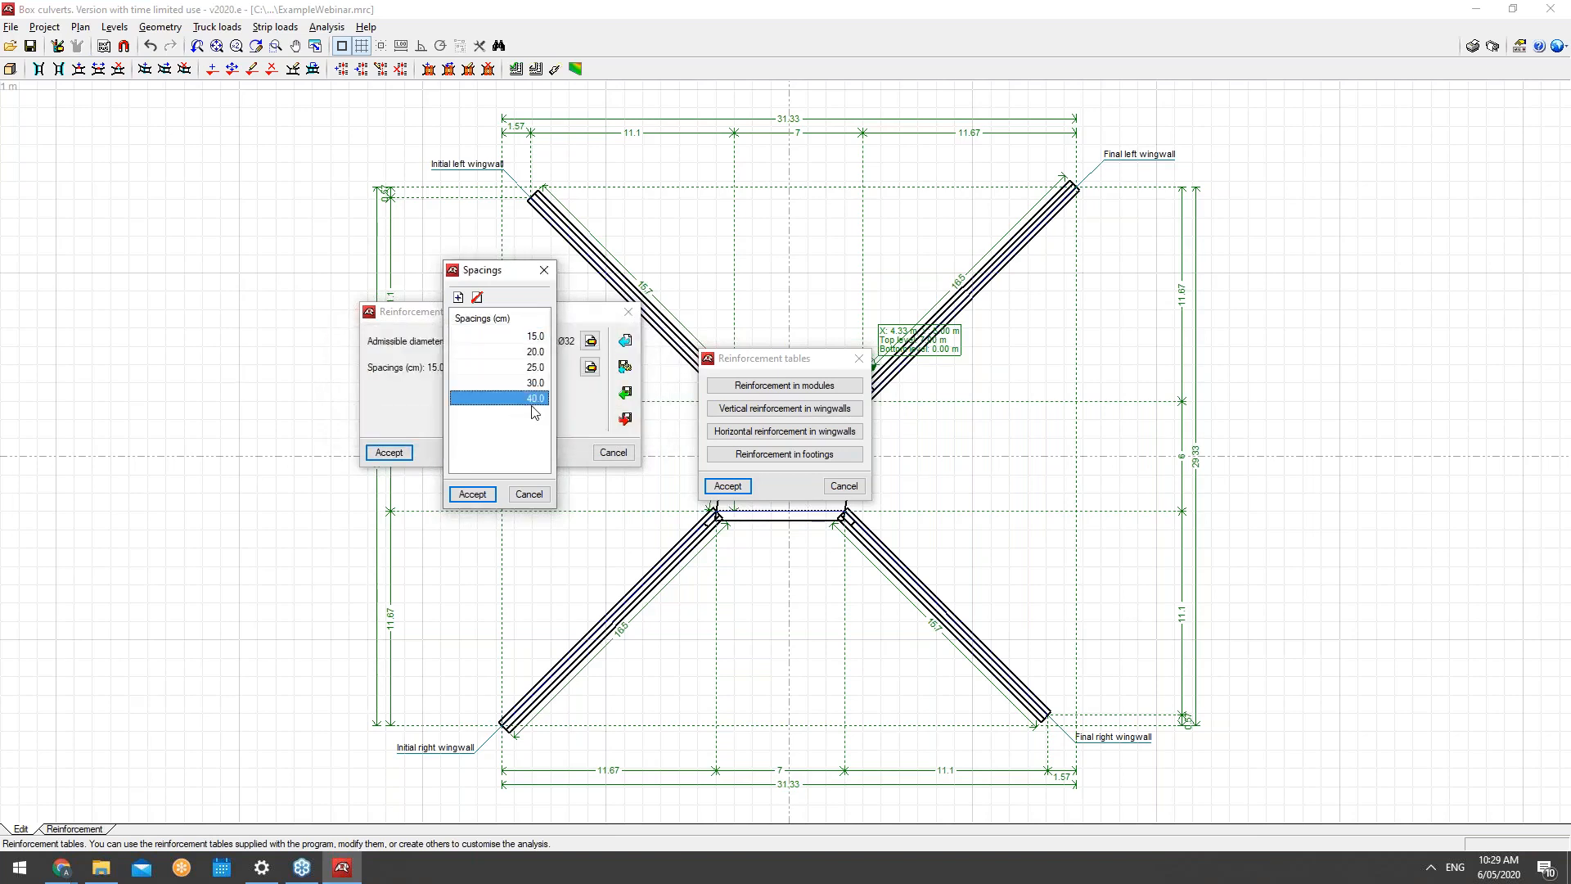
click(532, 404)
click(532, 419)
click(506, 422)
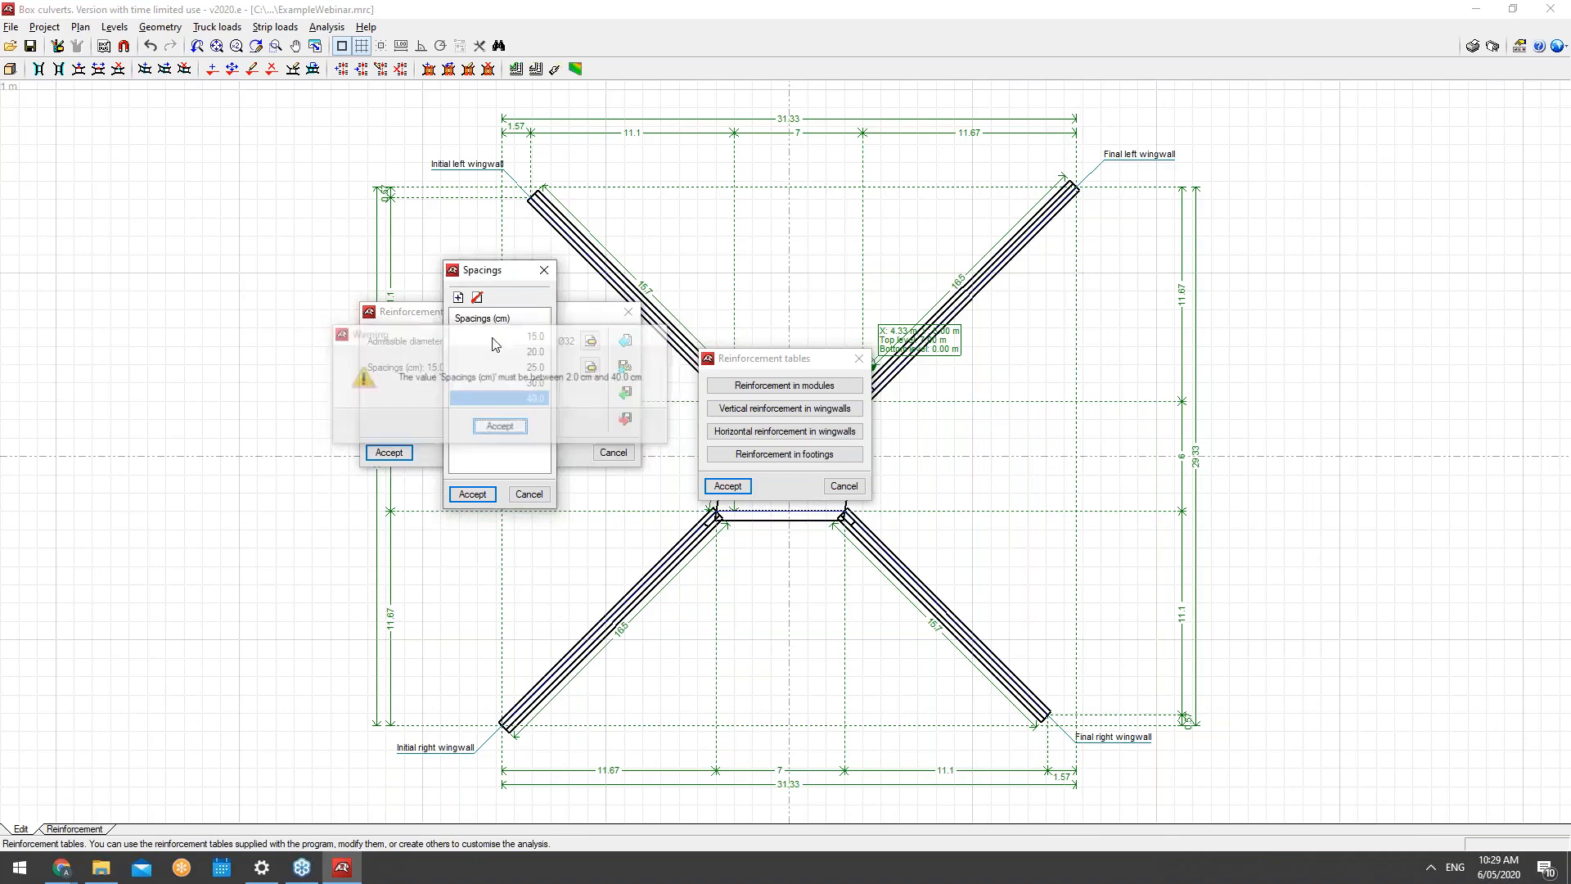
click(477, 298)
click(472, 495)
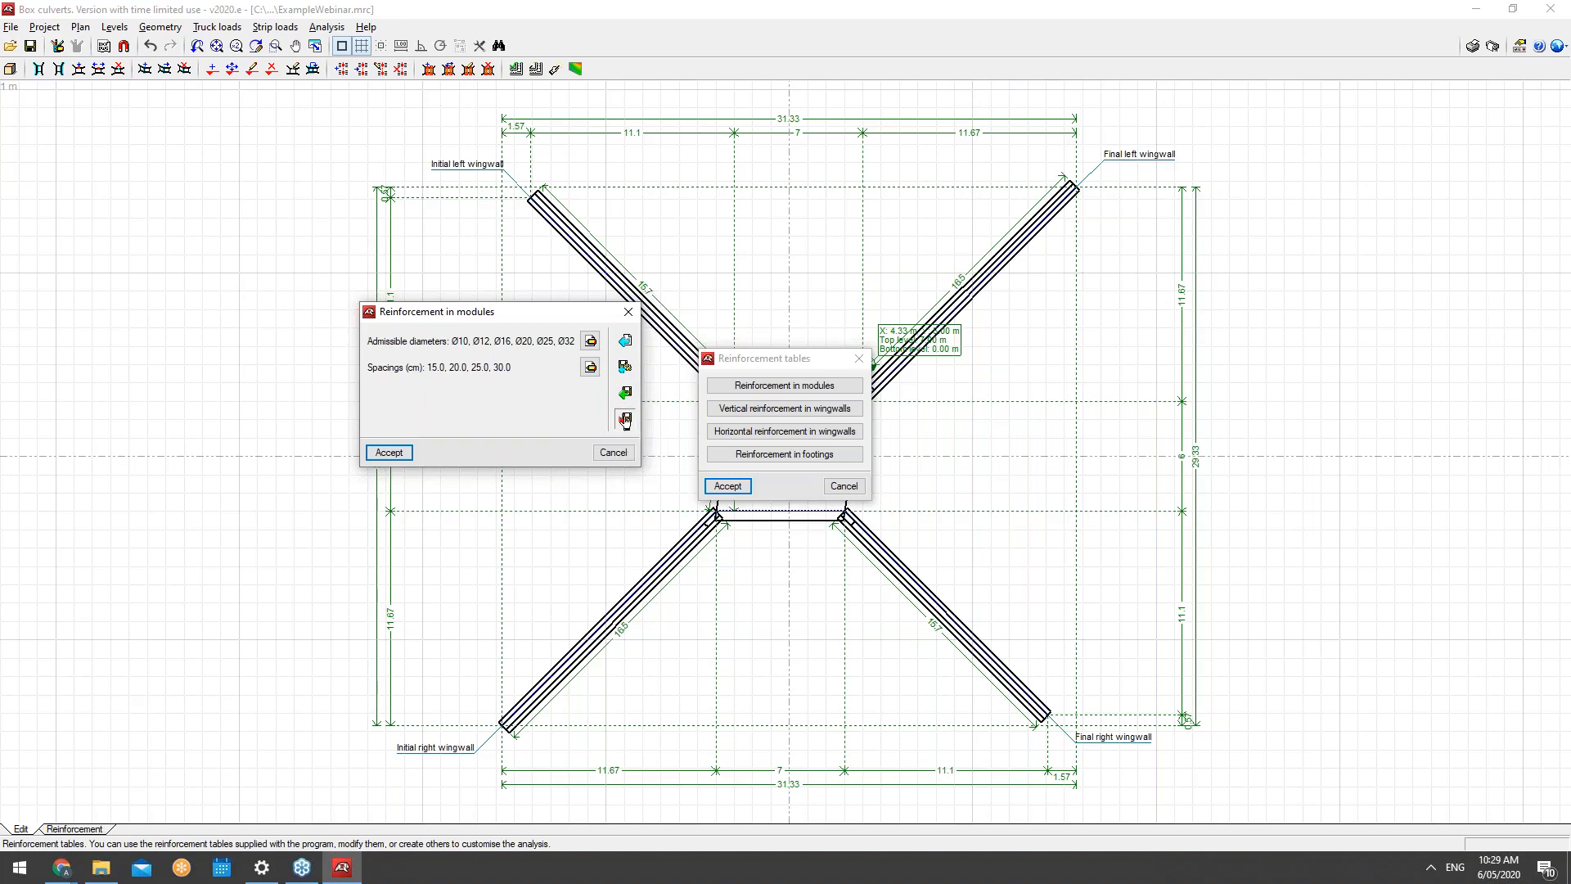
Step: Look at the export and import options for the modules reinforcement table and cancel both
click(625, 420)
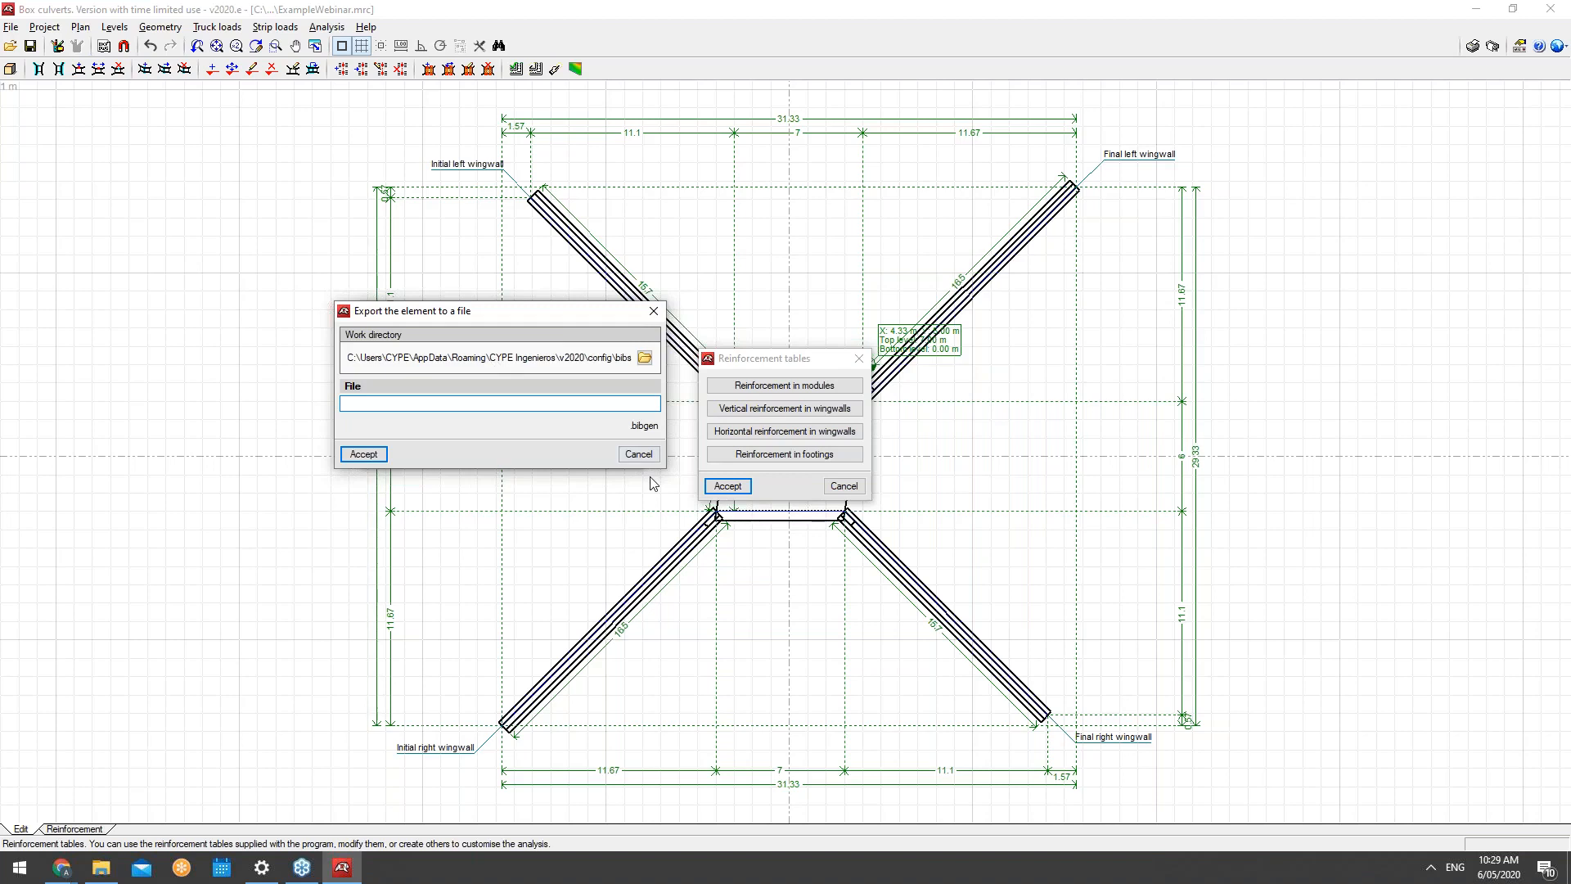
click(638, 454)
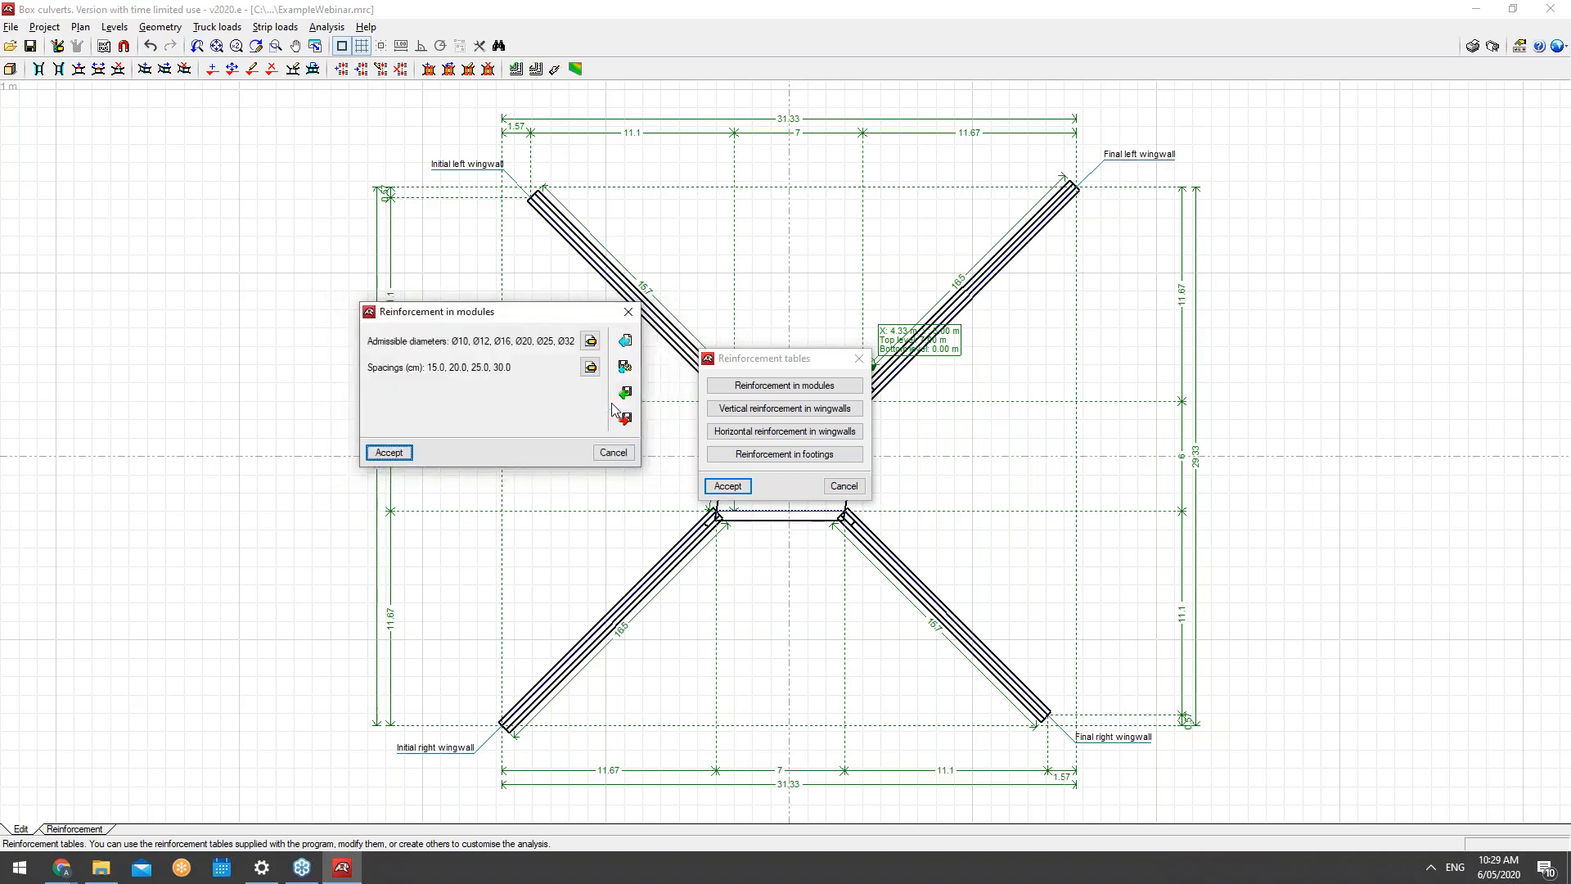
click(642, 385)
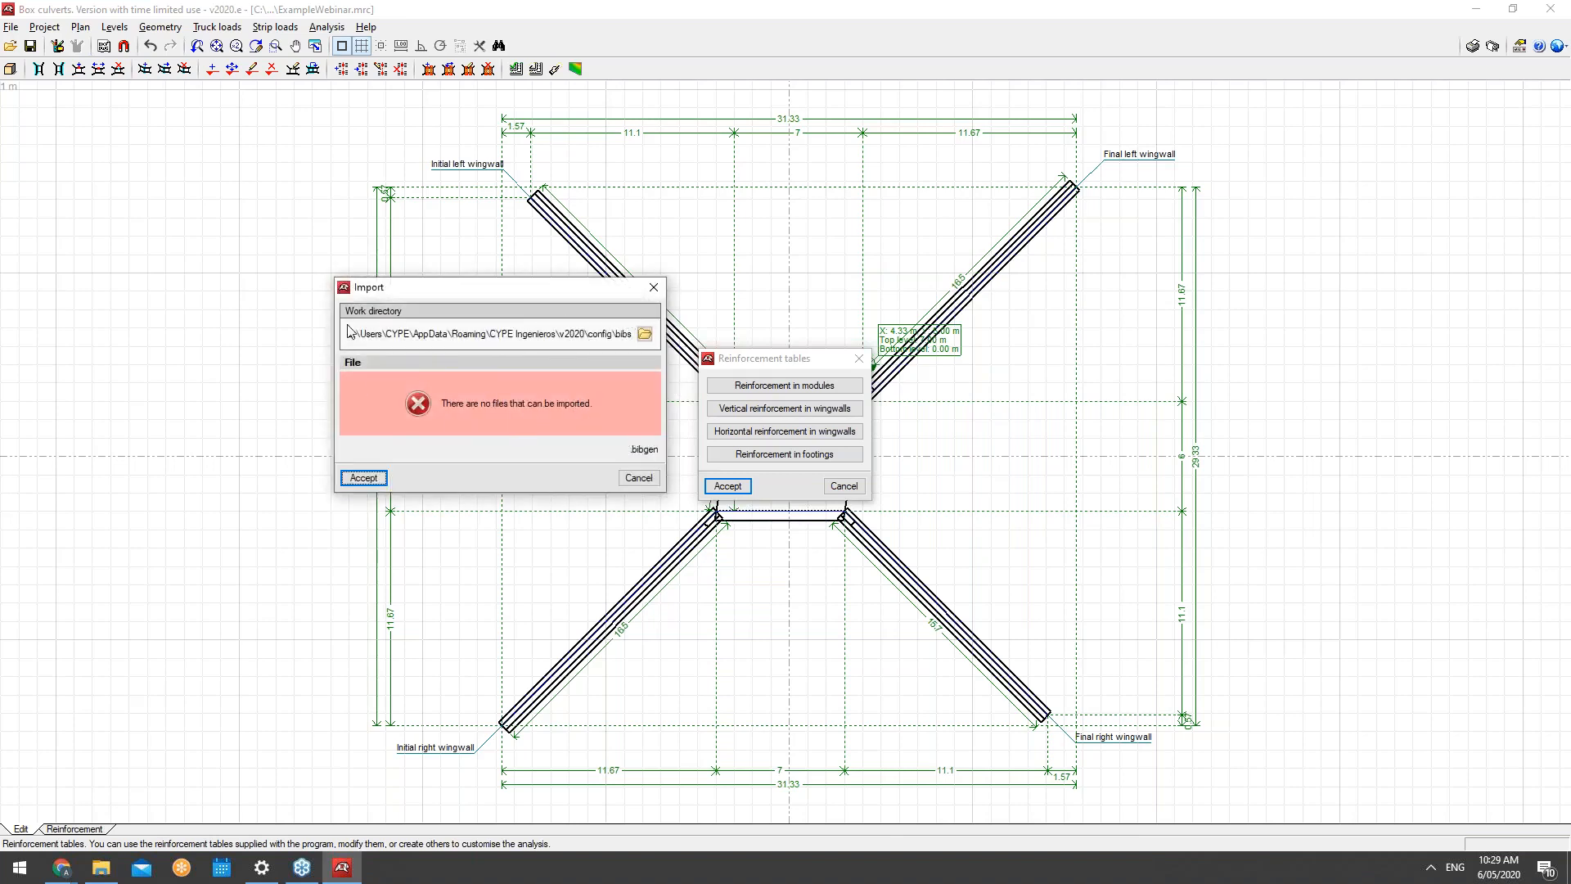
click(647, 478)
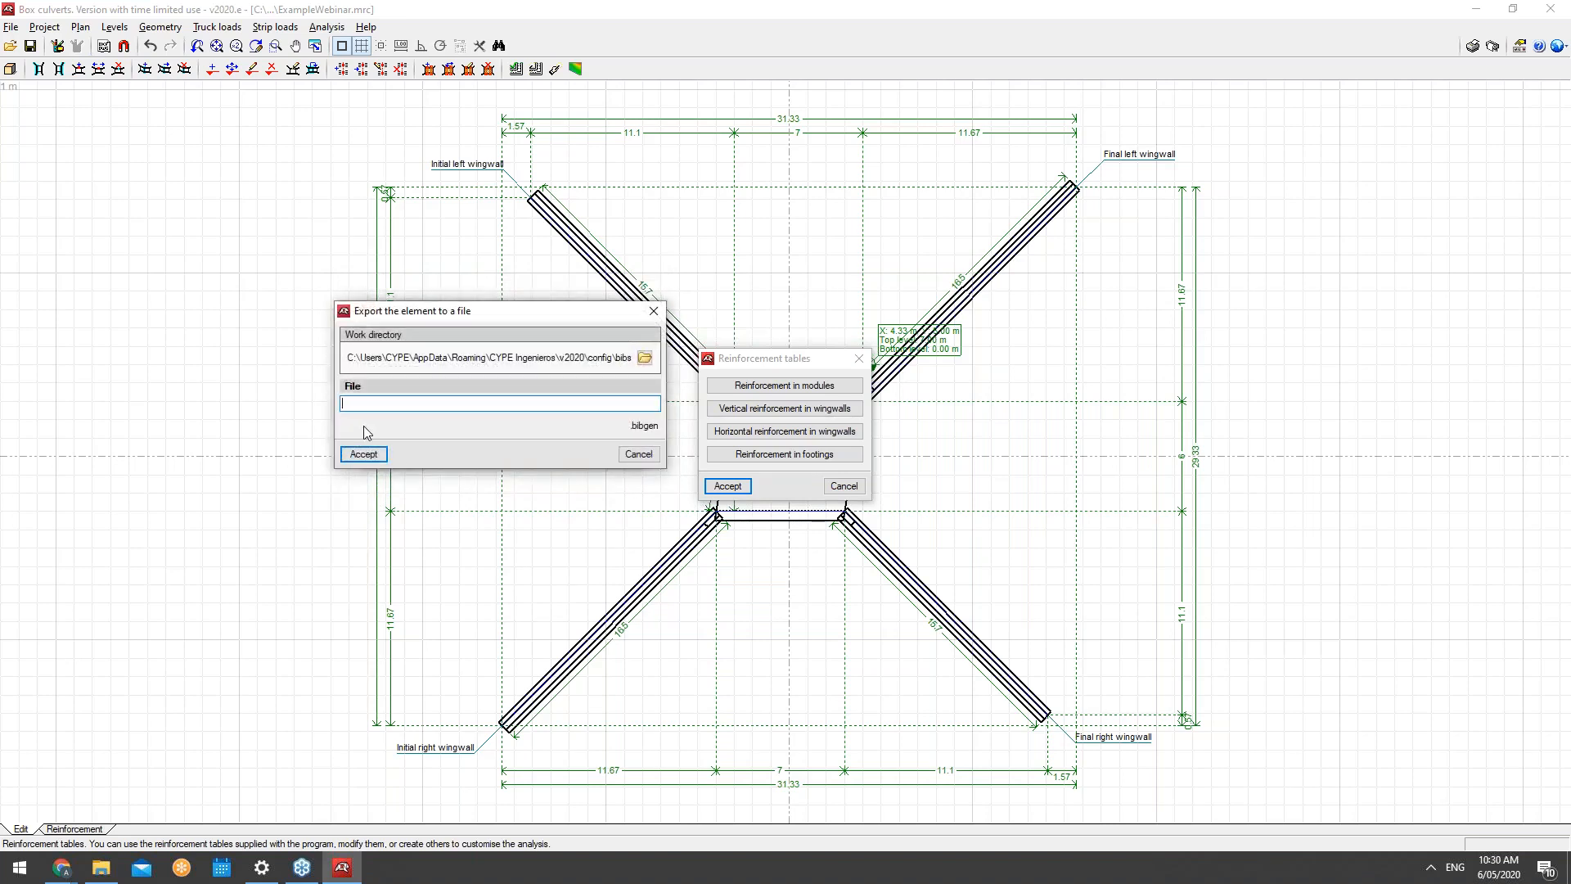
Step: Export the modules reinforcement table as SpacingsUsedBoxCulvert01 and mark its data as initial values for new jobs
text(SpacingsUsedBoxCulvert01)
click(364, 454)
drag(459, 375, 589, 375)
click(590, 376)
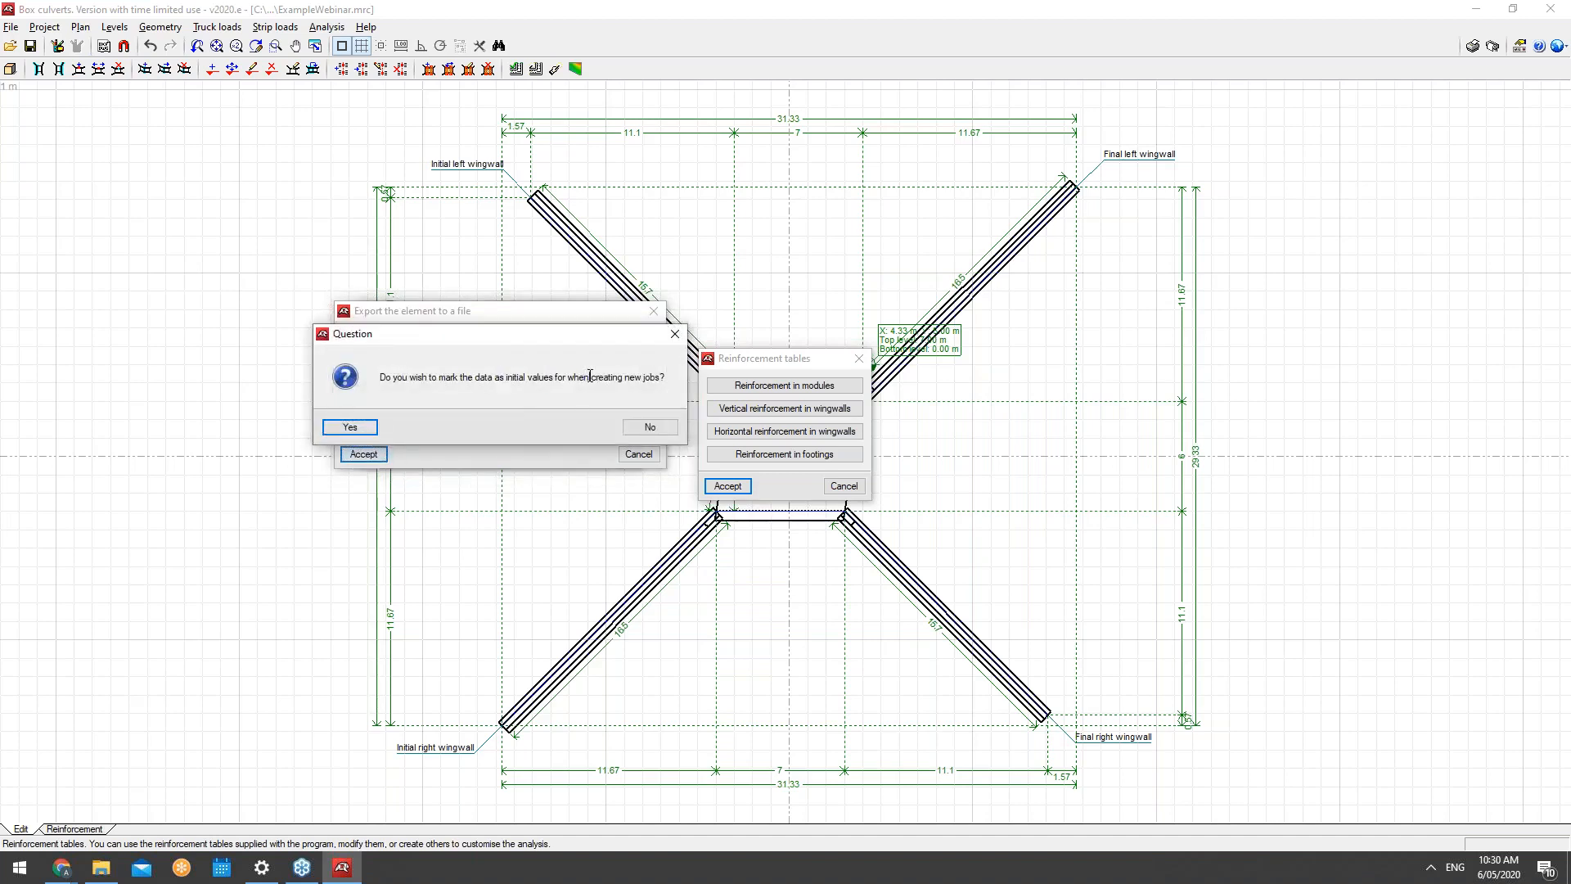
click(351, 426)
click(501, 427)
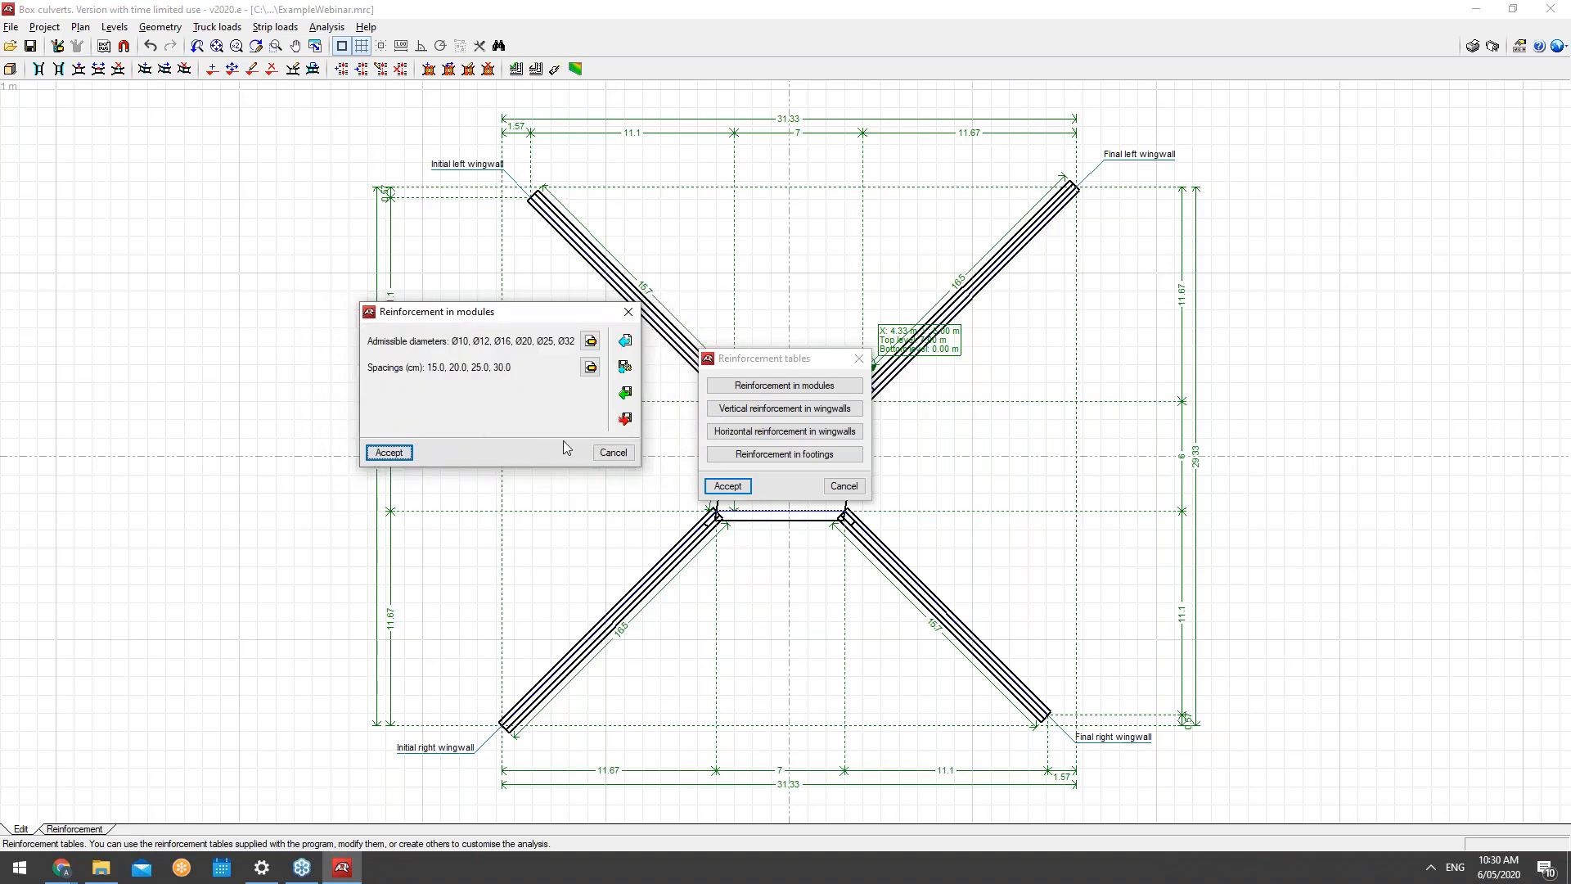
Step: Import the SpacingsUsedBoxCulvert01 file into the modules reinforcement table and accept the table
click(625, 395)
click(372, 403)
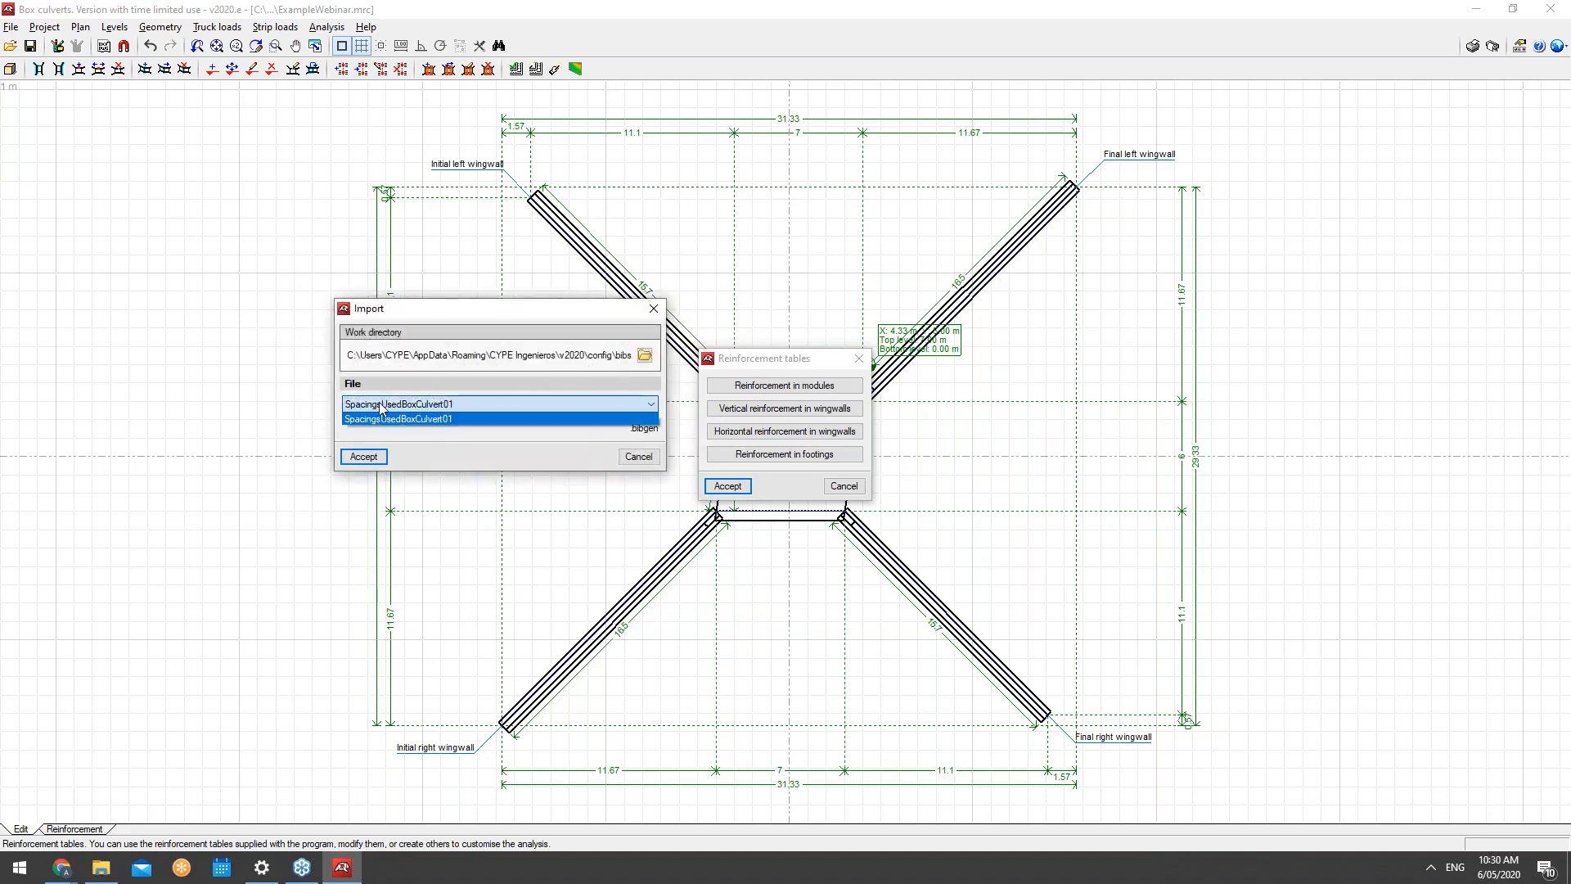
click(407, 420)
click(362, 456)
click(351, 430)
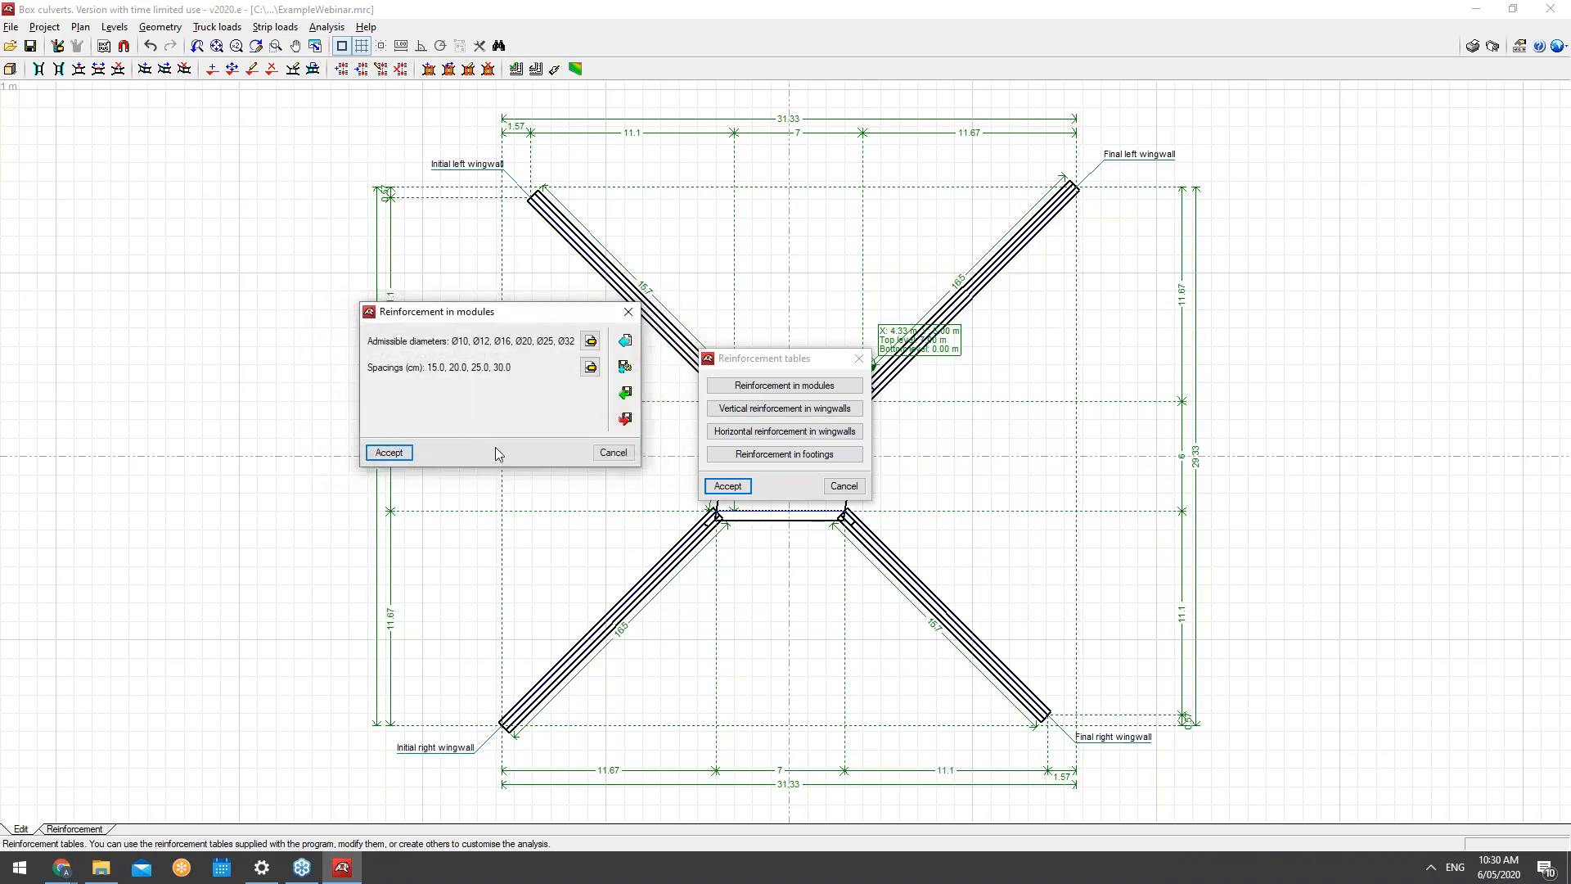
drag(532, 315, 530, 384)
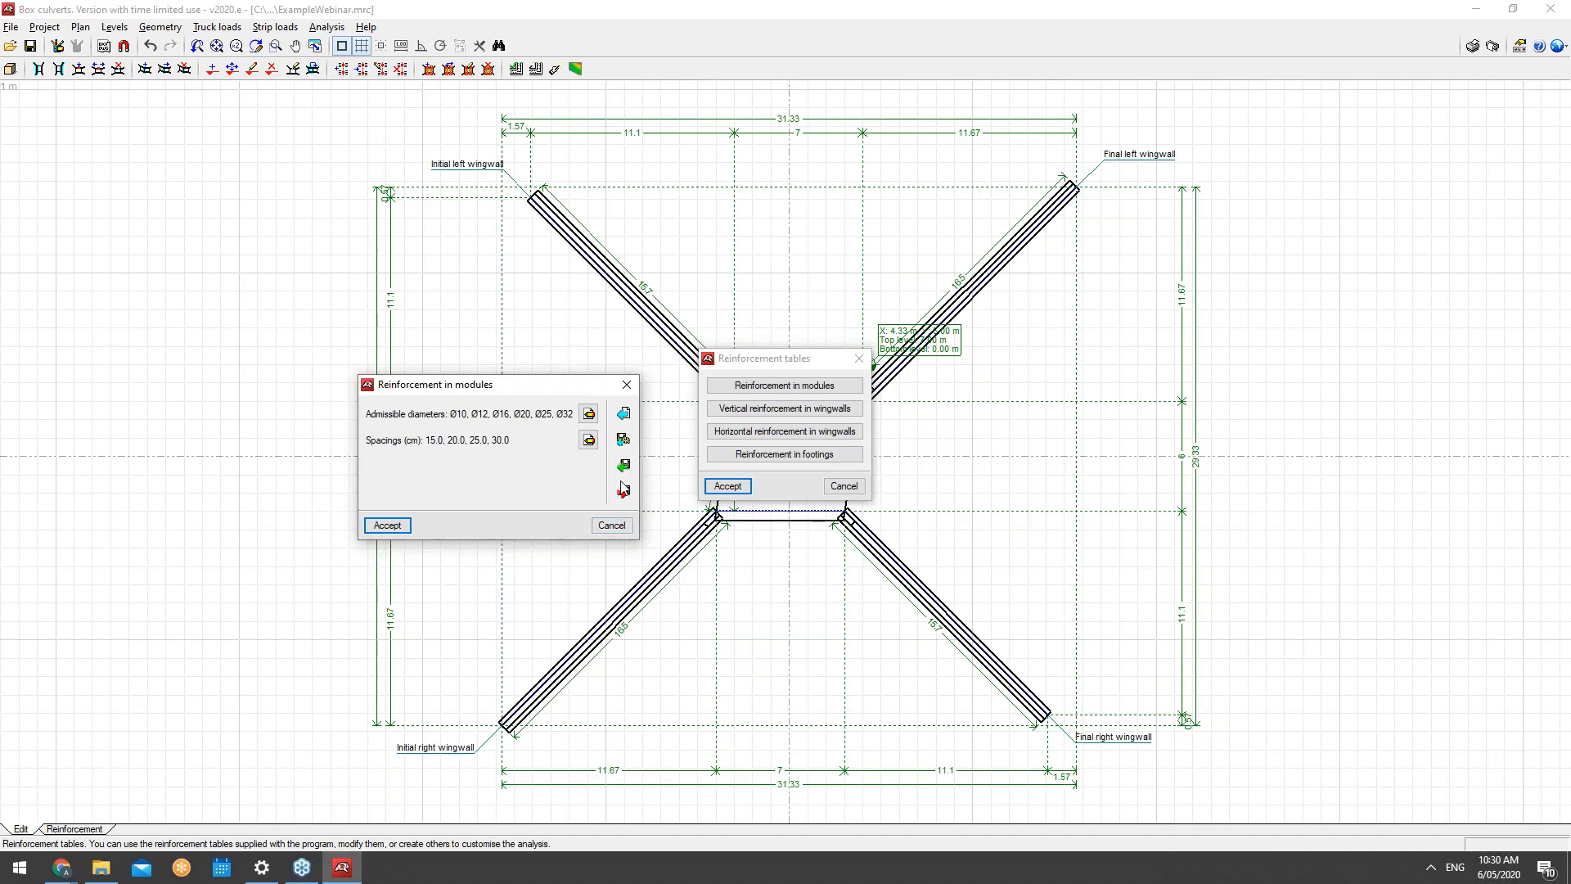
click(387, 525)
Step: Review the reinforcement tables for vertical wingwall bars, footings and horizontal wingwall bars, closing each without changes
click(773, 409)
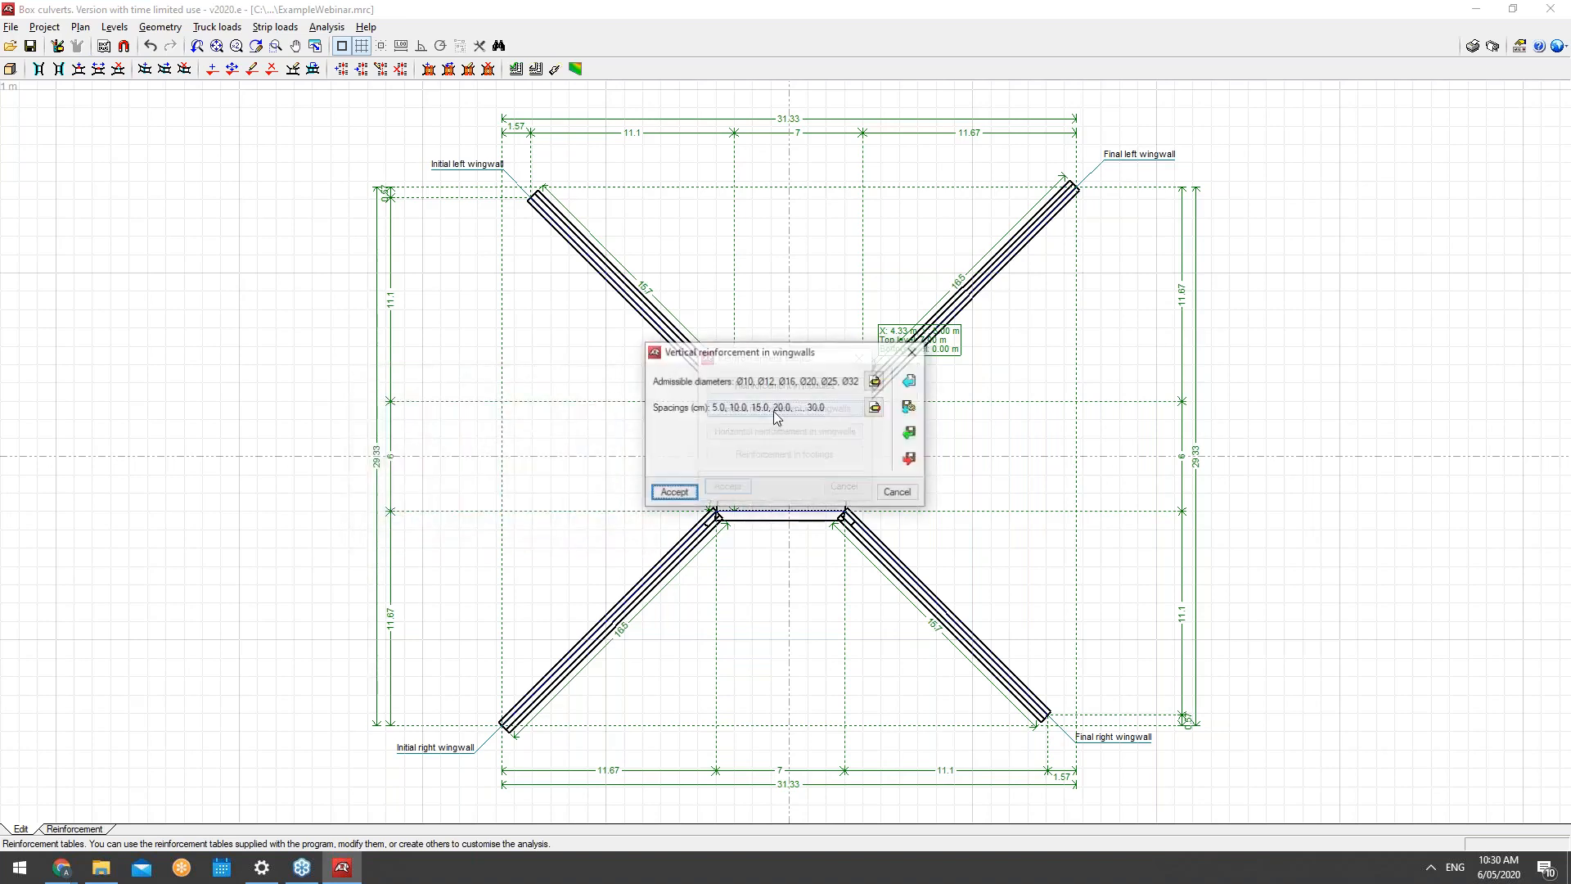
drag(771, 364, 514, 353)
click(653, 480)
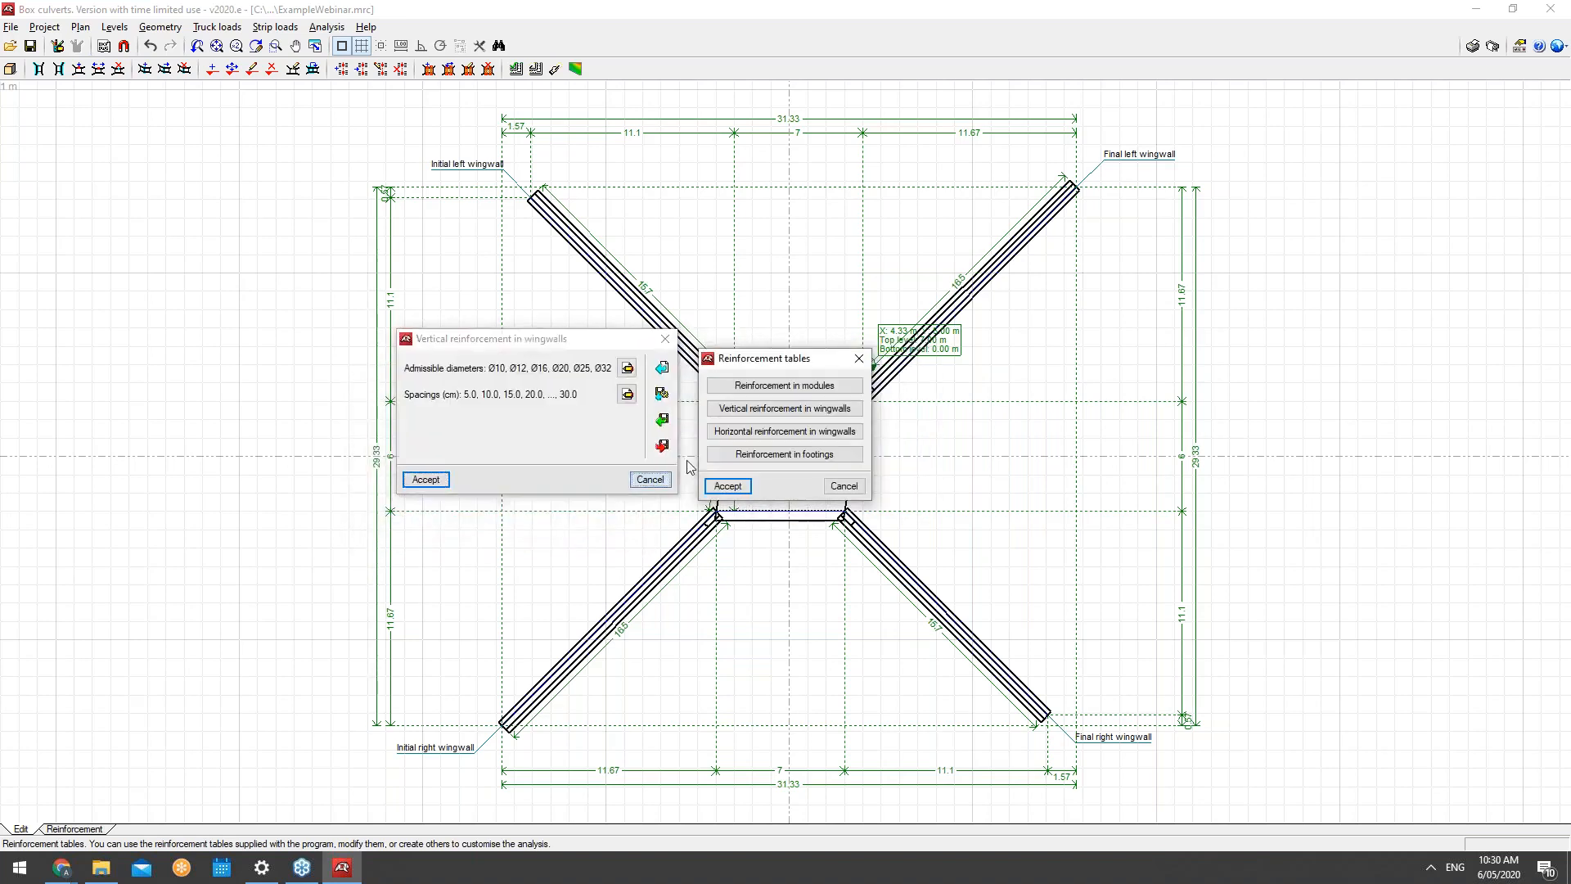
click(785, 455)
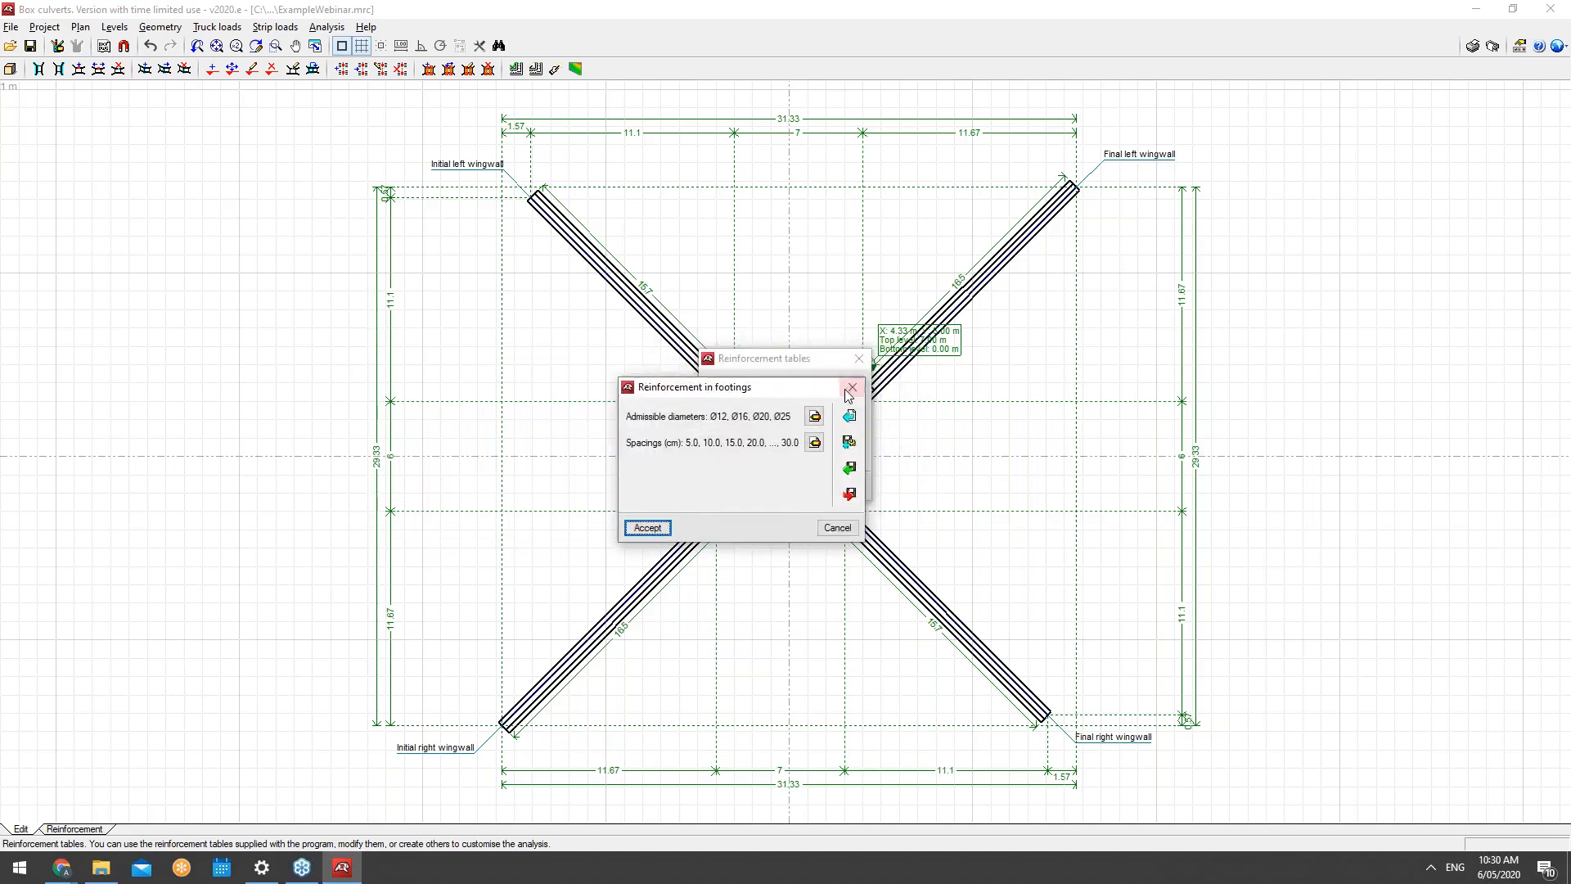
click(761, 432)
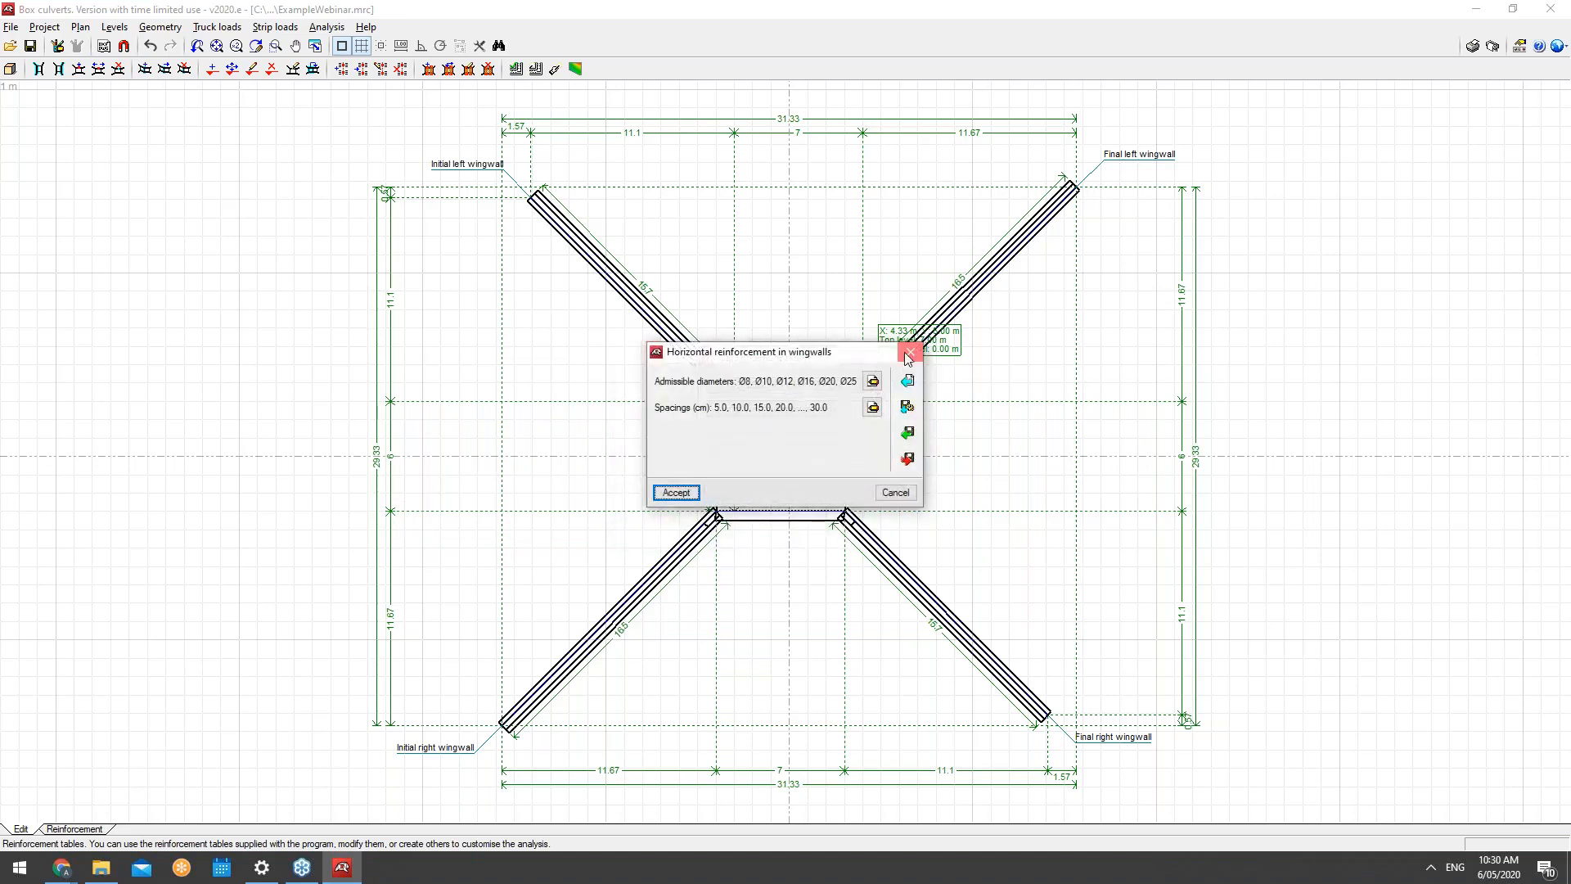
click(904, 356)
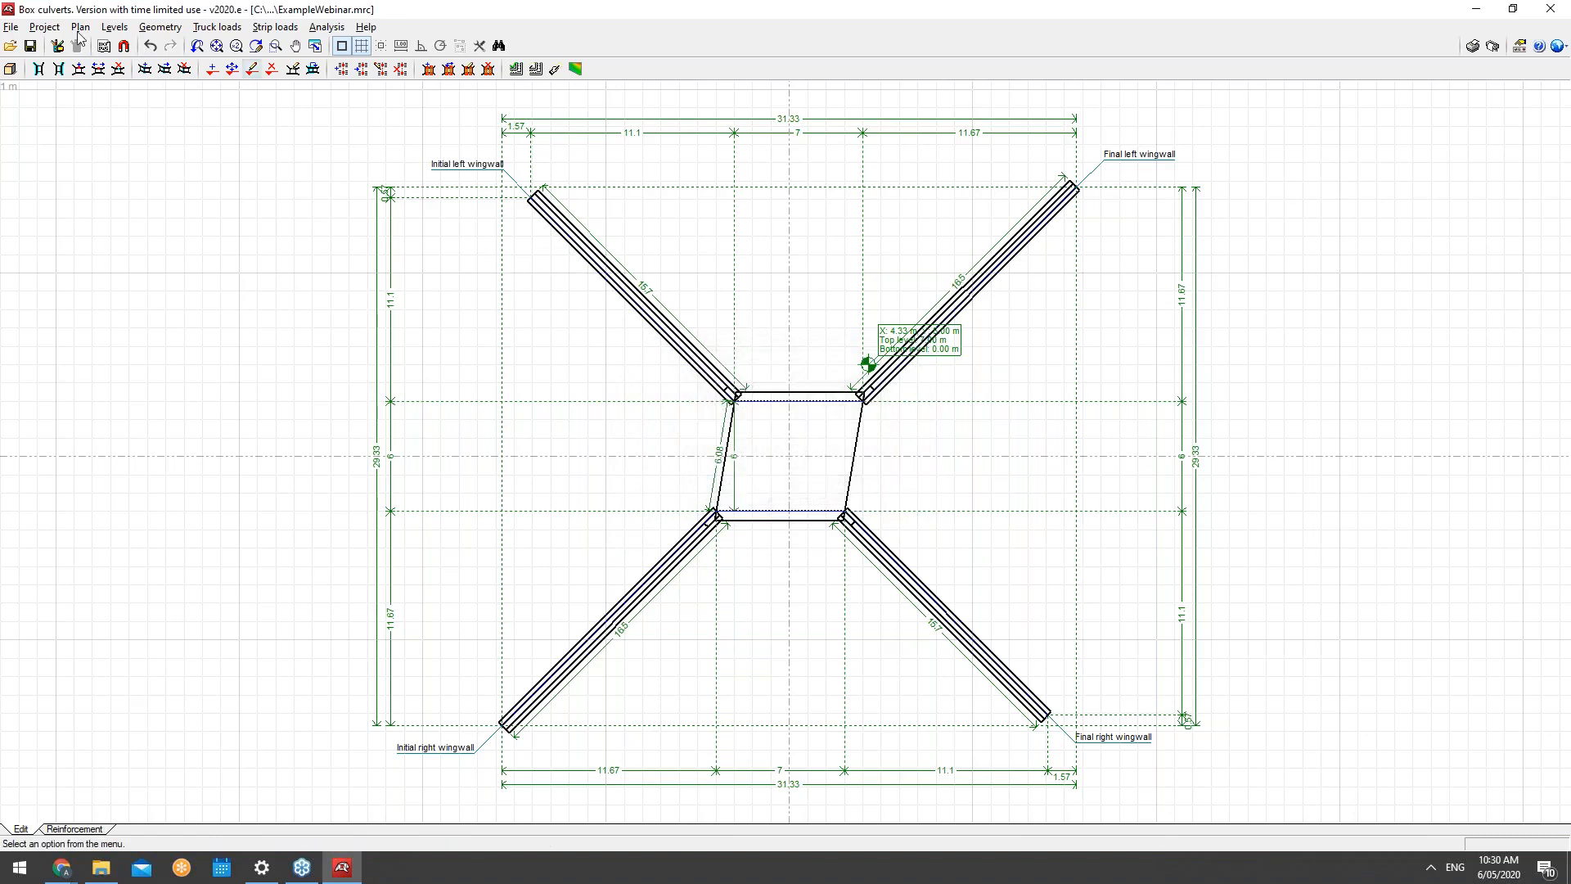
Step: Open the complete culvert in a maximised 3D view and inspect the box and wingwalls from several angles
click(44, 26)
click(80, 151)
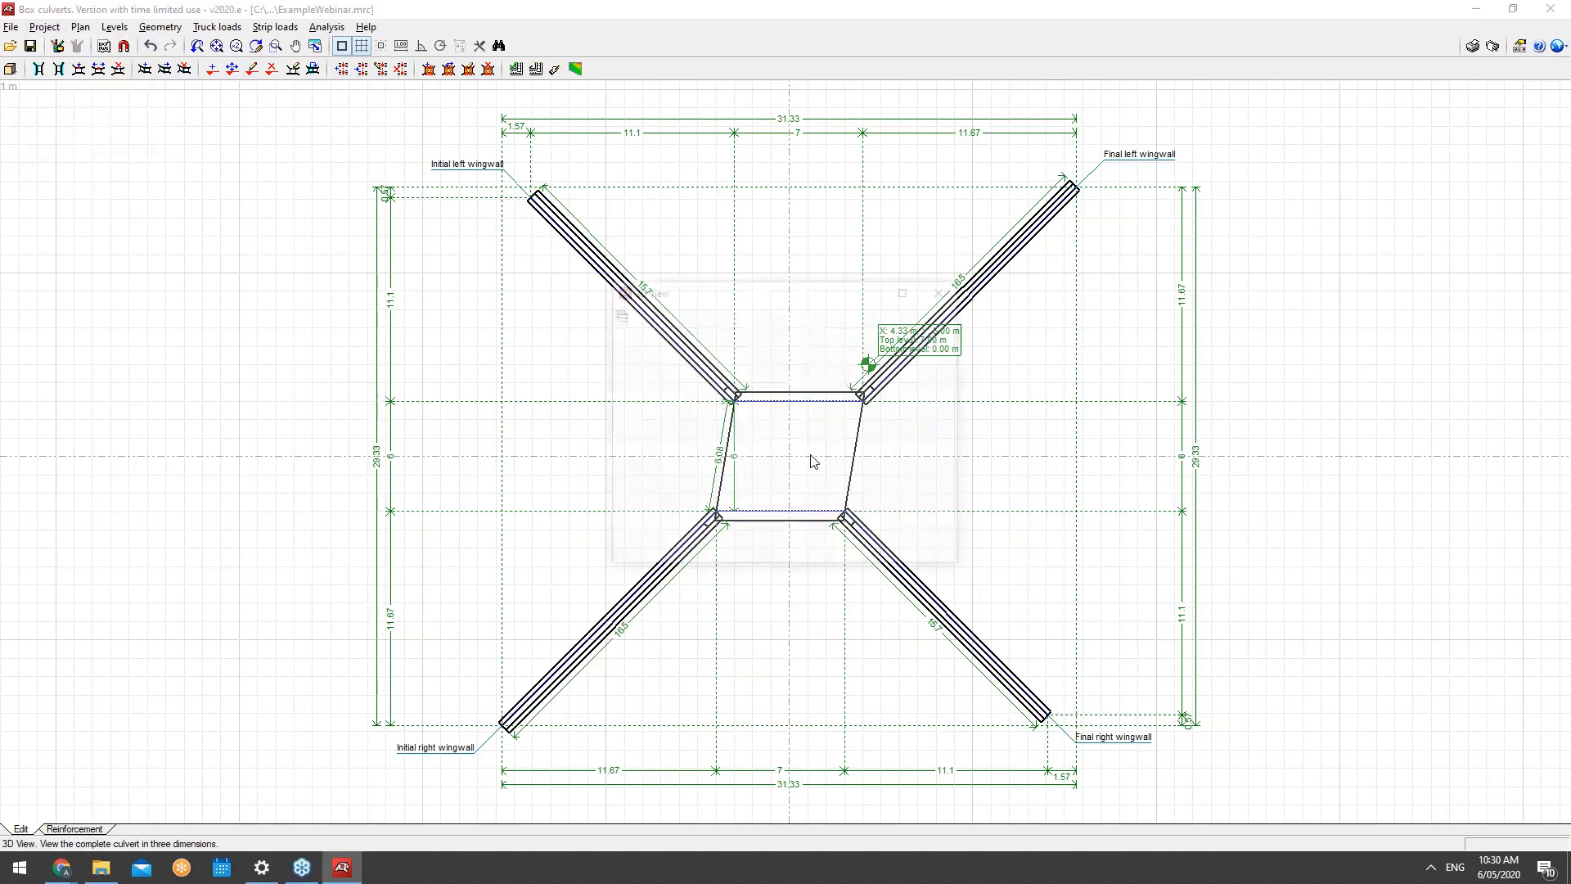
double_click(783, 297)
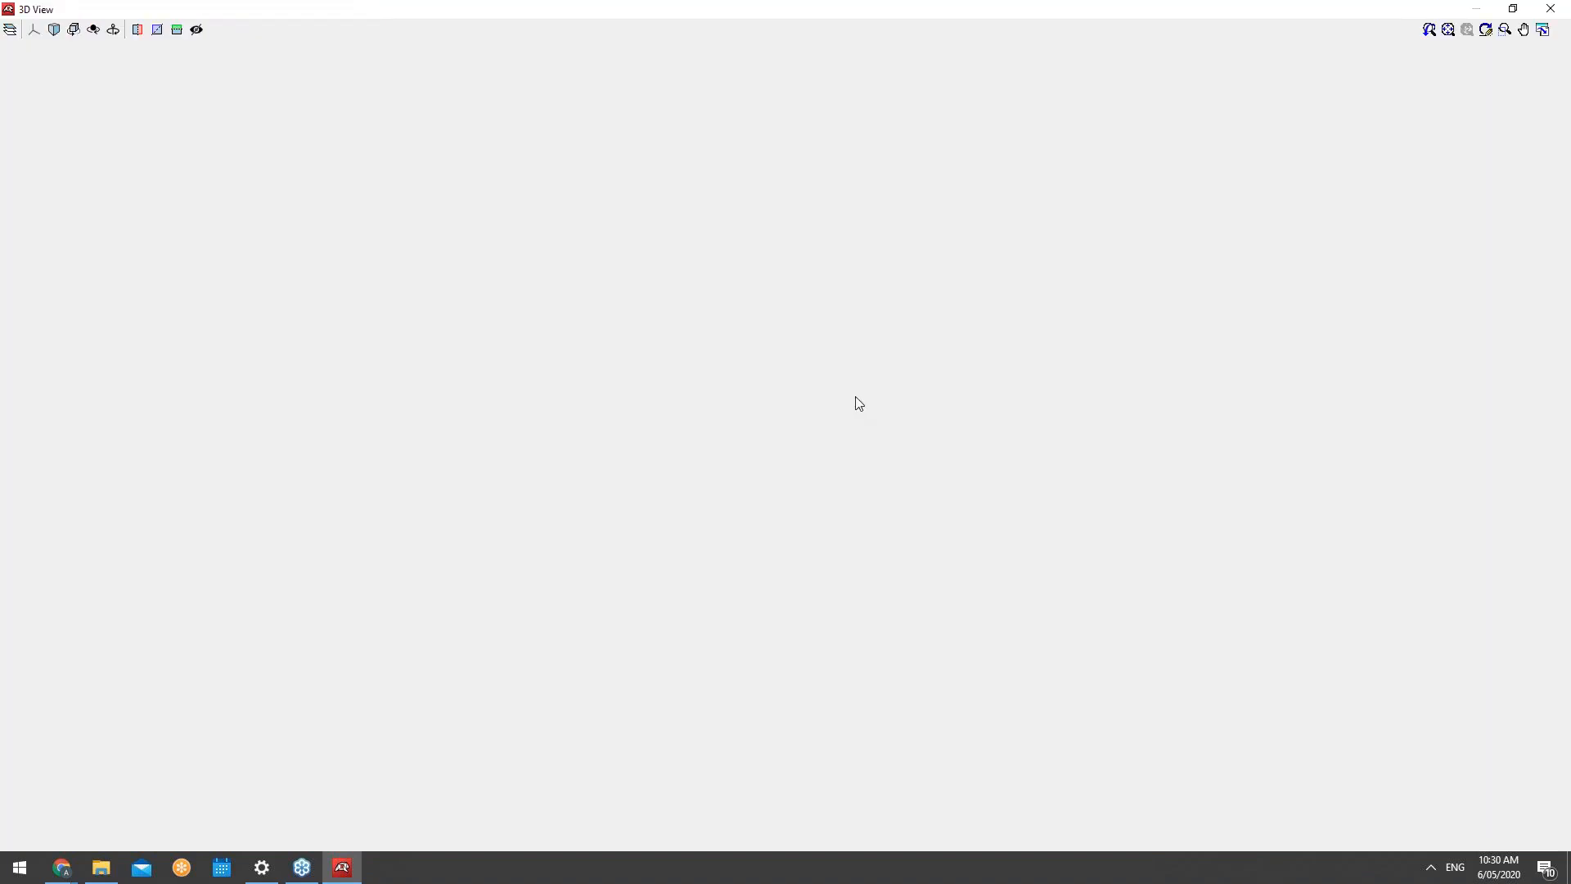
middle_drag(803, 470, 564, 468)
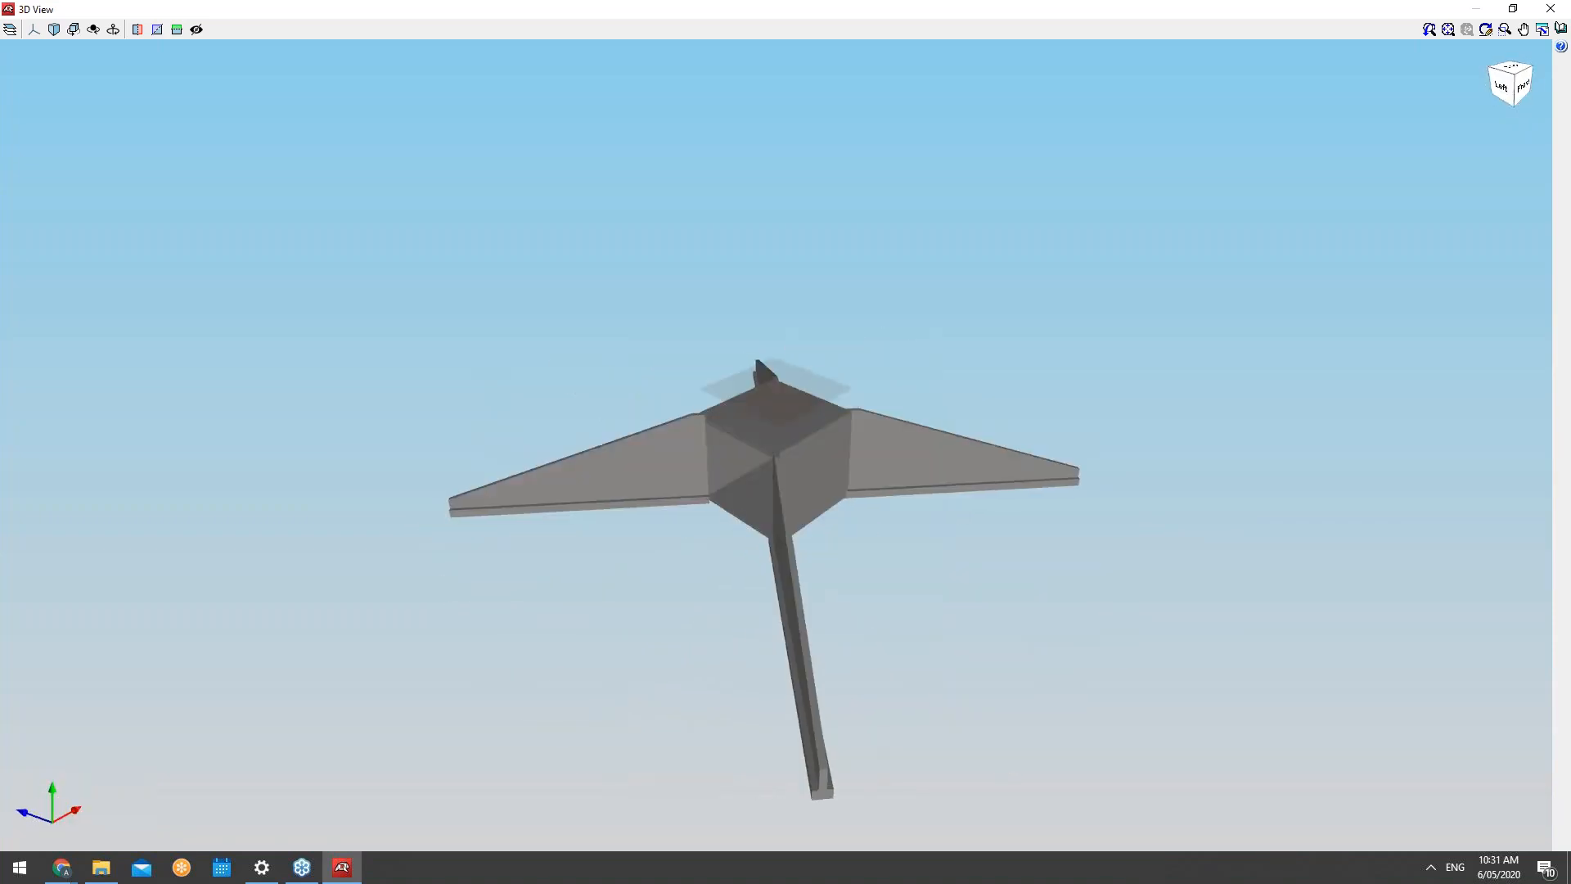
middle_drag(793, 484, 797, 480)
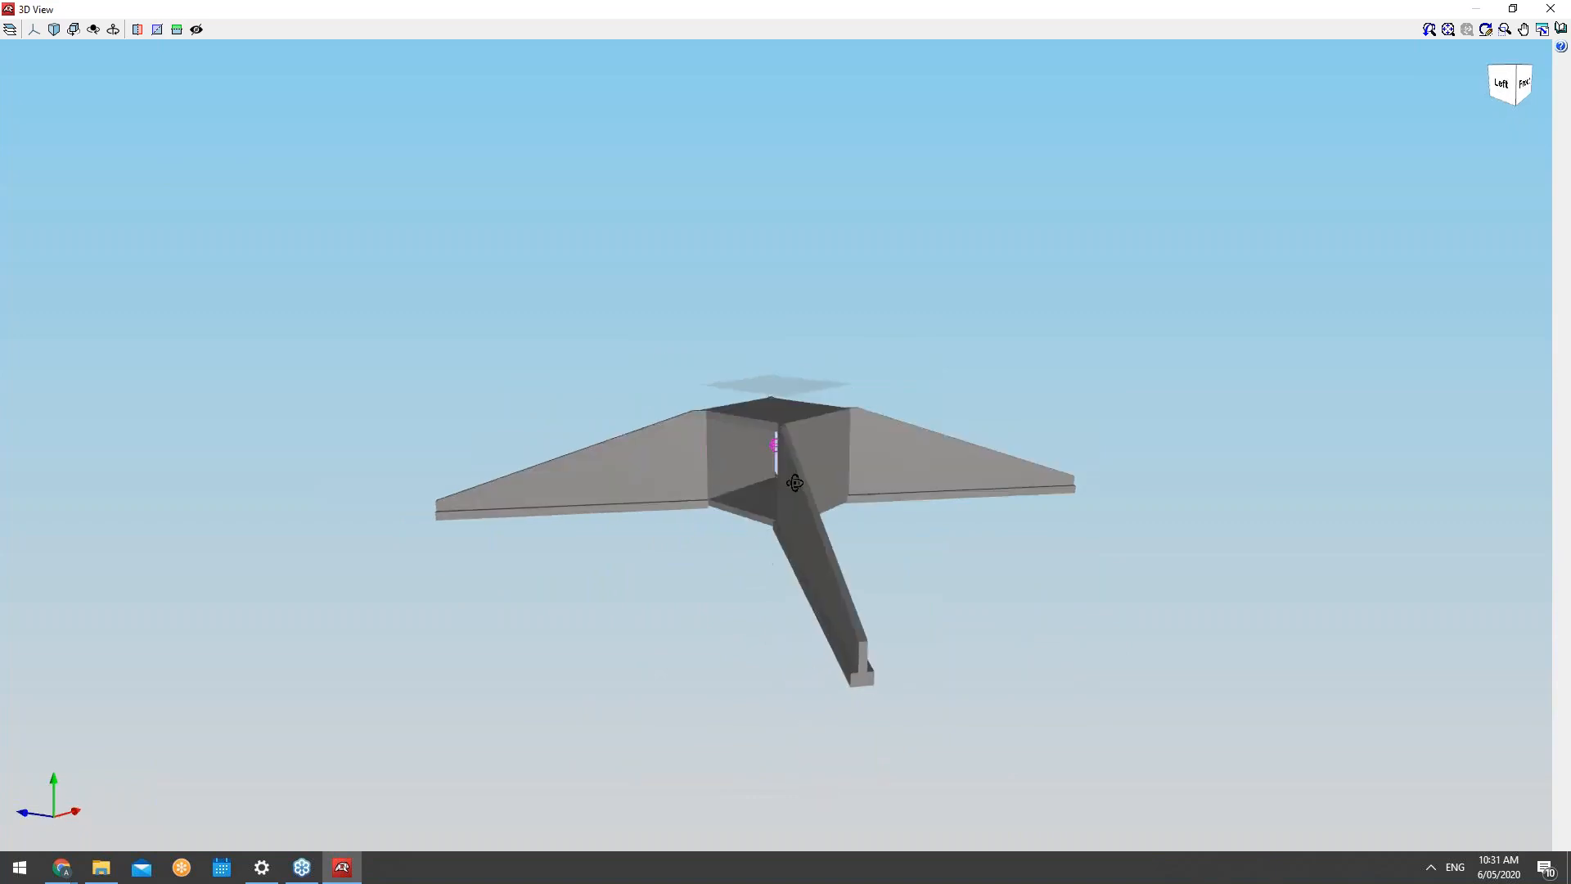
Step: Try a black background in the 3D view and restore the light blue one
click(10, 30)
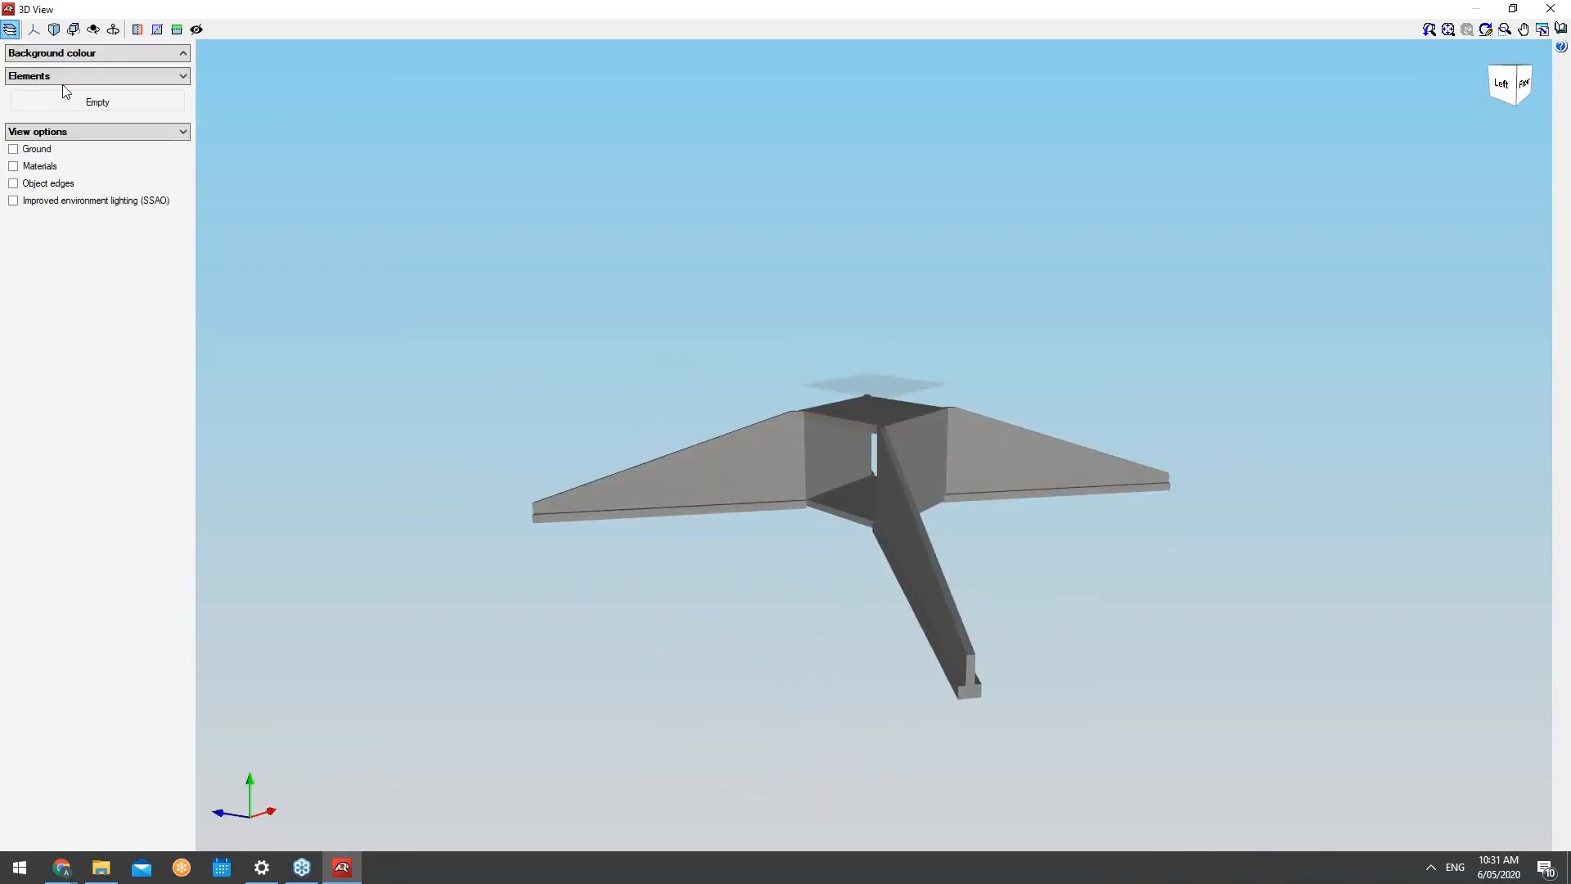
click(71, 54)
click(88, 81)
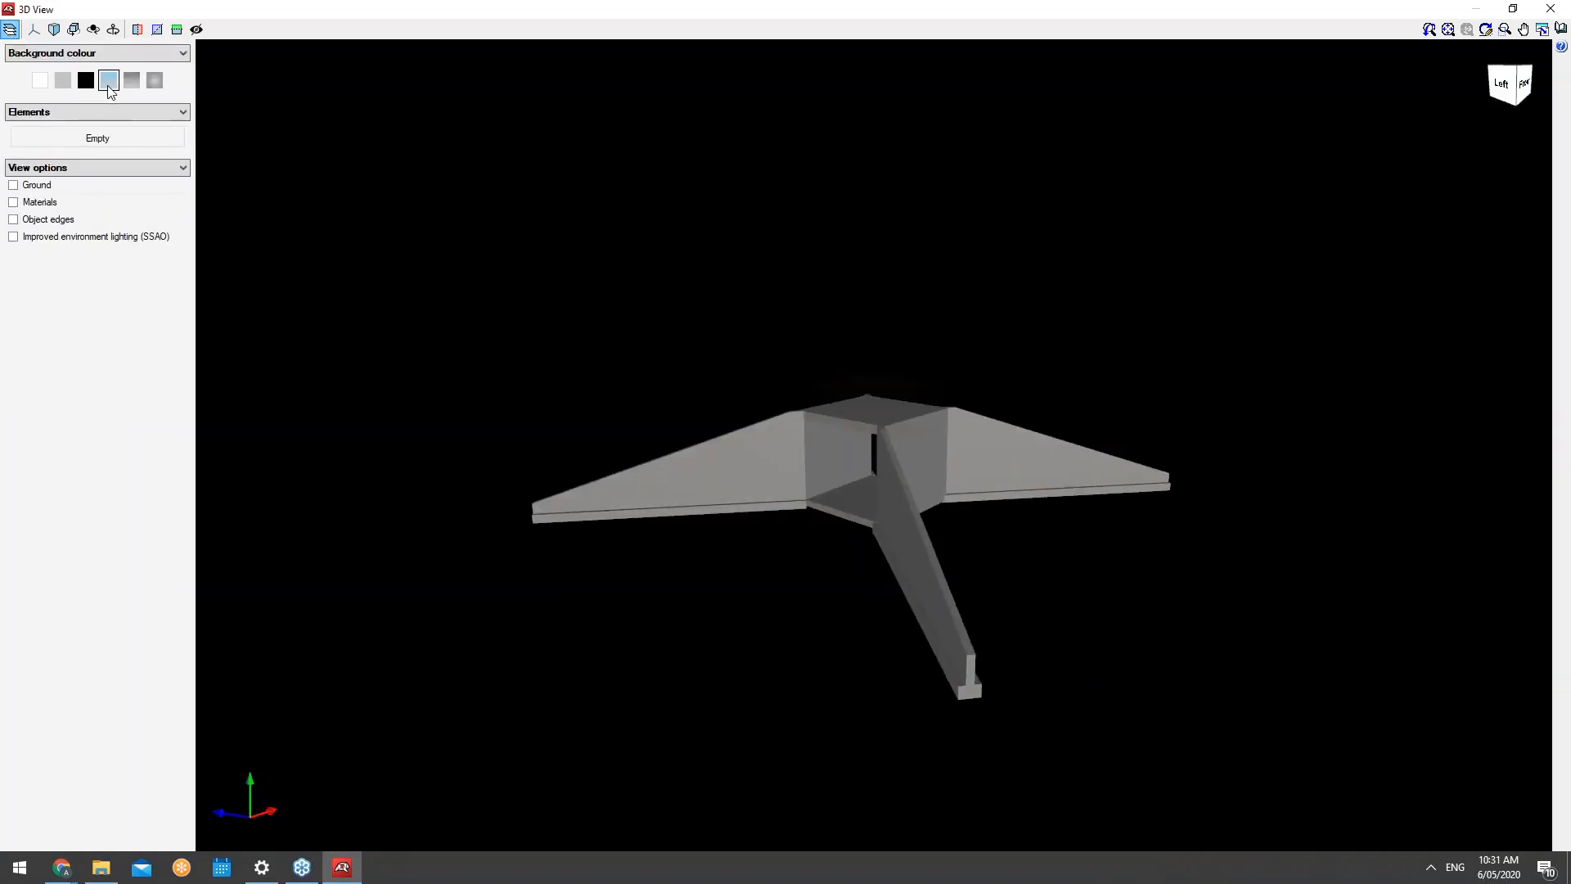
click(108, 86)
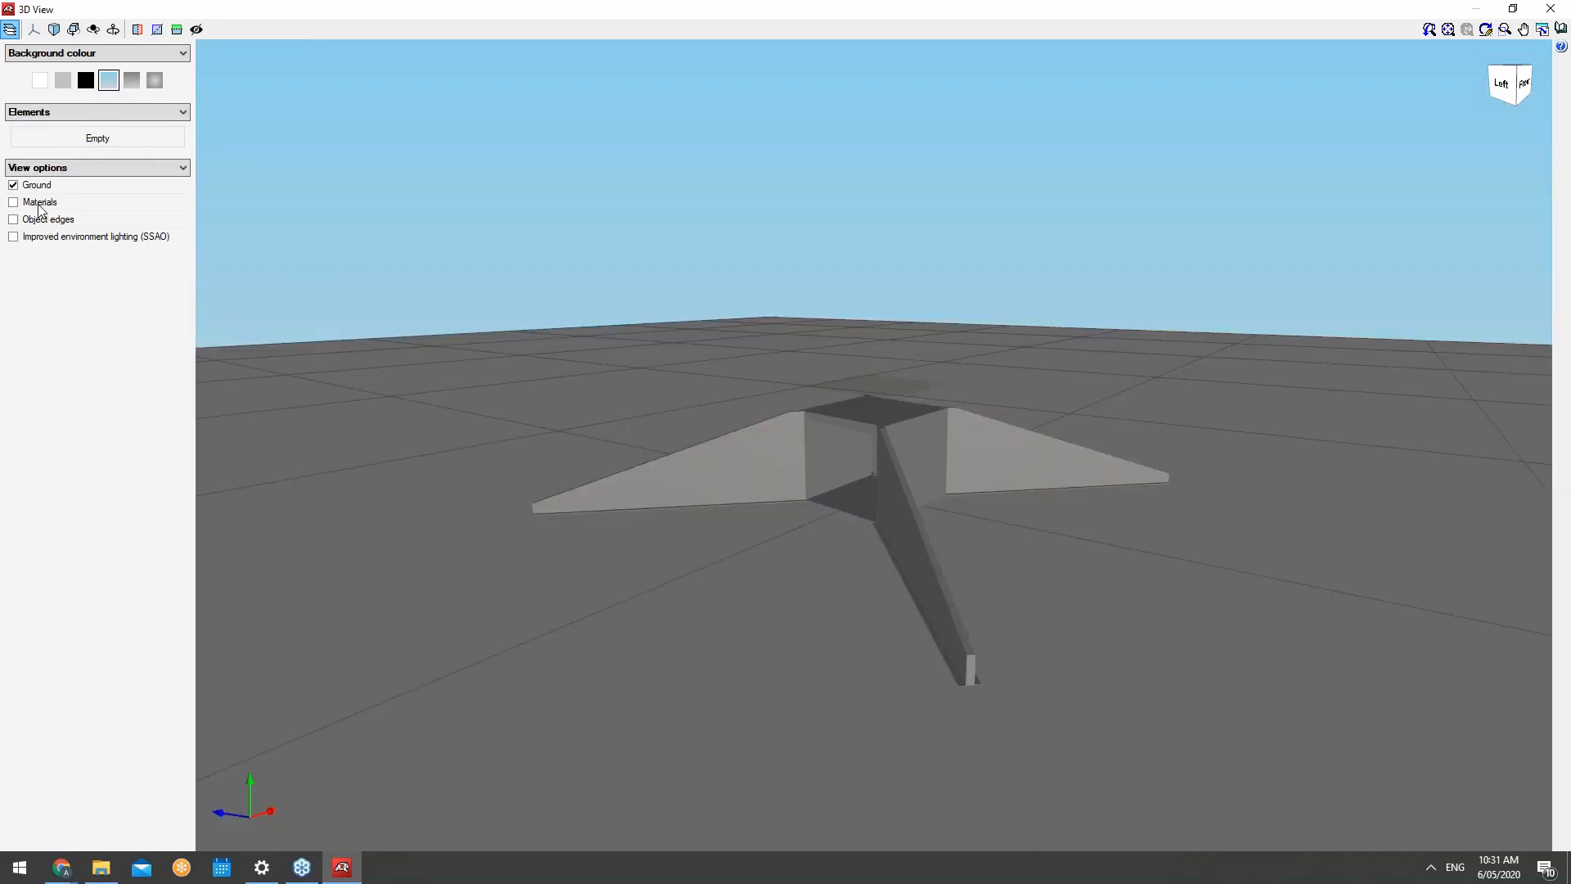
Step: Try out the materials and object edges display, and leave ground, materials and object edges switched off
click(40, 206)
click(50, 221)
click(48, 203)
click(45, 186)
middle_drag(673, 396, 864, 408)
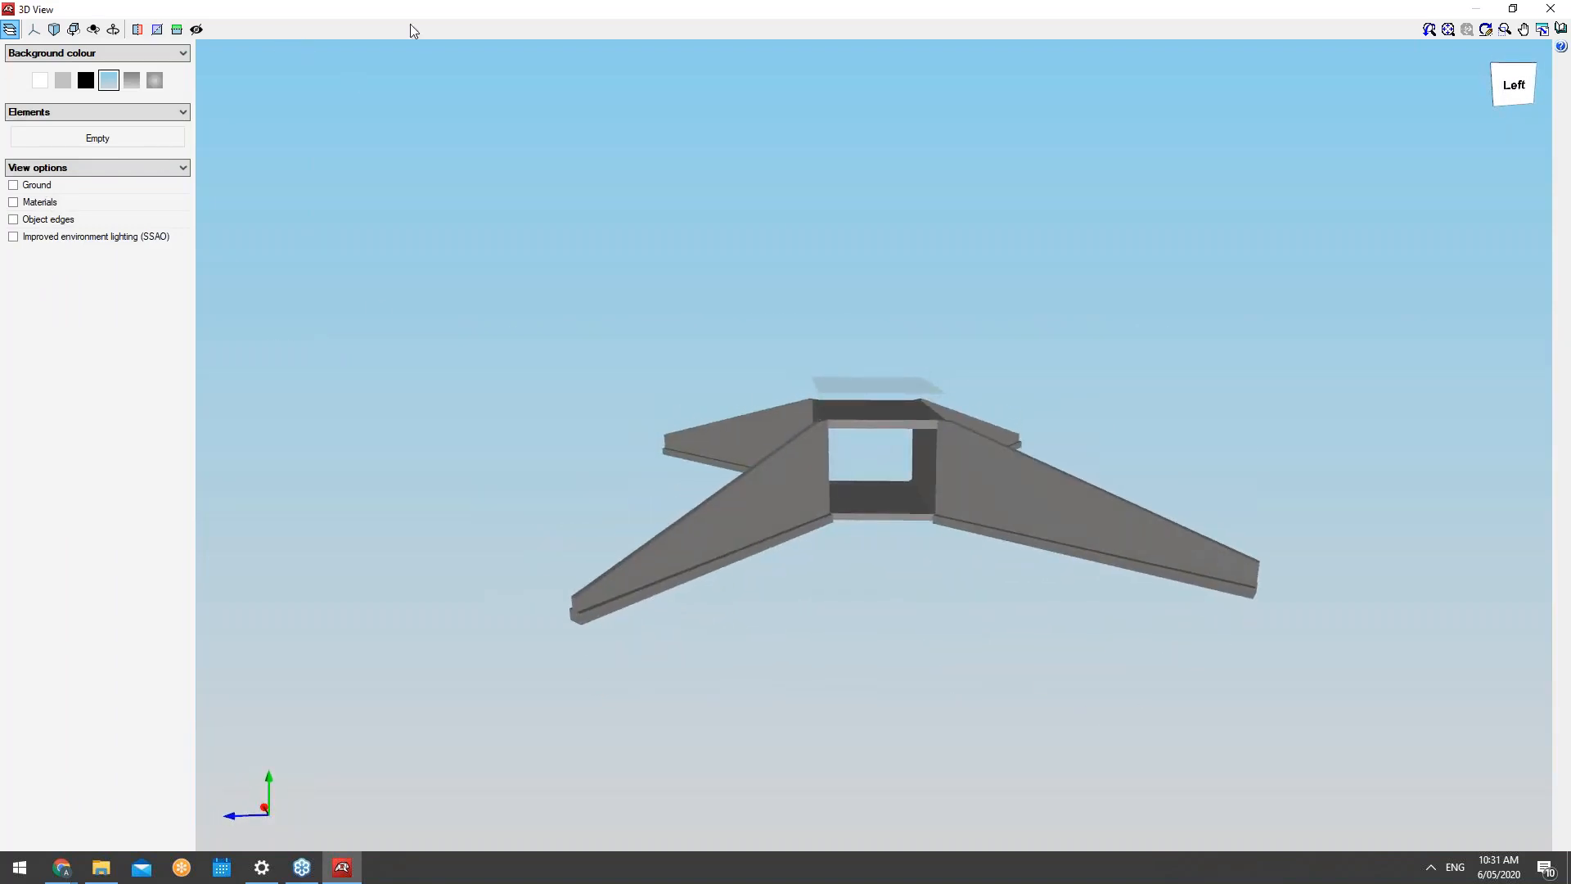
Step: View the culvert from the preset front and right directions
click(54, 31)
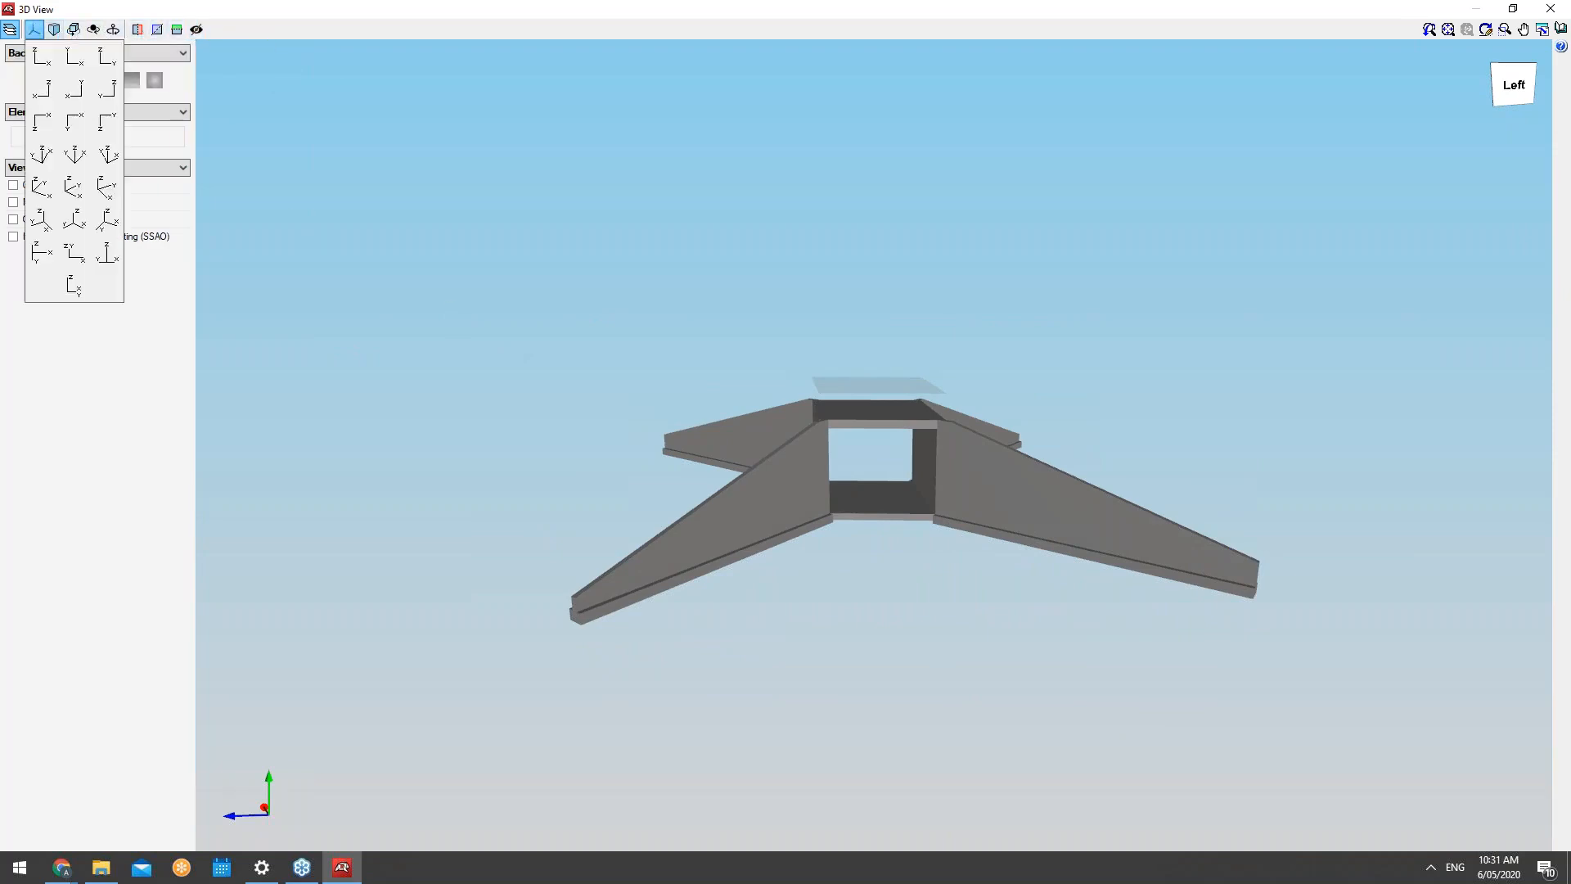
click(65, 82)
click(35, 59)
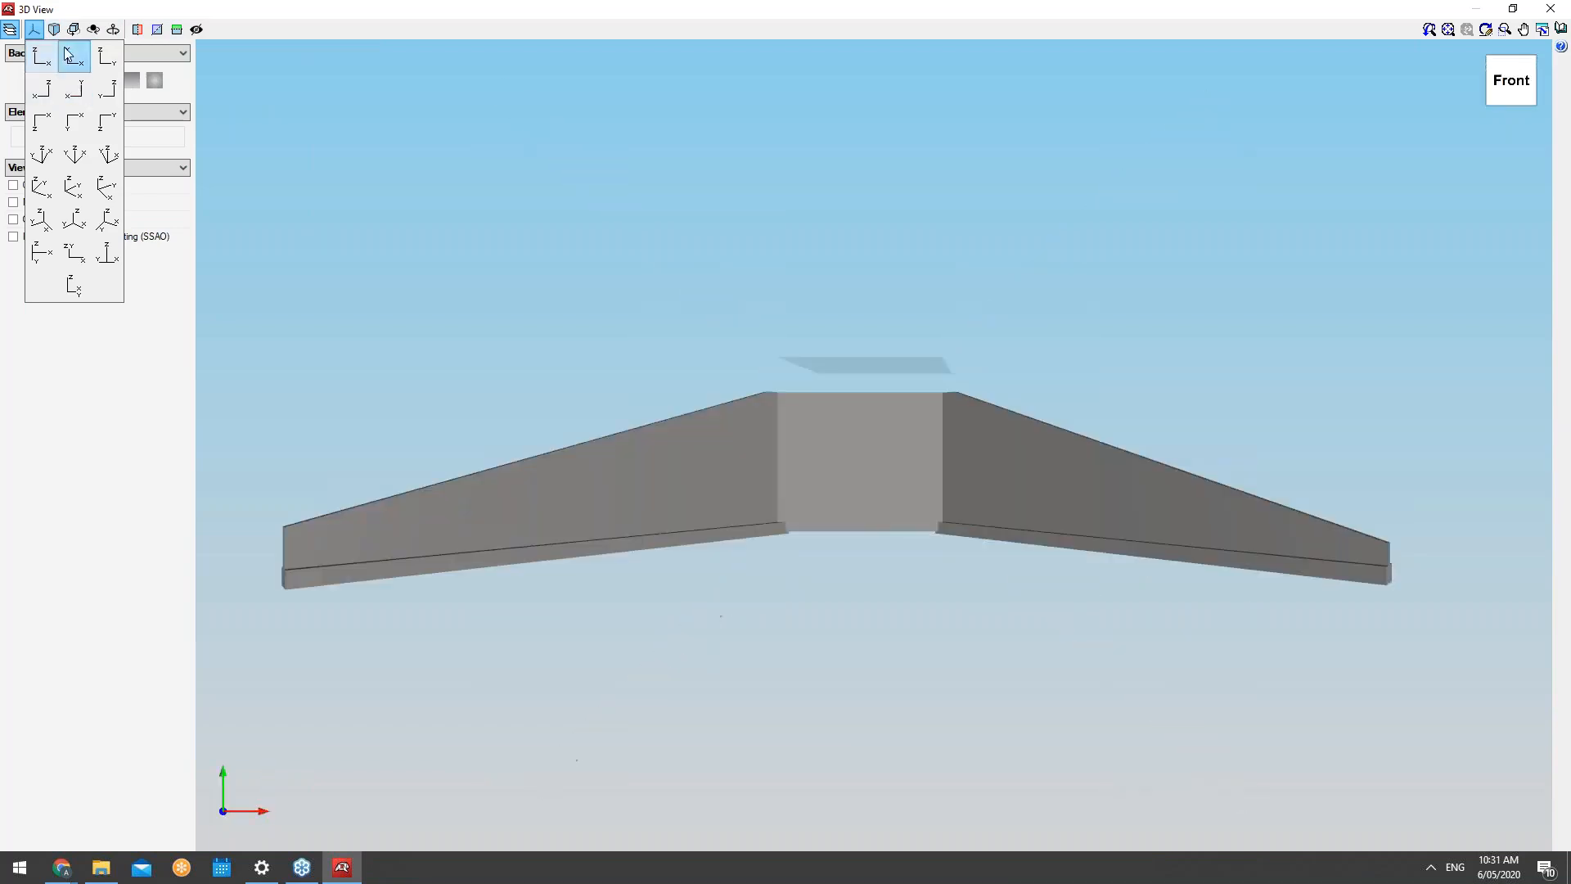
click(106, 56)
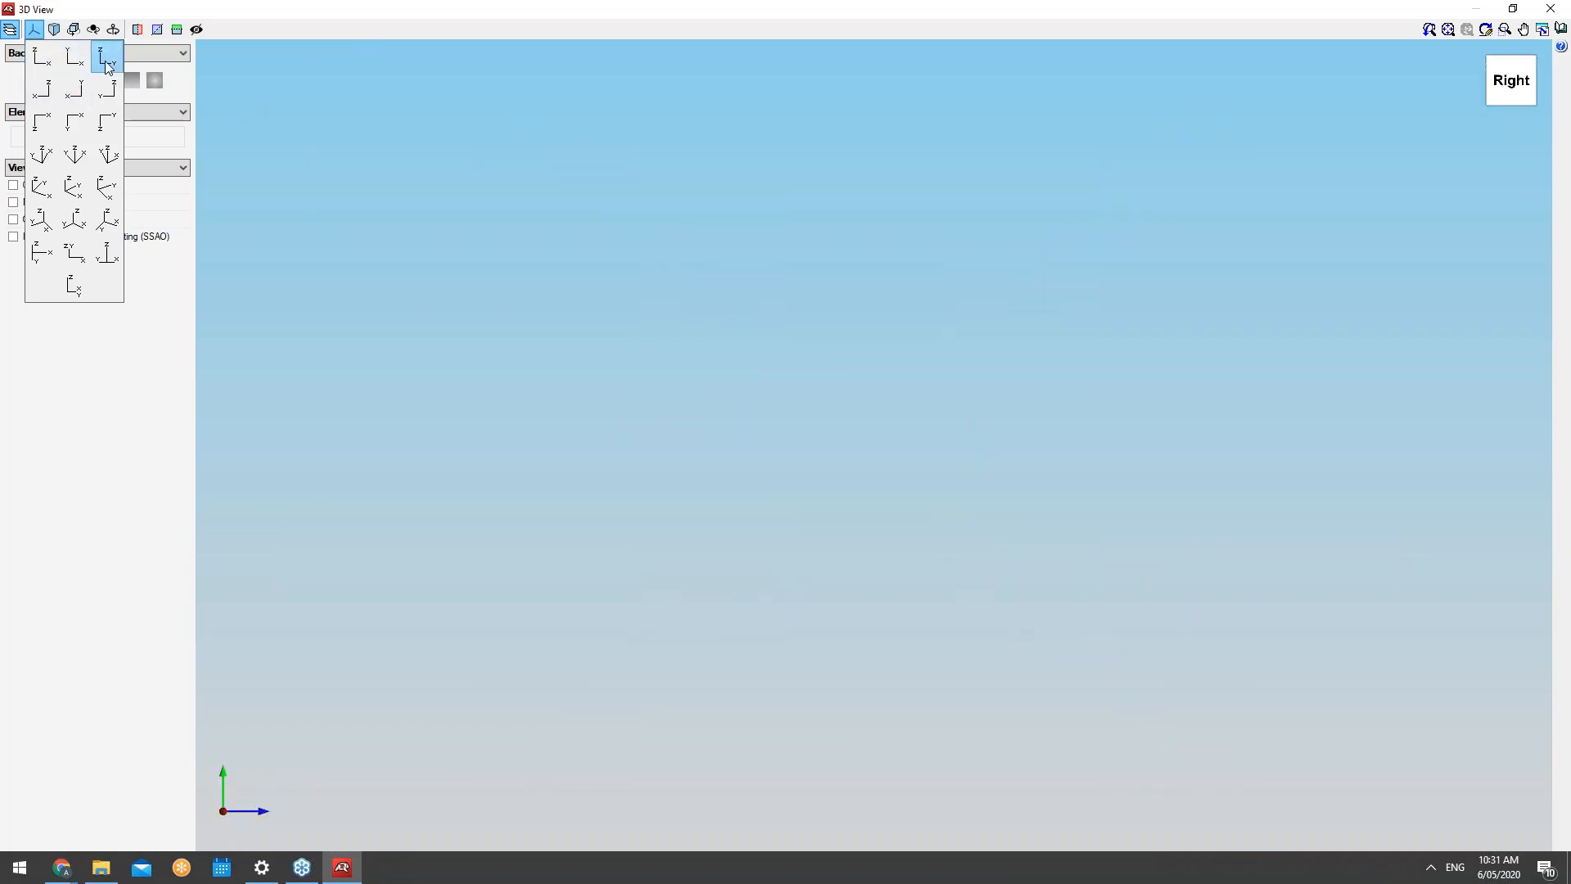
click(34, 32)
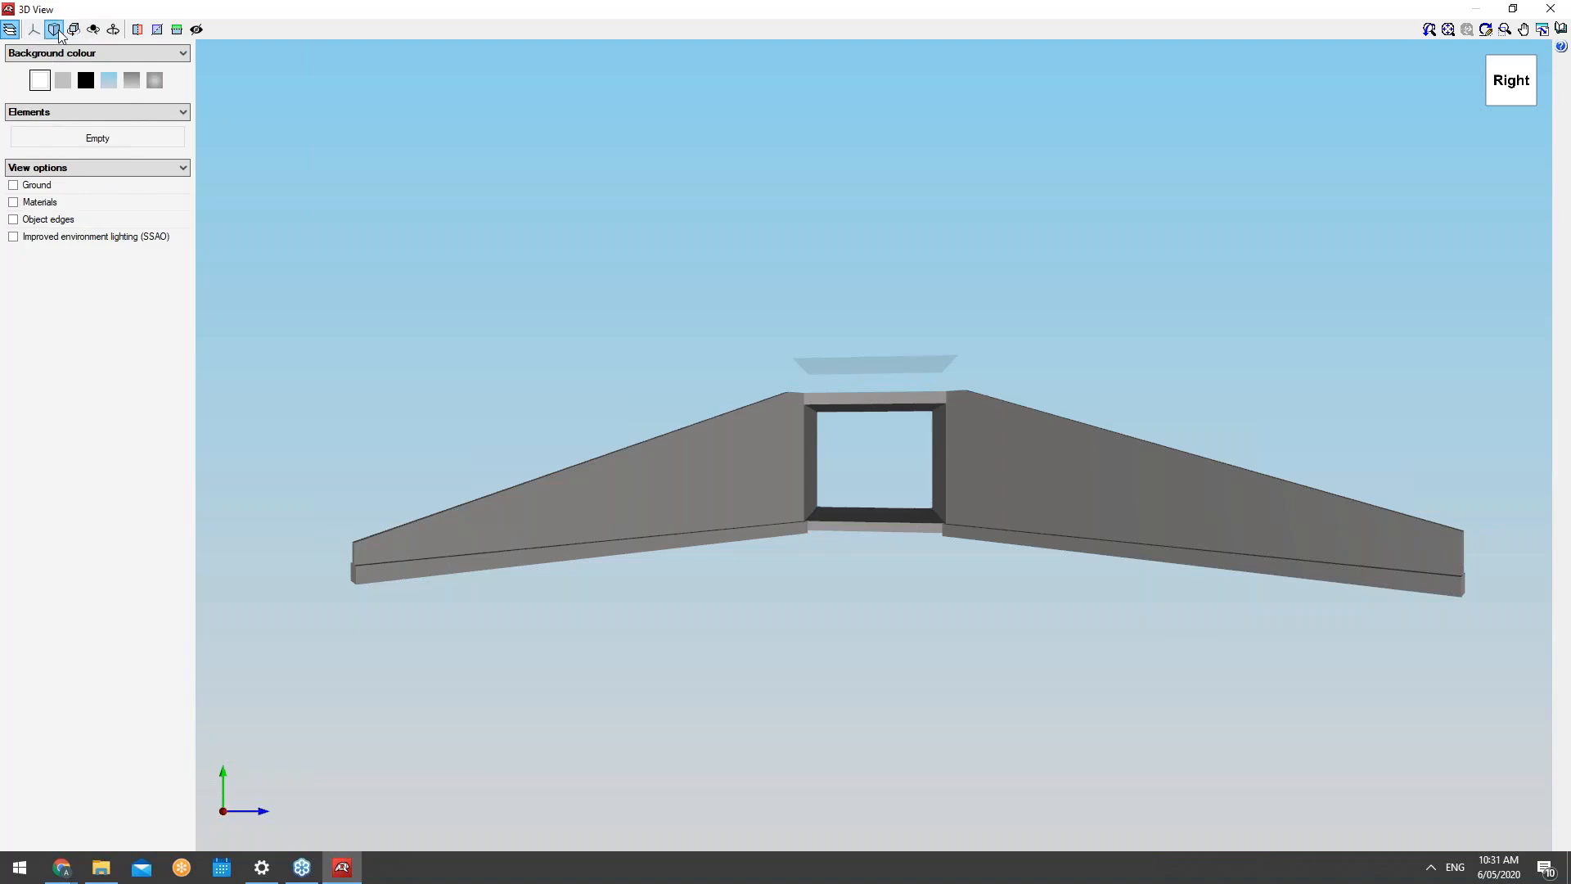
Step: Try the vertical section plane with the red arrow on the culvert, view it obliquely, and switch it off
click(136, 30)
drag(587, 378, 407, 416)
drag(735, 478, 434, 516)
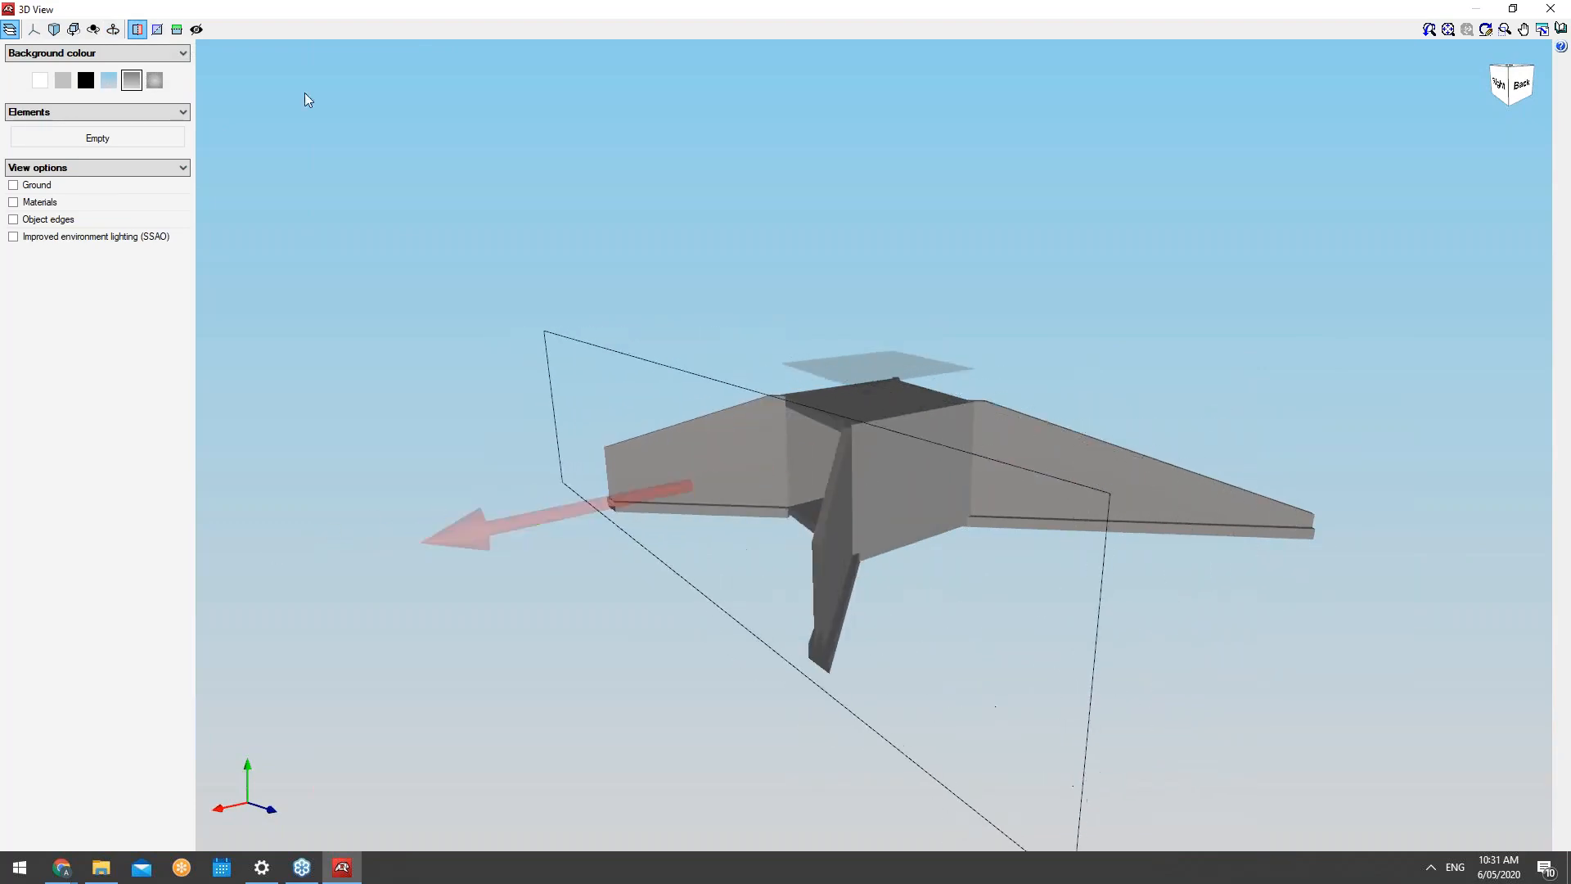
click(138, 29)
Step: Cut the culvert with the vertical section plane with the blue arrow, shift the plane through the box, and inspect the cut
click(157, 29)
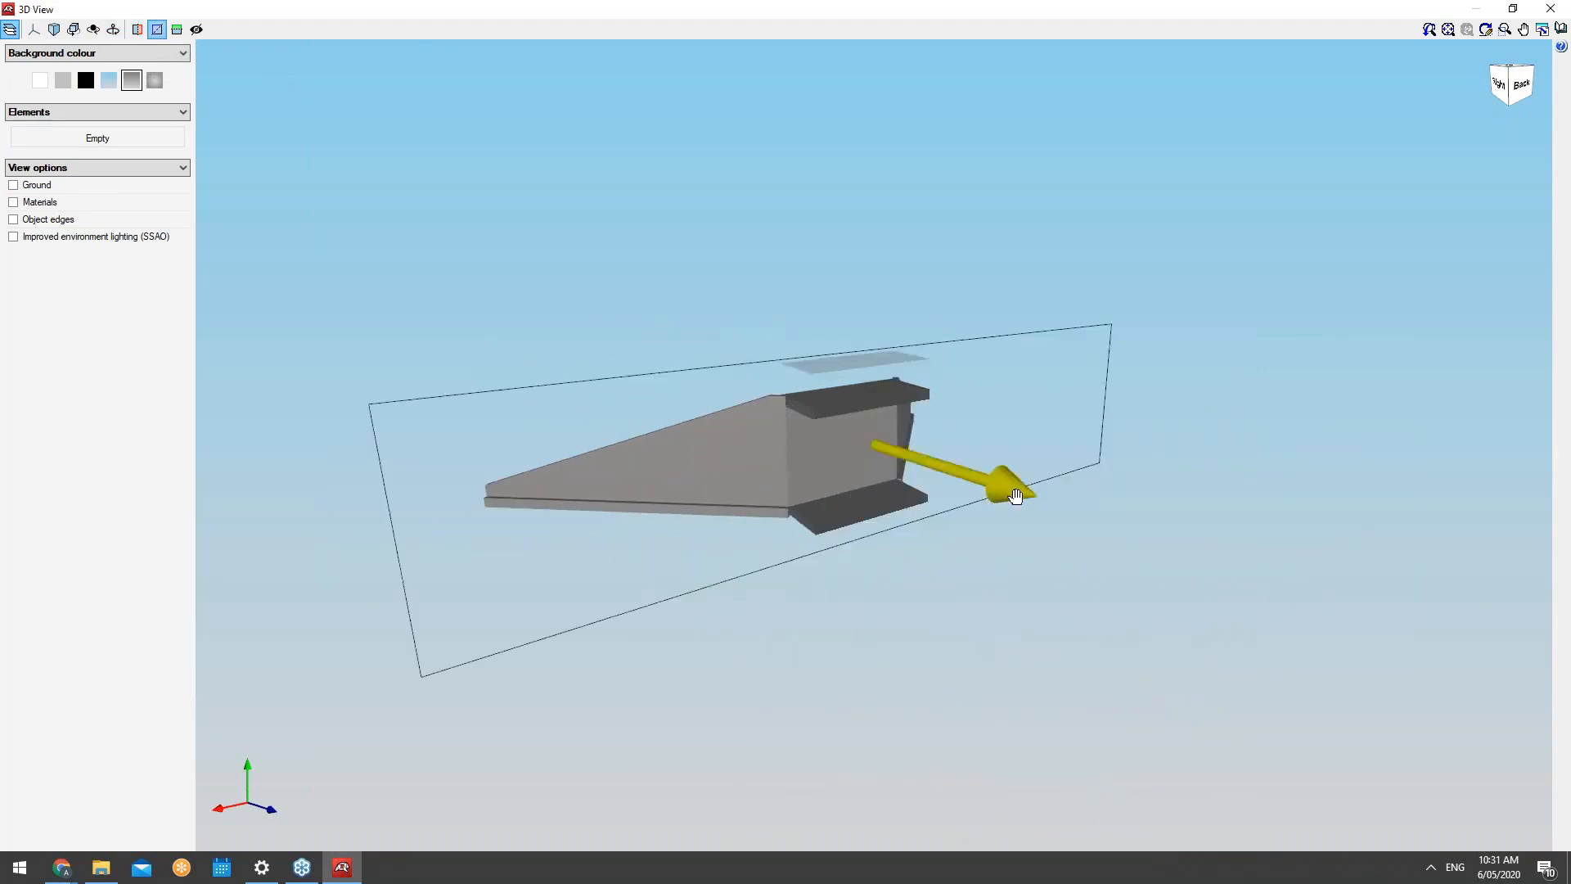
drag(1005, 494, 1097, 532)
middle_drag(964, 614, 1317, 577)
mouse_move(1014, 448)
mouse_down()
mouse_move(1220, 459)
mouse_move(1000, 442)
mouse_up()
mouse_move(950, 491)
middle_down()
mouse_move(912, 512)
mouse_move(695, 505)
mouse_move(742, 444)
mouse_move(789, 431)
mouse_move(1020, 494)
mouse_move(998, 490)
middle_up()
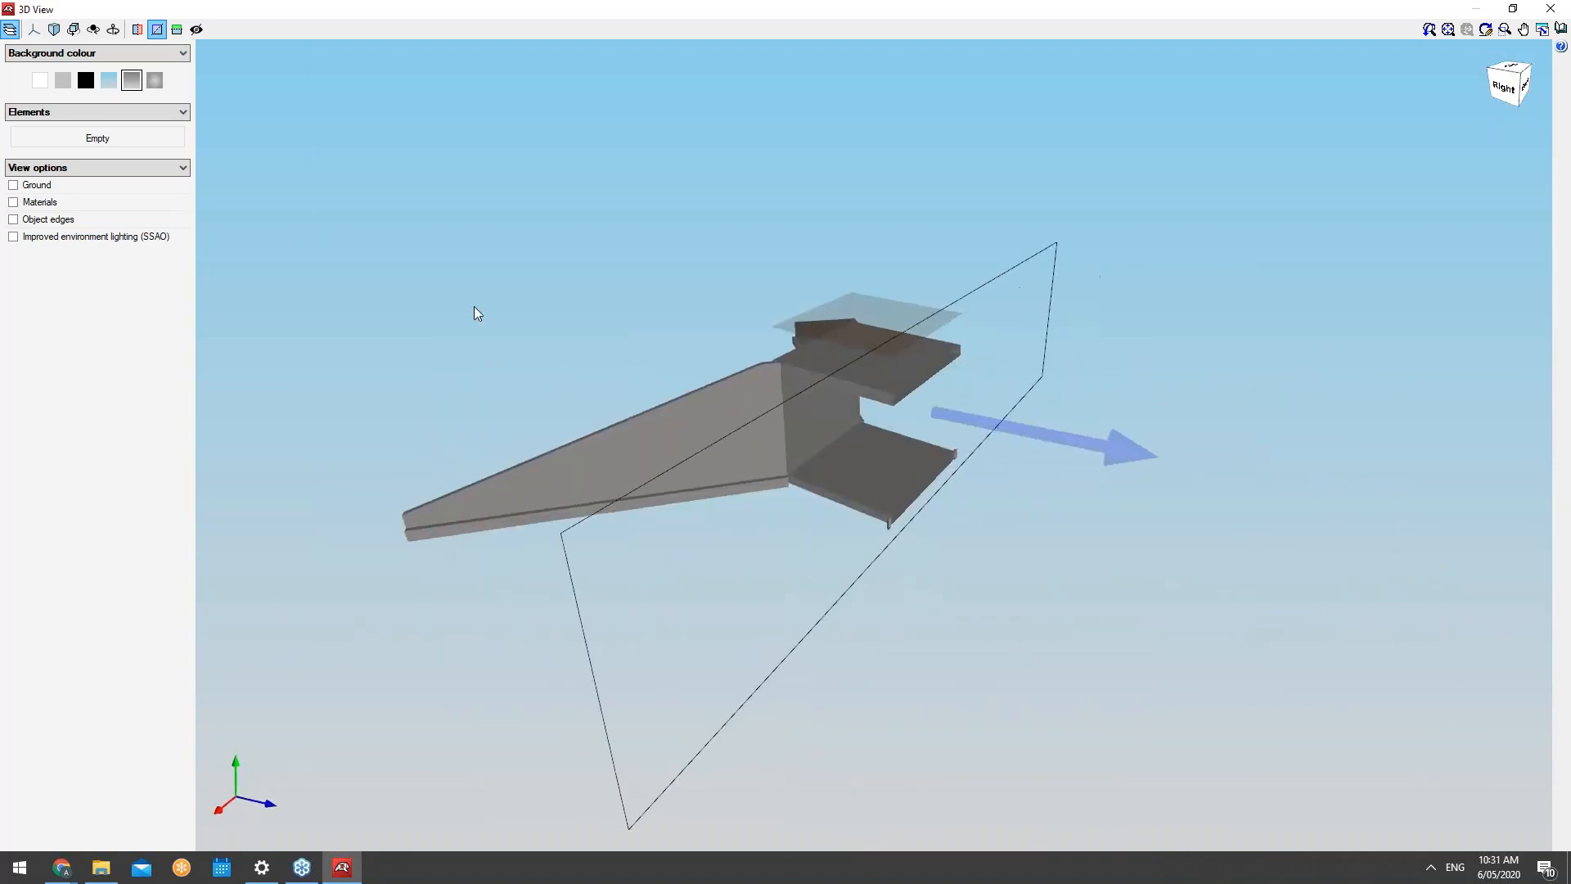
Step: Slice the culvert horizontally, raise the plane above the roof slab, remove the section and close the 3D view
click(177, 30)
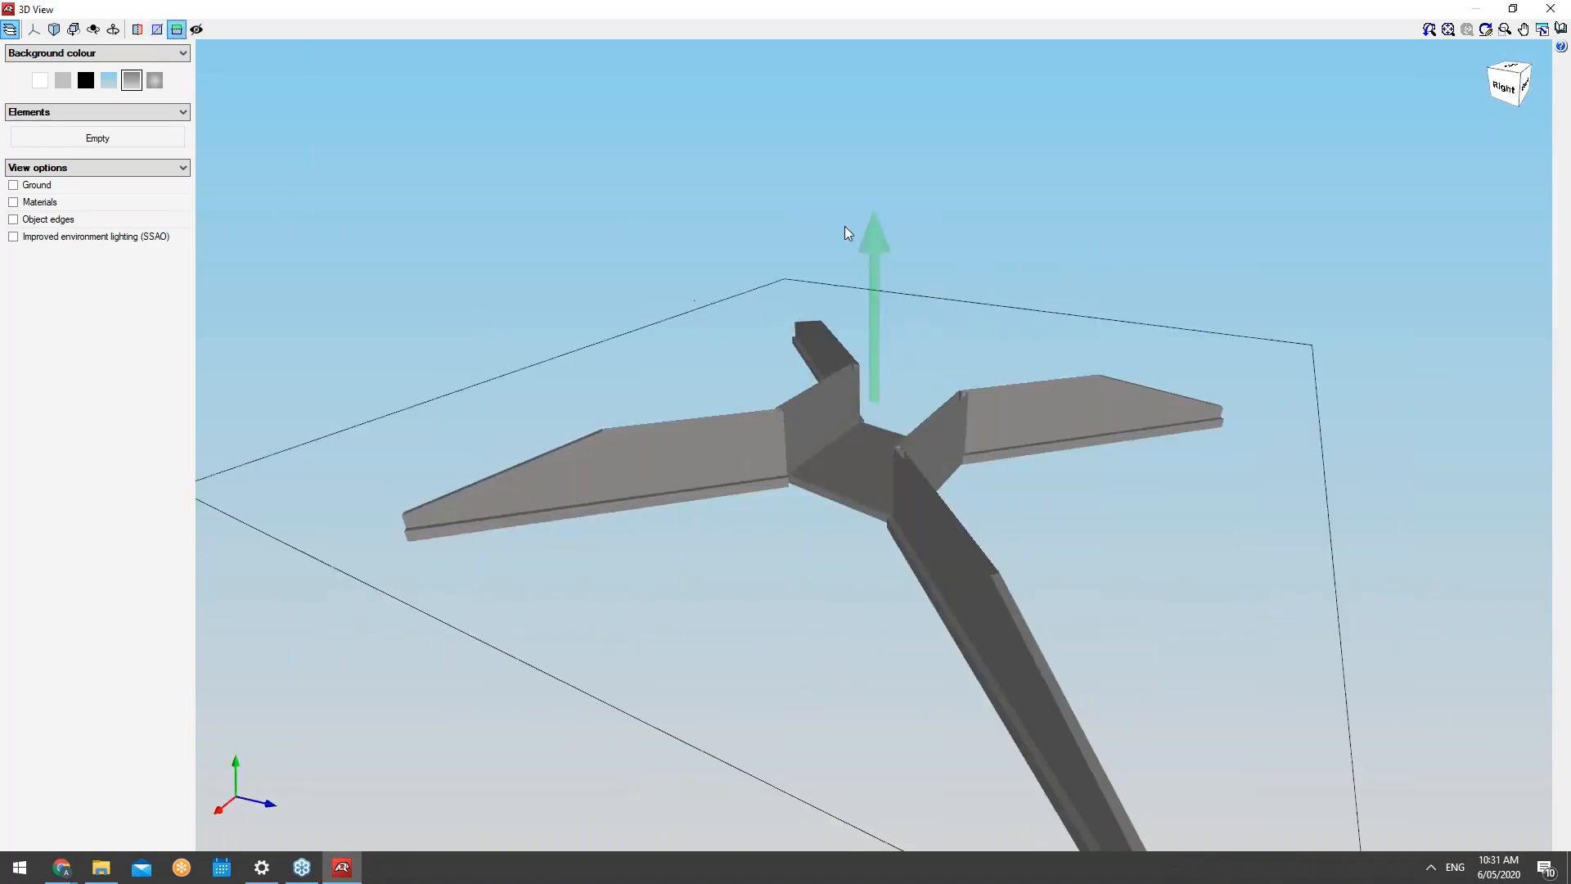
drag(870, 210, 889, 103)
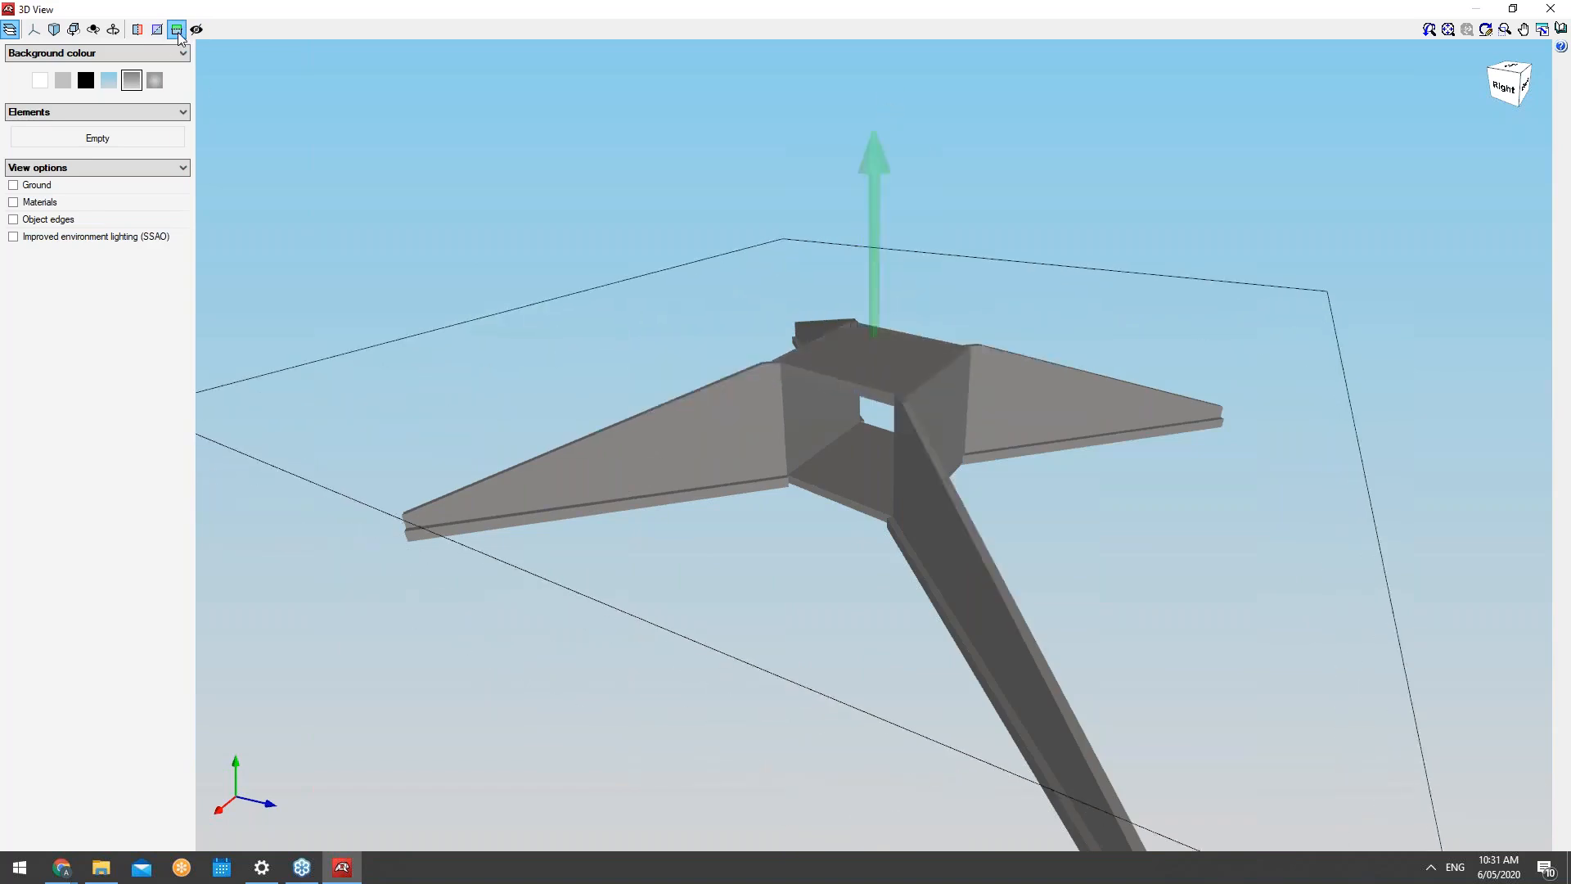
click(180, 34)
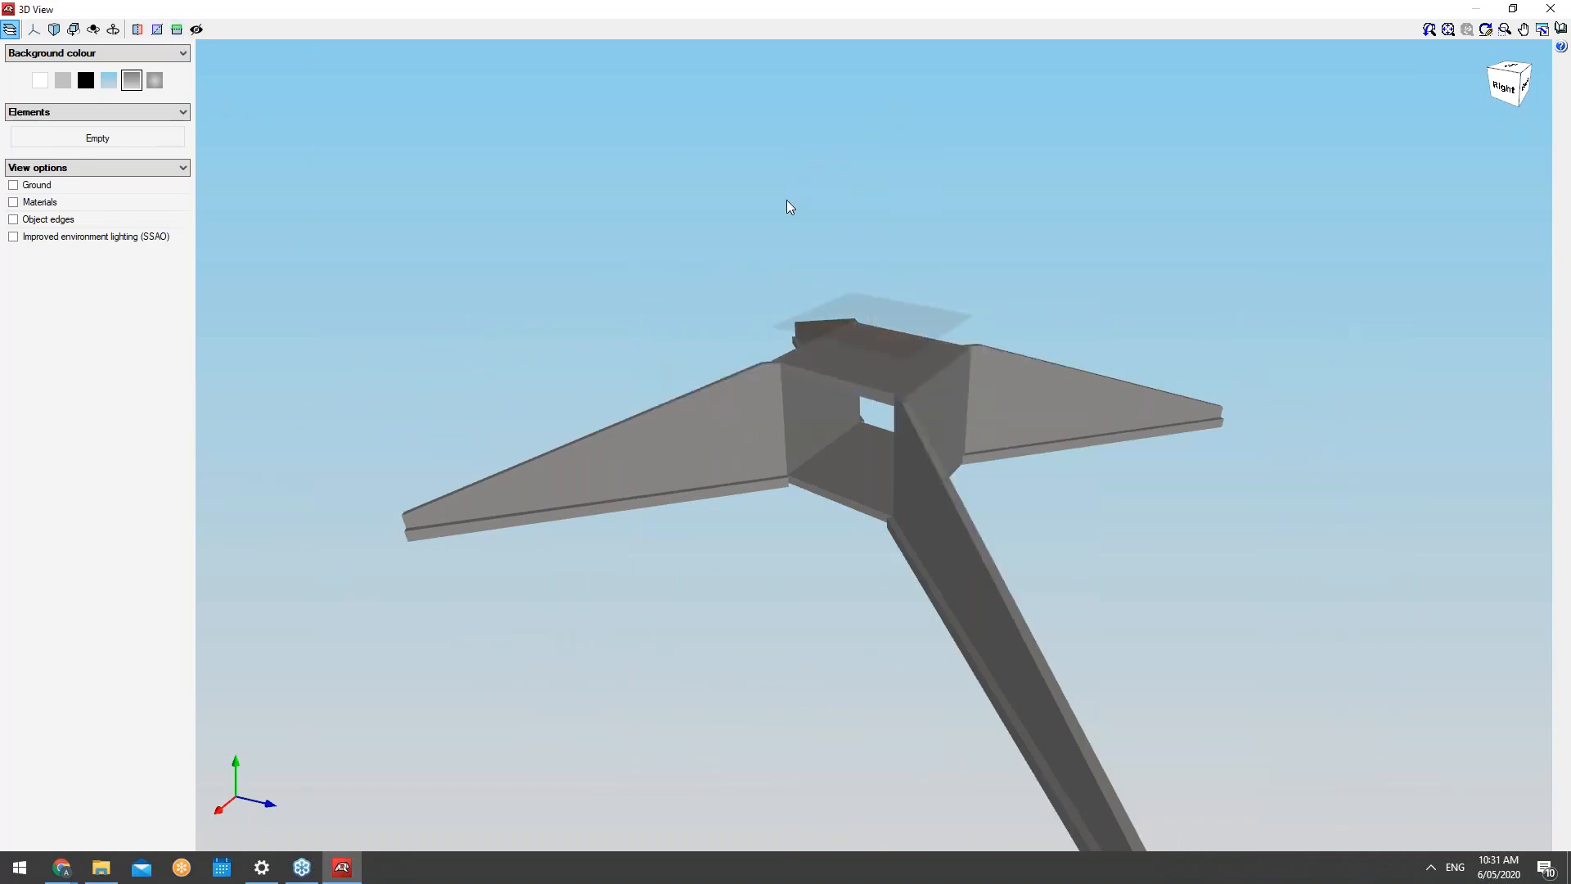
click(1551, 9)
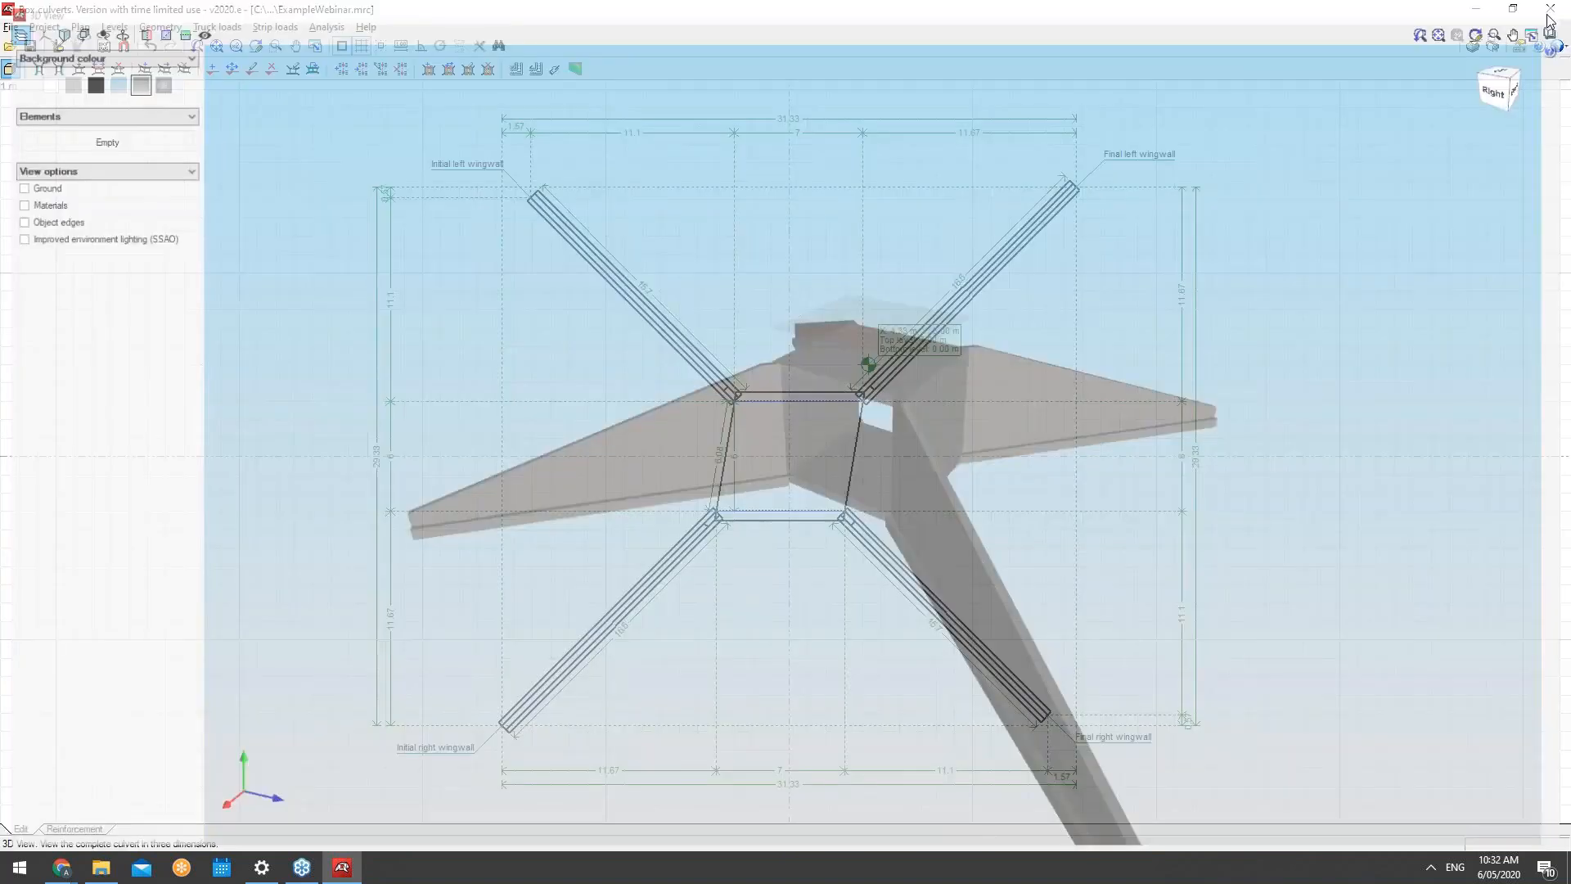
Step: Try deleting the outer point of the initial left wingwall in plan, and undo the deletion
click(39, 27)
mouse_move(80, 30)
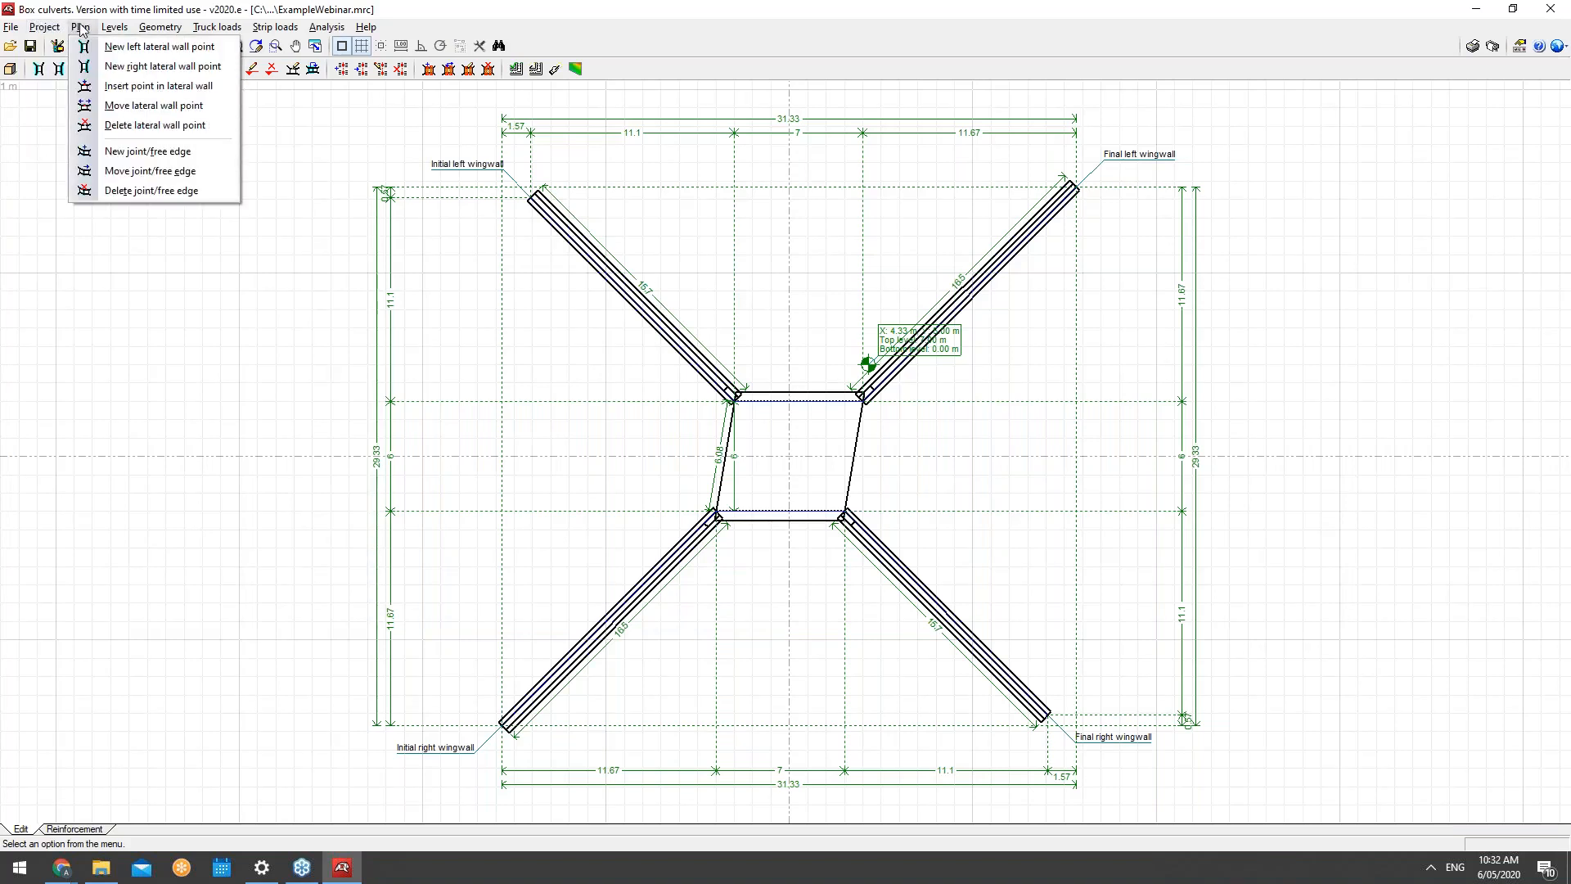
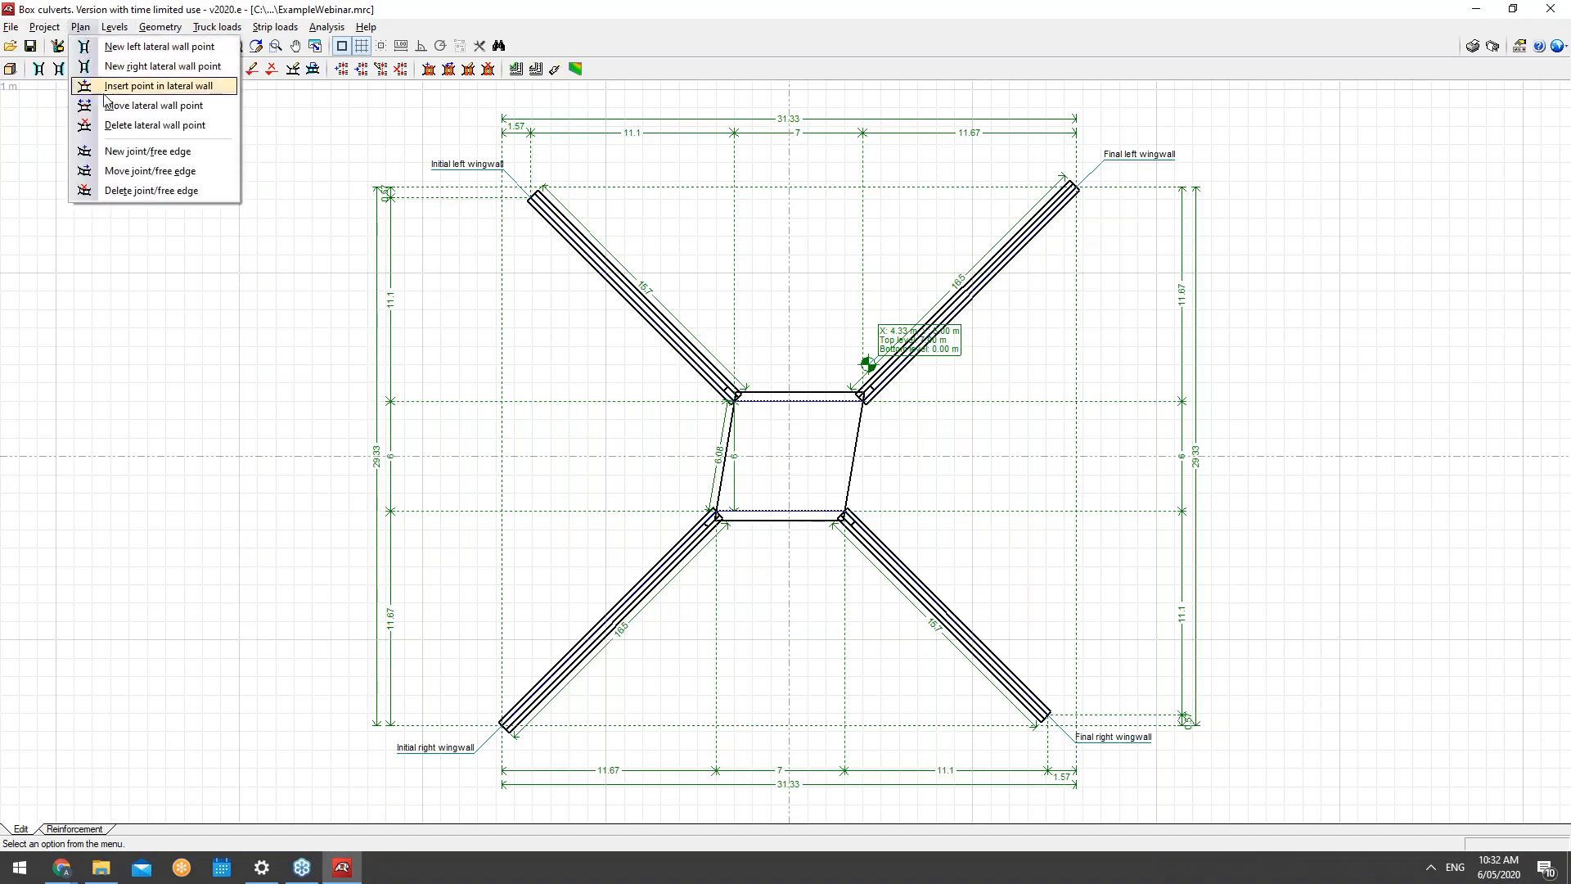
click(114, 125)
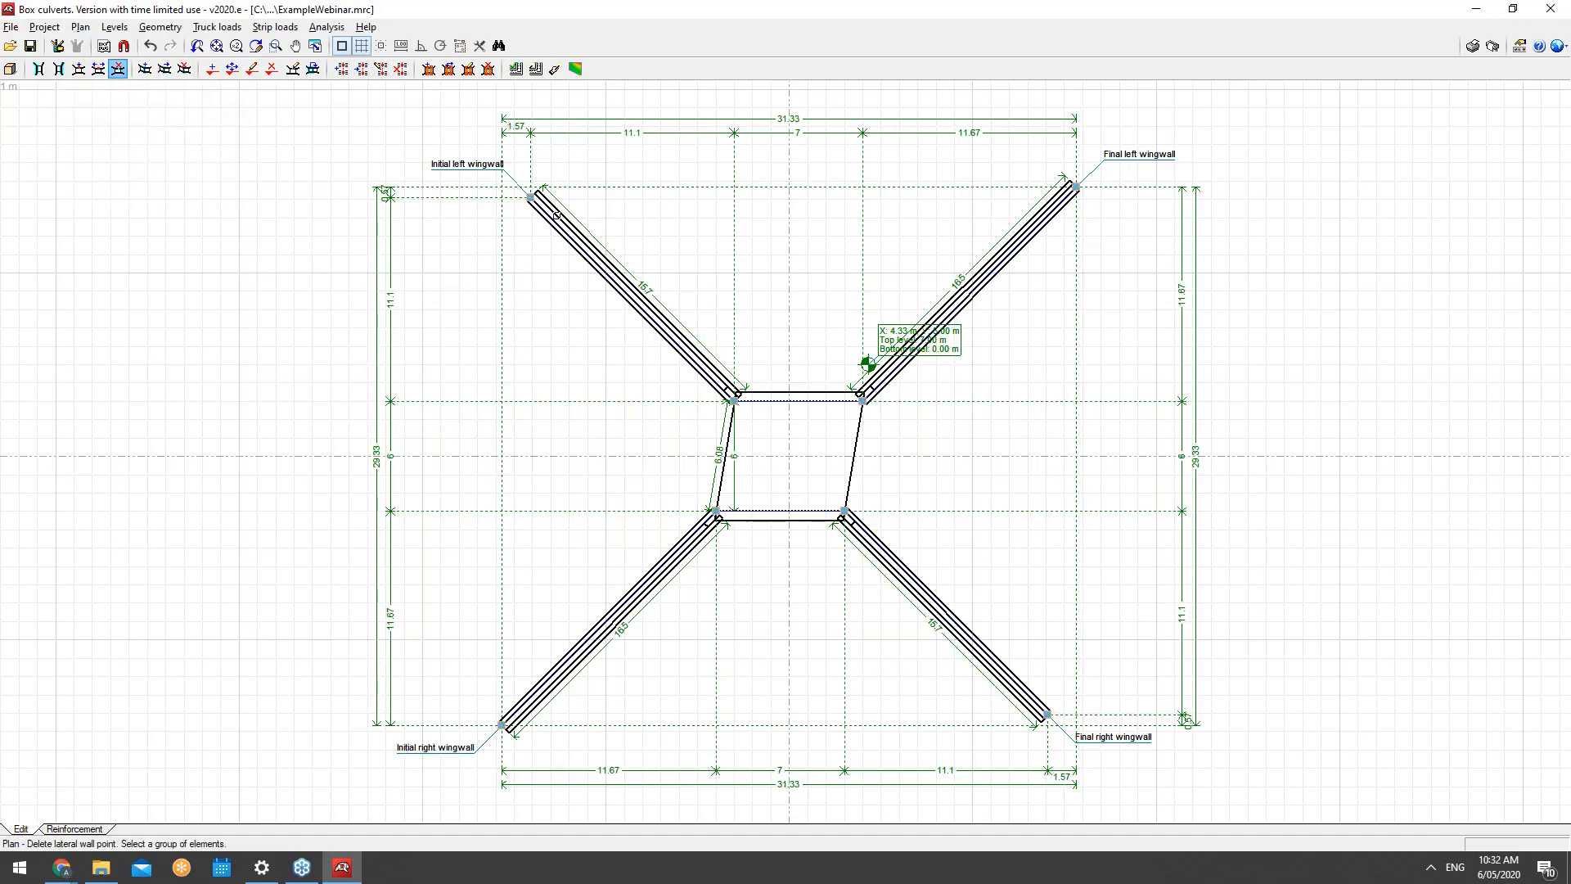
click(531, 198)
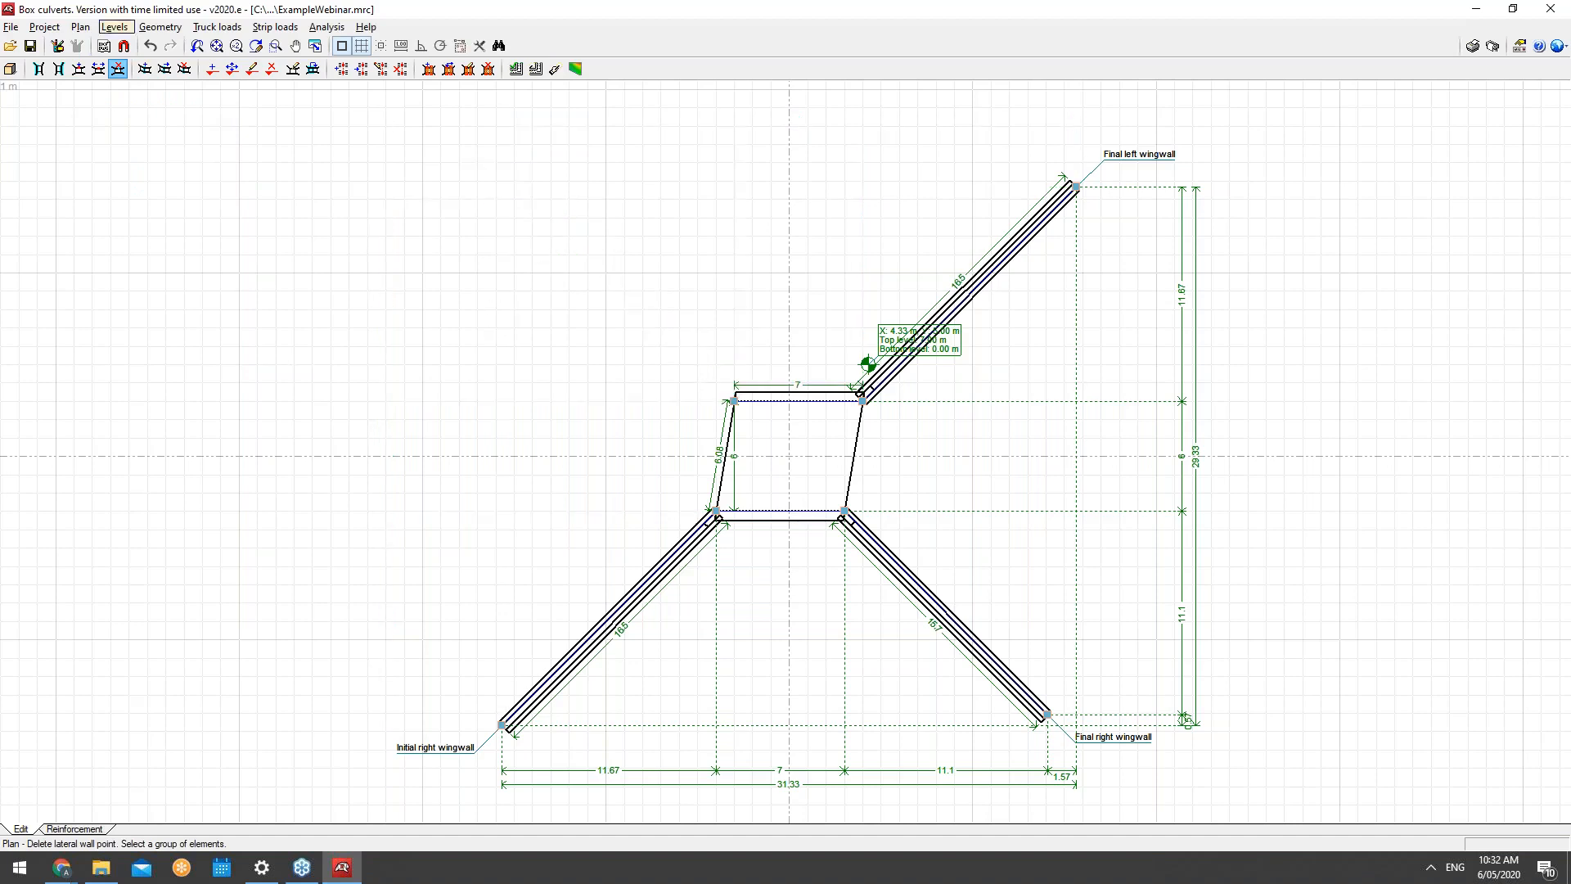
click(114, 27)
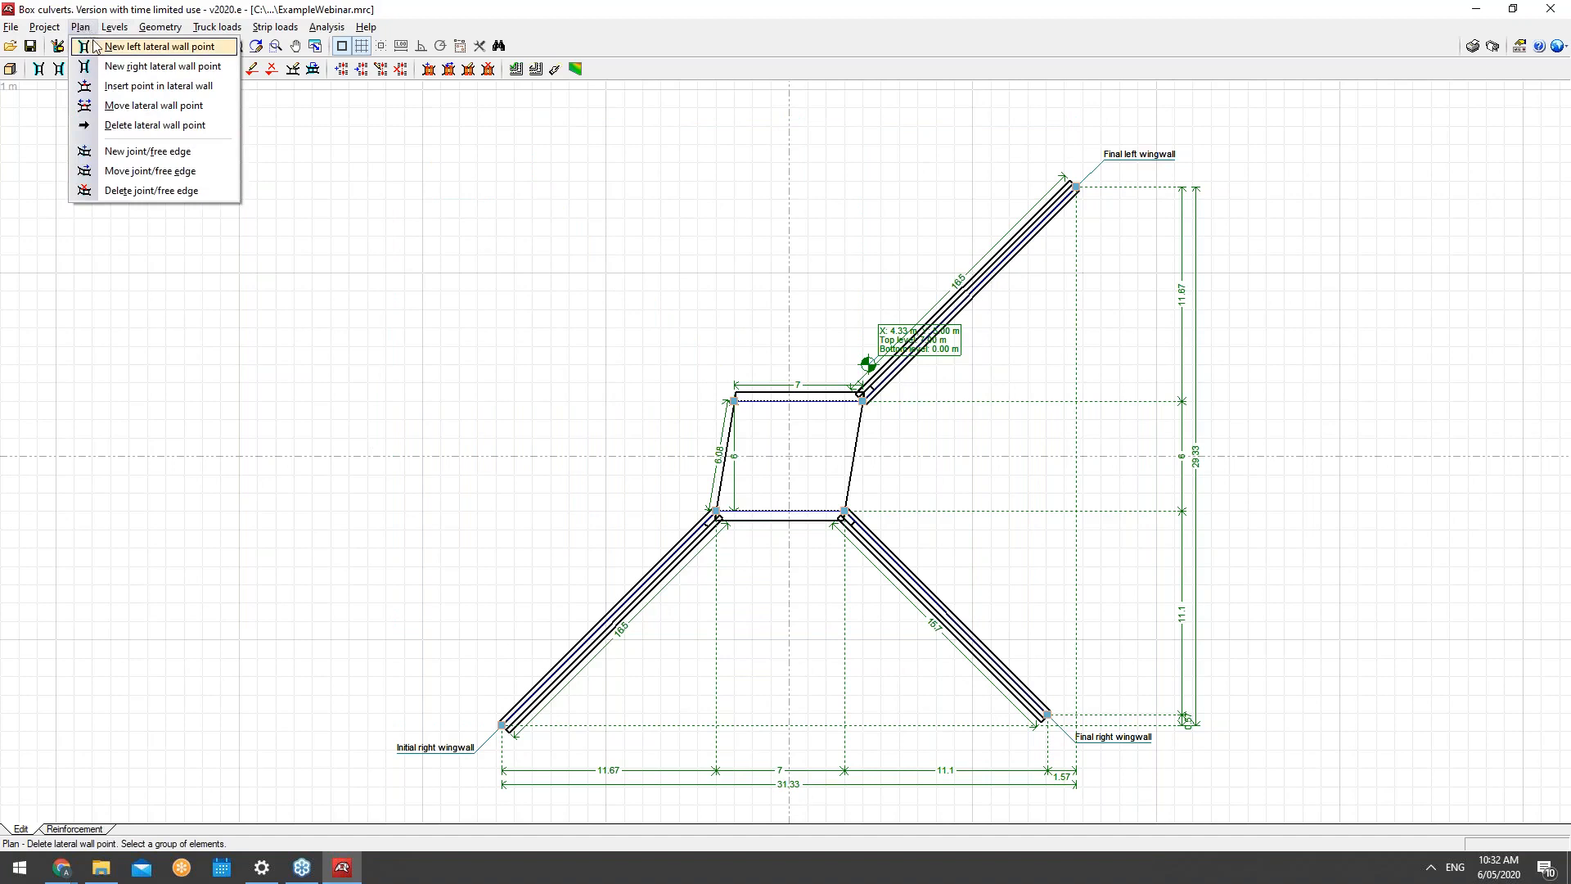
click(106, 46)
right_click(638, 300)
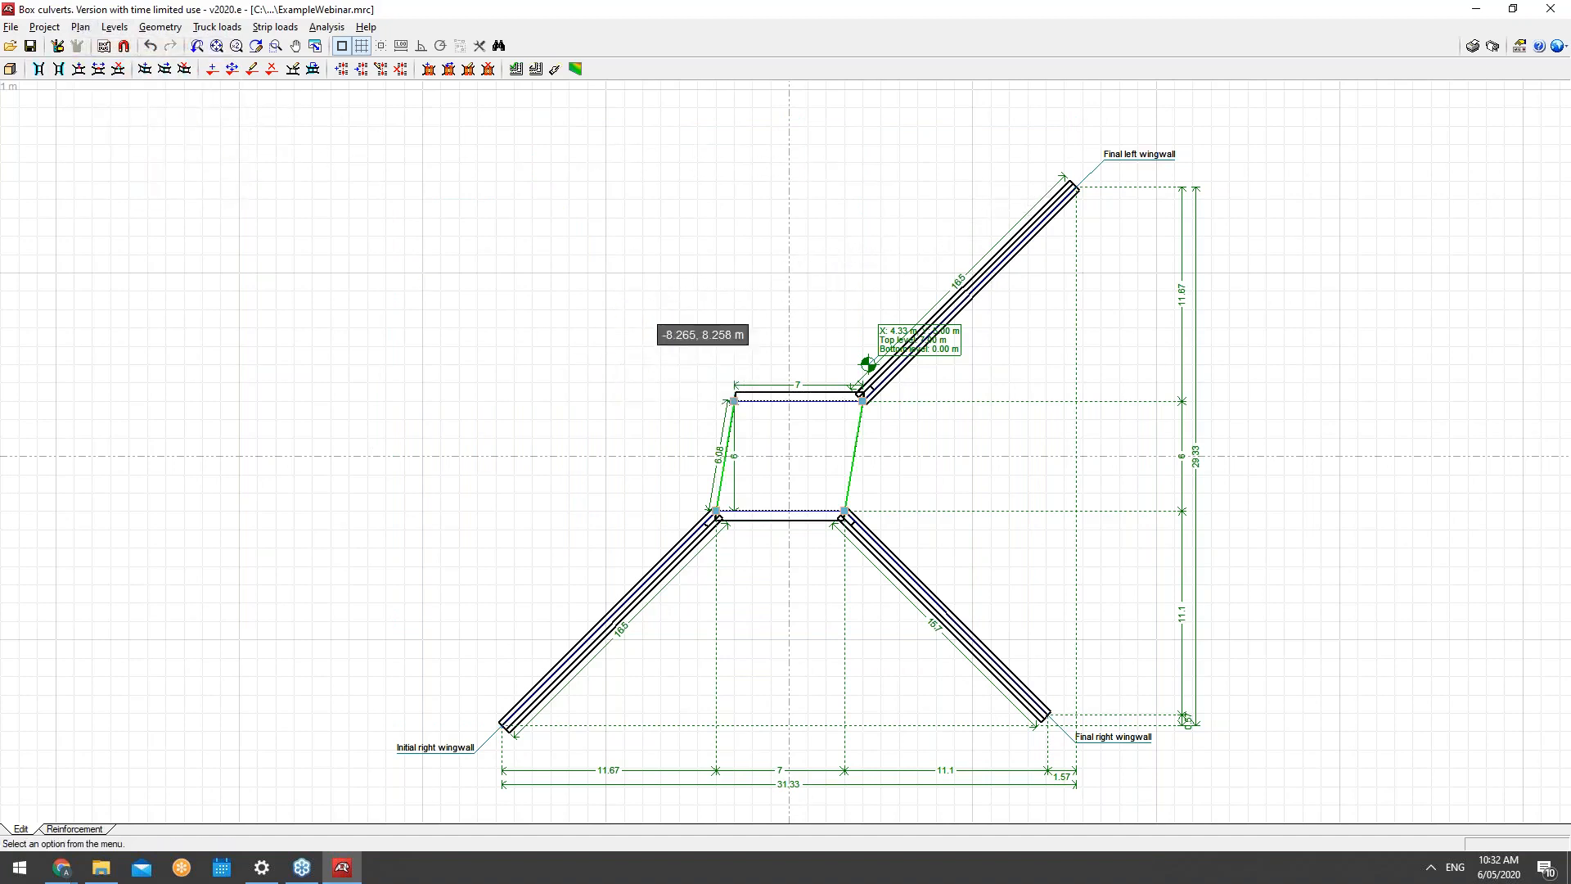
click(150, 46)
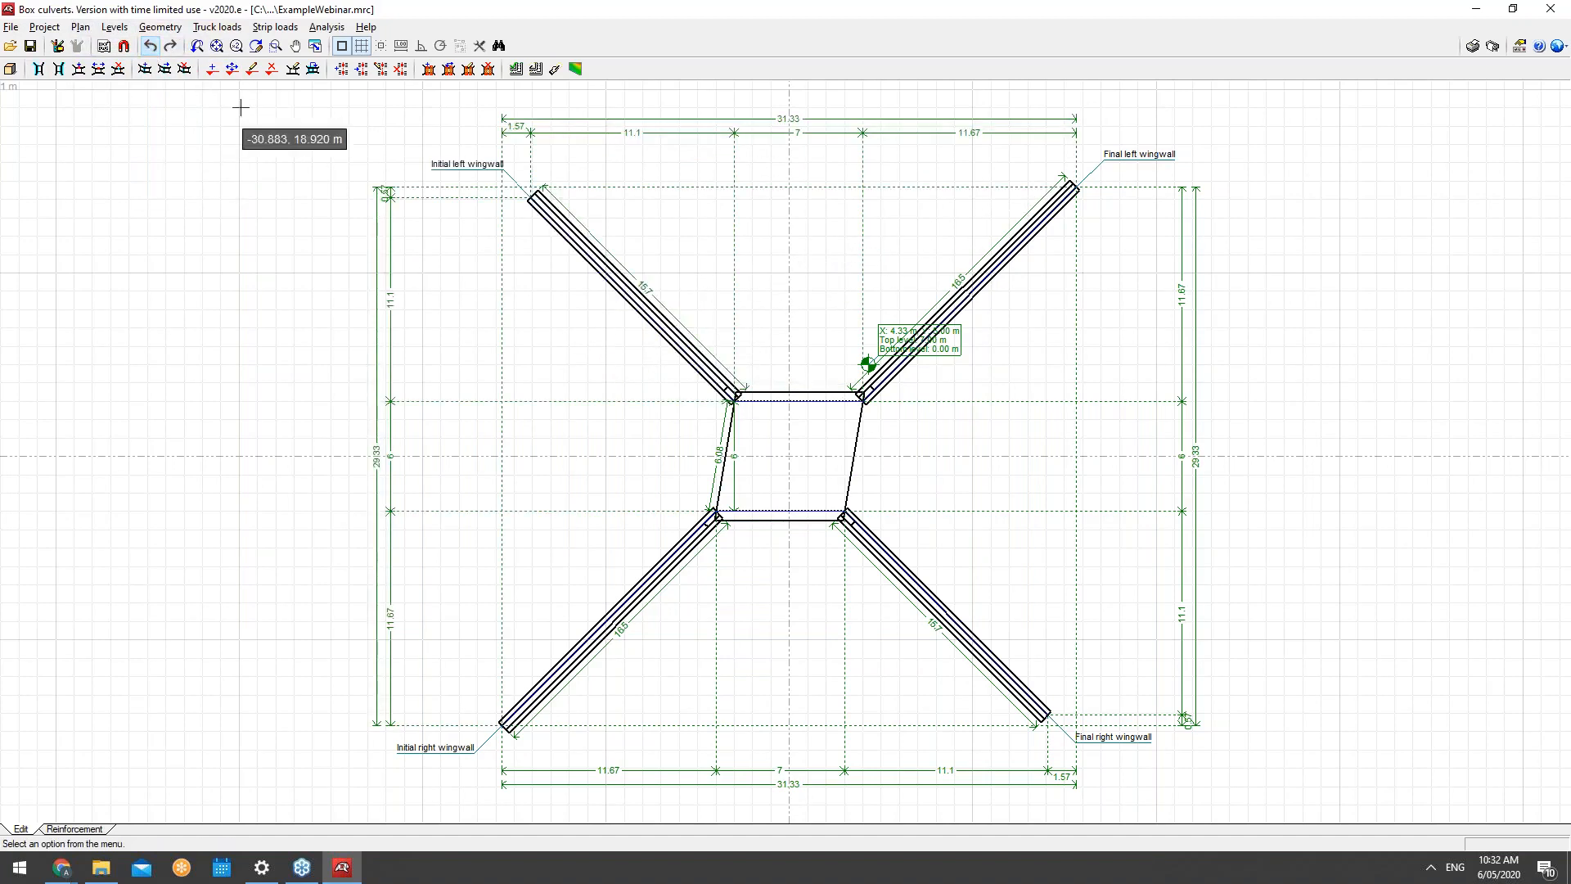
Step: Delete the outer point of the initial left wingwall again and try starting a new right lateral wall point
click(84, 28)
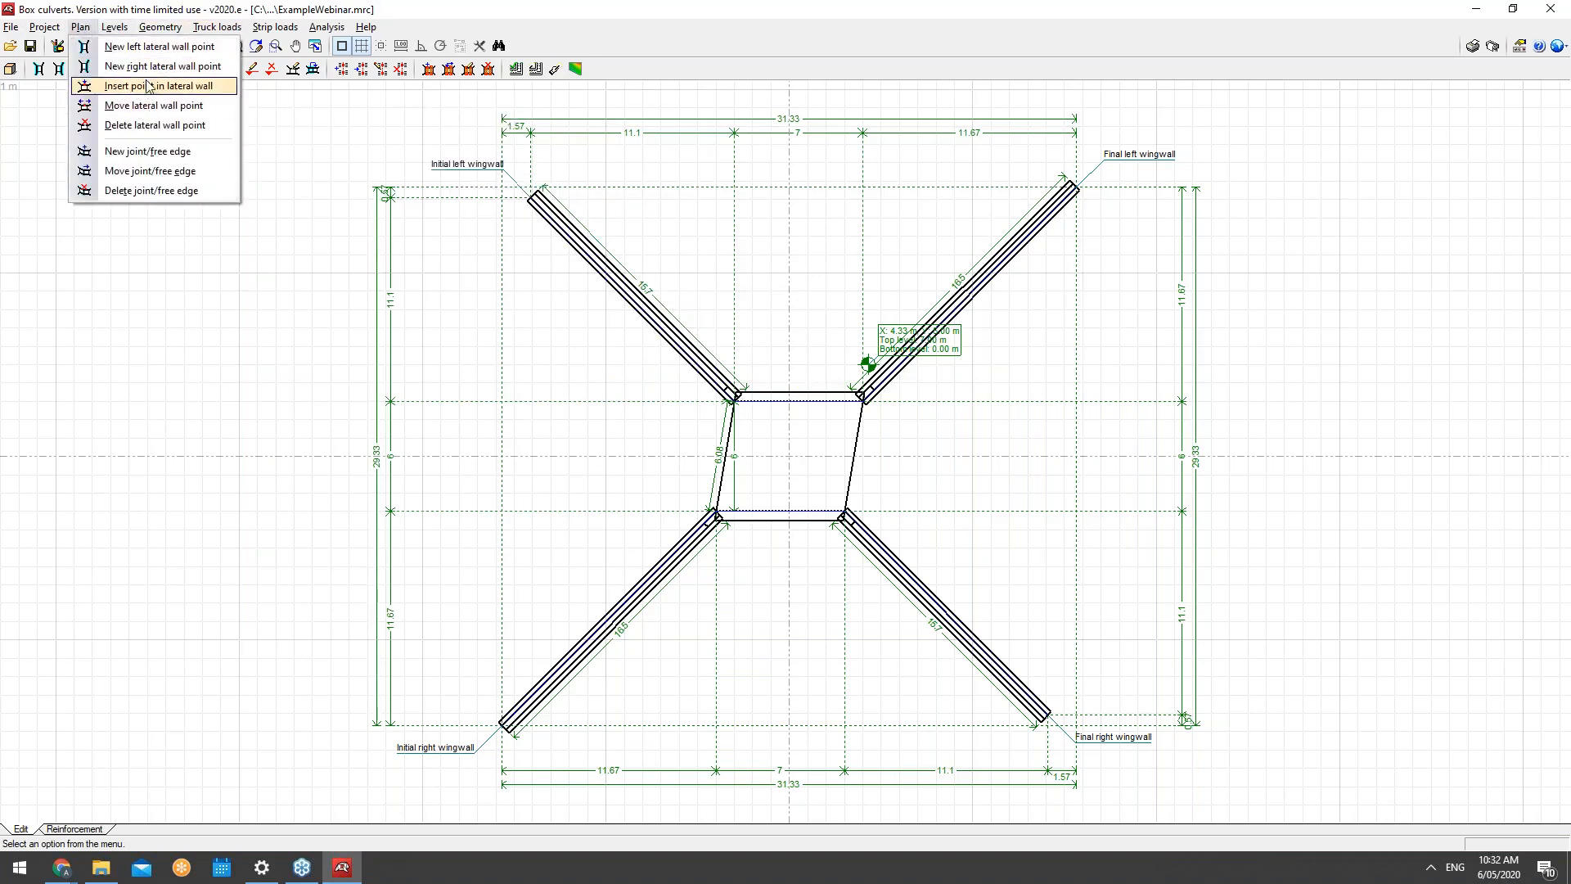
click(156, 125)
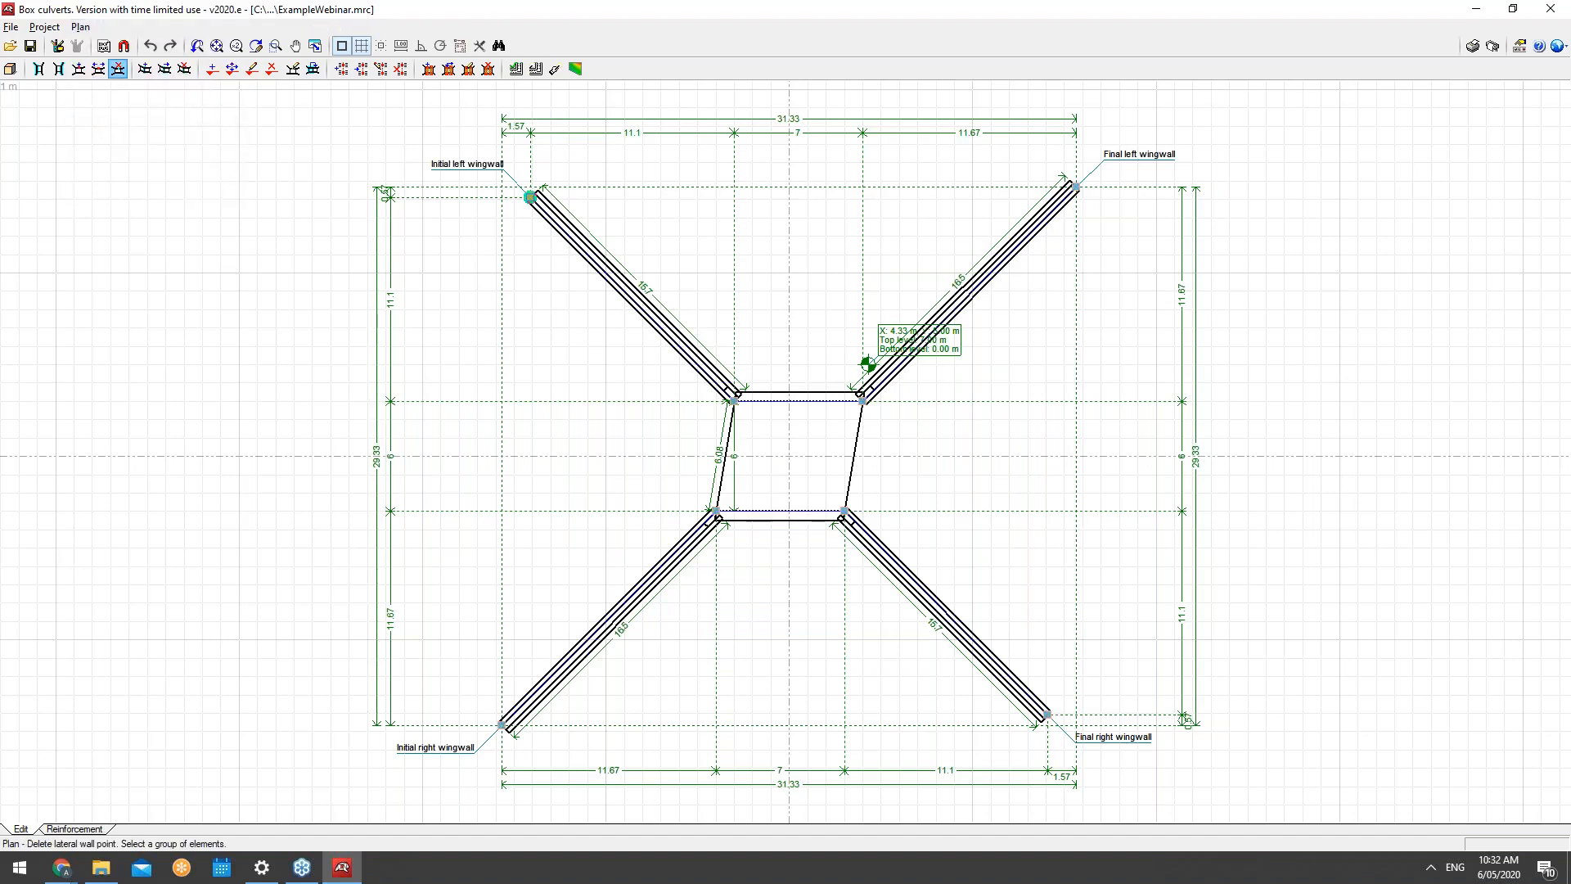
click(530, 197)
click(81, 27)
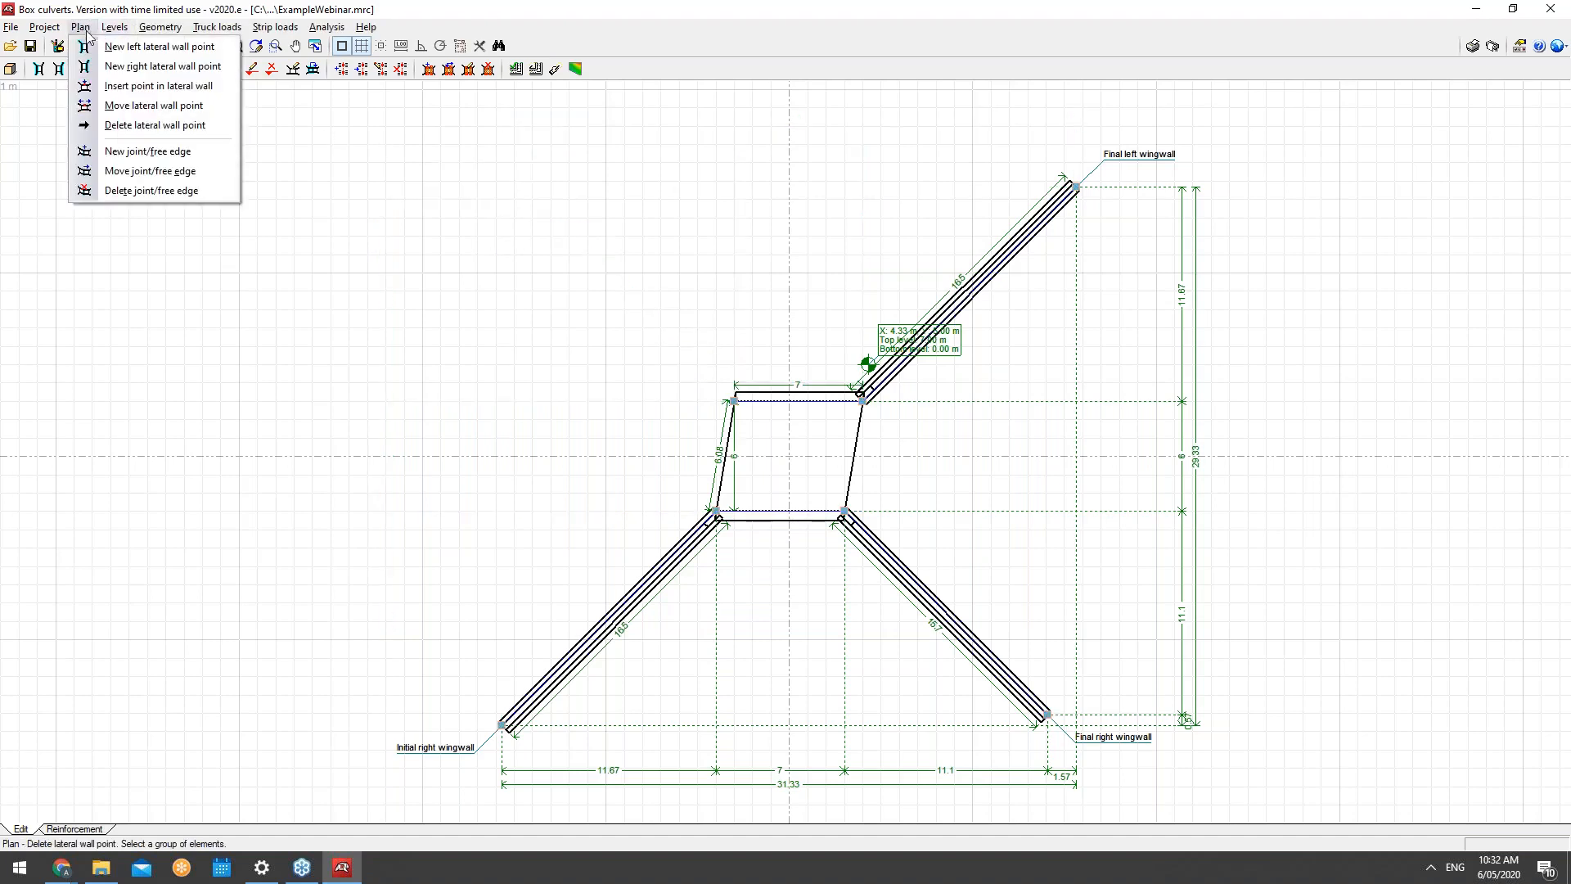
click(114, 69)
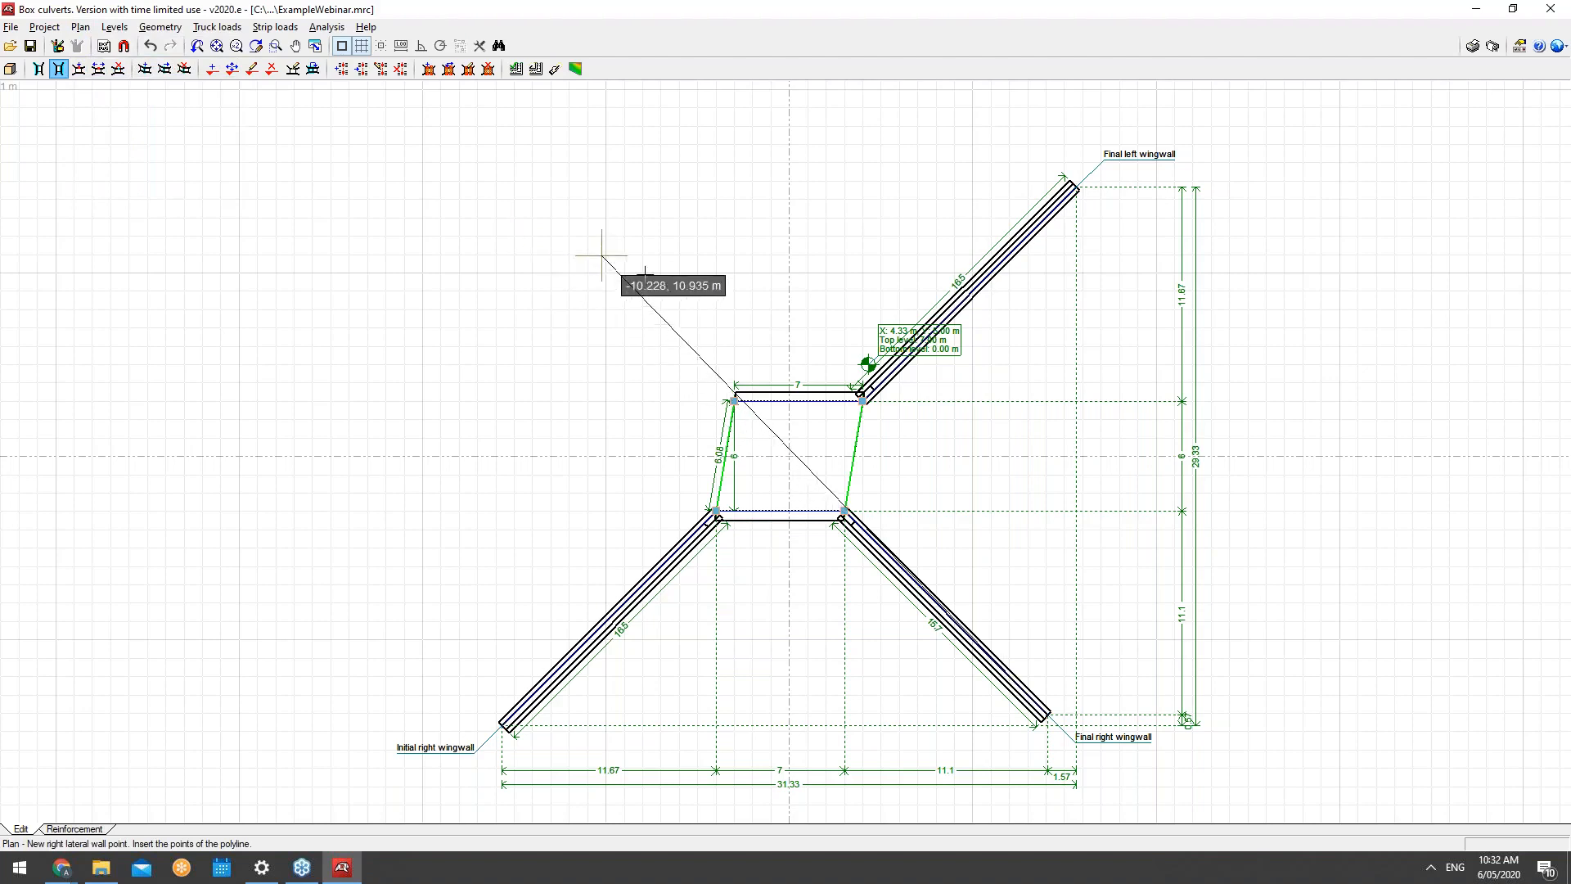
Step: Try adding left lateral wall points at the box's upper-left corner and about (-15.8, 15.6) m, and undo both
click(80, 27)
mouse_move(102, 33)
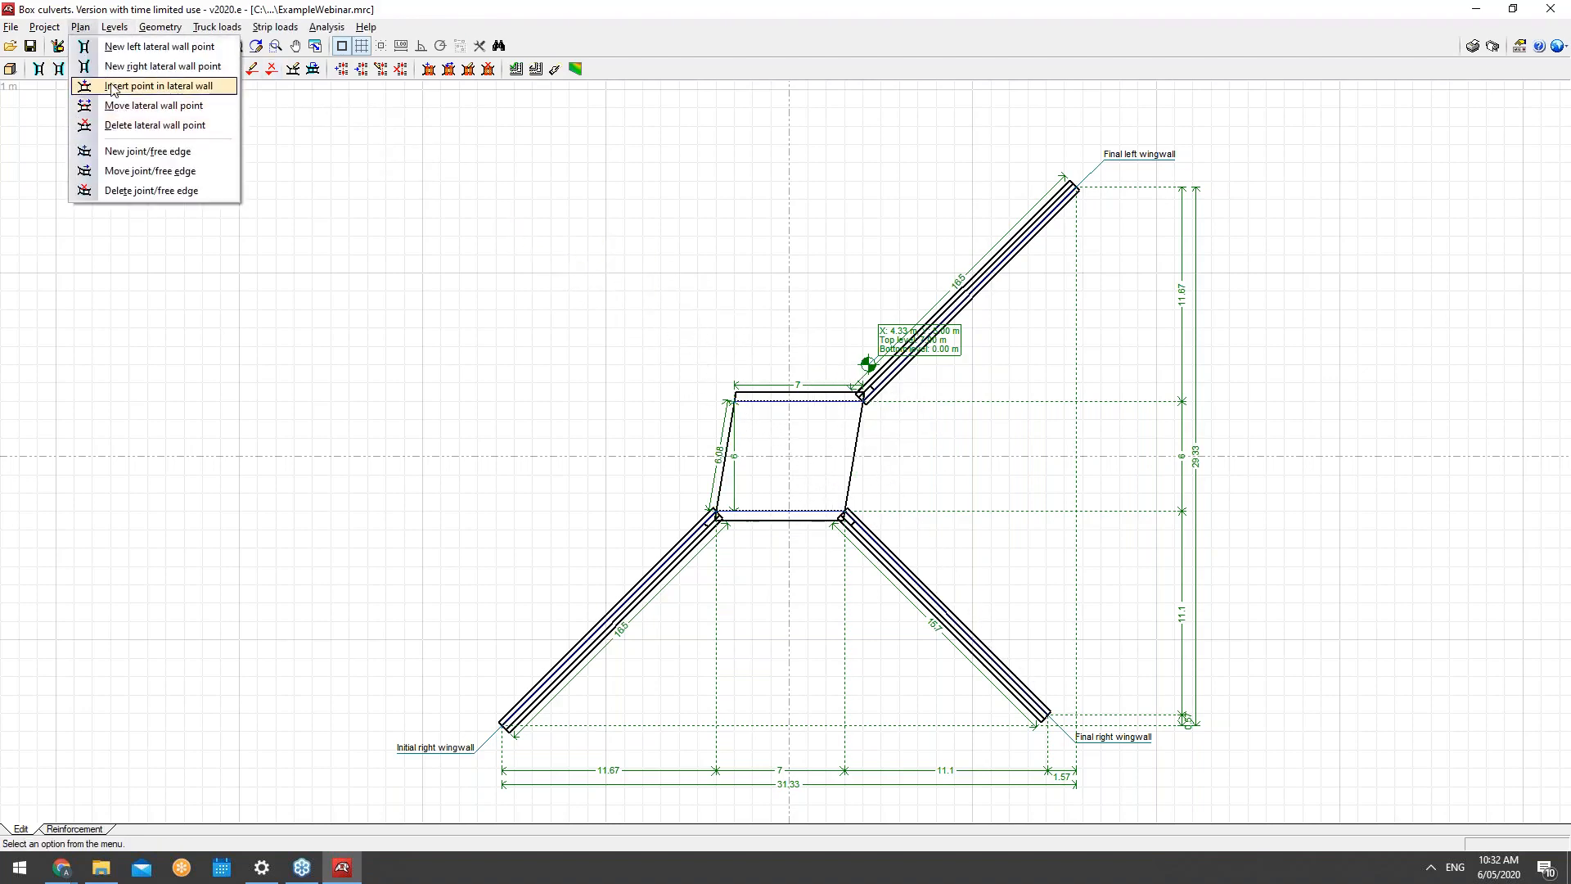
click(159, 46)
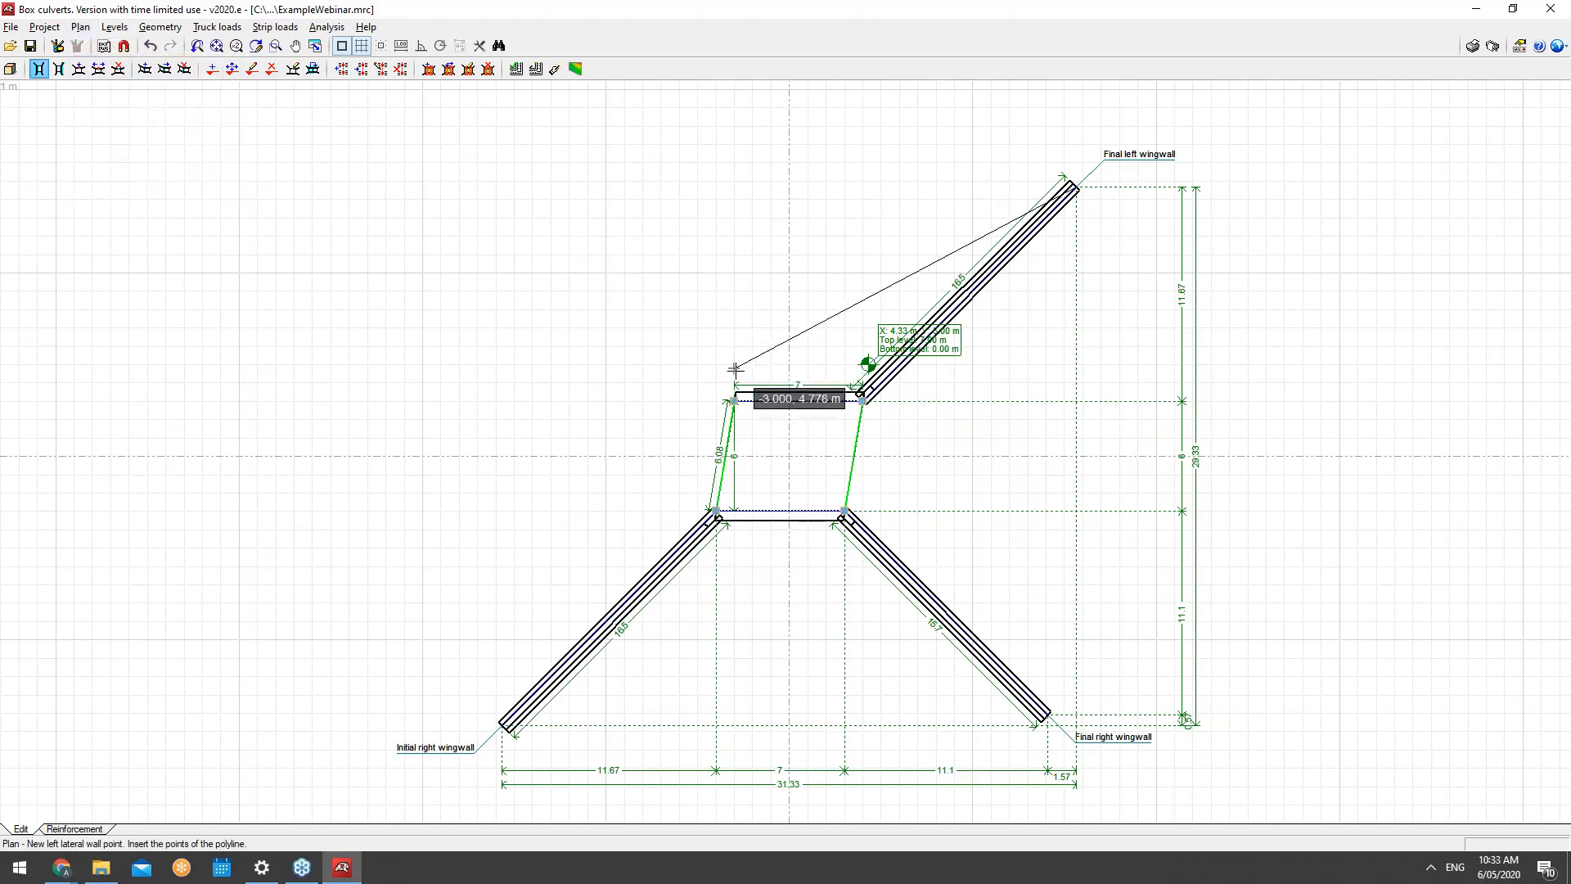
click(708, 388)
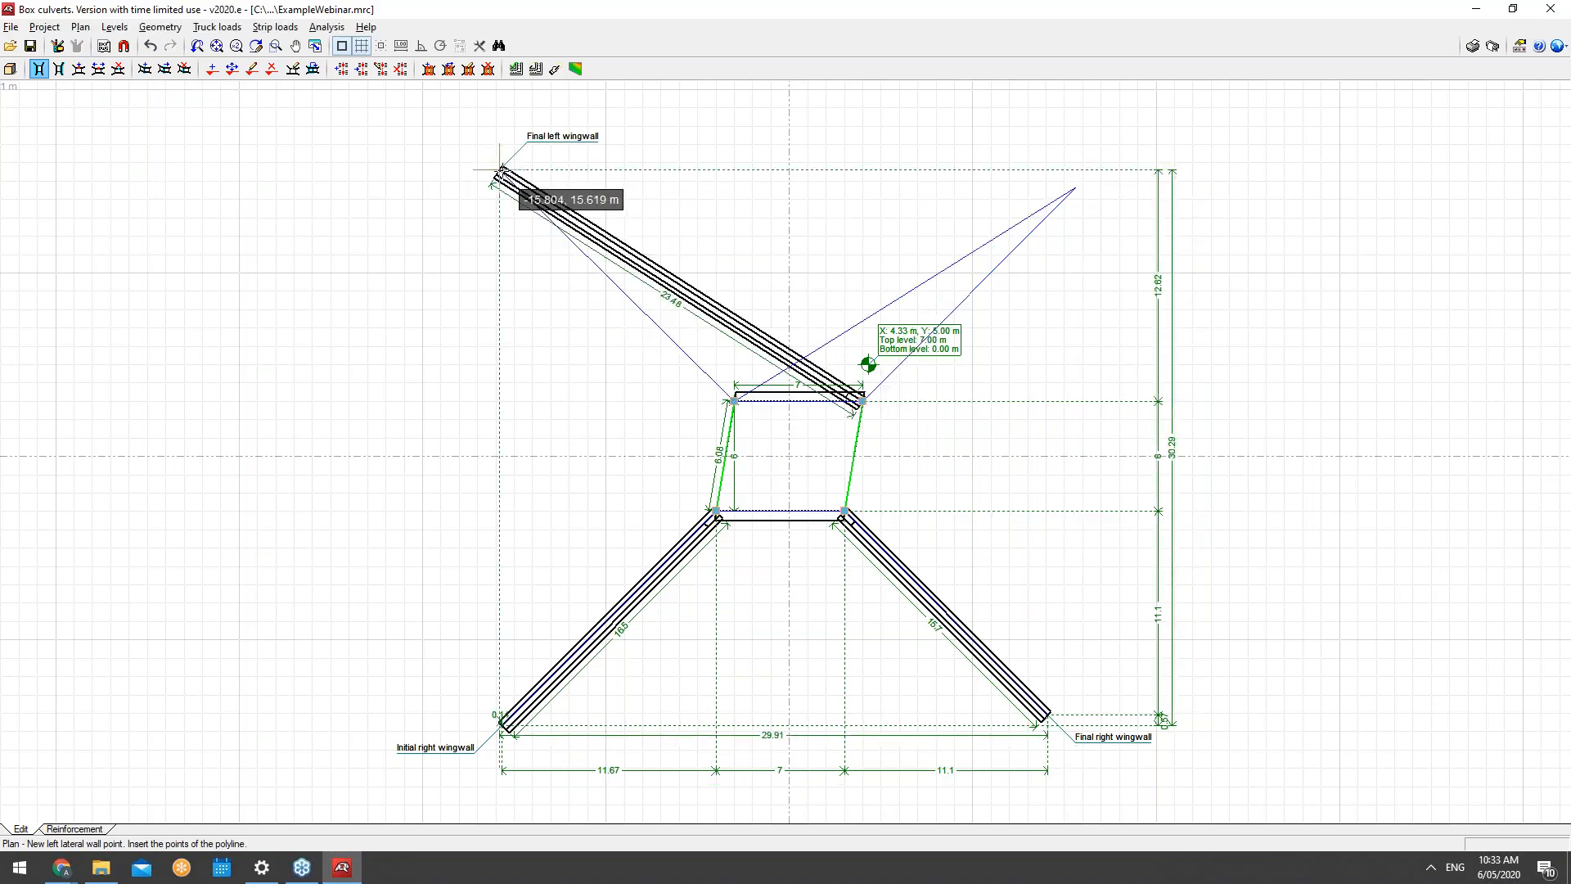
click(501, 172)
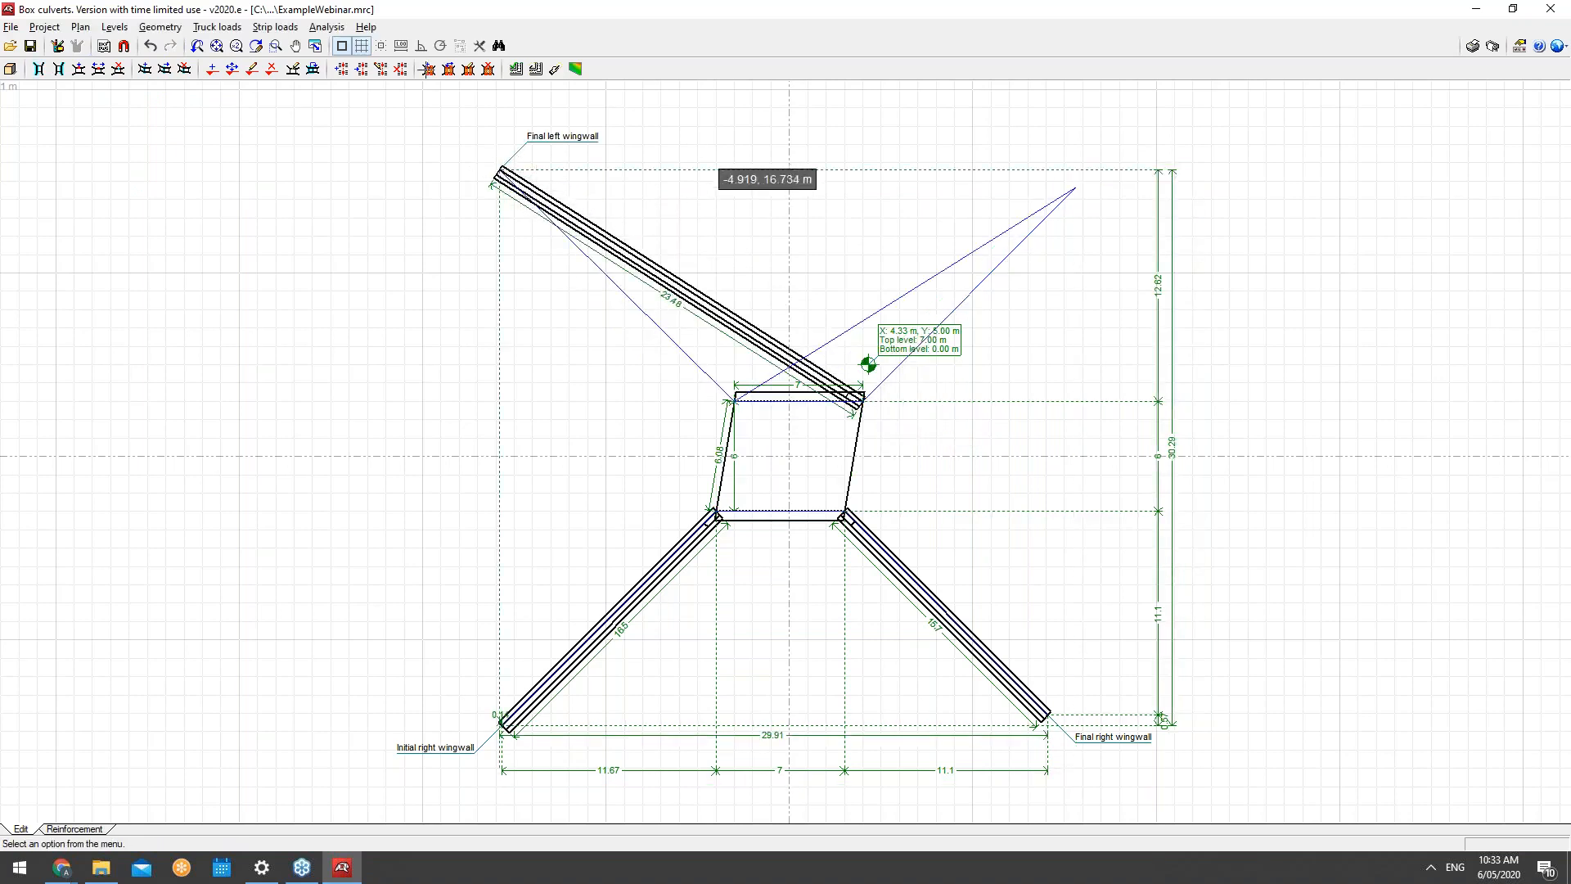
click(149, 47)
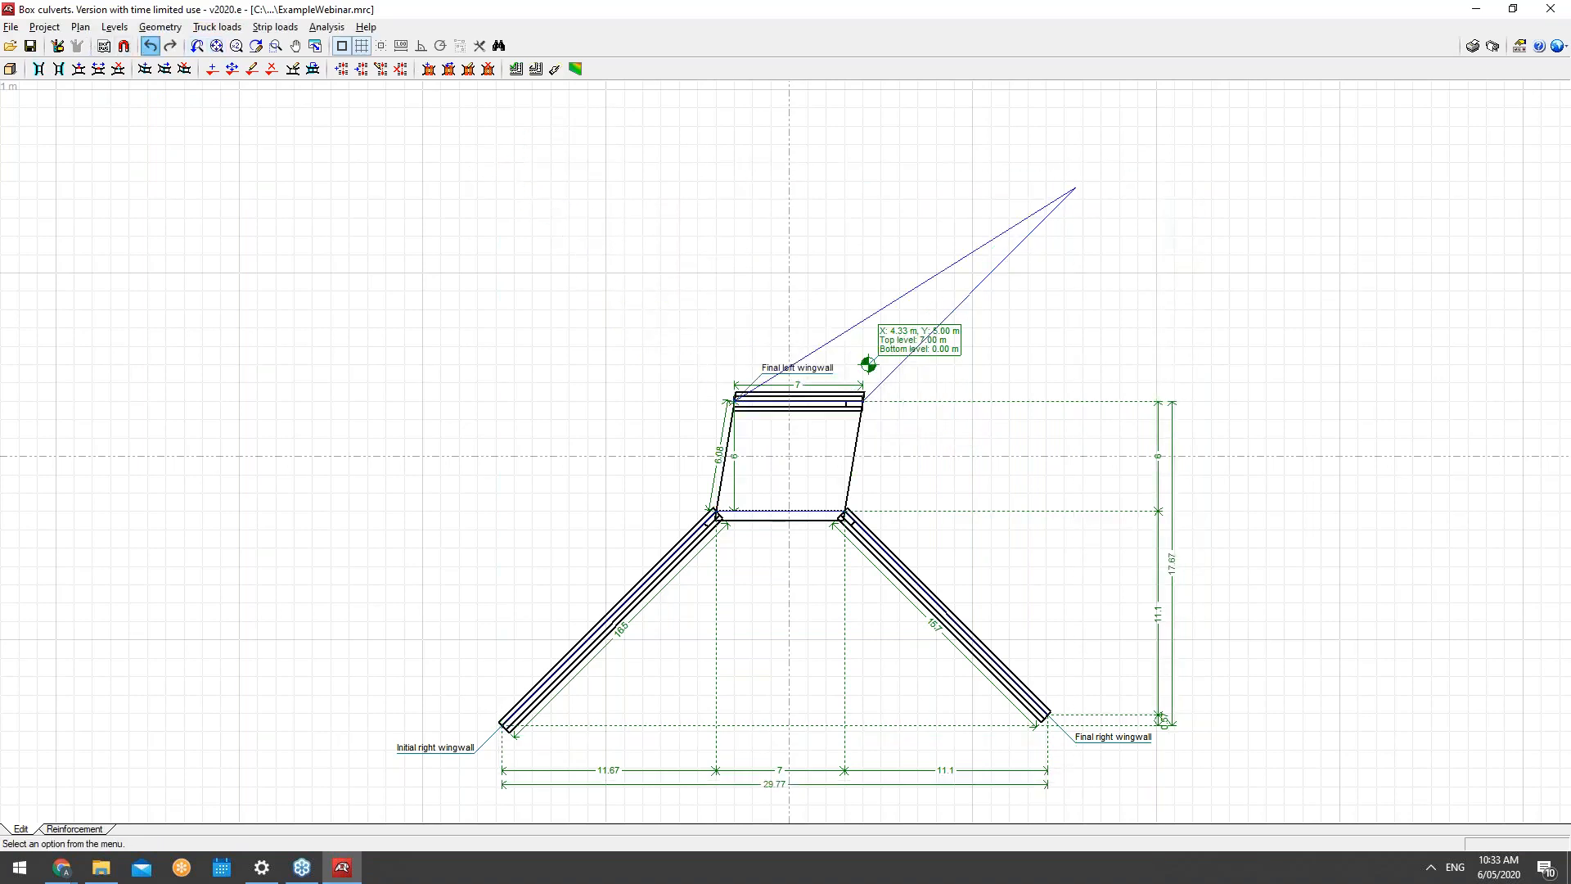
click(152, 48)
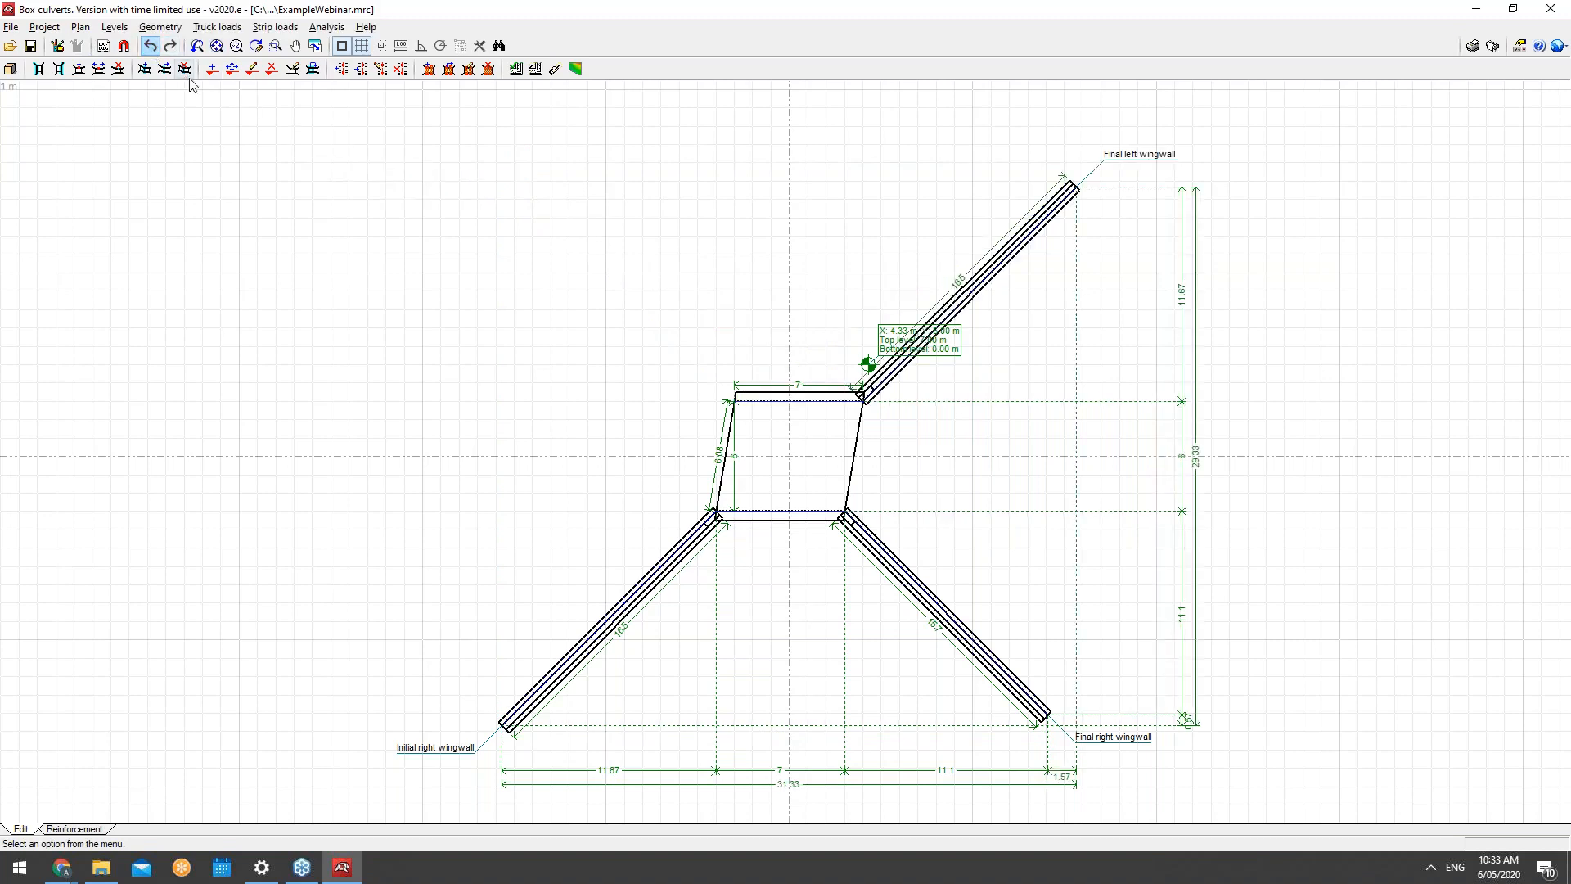
Step: Try a right lateral wall polyline through the box corner at (-3, 3) m, extending the final right wingwall to about 27.51 m
click(114, 27)
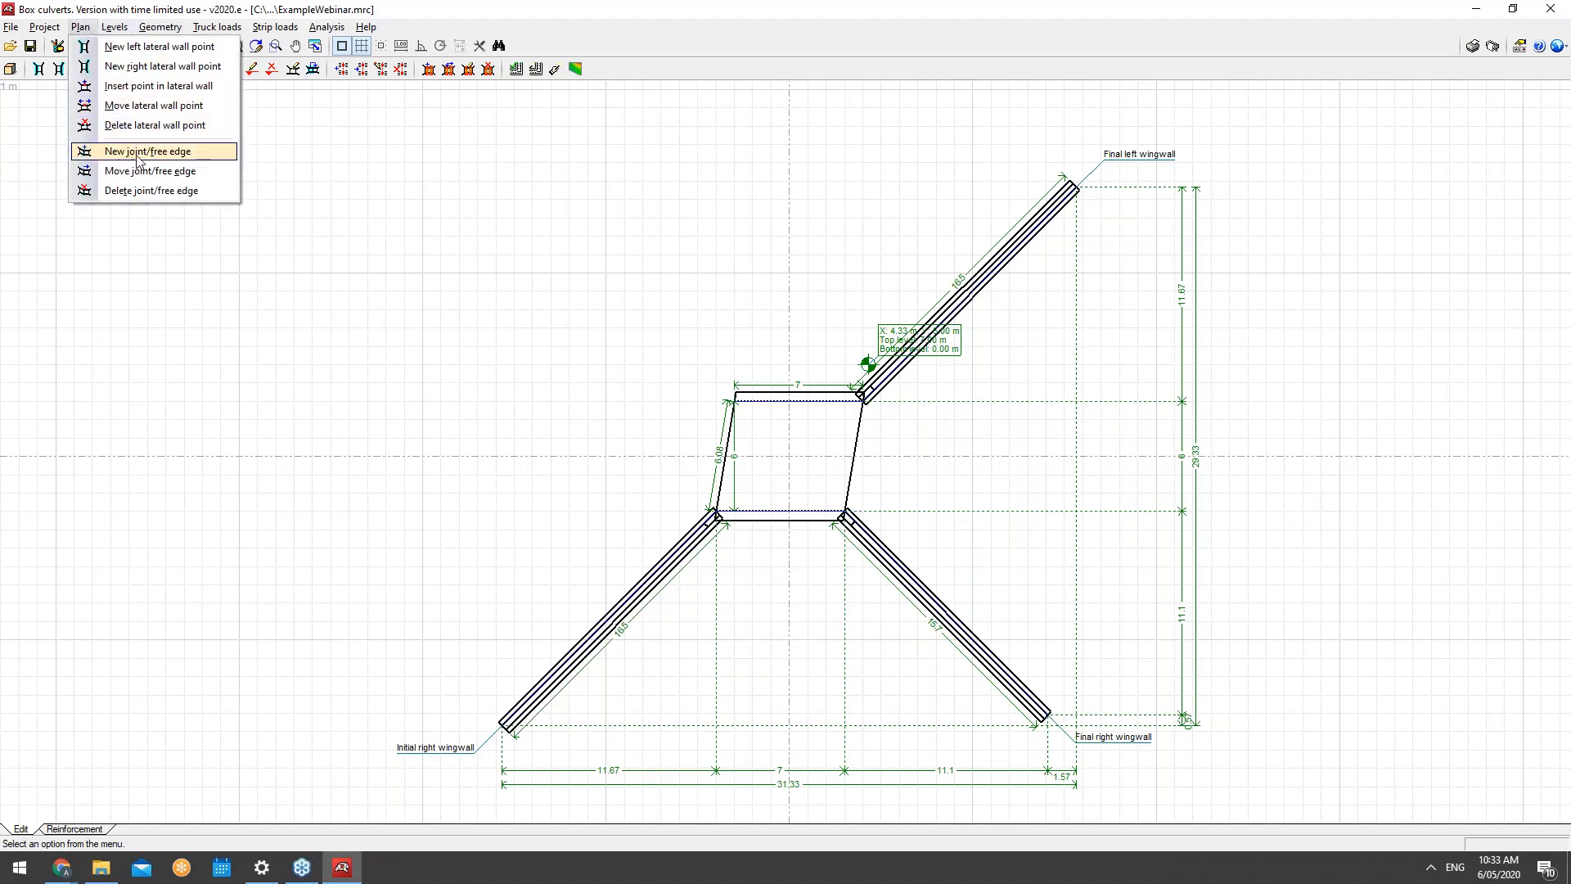
click(162, 67)
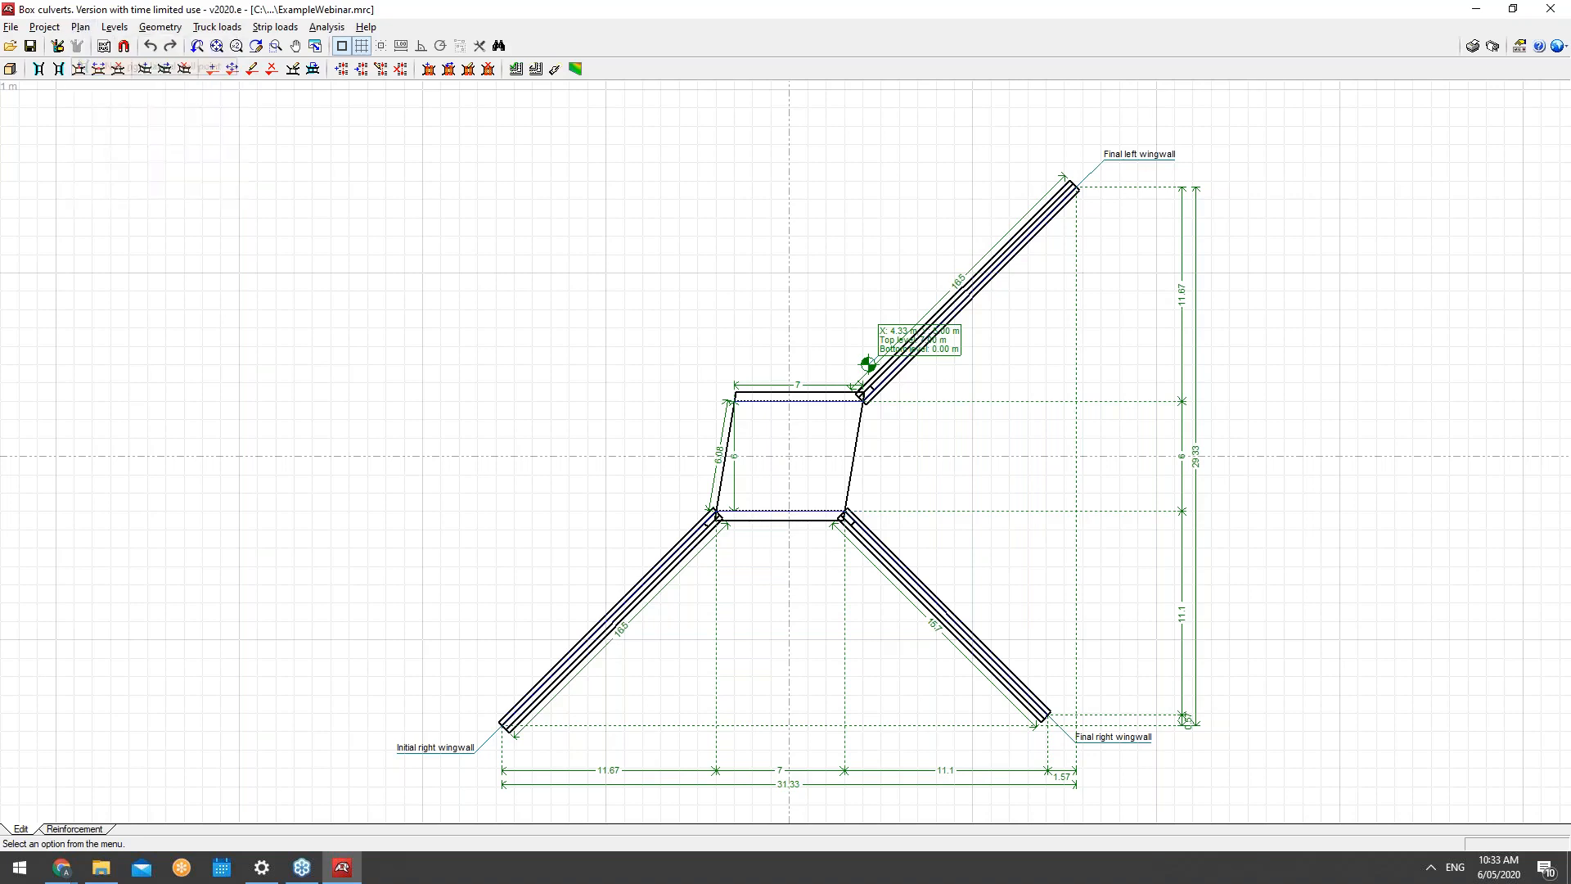
click(733, 401)
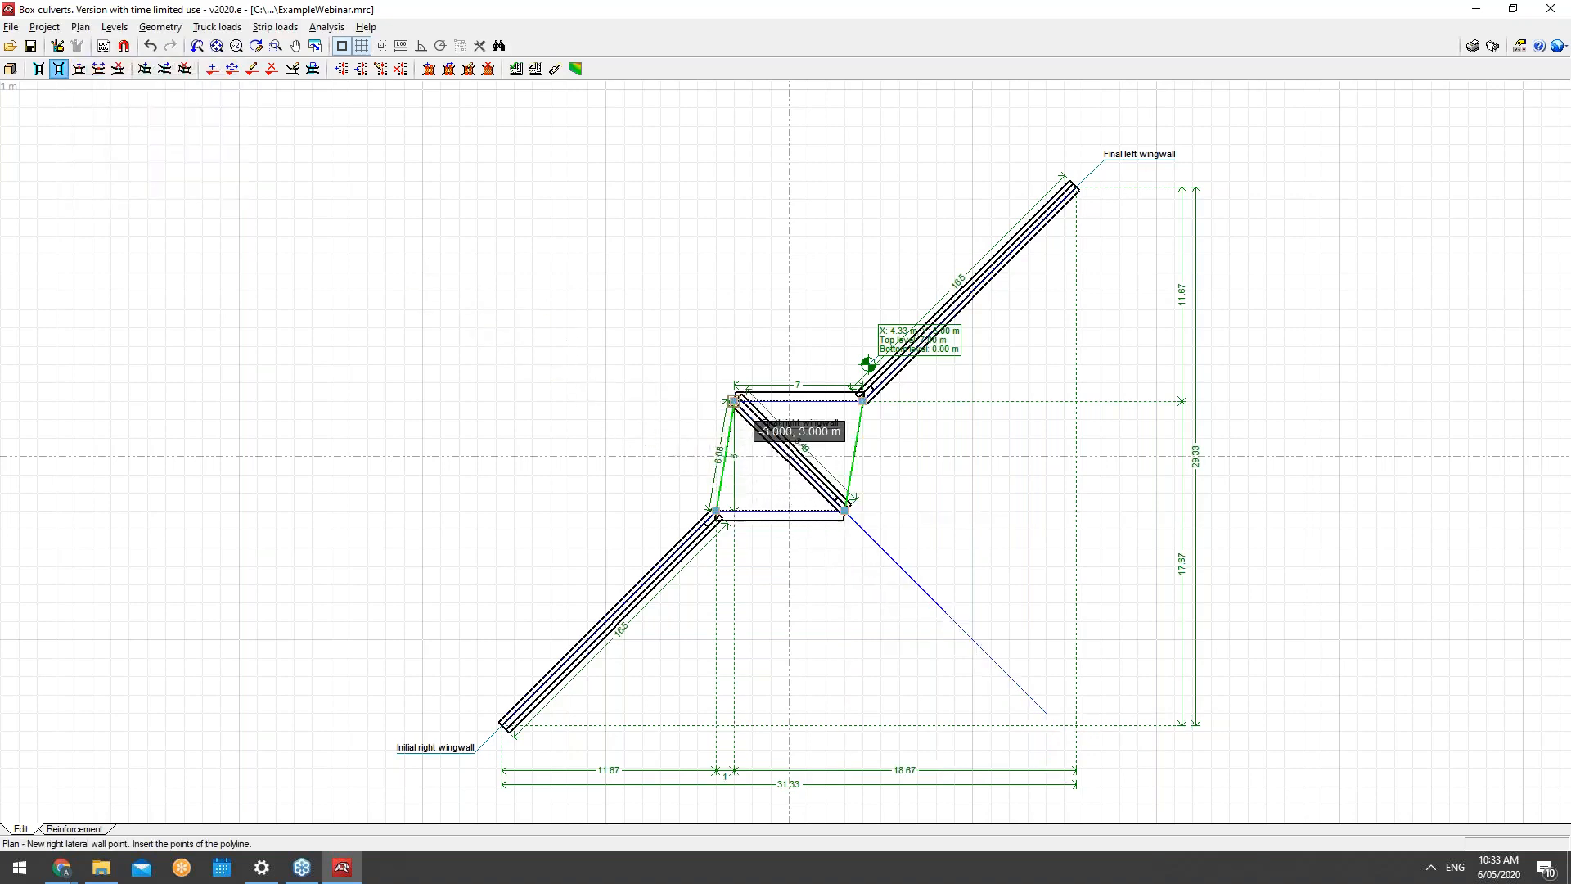
click(481, 162)
right_click(503, 184)
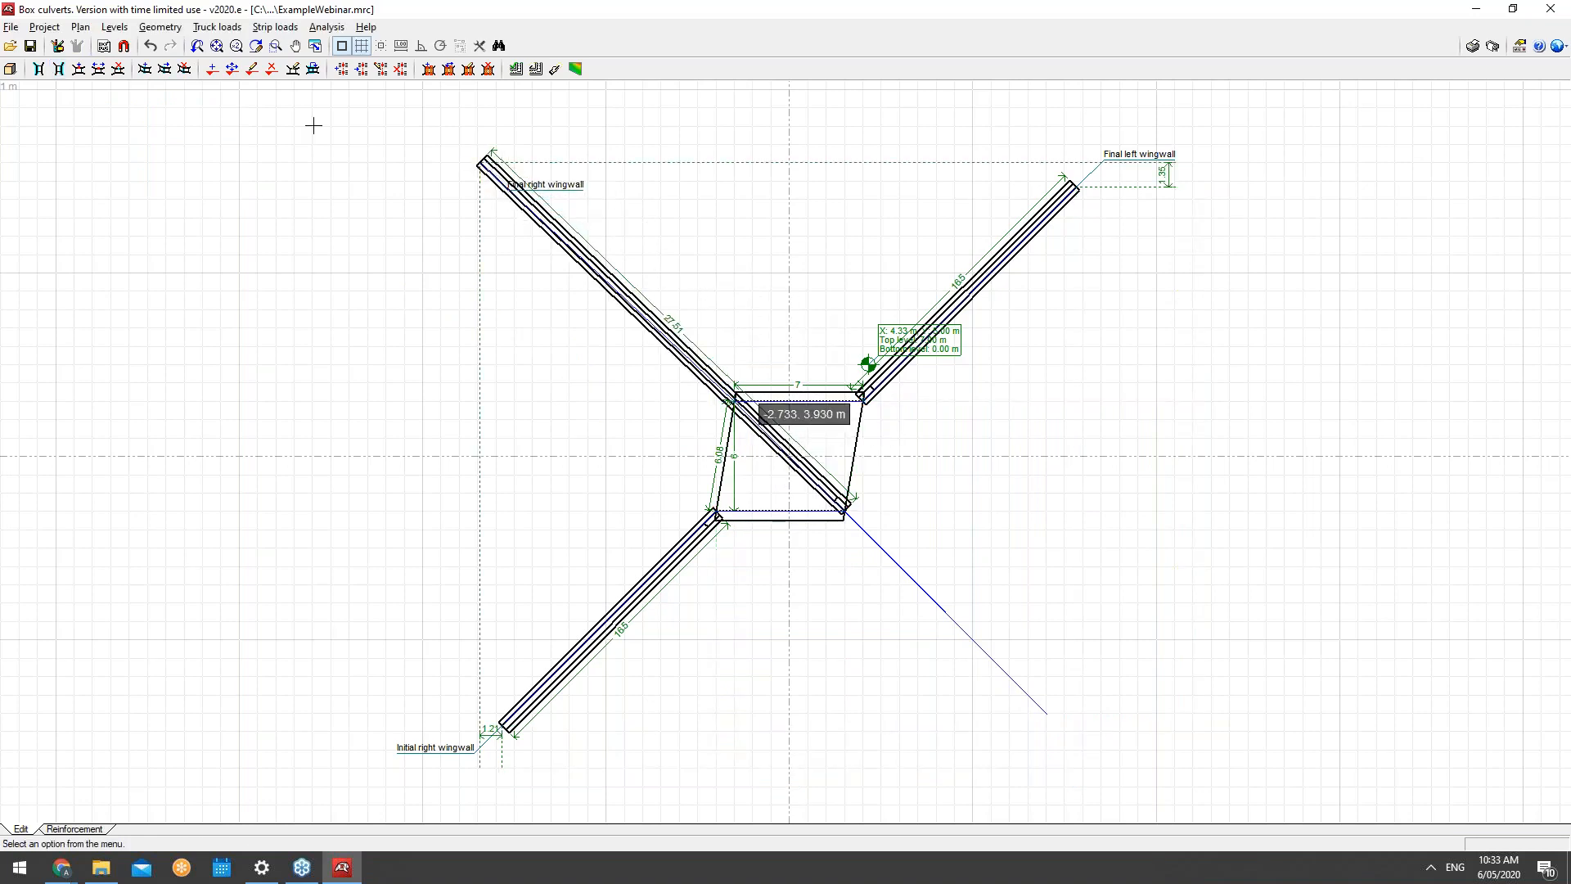
Step: Try moving the lateral wall point at the box's lower-right corner, and undo the edits back to the four original wingwalls
click(81, 27)
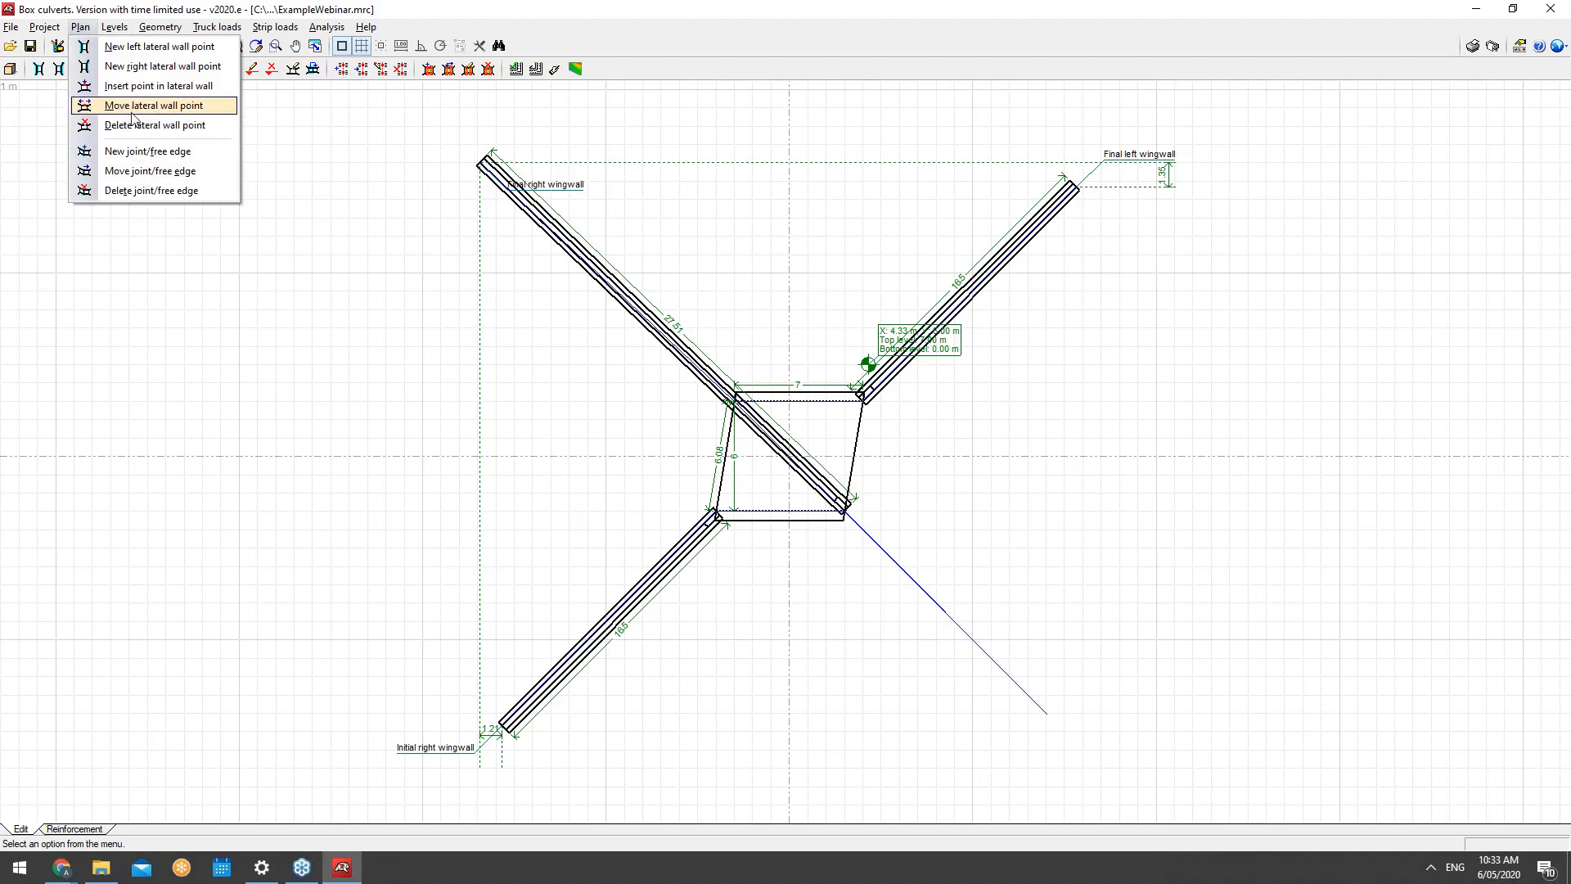
click(142, 105)
click(844, 510)
click(843, 510)
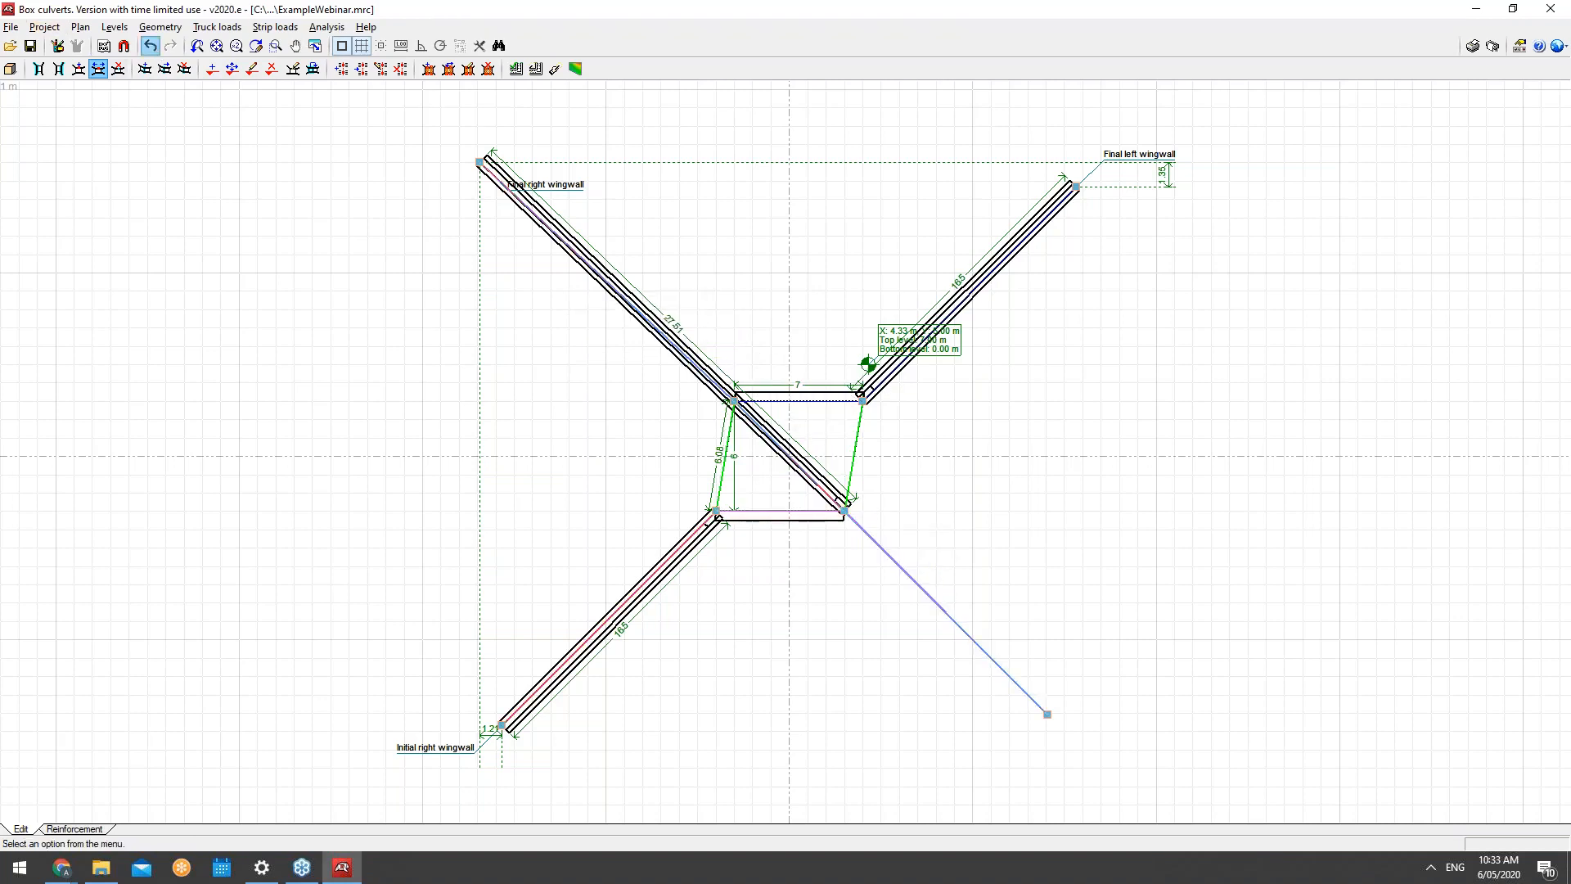
click(152, 47)
click(151, 47)
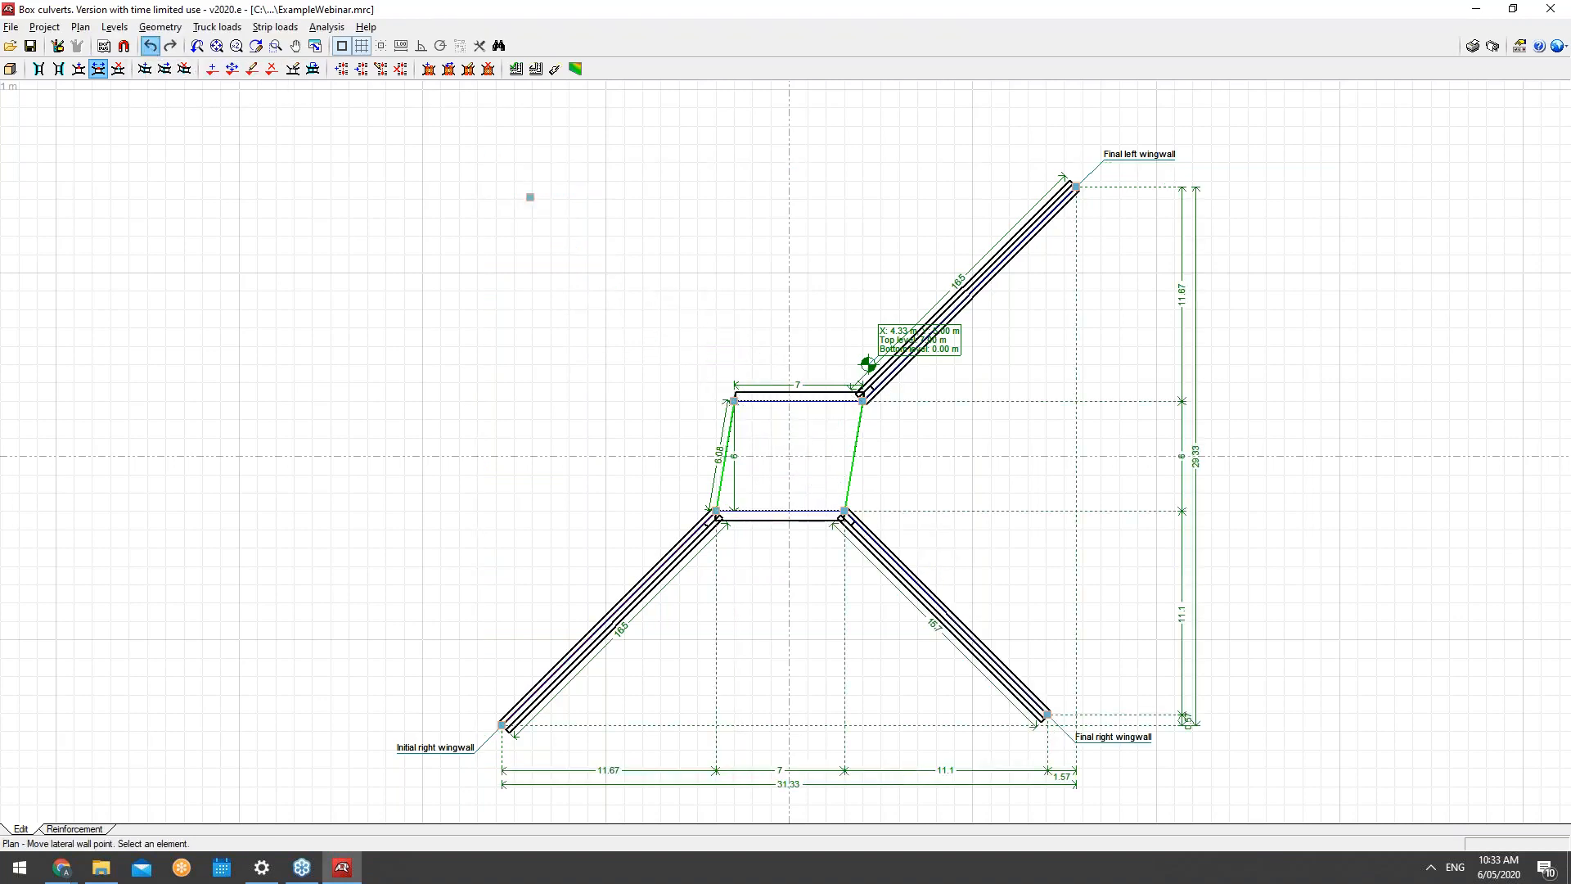
click(152, 47)
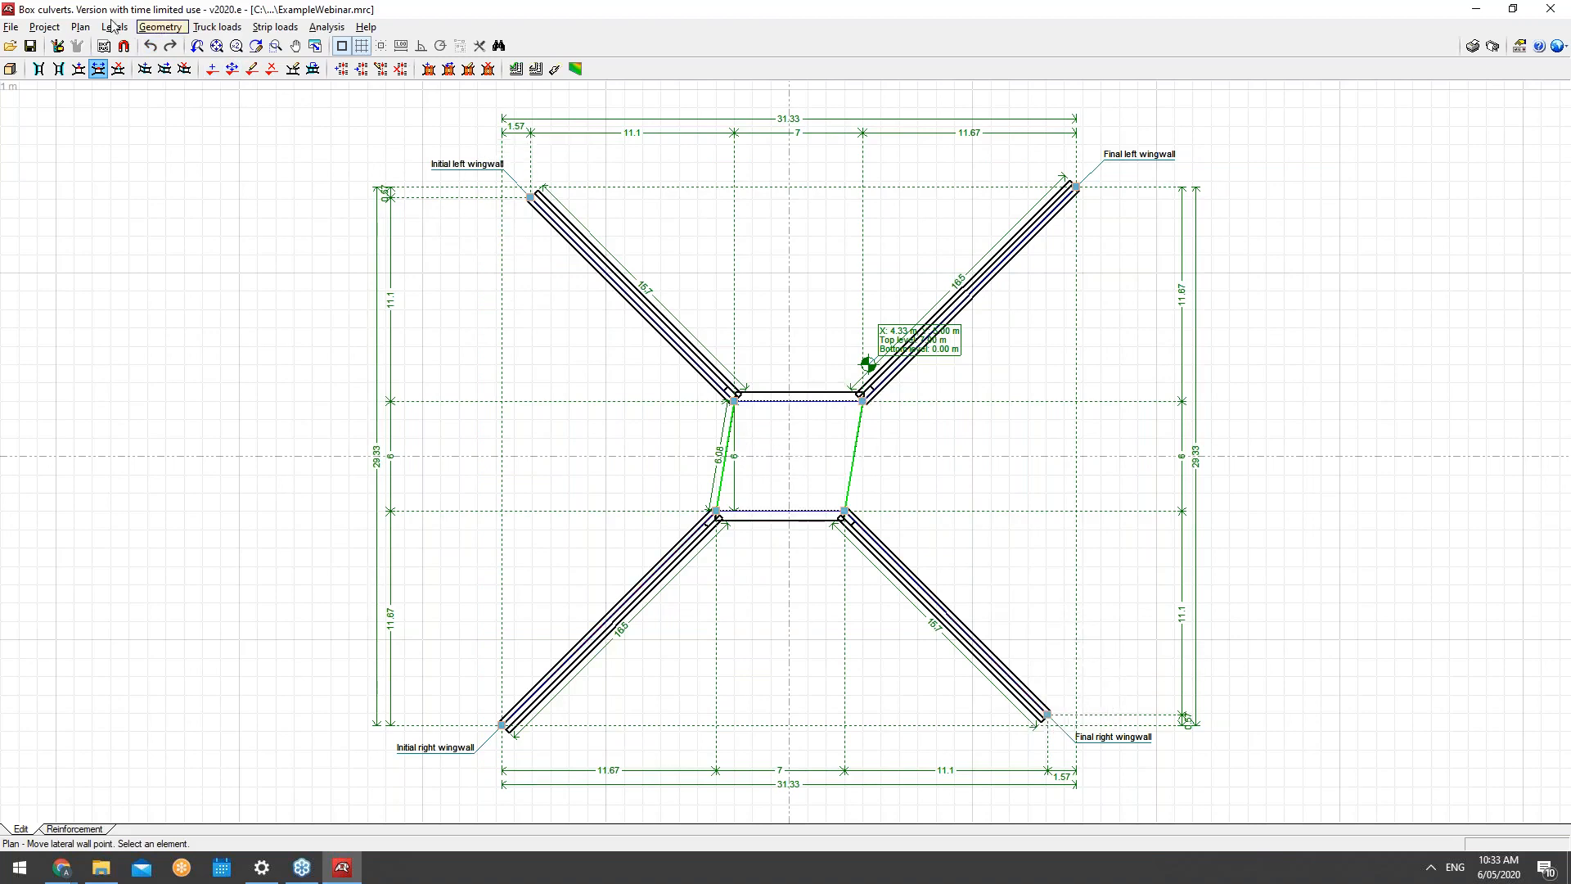
Step: Move the lateral wall point at the inner end of the initial left wingwall, making the adjoining box side about 7.09 m long
click(80, 27)
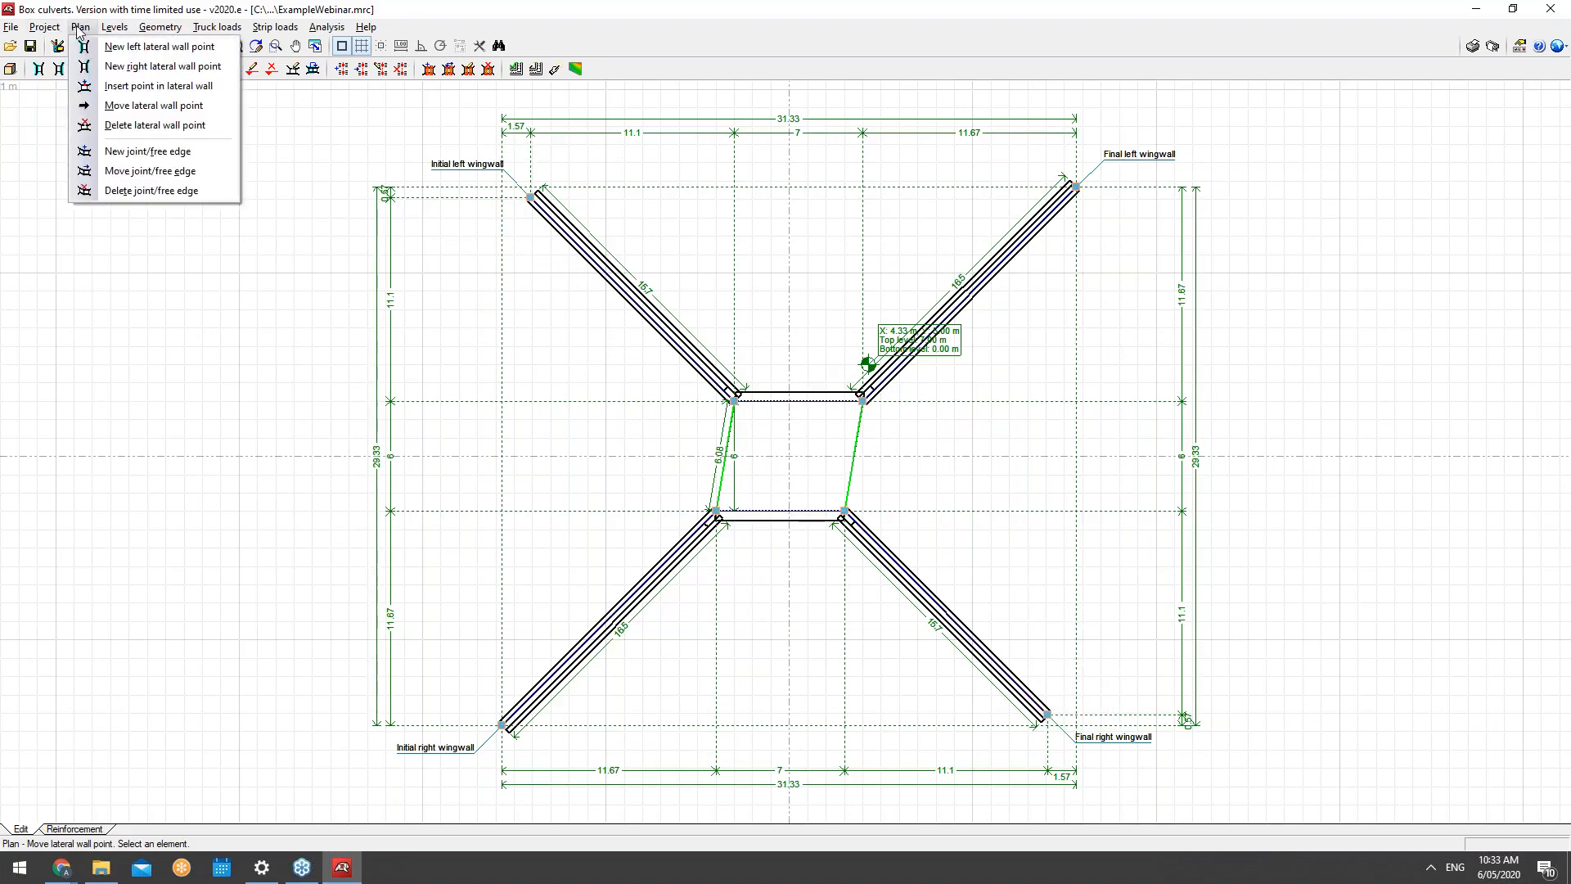
click(138, 107)
click(732, 392)
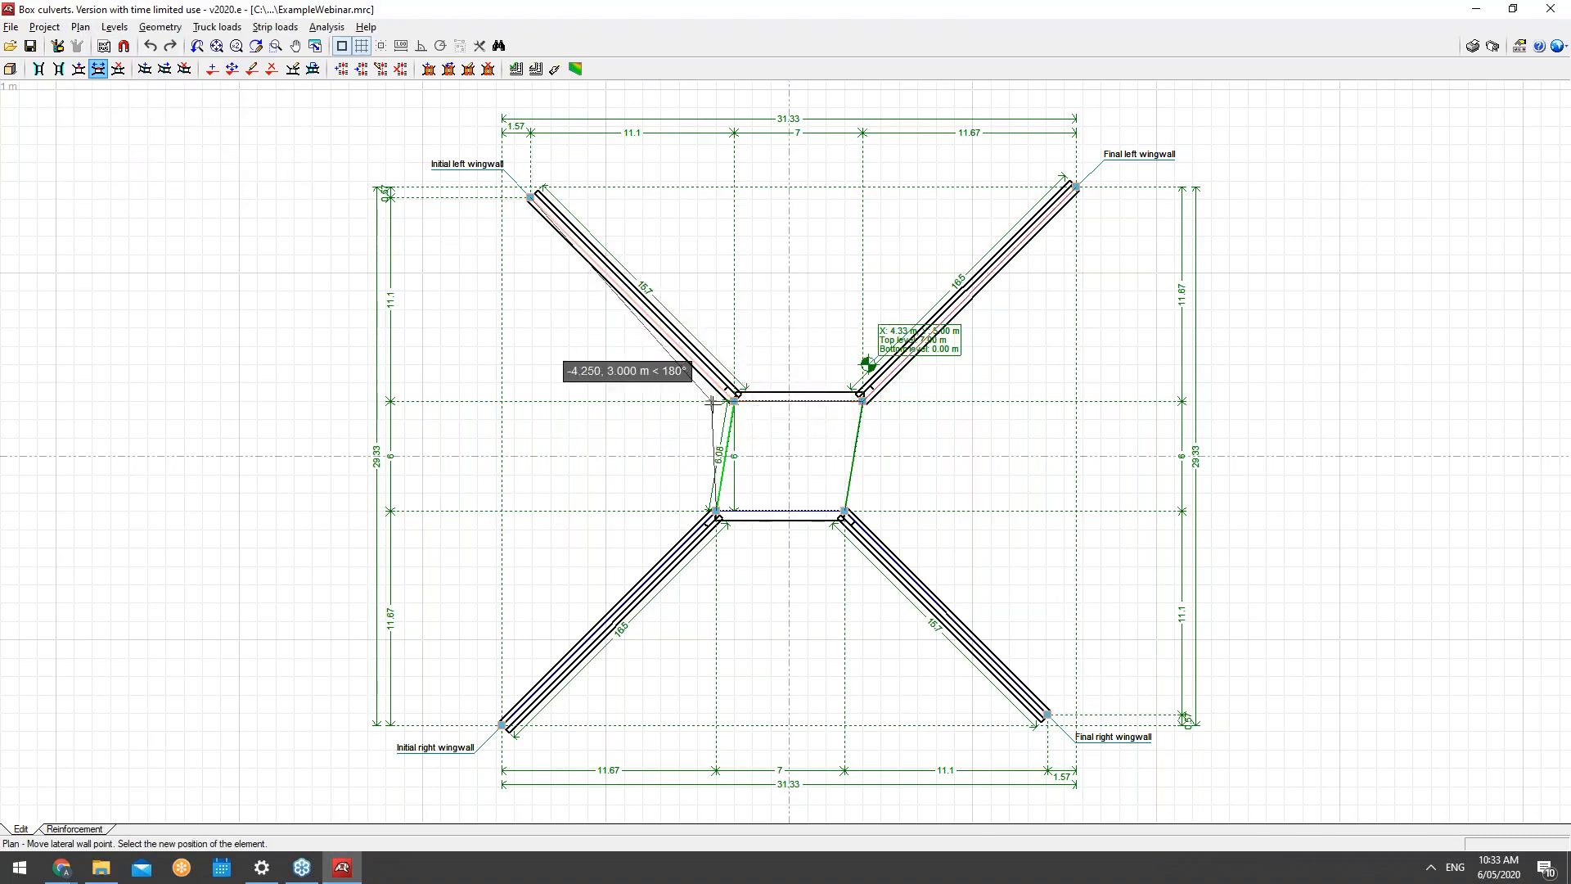
click(700, 403)
click(699, 402)
click(732, 401)
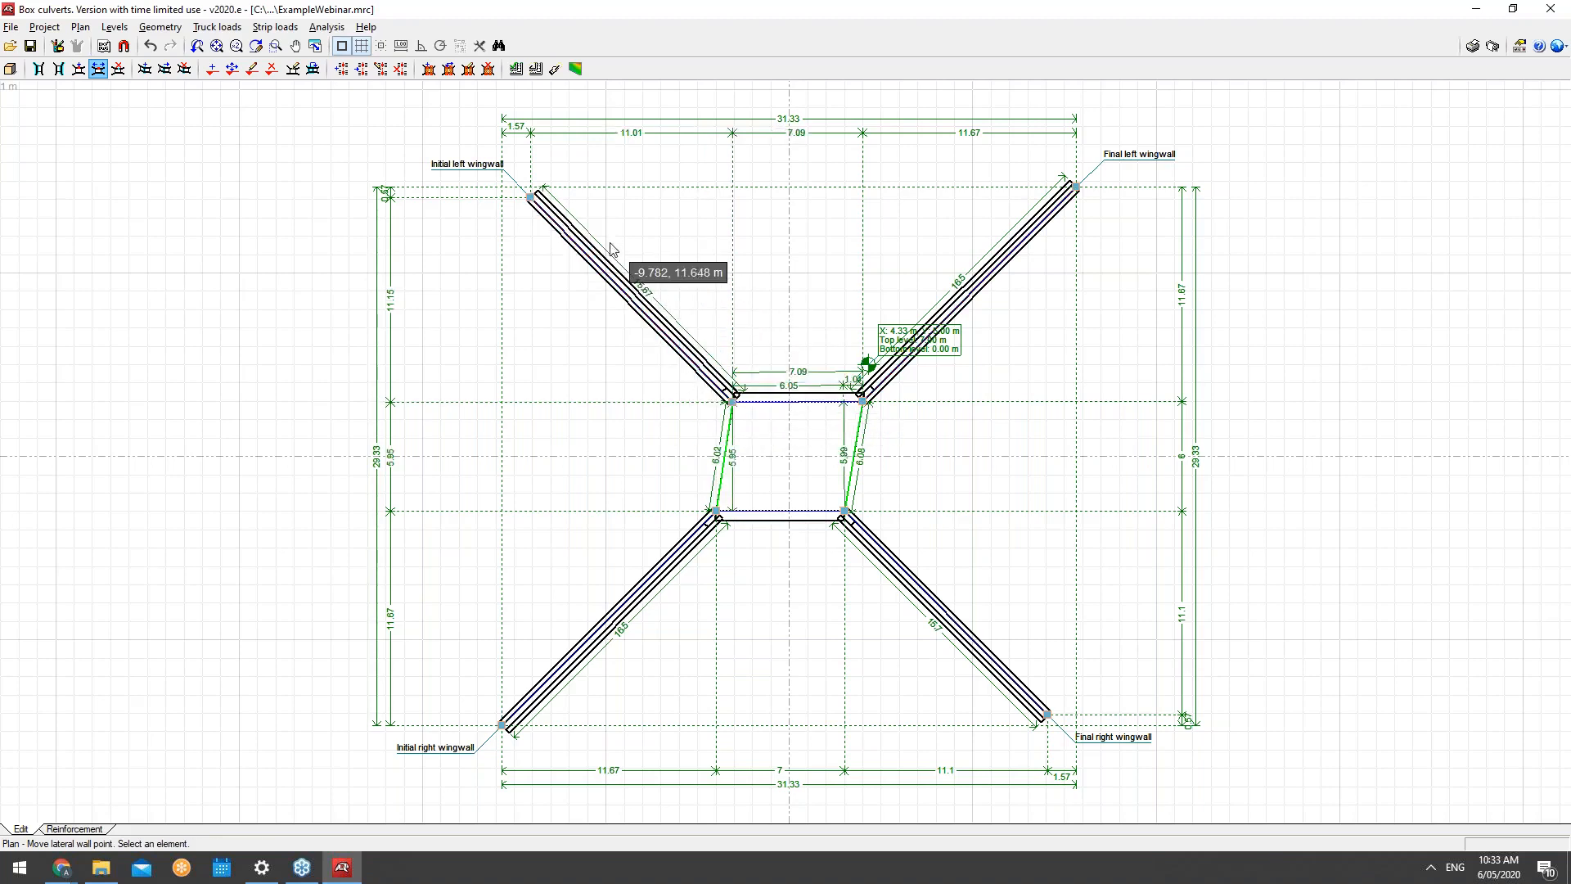
Step: Try to move the lateral wall point at the inner end of the initial left wingwall again
click(733, 401)
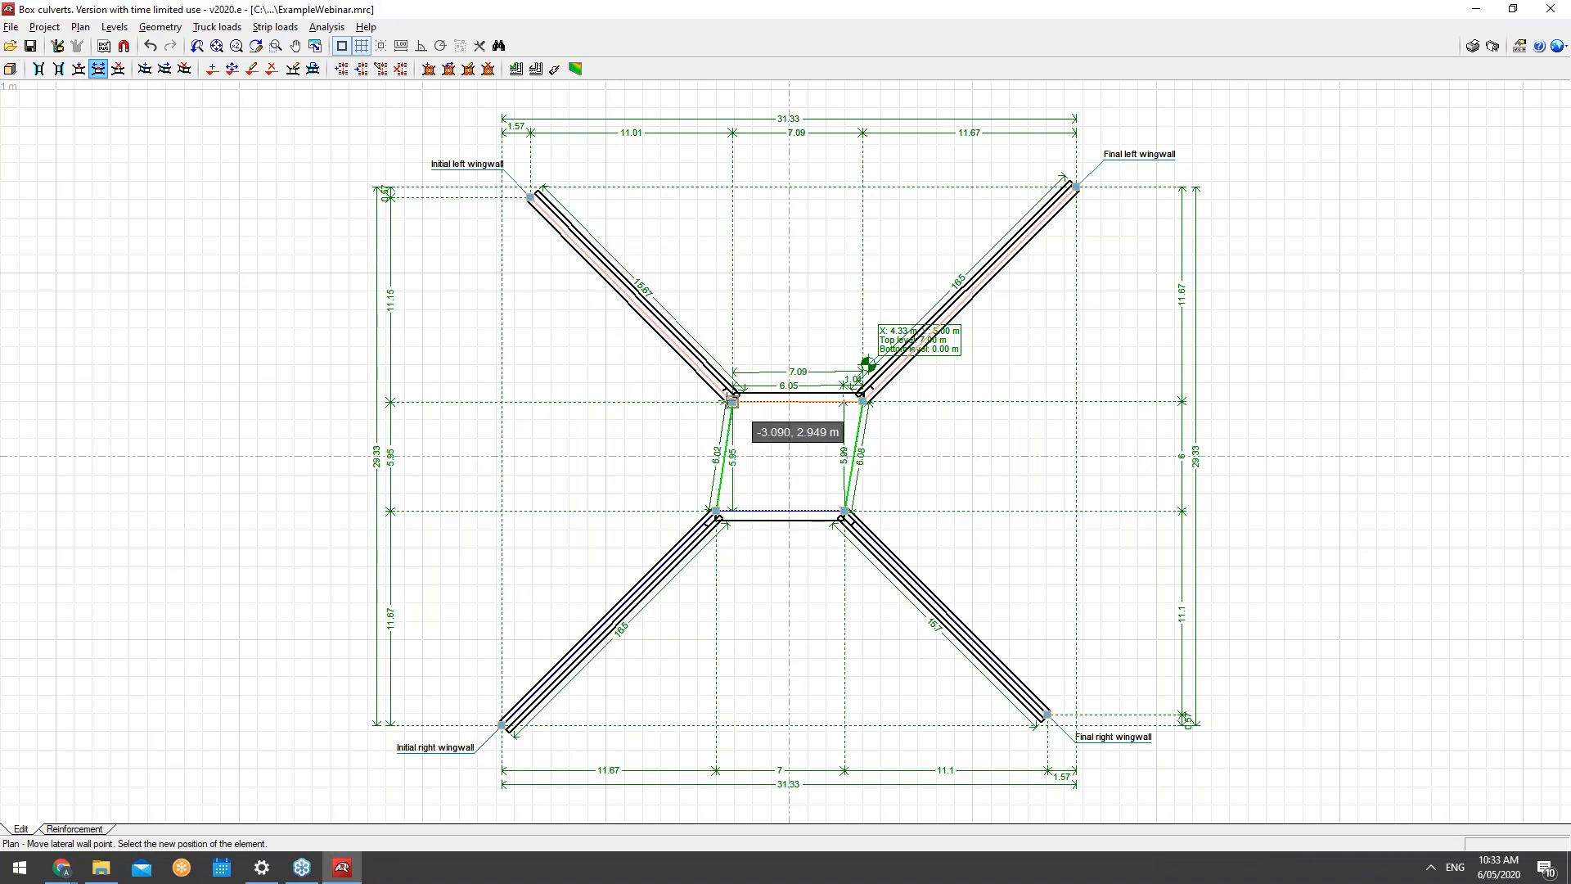
click(721, 405)
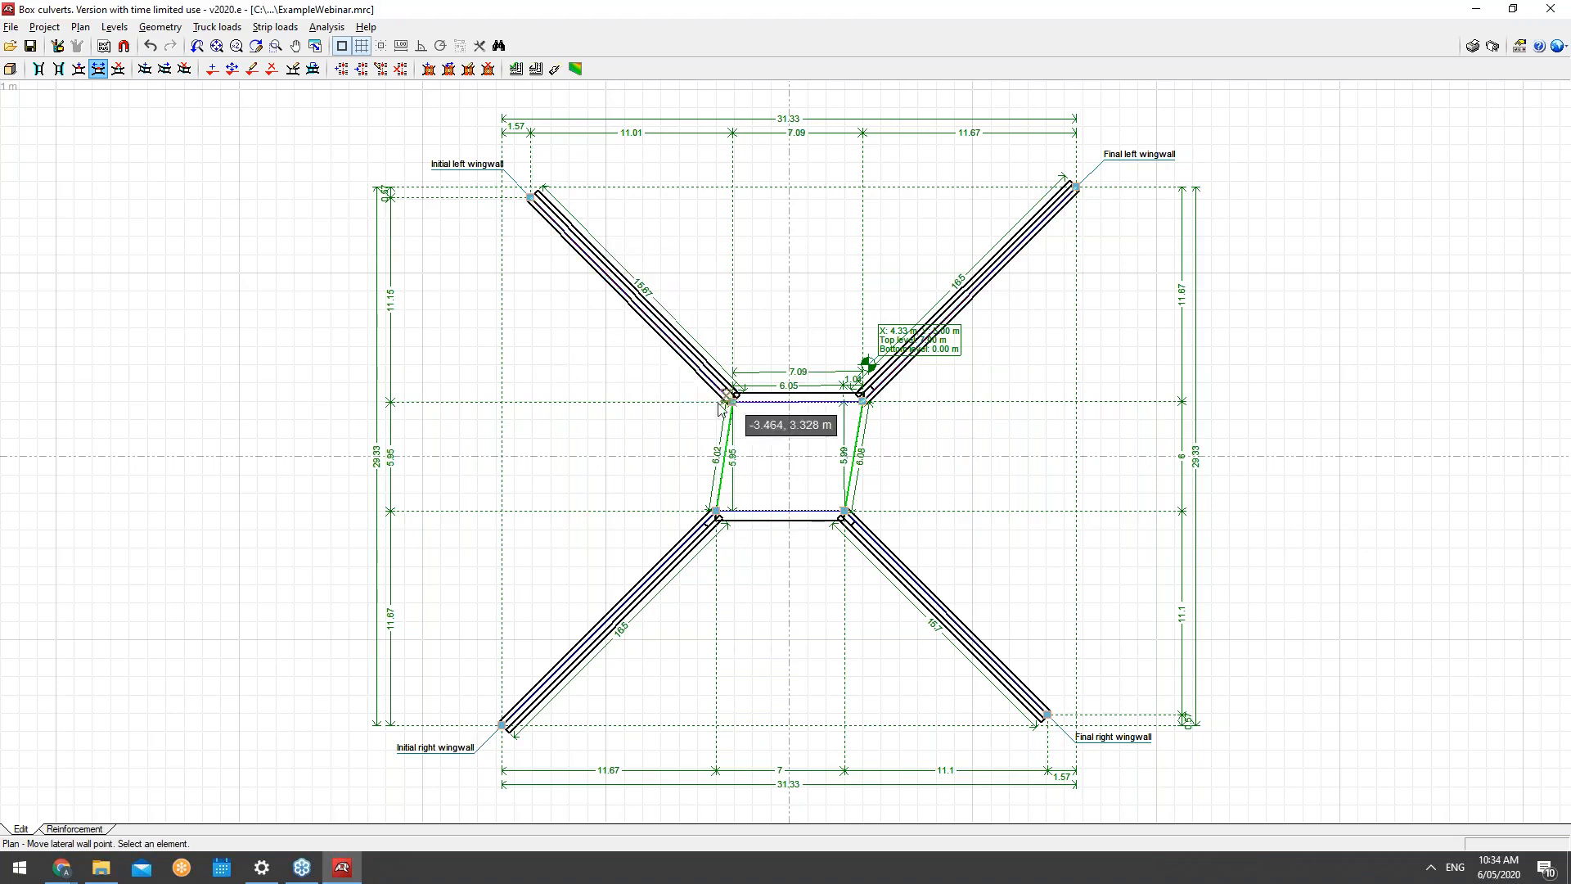
click(717, 382)
right_click(717, 382)
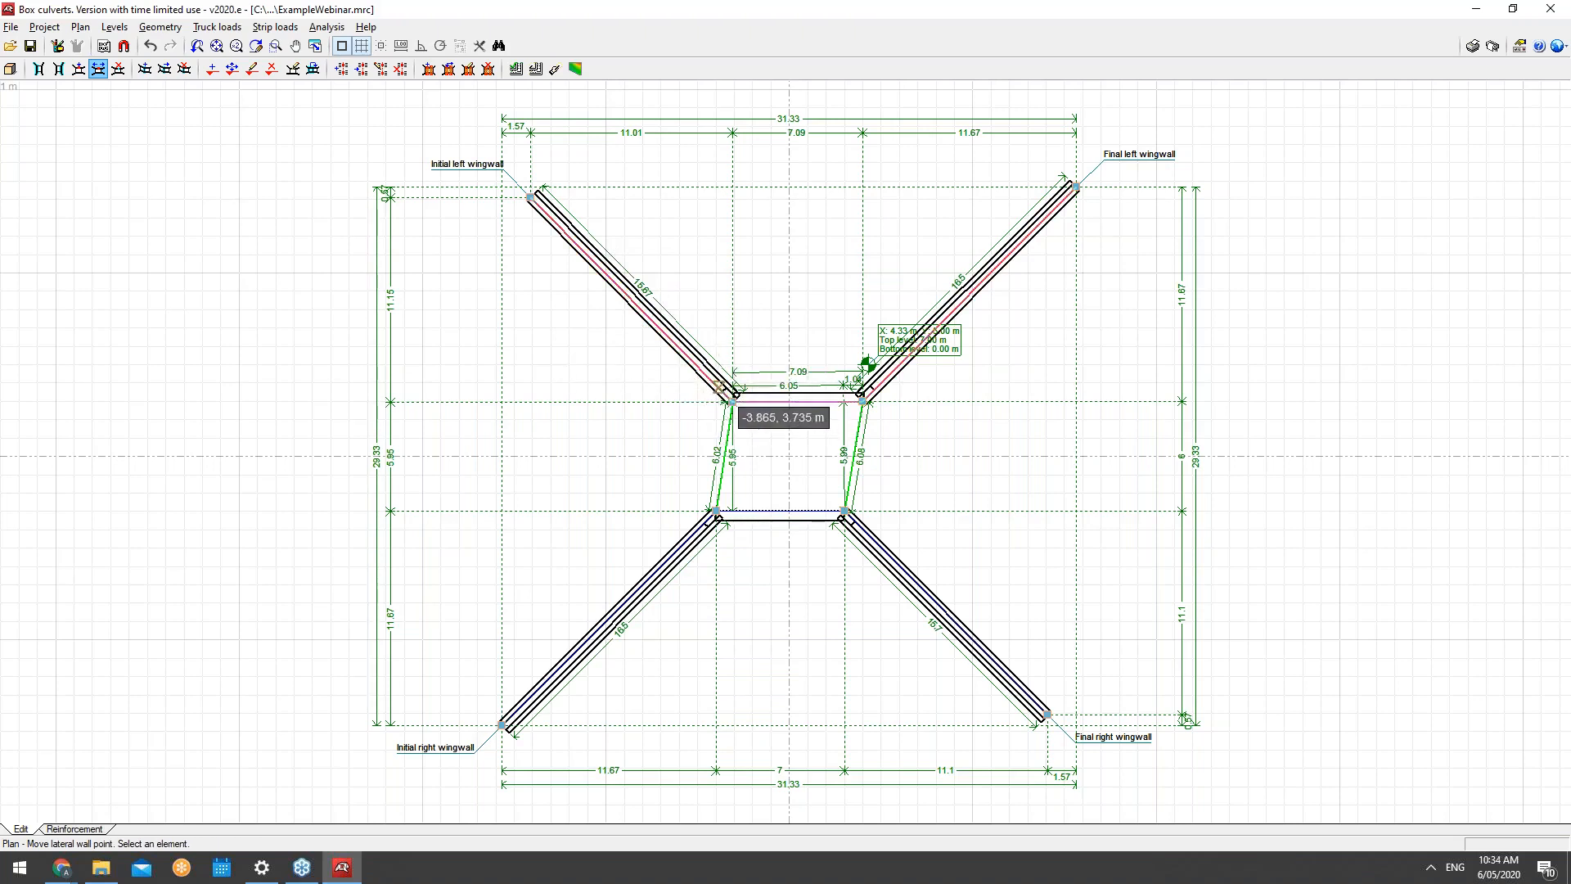
Step: Move the free edge's initial left wingwall end to about (-2.2, 3.3) m and its final left wingwall end to about (3, 2.19) m
click(111, 28)
mouse_move(80, 20)
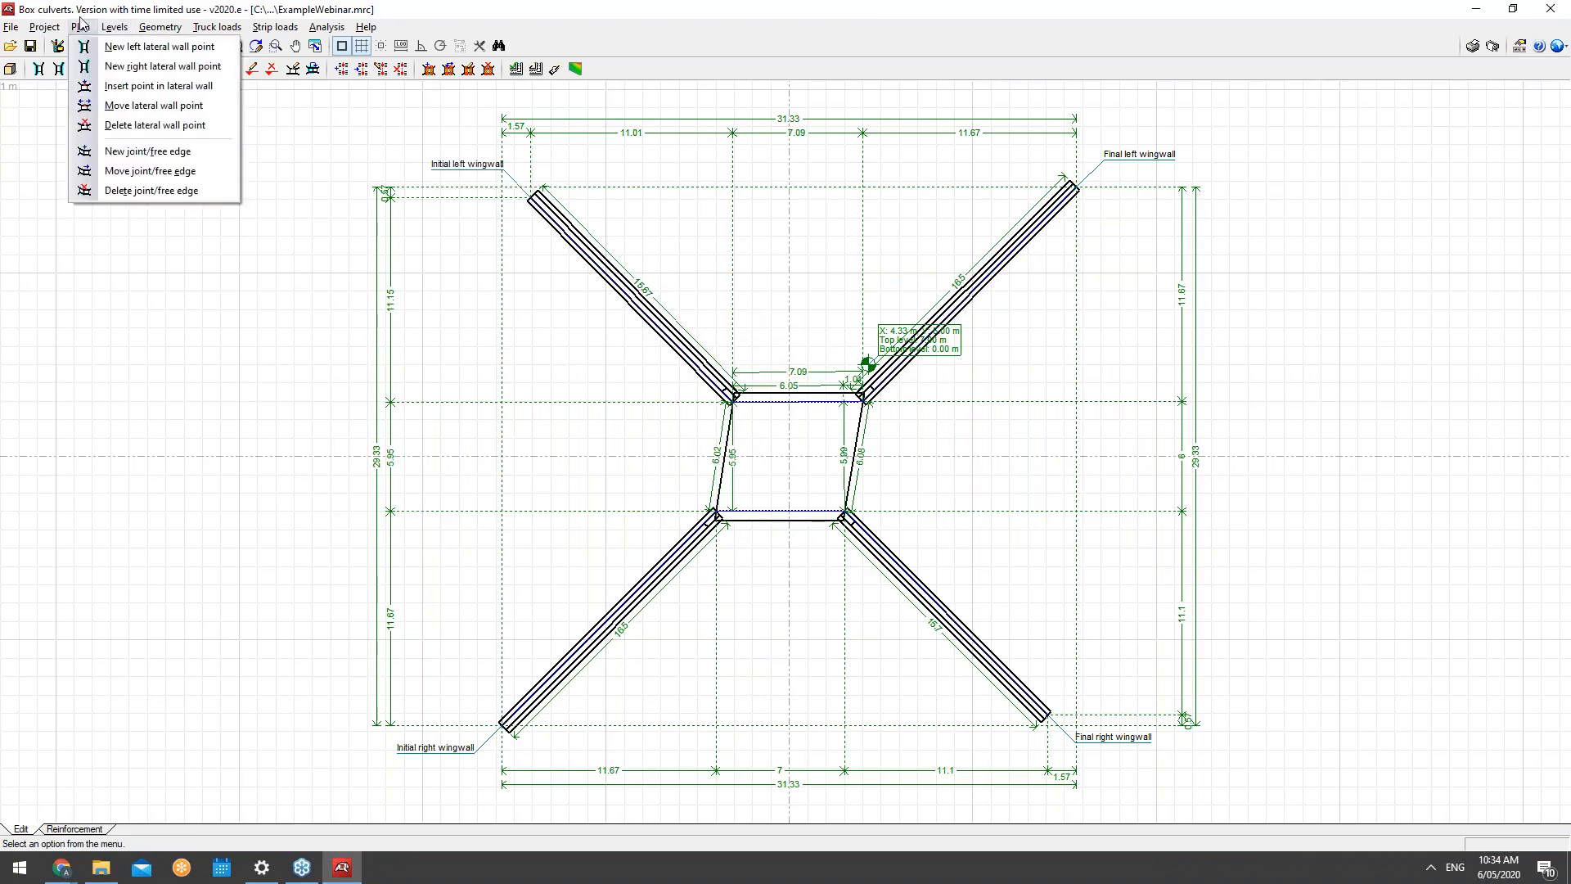
click(153, 171)
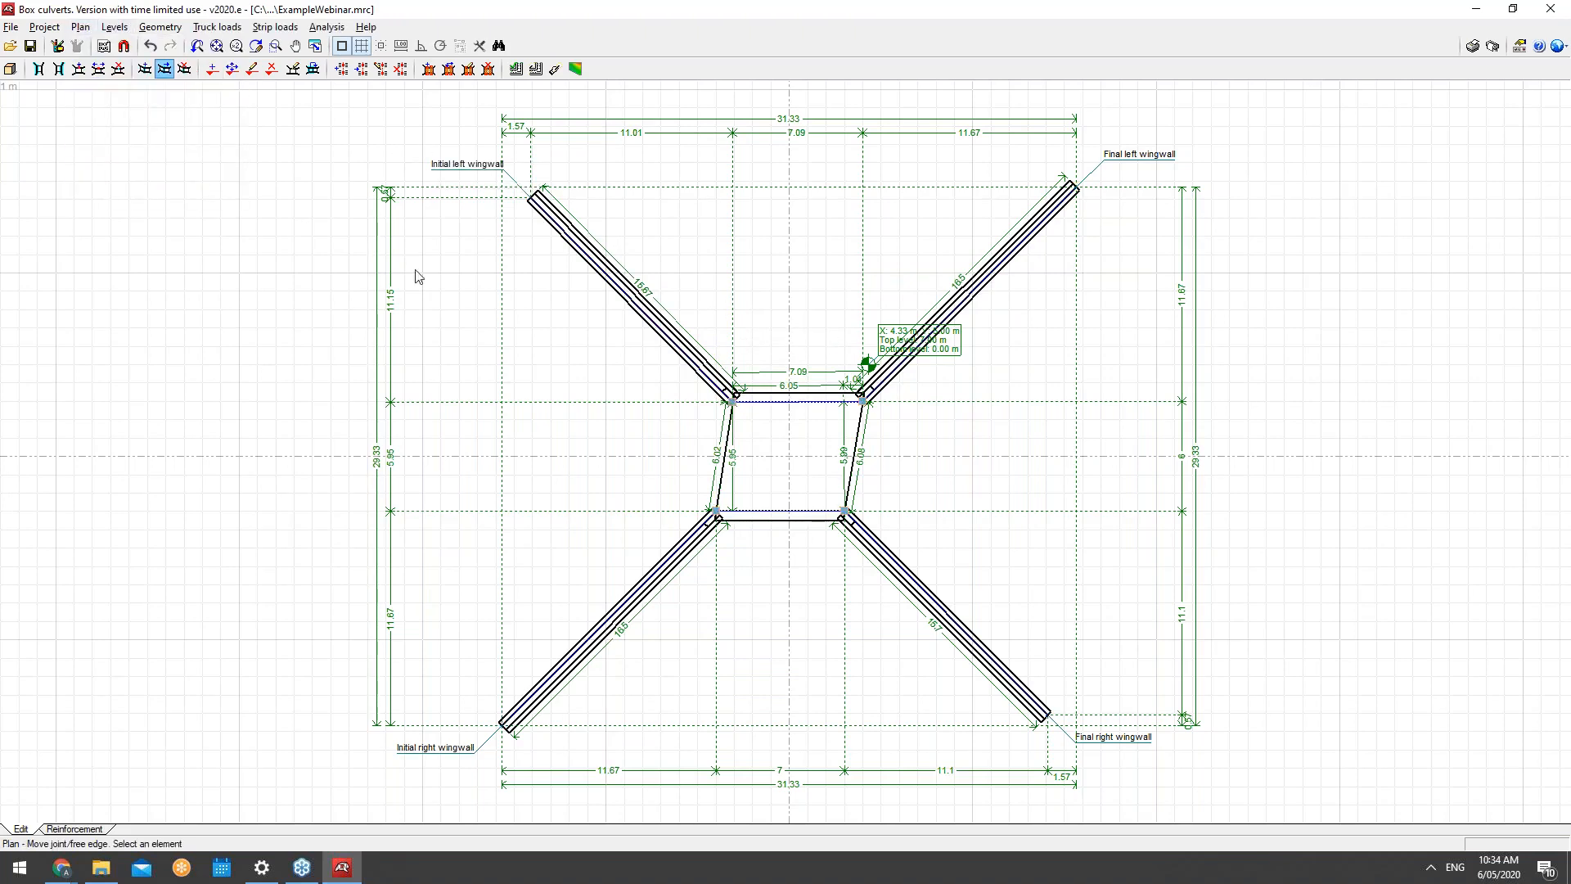
click(732, 409)
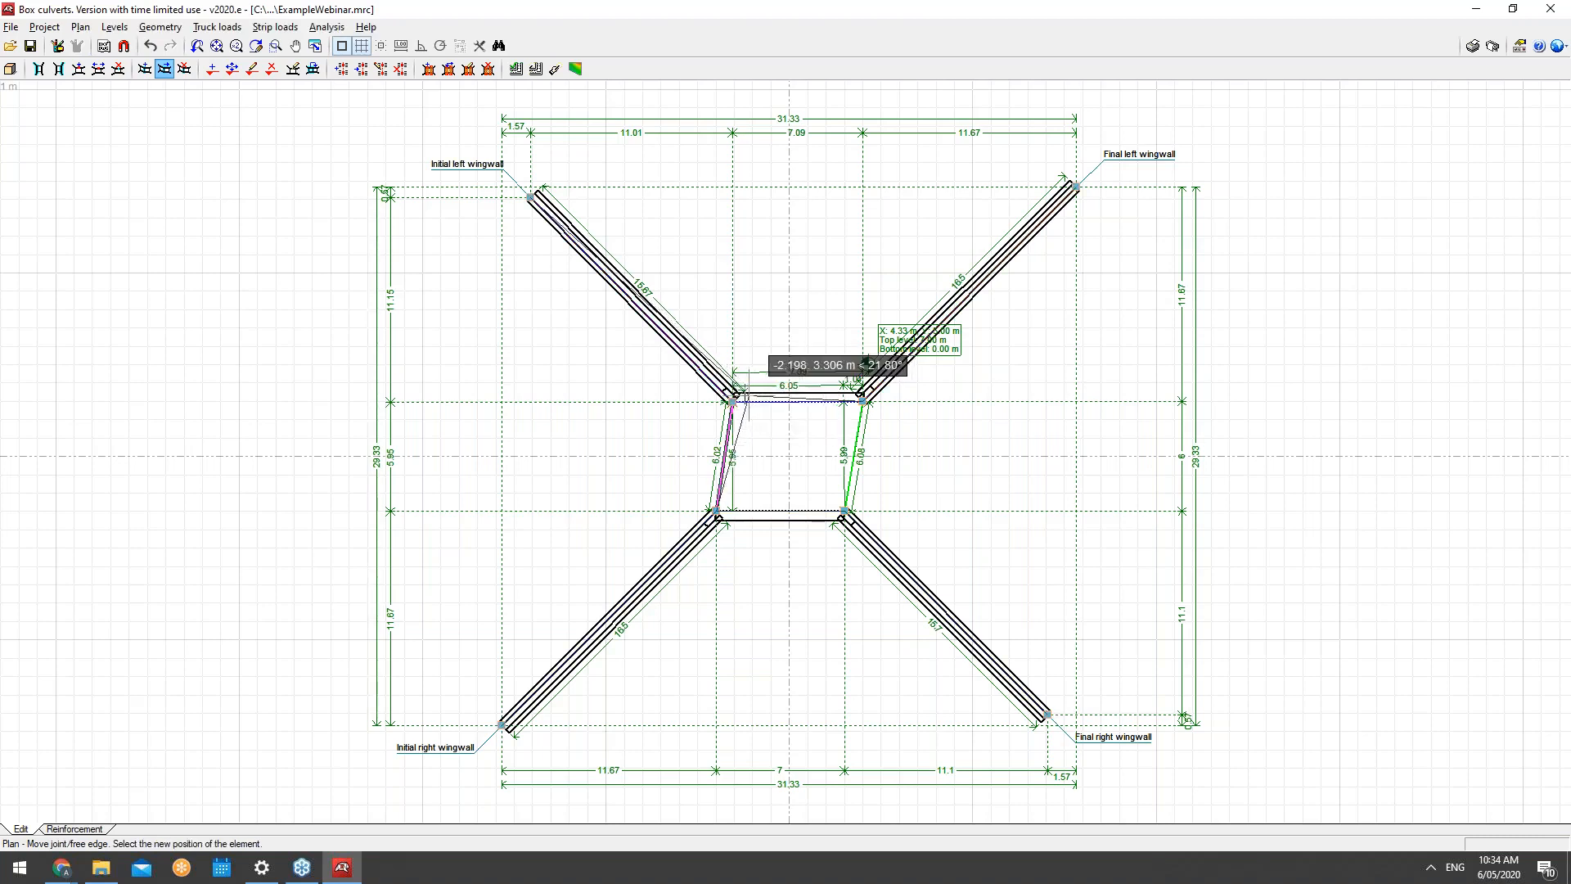
click(745, 395)
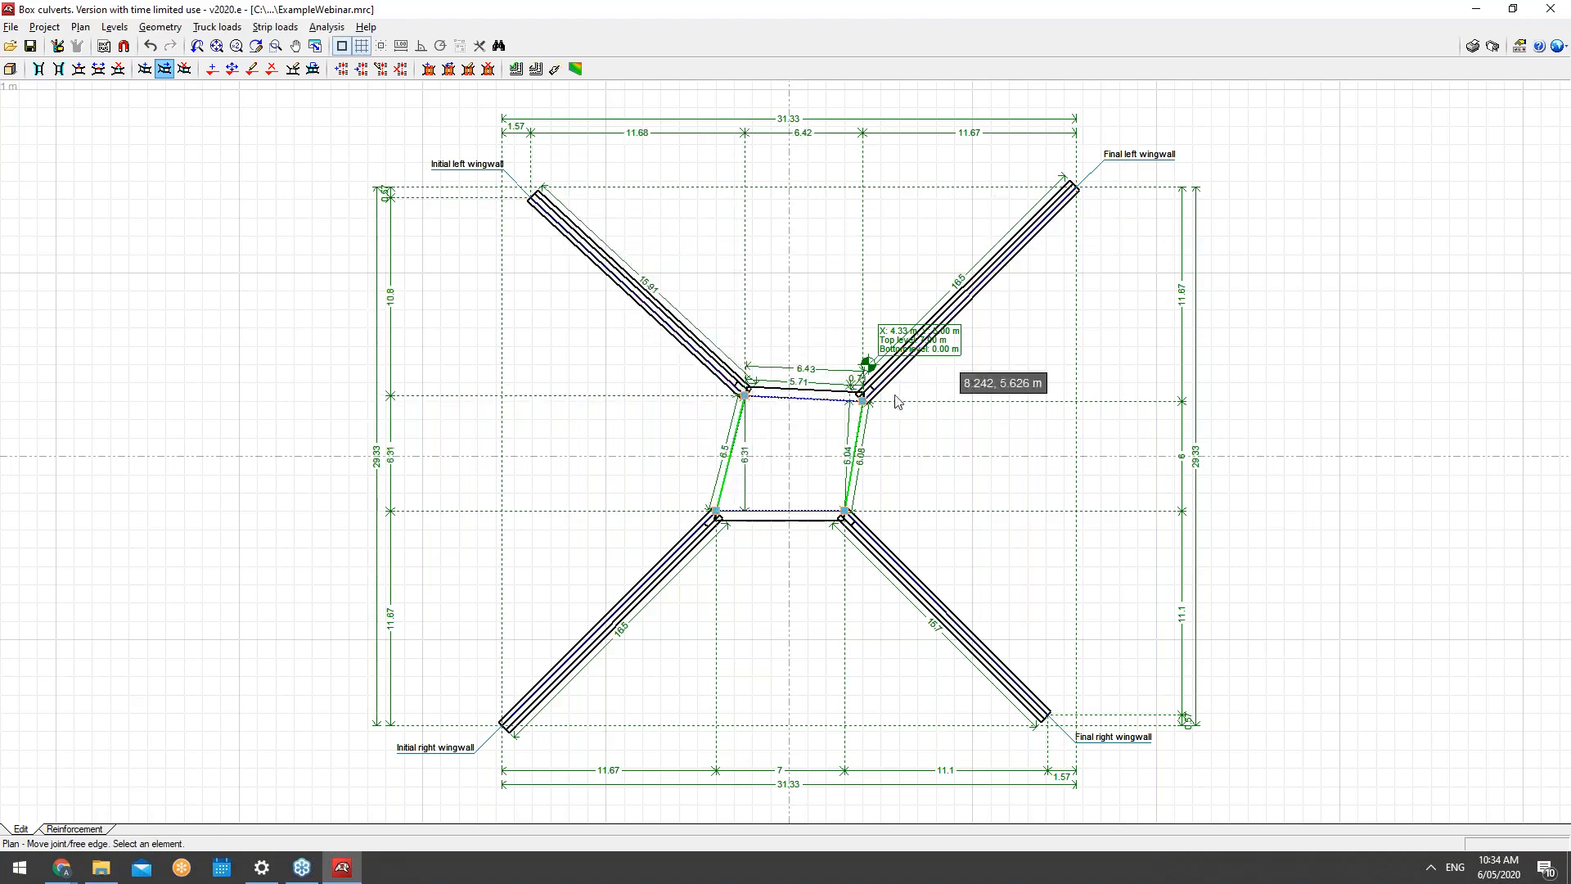
click(860, 411)
click(845, 415)
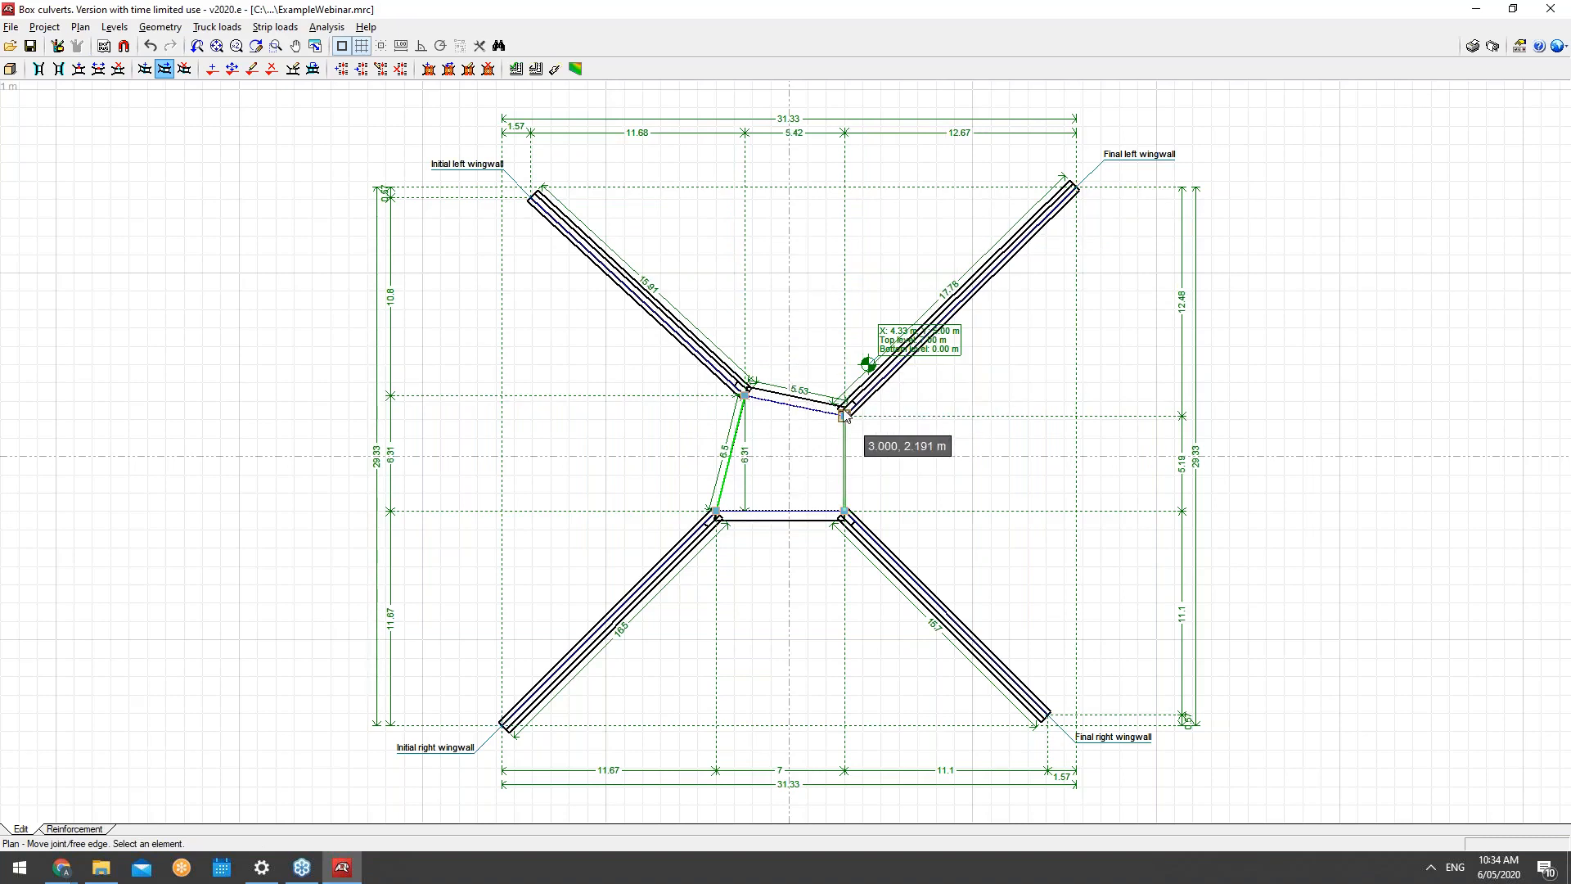
Step: Look through the drawing editing resources and the template views manager, including its DXF-DWG template selection, without importing anything
click(59, 47)
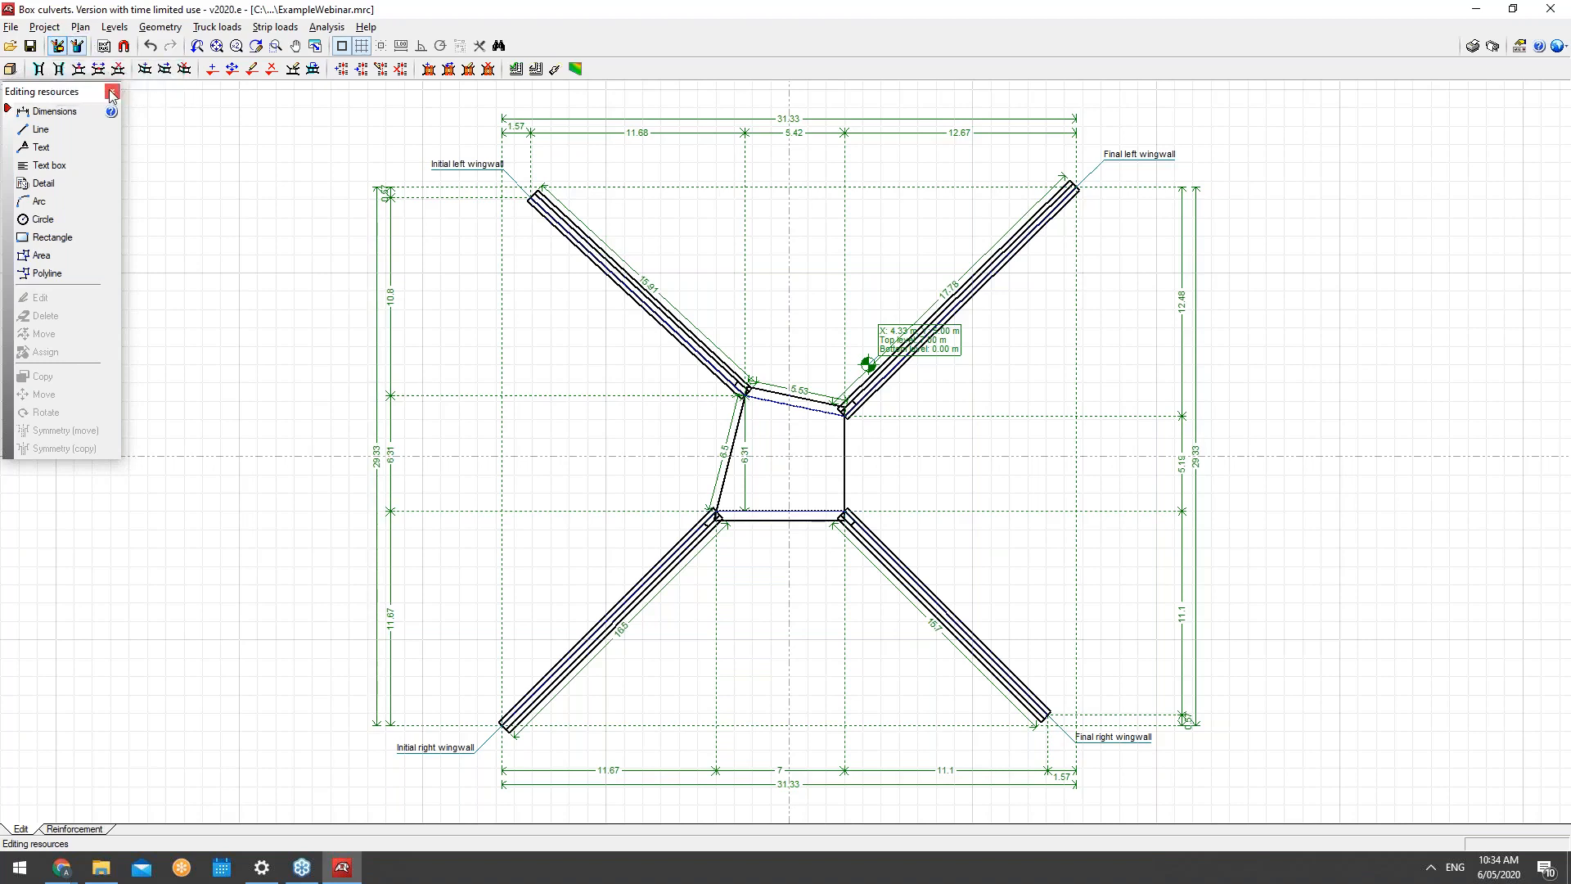
click(111, 92)
click(111, 47)
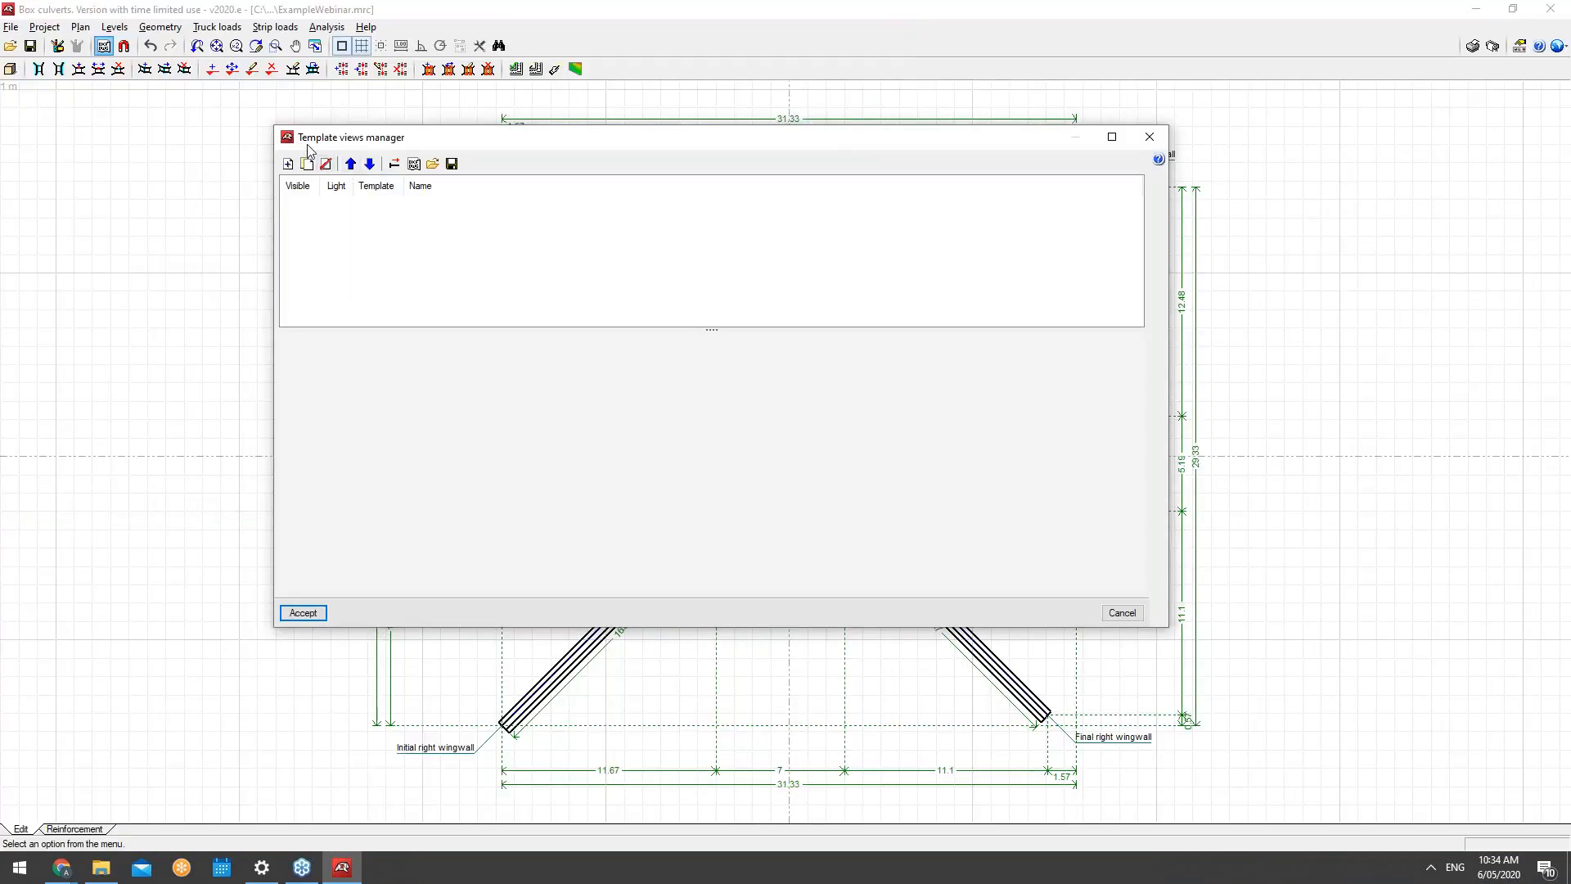
click(290, 164)
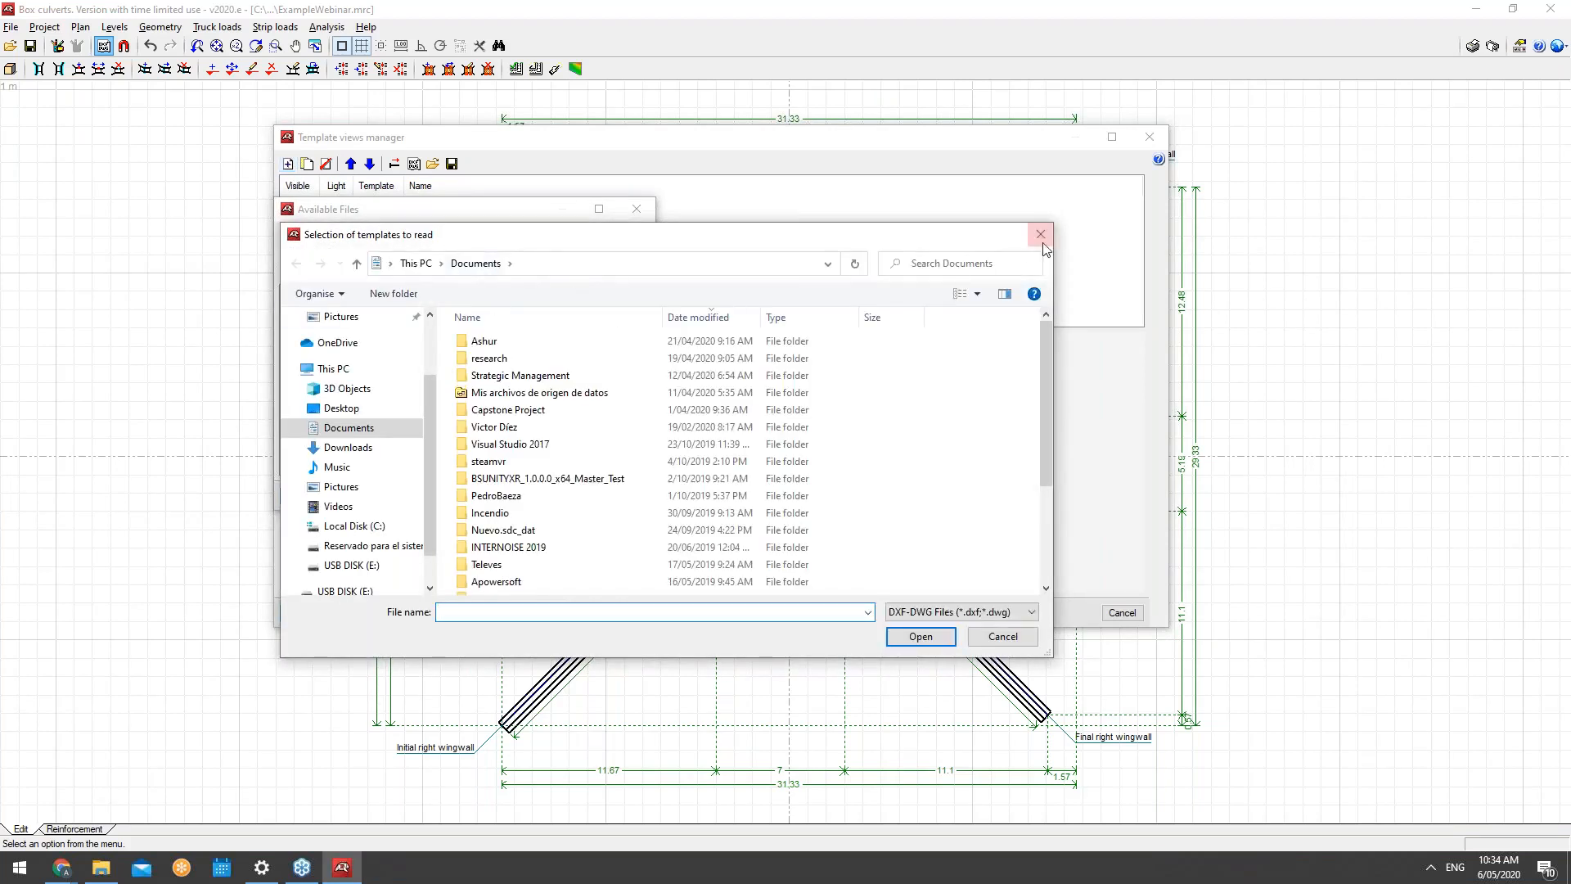
click(1040, 234)
click(637, 211)
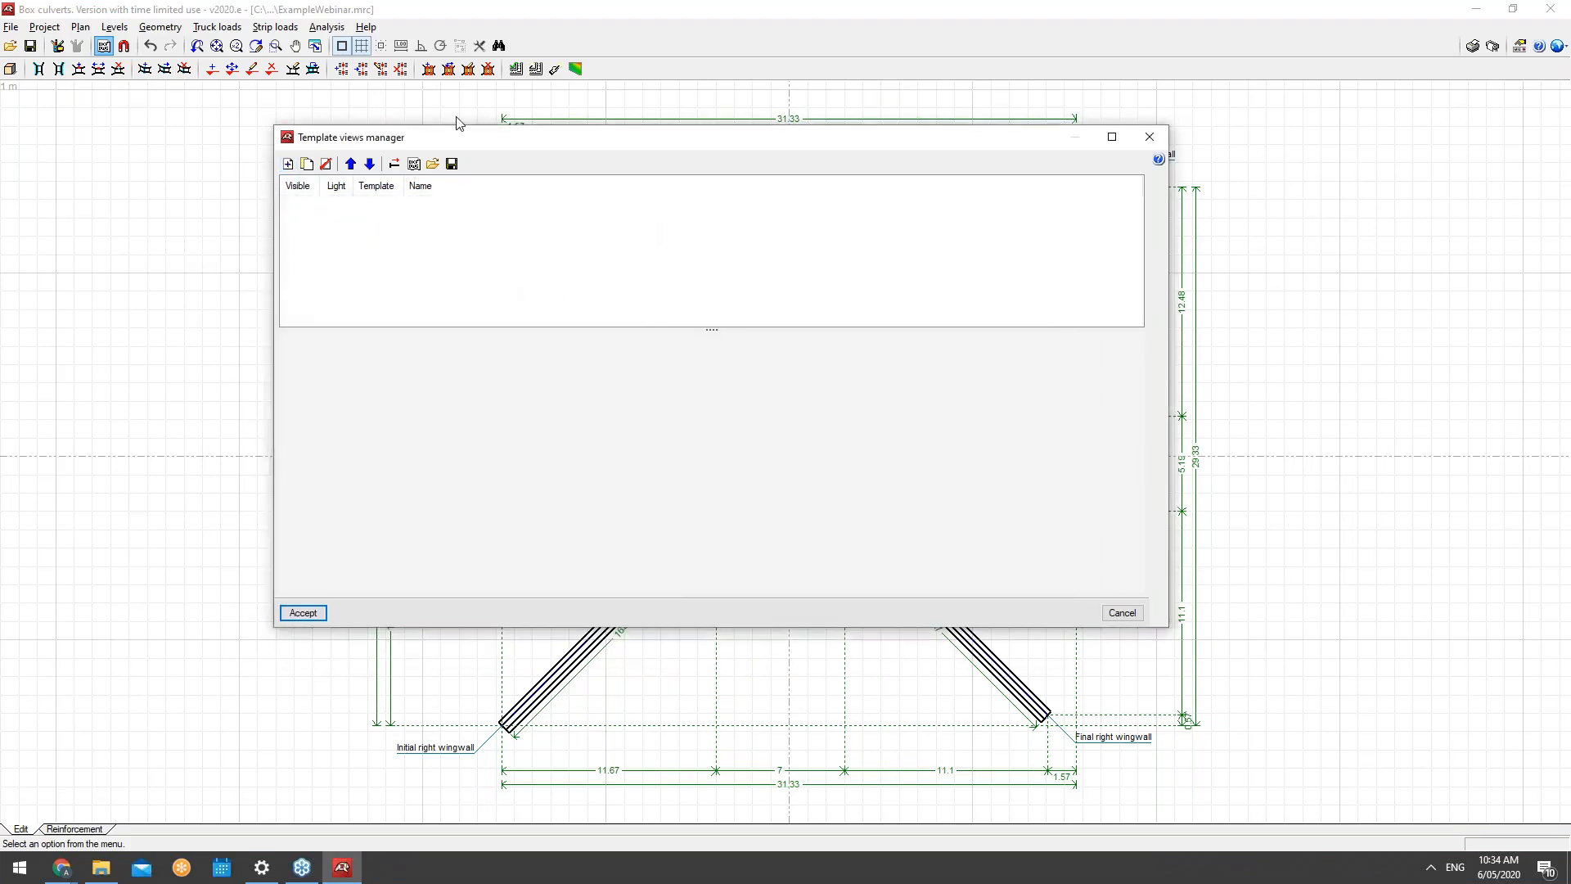
click(396, 165)
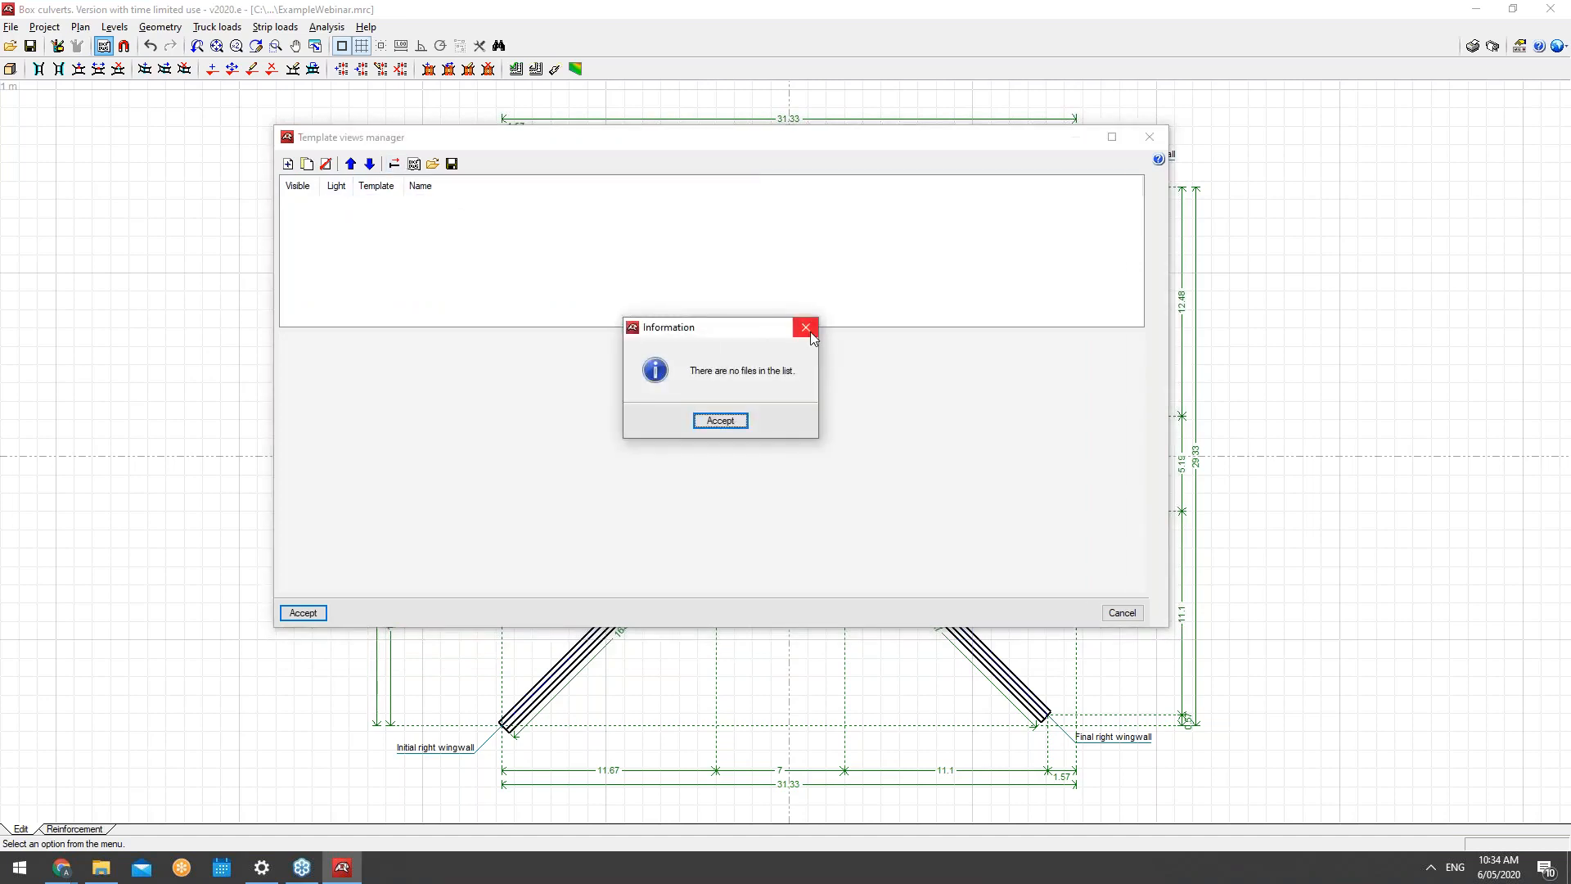
click(806, 324)
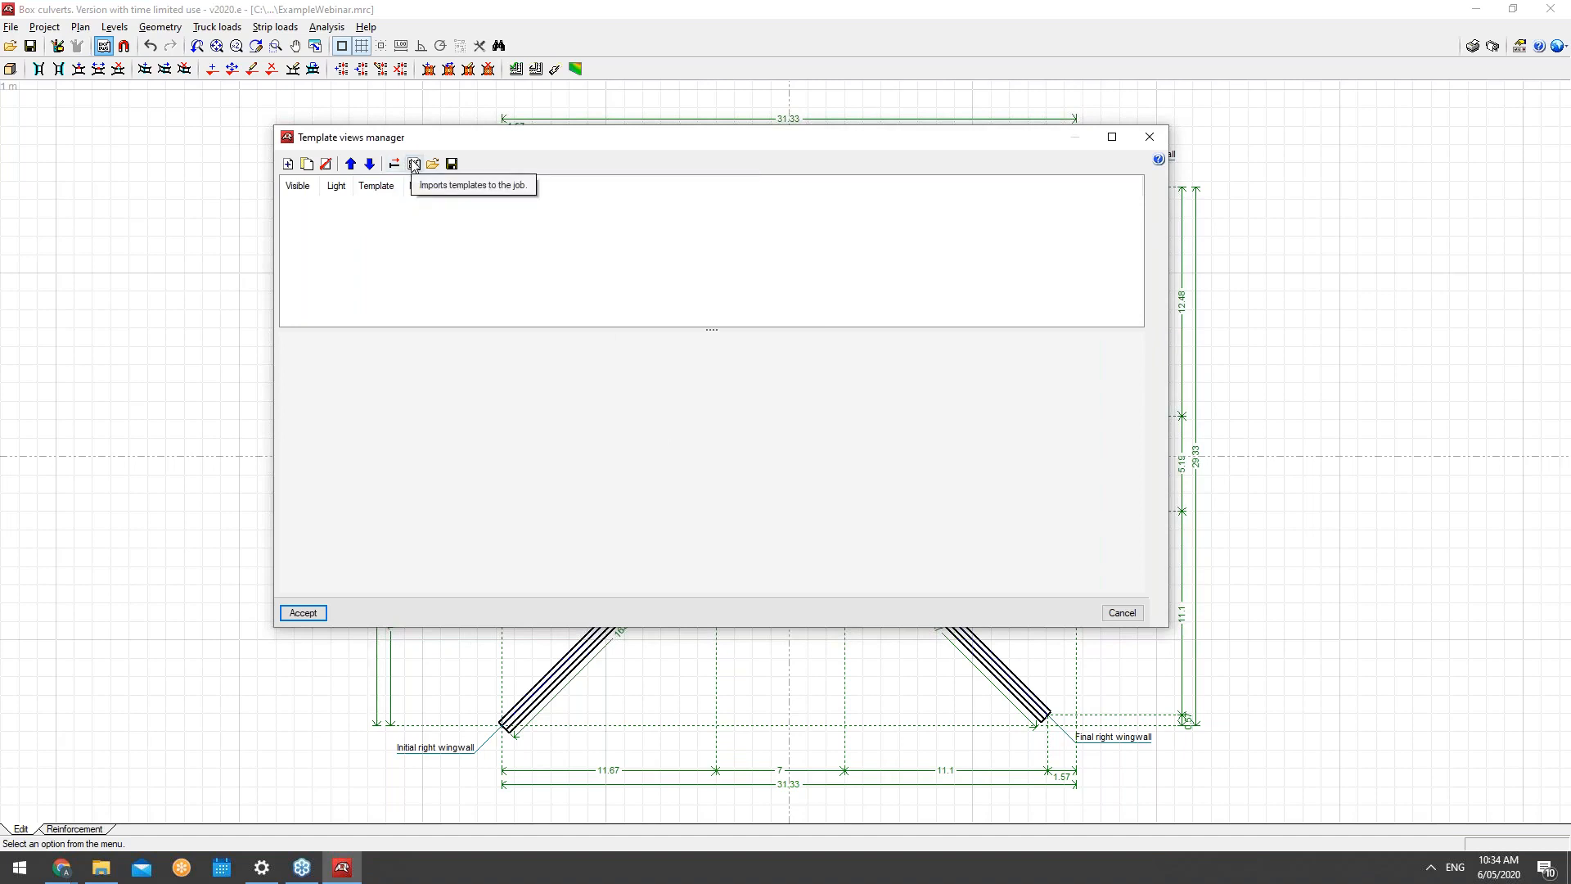
click(1120, 613)
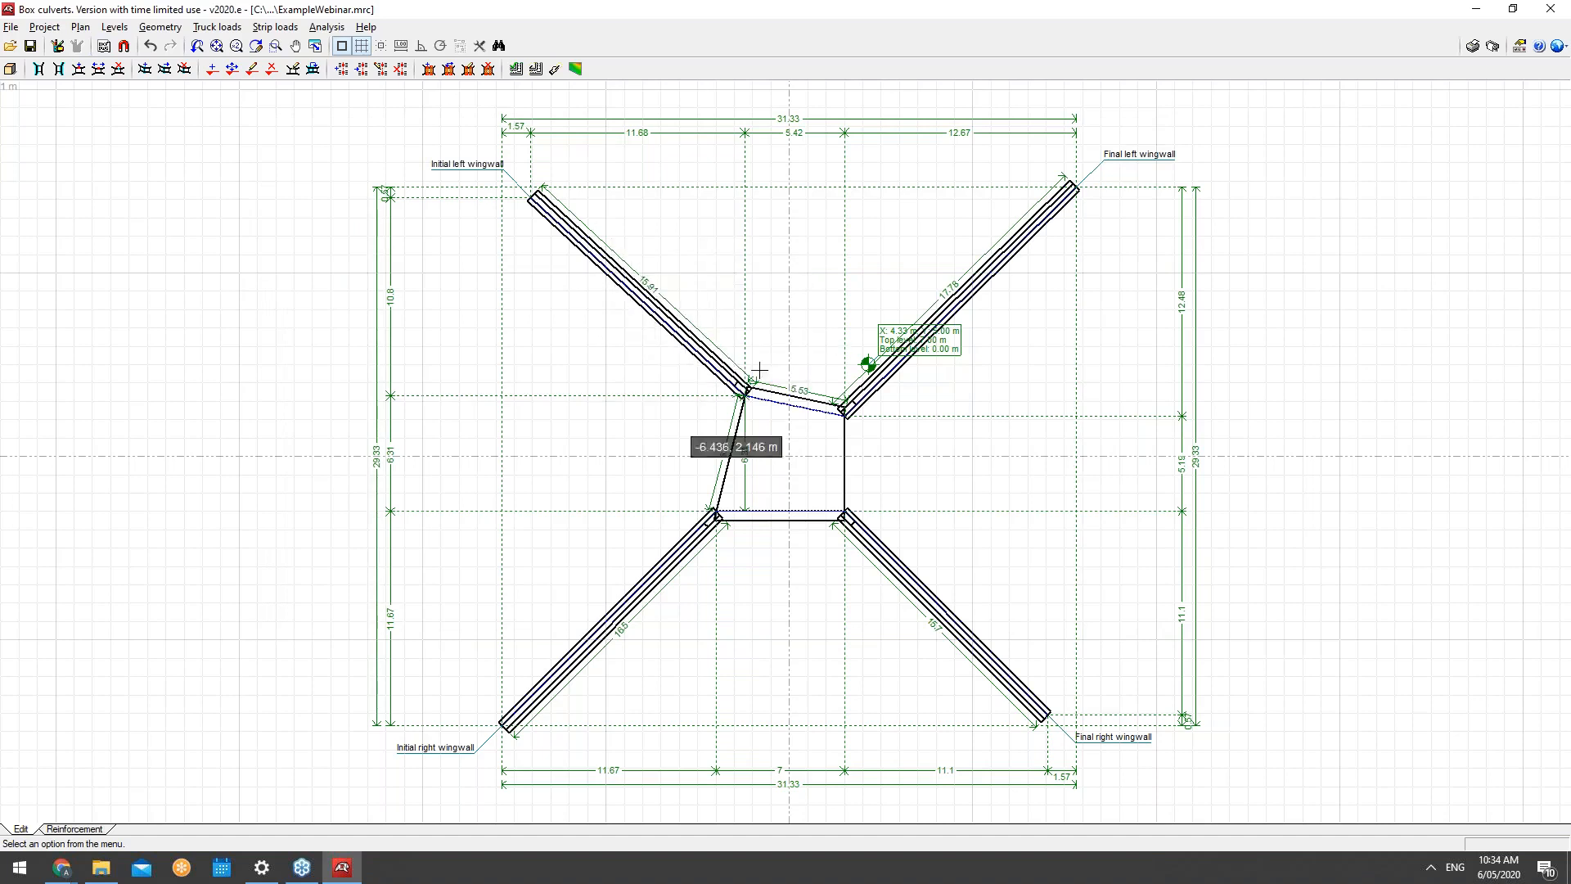
Step: Try a new level point at the existing level mark, switching its top level to Introduced and back to Analysed, and cancel it
click(114, 27)
click(80, 27)
click(74, 28)
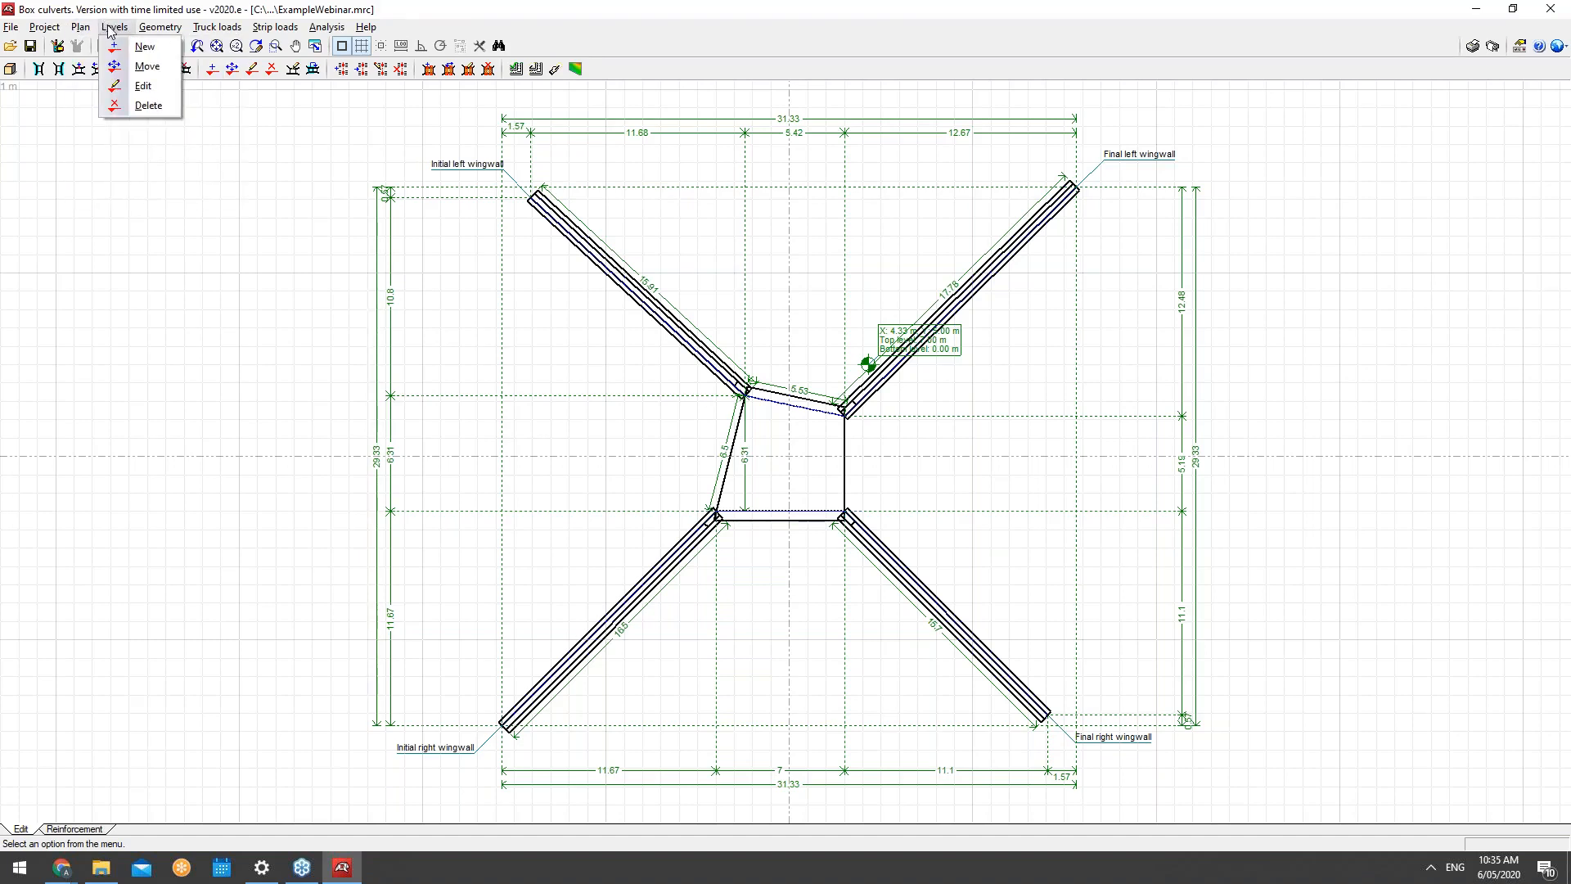
click(145, 47)
click(868, 364)
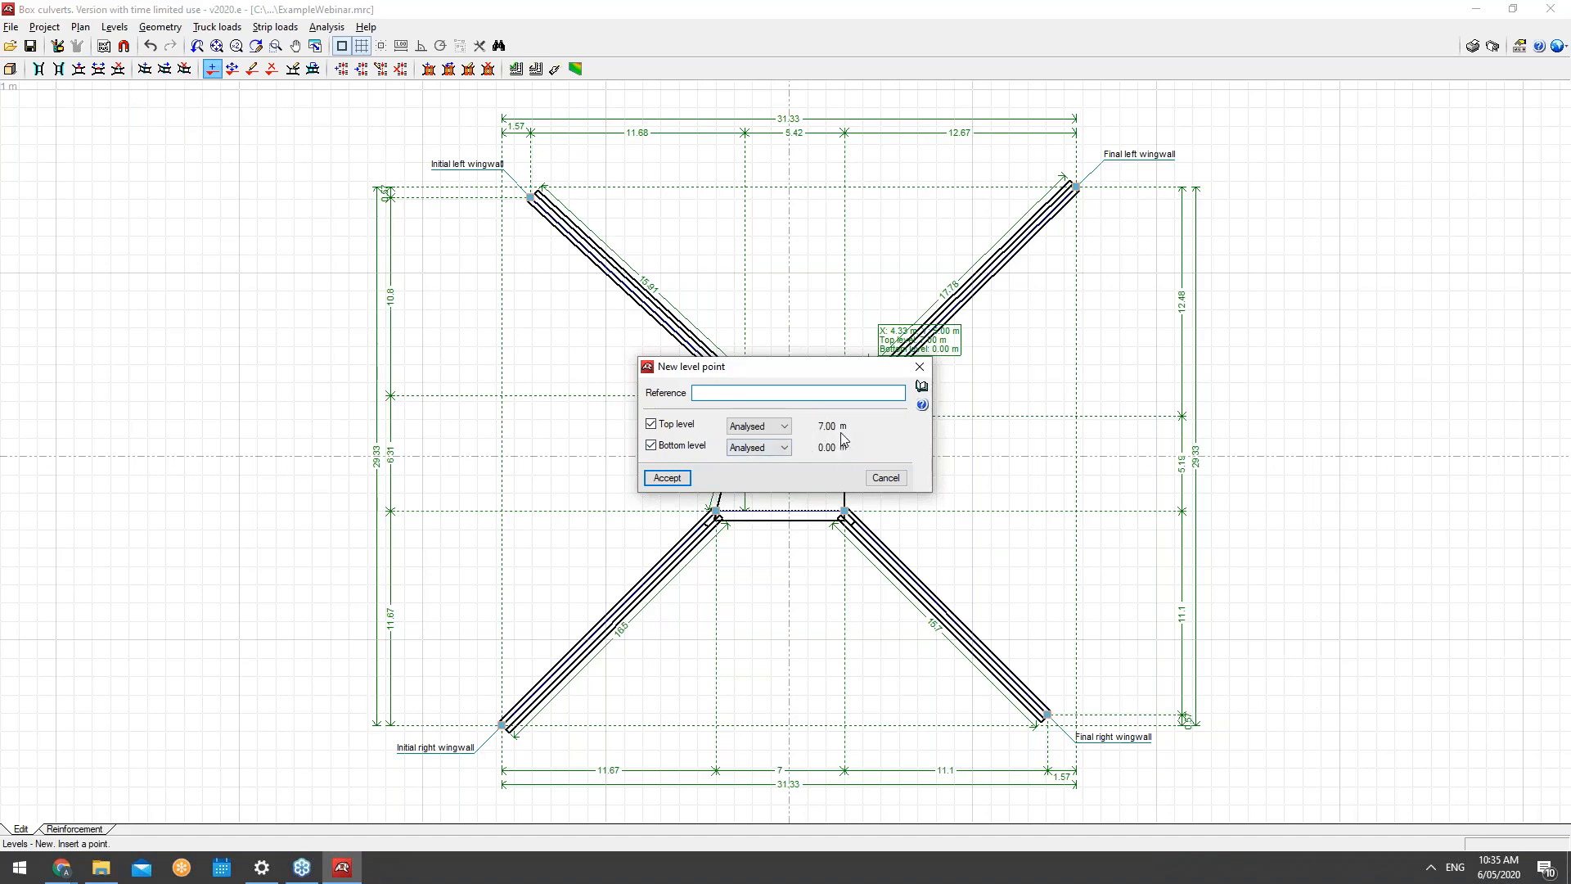
click(784, 428)
click(784, 426)
click(784, 450)
click(816, 425)
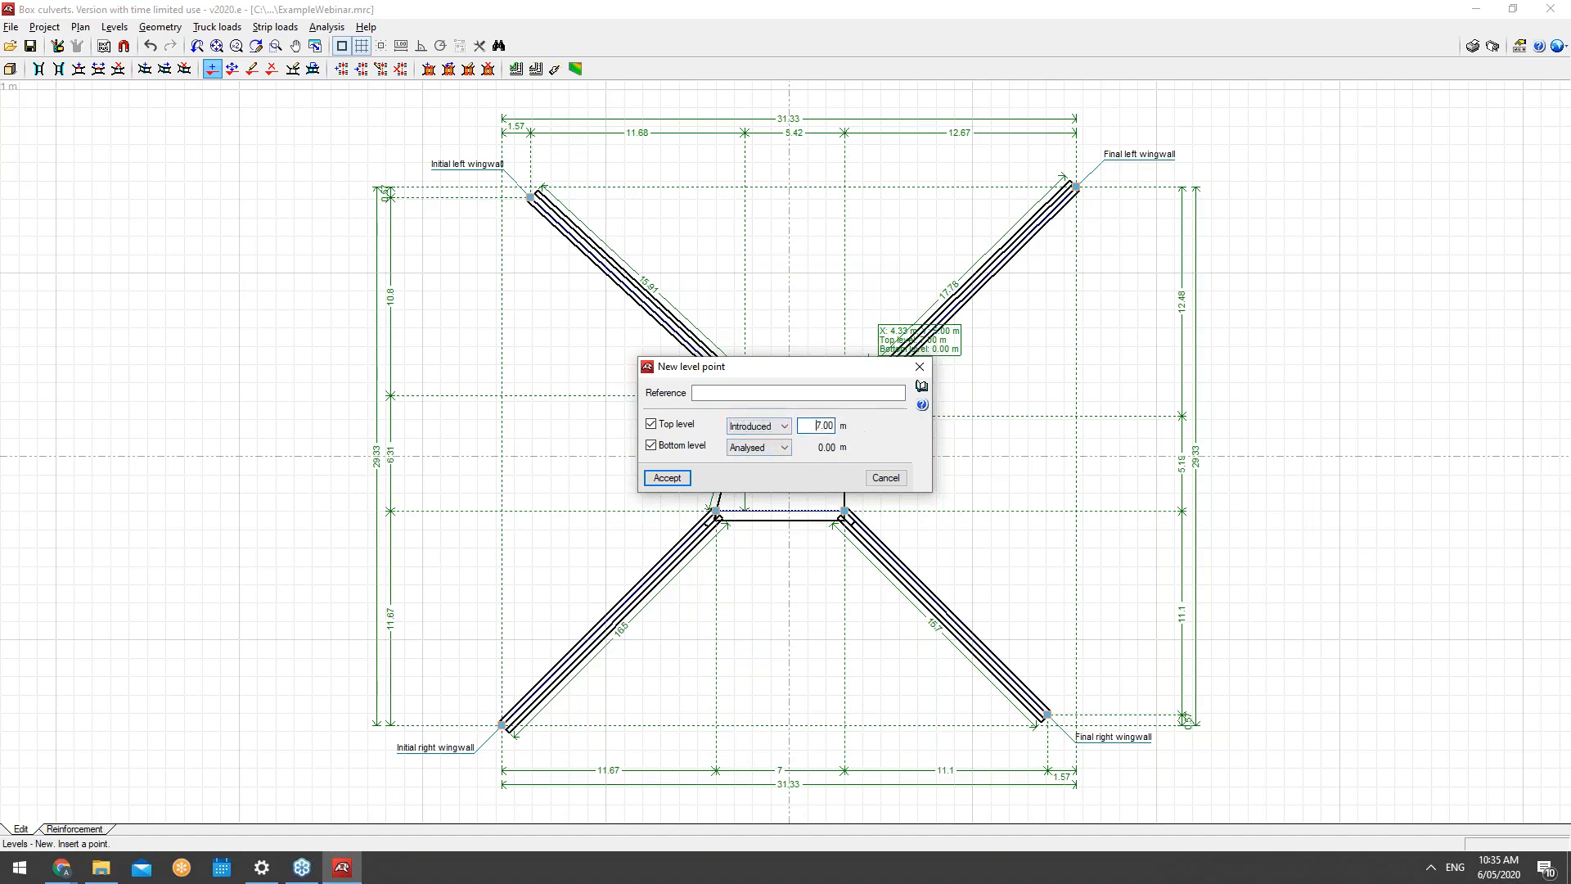
click(781, 427)
click(776, 439)
click(876, 478)
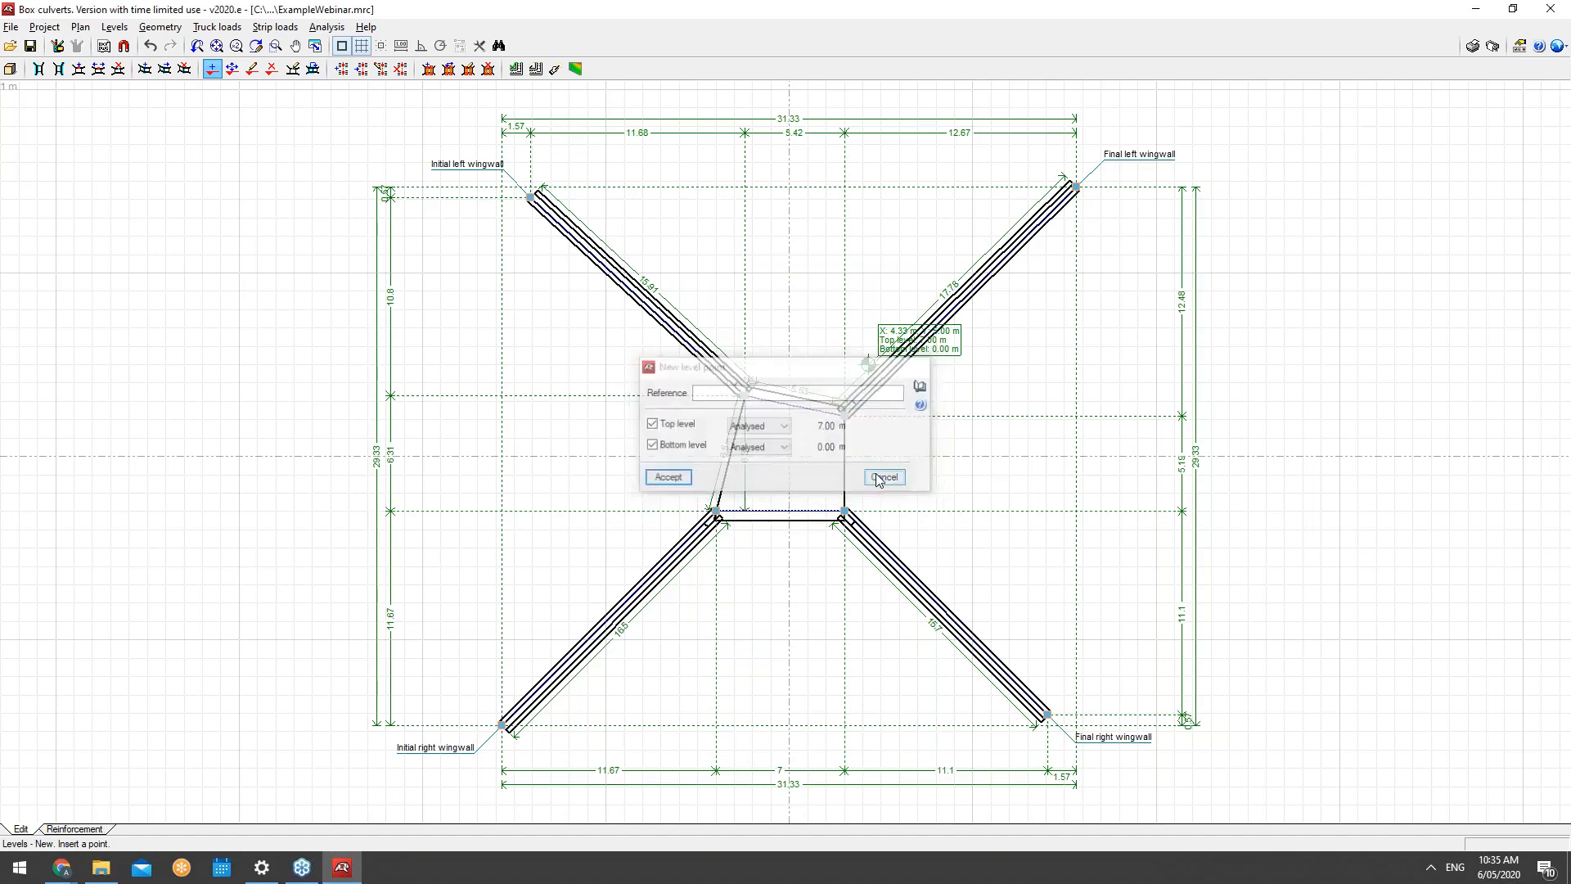
Step: Try adding an intermediate section at 1.00 m to the initial left wingwall's geometry and delete it again
click(114, 27)
click(147, 28)
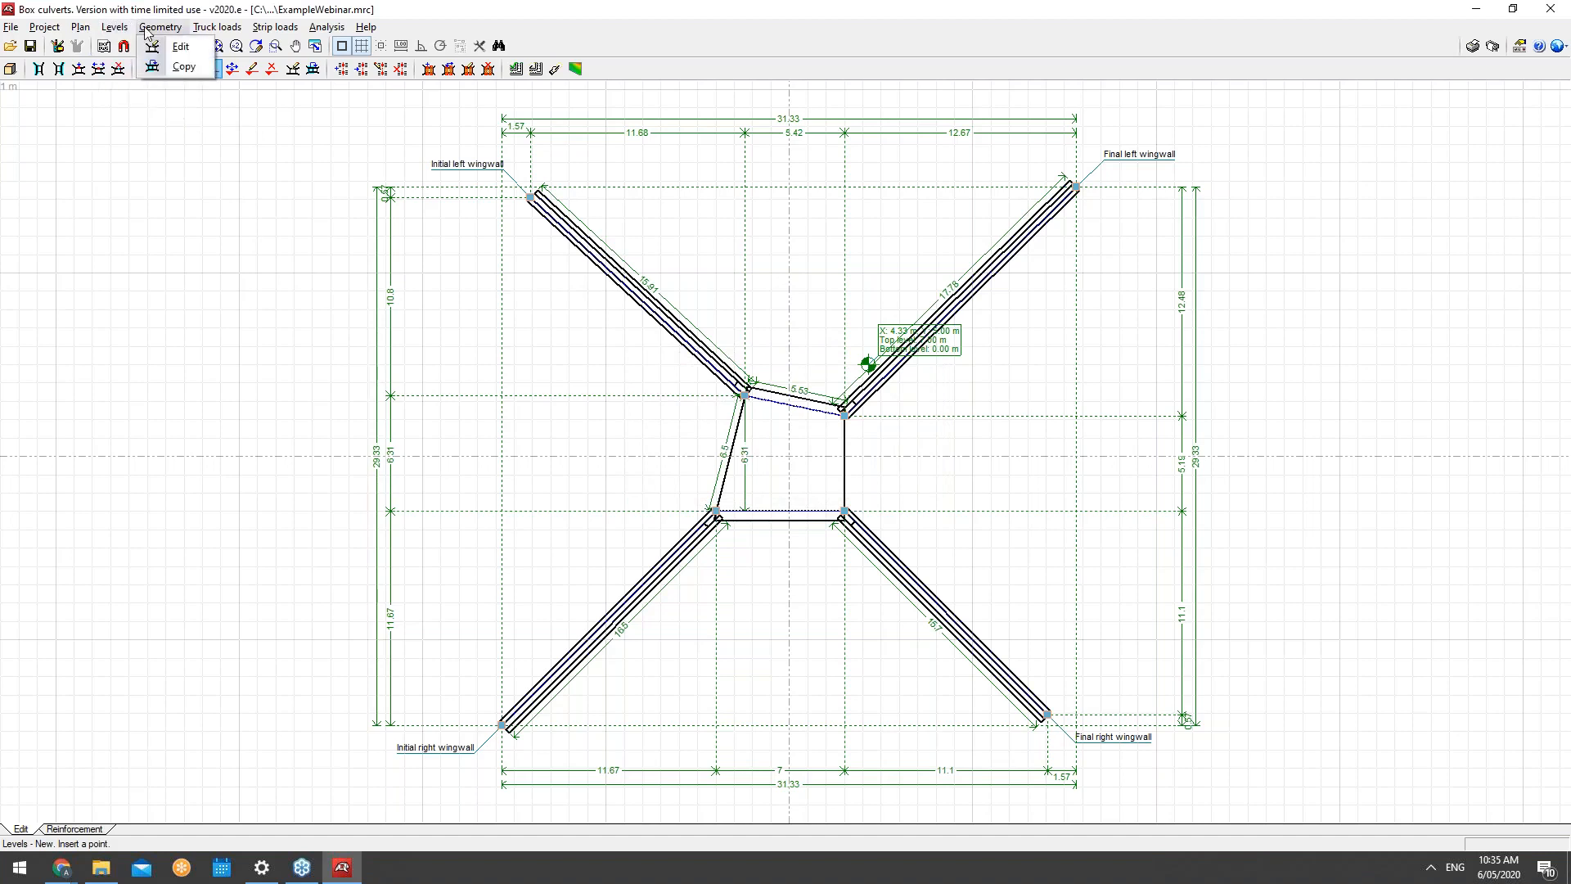
click(177, 46)
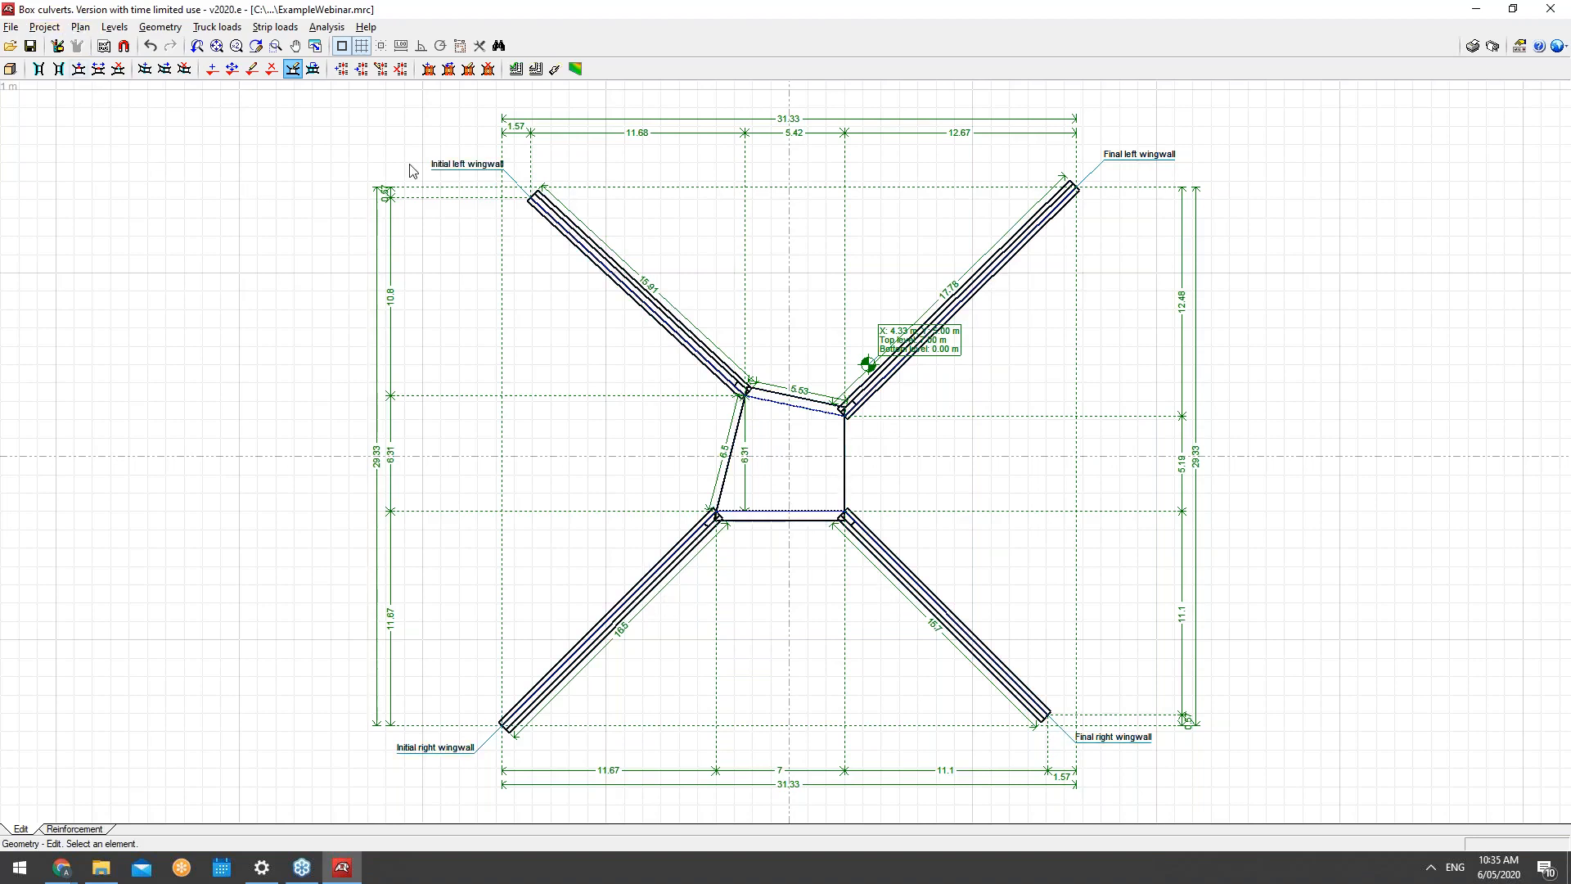
double_click(697, 332)
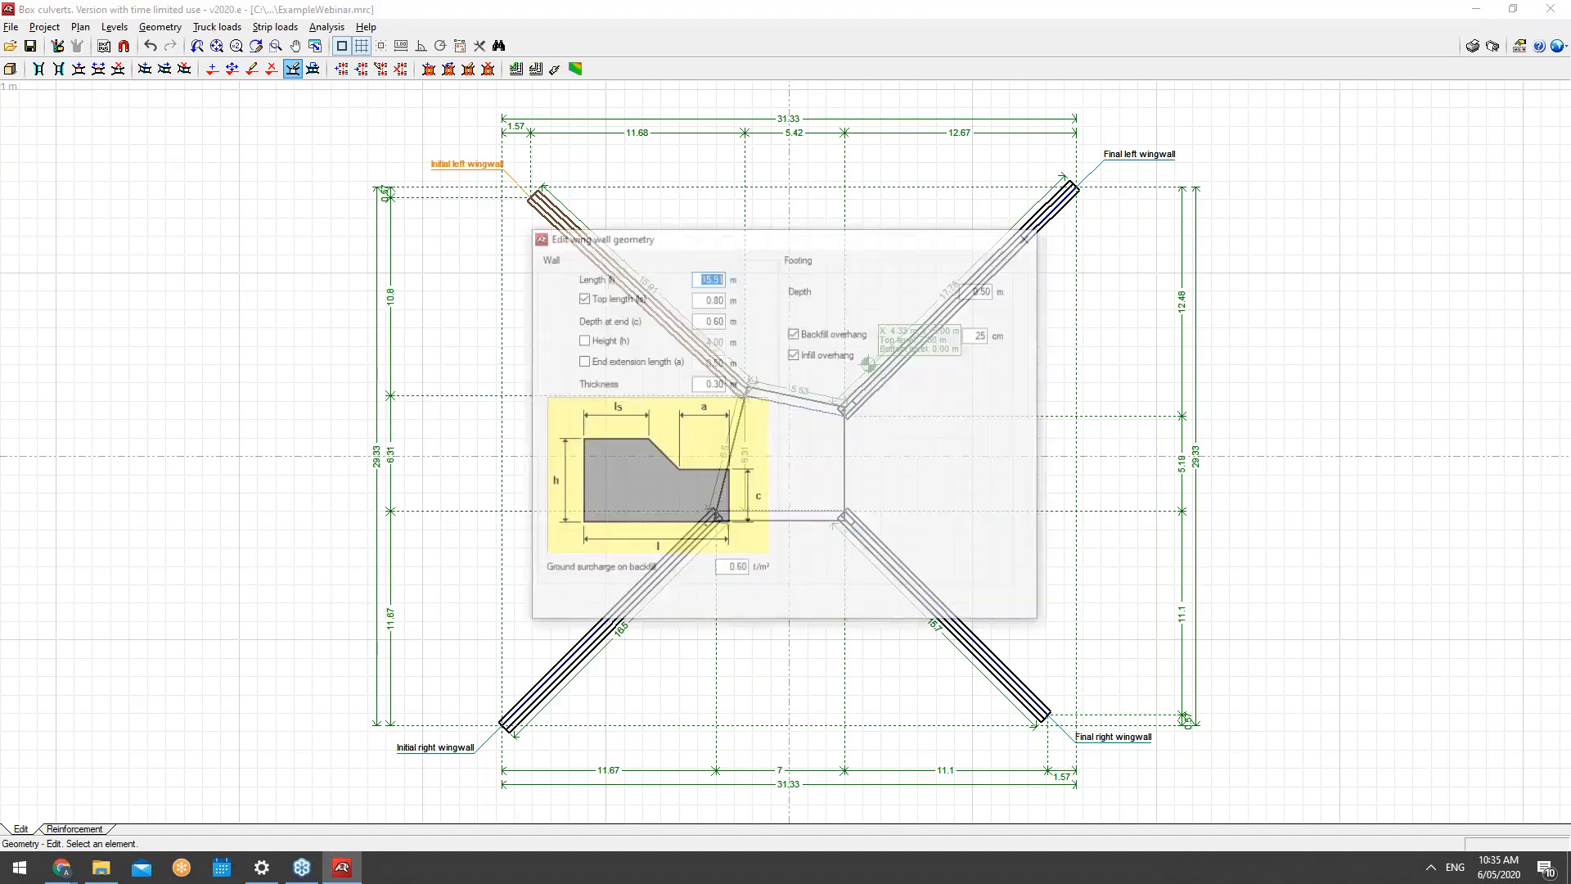
drag(726, 244, 881, 184)
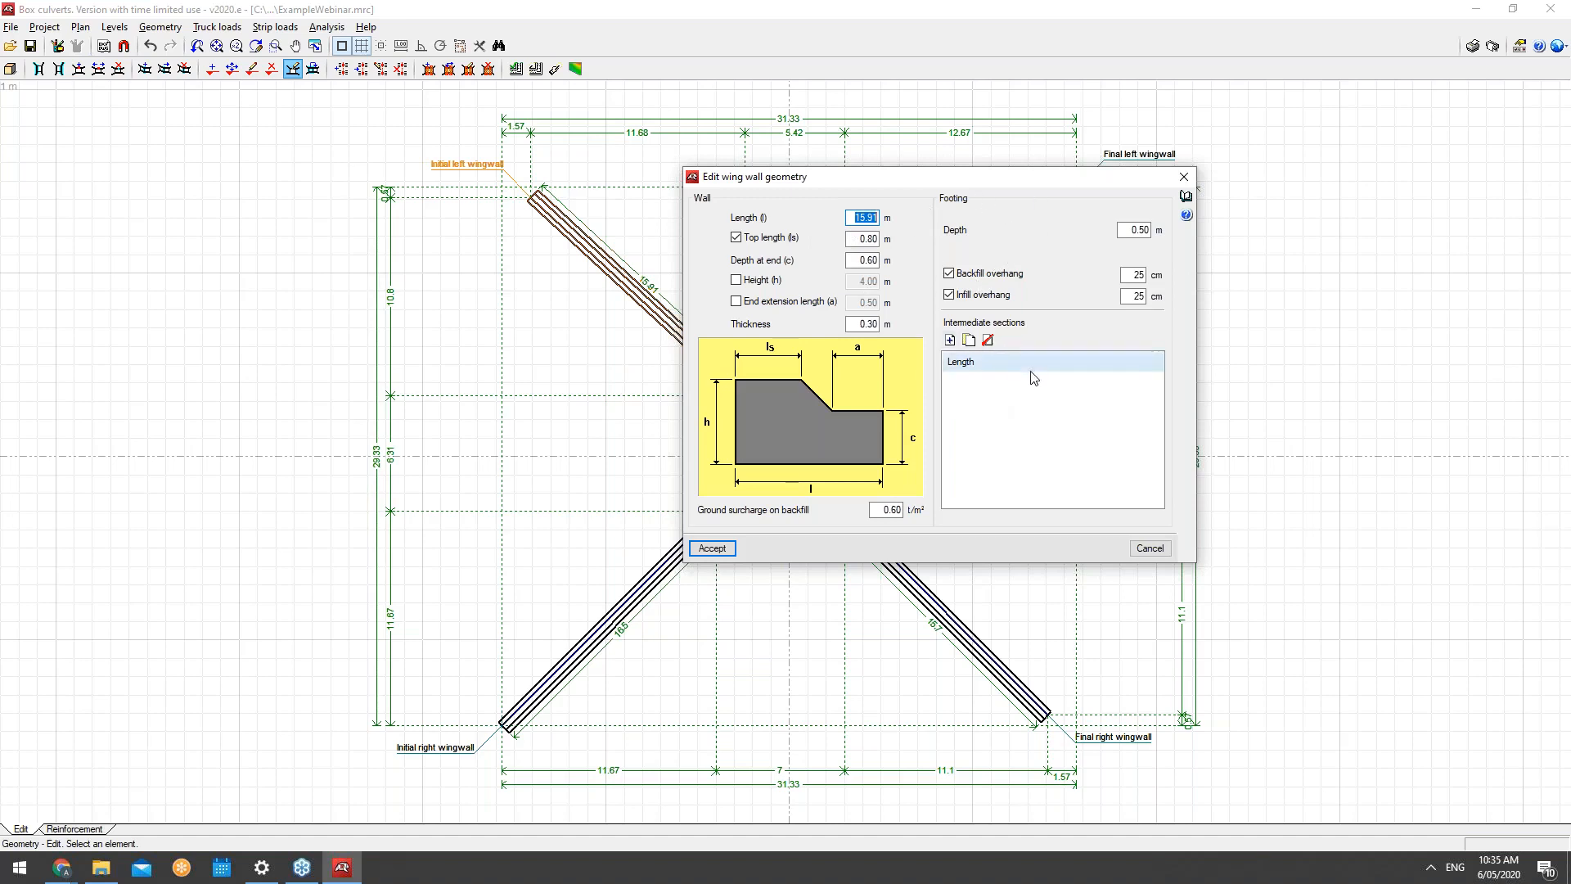
click(950, 340)
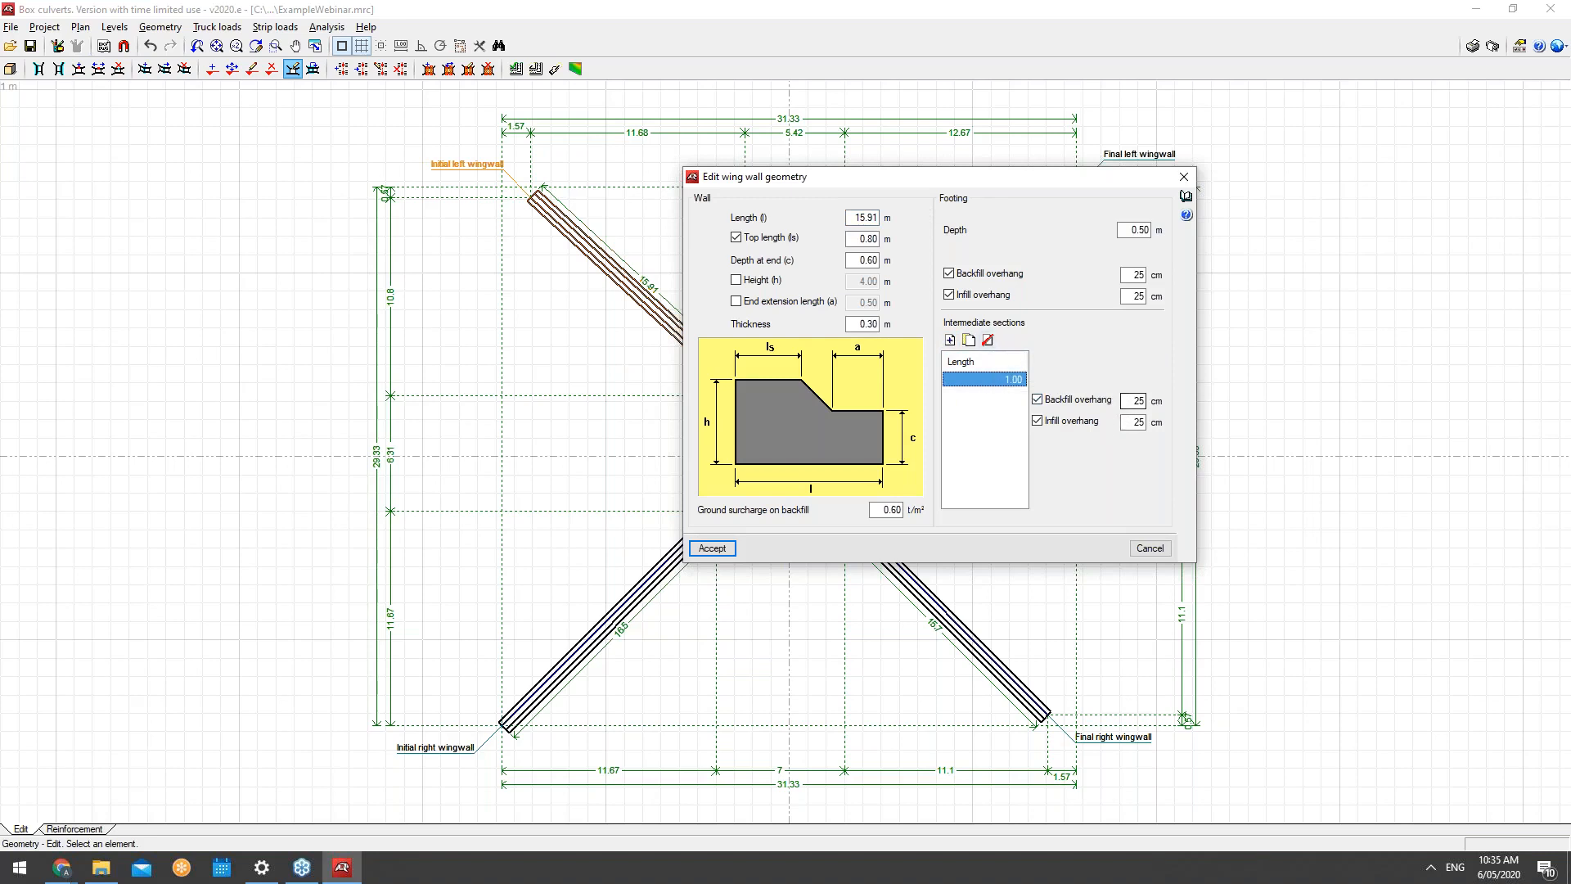
click(989, 342)
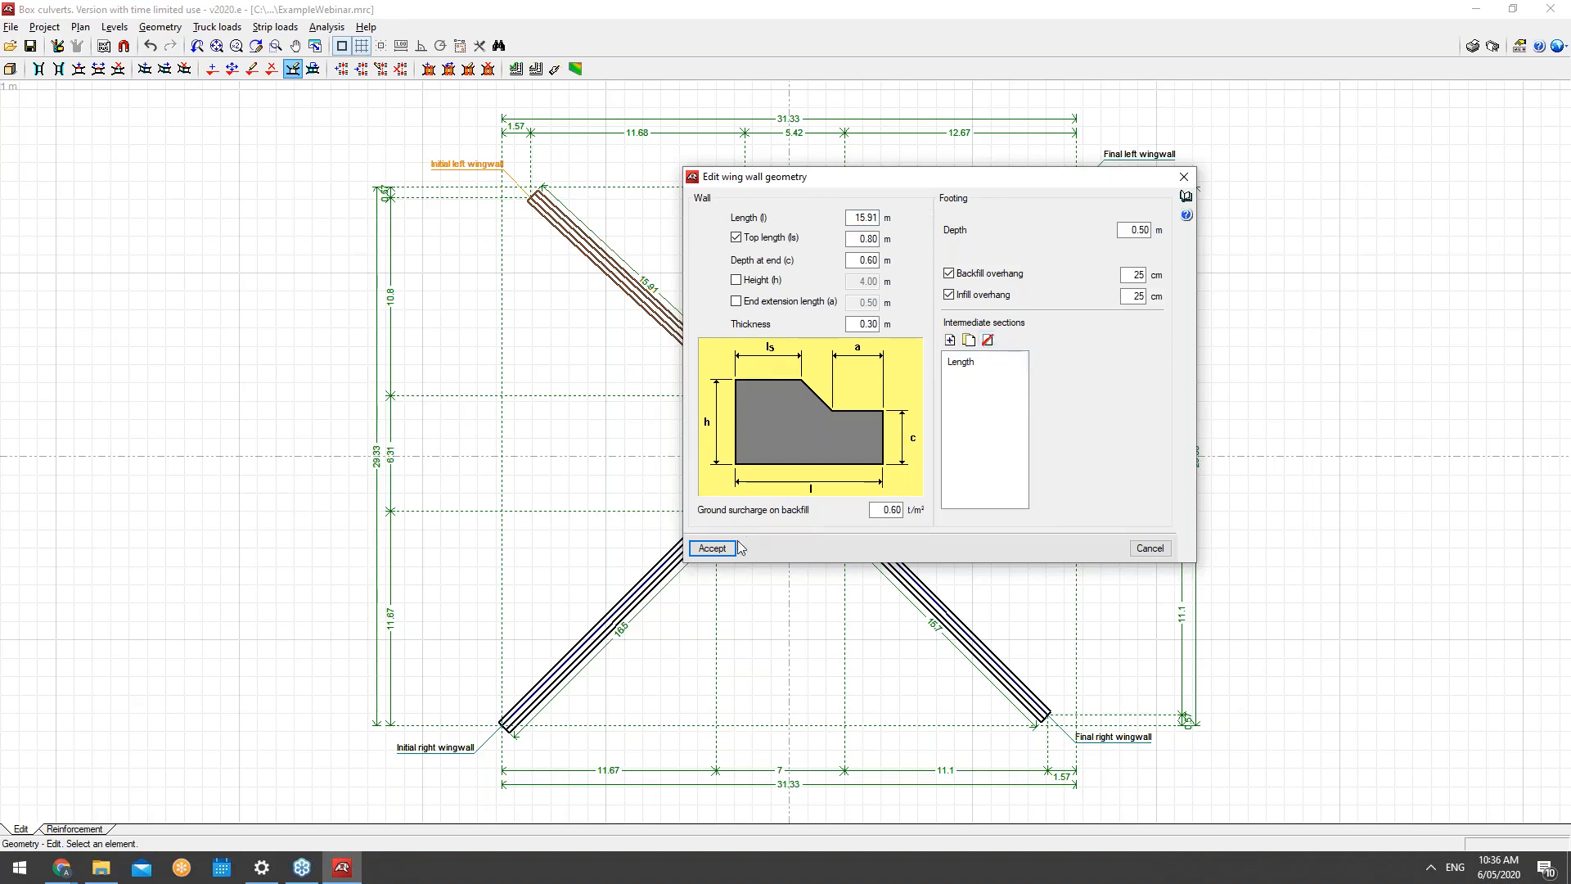
double_click(898, 510)
click(711, 548)
Step: Add a 20 cm thick division to the box module, measured perpendicular to the left wall with 200 cm initial and final spans
click(766, 411)
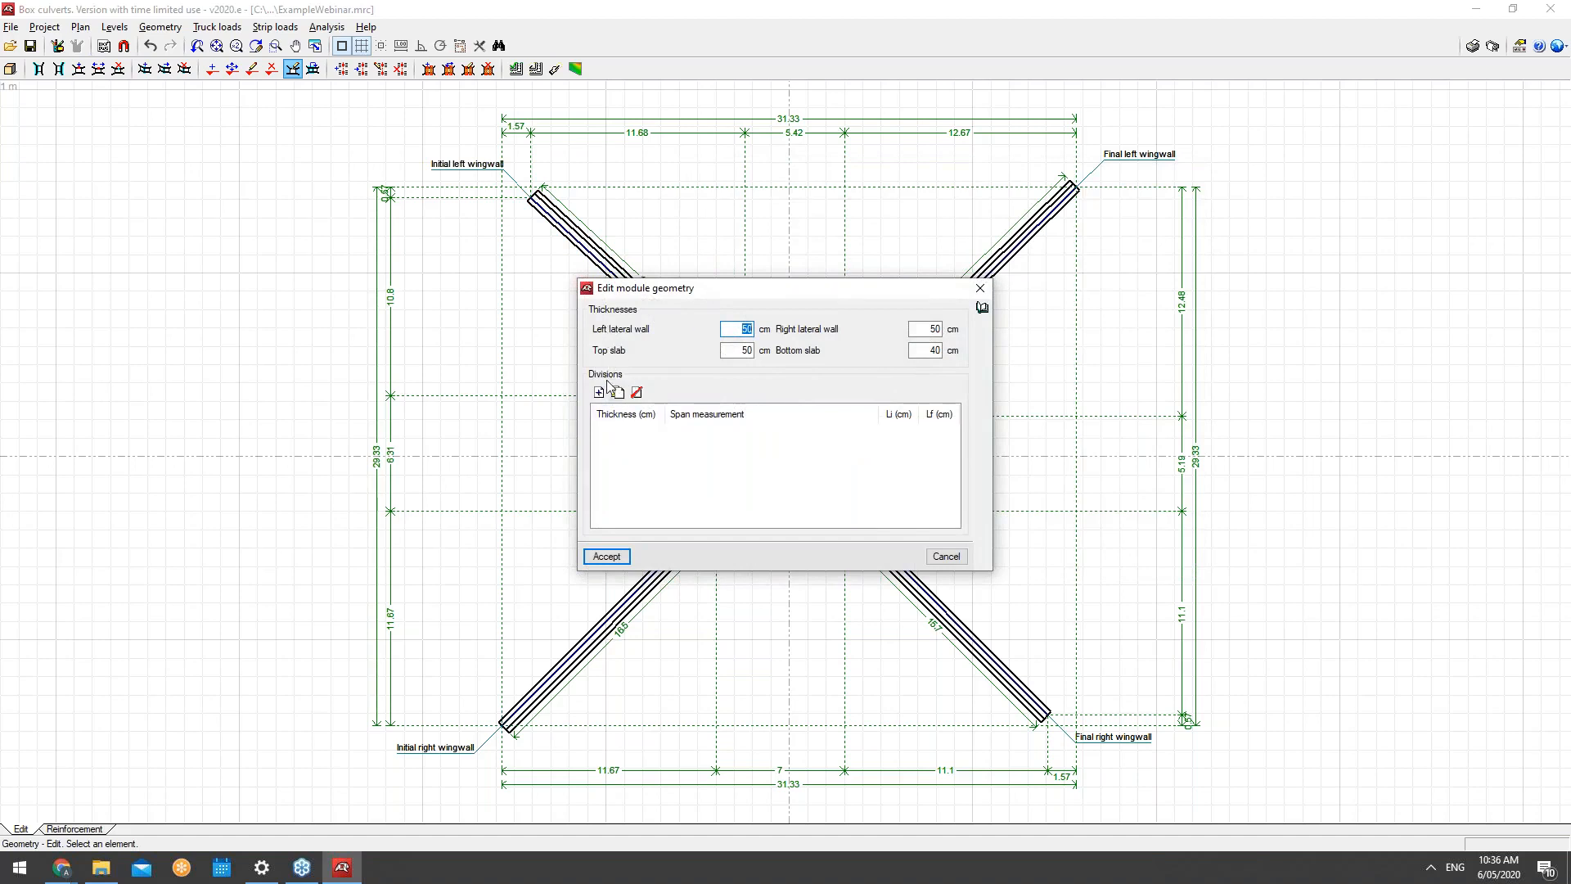
click(599, 392)
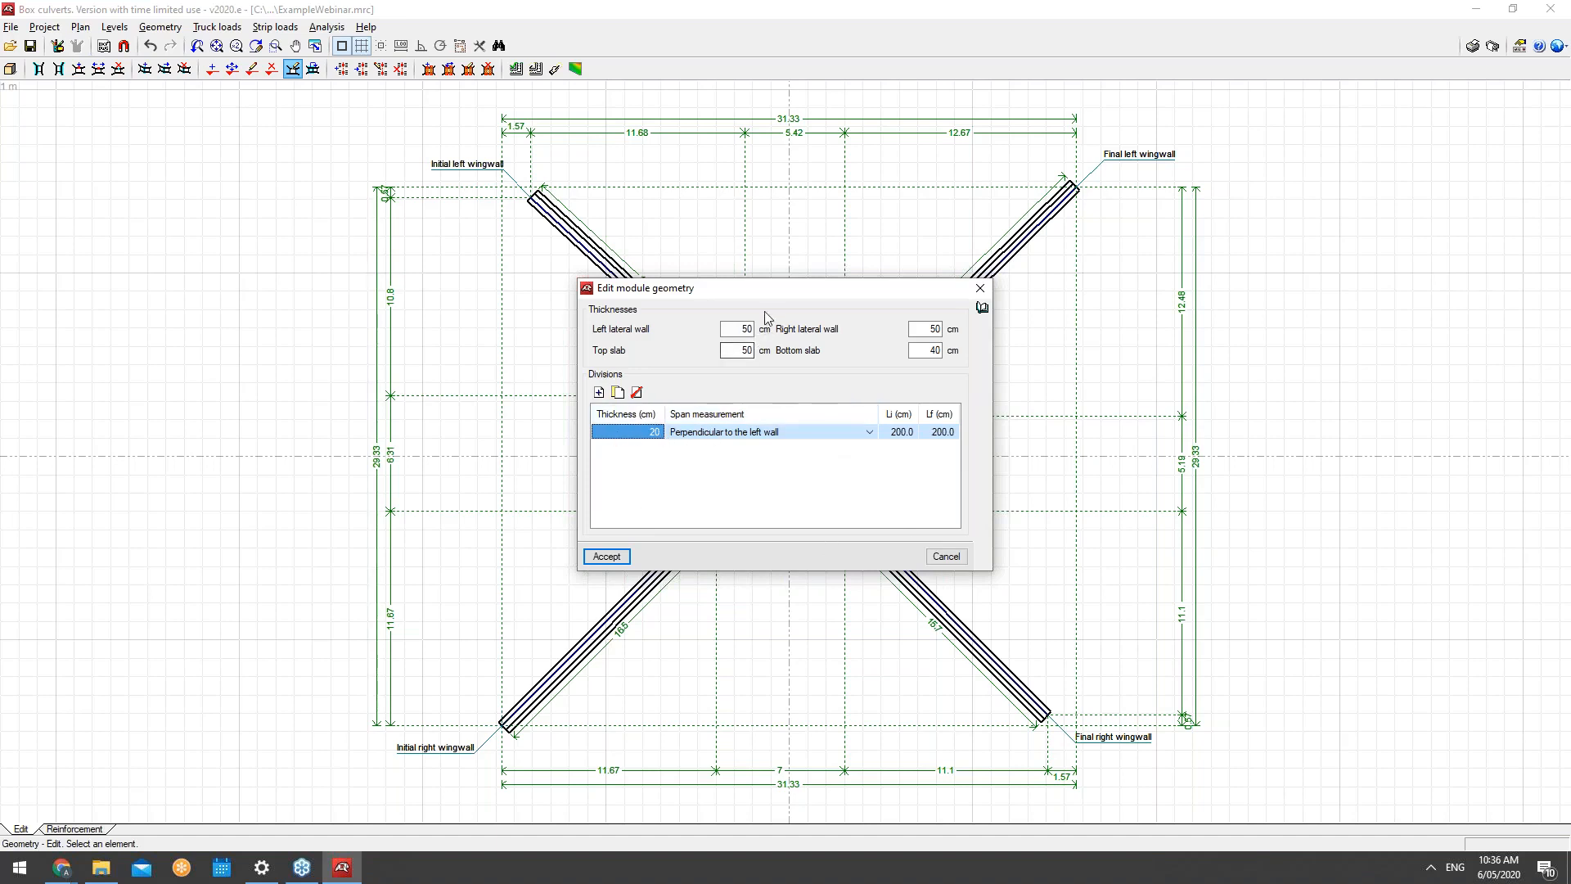
drag(547, 292, 252, 255)
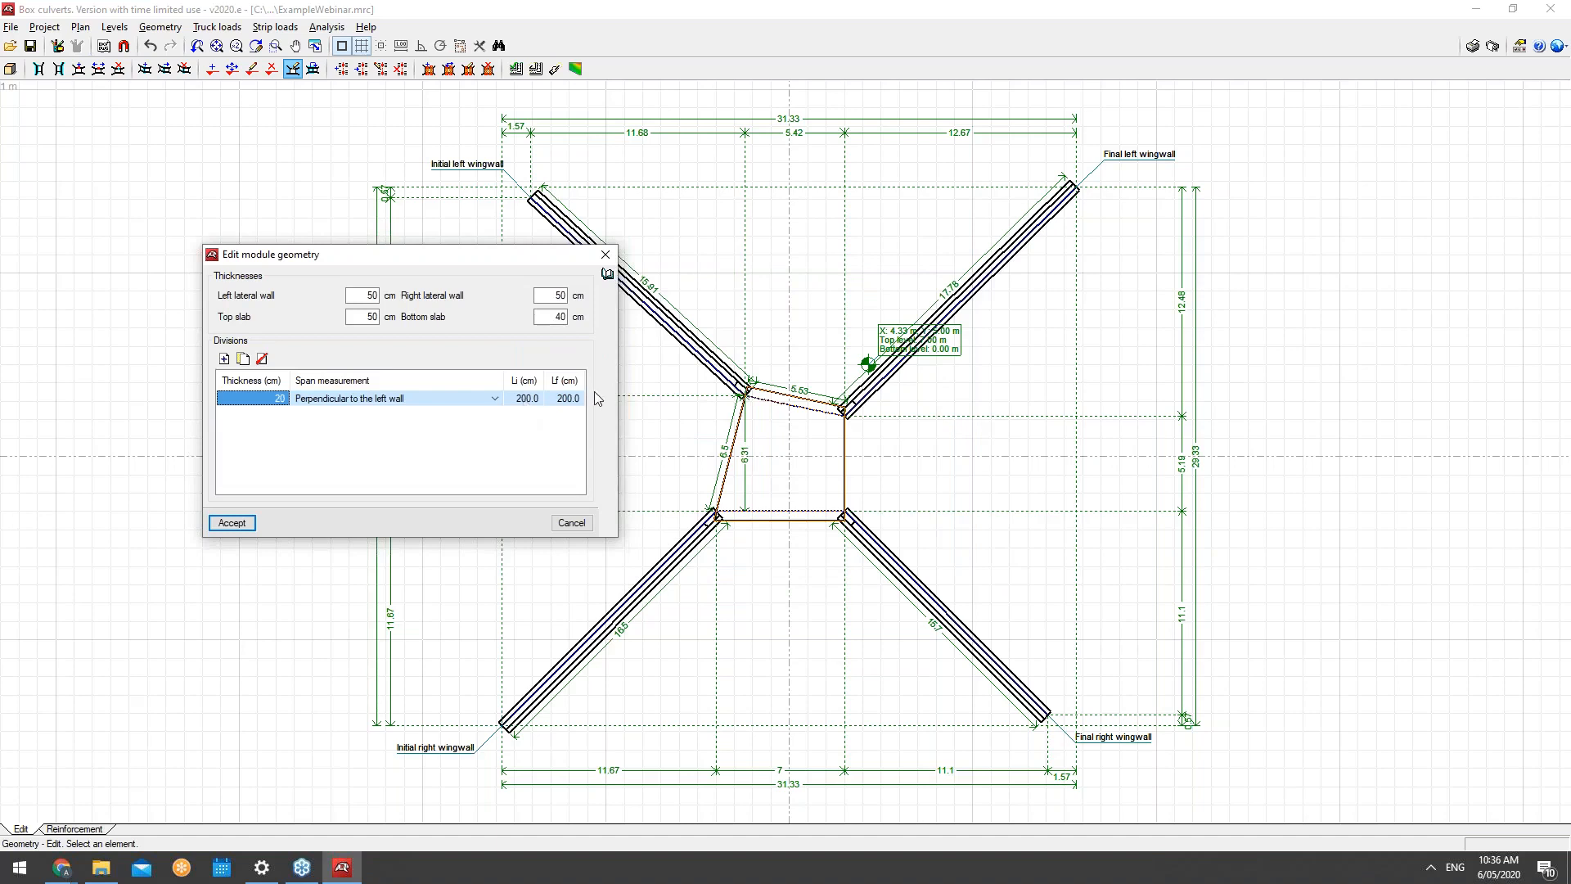
click(242, 524)
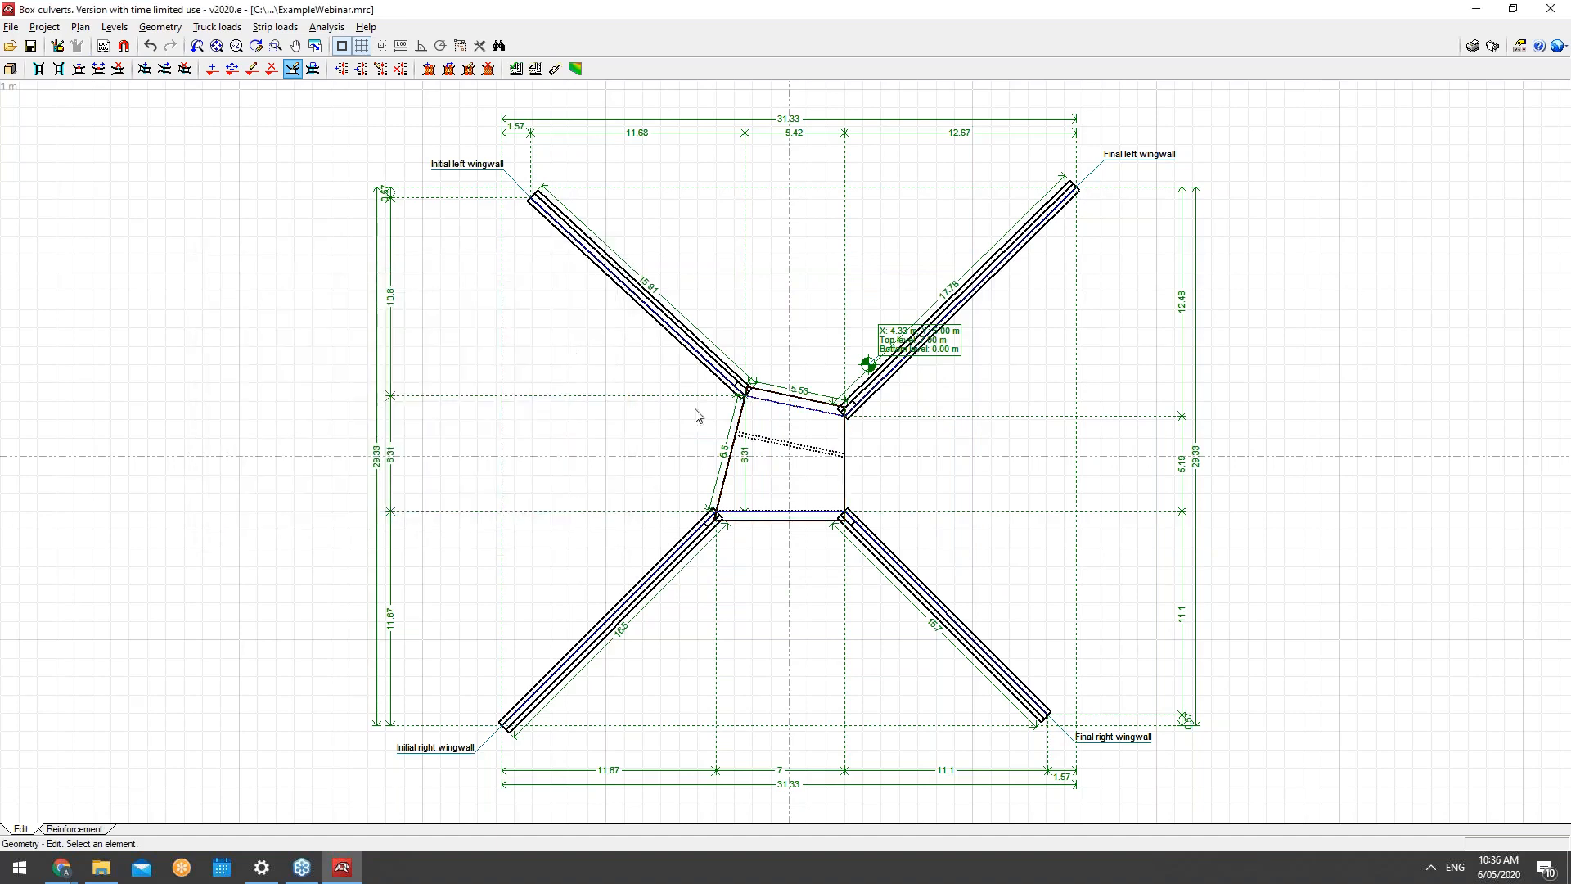
Step: Examine the box culvert and its wingwalls in the 3D view from different angles, and return to the plan
click(88, 27)
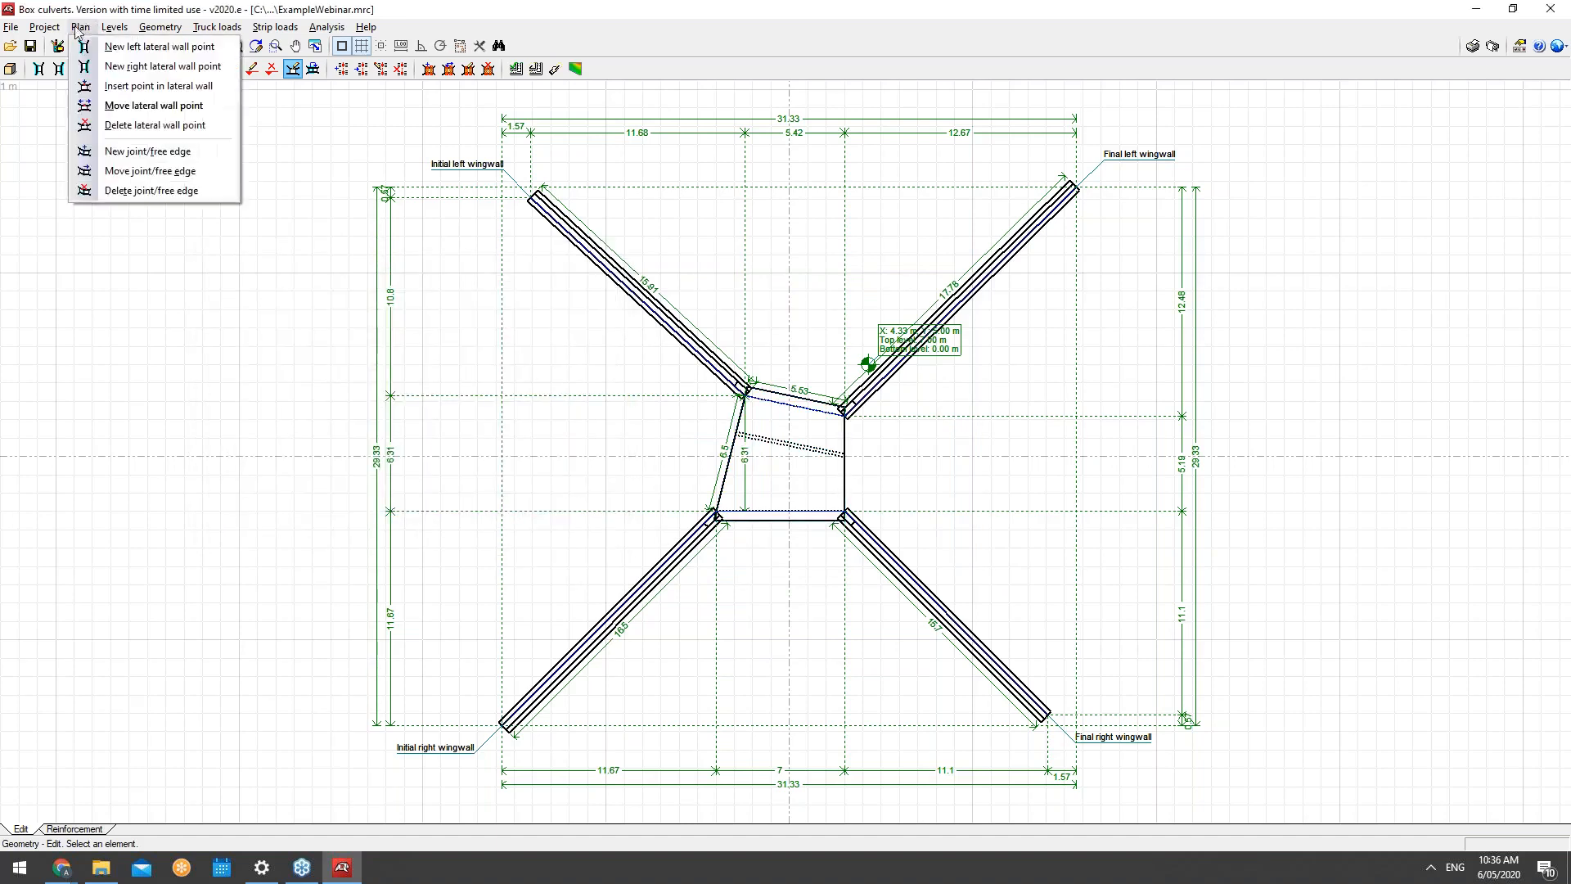
click(81, 151)
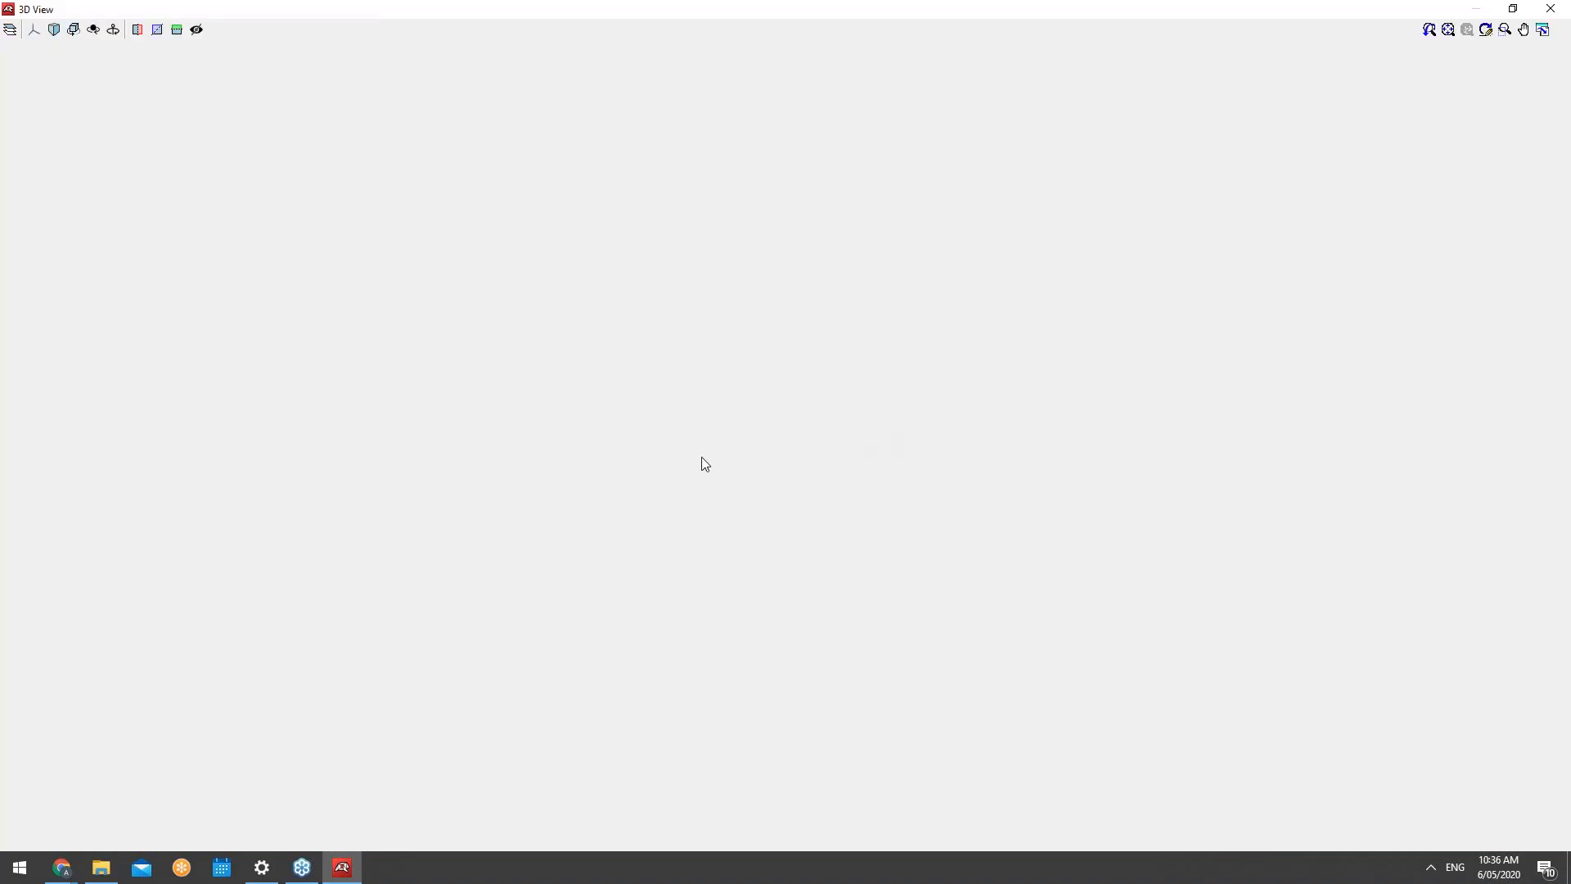
mouse_move(701, 456)
mouse_down()
mouse_move(660, 477)
mouse_move(843, 426)
mouse_move(831, 443)
mouse_move(780, 425)
mouse_up()
mouse_move(841, 470)
mouse_down()
mouse_move(912, 474)
mouse_move(957, 375)
mouse_up()
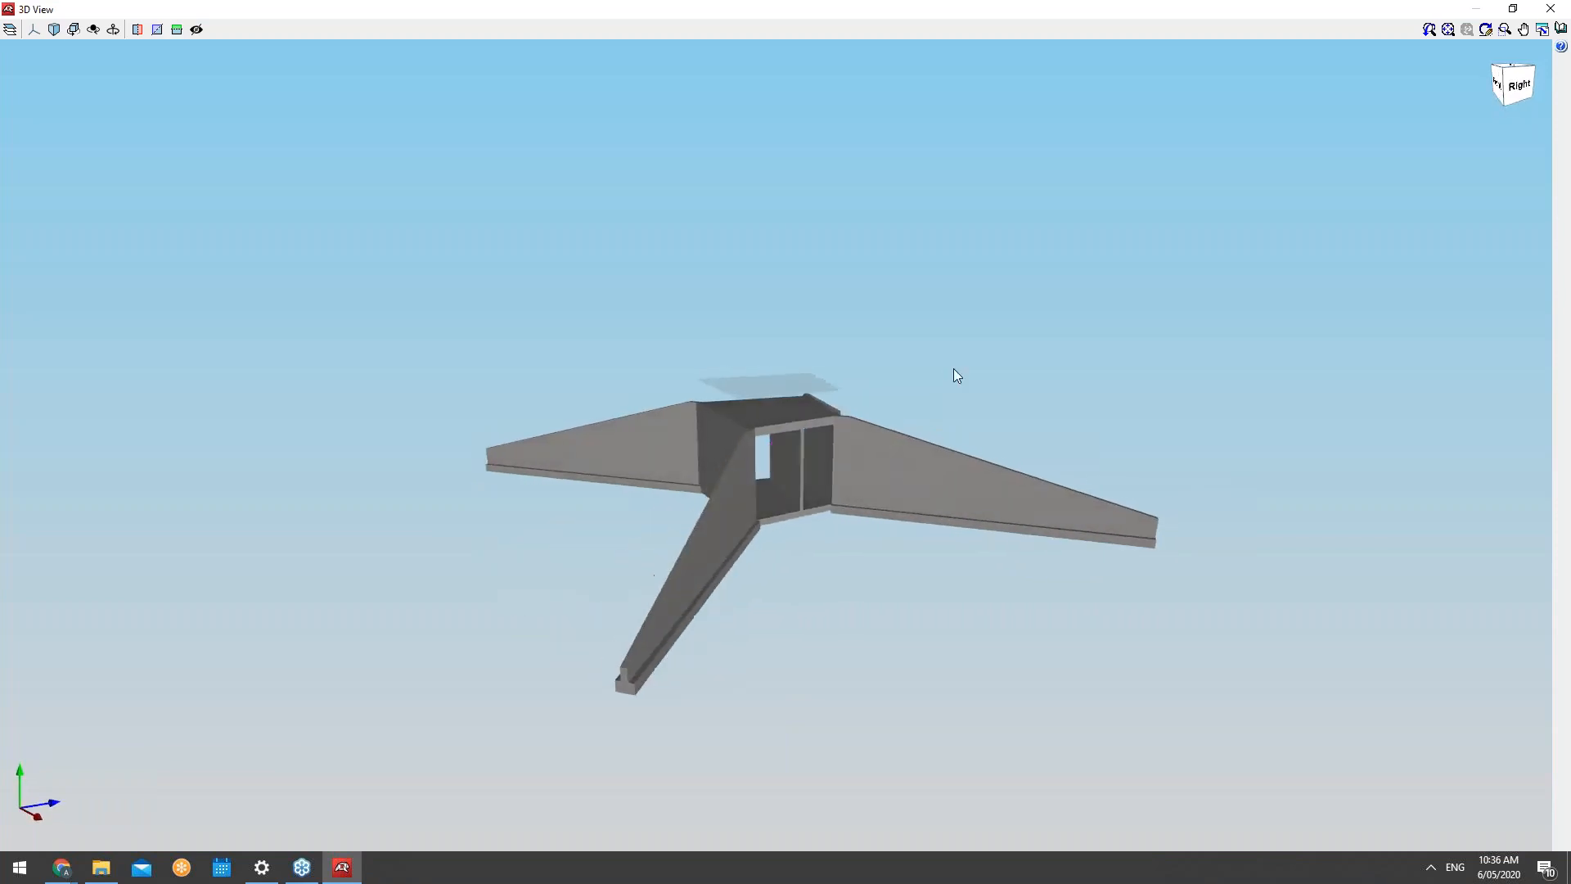
click(1551, 10)
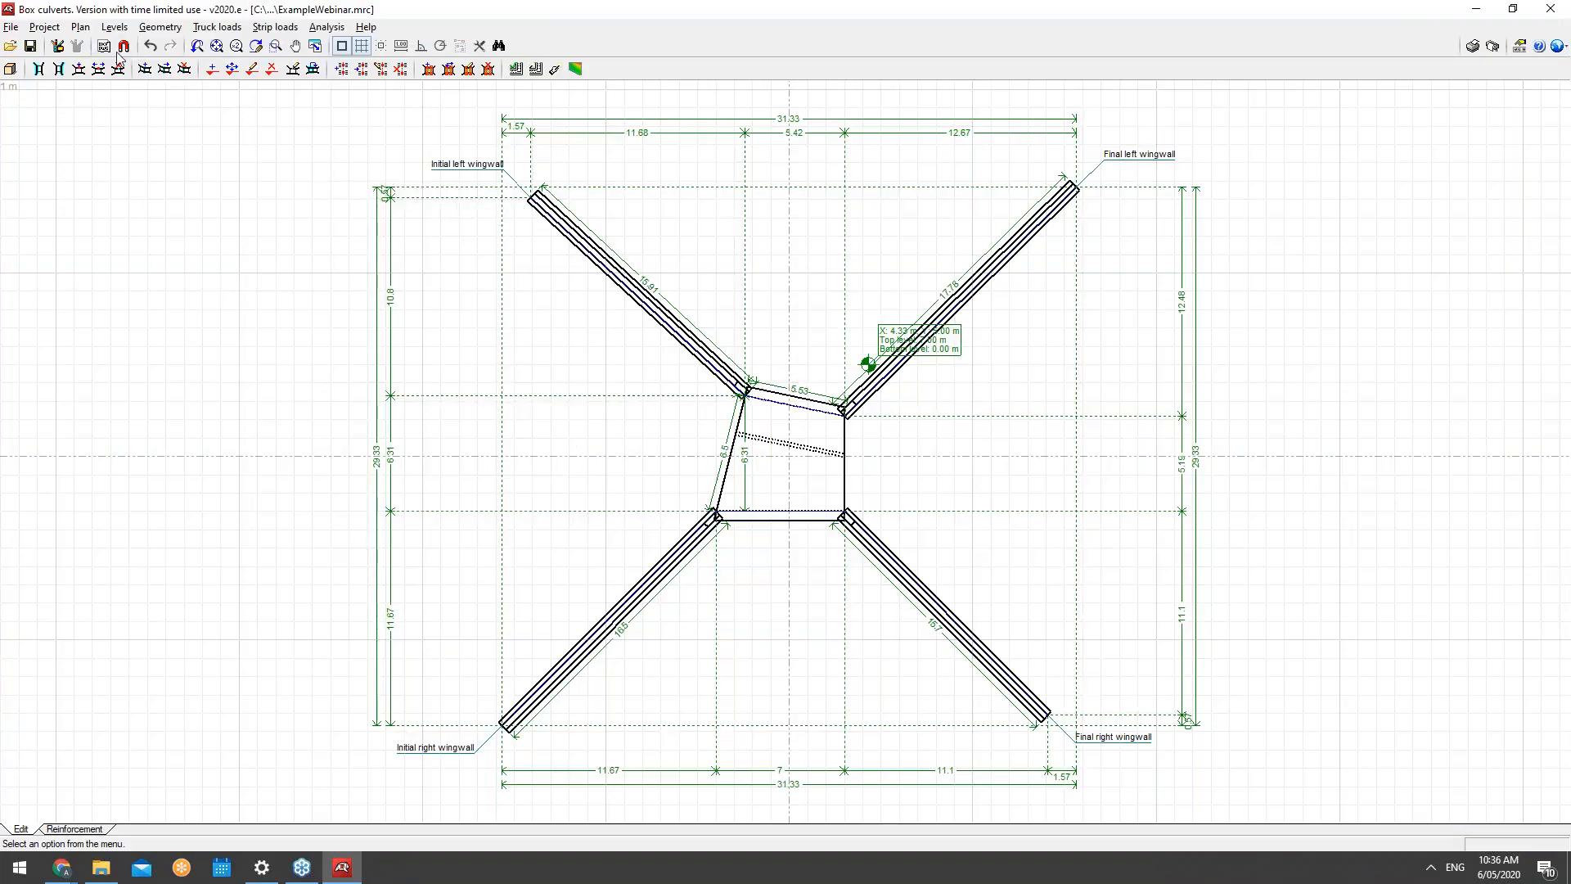
Step: Open the truck load nearest the culvert's slanted wall for editing and view the wheel load table of its IAP-98 definition
click(116, 28)
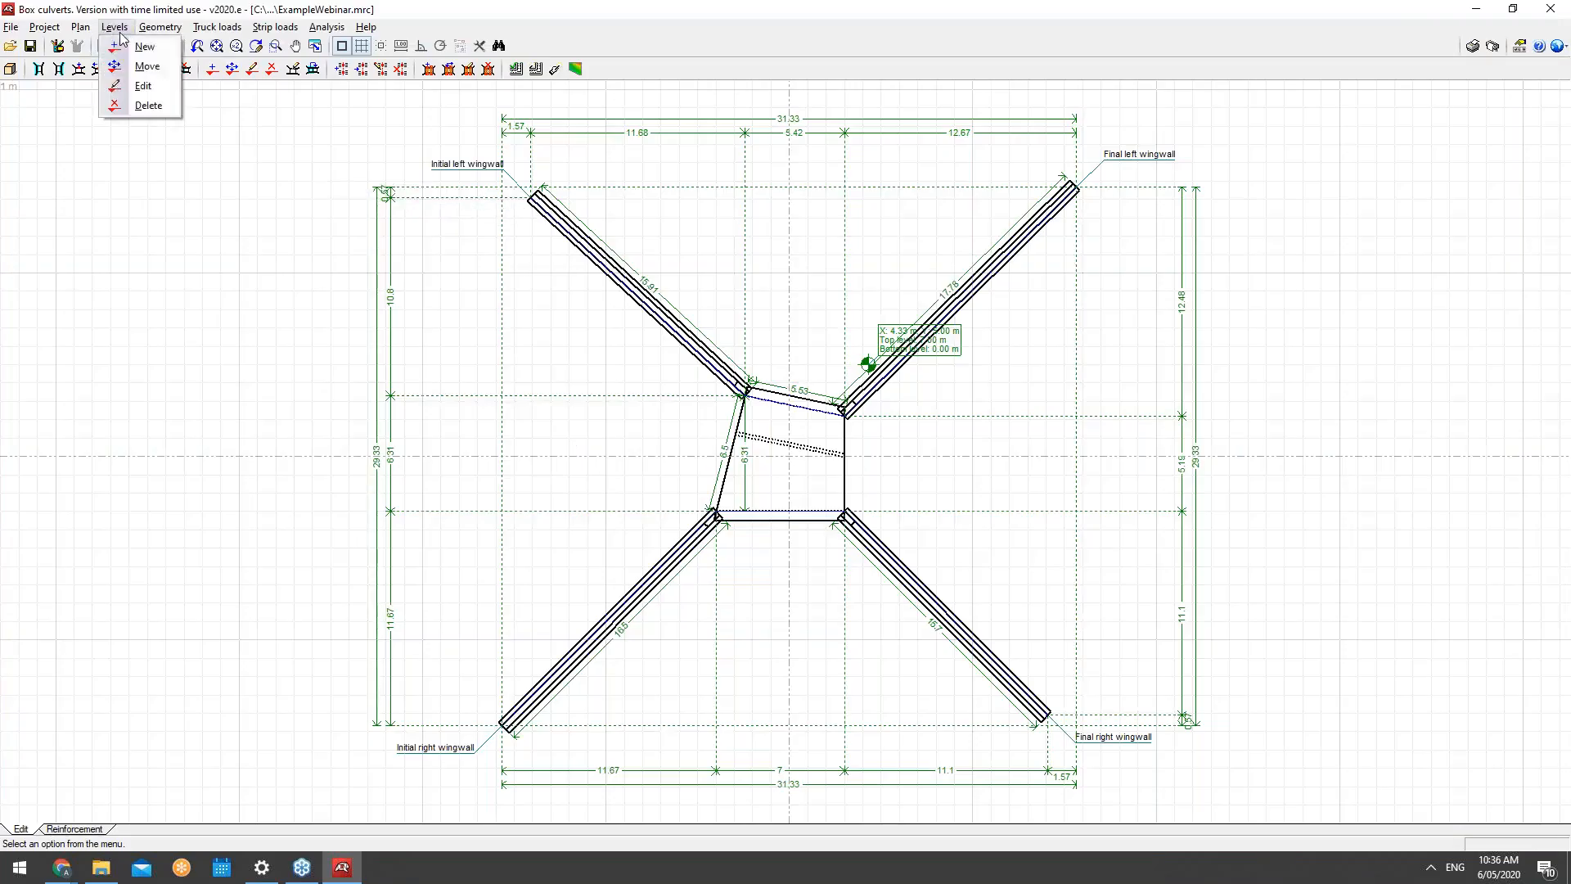
click(159, 28)
click(205, 29)
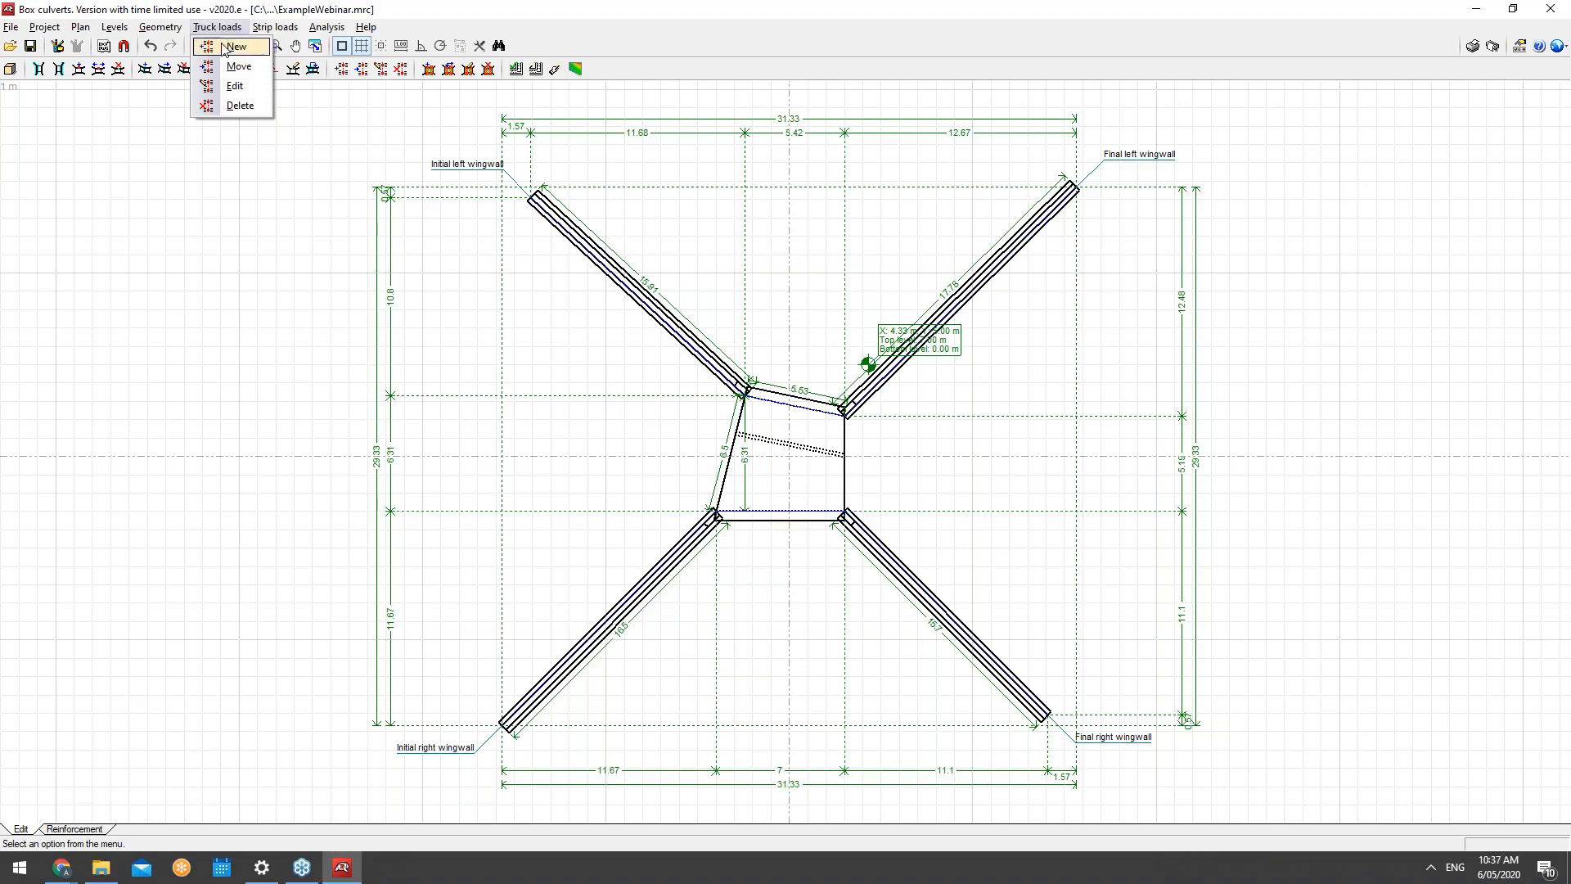
click(235, 86)
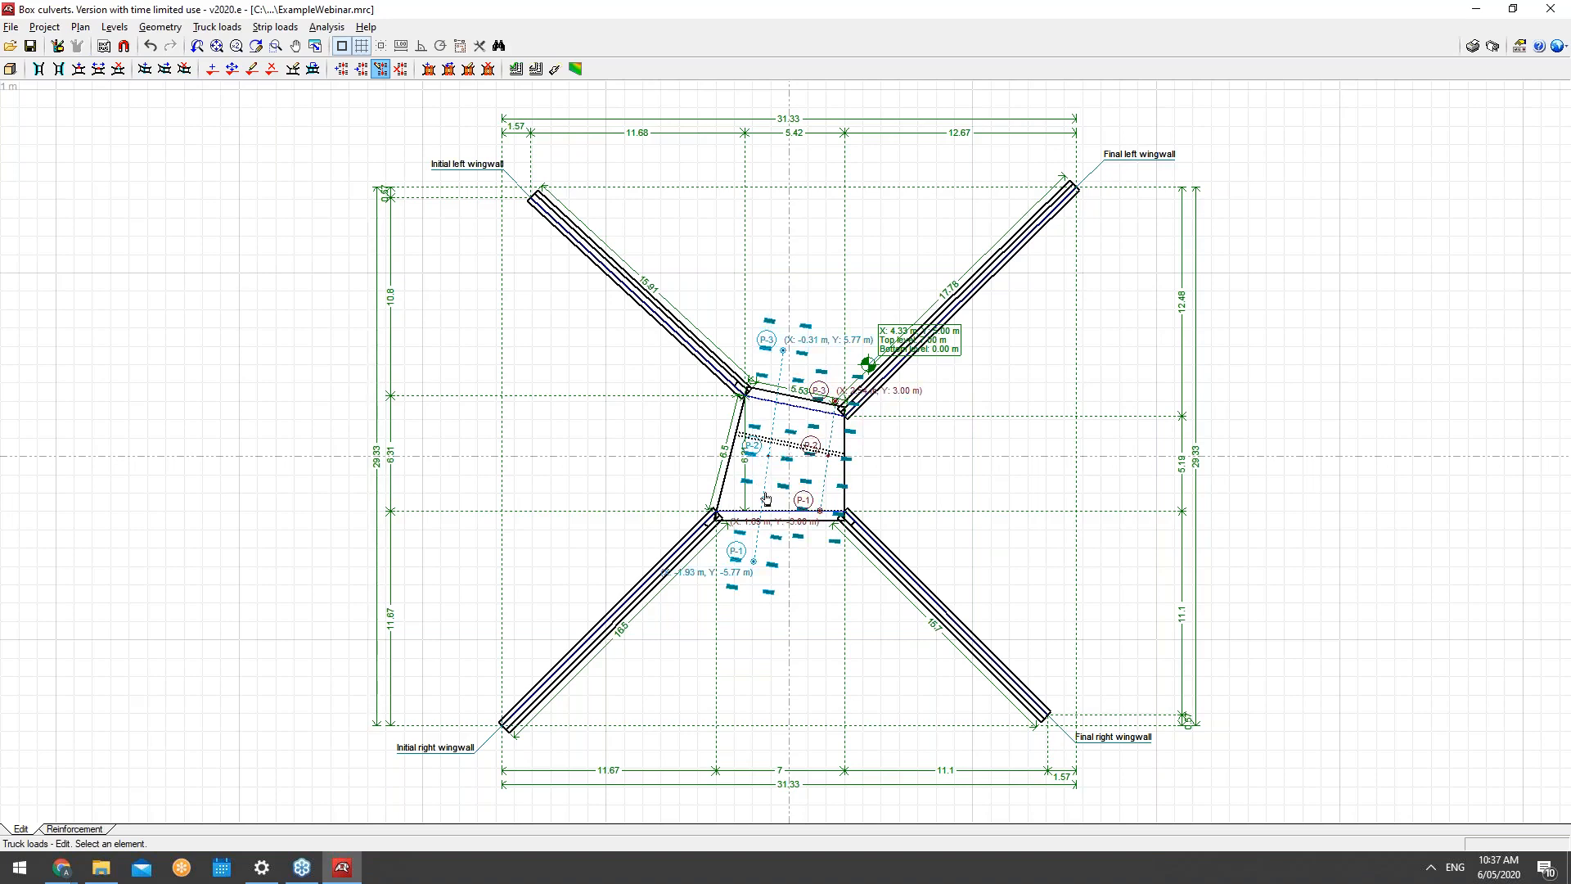
click(770, 447)
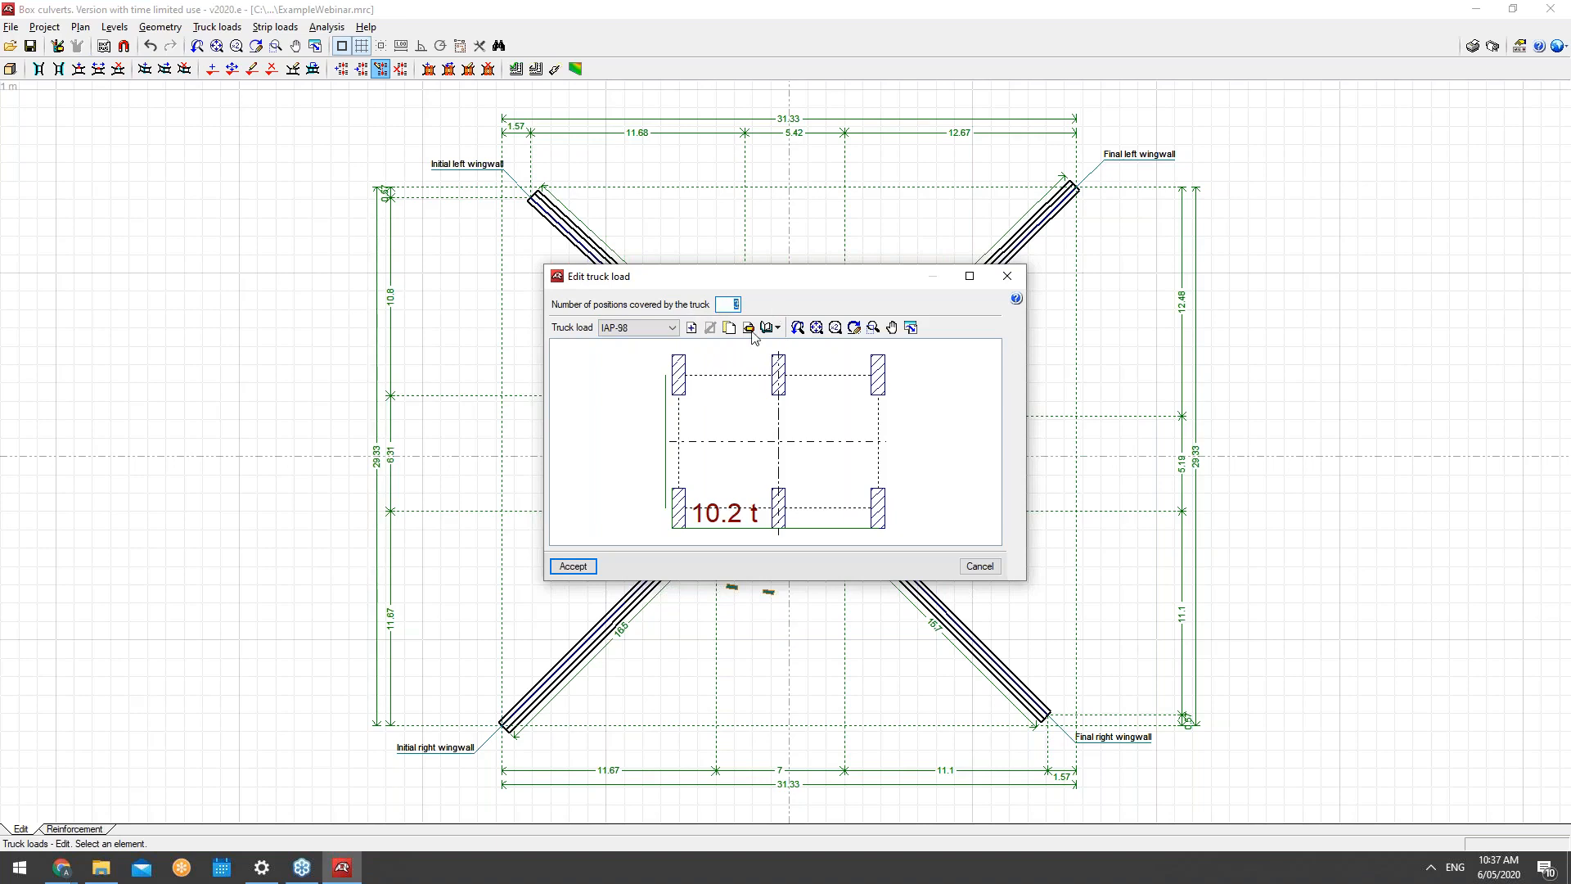
double_click(780, 278)
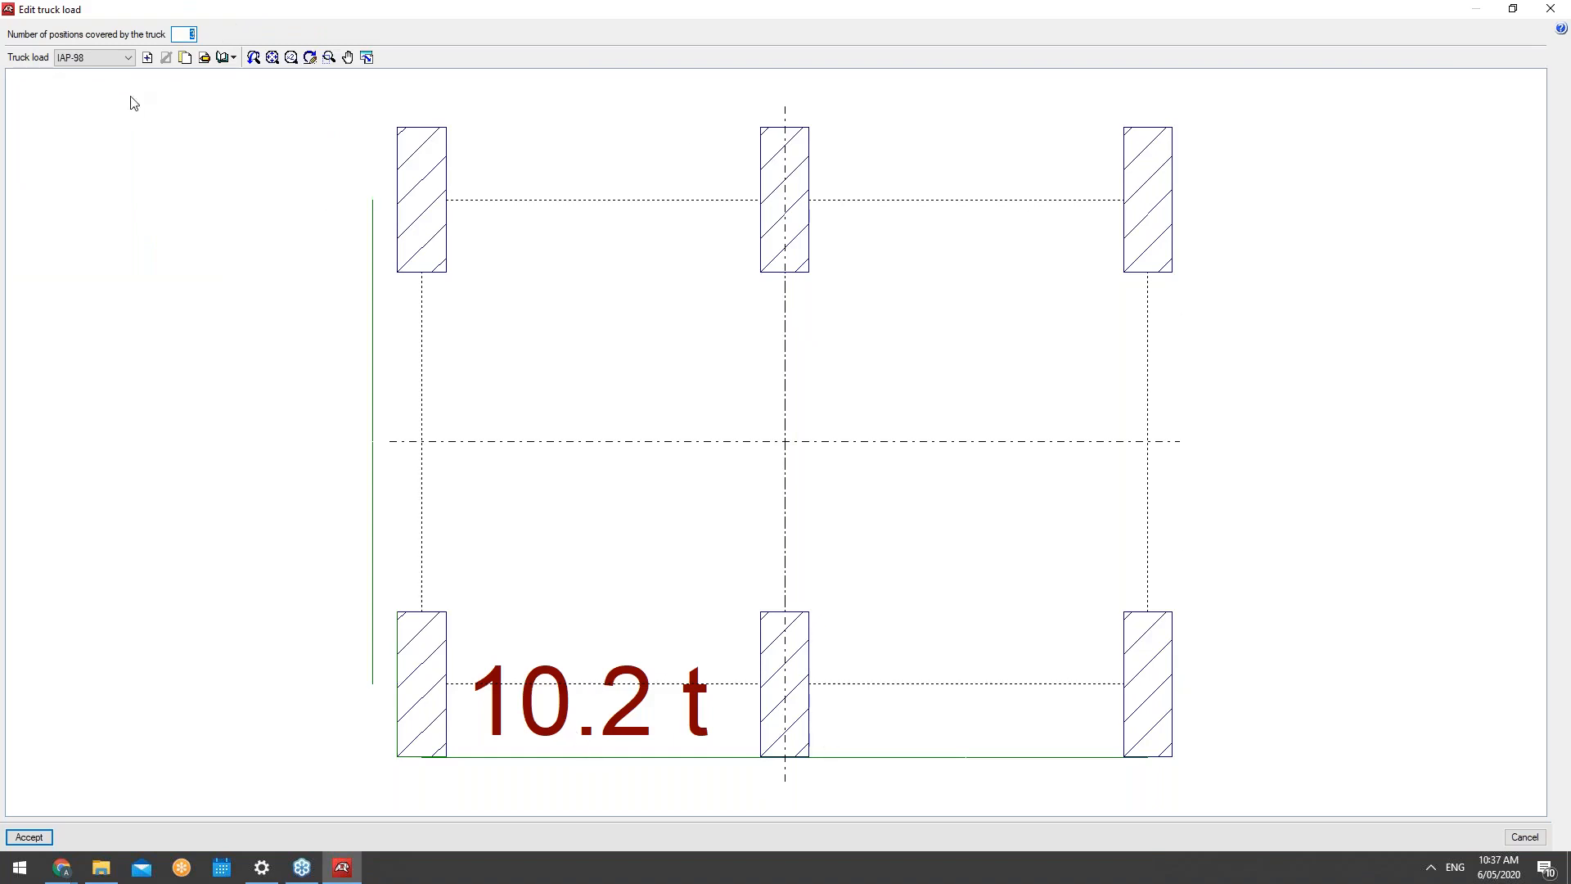
click(204, 58)
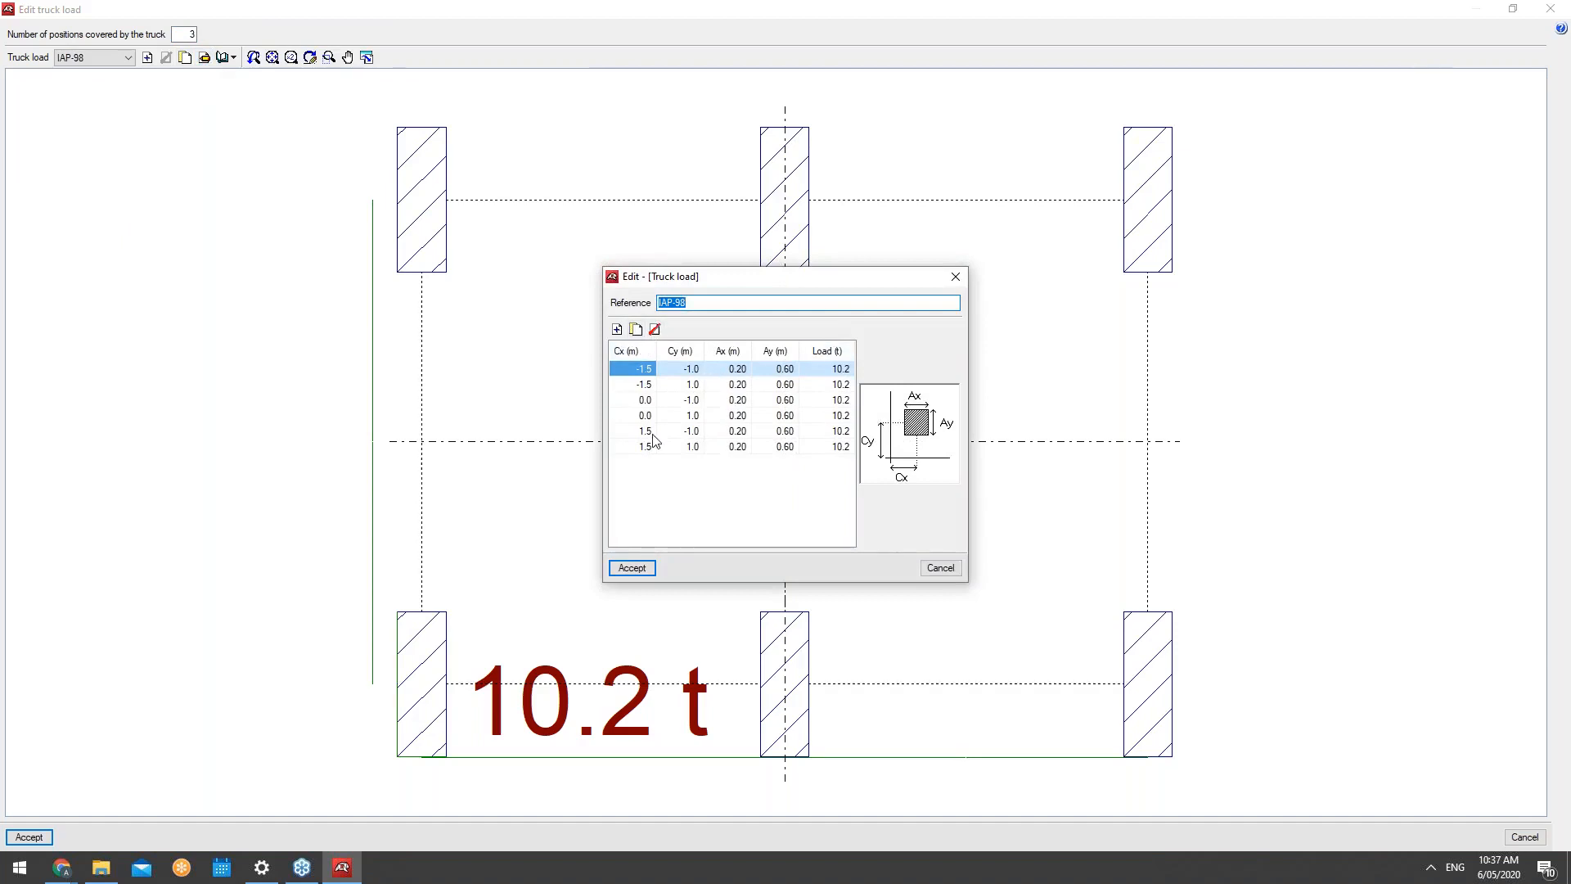
Step: Add a wheel load row to the IAP-98 truck load, delete that row and accept the definition
drag(800, 276, 1060, 277)
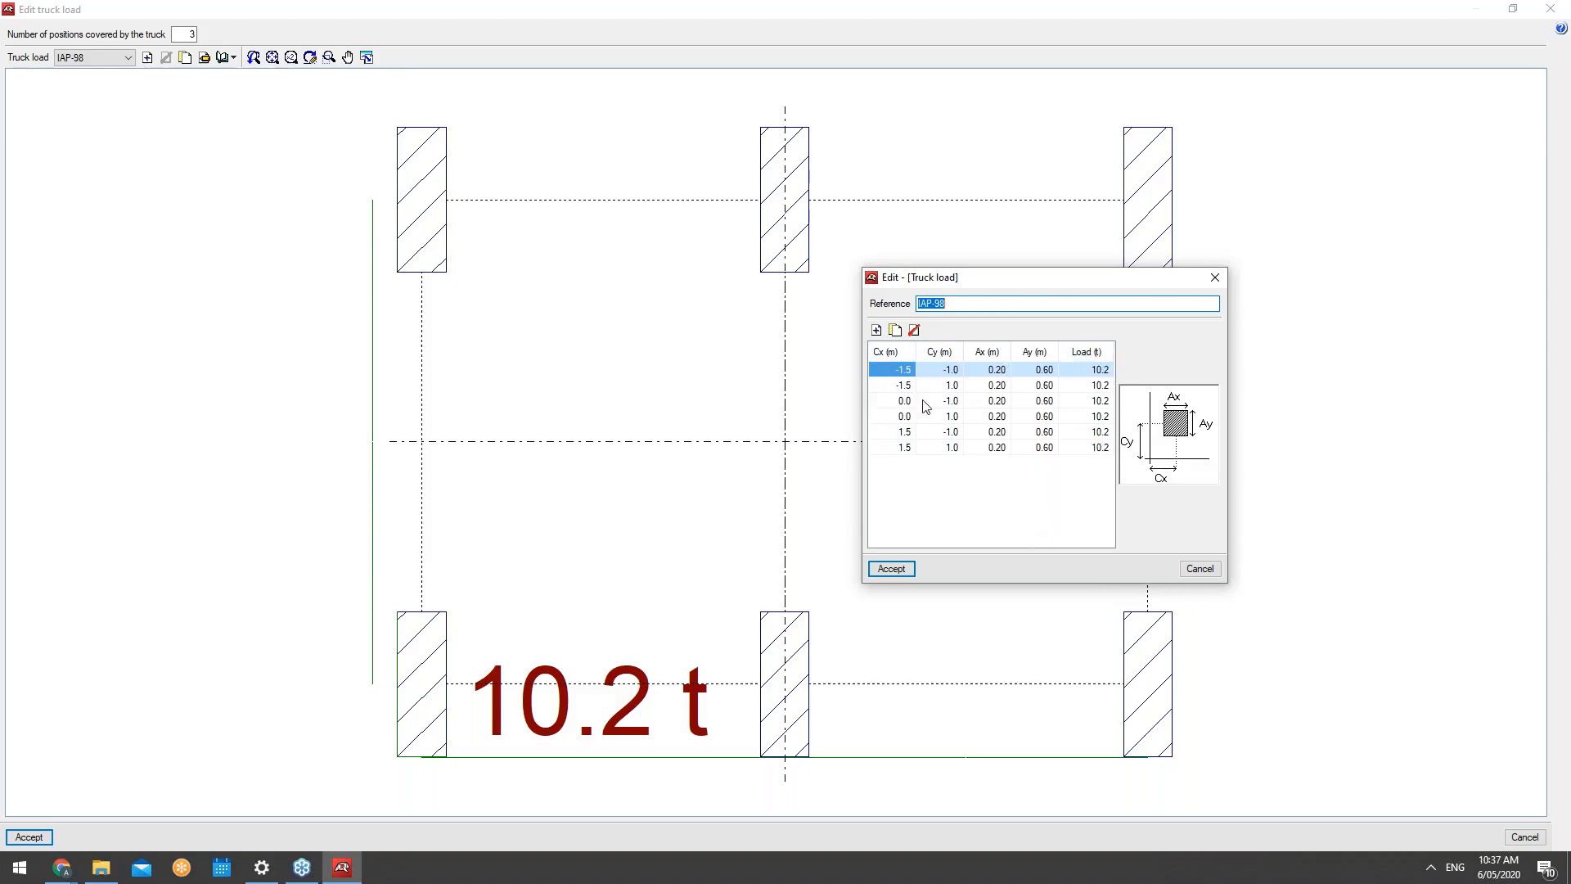
click(877, 330)
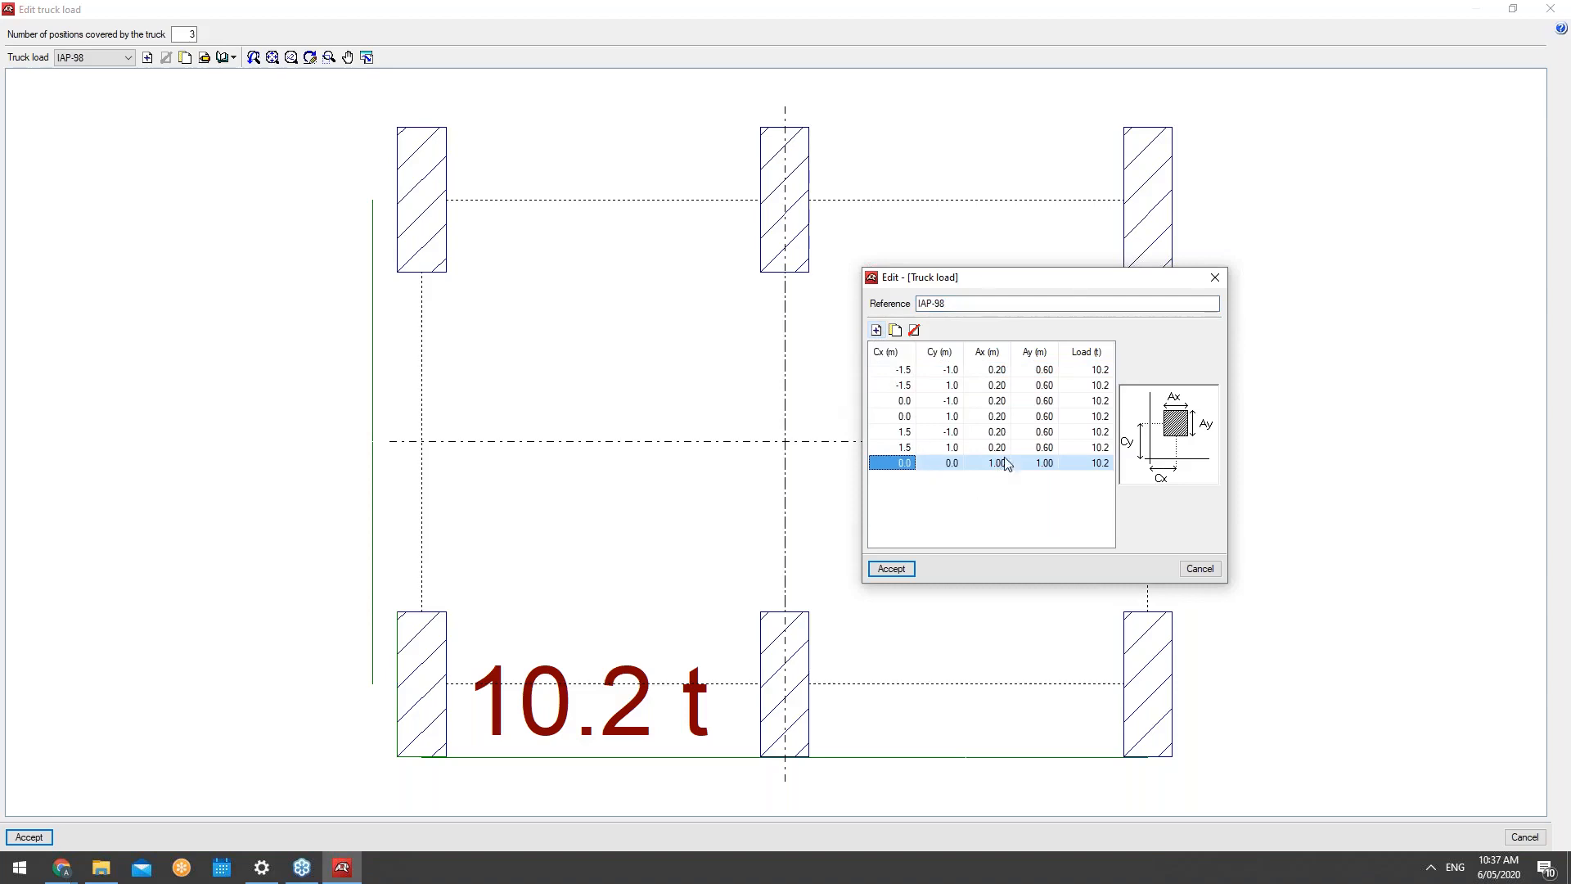
click(914, 330)
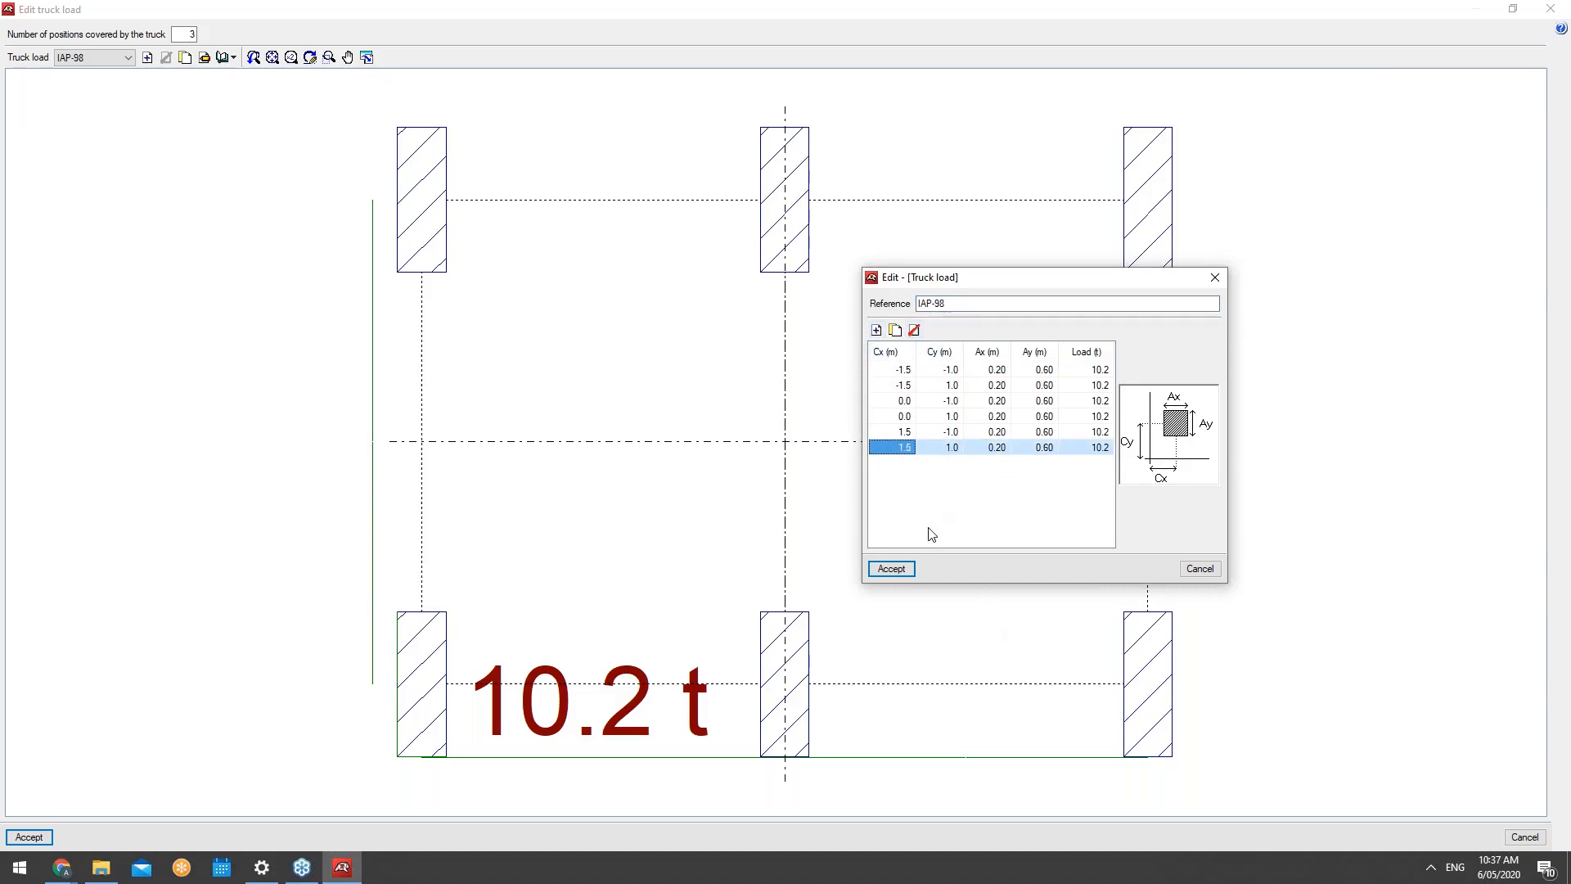
click(891, 568)
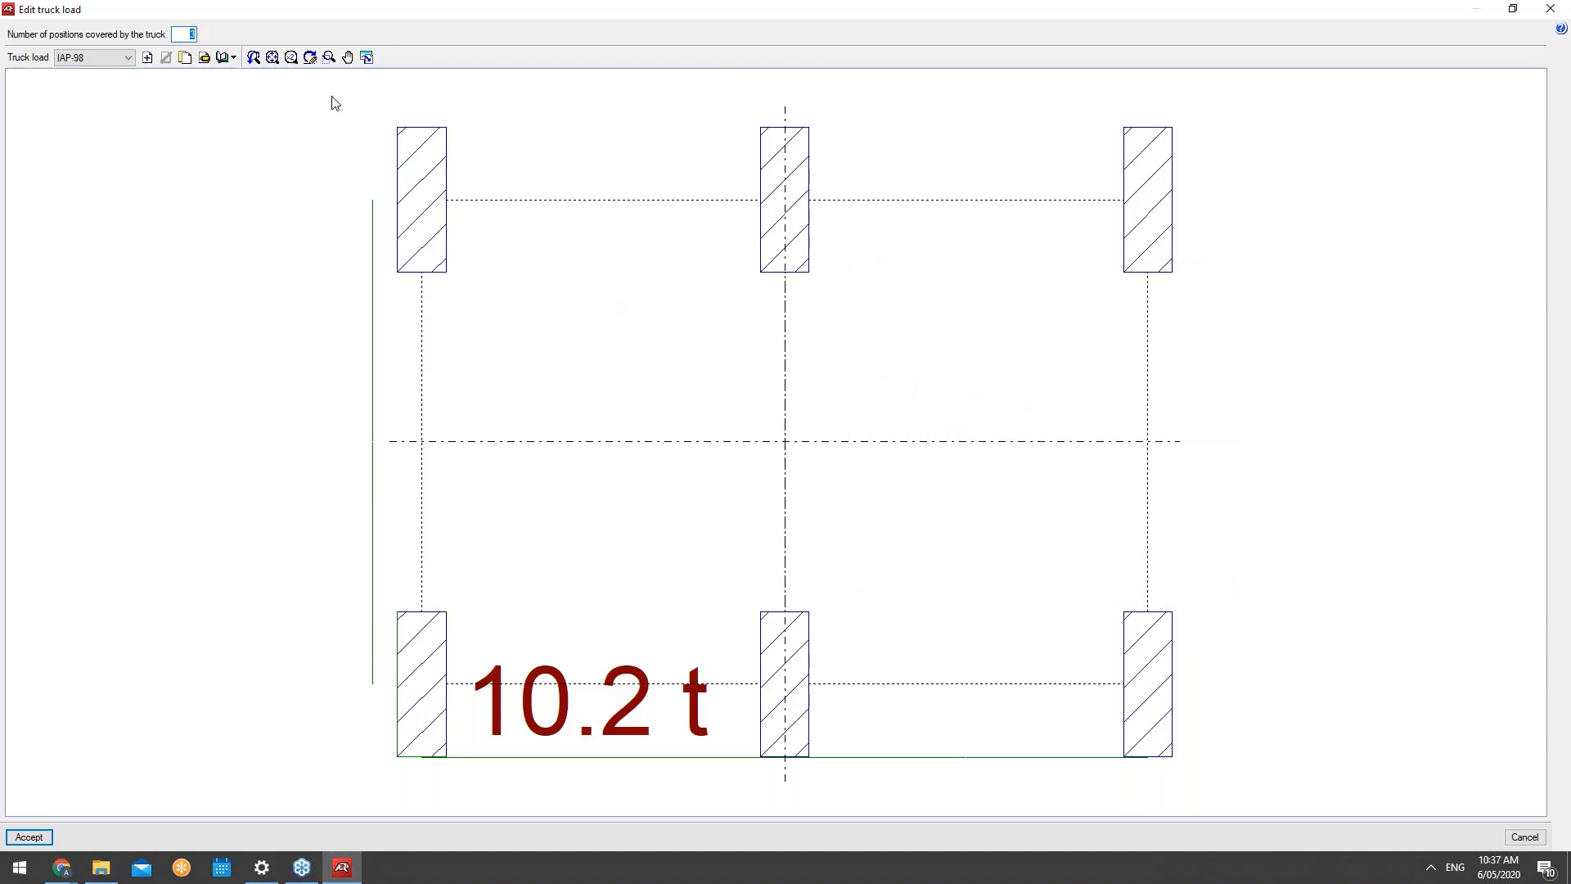
Step: Examine the options for importing, exporting and editing truck load data in the library
click(223, 59)
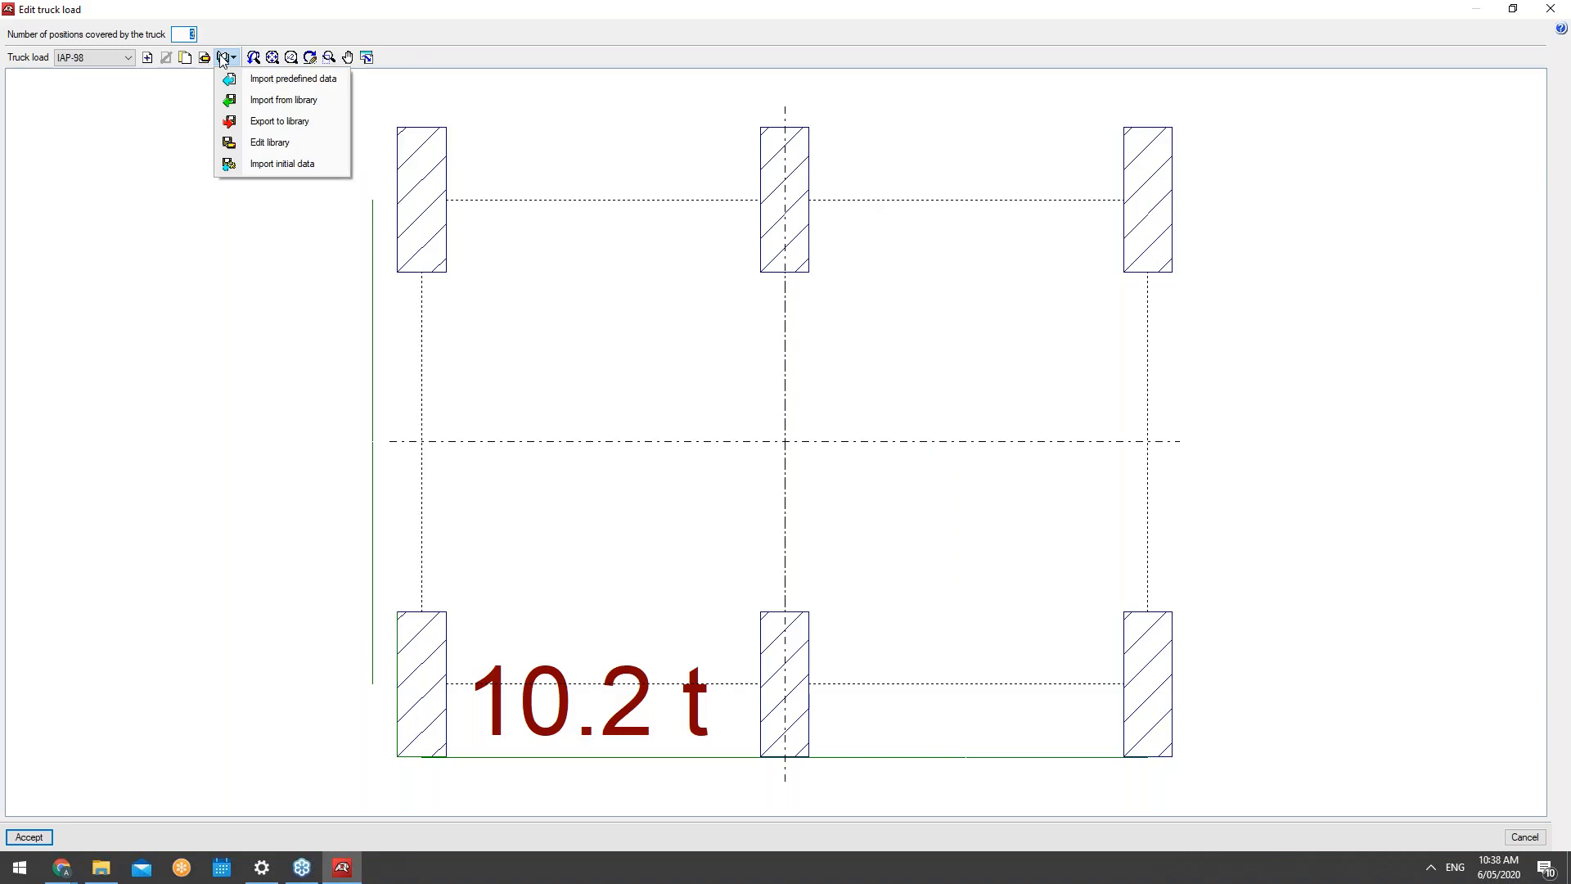
click(491, 135)
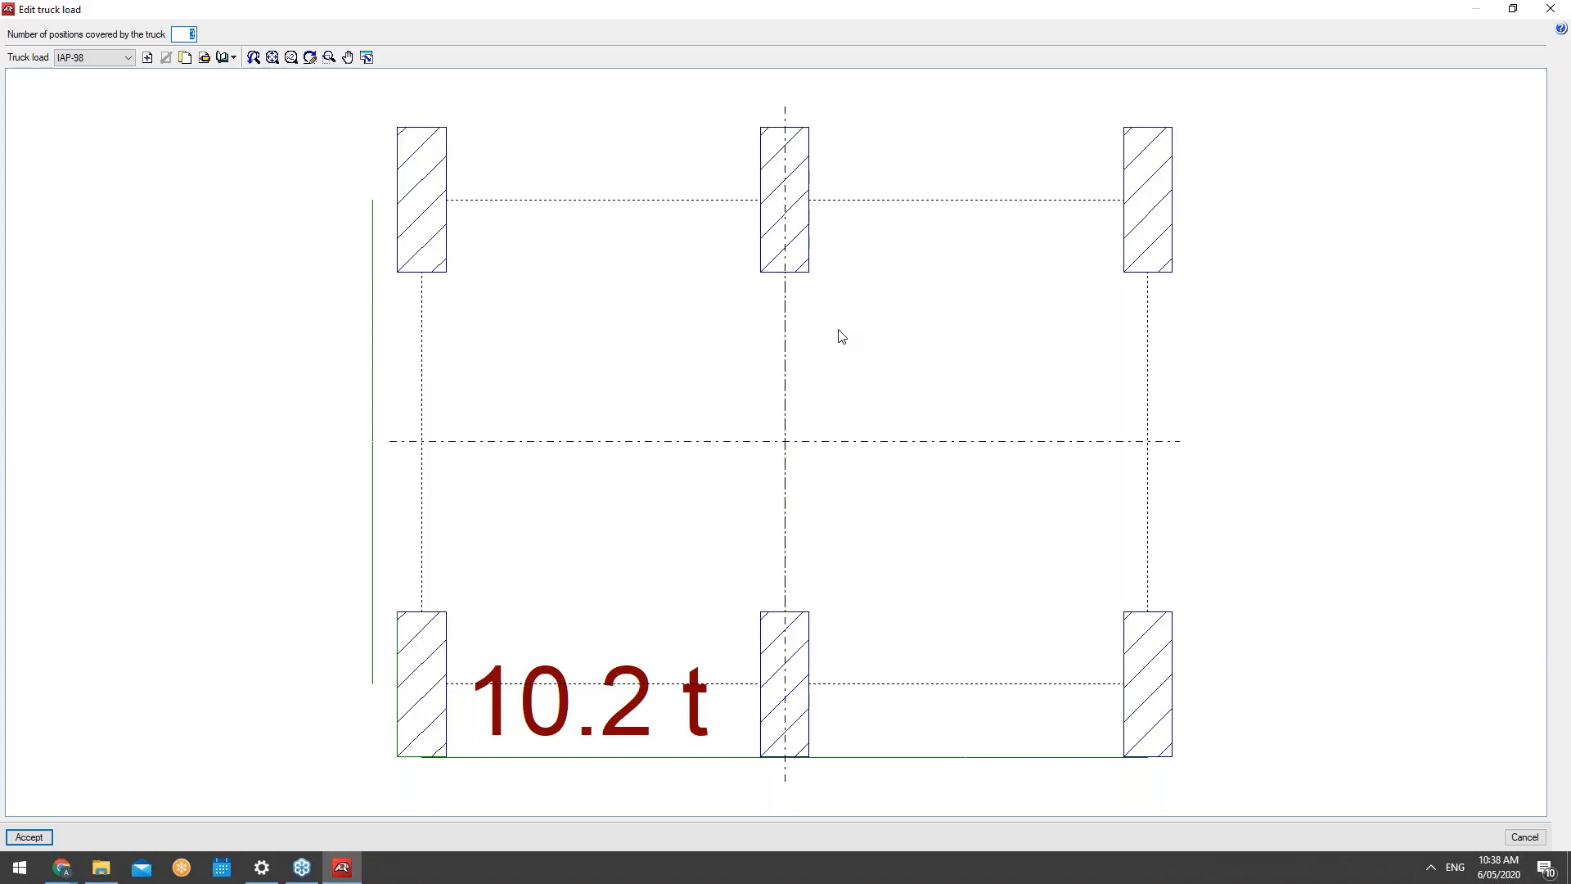
click(233, 57)
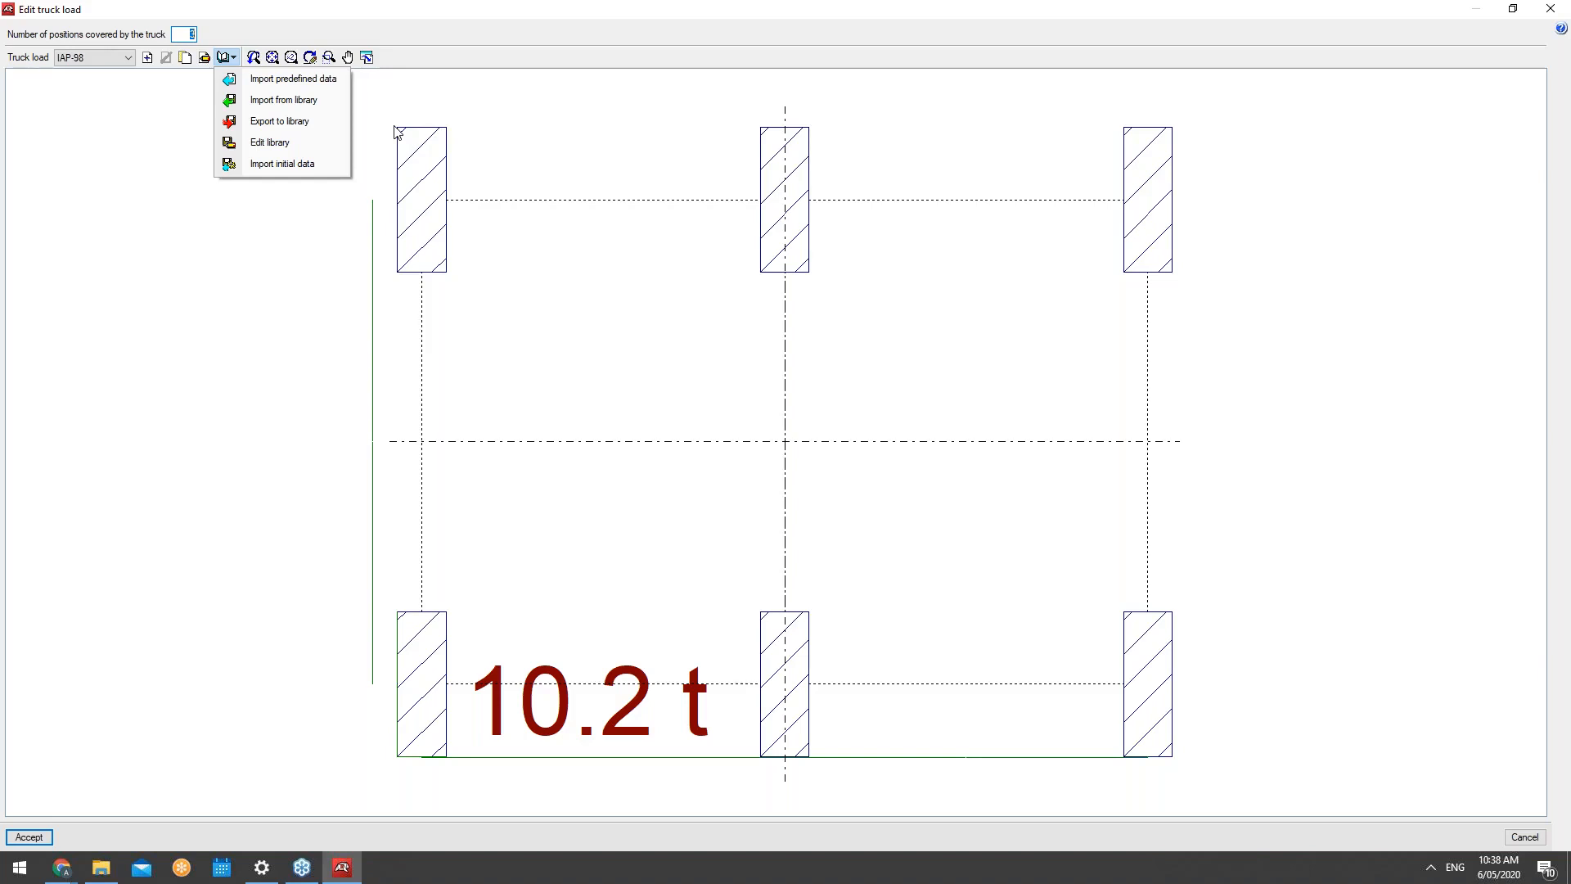
click(234, 58)
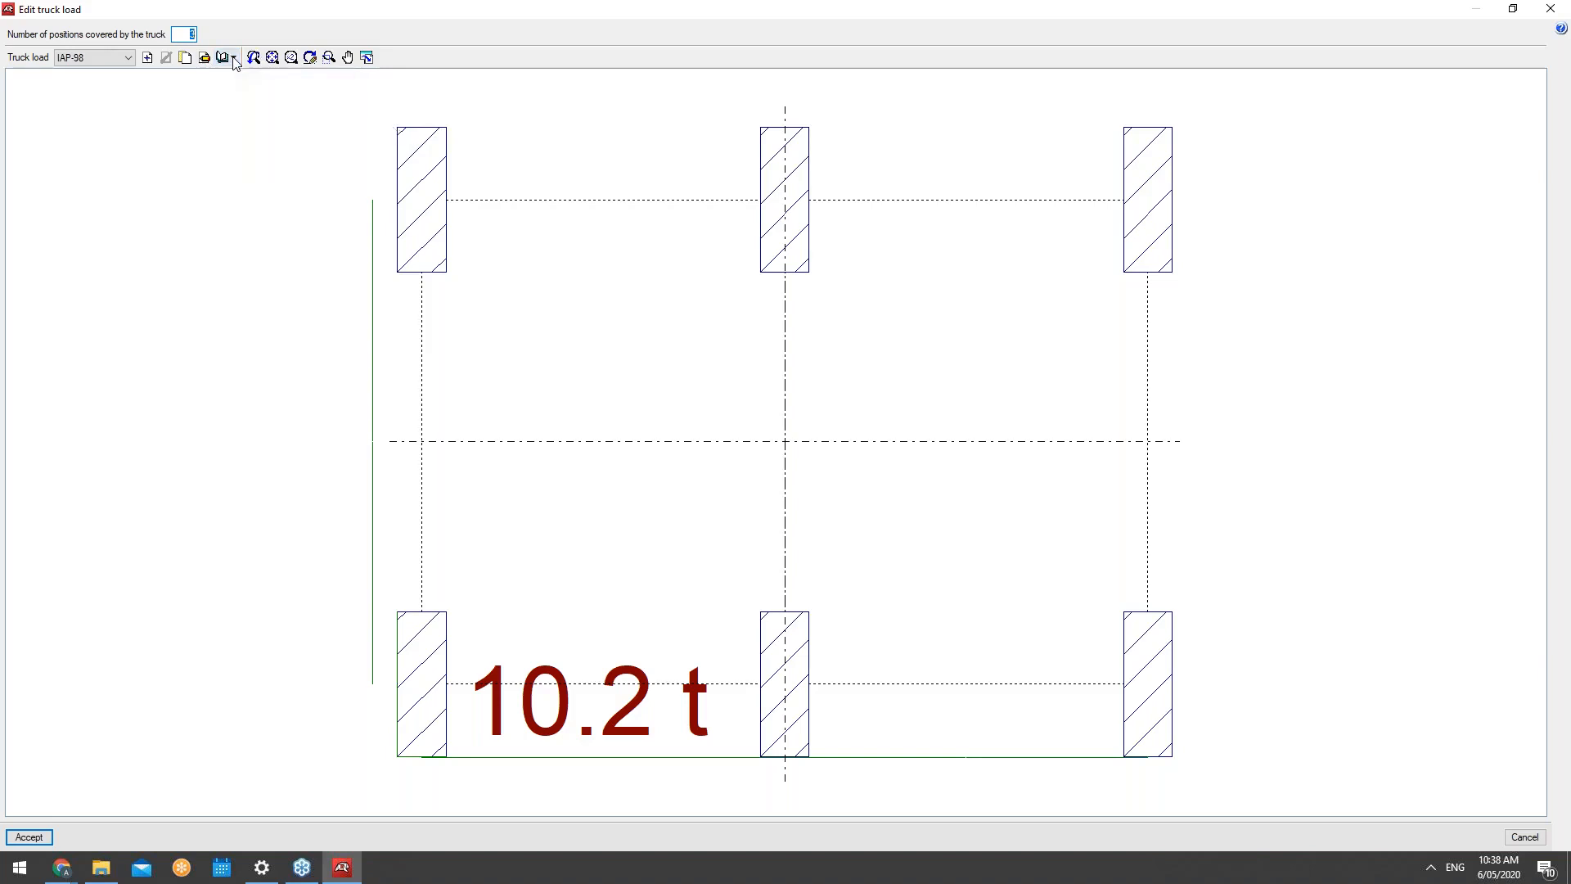
Step: View the empty form for creating a truck load, discard it and accept the truck load editing
click(124, 58)
click(147, 58)
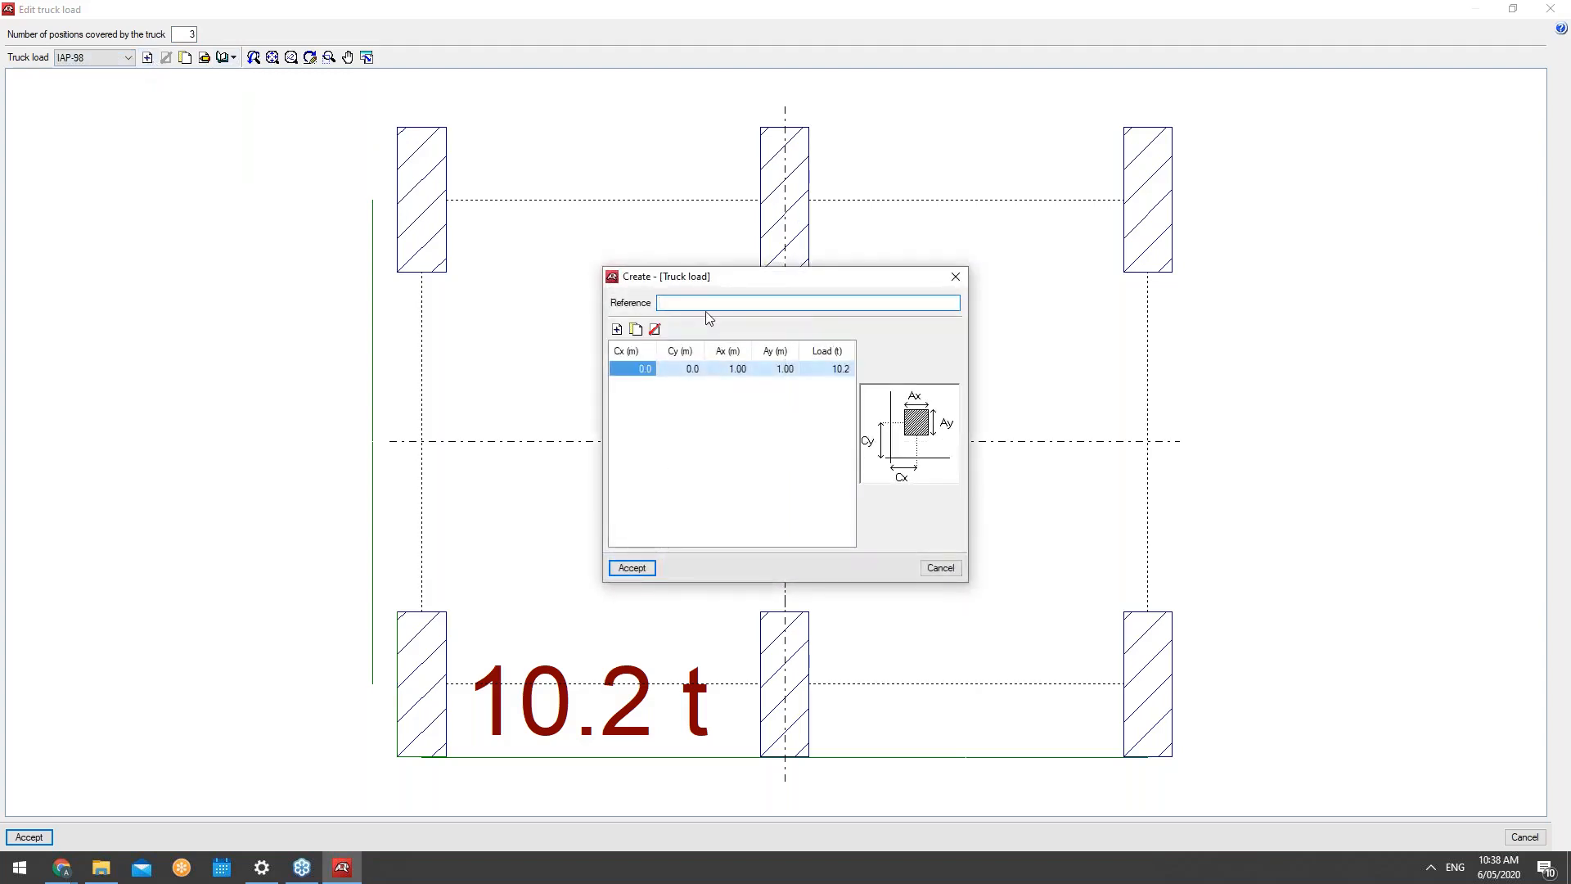
click(956, 277)
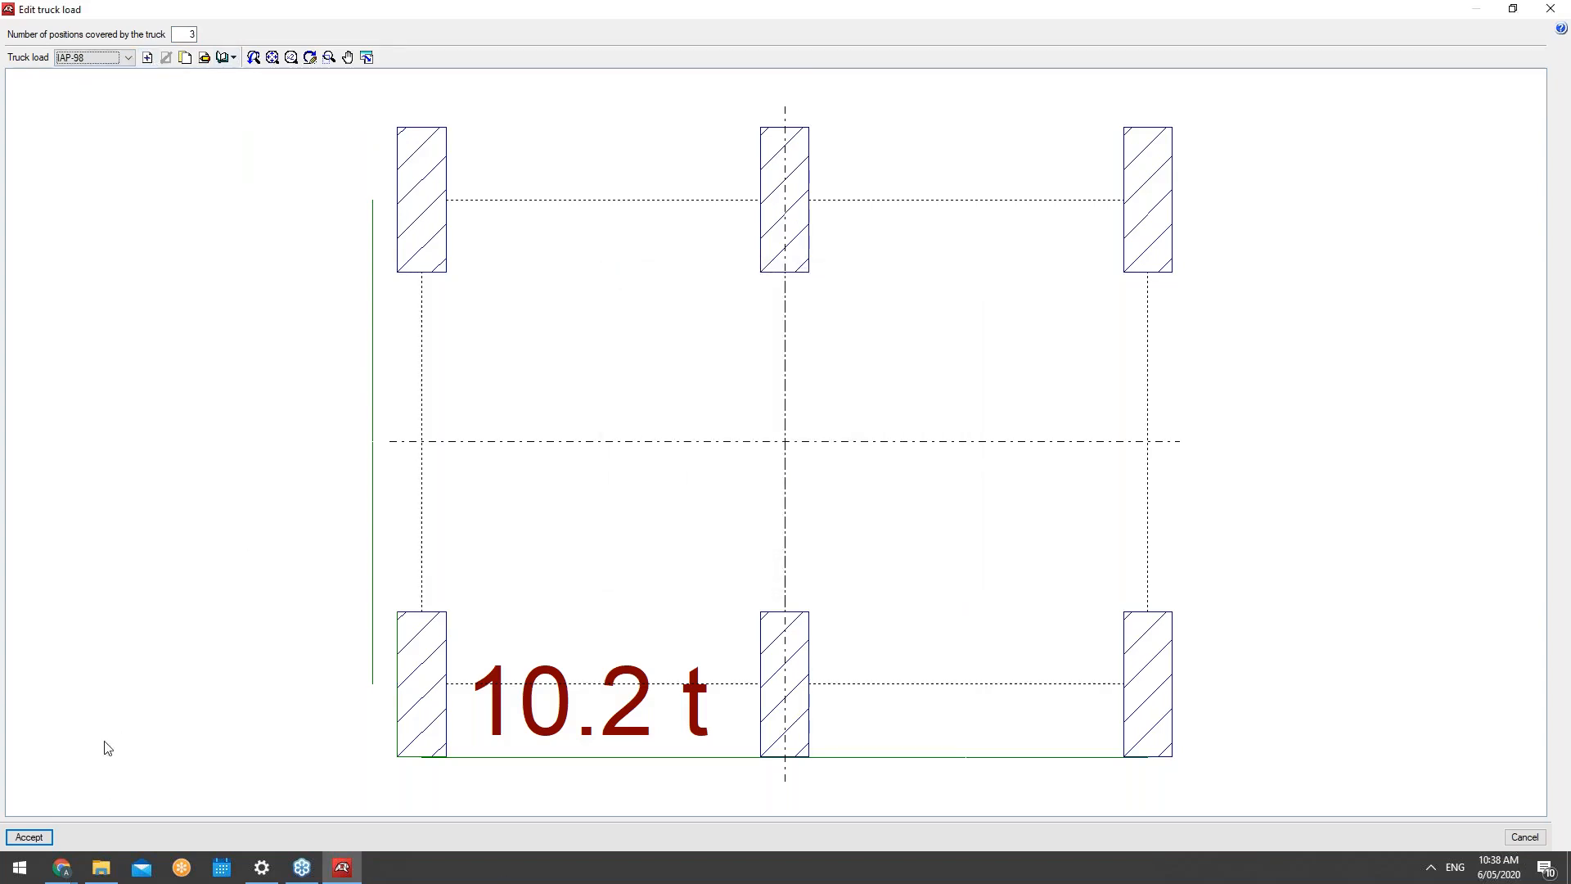
click(28, 837)
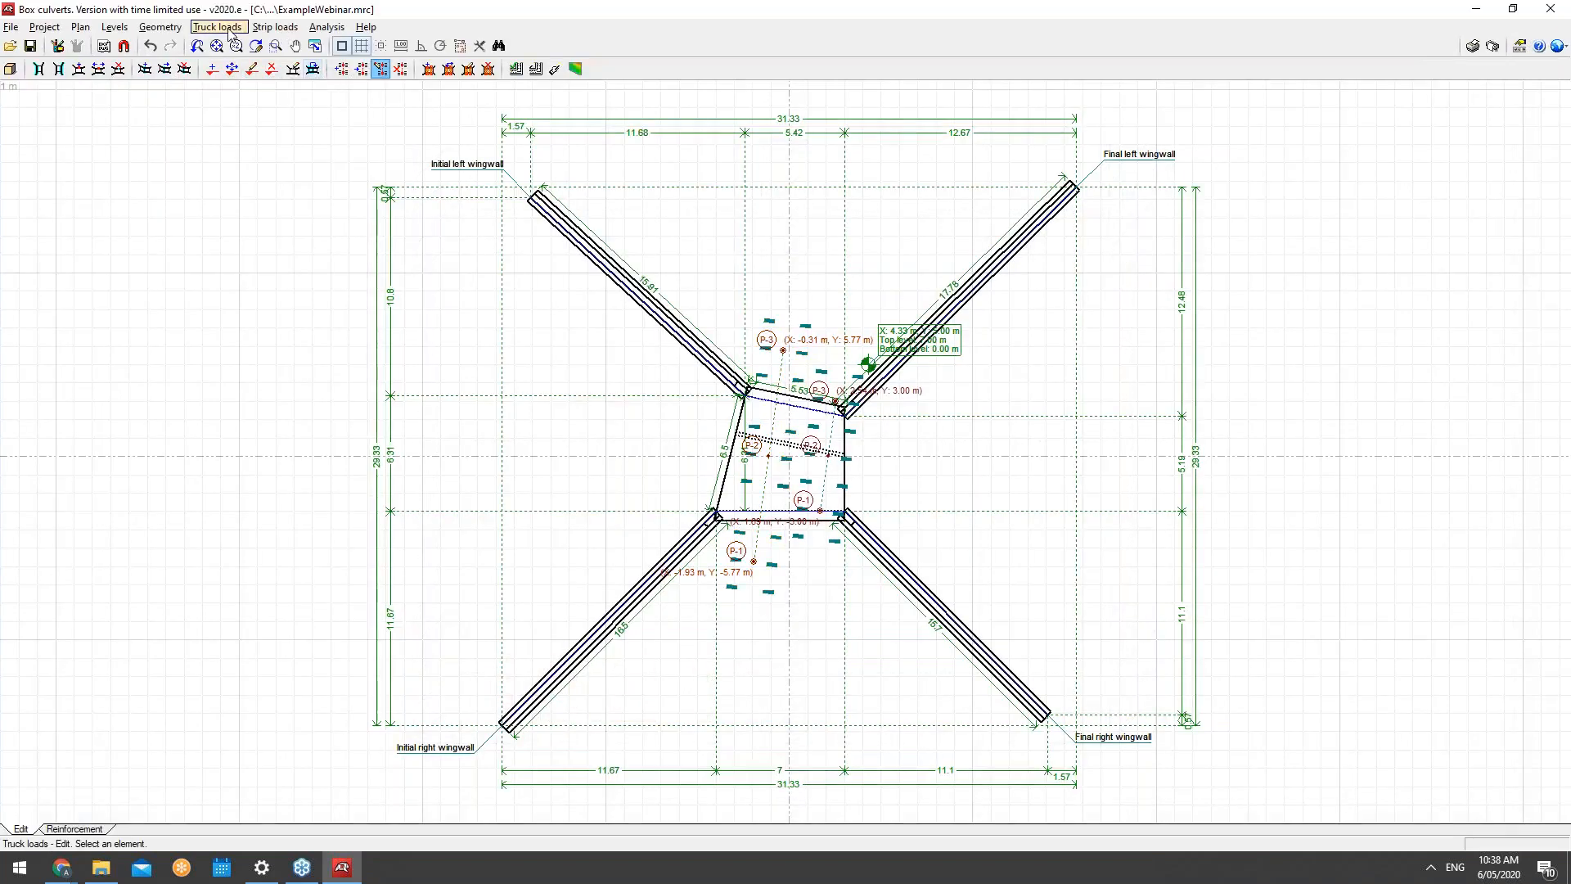
Step: Try to draw a new strip load, placing its first point just above the culvert's upper edge
click(216, 27)
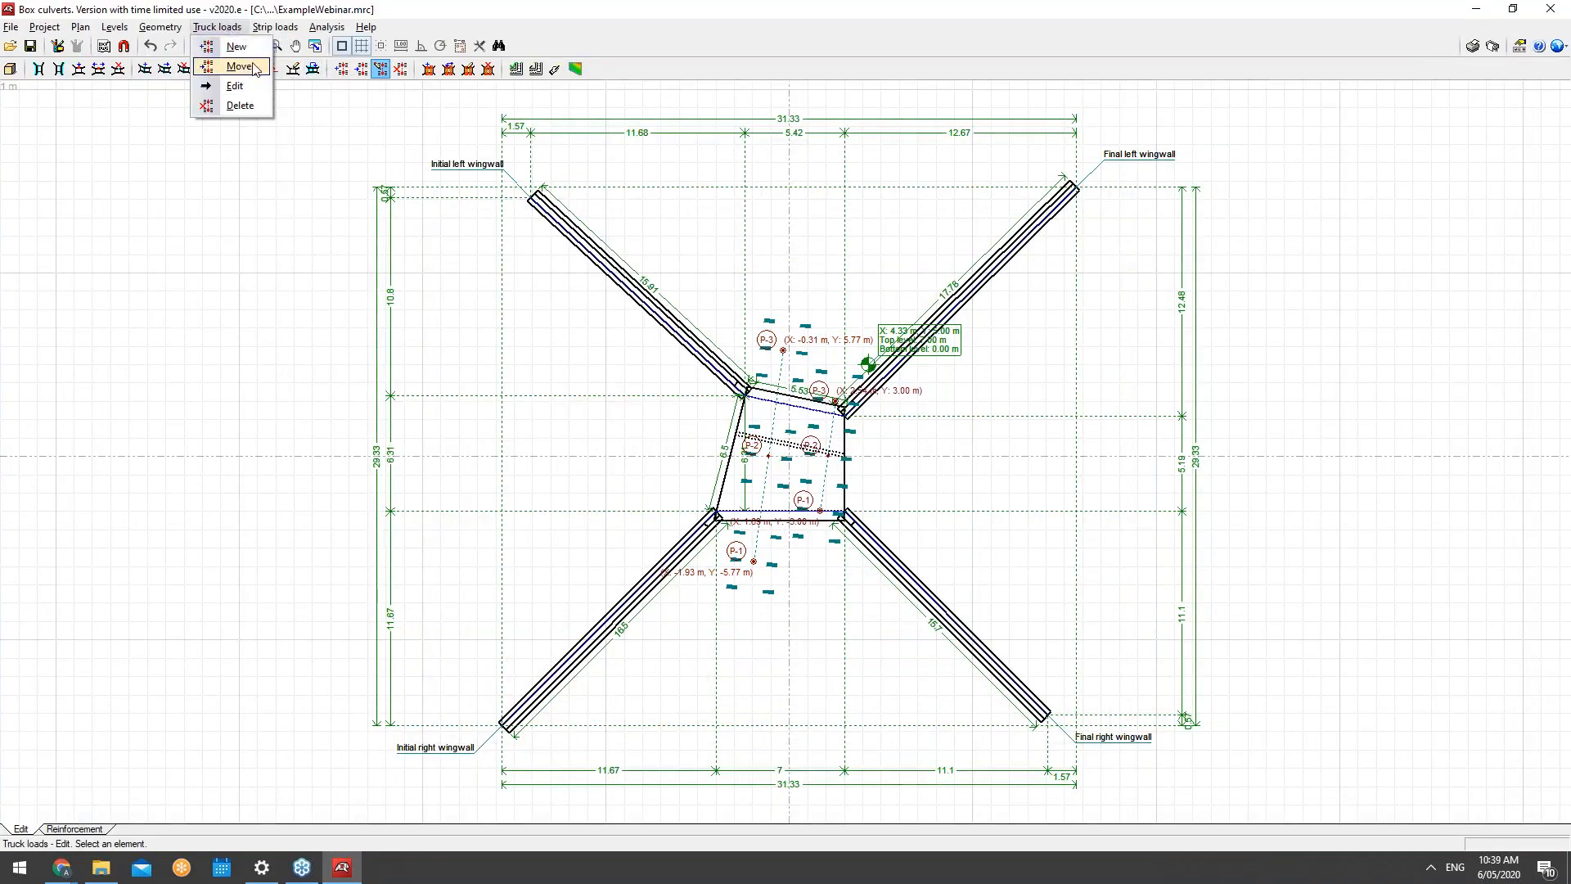
mouse_move(297, 27)
mouse_move(240, 30)
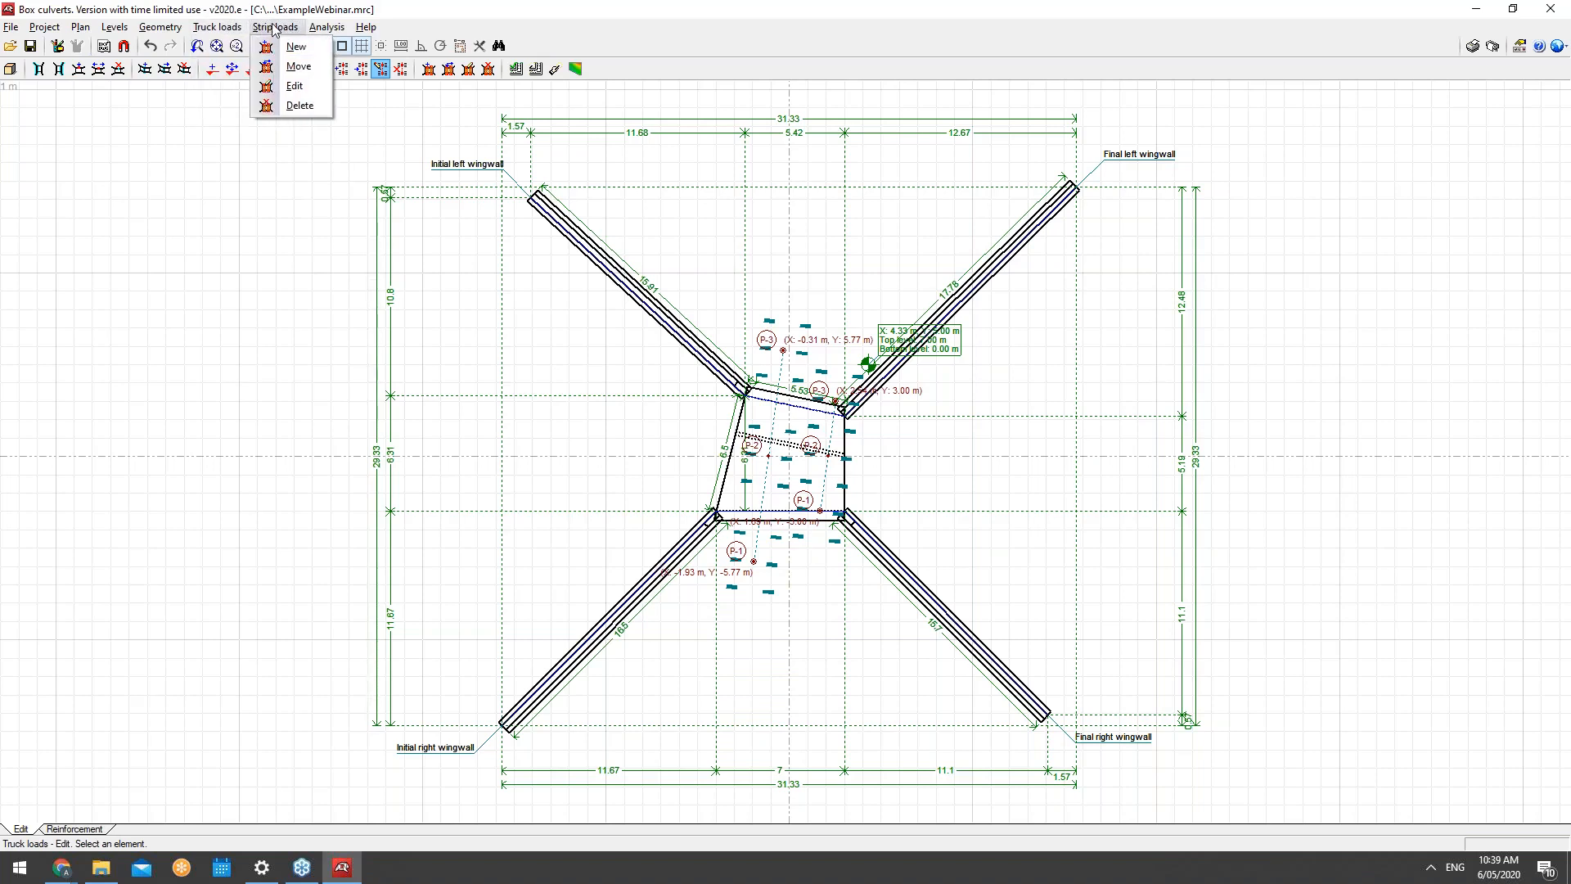
click(293, 47)
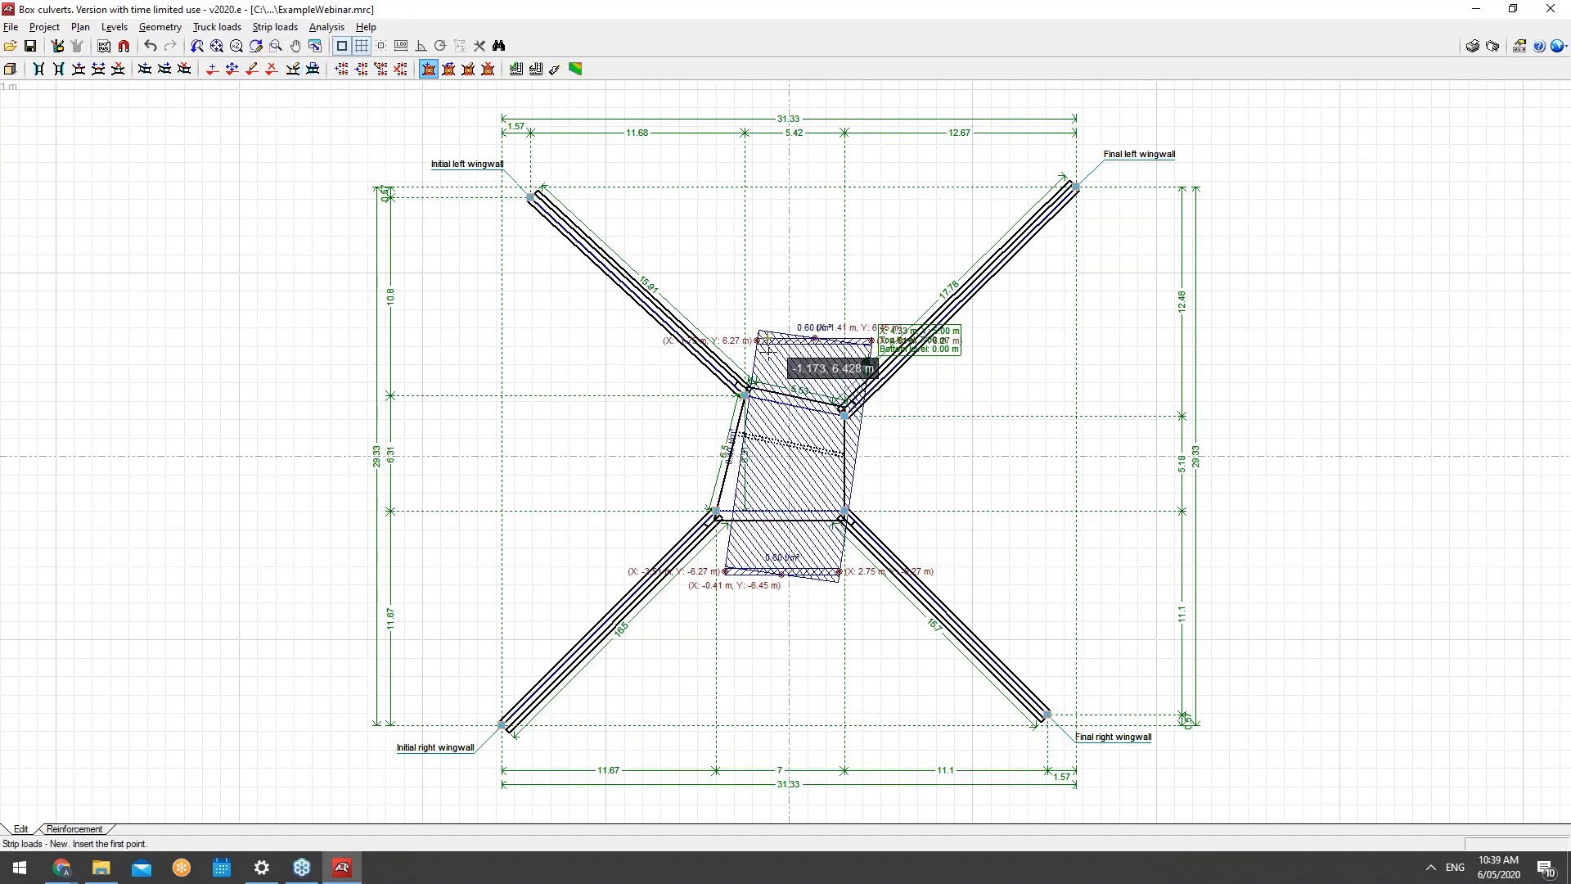
click(789, 372)
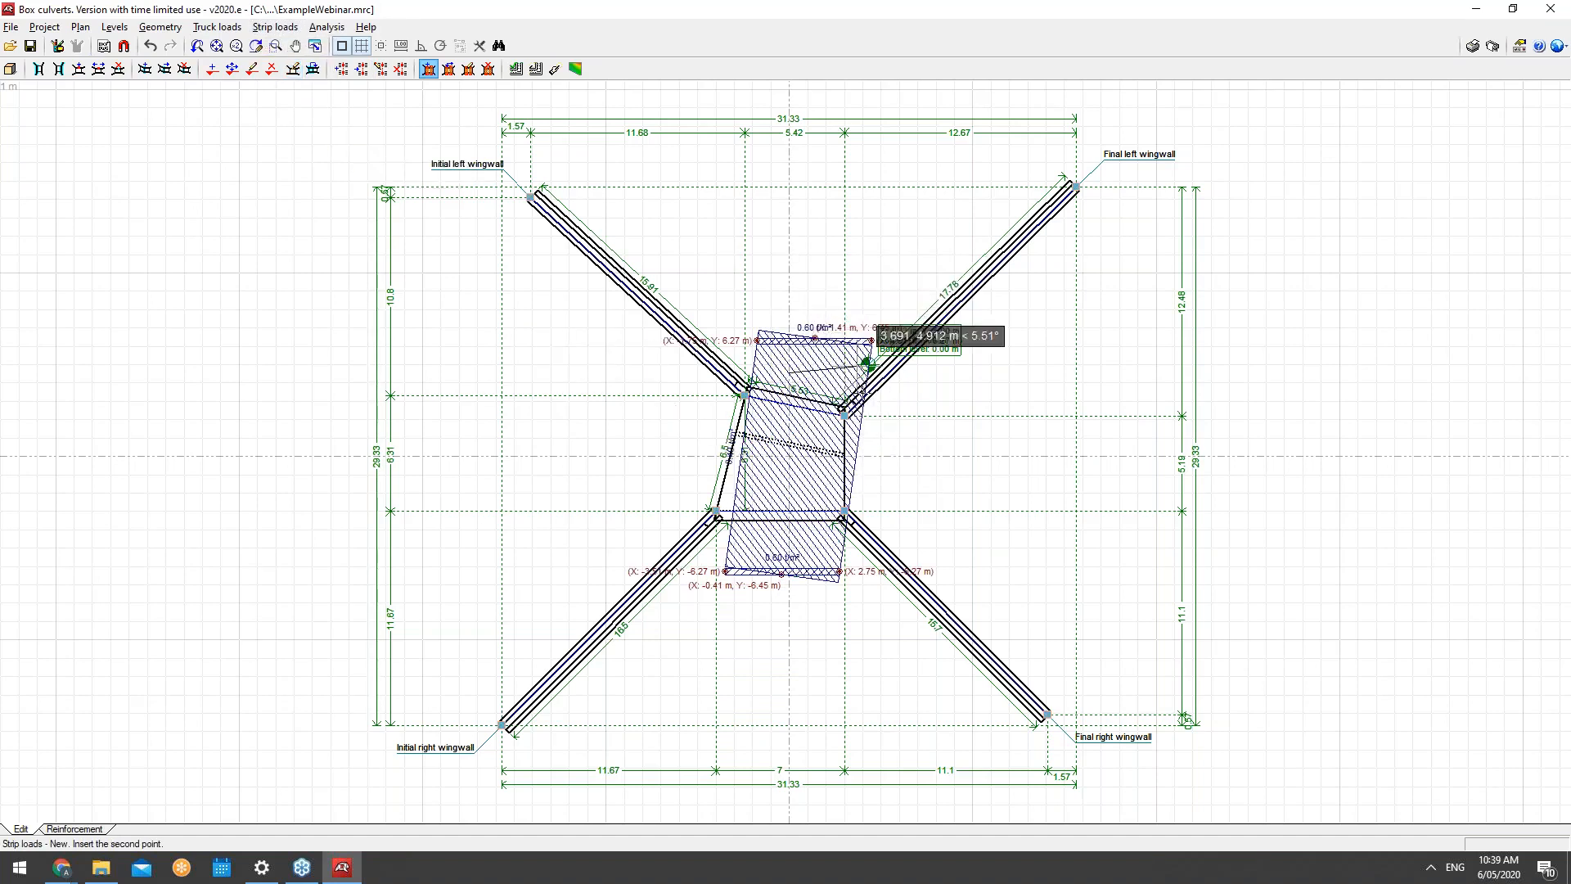
Step: View the width and load settings of the wide strip load covering the culvert, and cancel the edit
click(276, 27)
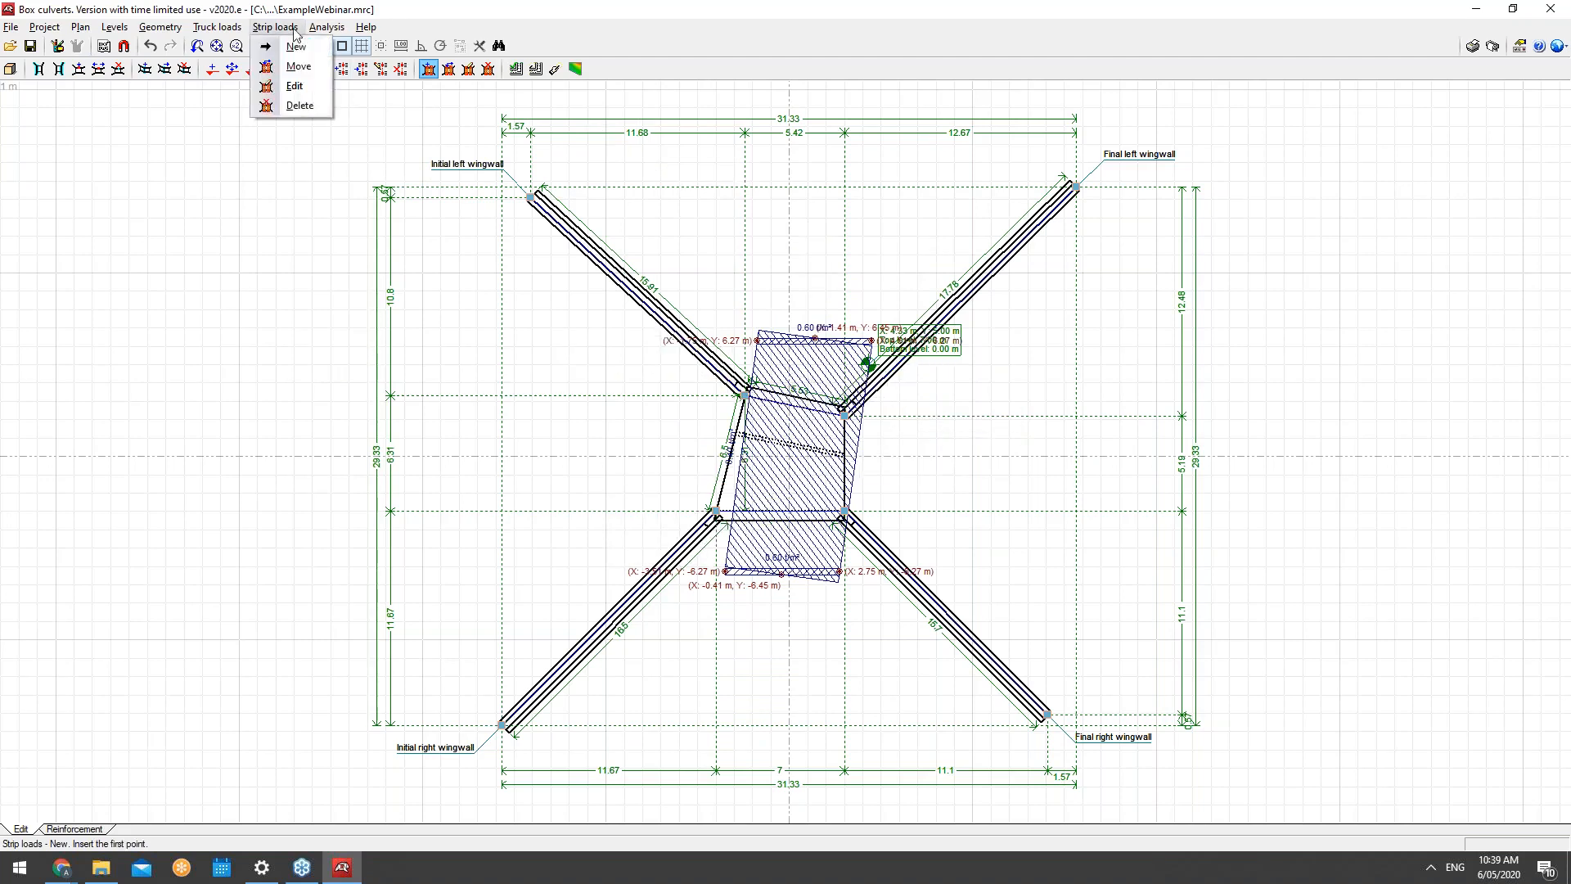
click(303, 70)
click(289, 29)
click(294, 85)
click(806, 425)
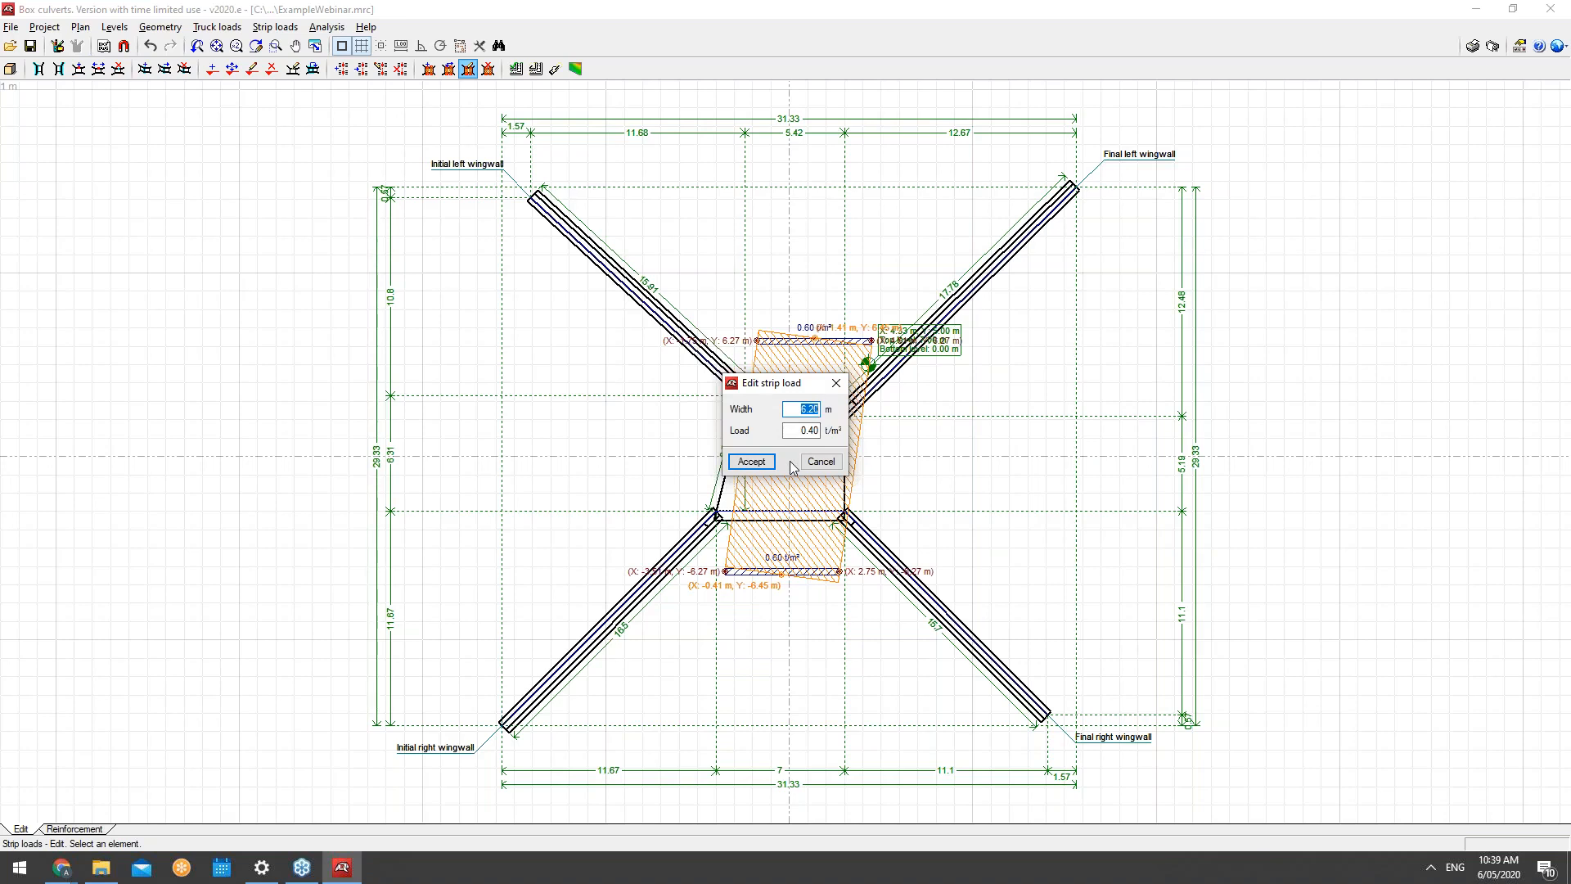
click(827, 463)
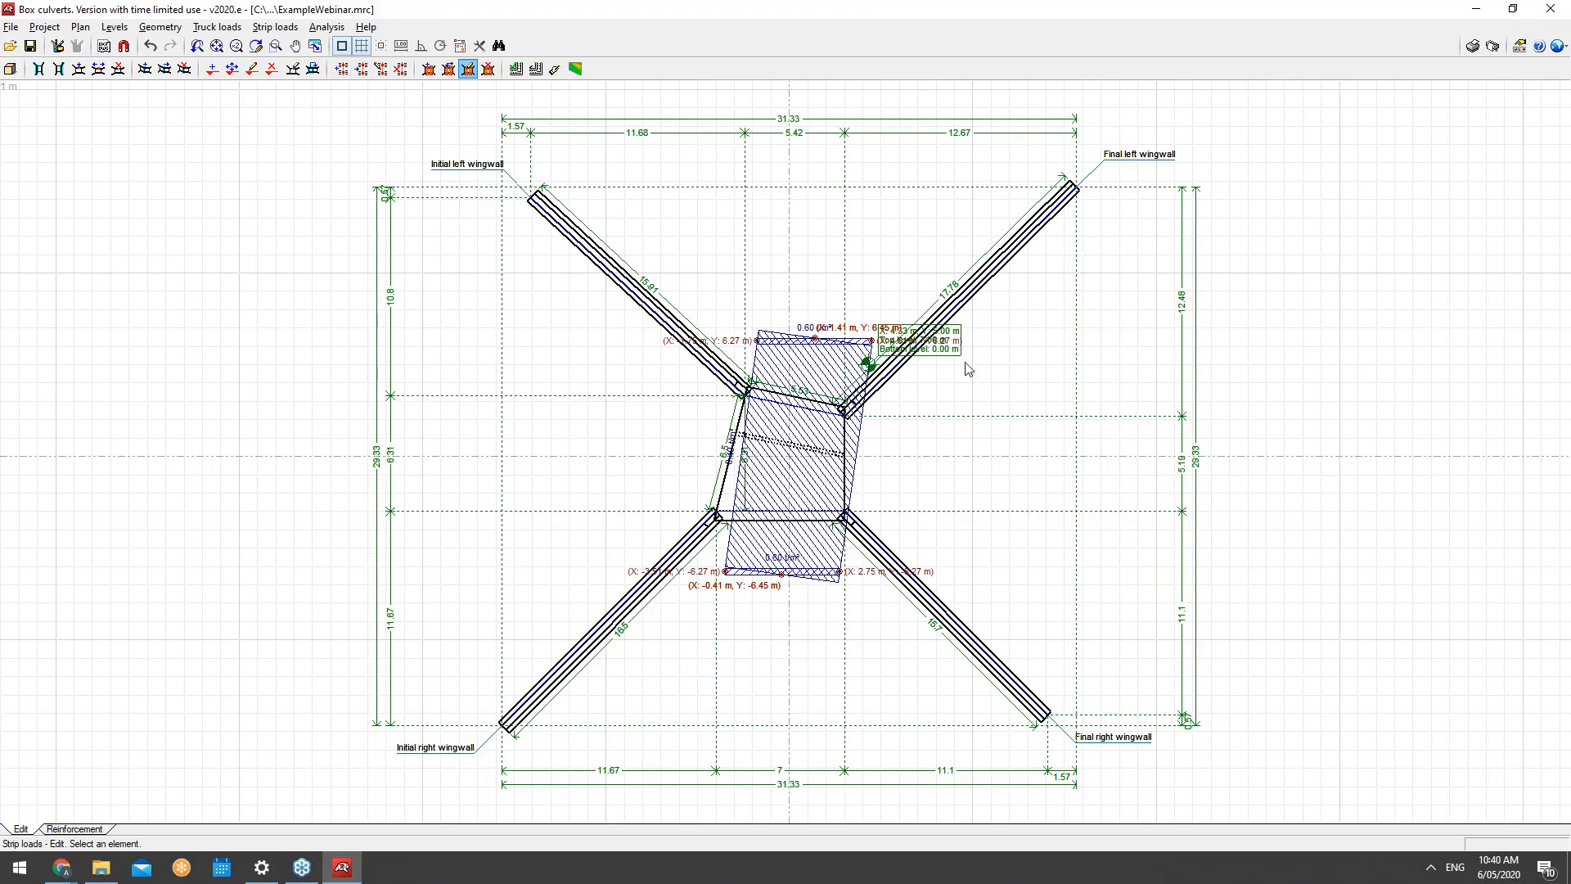
Step: Run the analysis check on the culvert design and dismiss the message
click(366, 27)
mouse_move(336, 30)
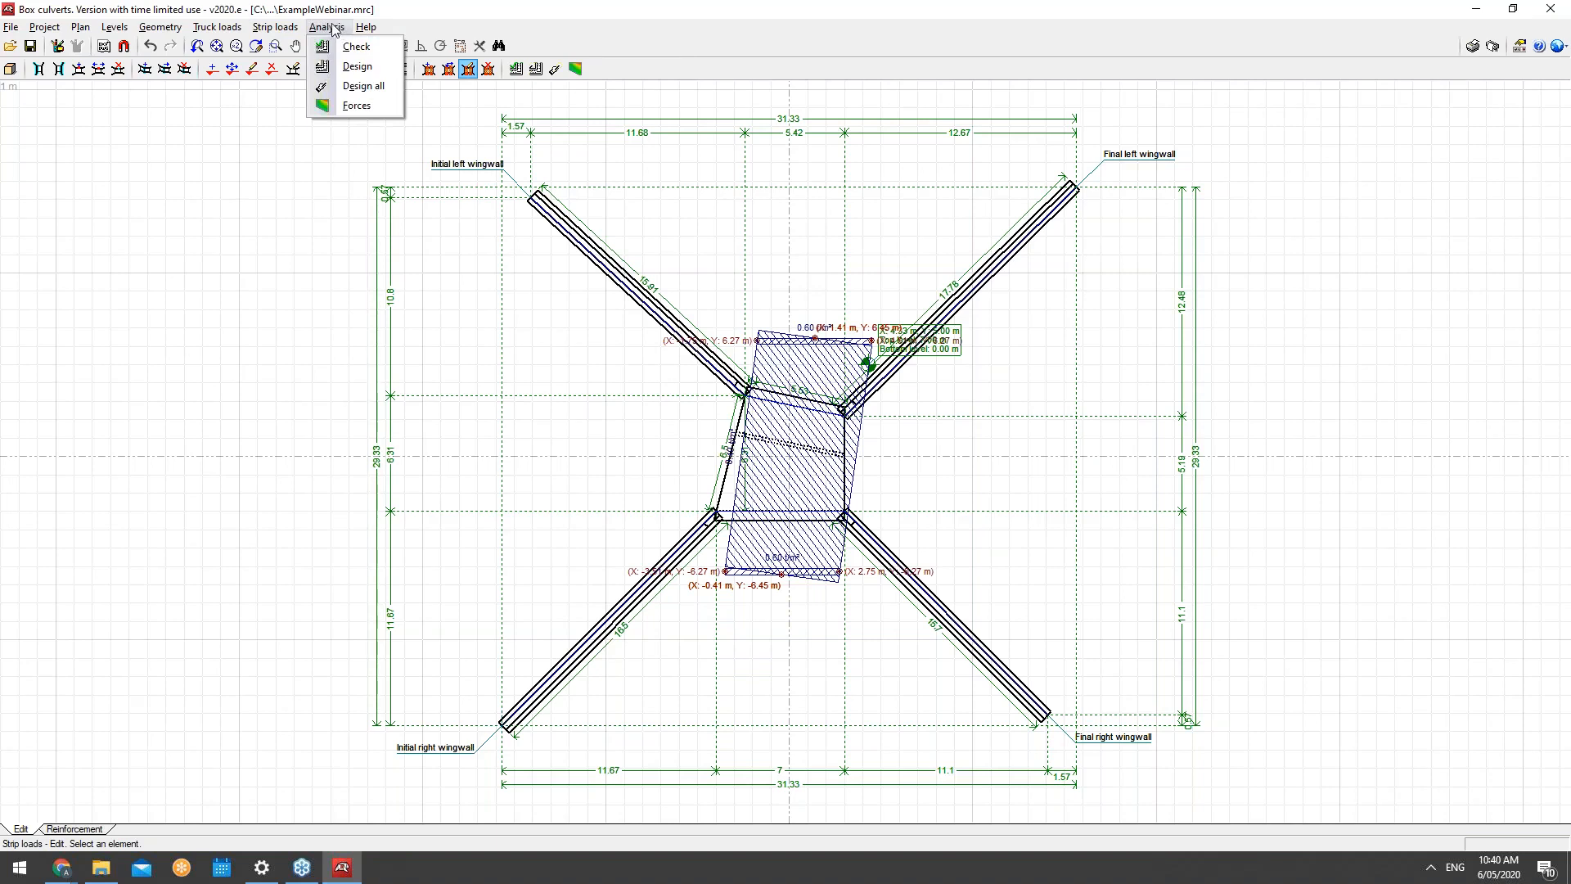
click(391, 29)
click(326, 27)
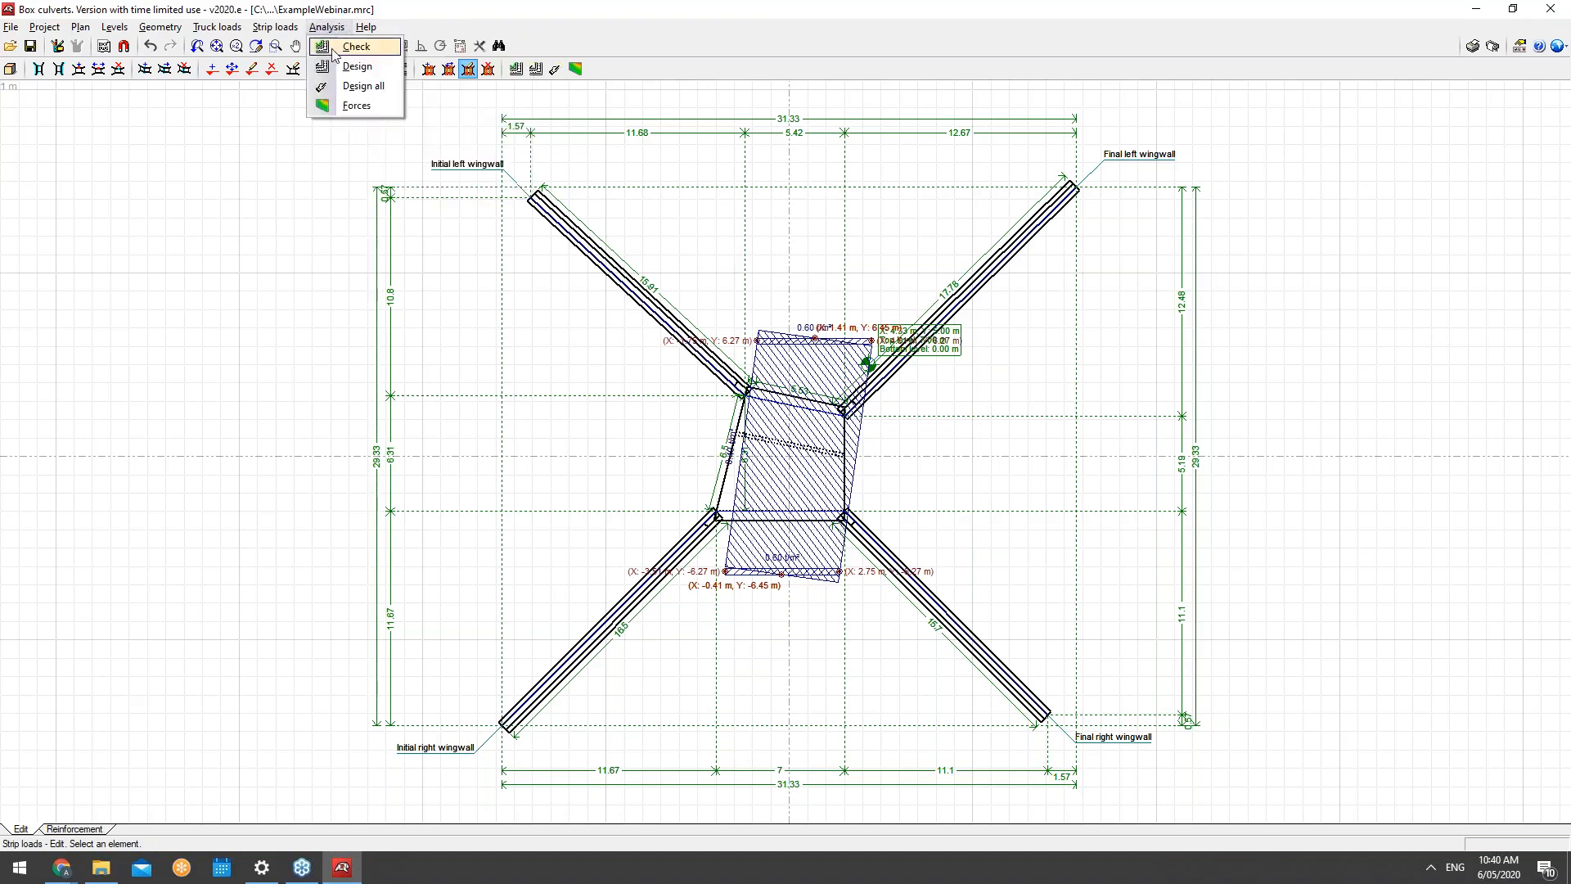
click(332, 41)
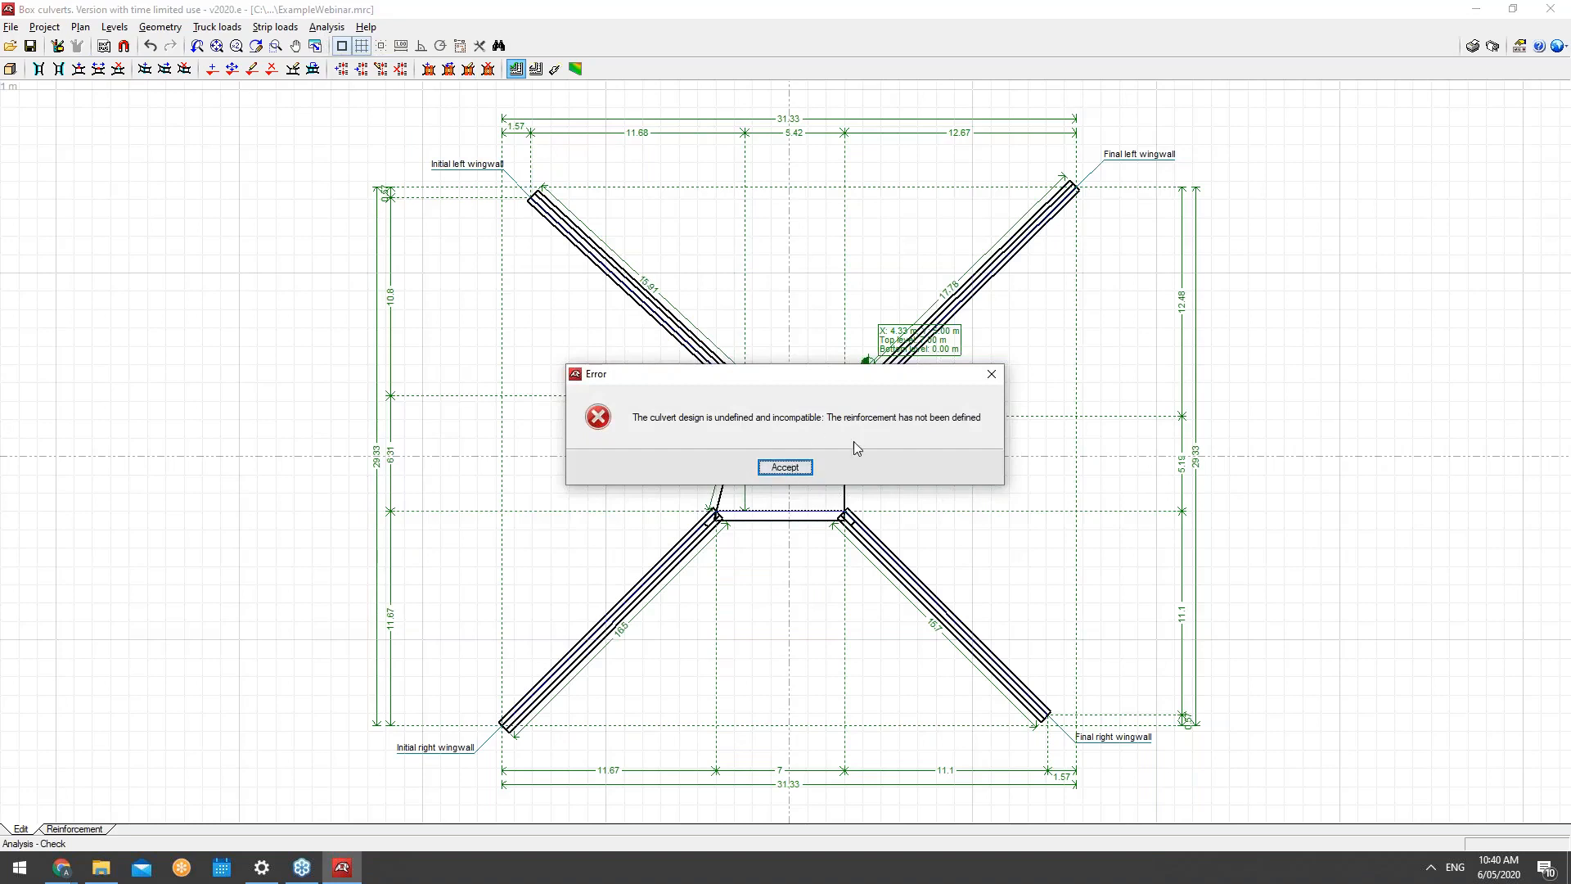
click(784, 467)
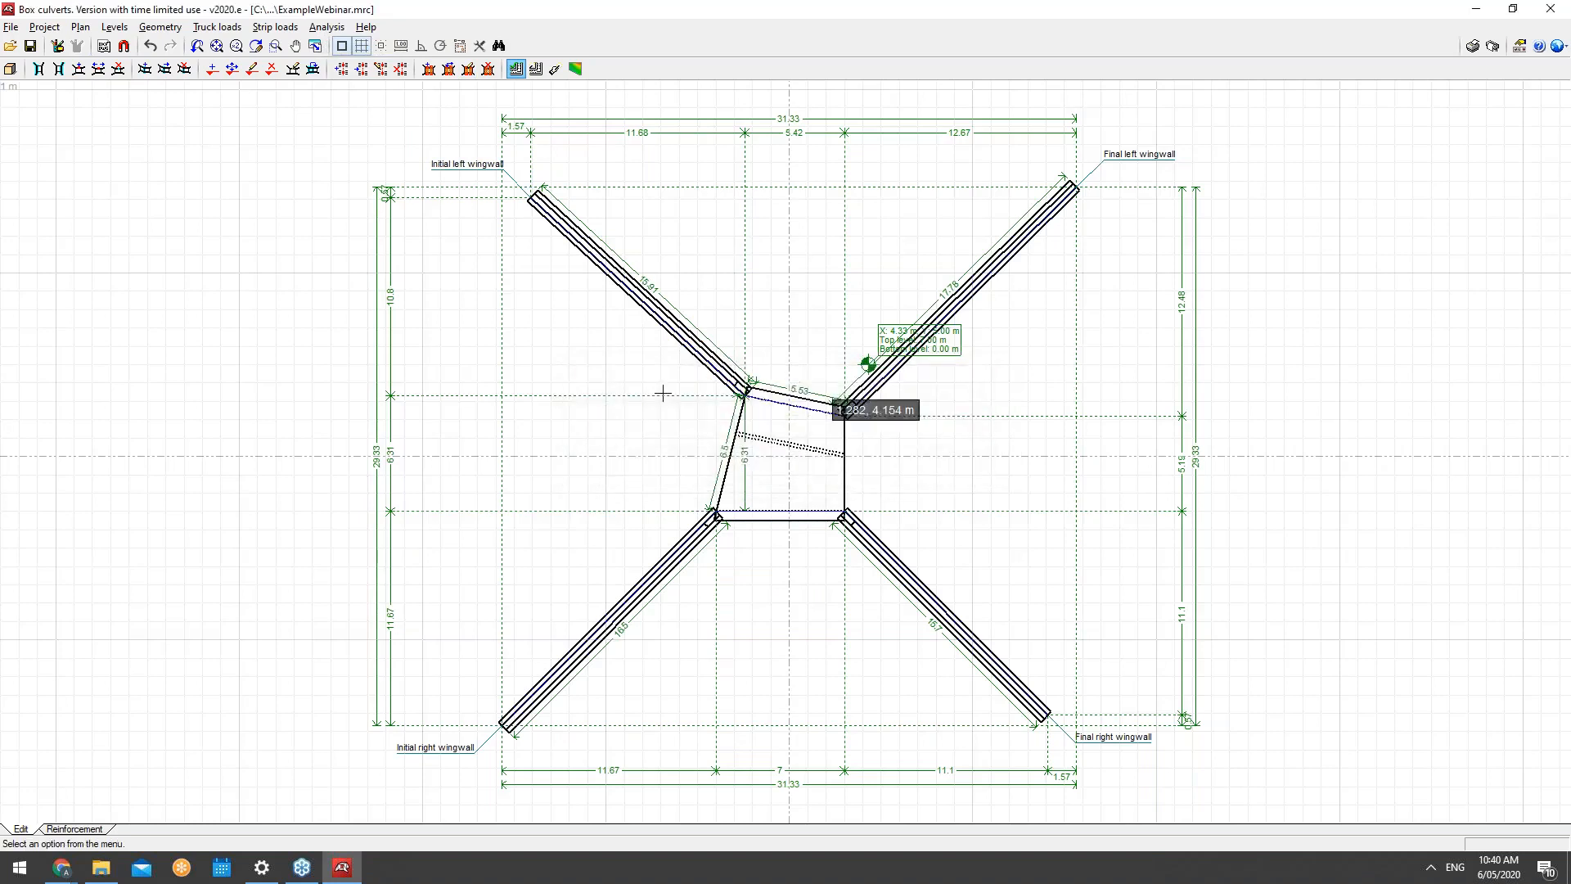
click(327, 27)
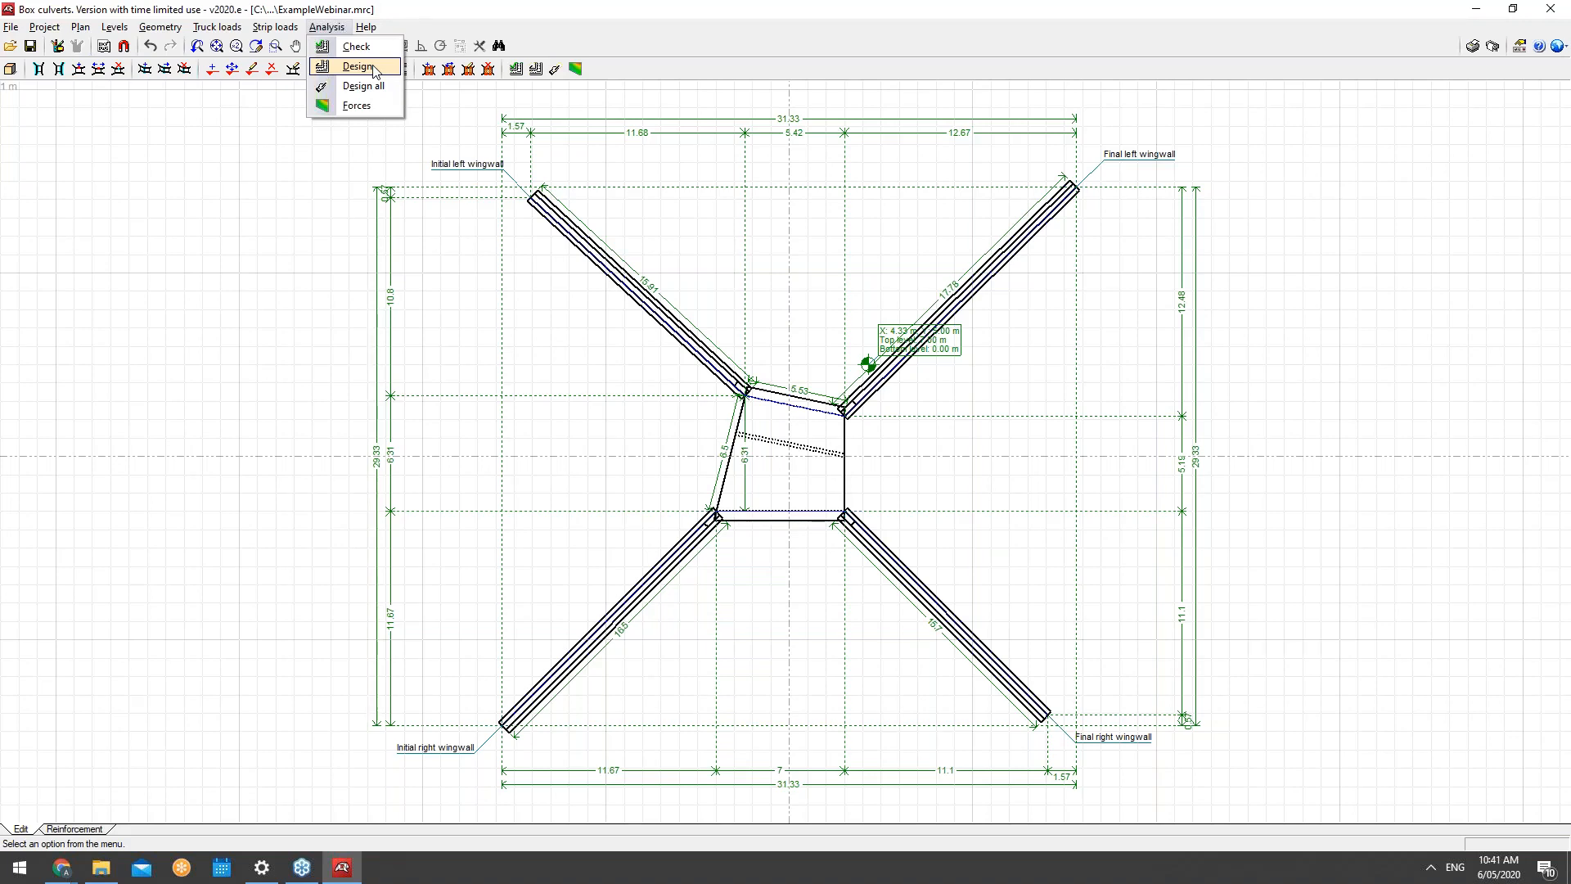
click(339, 27)
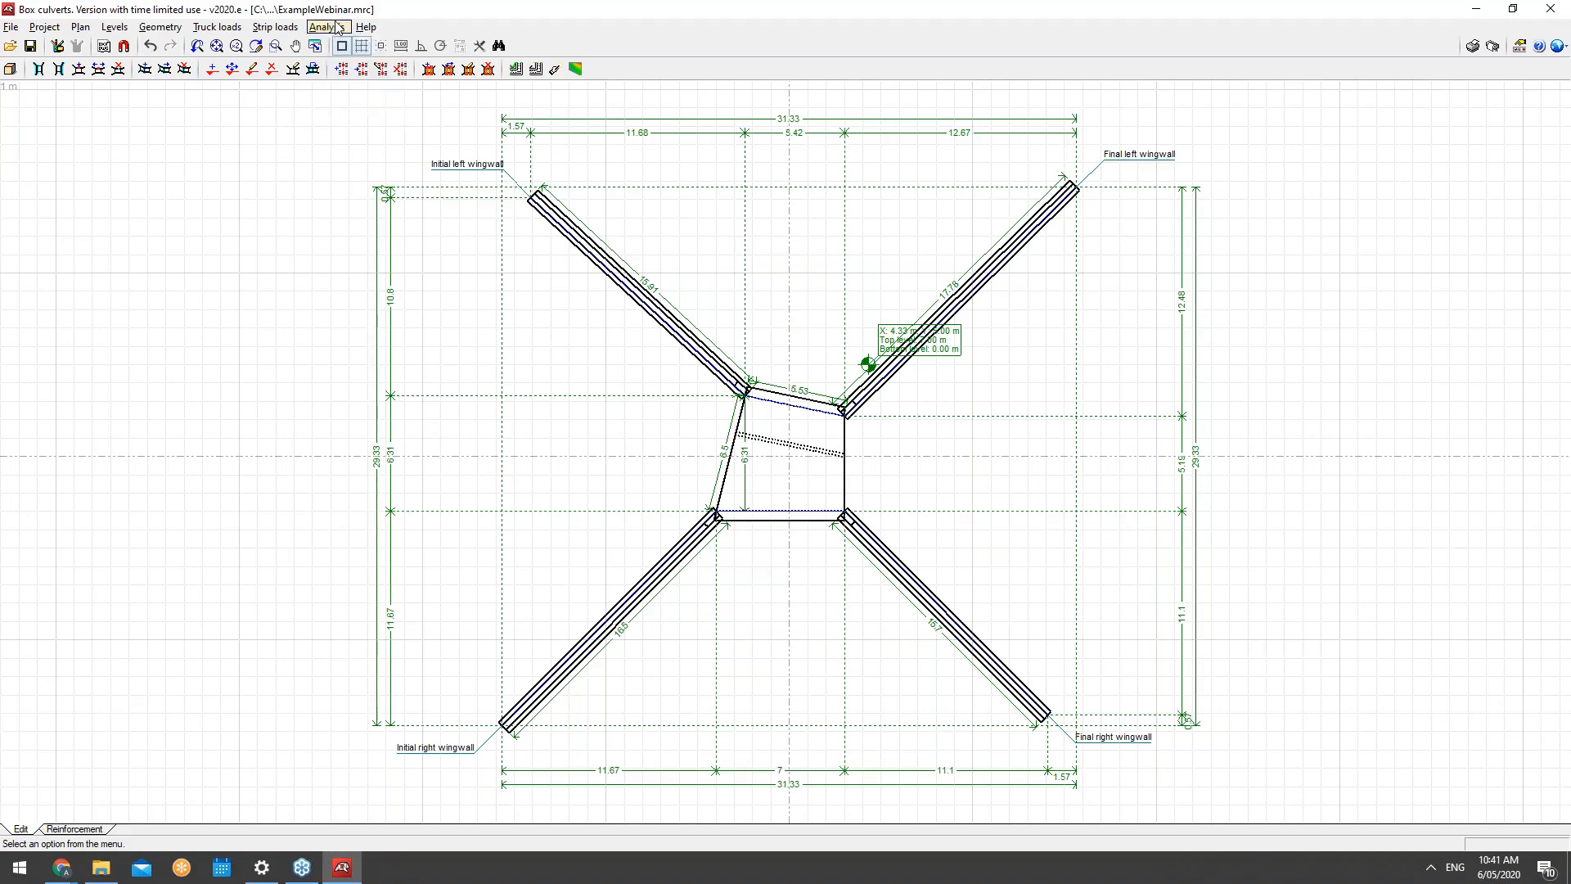
click(326, 27)
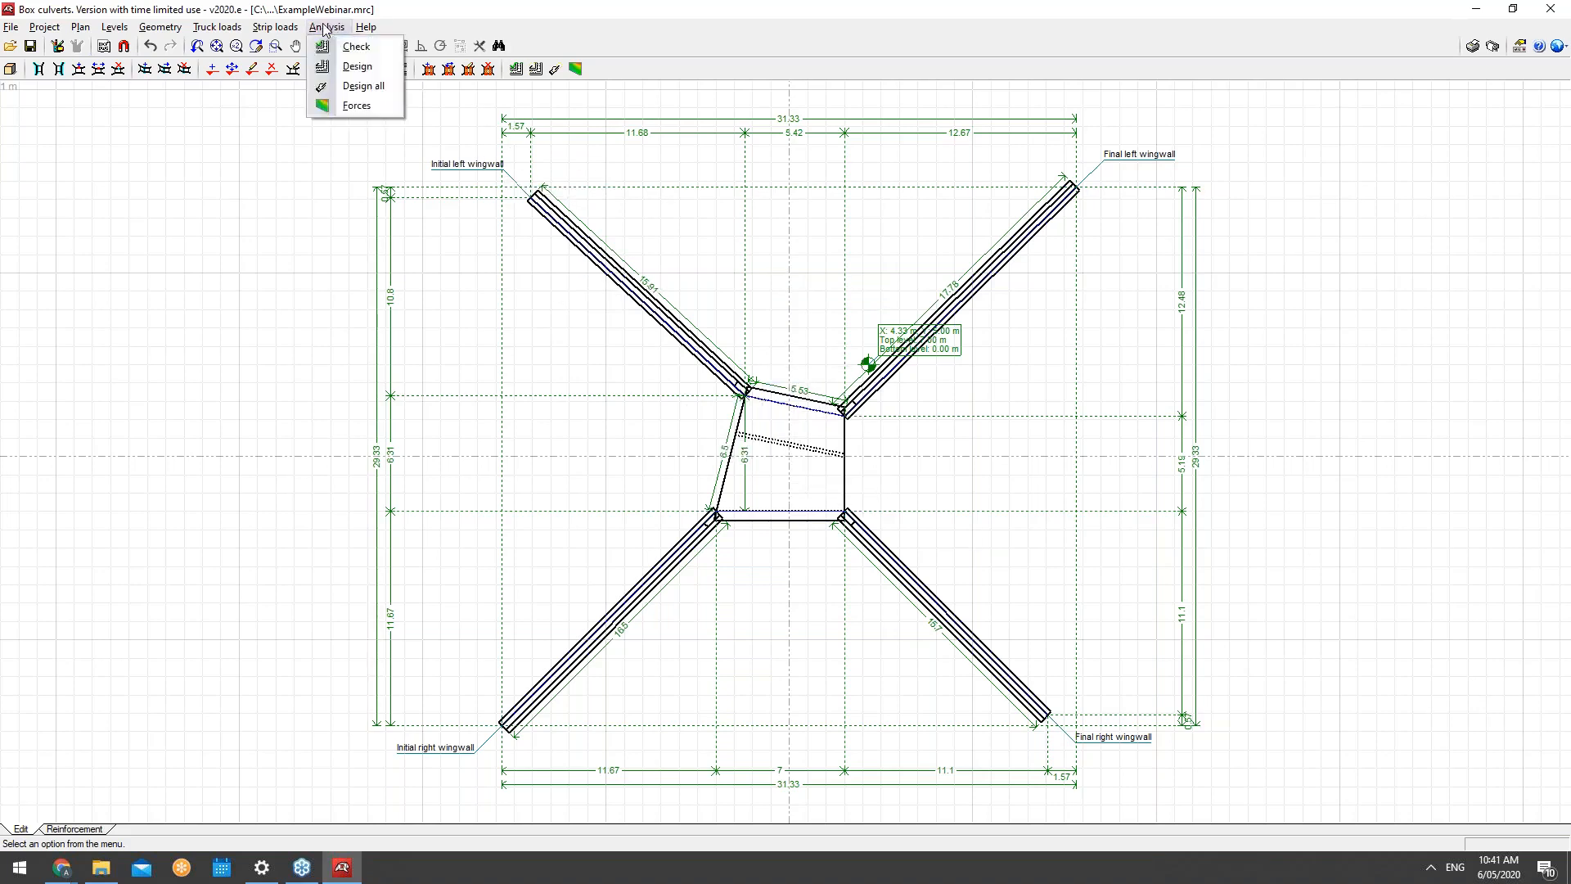
Step: Open the Example 1 project, the straight culvert with two intermediate partitions, from the box culverts examples folder
click(365, 29)
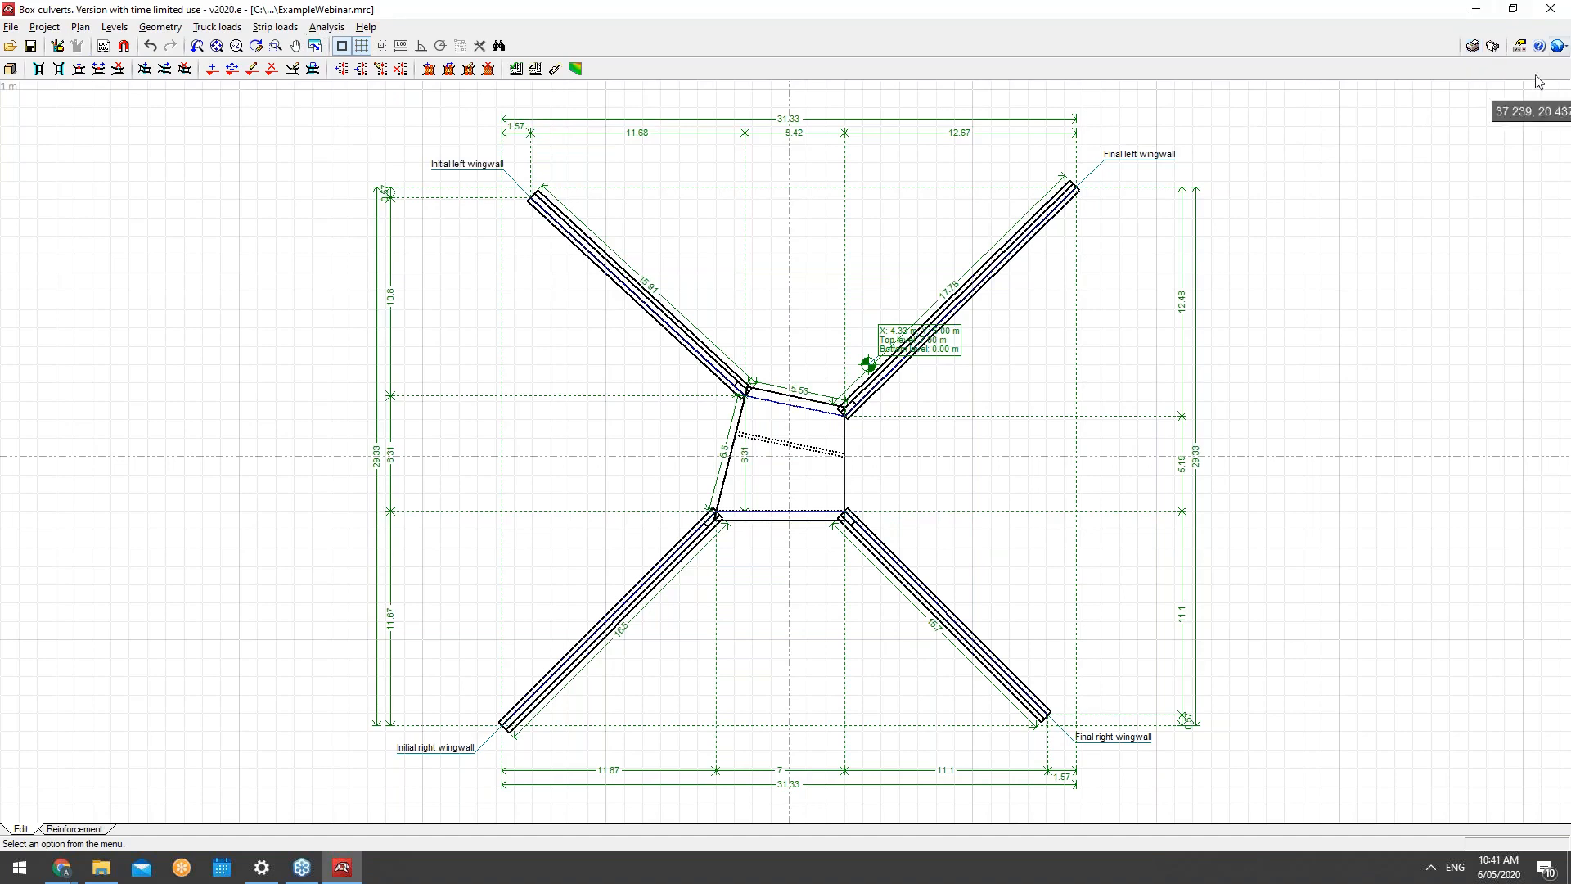
click(12, 27)
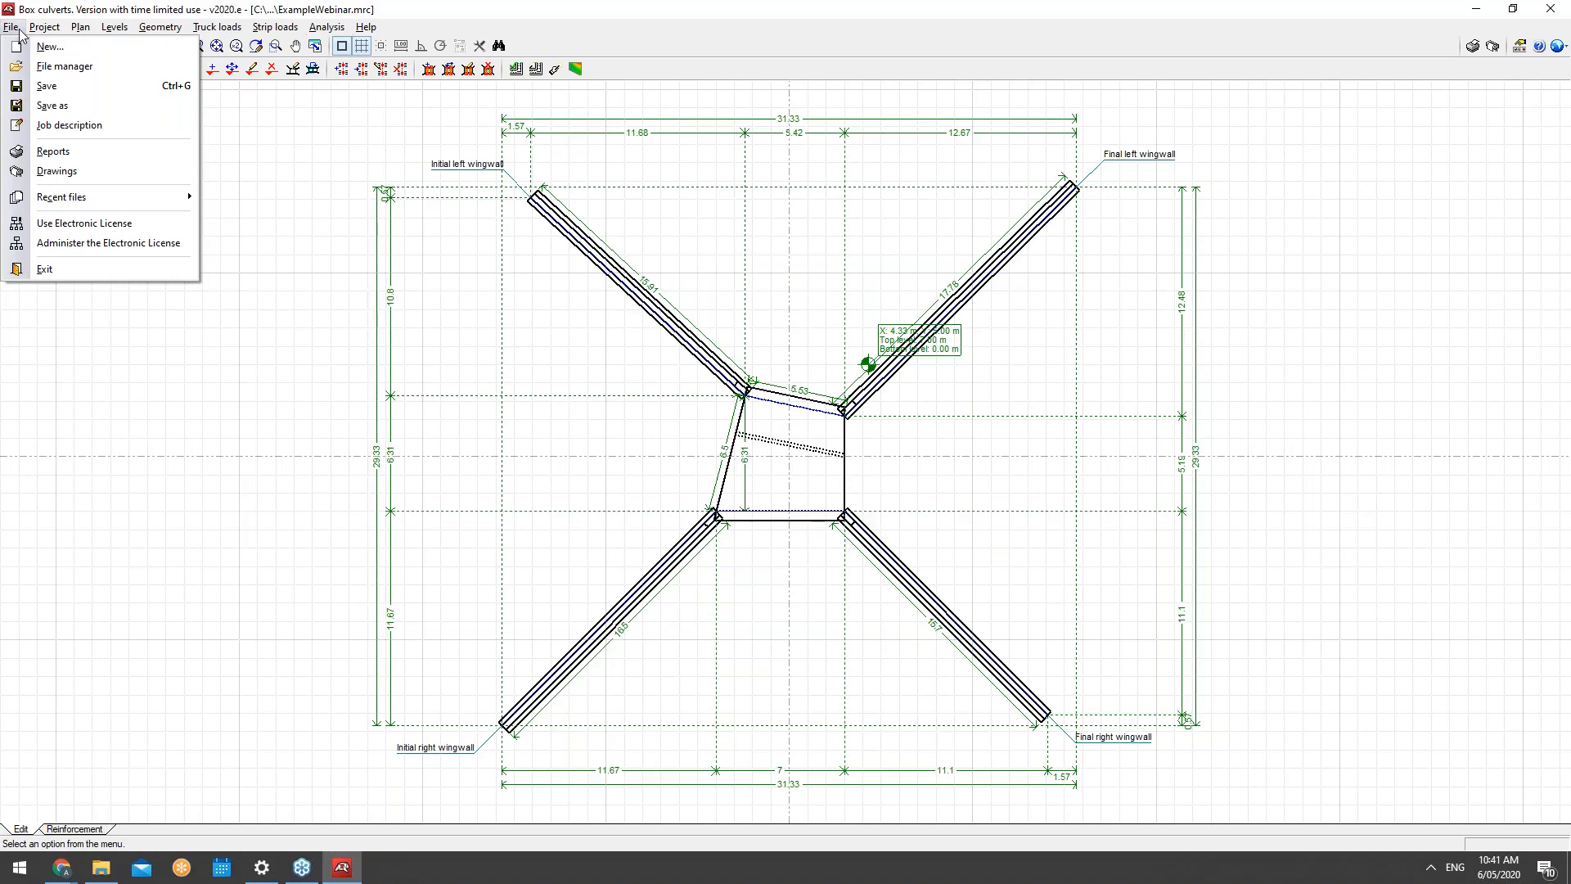
click(65, 66)
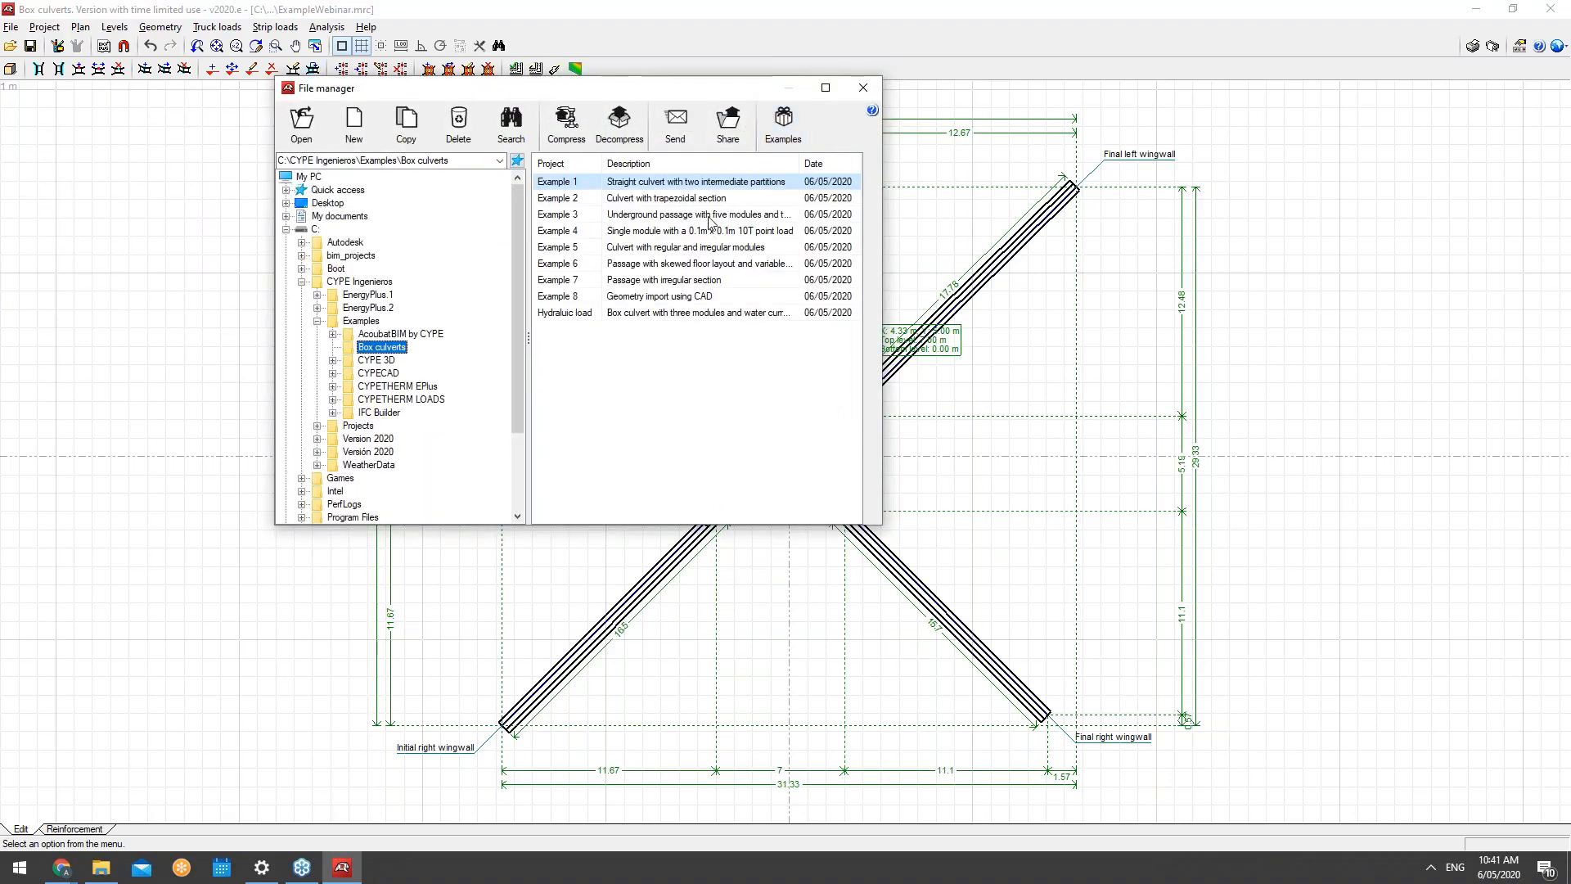
click(699, 186)
double_click(700, 186)
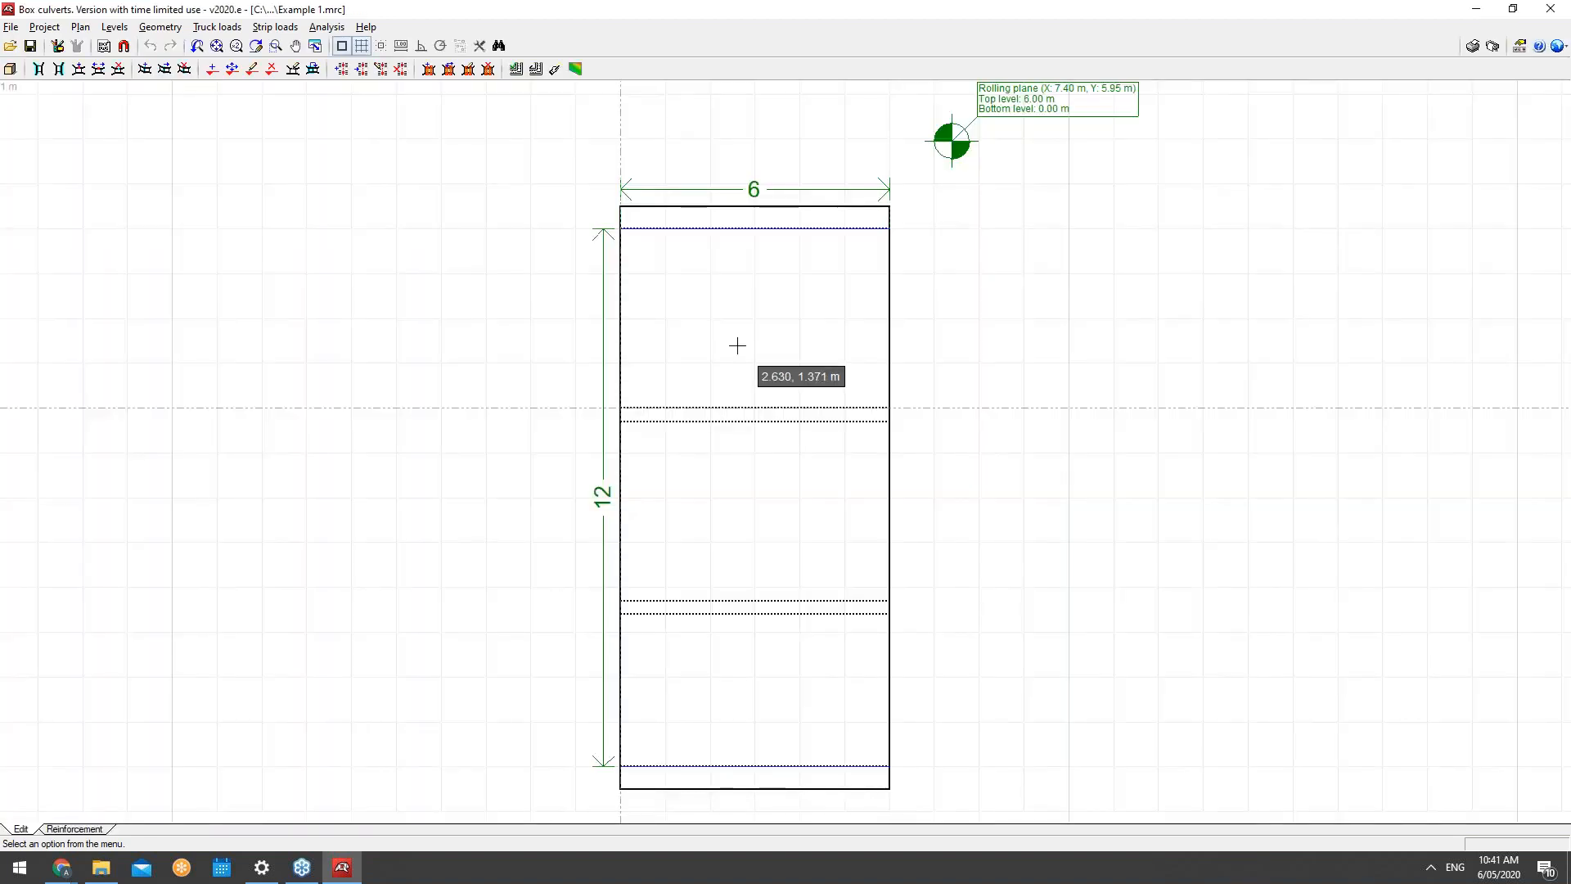
Step: View the straight three-cell culvert in 3D from several angles, and close the 3D view
scroll(660, 350, down, 1)
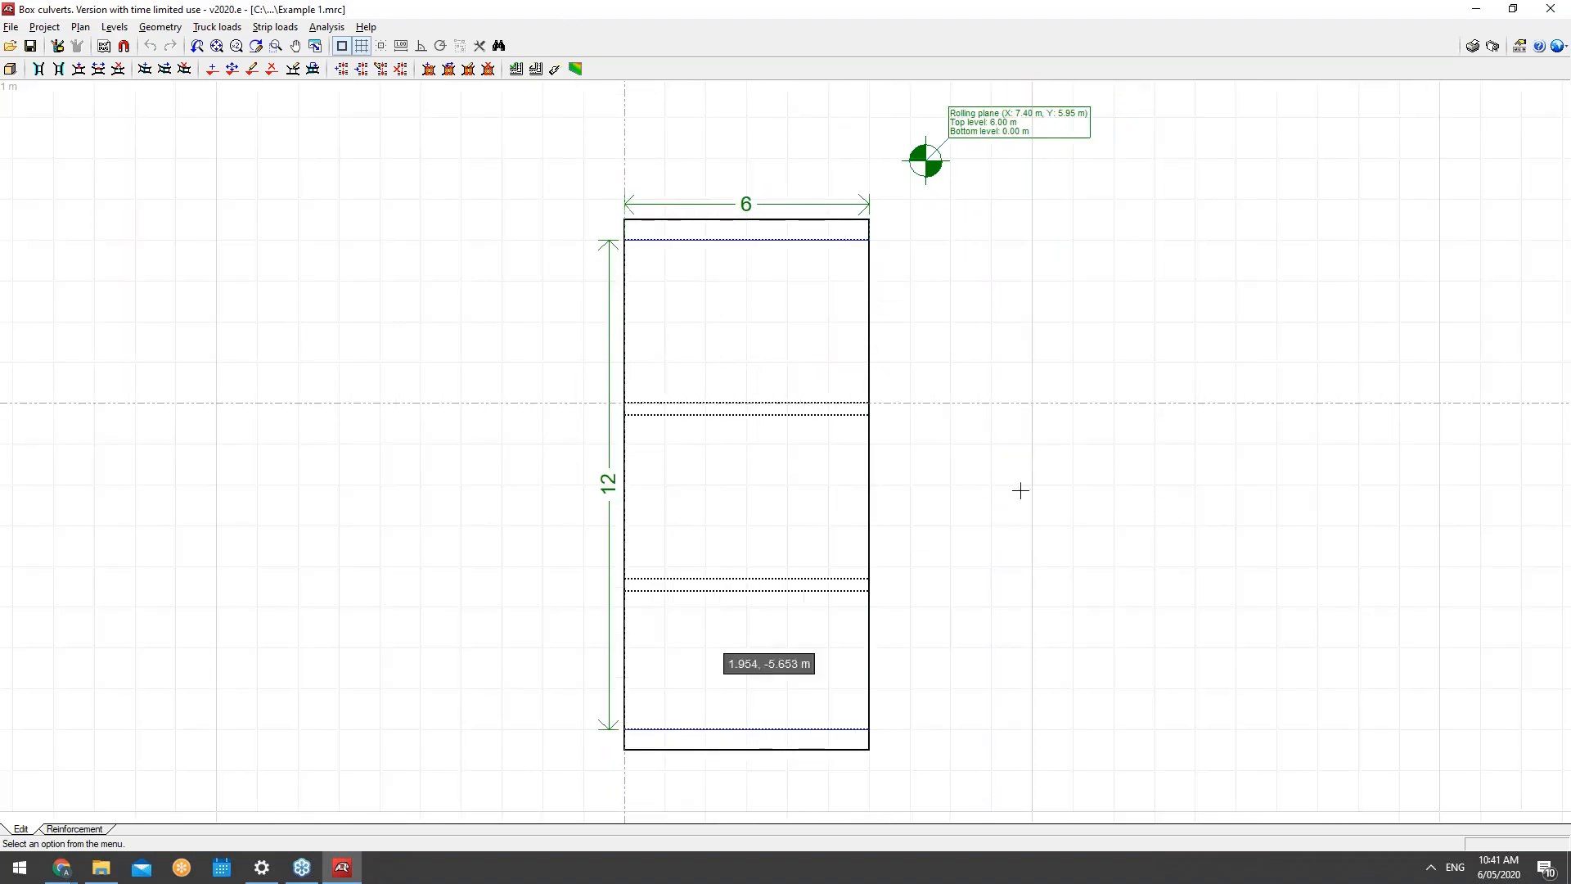
click(69, 33)
mouse_move(65, 30)
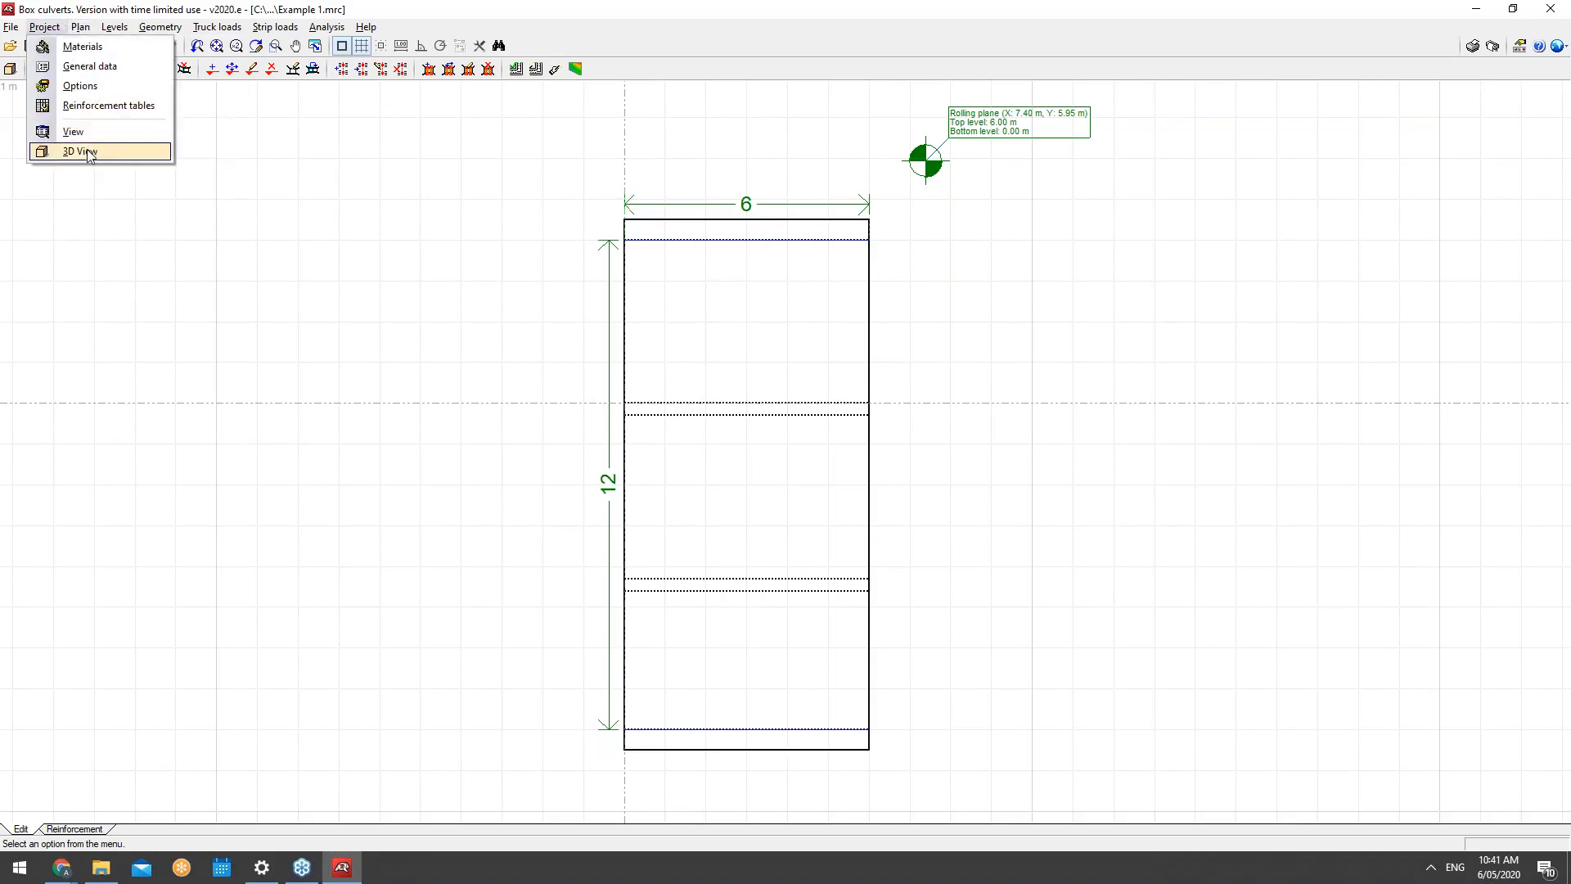
click(121, 154)
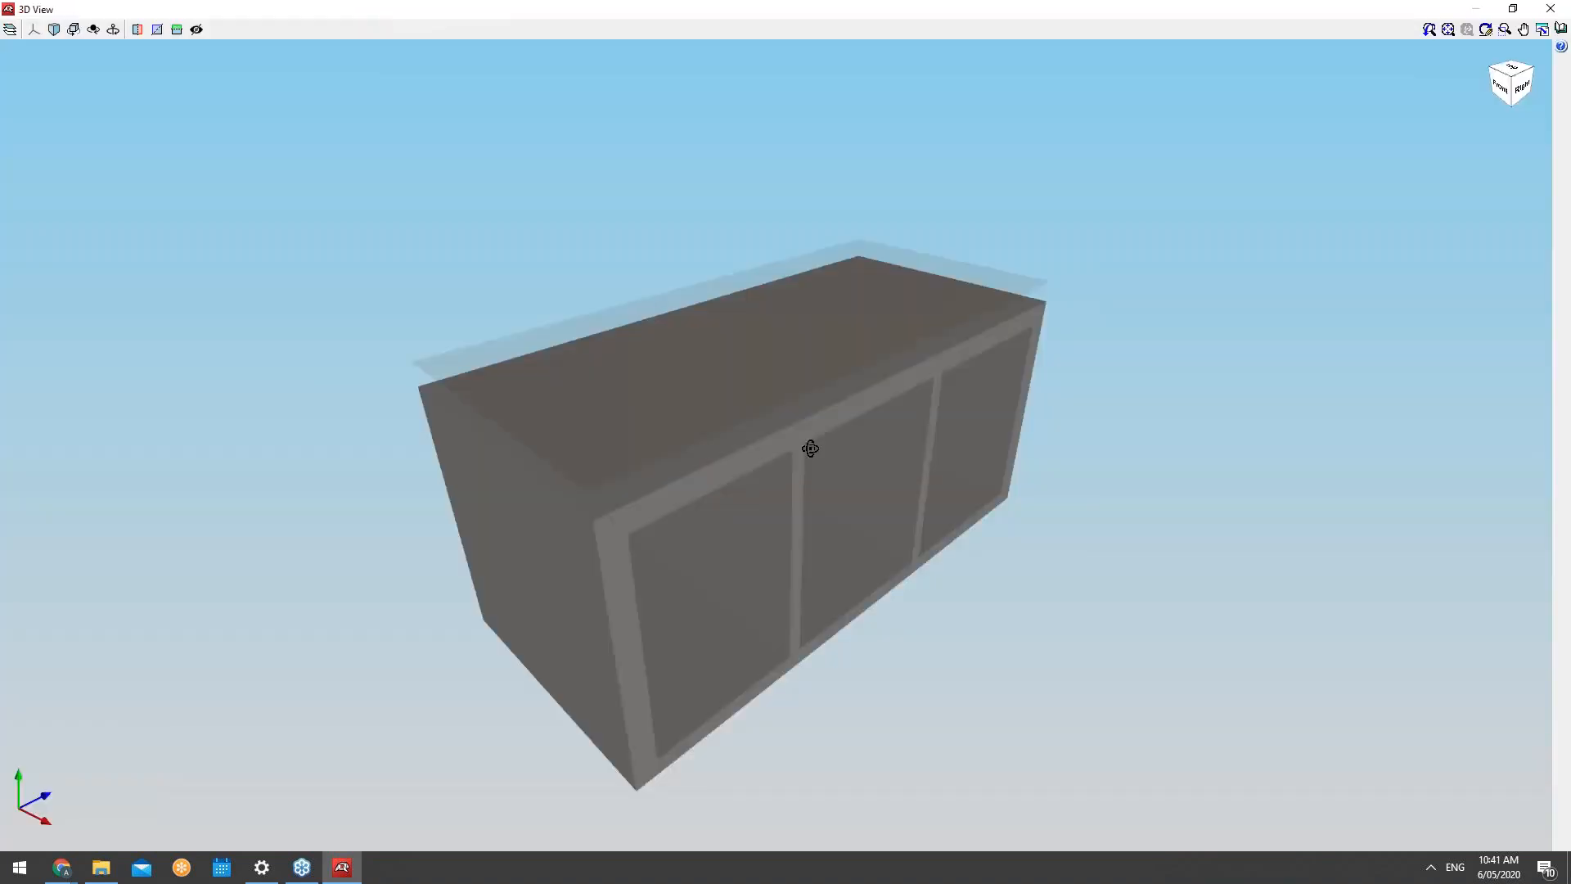
drag(810, 449, 765, 475)
drag(644, 327, 761, 392)
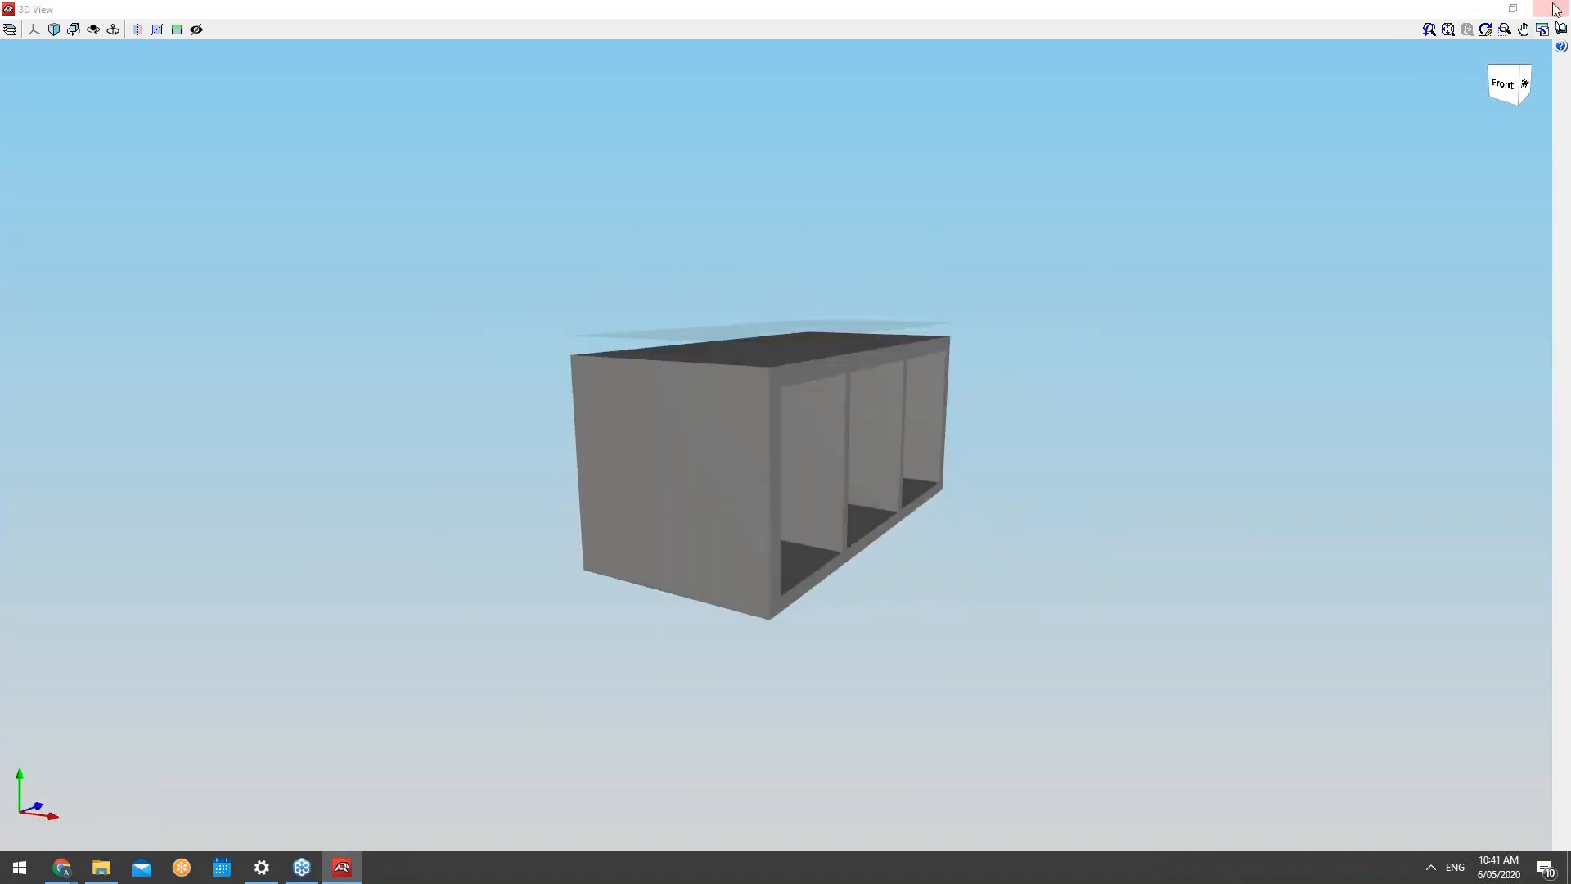
click(1555, 9)
Step: Open the Example 2 project, the culvert with trapezoidal section
click(10, 29)
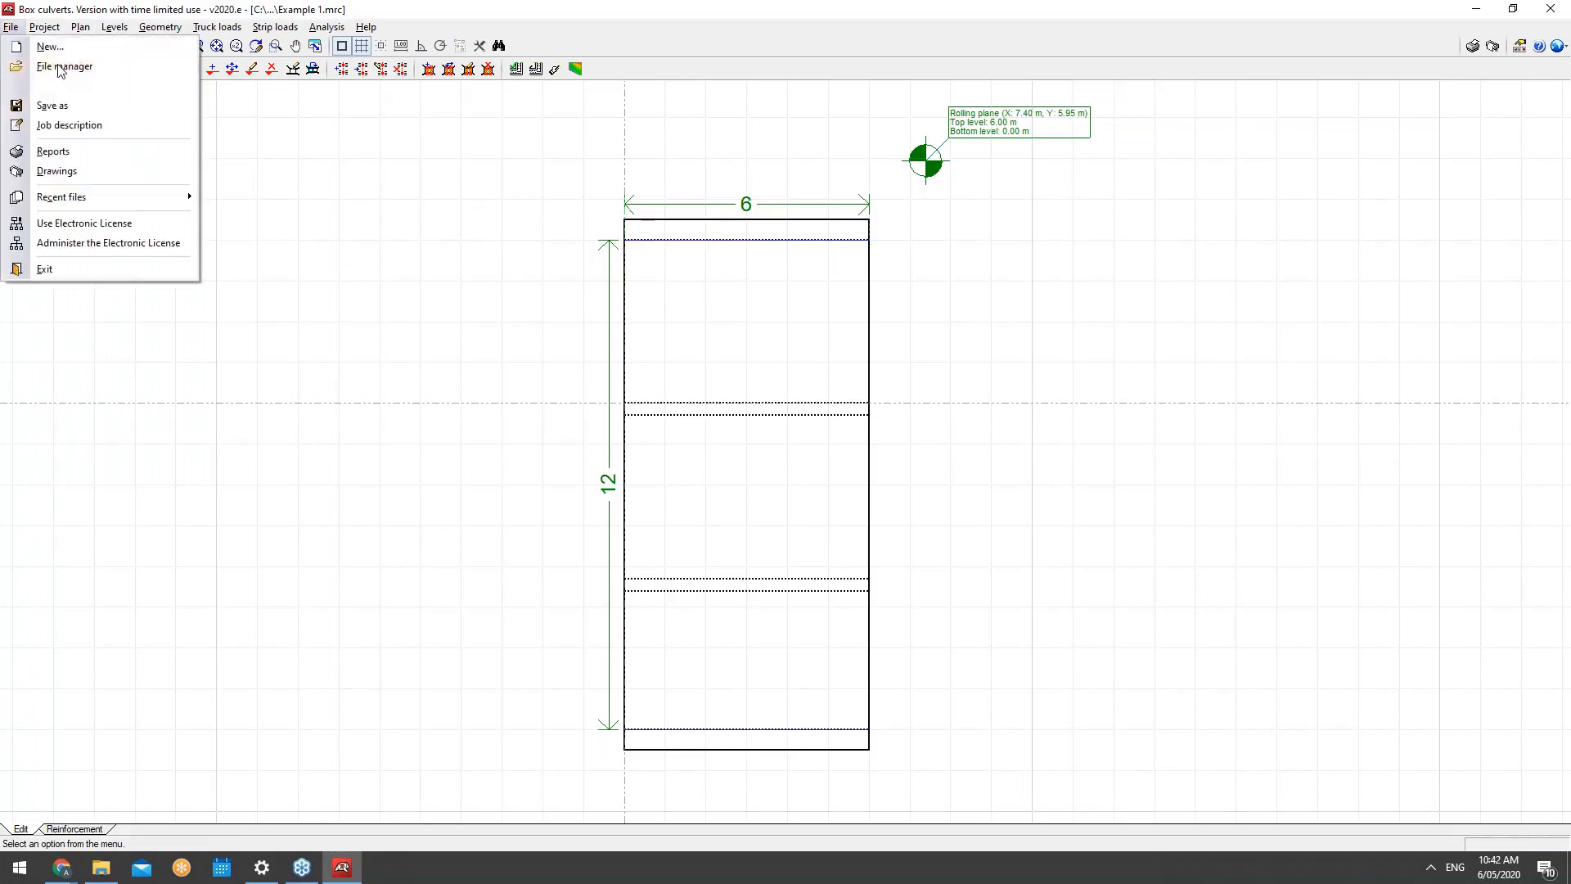
click(60, 67)
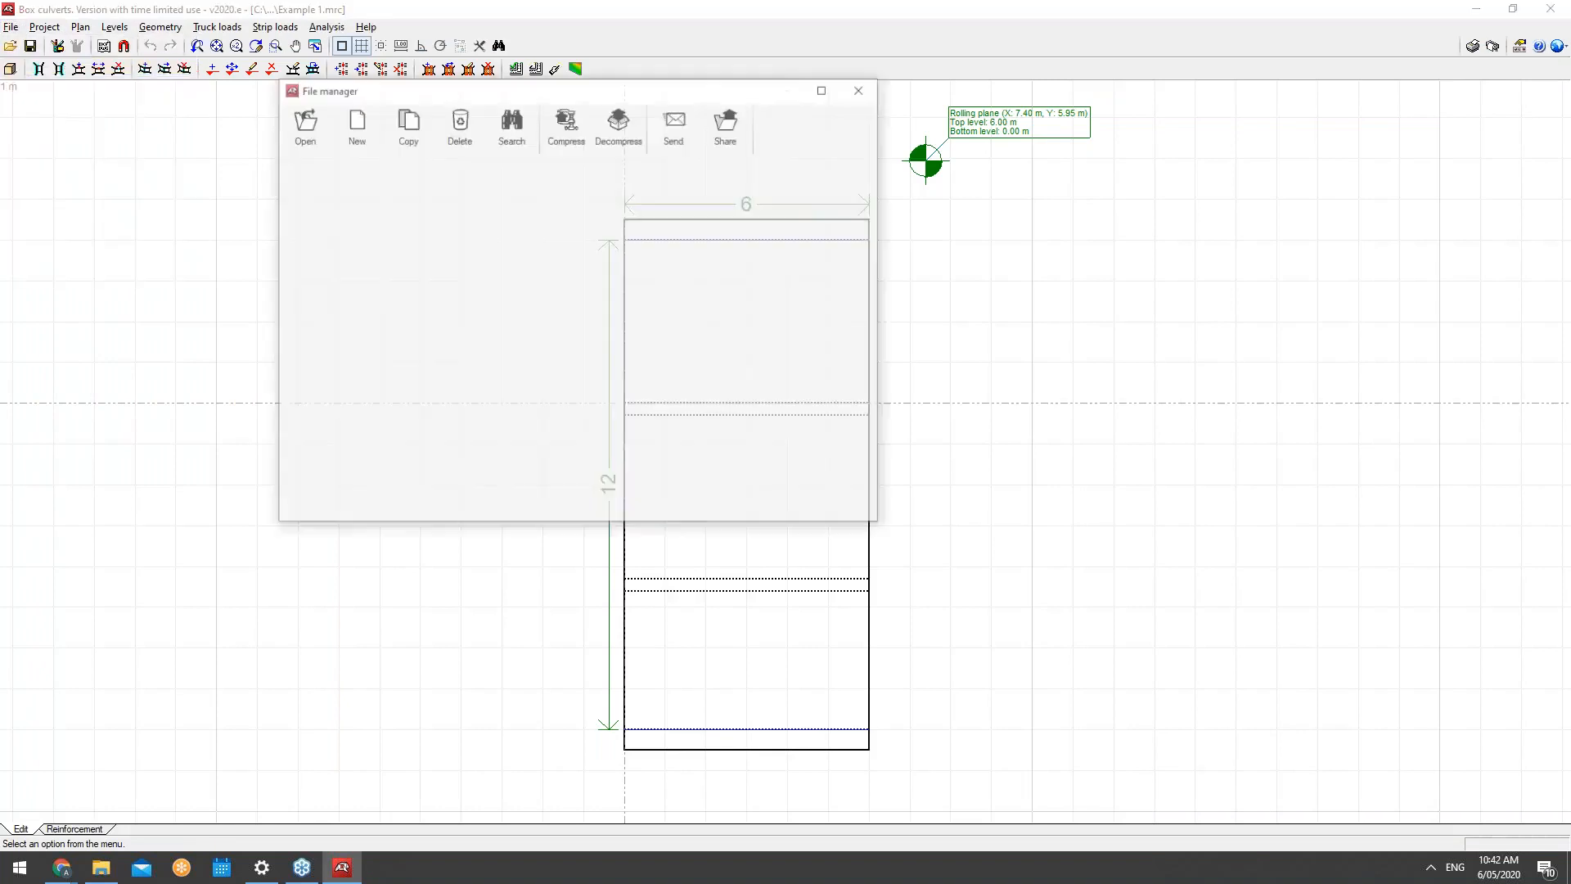
double_click(646, 204)
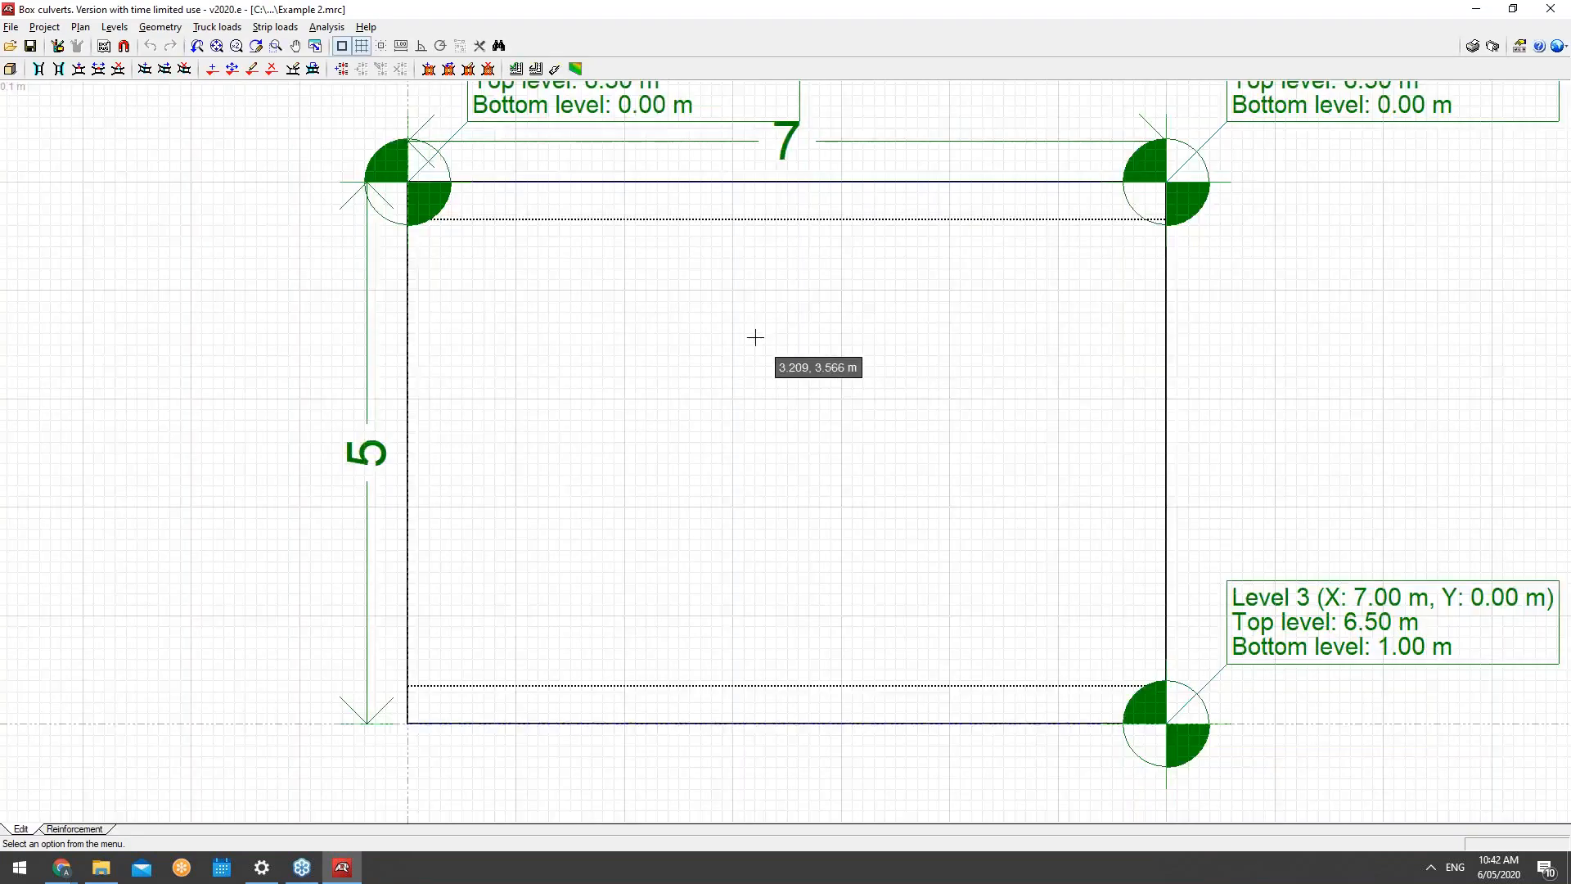
Step: Examine the Example 2 culvert in 3D, looking through its opening from several angles, and close the 3D view
scroll(754, 337, down, 2)
click(80, 27)
click(66, 152)
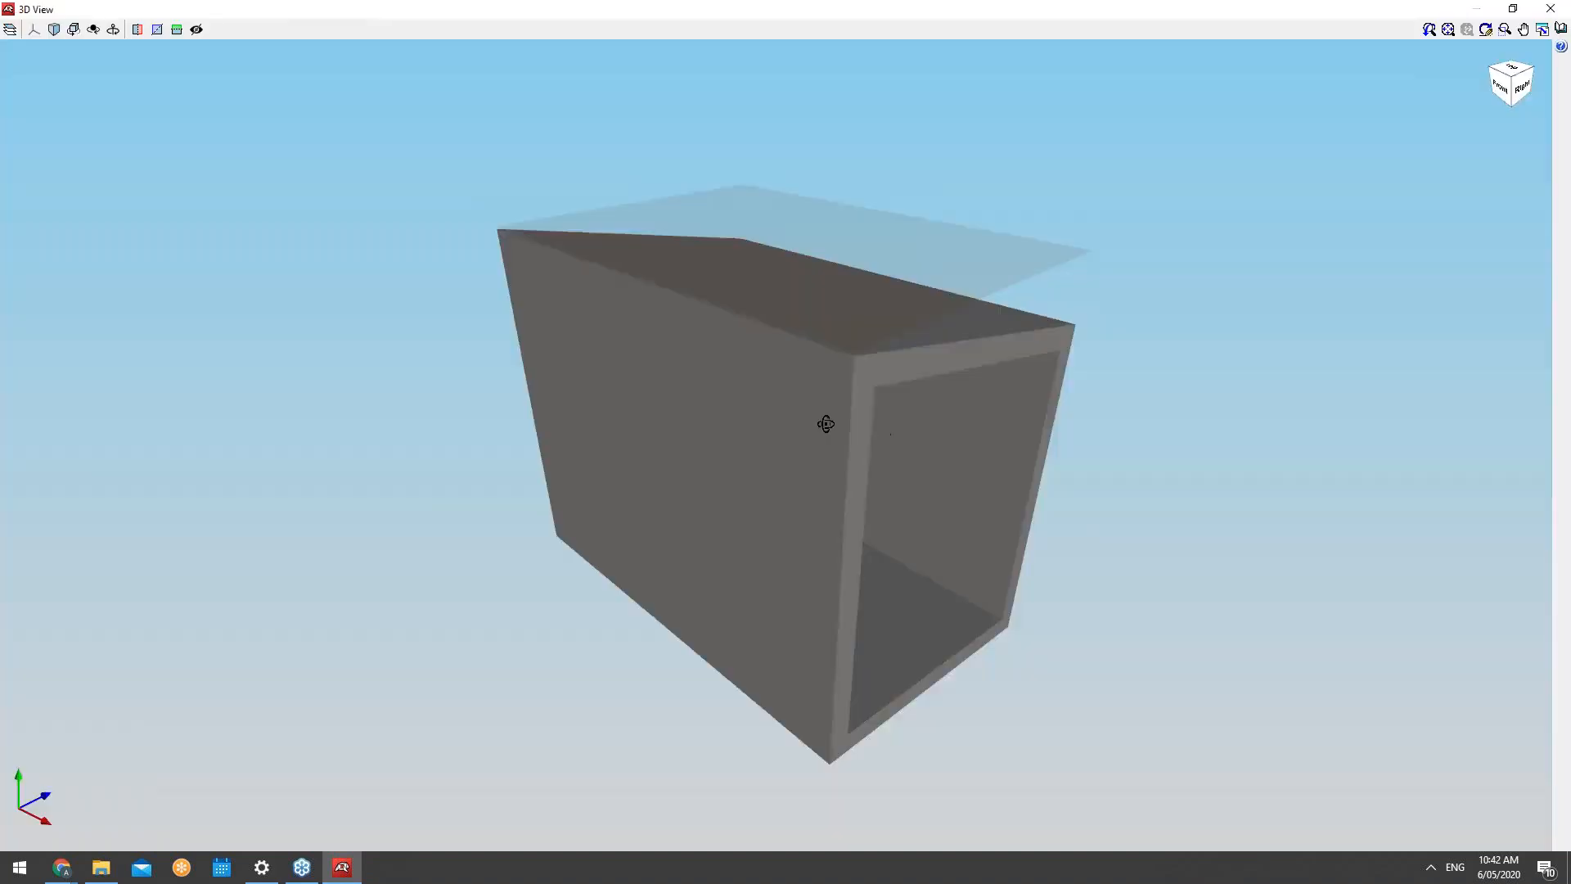
mouse_move(820, 425)
mouse_down()
mouse_move(749, 399)
mouse_move(831, 415)
mouse_move(561, 397)
mouse_move(882, 340)
mouse_up()
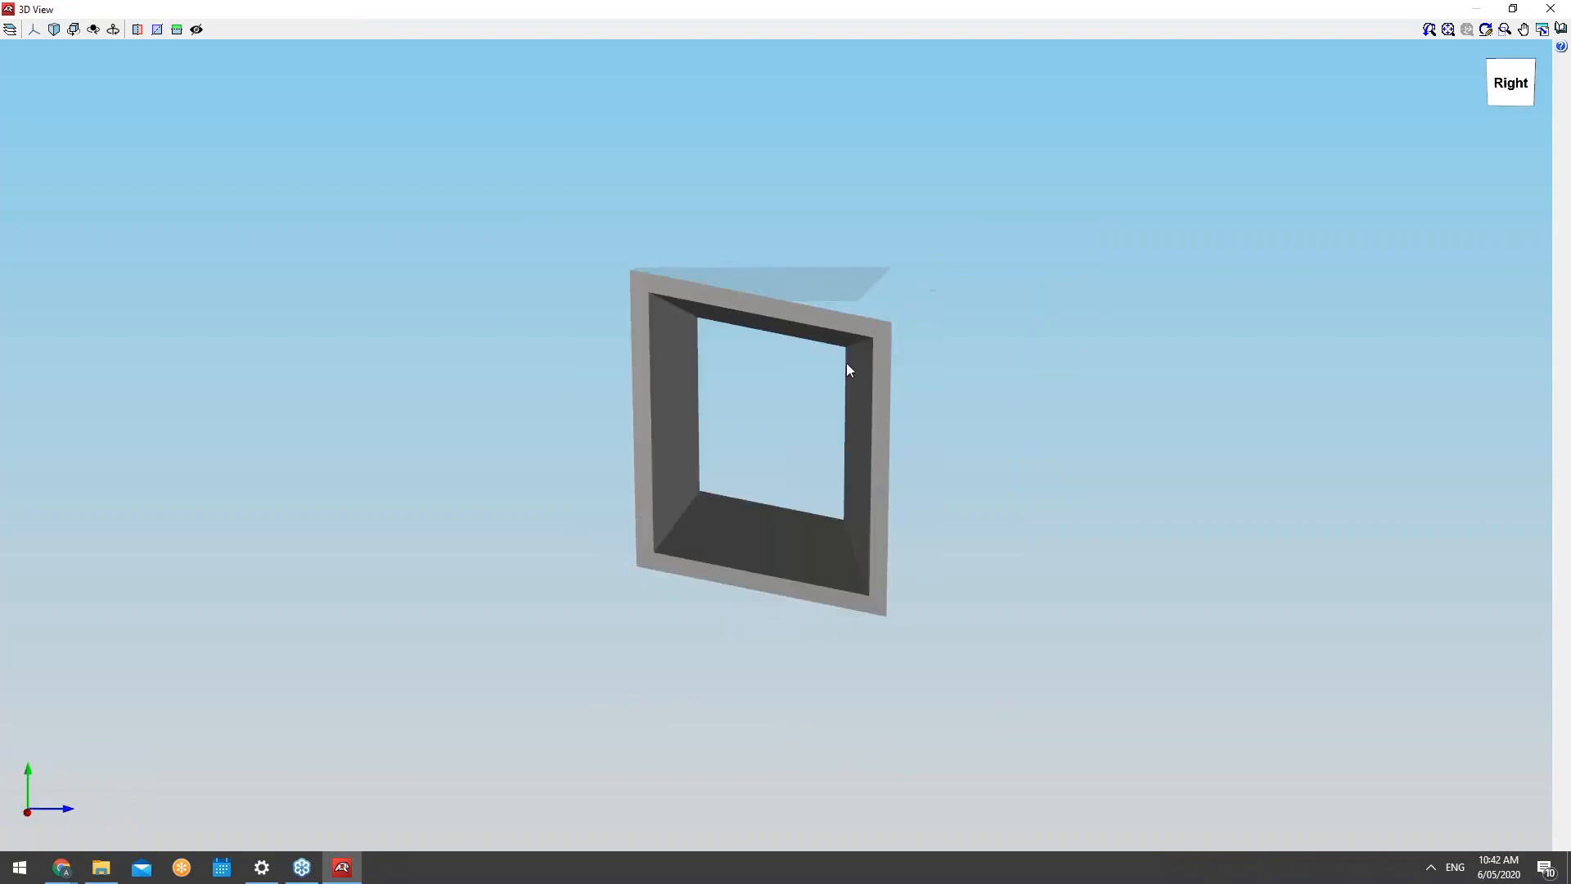
mouse_move(843, 451)
mouse_down()
mouse_move(666, 396)
mouse_move(673, 365)
mouse_move(687, 542)
mouse_up()
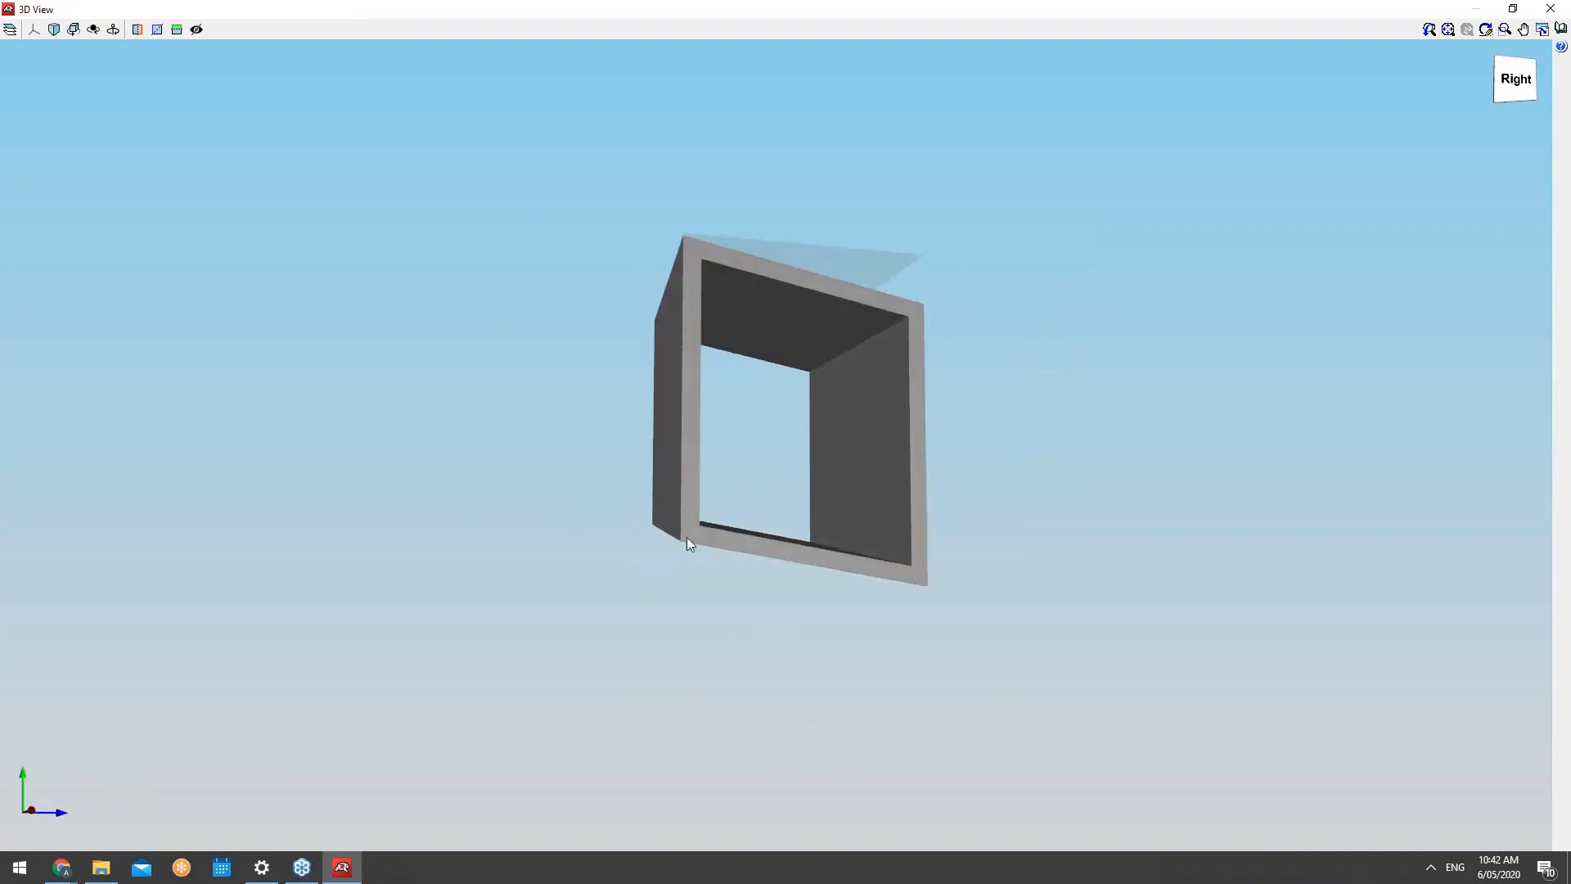
click(1562, 3)
Step: Open the Example 3 project, the underground passage with five modules
click(11, 27)
click(37, 66)
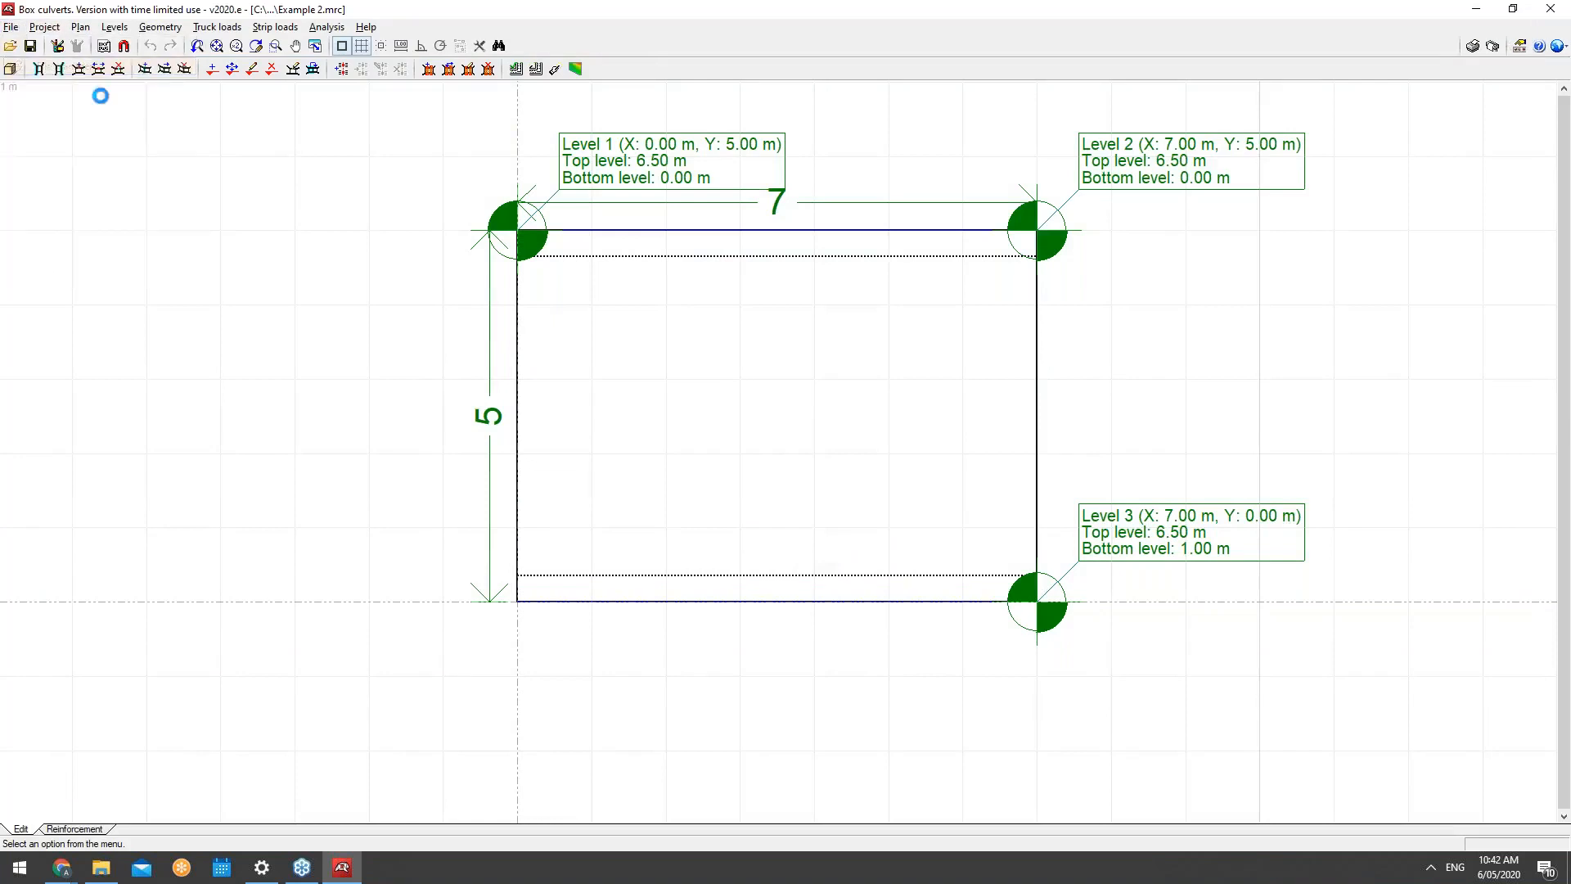
double_click(612, 214)
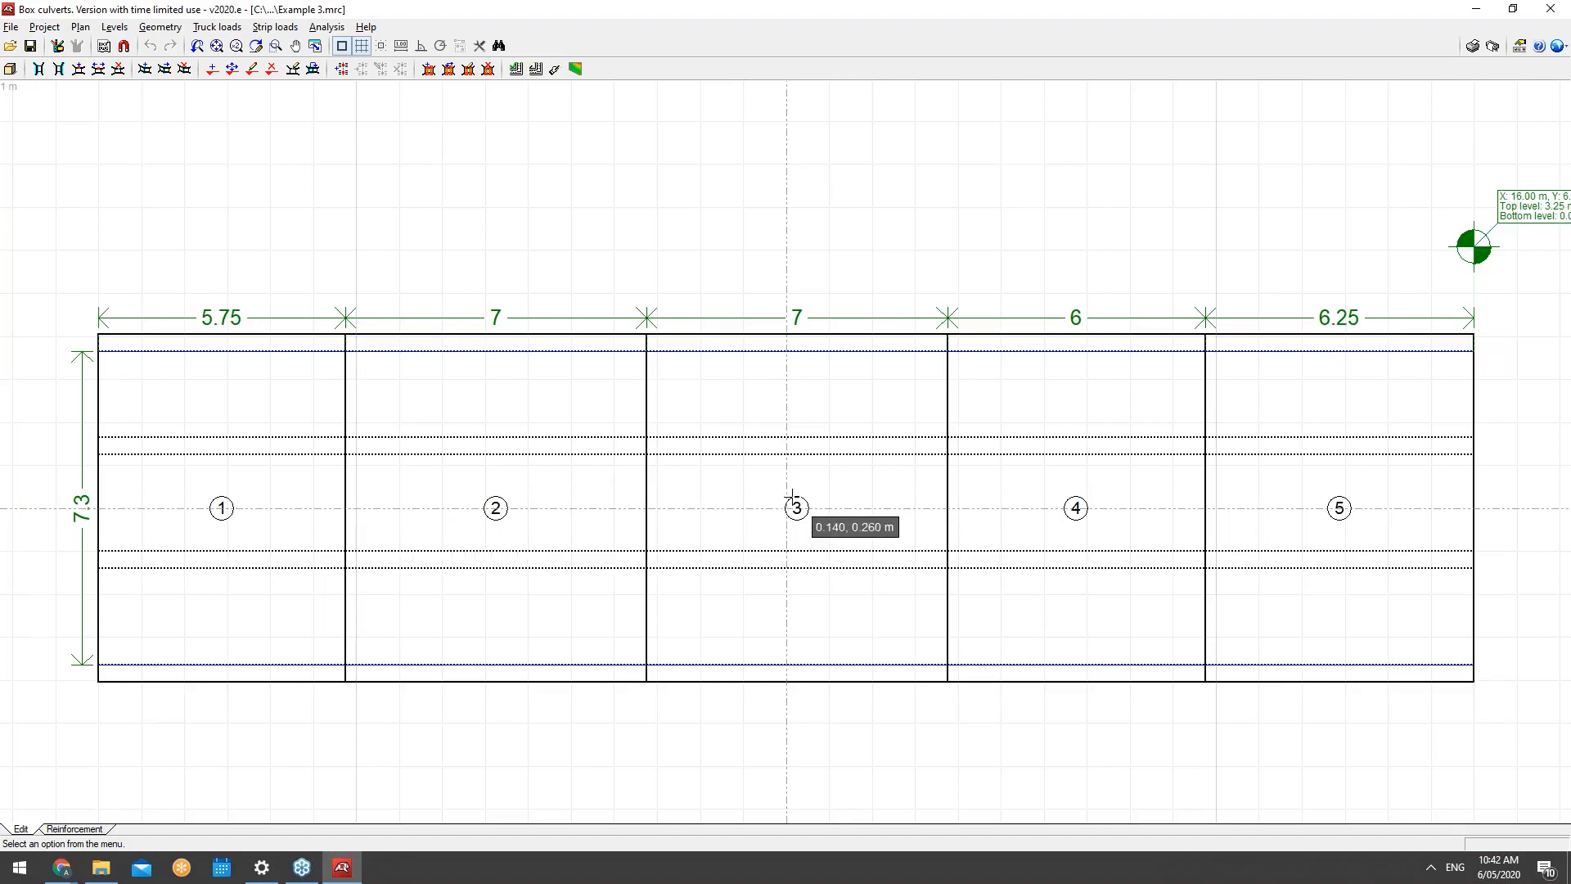
Step: Display the five-module underground passage in 3D and examine its open end
click(10, 26)
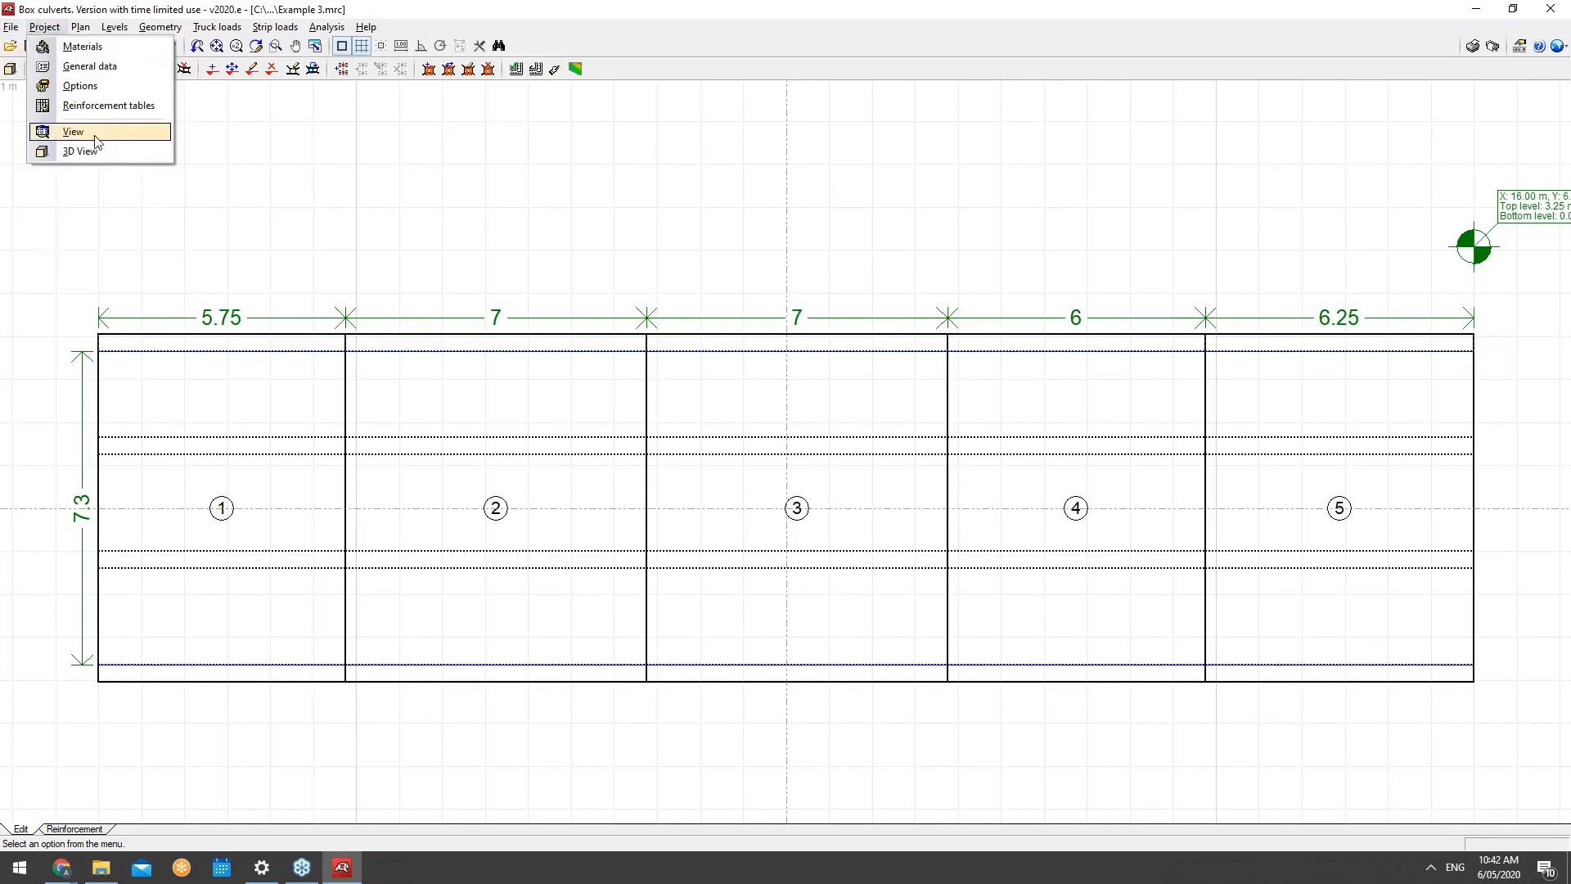
click(73, 150)
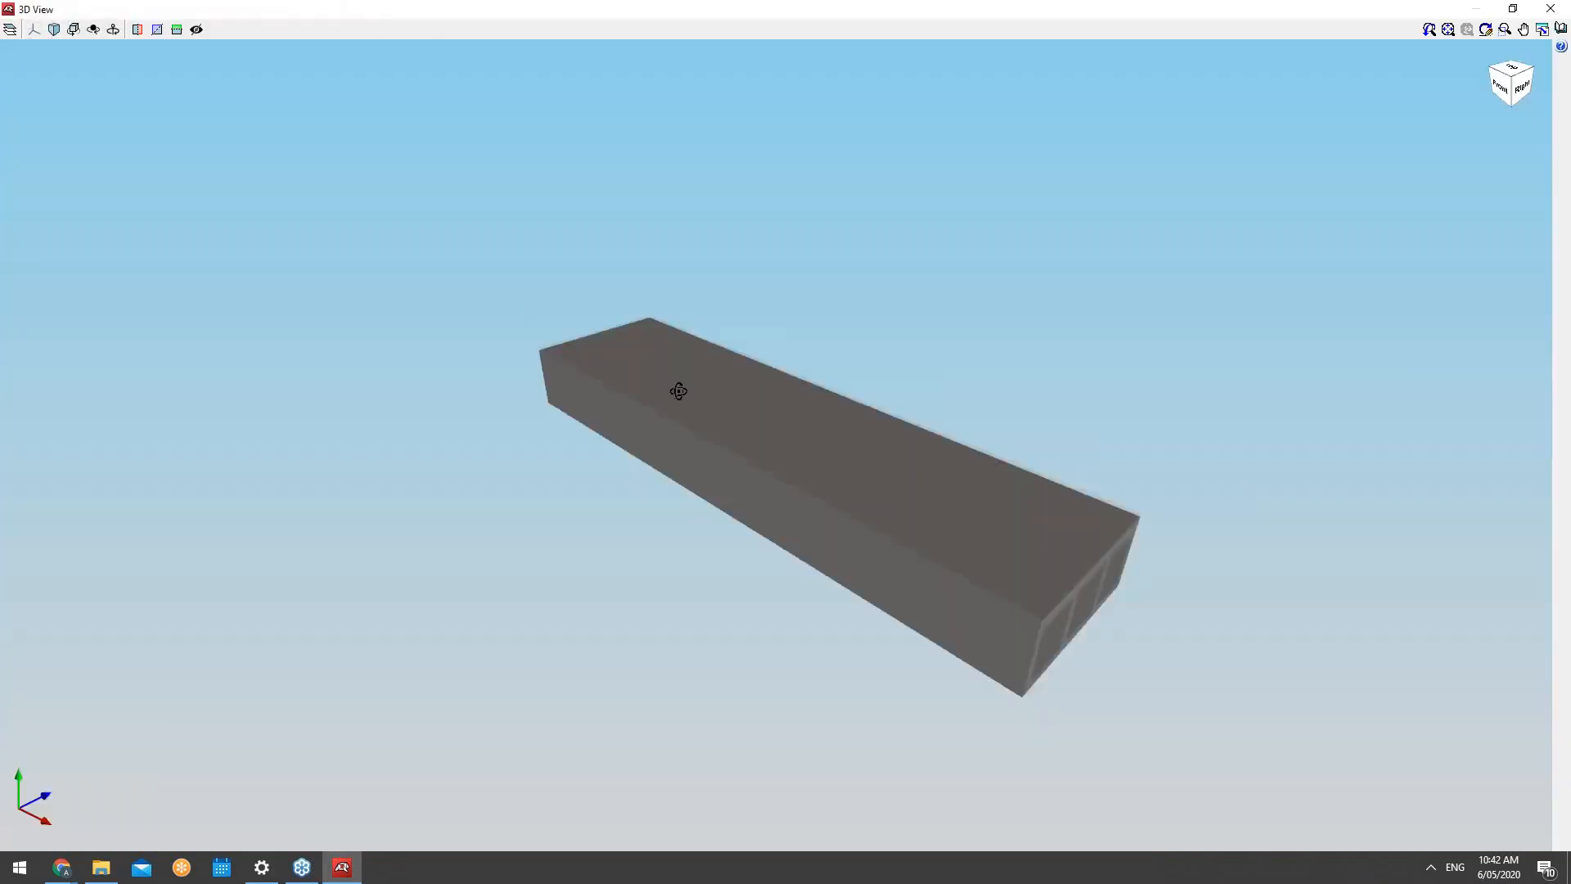
drag(677, 392, 933, 479)
Step: Set the 3D view to a black background with materials and object edges shown and the ground hidden, and close it after inspecting the passage
click(9, 29)
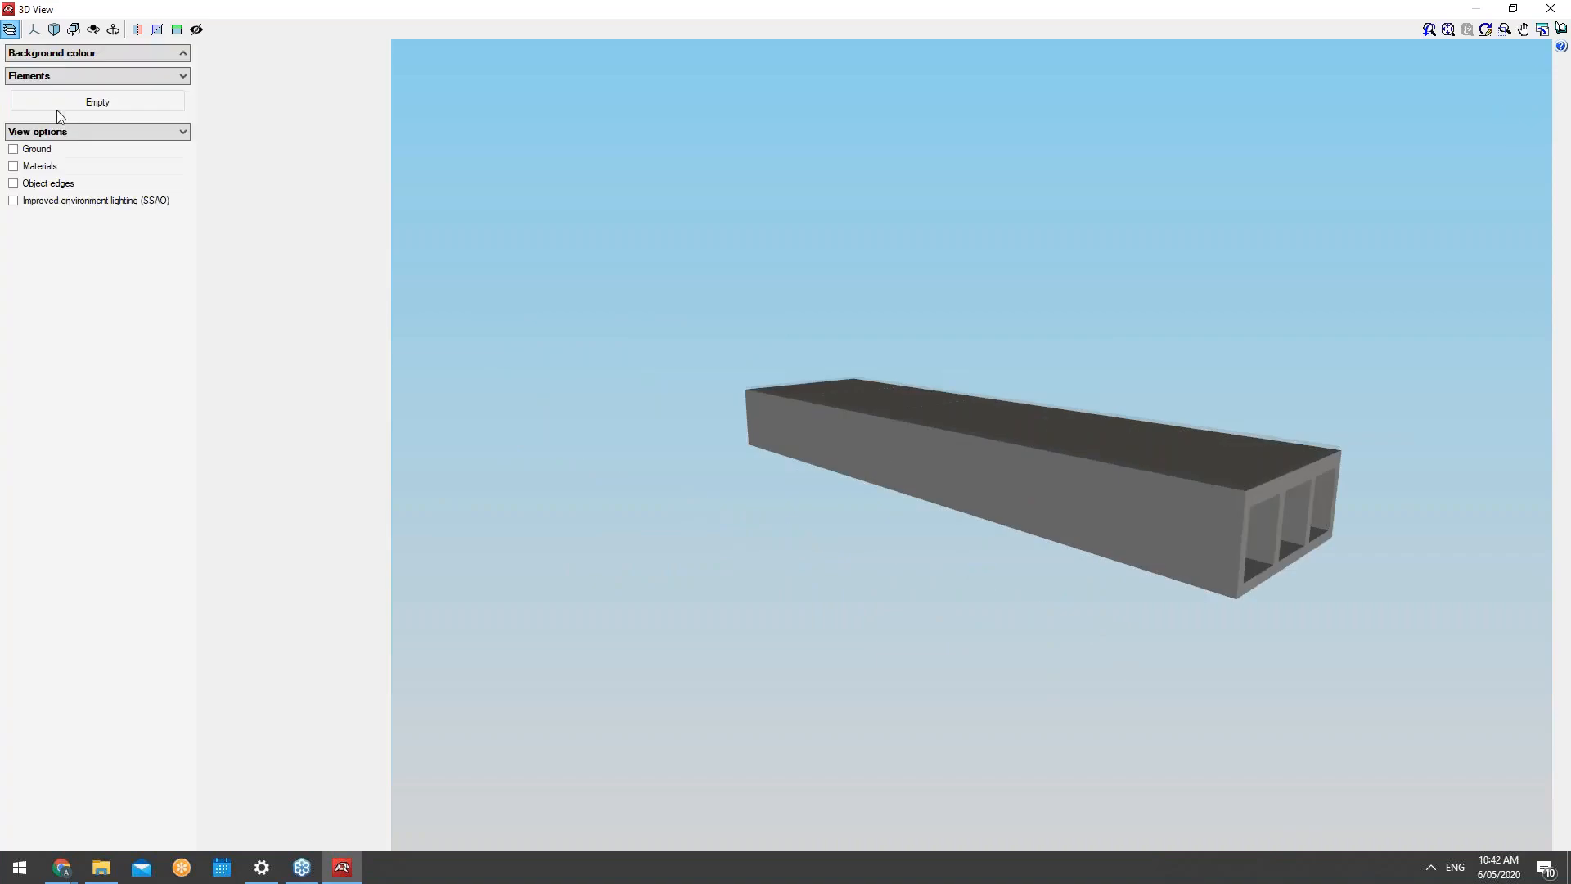
click(37, 150)
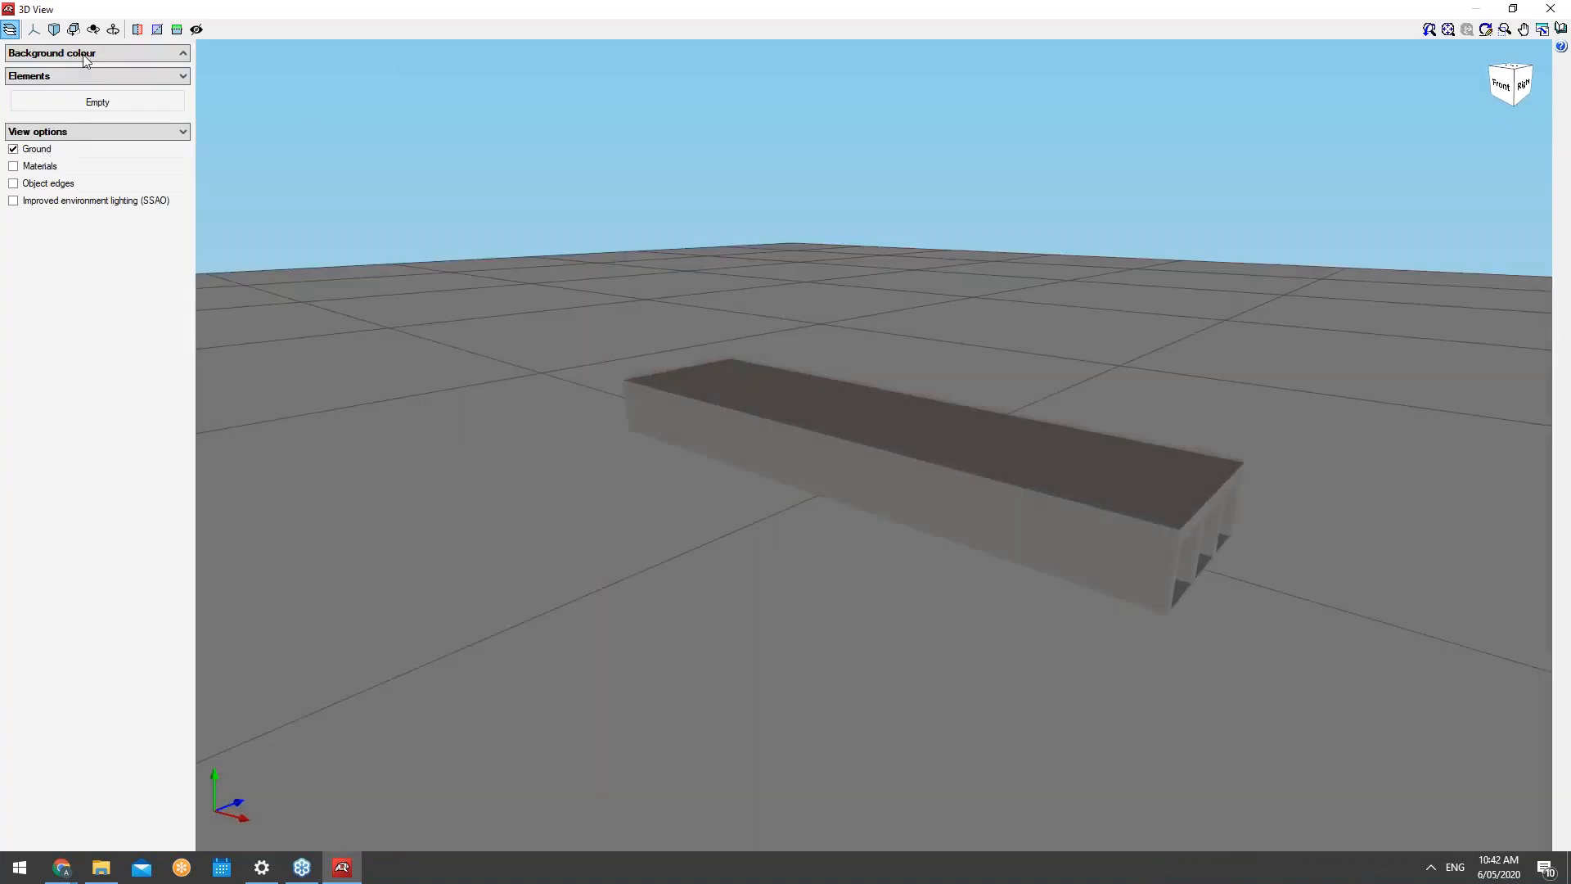
click(83, 57)
click(86, 80)
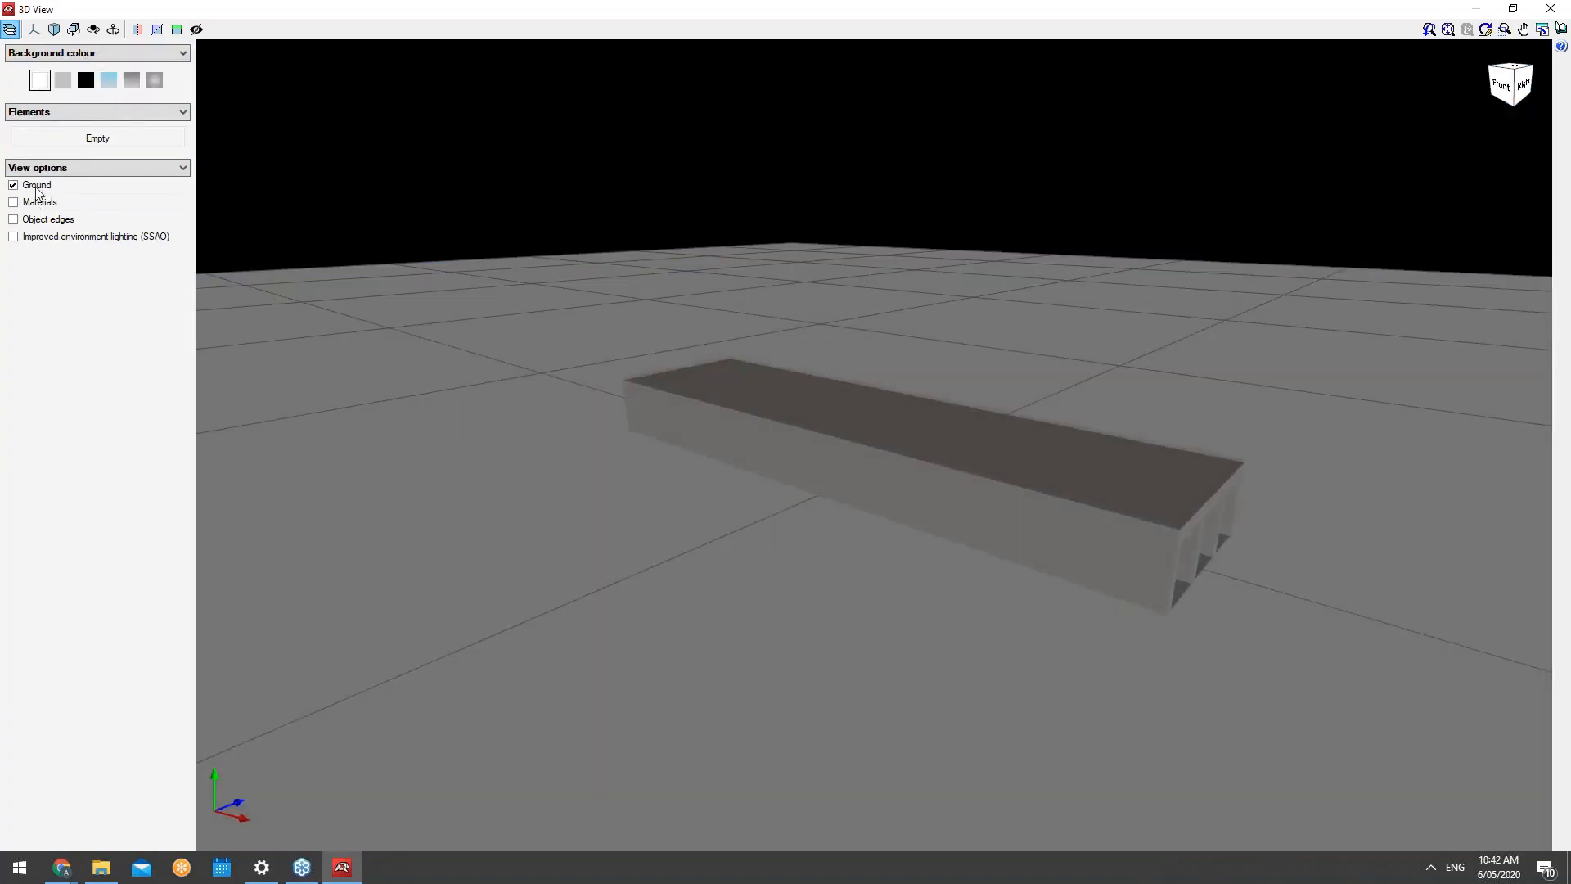
click(39, 184)
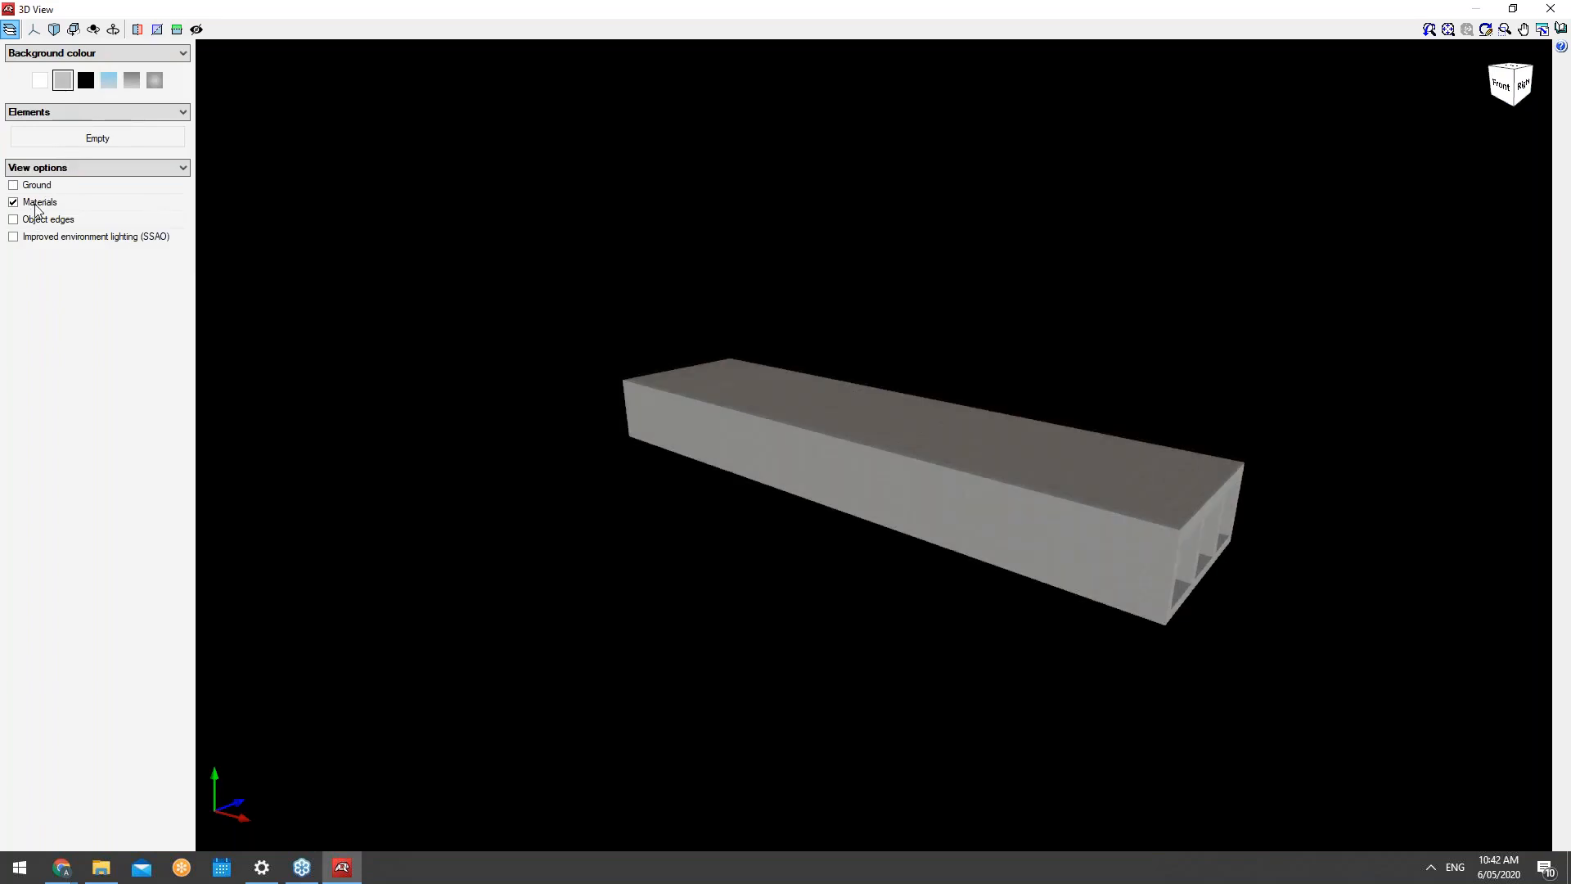
drag(641, 469, 414, 481)
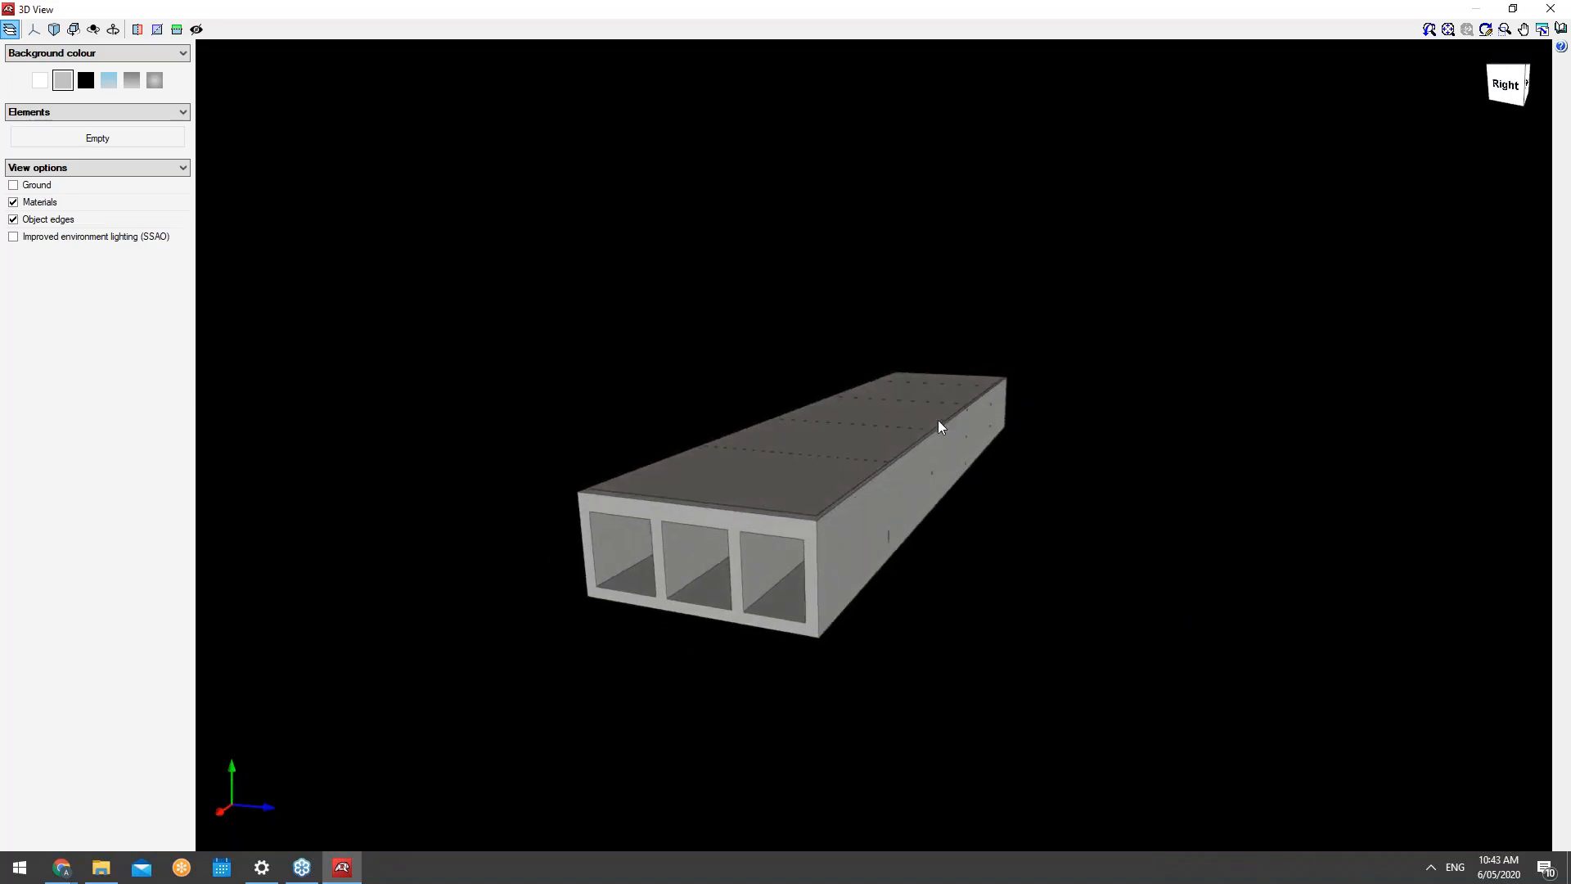
click(1563, 9)
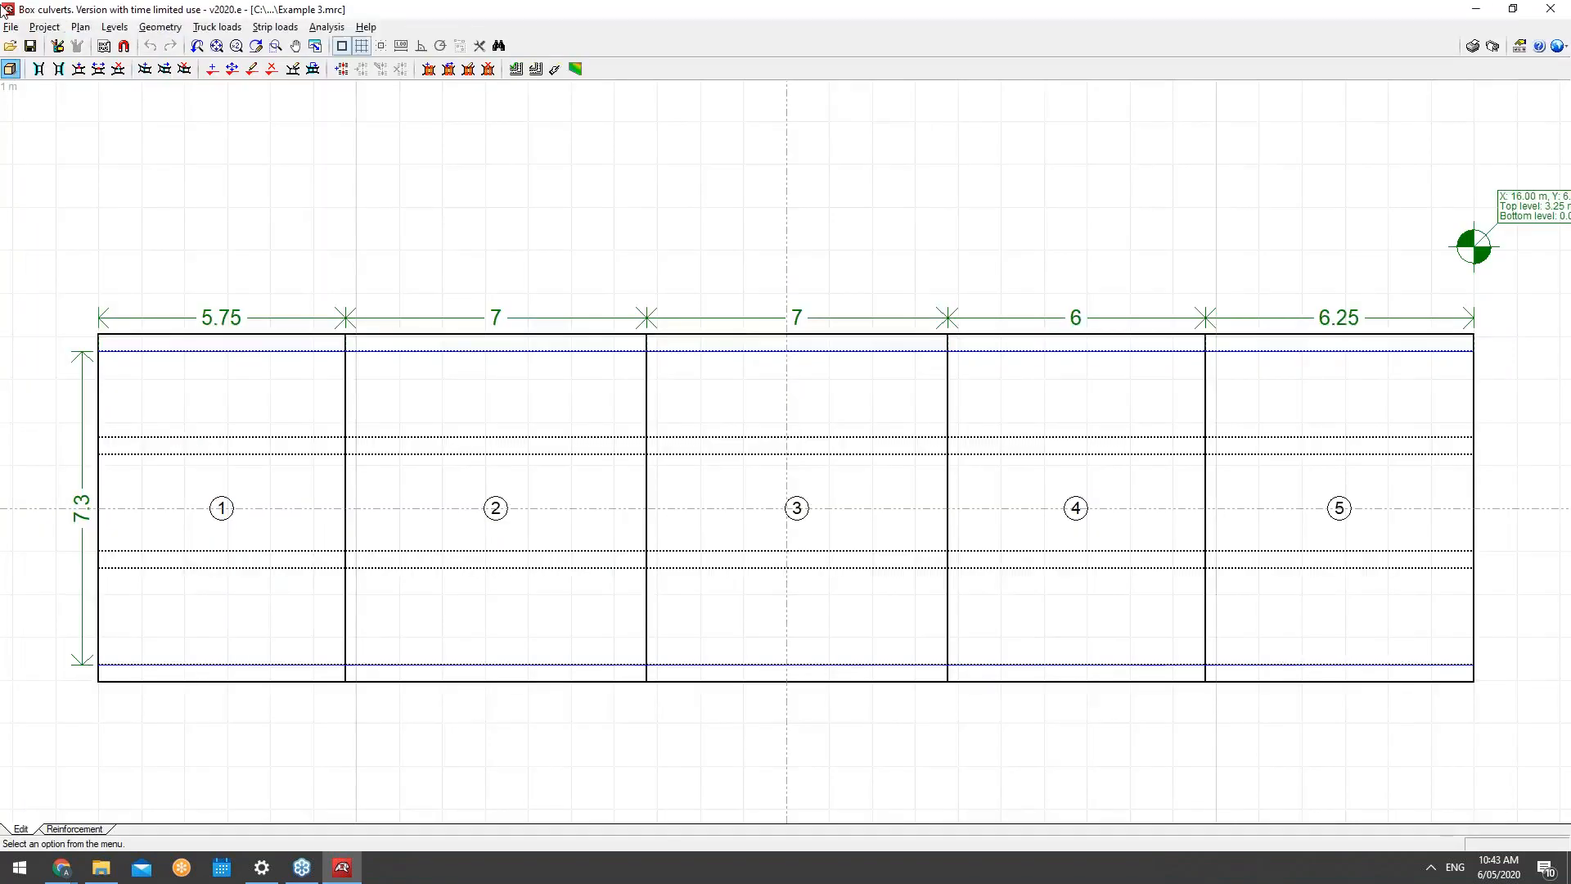
Step: Open the Example 4 project, the single module with a 0.1m x 0.1m 10T point load
click(12, 27)
click(41, 63)
click(670, 237)
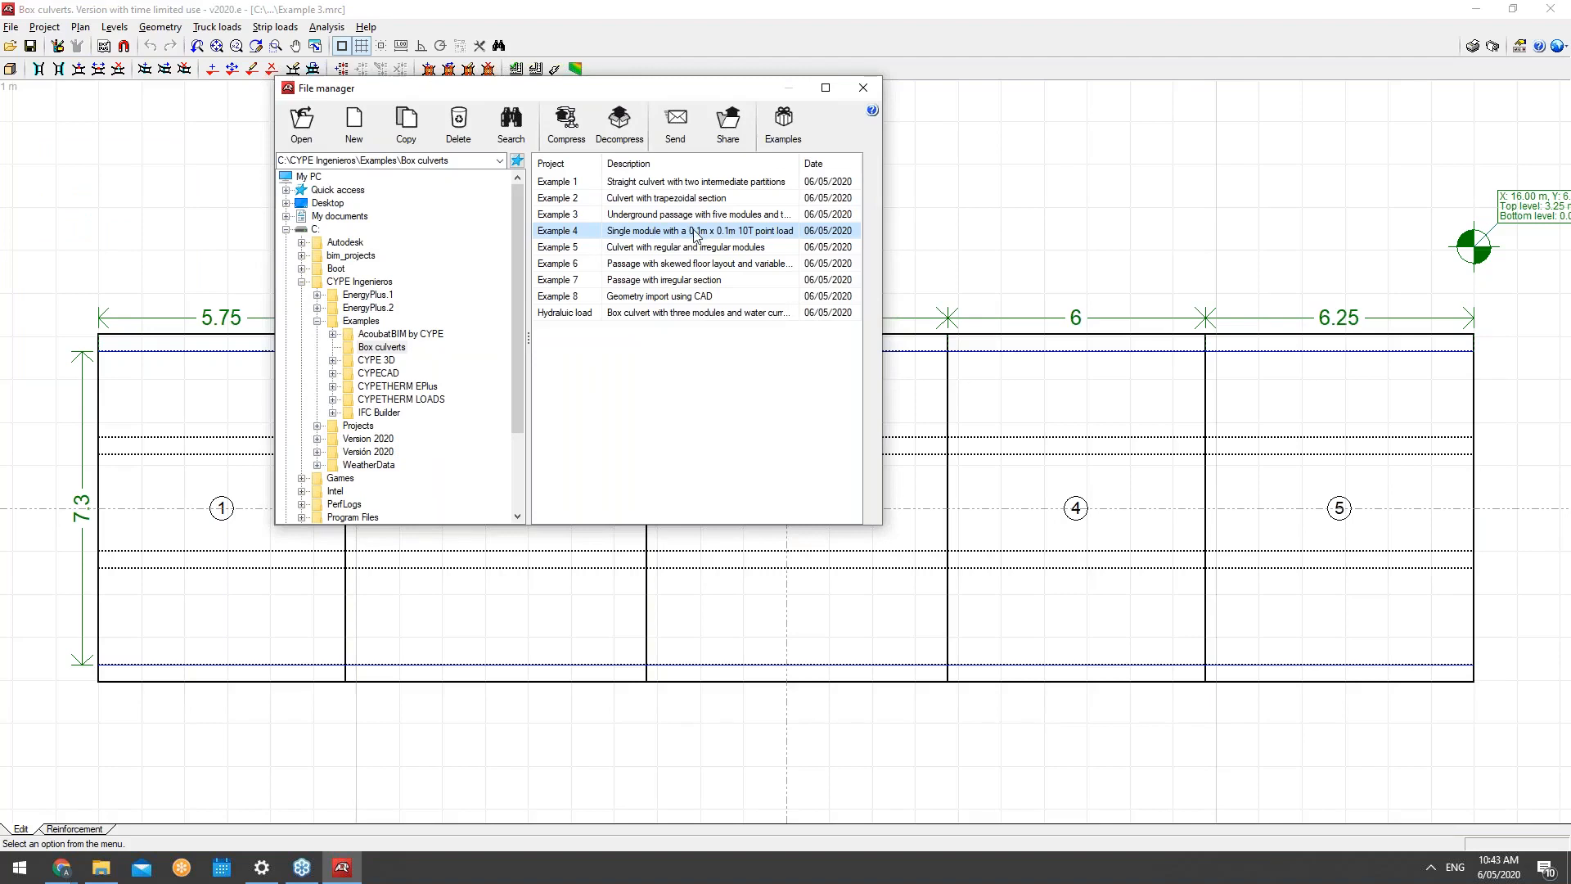
double_click(694, 232)
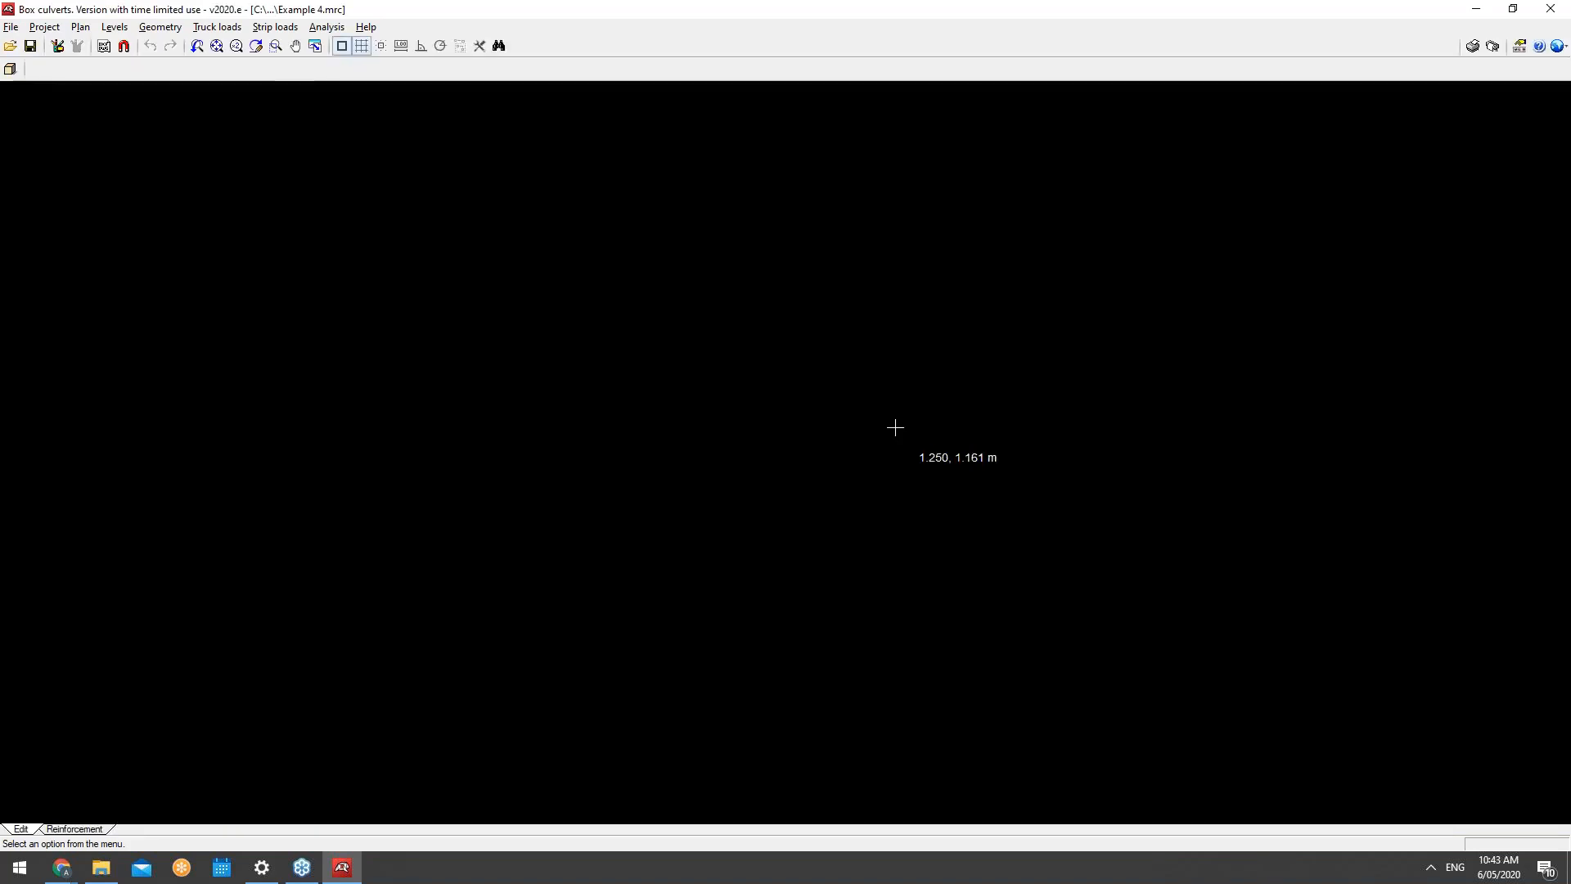
Step: View the 10T point load settings of truck load P-1, and accept the truck load editing
scroll(873, 426, down, 1)
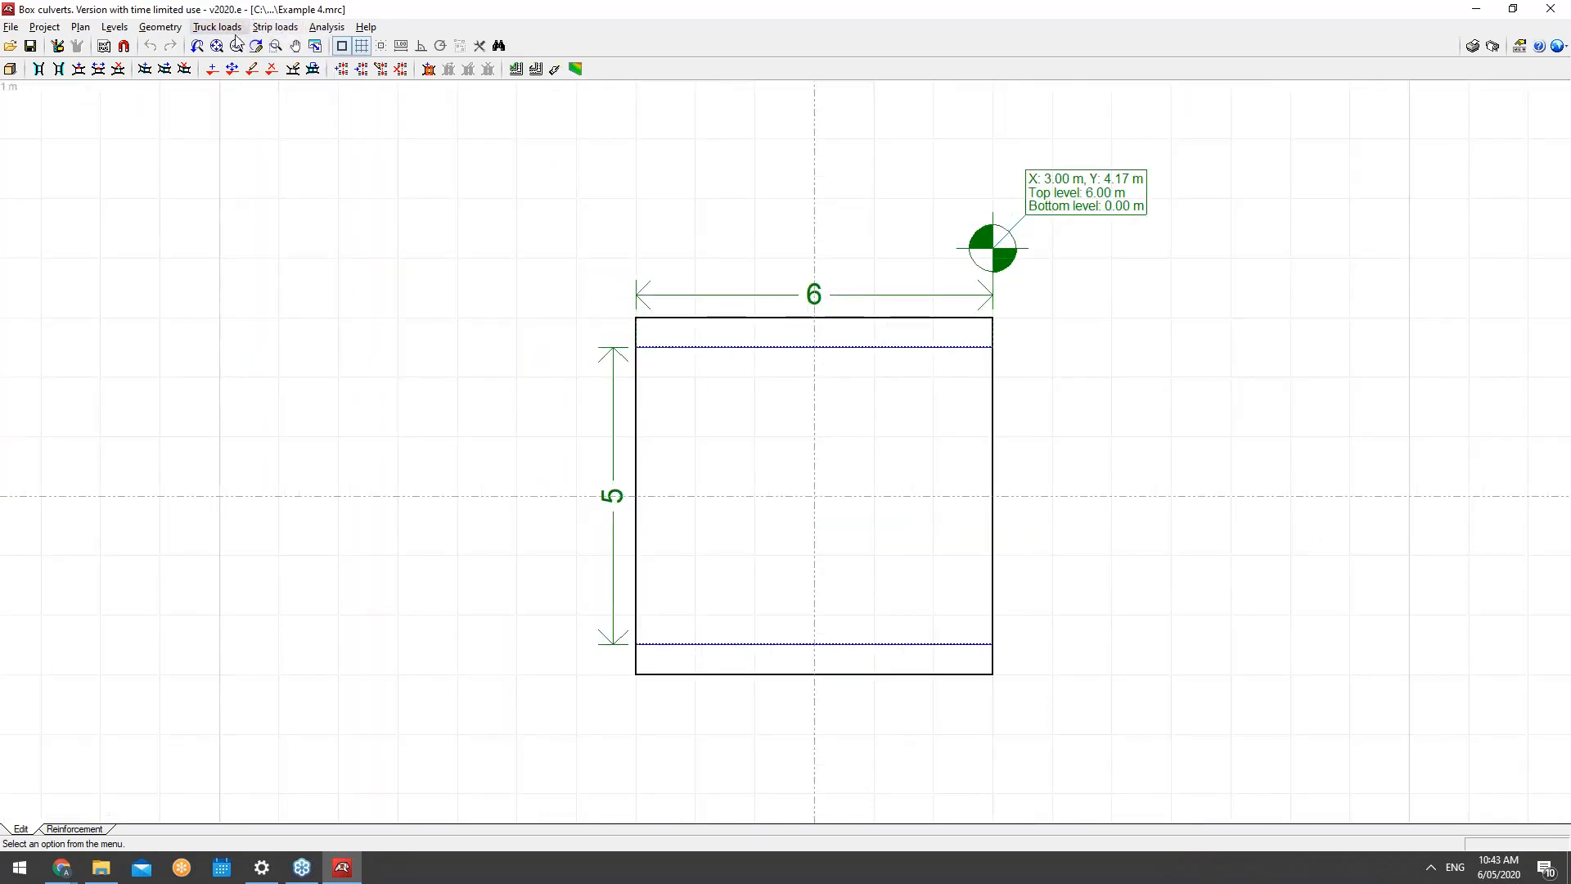
click(234, 85)
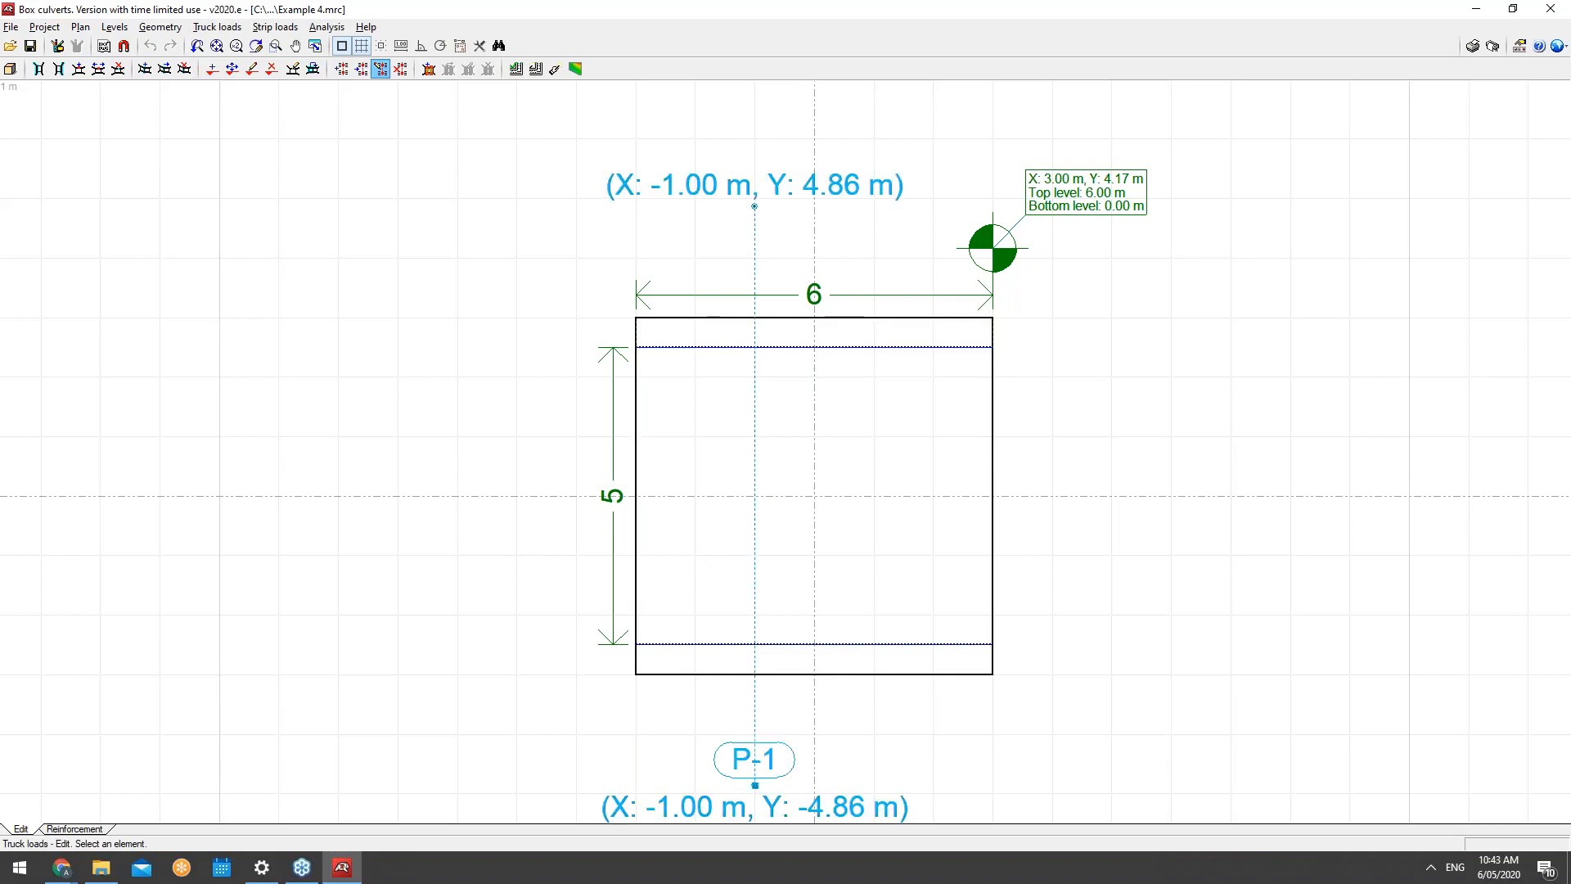
click(757, 788)
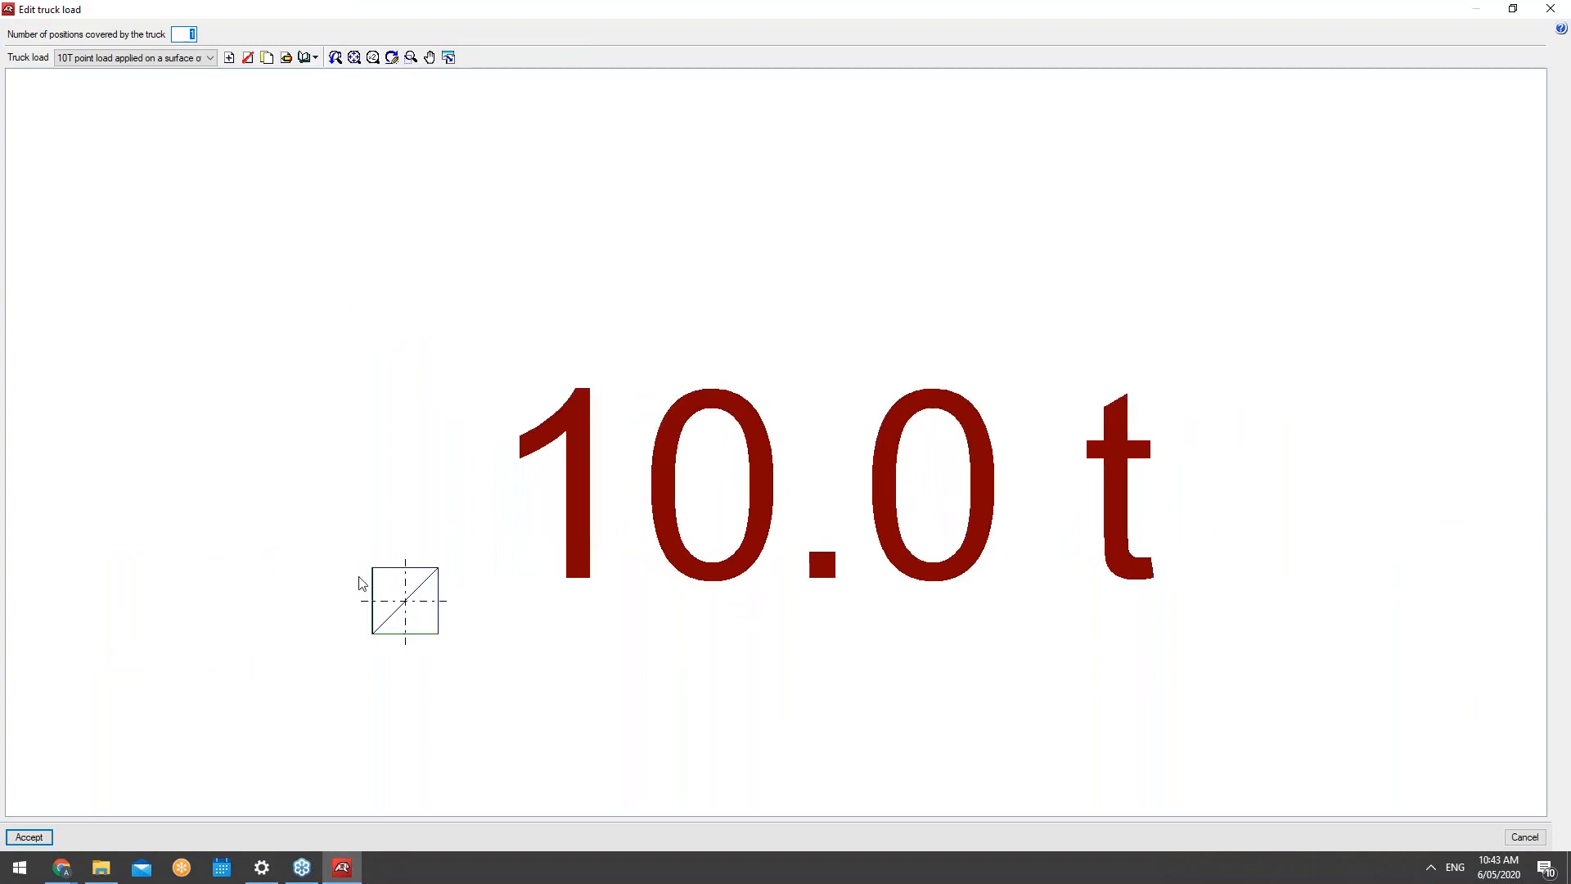
scroll(359, 592, down, 1)
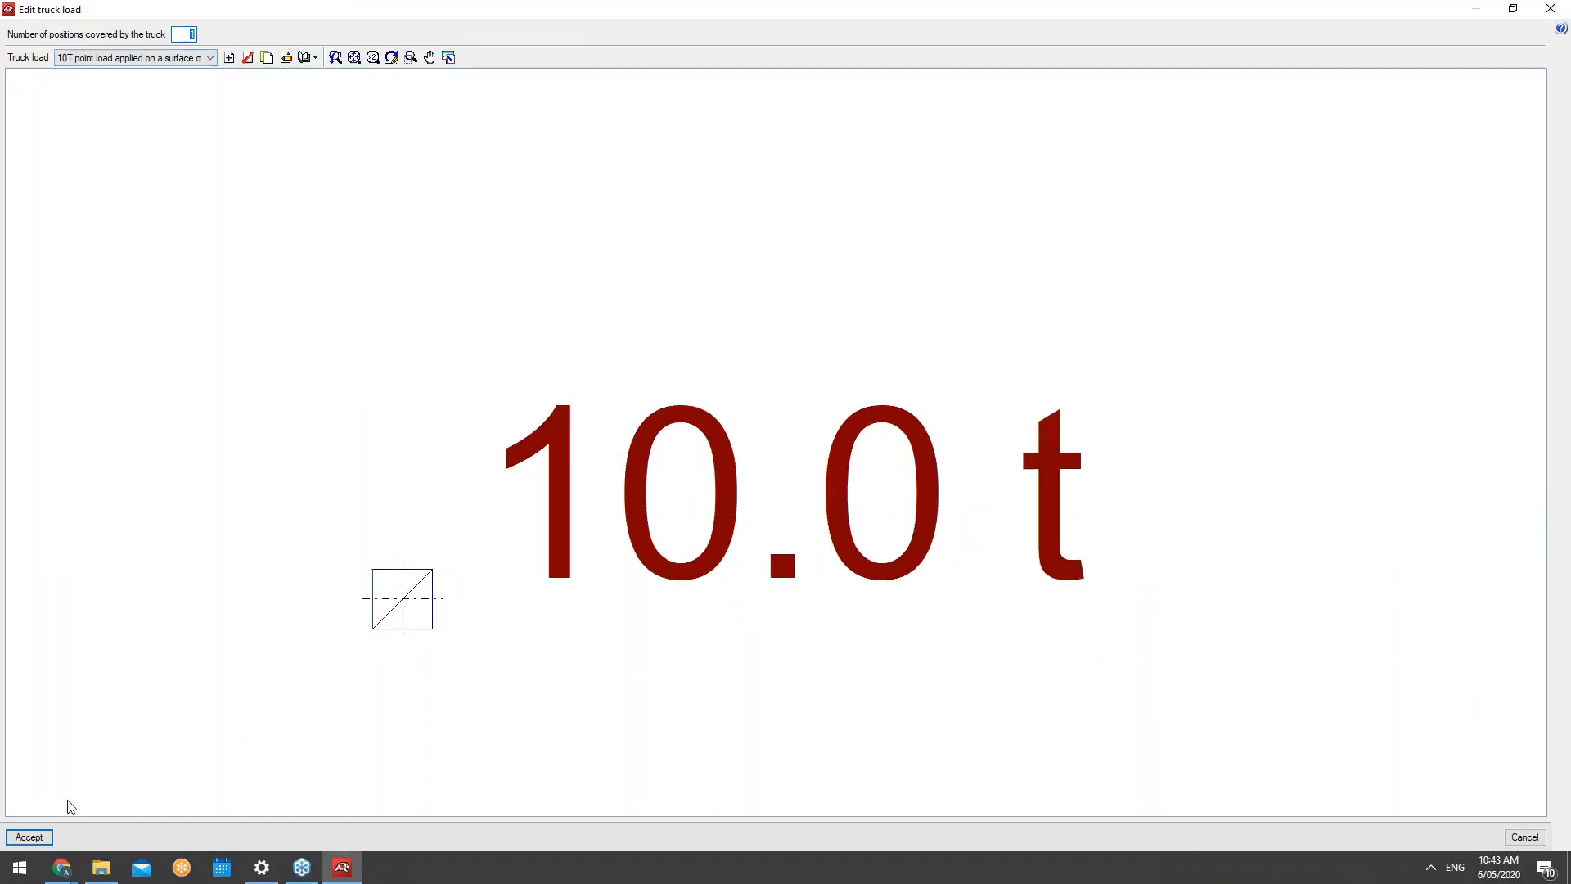
click(30, 836)
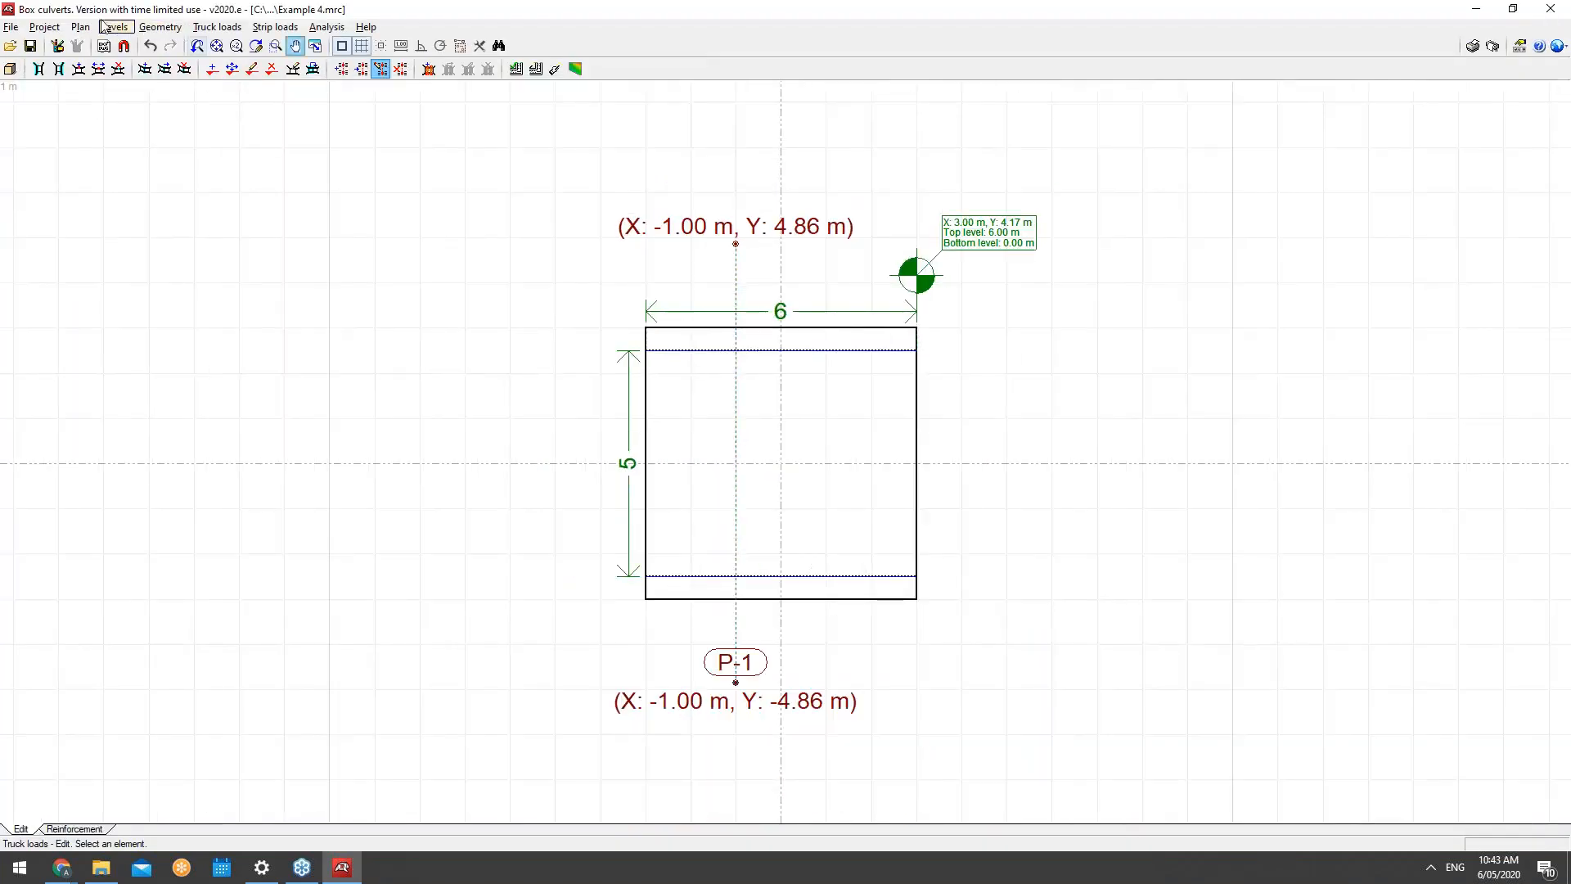
Step: View the single-module culvert in 3D from another angle, and close the 3D view
click(104, 153)
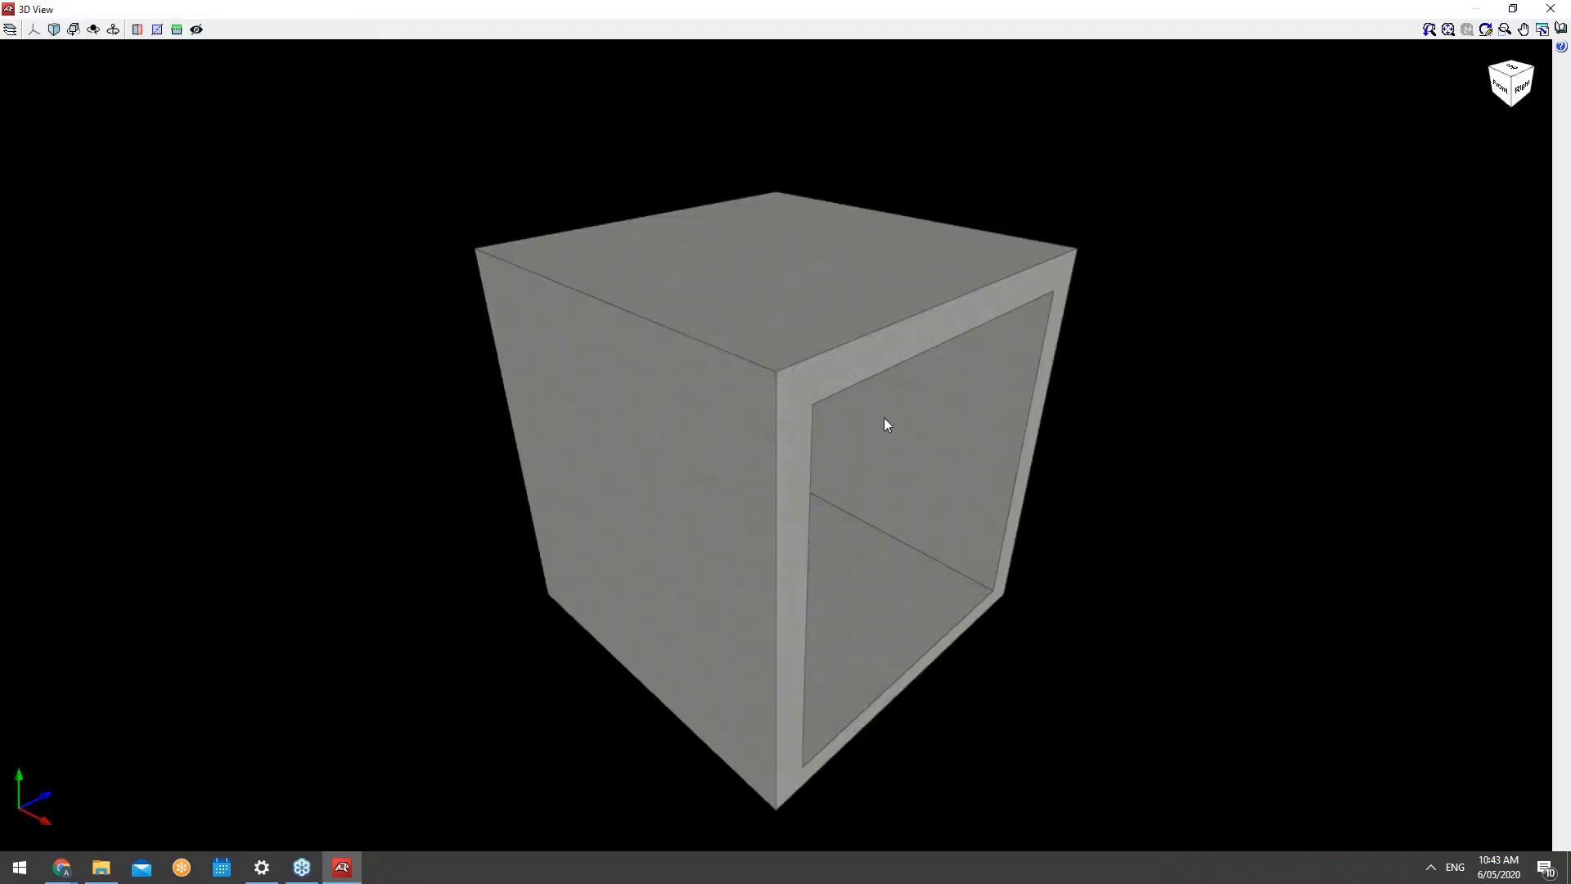
drag(884, 425, 867, 328)
click(1565, 7)
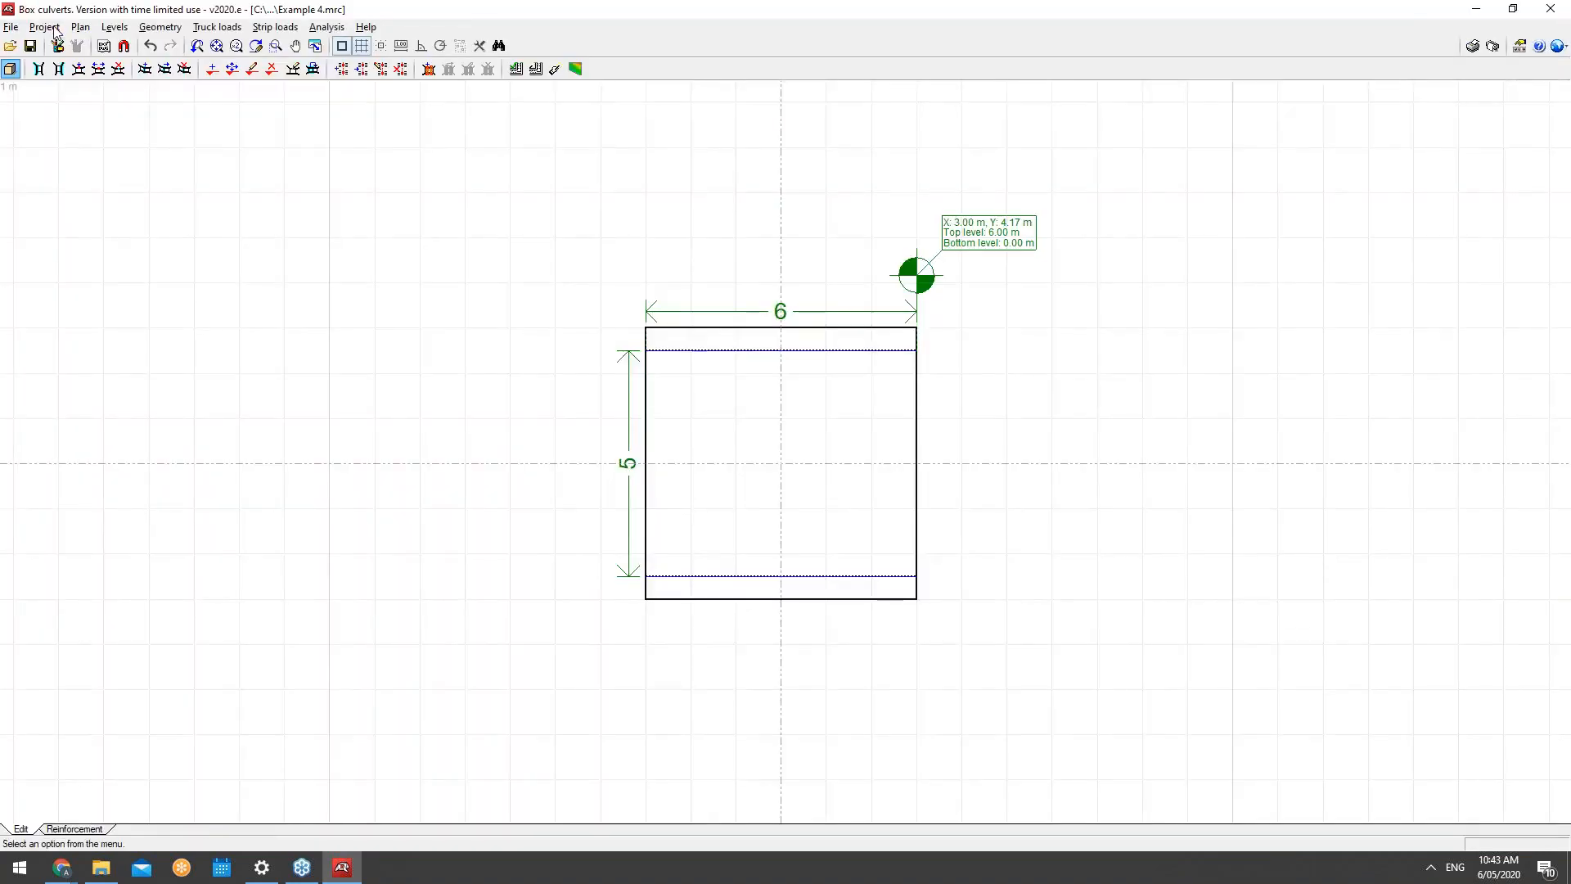
Step: Open the Example 5 project, the culvert with regular and irregular modules
click(15, 27)
click(46, 69)
double_click(668, 245)
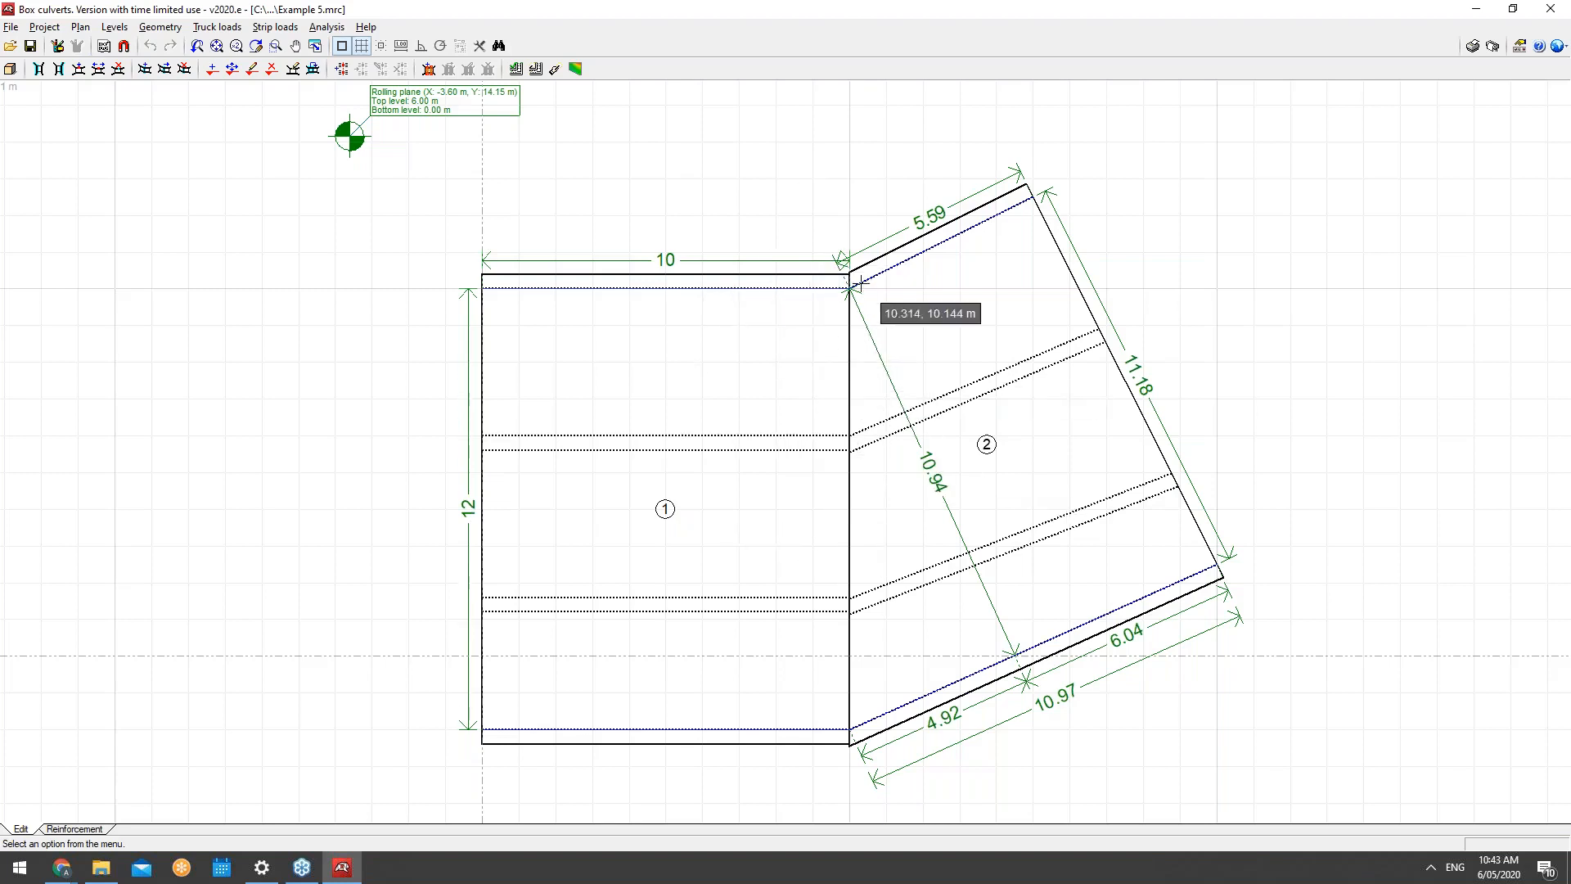
Step: Display the two-module culvert with its angled second module in 3D
drag(867, 578, 746, 219)
click(80, 27)
click(82, 151)
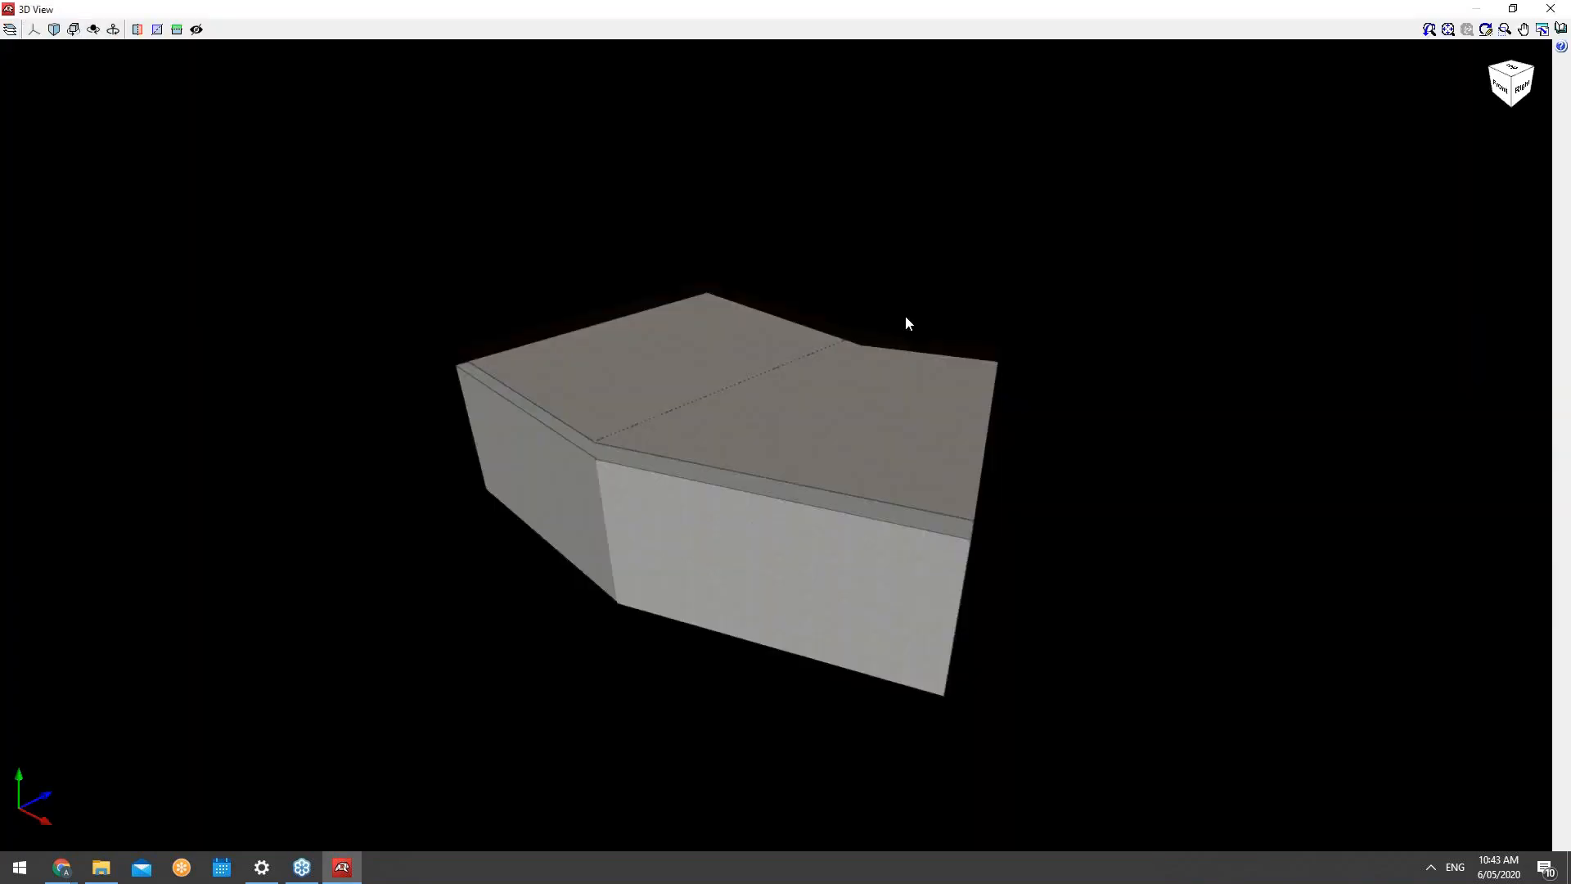
Step: Finish viewing the two-module culvert in 3D, and open the Example 6 project, the passage with skewed floor layout
middle_drag(873, 486, 884, 434)
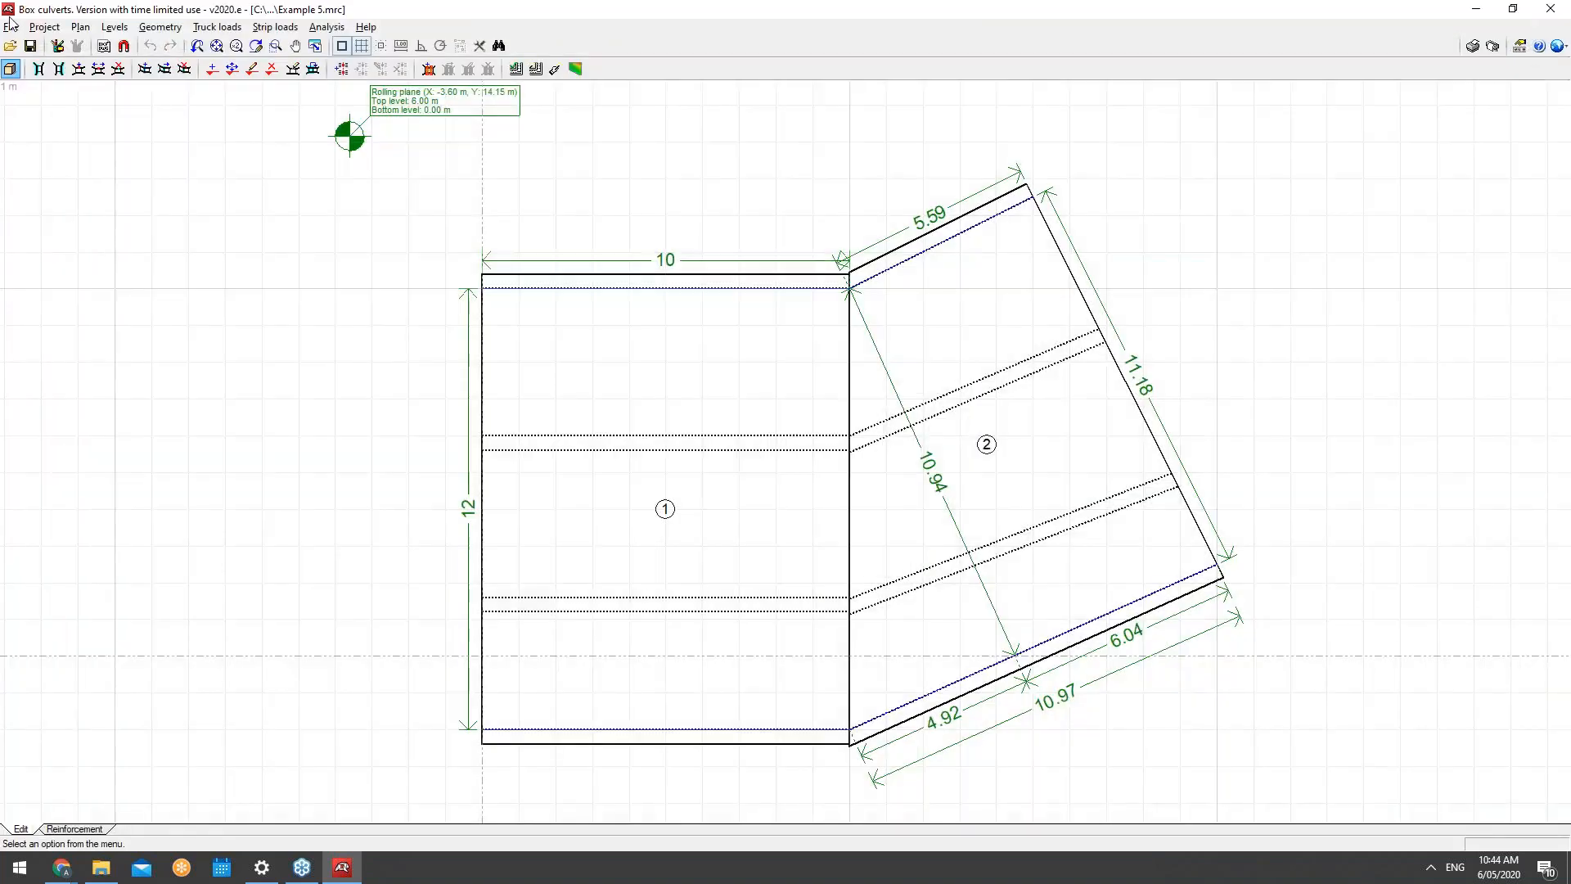
click(11, 26)
click(53, 67)
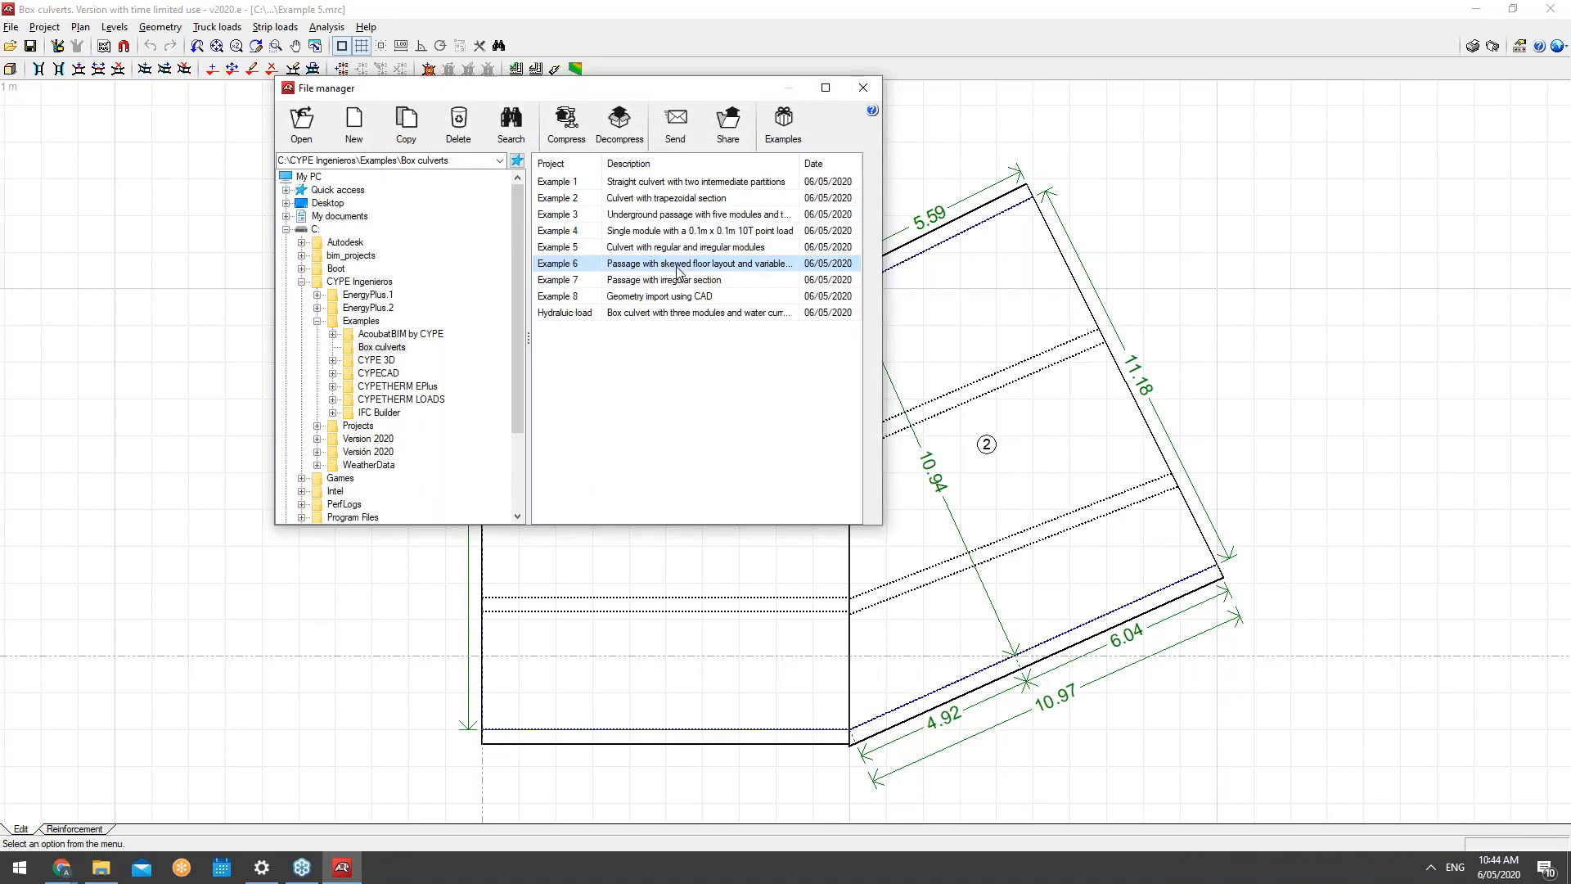
double_click(680, 270)
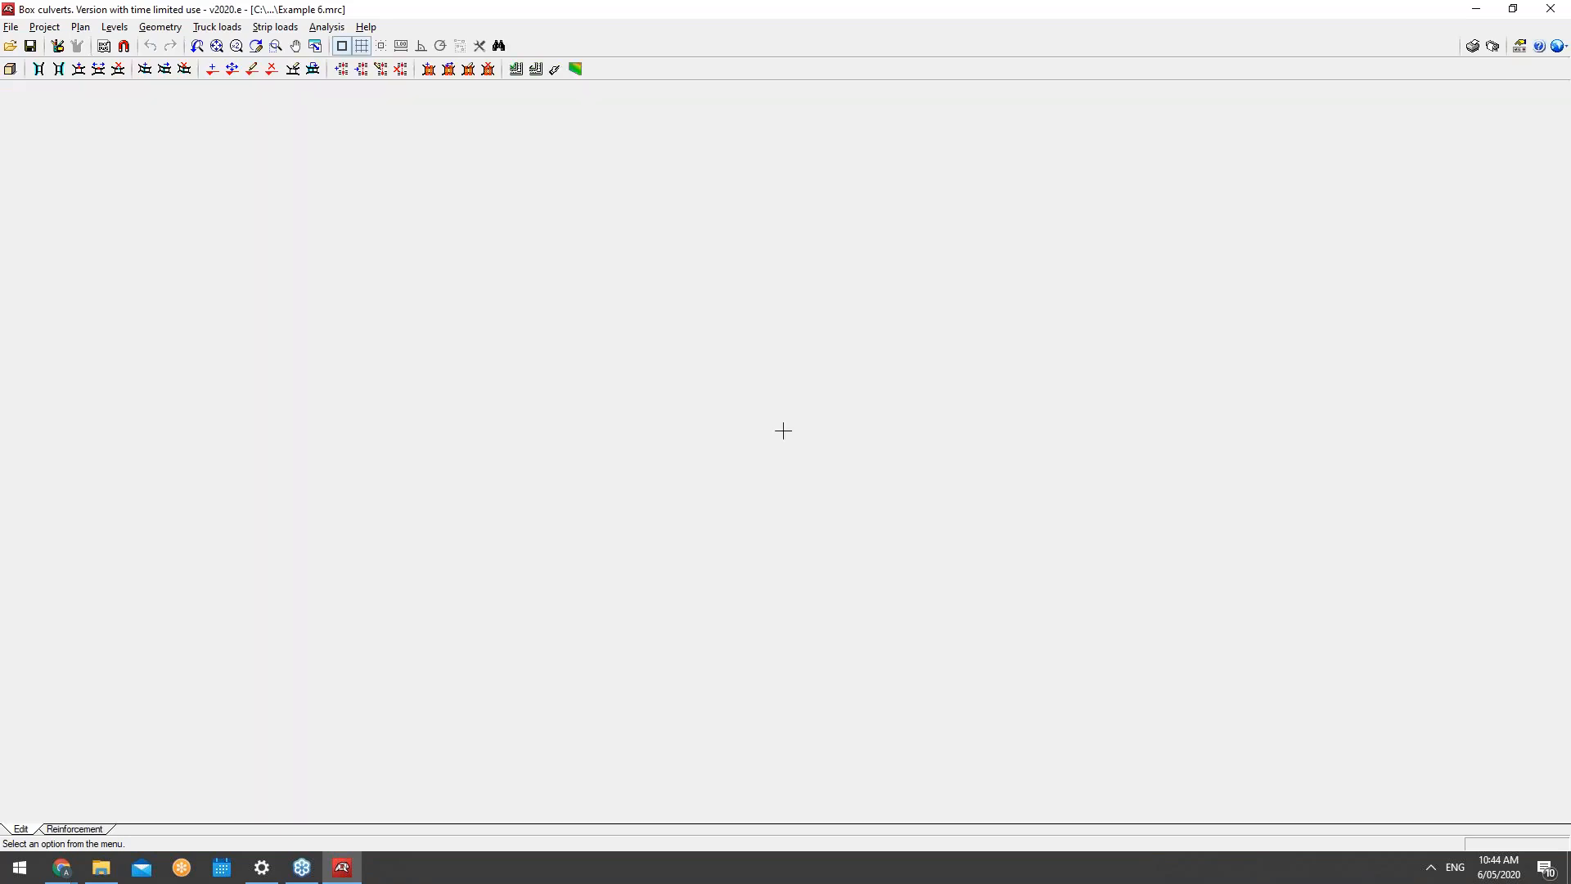
scroll(783, 431, down, 1)
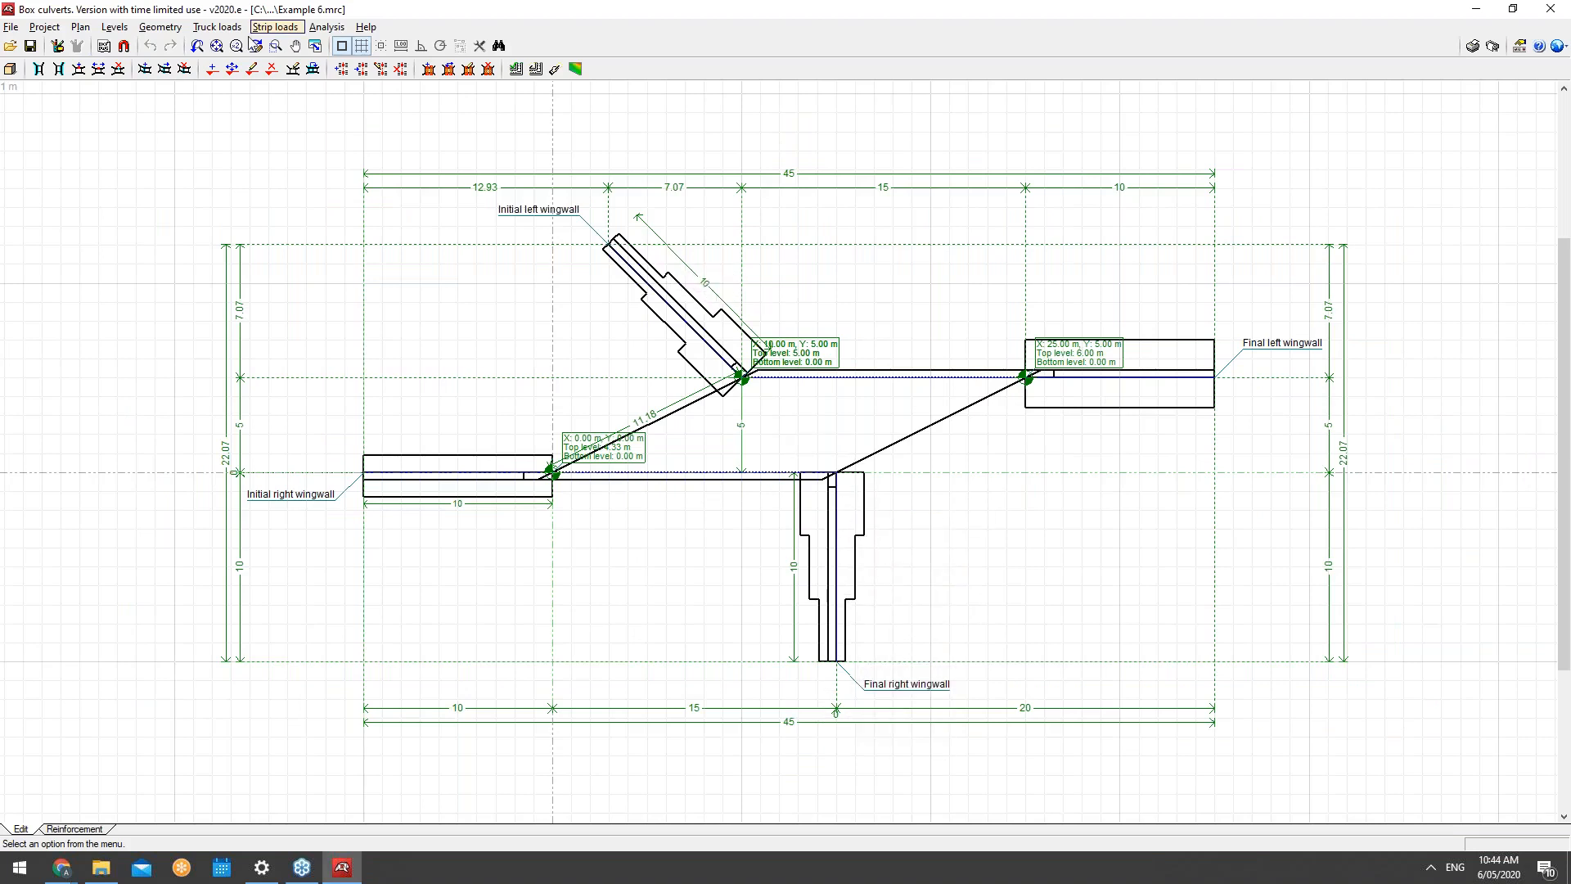
Step: Display the skewed passage with its four wingwalls in 3D and view it from above
click(41, 30)
click(81, 152)
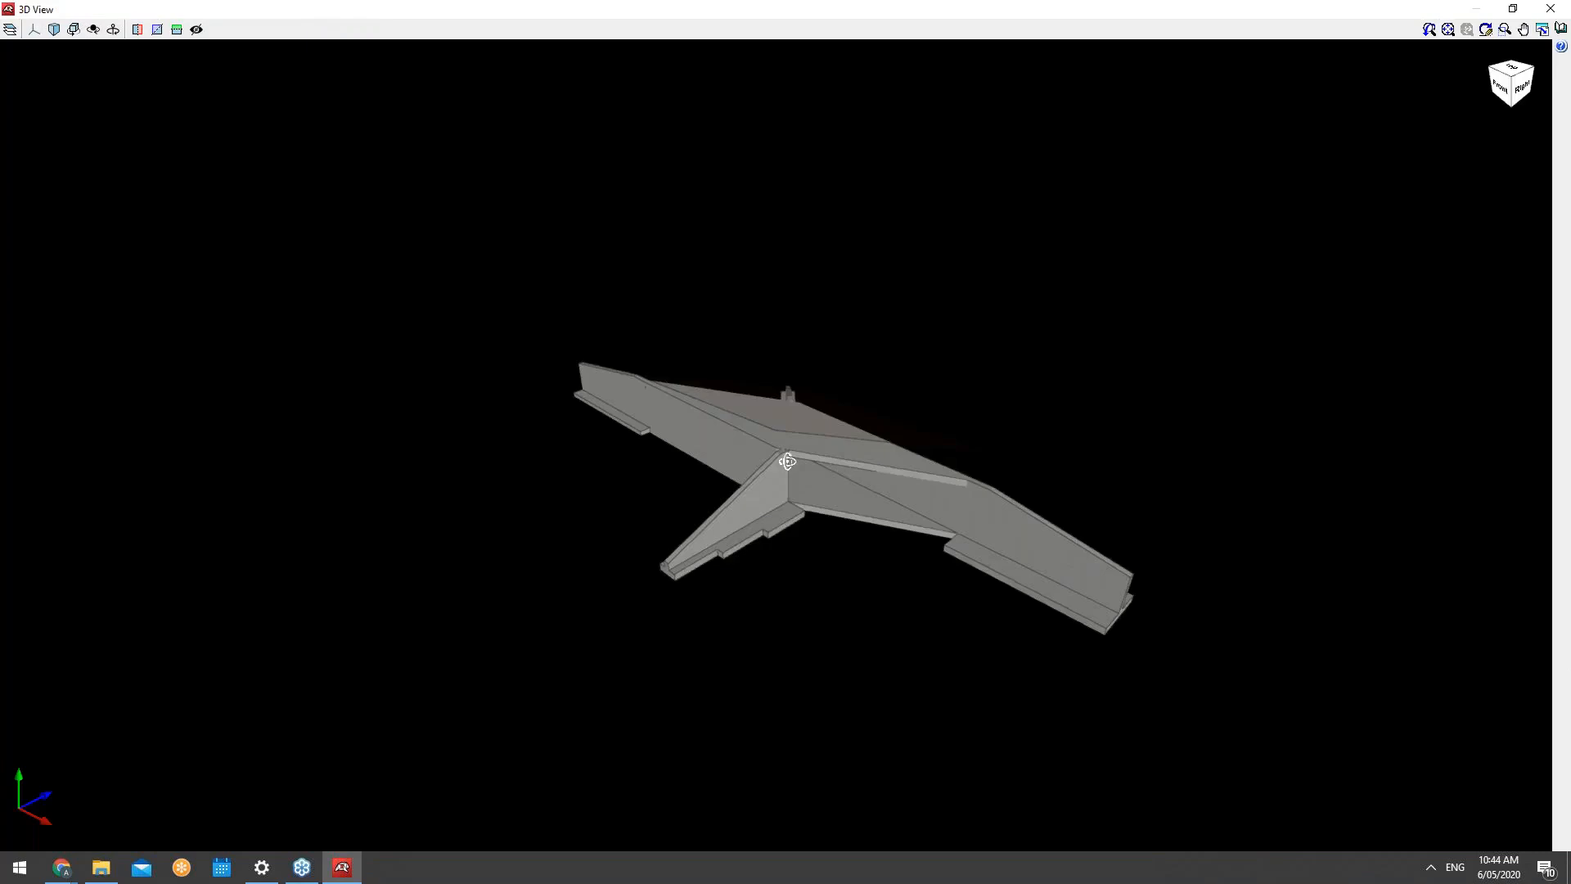
drag(780, 454, 655, 448)
scroll(810, 491, up, 2)
shift+middle_drag(812, 496, 842, 535)
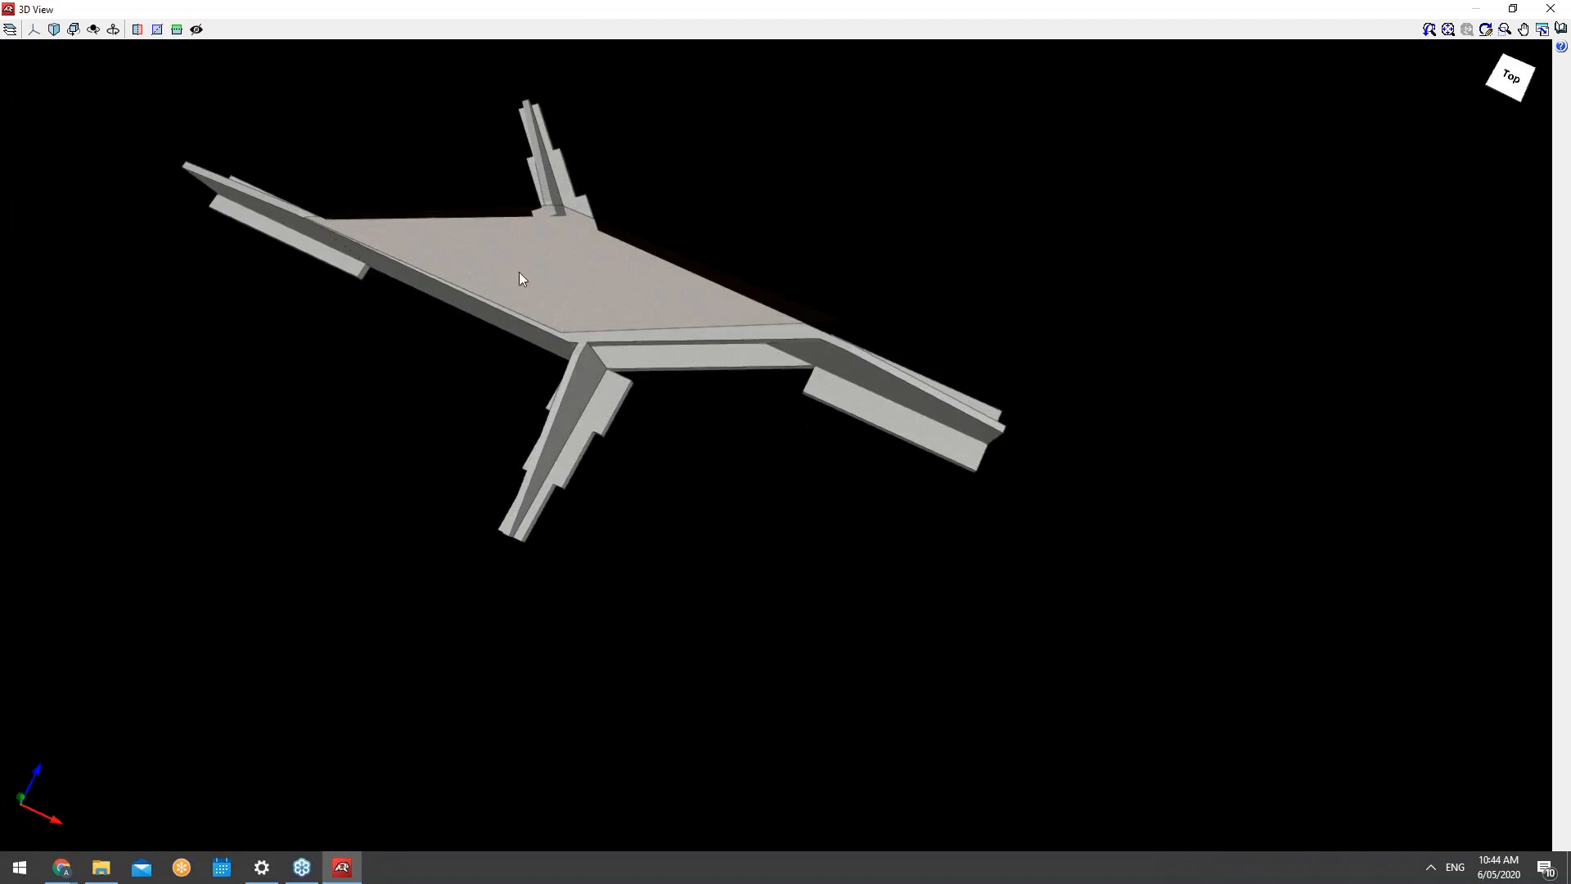
Step: Close the 3D view and open the Example 7 project, the passage with irregular section
click(1558, 10)
click(11, 26)
click(32, 50)
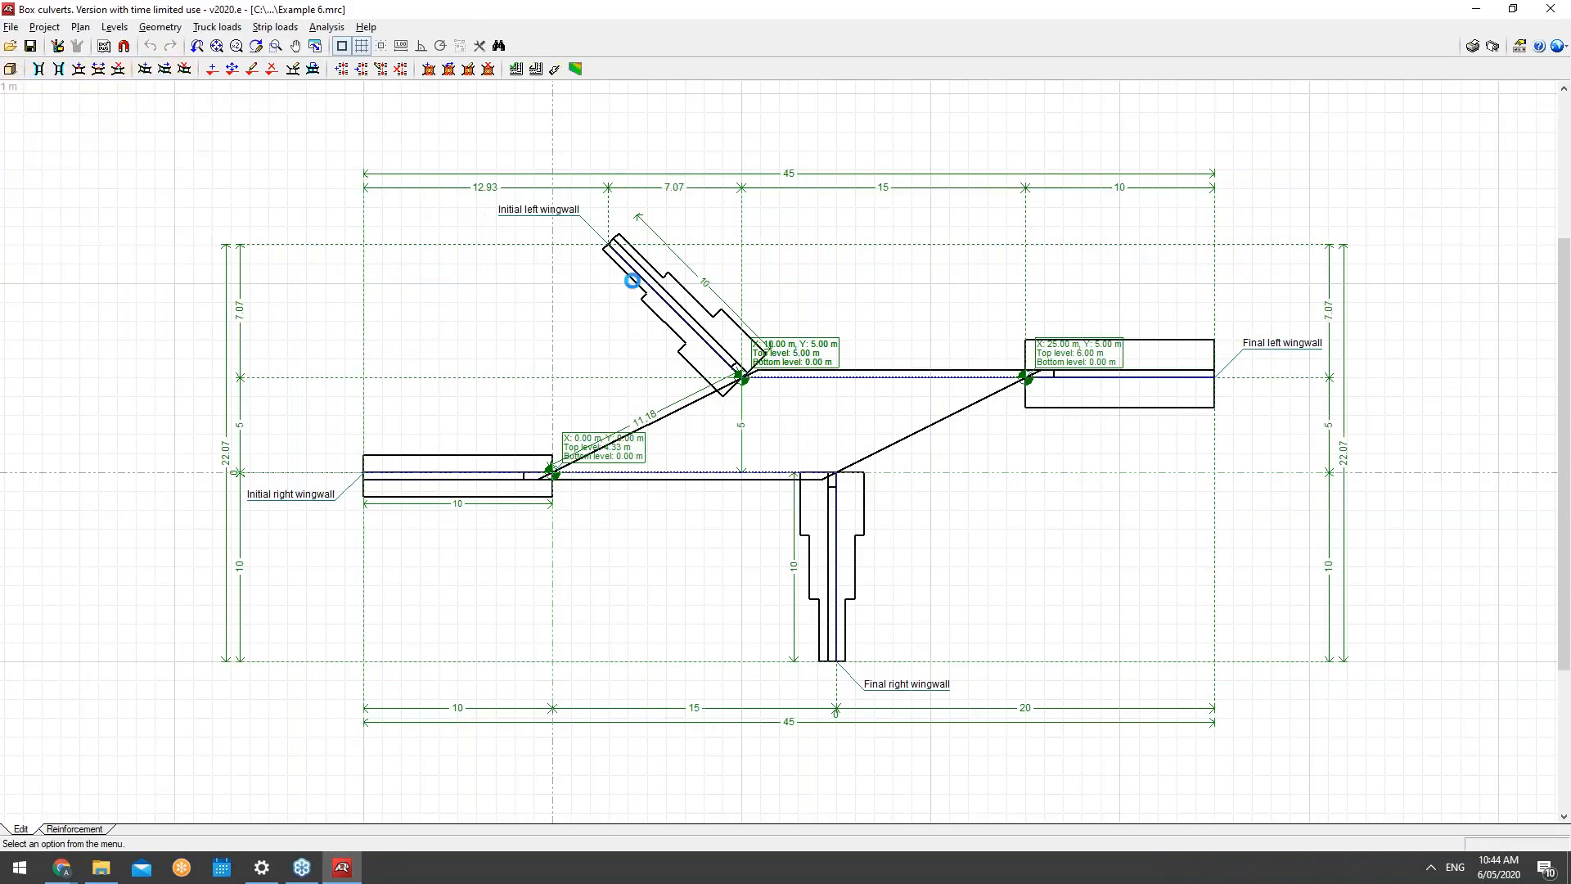
double_click(669, 285)
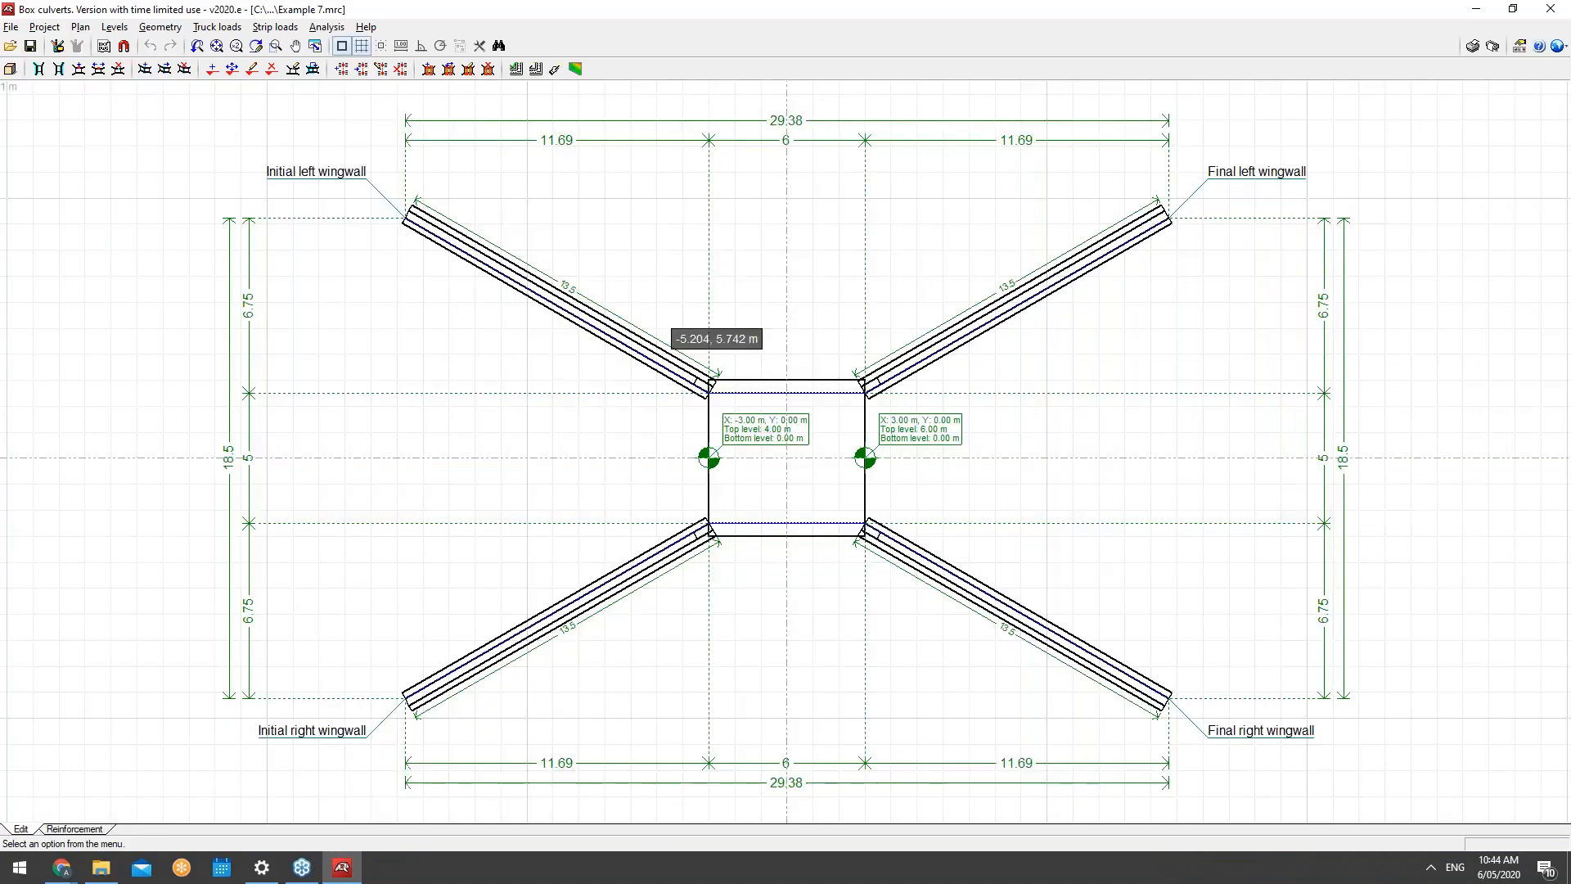
Step: Display the irregular-section passage in 3D and view its sloping top and wingwalls from several angles
click(91, 28)
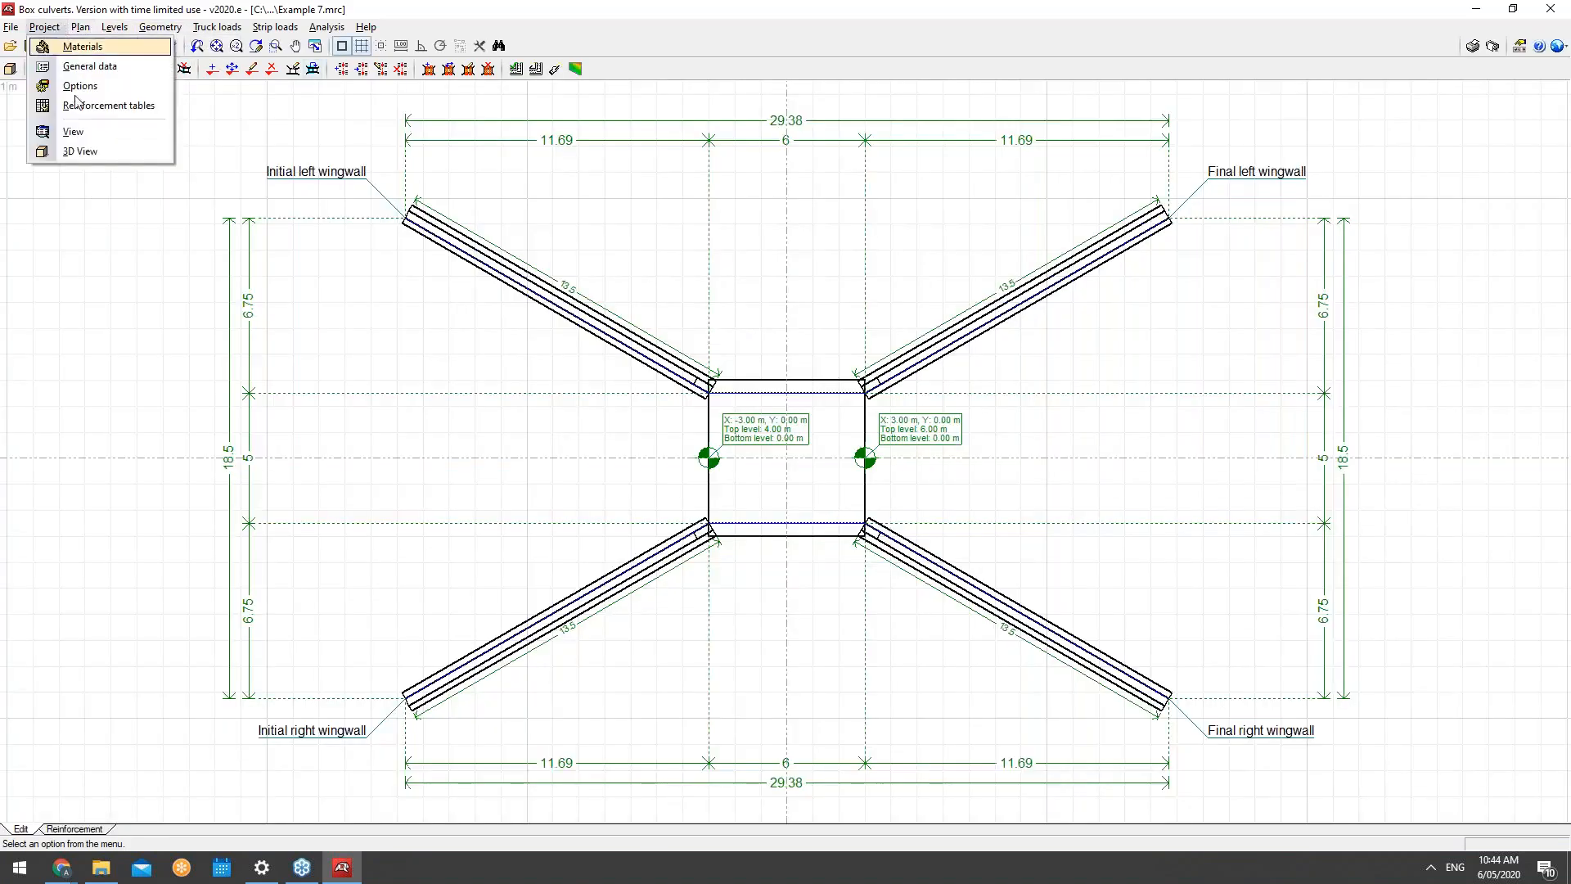
click(131, 162)
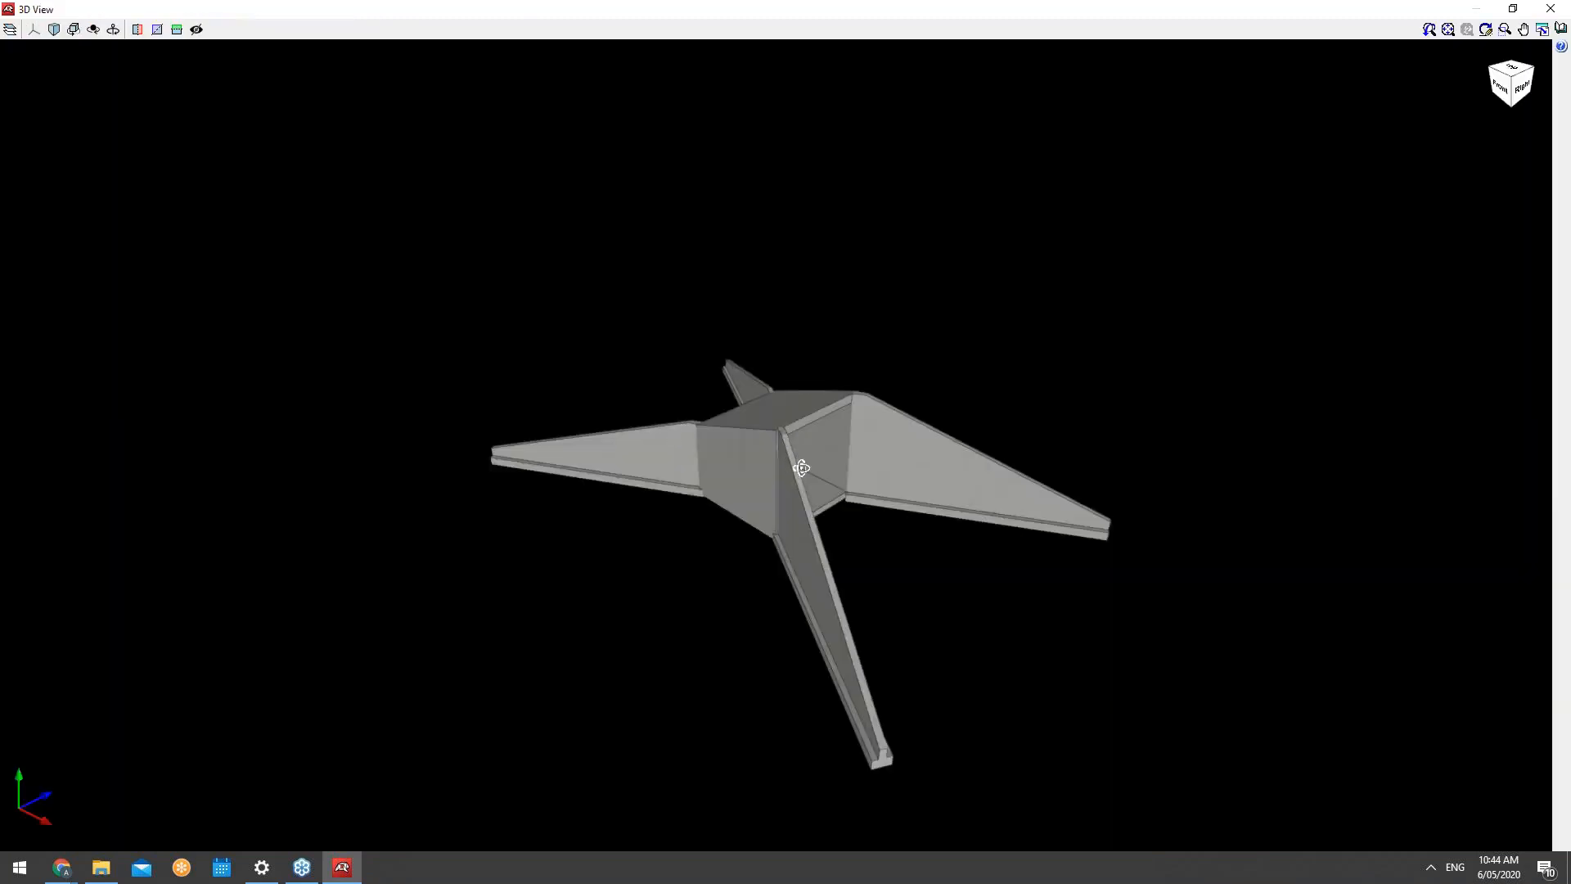
mouse_move(799, 467)
mouse_down()
mouse_move(768, 480)
mouse_move(494, 455)
mouse_move(719, 406)
mouse_move(800, 414)
mouse_move(853, 458)
mouse_move(840, 437)
mouse_move(972, 424)
mouse_move(852, 435)
mouse_move(905, 477)
mouse_up()
drag(810, 442, 1033, 427)
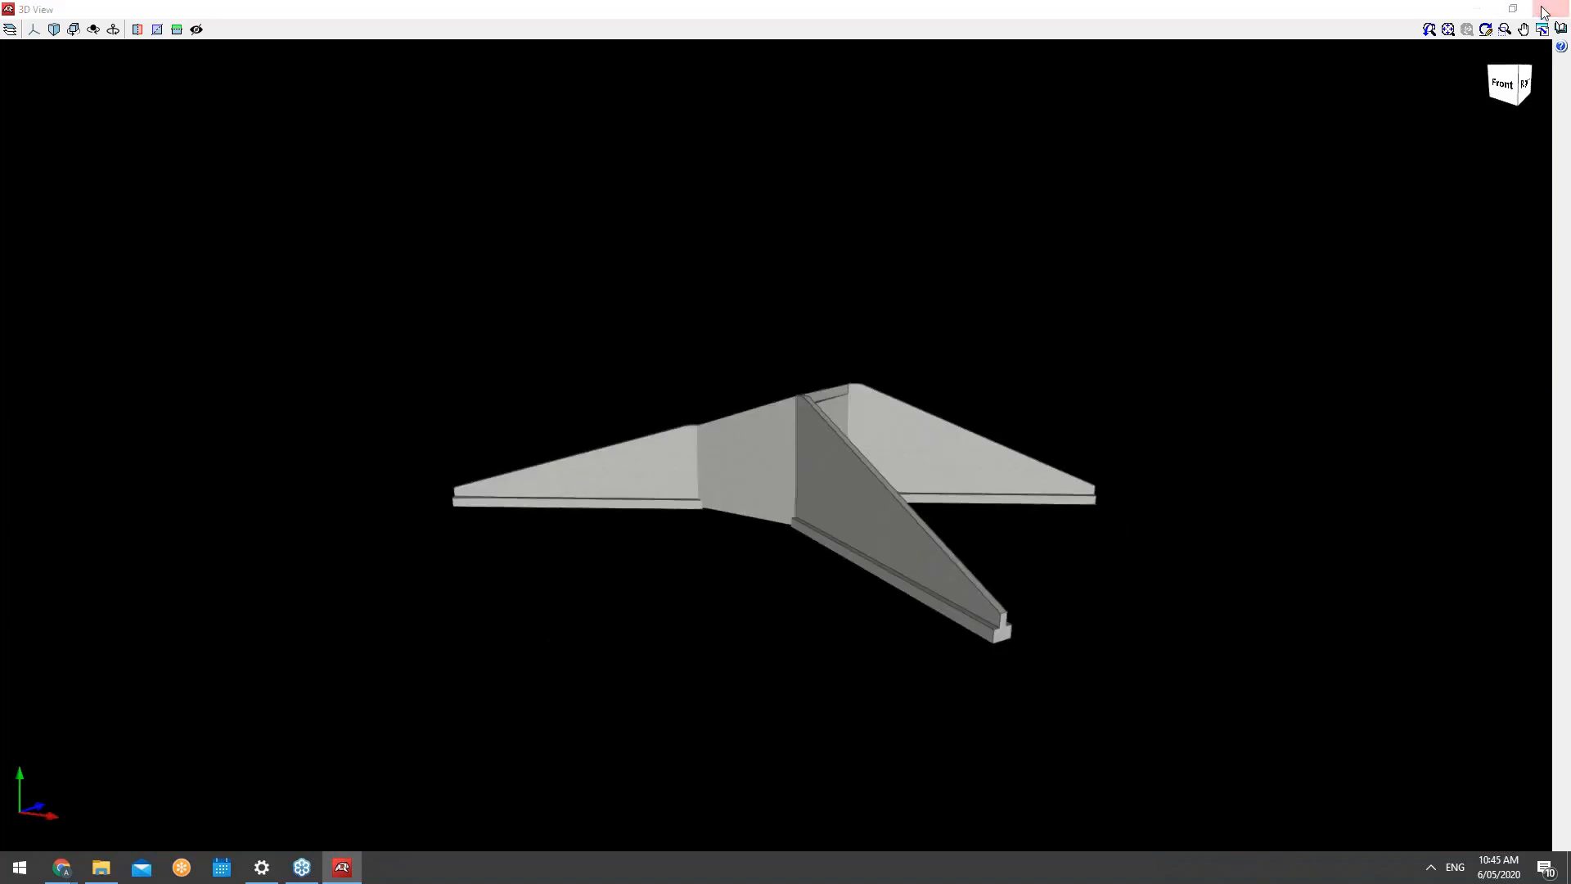
Step: Close the 3D view and open the Example 8 project, the geometry import using CAD
click(1546, 9)
click(11, 27)
click(52, 69)
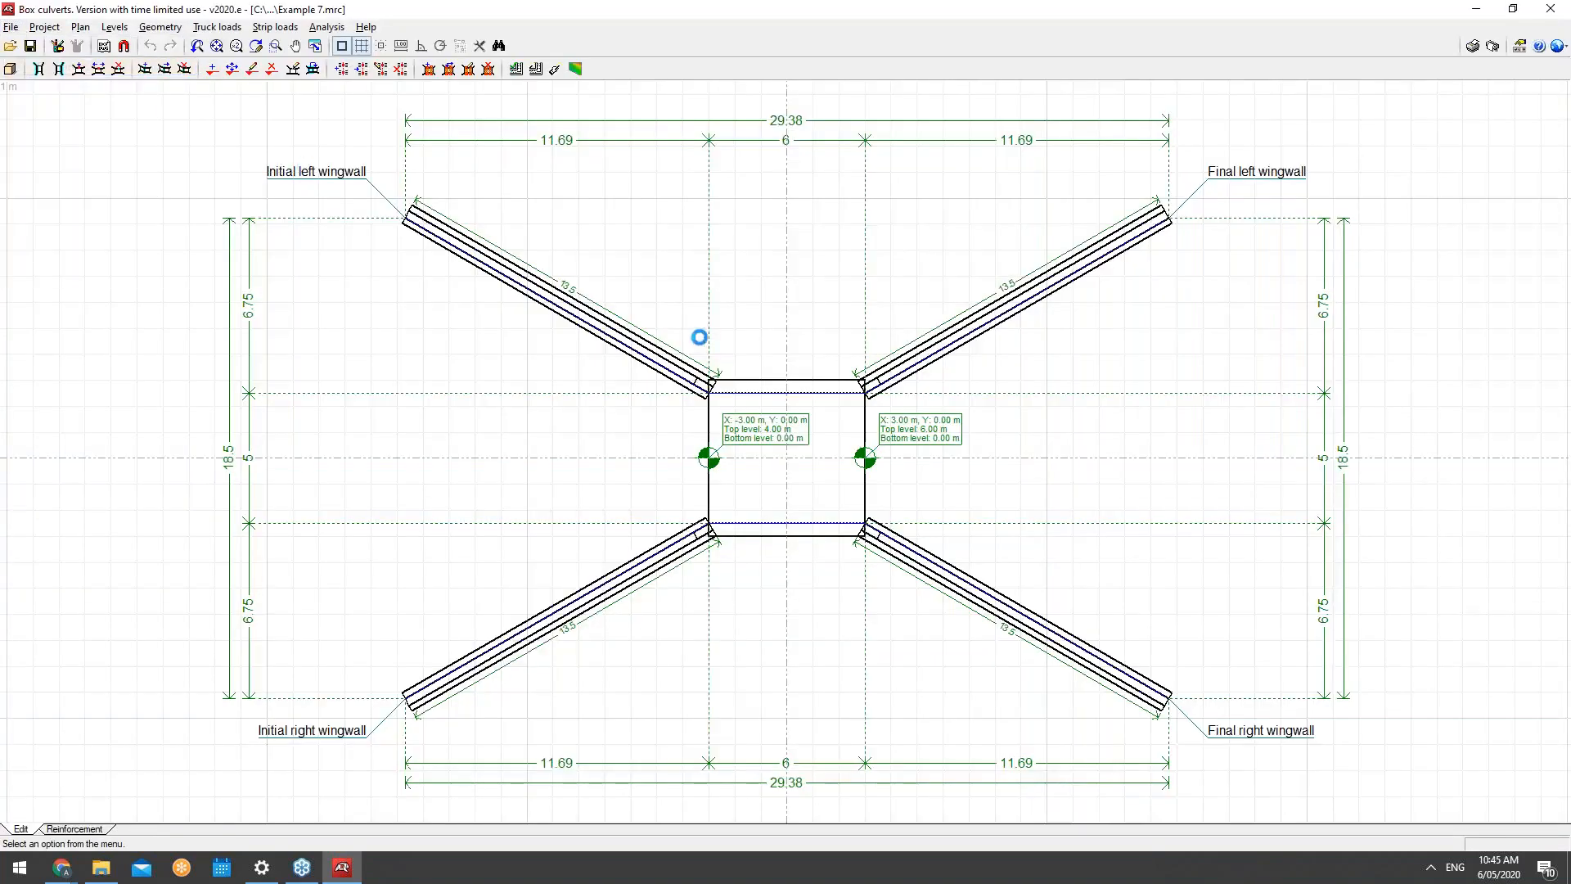
double_click(646, 297)
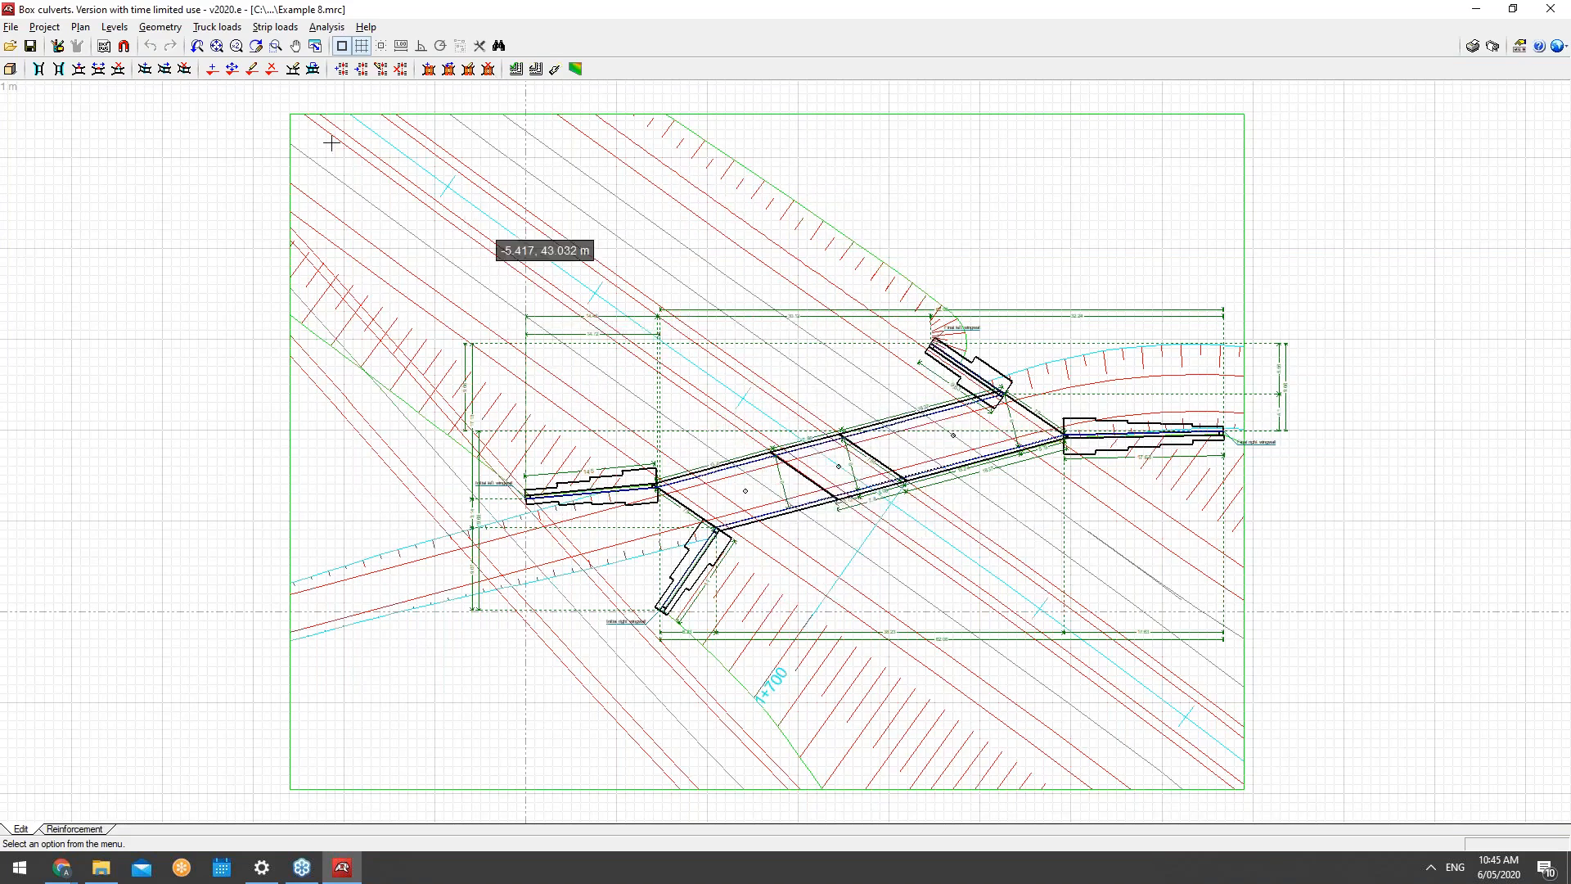
Step: Open the transformation of the Culvert.dwg template and mark the drawing origin at the template's lower-left corner
click(103, 46)
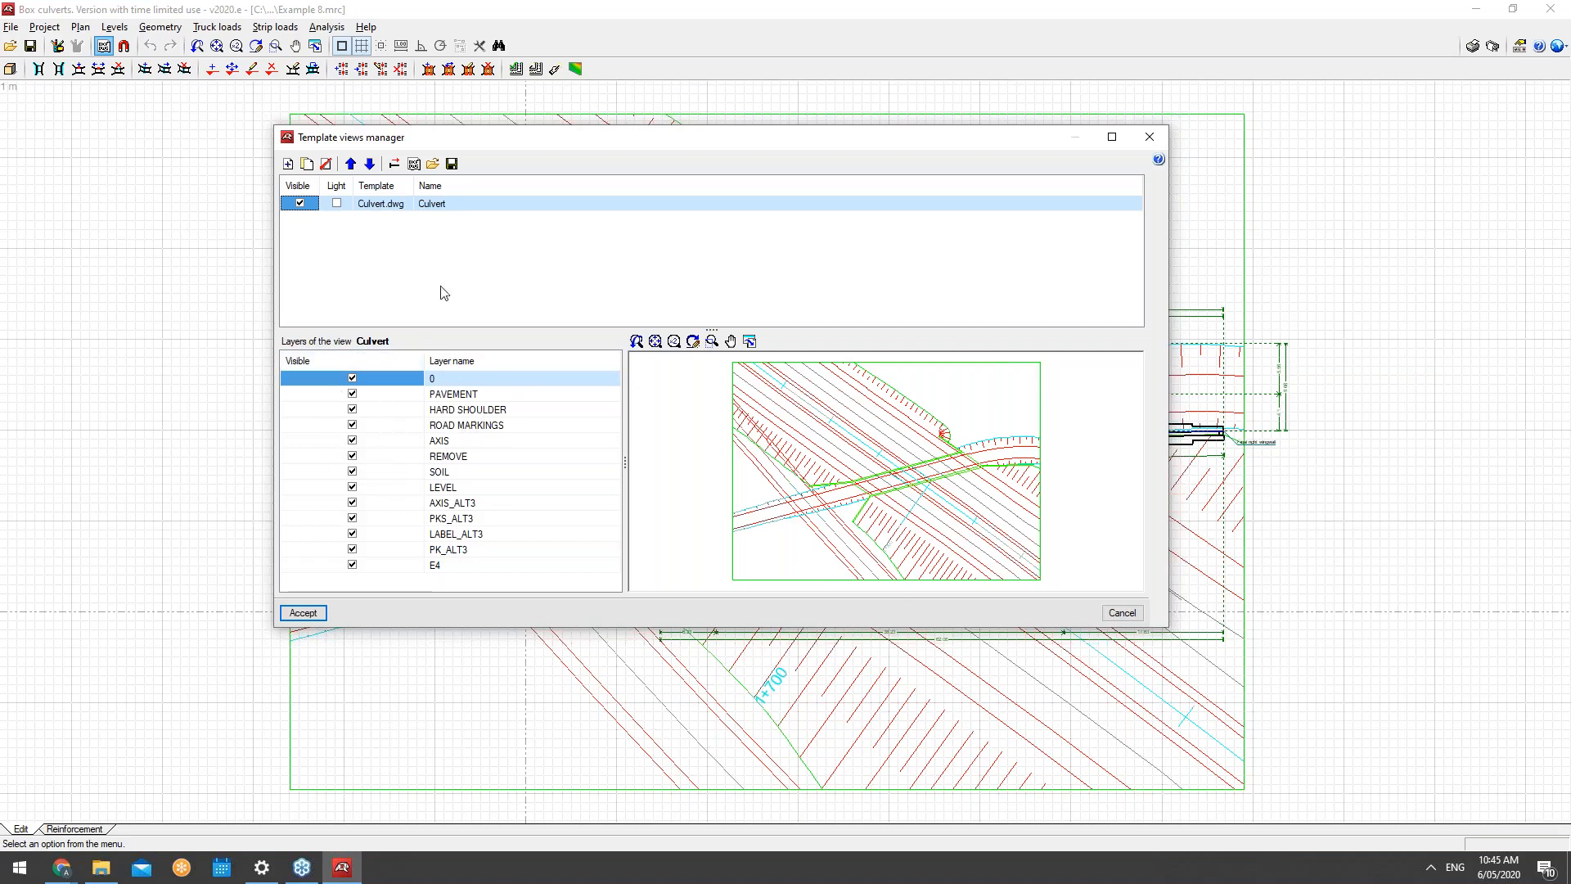
click(409, 167)
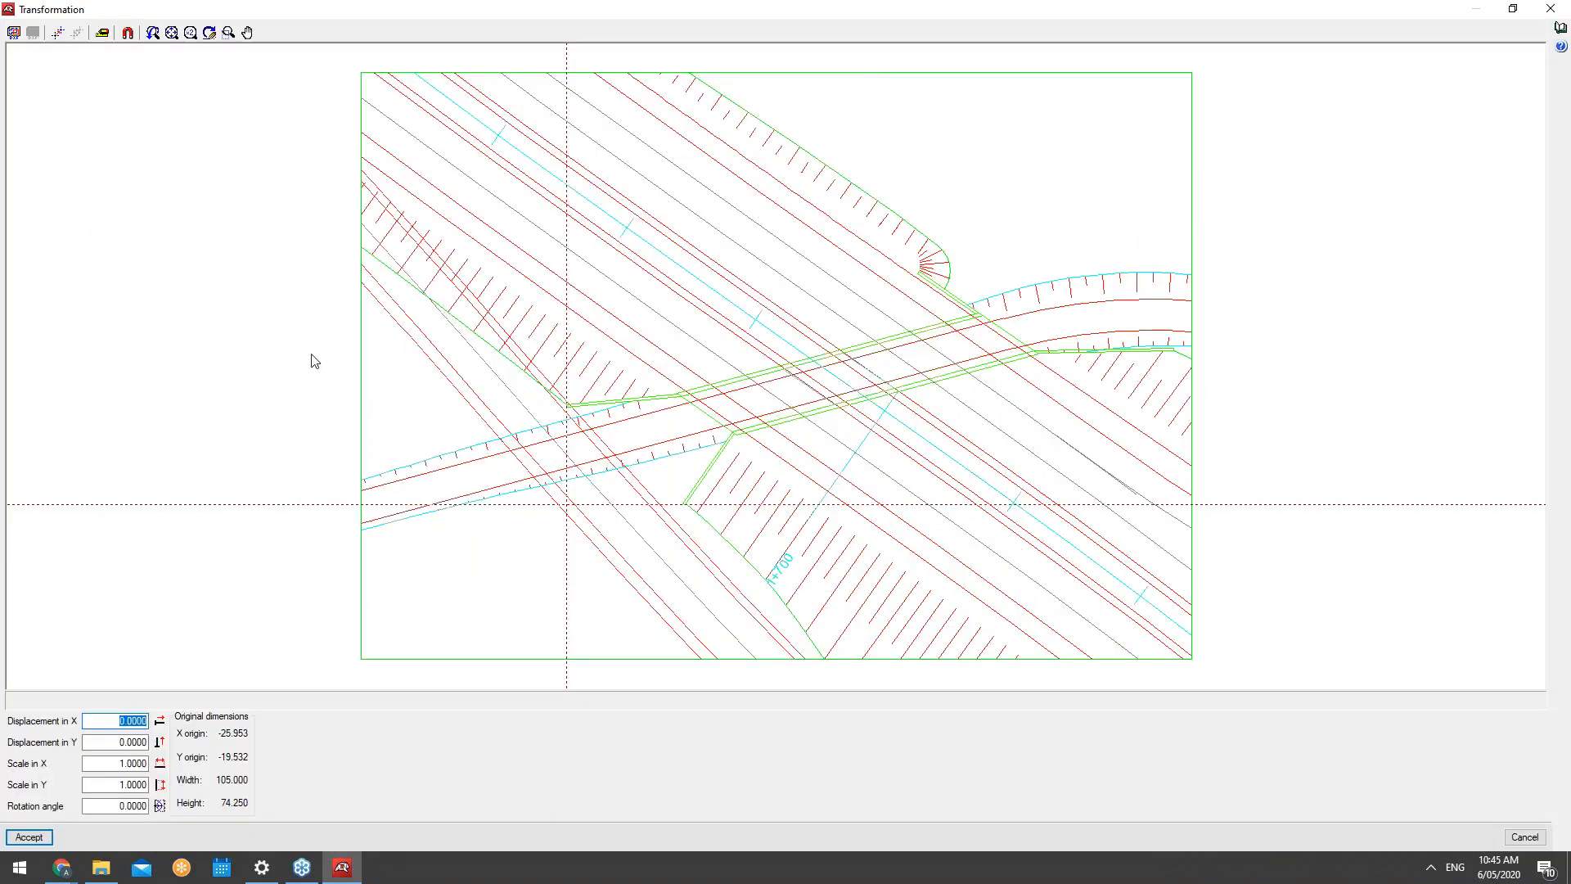
click(104, 34)
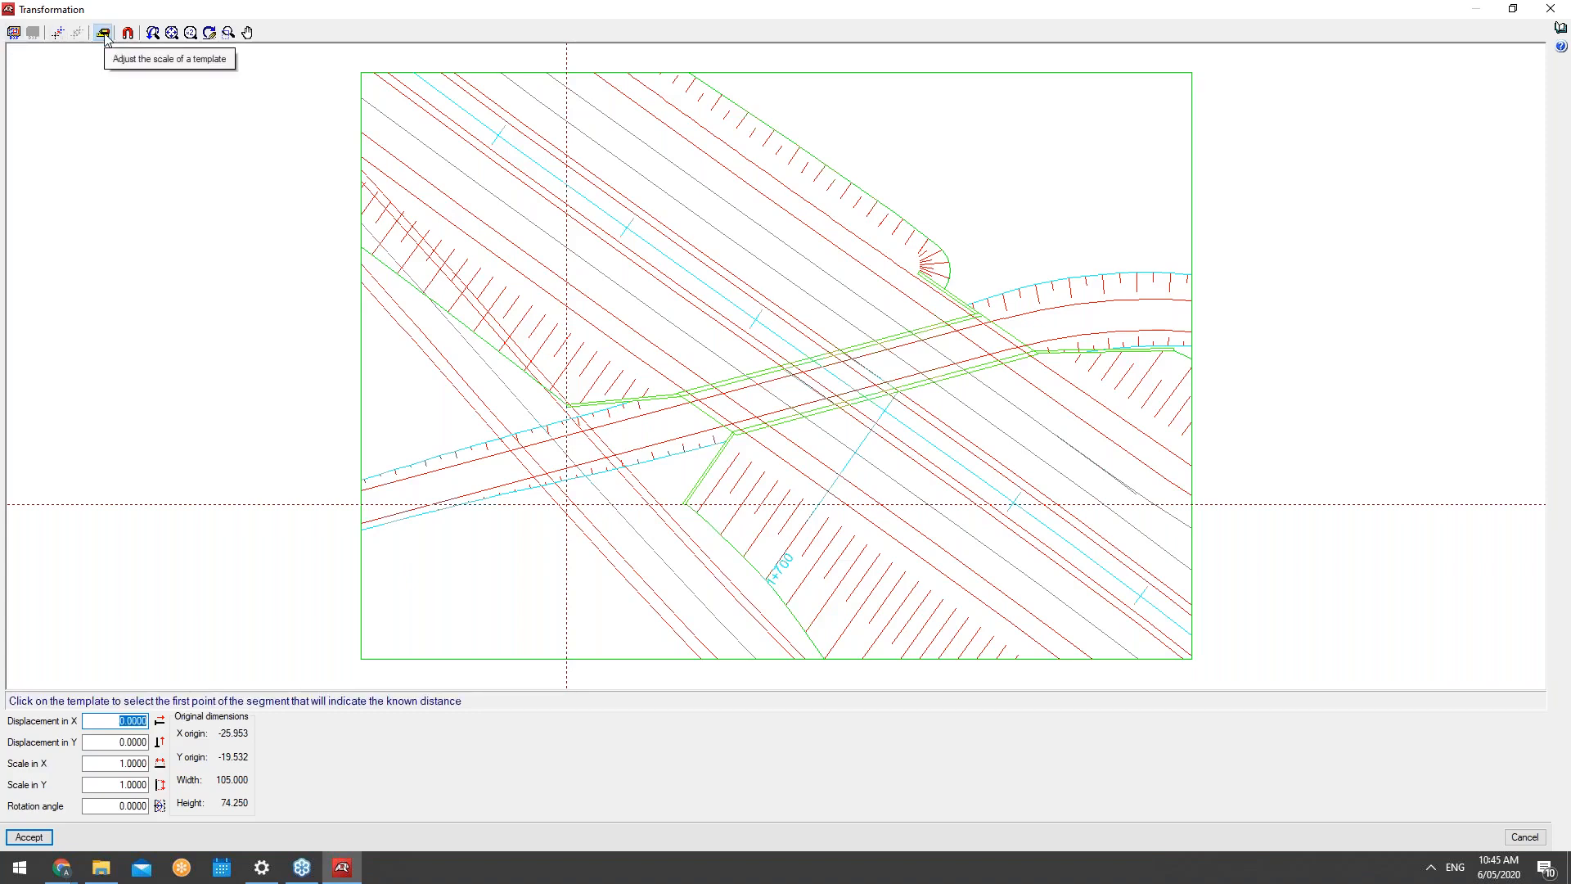
click(57, 33)
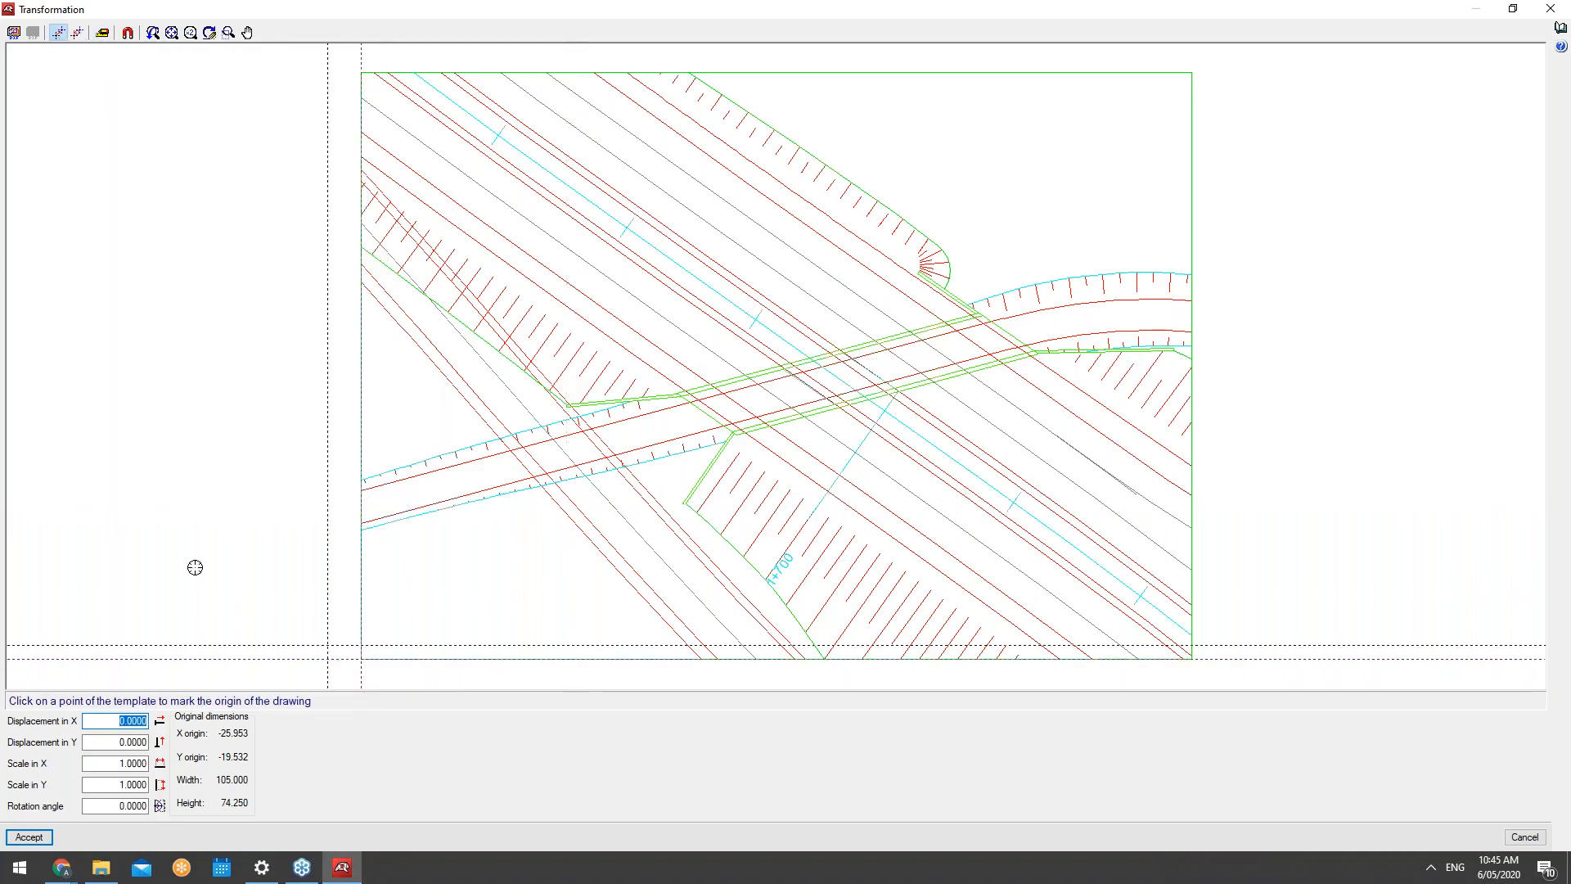
right_click(138, 276)
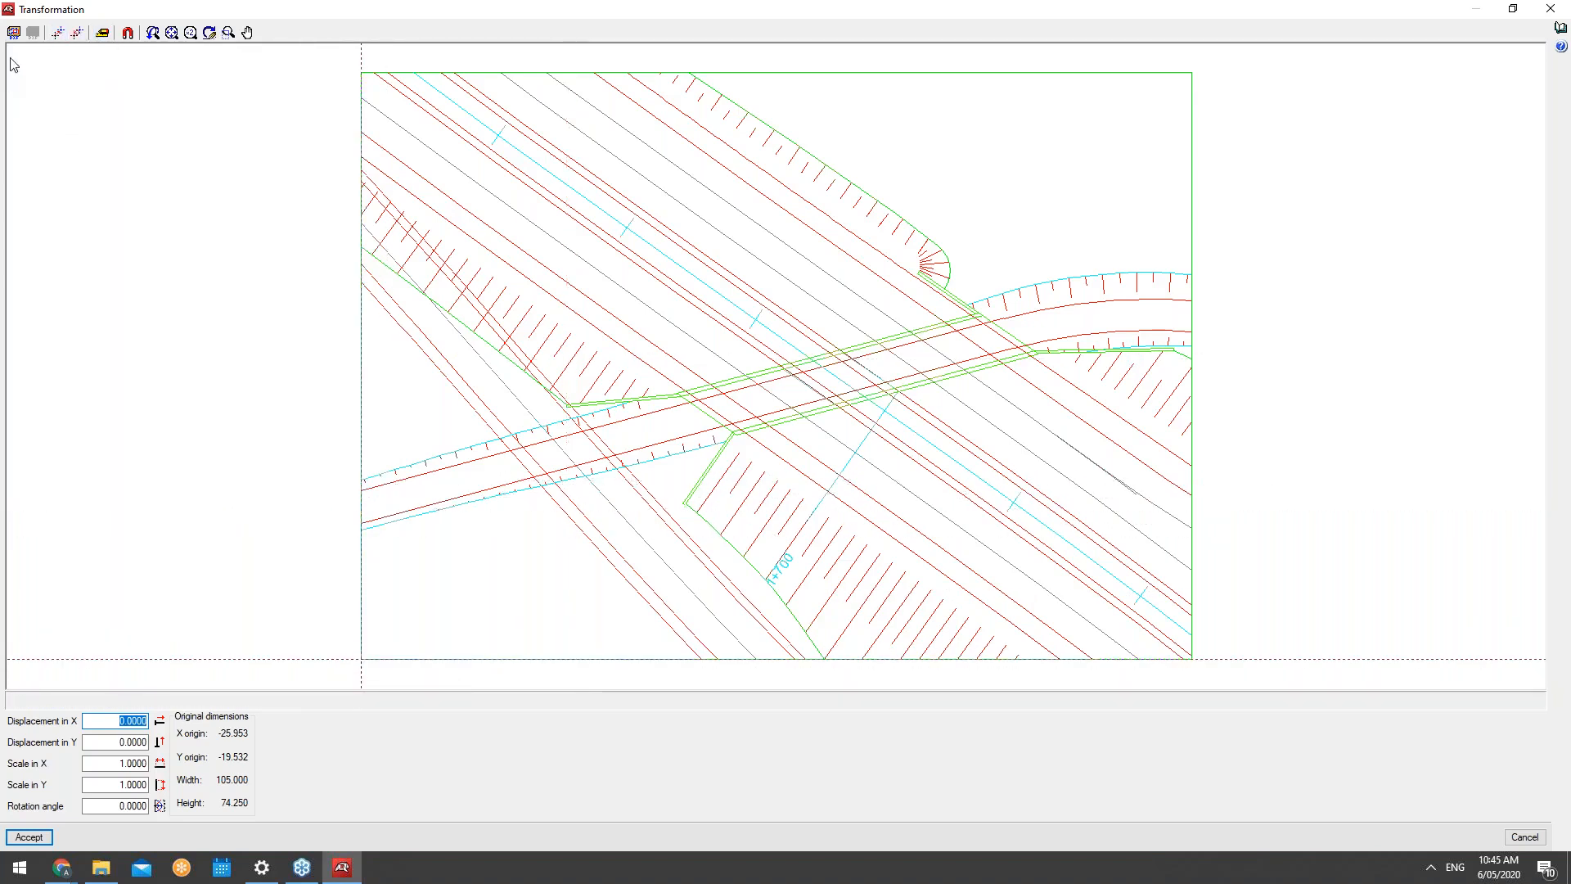
Step: Select a rectangular region spanning the whole template from corner to corner, and view the object snap options without changing them
click(13, 32)
click(361, 659)
click(1189, 73)
click(129, 32)
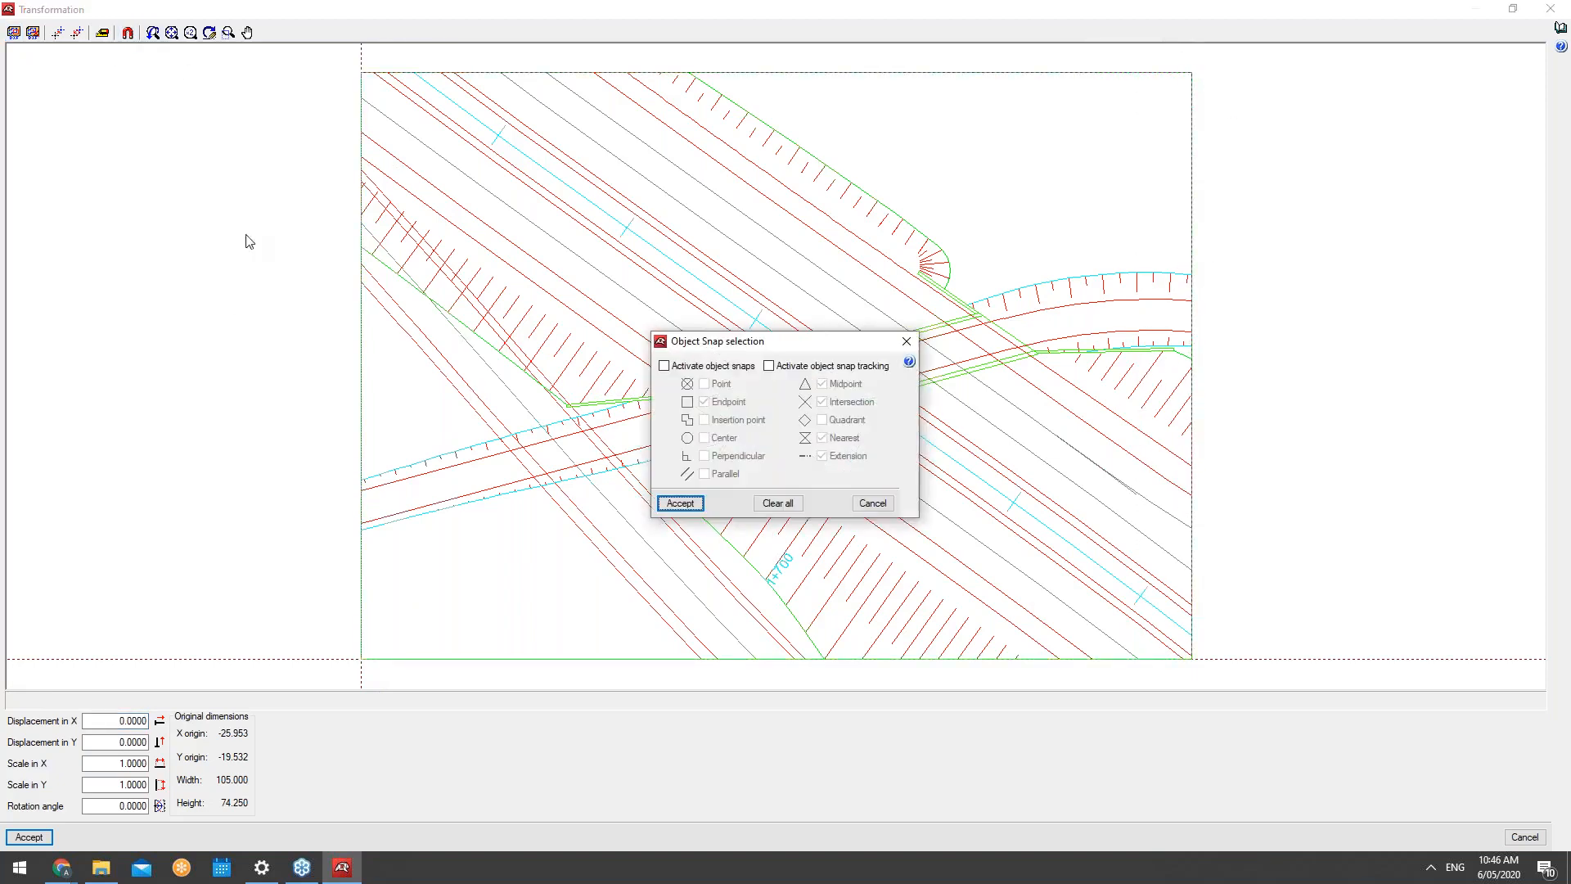
click(914, 340)
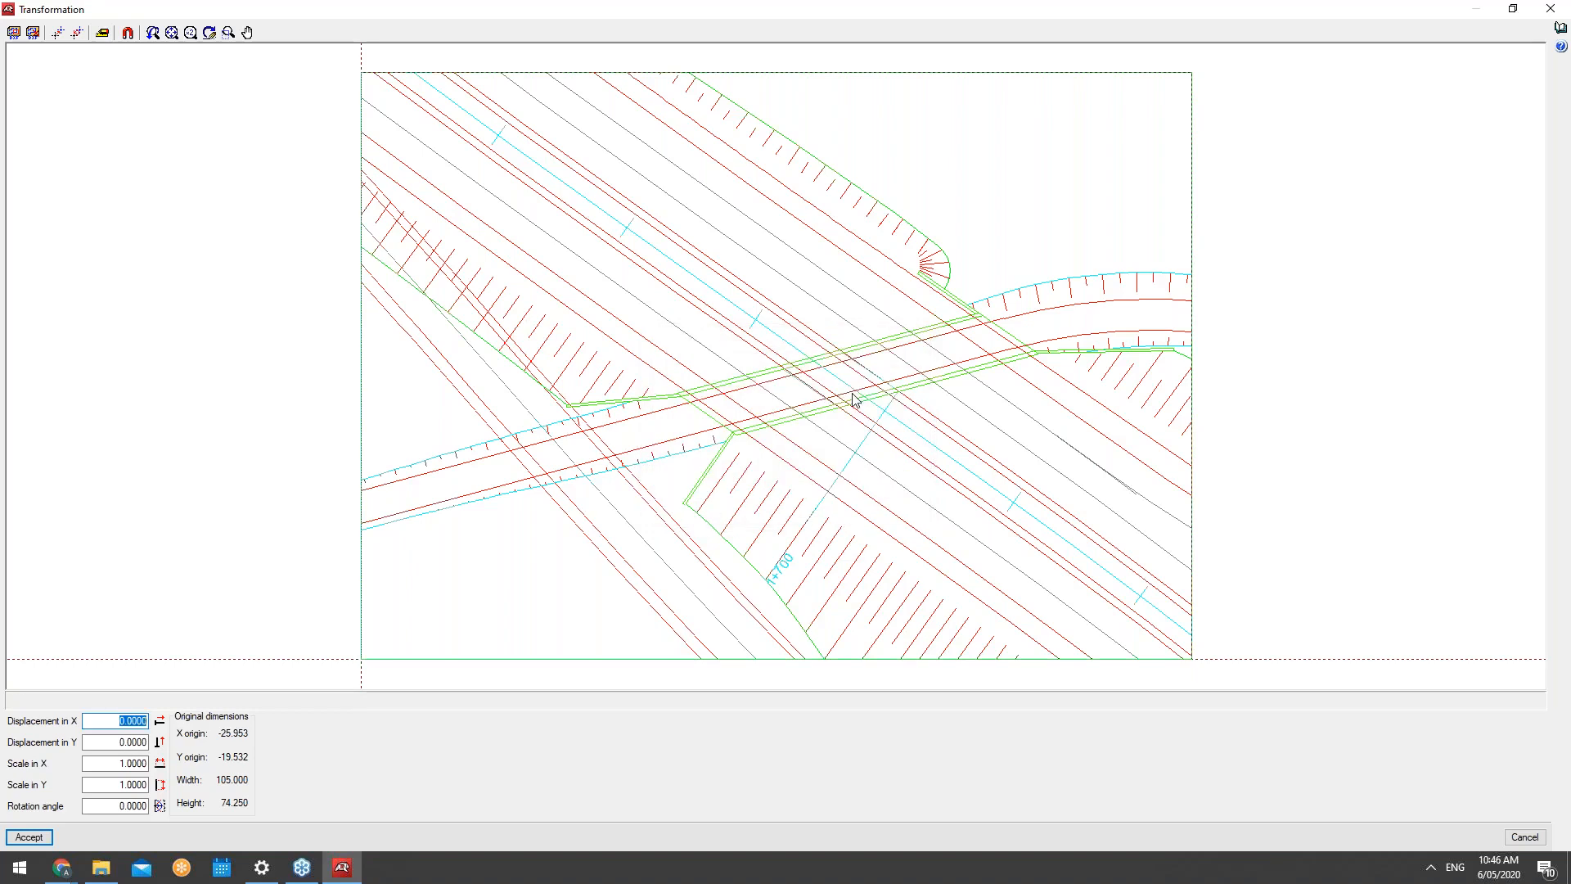
Step: Accept the template transformation and the template views to return to the culvert plan
click(32, 838)
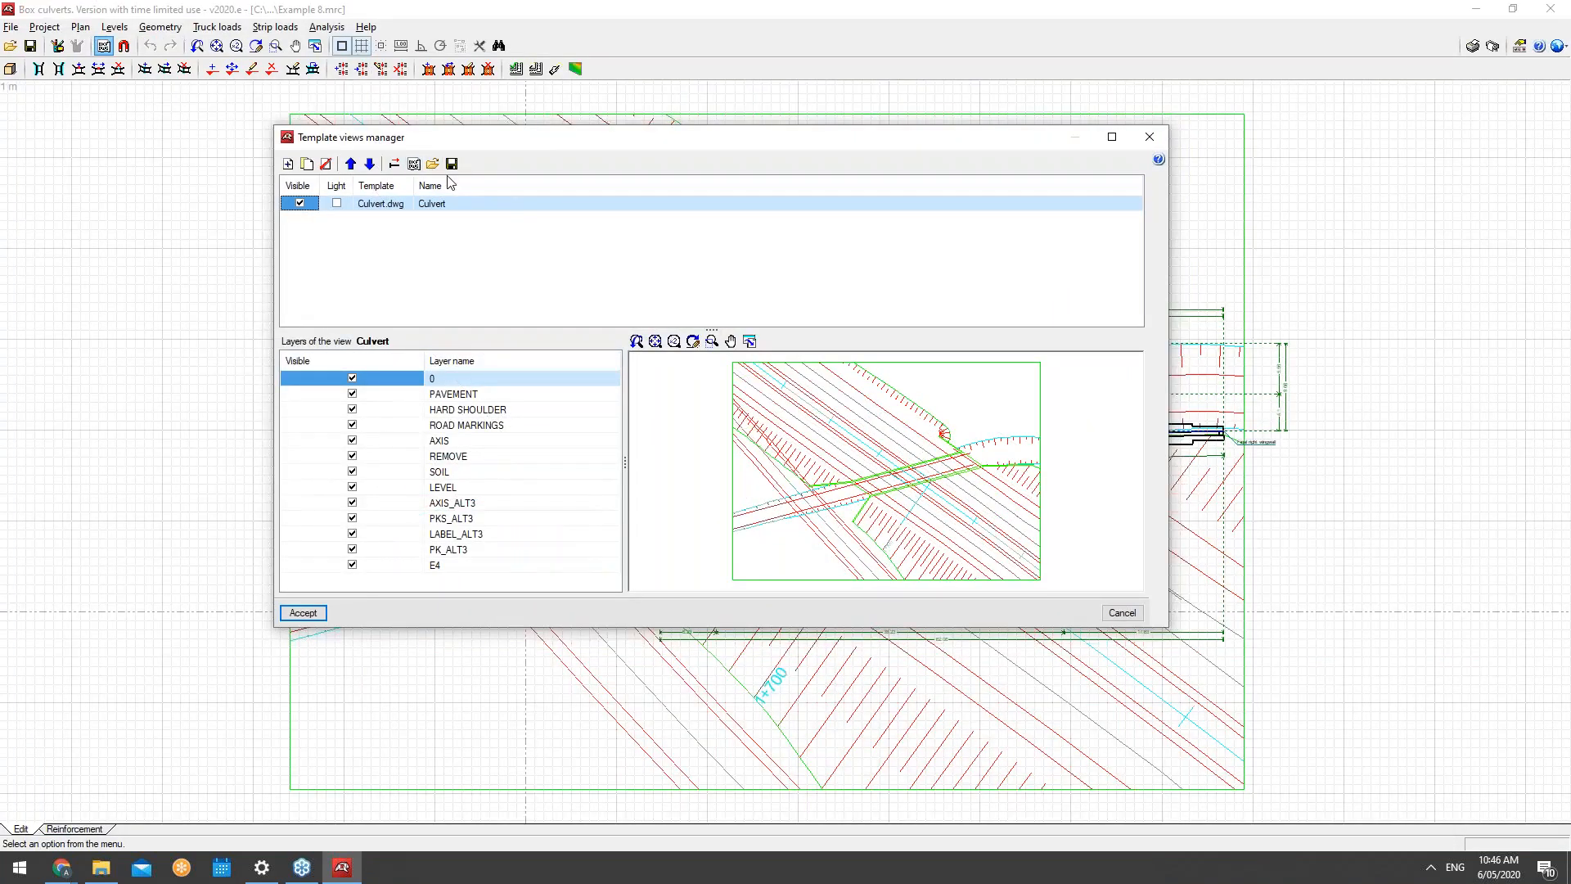
click(303, 613)
scroll(779, 645, down, 3)
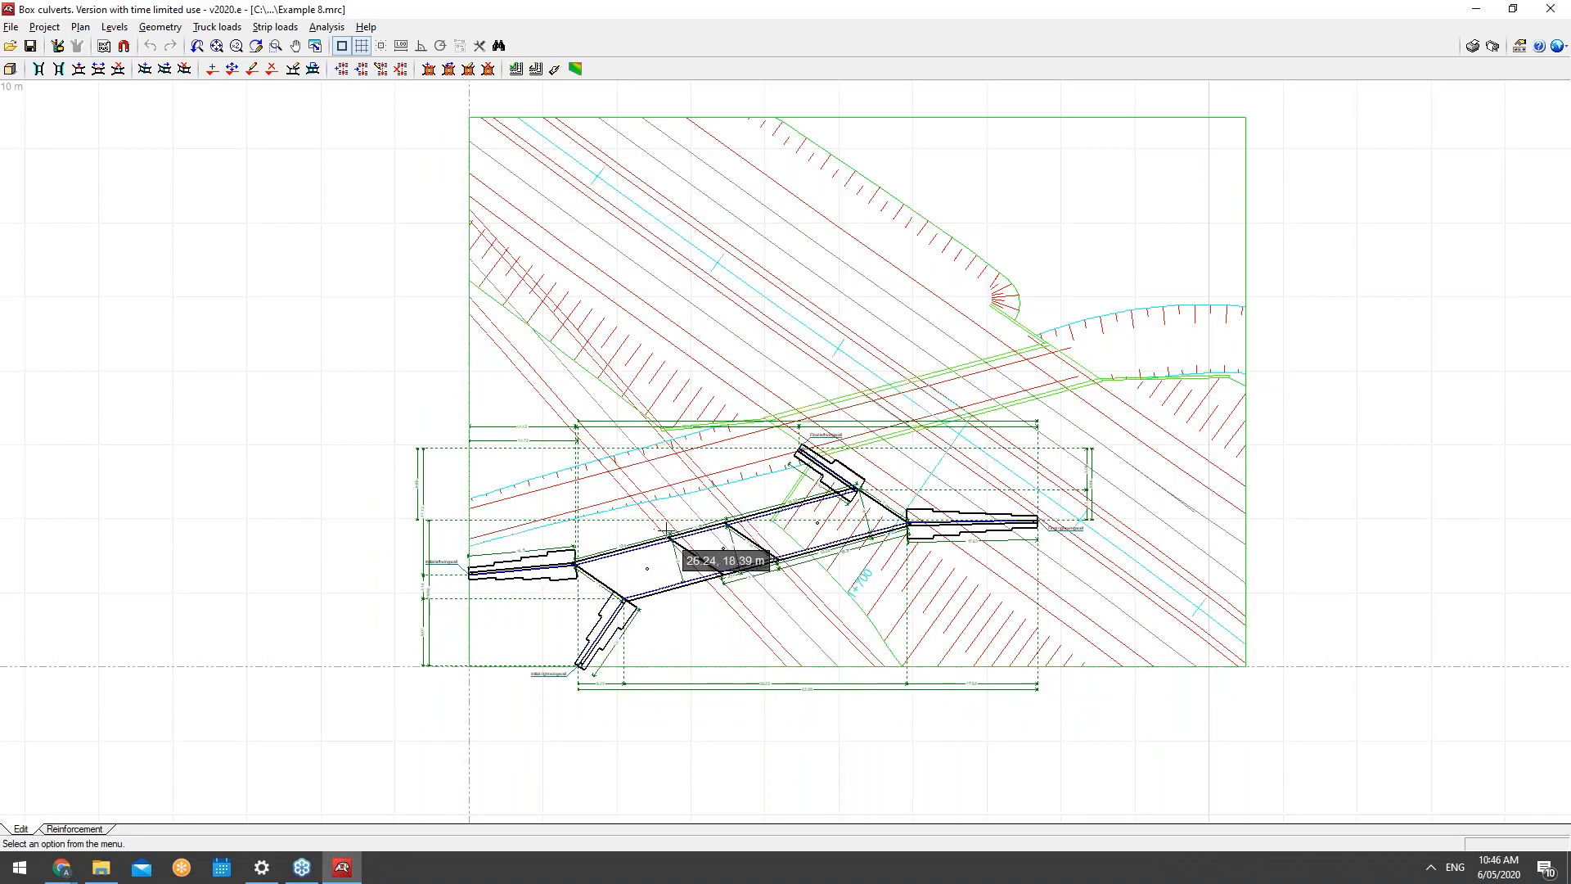
Step: Display the CAD-based culvert in 3D and look through its opening from between the wingwalls
click(45, 27)
click(78, 156)
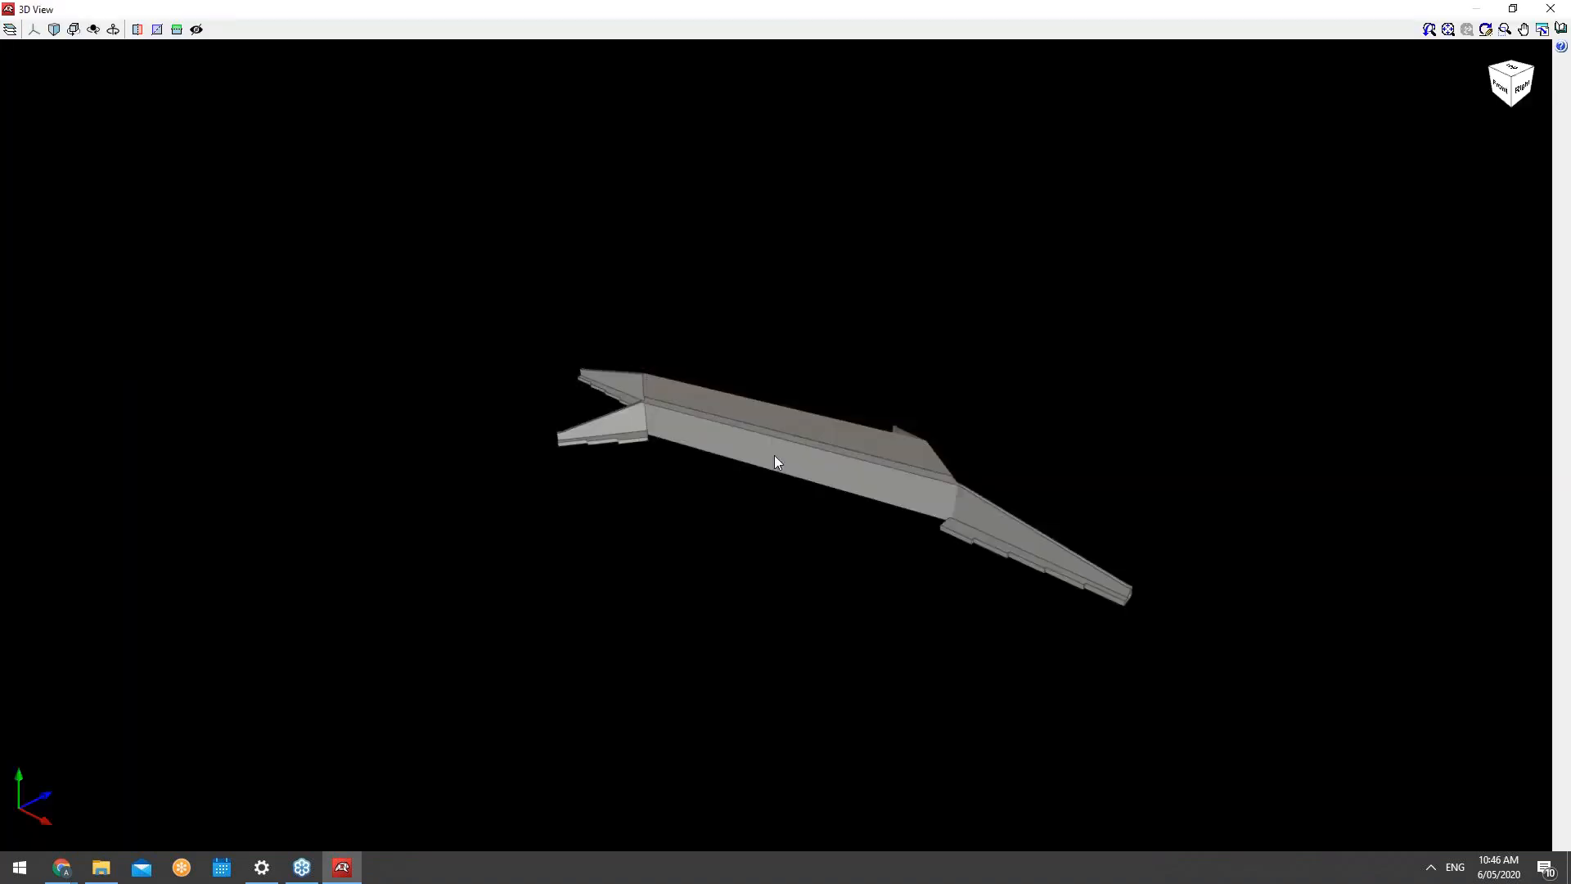
drag(774, 460, 798, 489)
scroll(653, 443, up, 3)
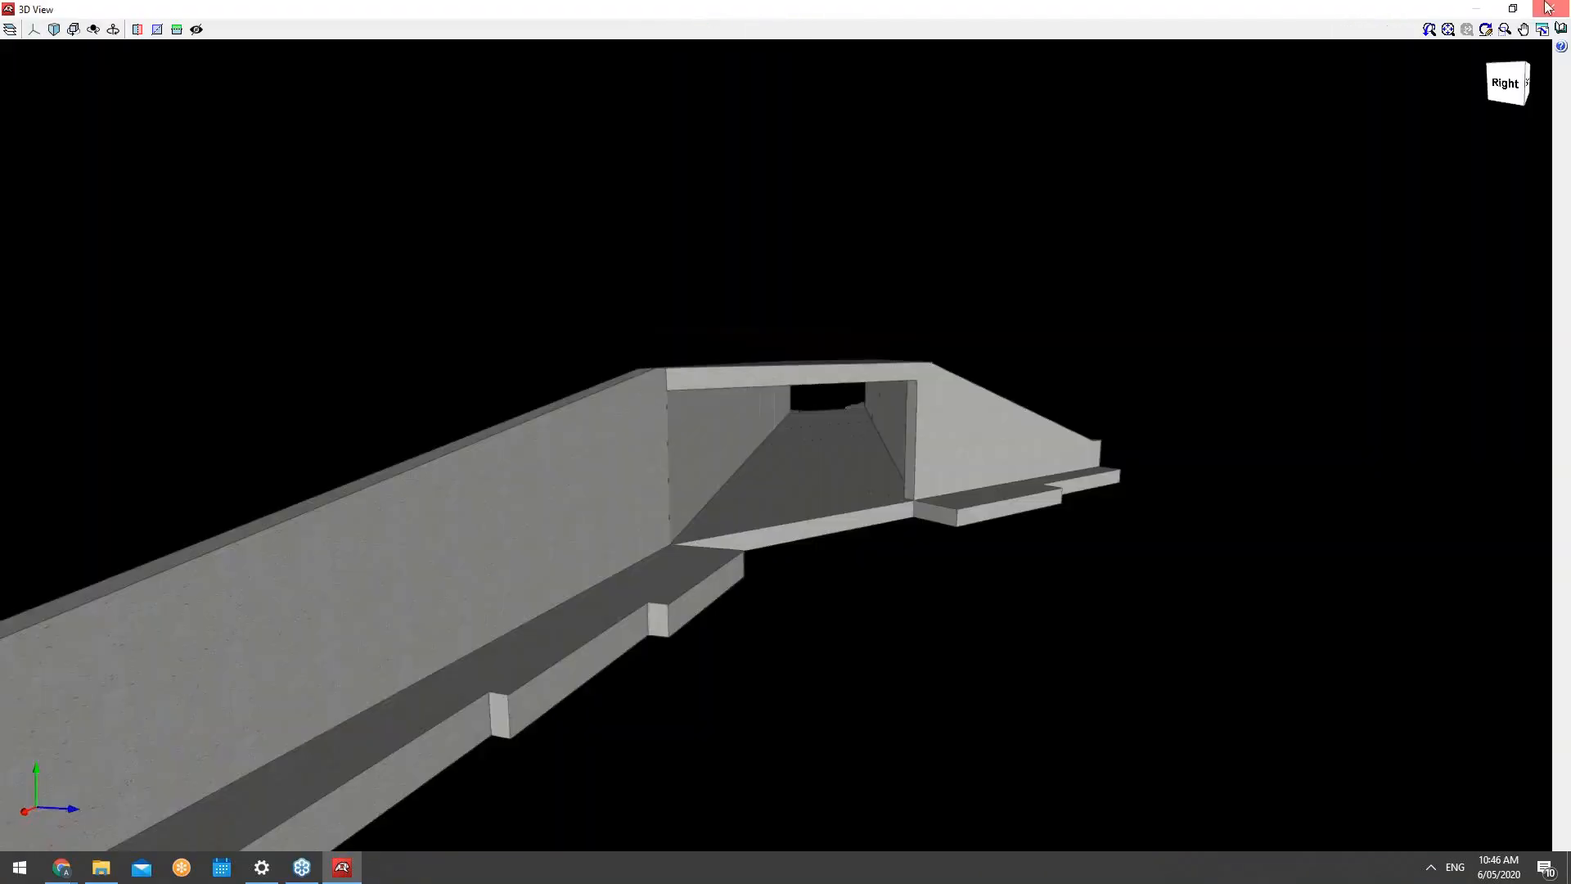
Step: Close the 3D view and open the Hydraulic load project, the box culvert with three modules
click(1548, 8)
click(11, 27)
click(47, 66)
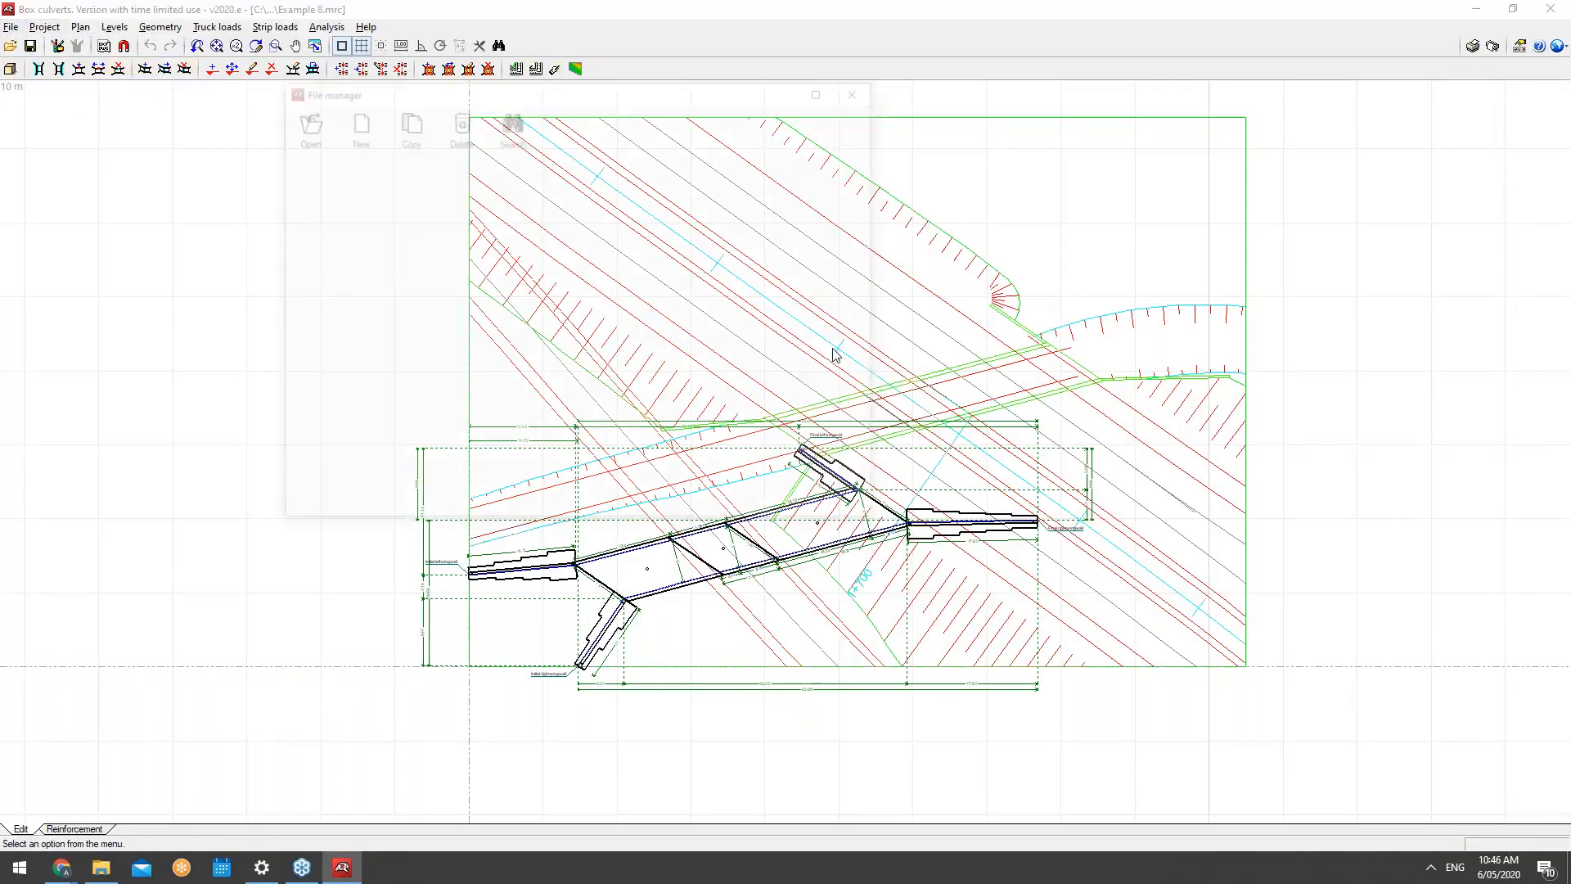
click(645, 315)
double_click(646, 314)
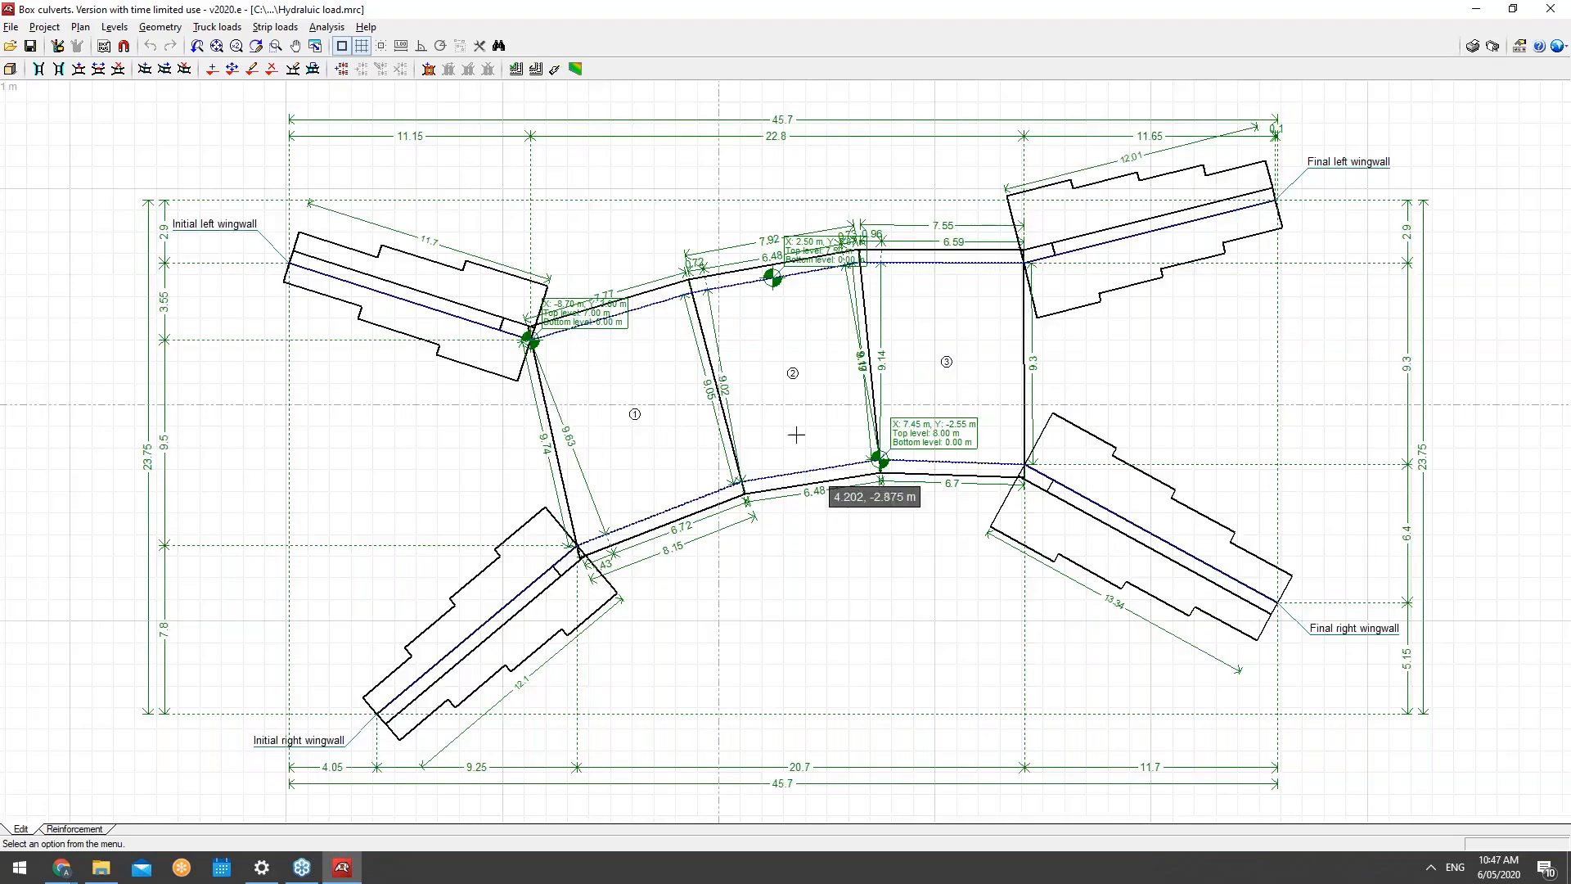
Step: Examine the analysis options of the three-module culvert, and close them without changes
scroll(795, 434, down, 1)
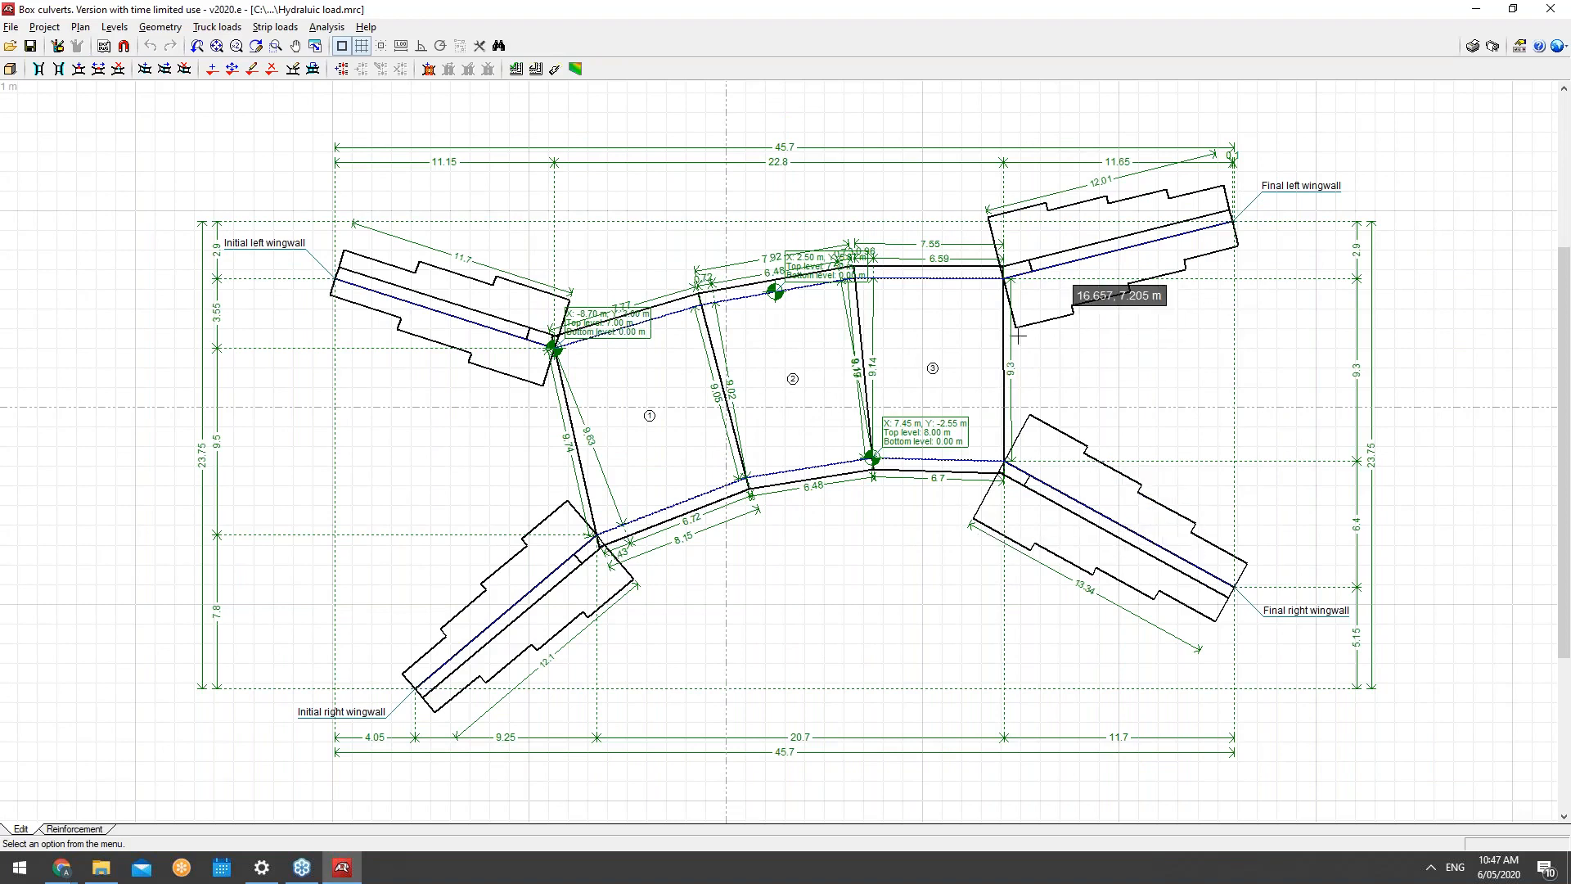
click(79, 29)
click(80, 28)
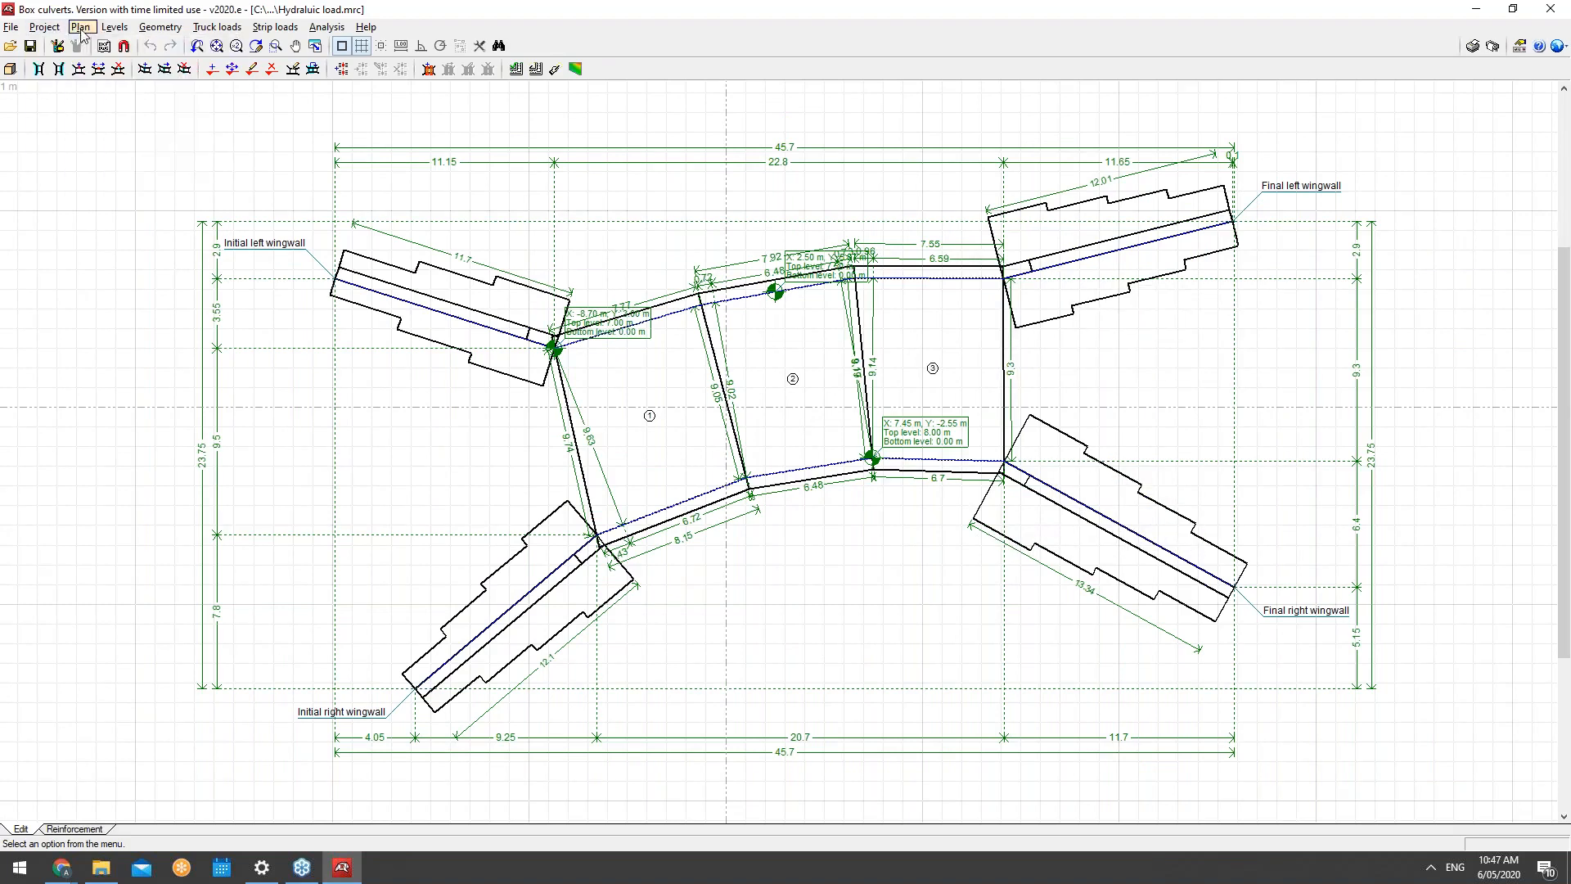
click(217, 27)
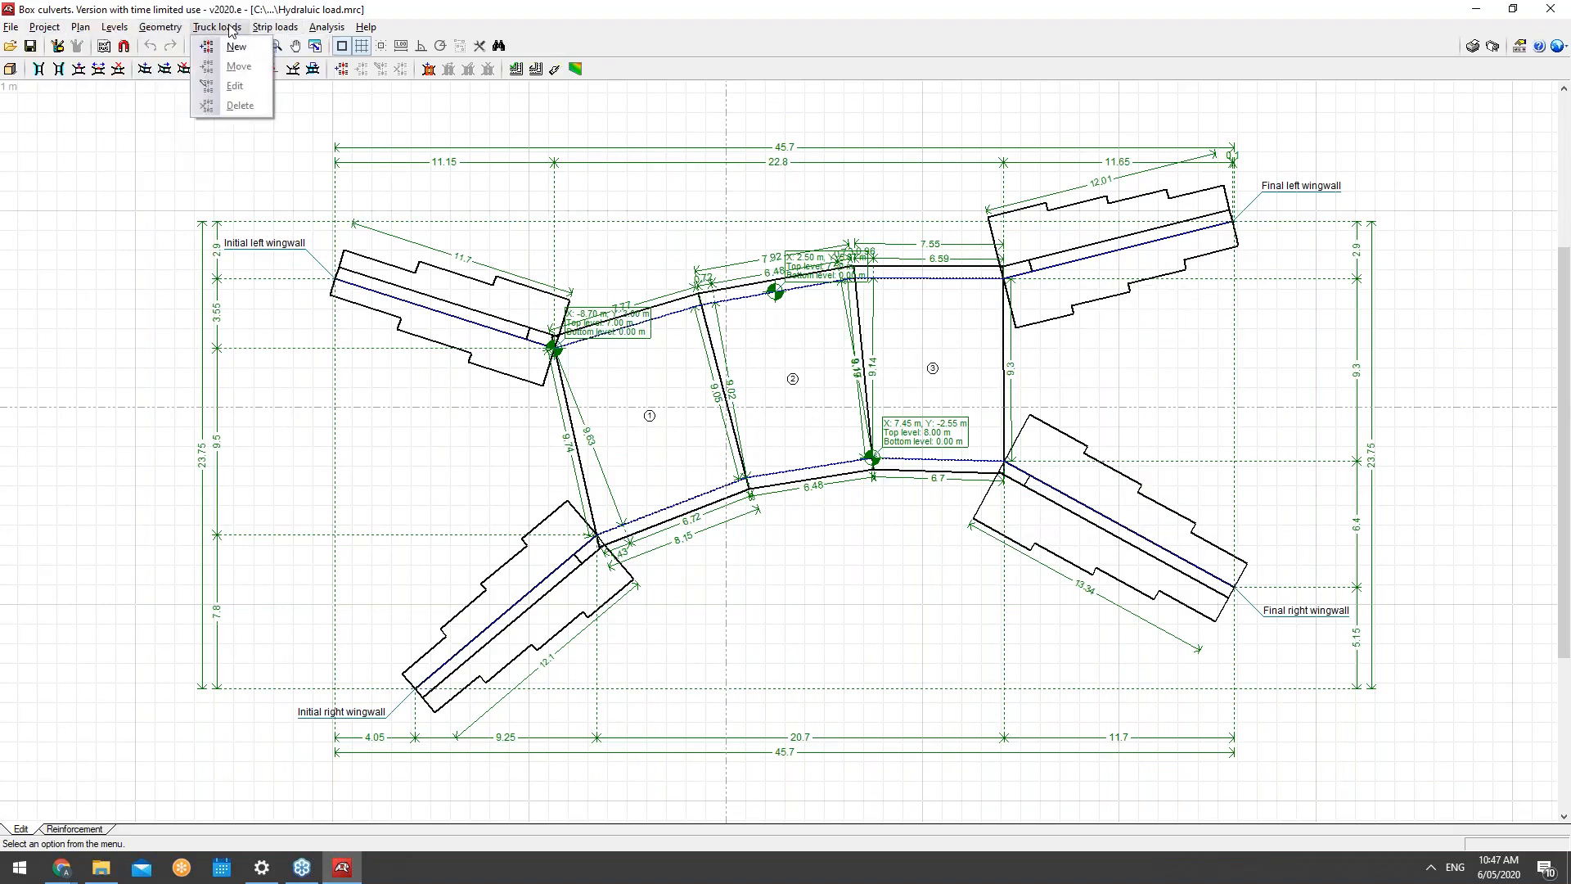
mouse_move(131, 30)
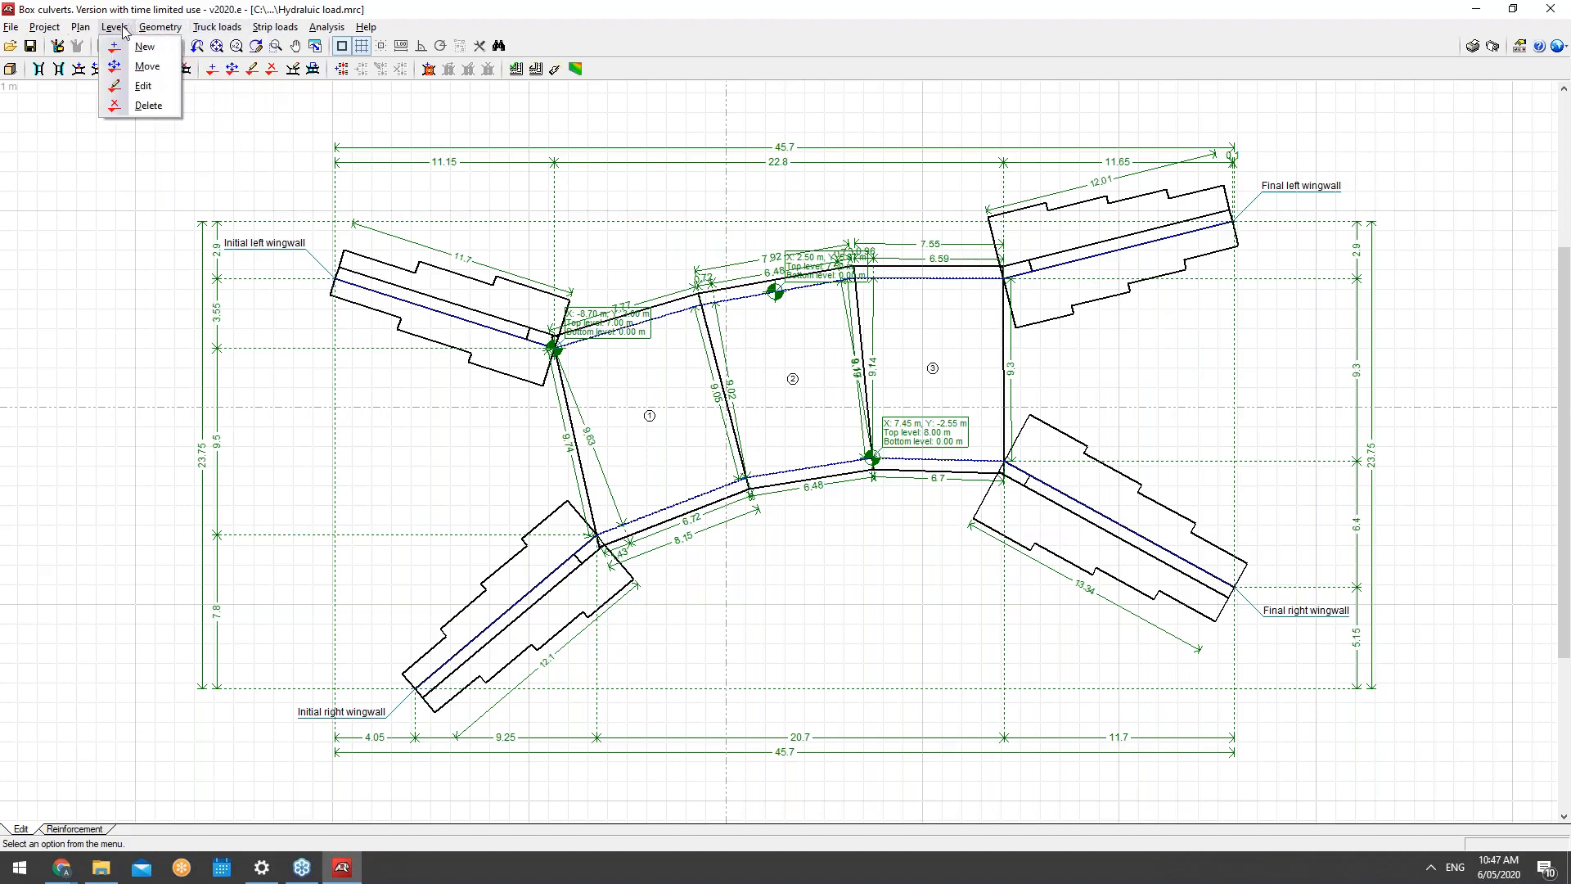
mouse_move(44, 28)
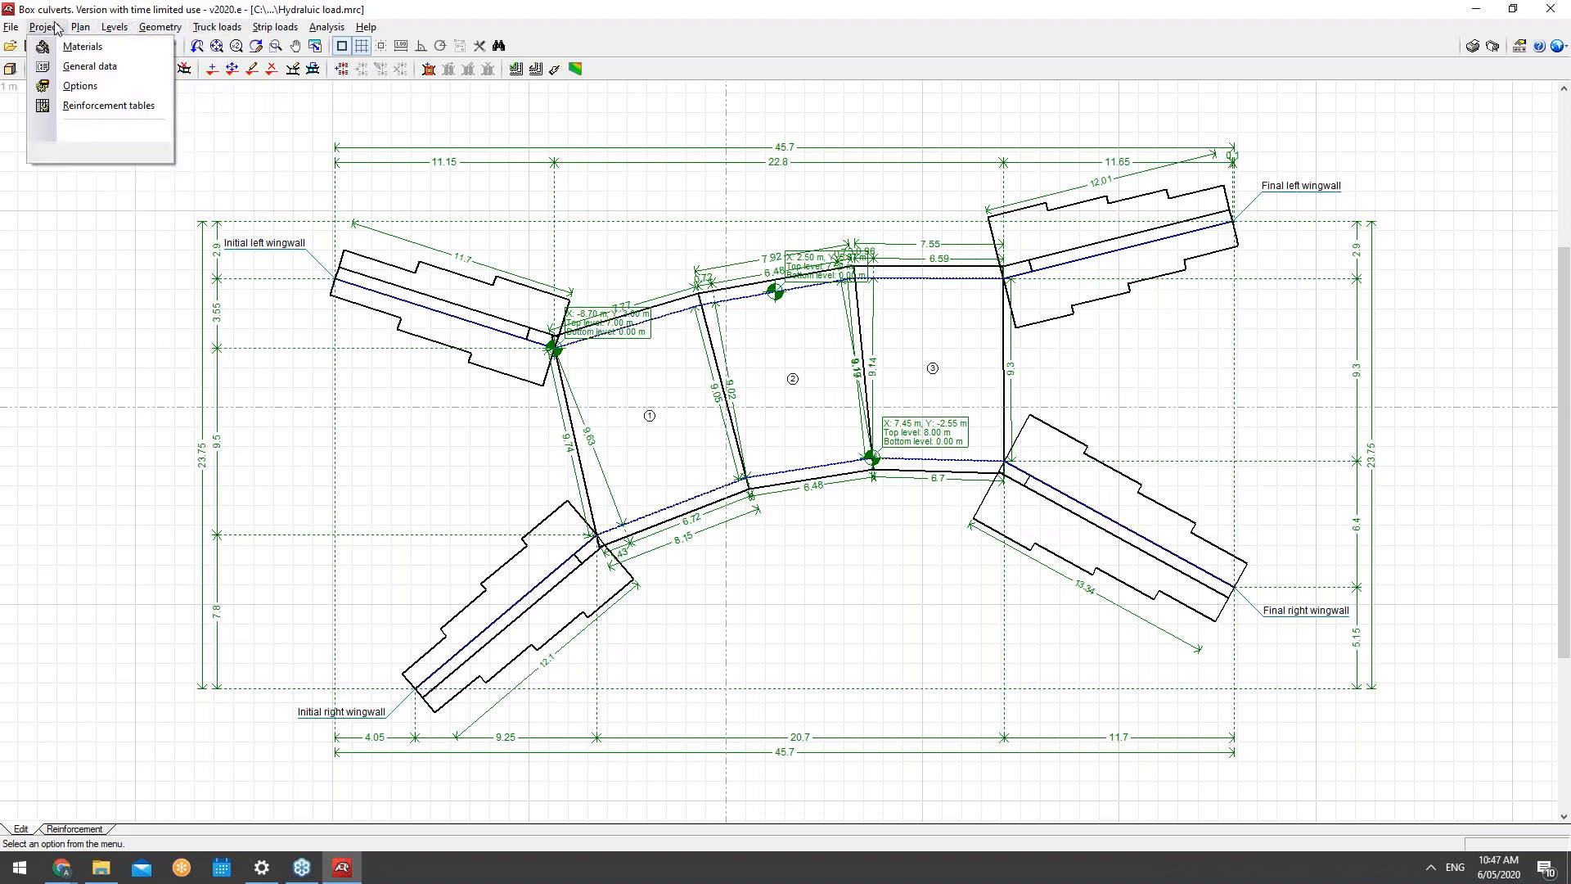
click(79, 85)
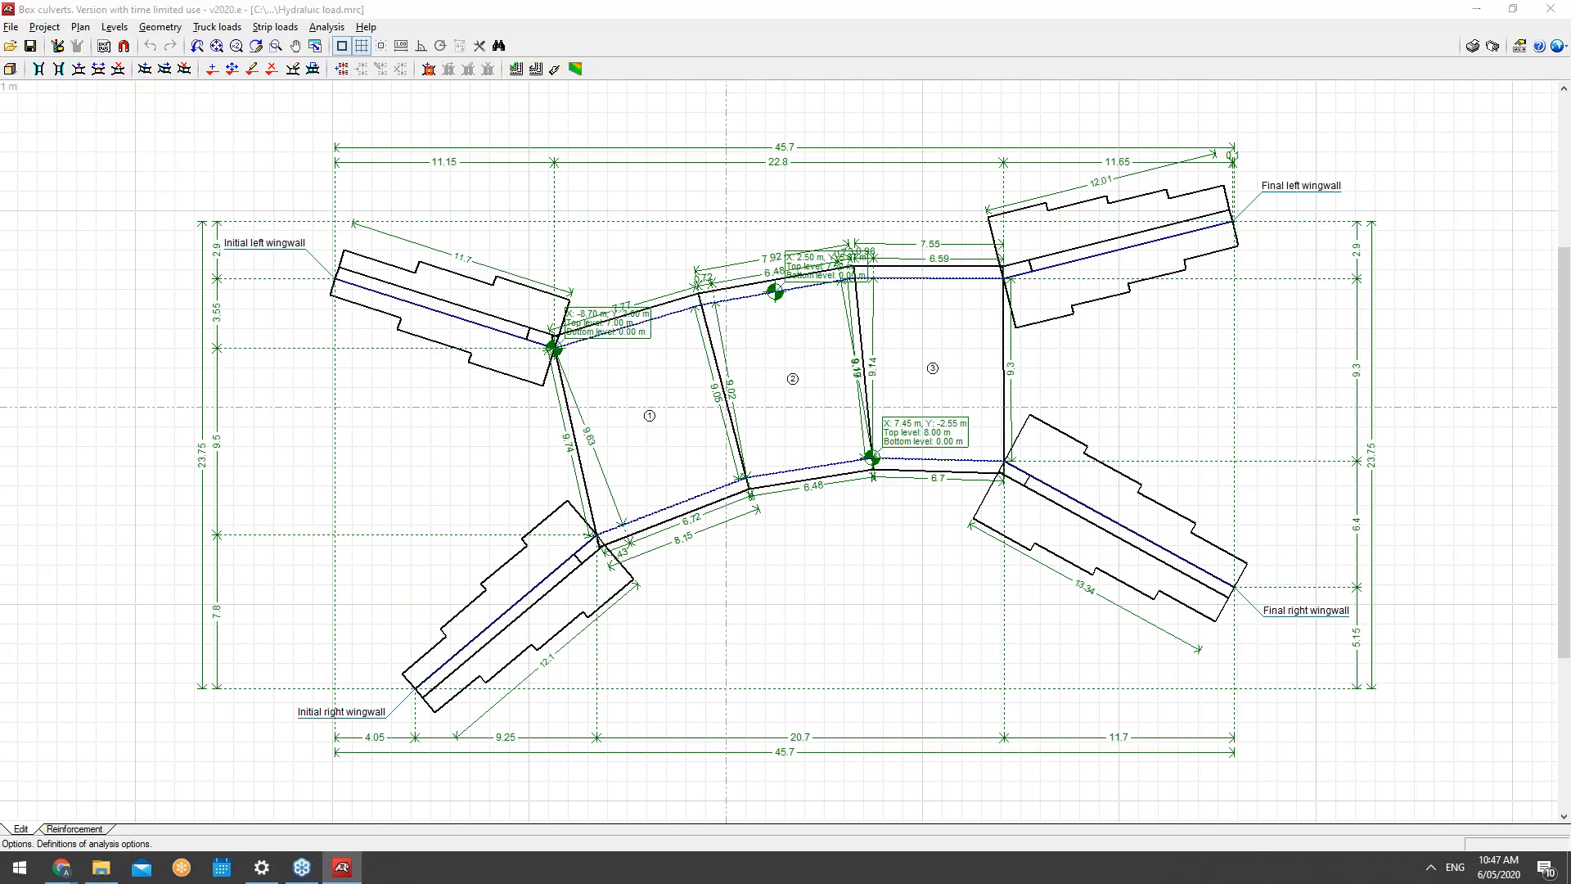
drag(806, 288, 837, 267)
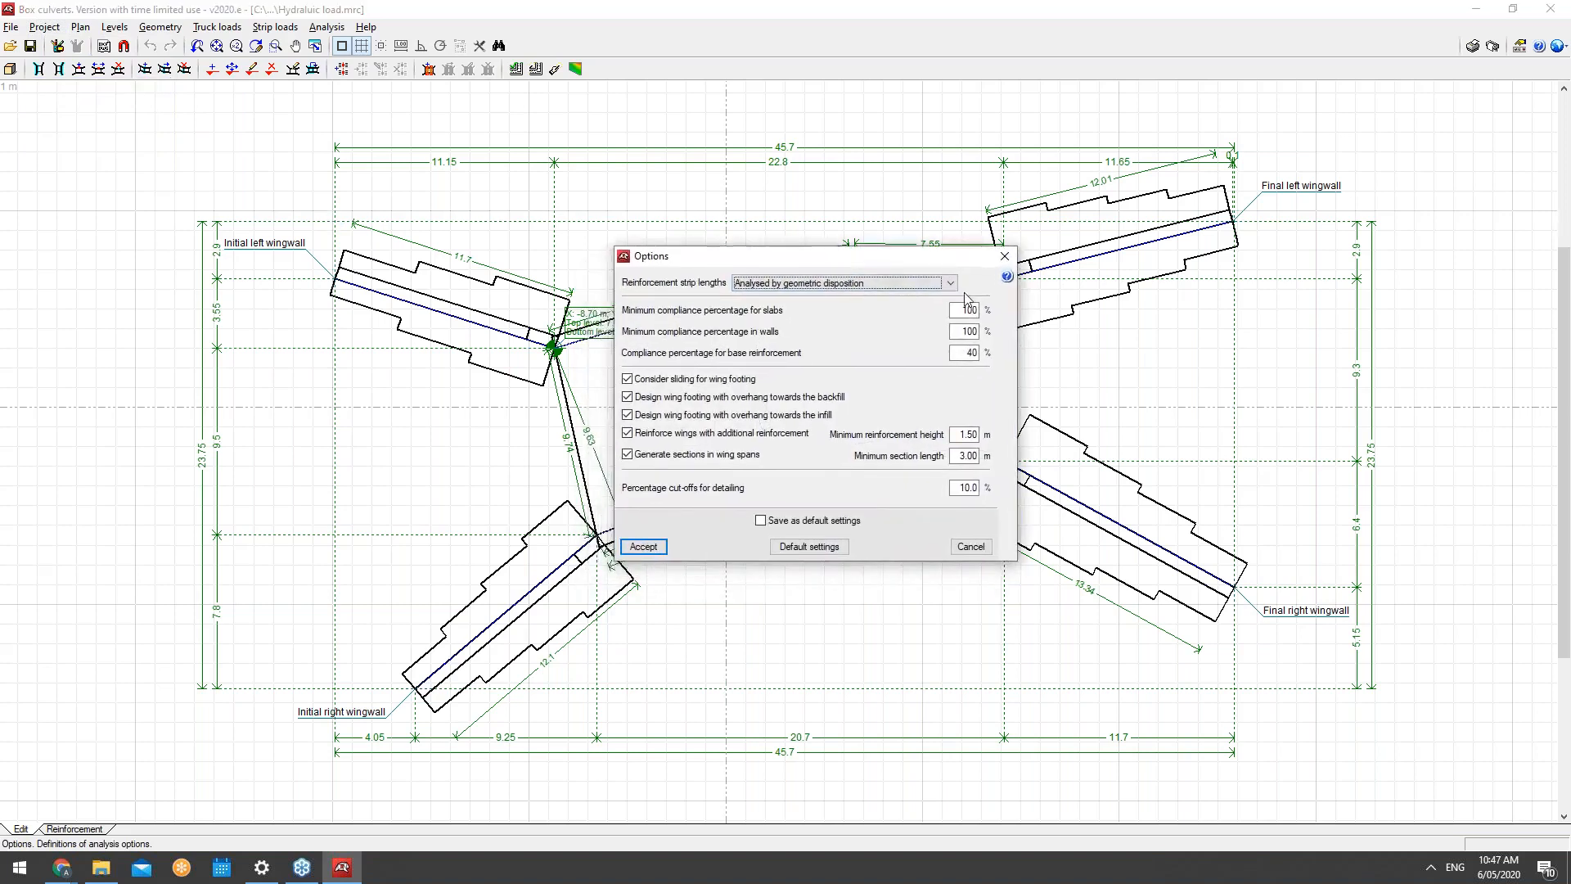
click(965, 550)
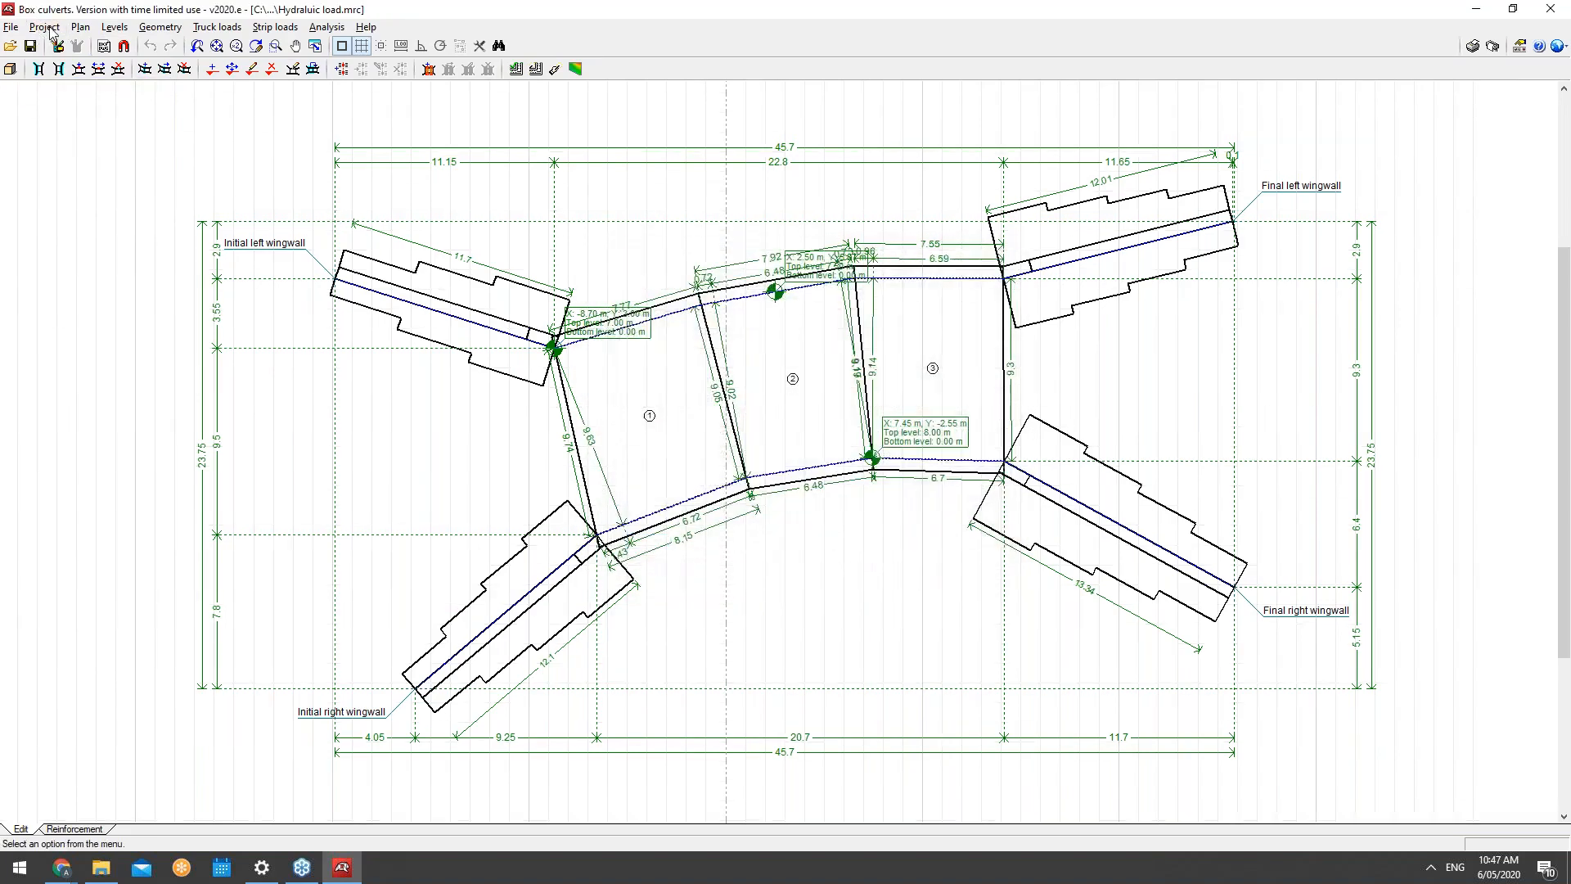
Step: Open the three-module culvert's general data to examine its hydraulic surcharge settings
click(44, 27)
click(82, 65)
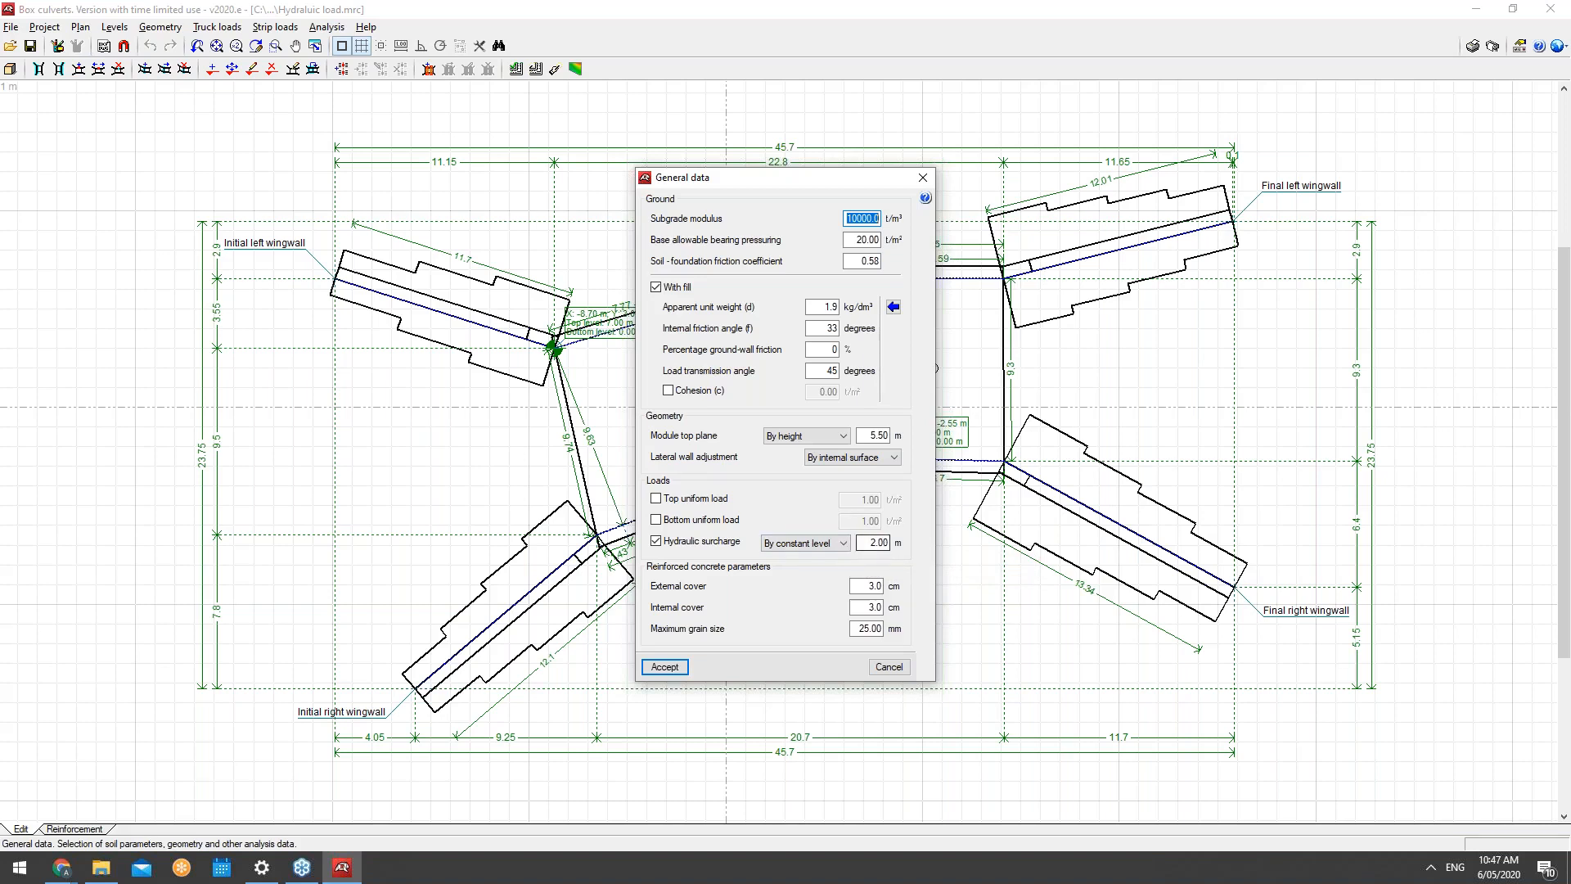
Step: Review the level types available for the hydraulic surcharge, and accept the general data with the surcharge by constant level
click(822, 543)
click(806, 569)
click(664, 667)
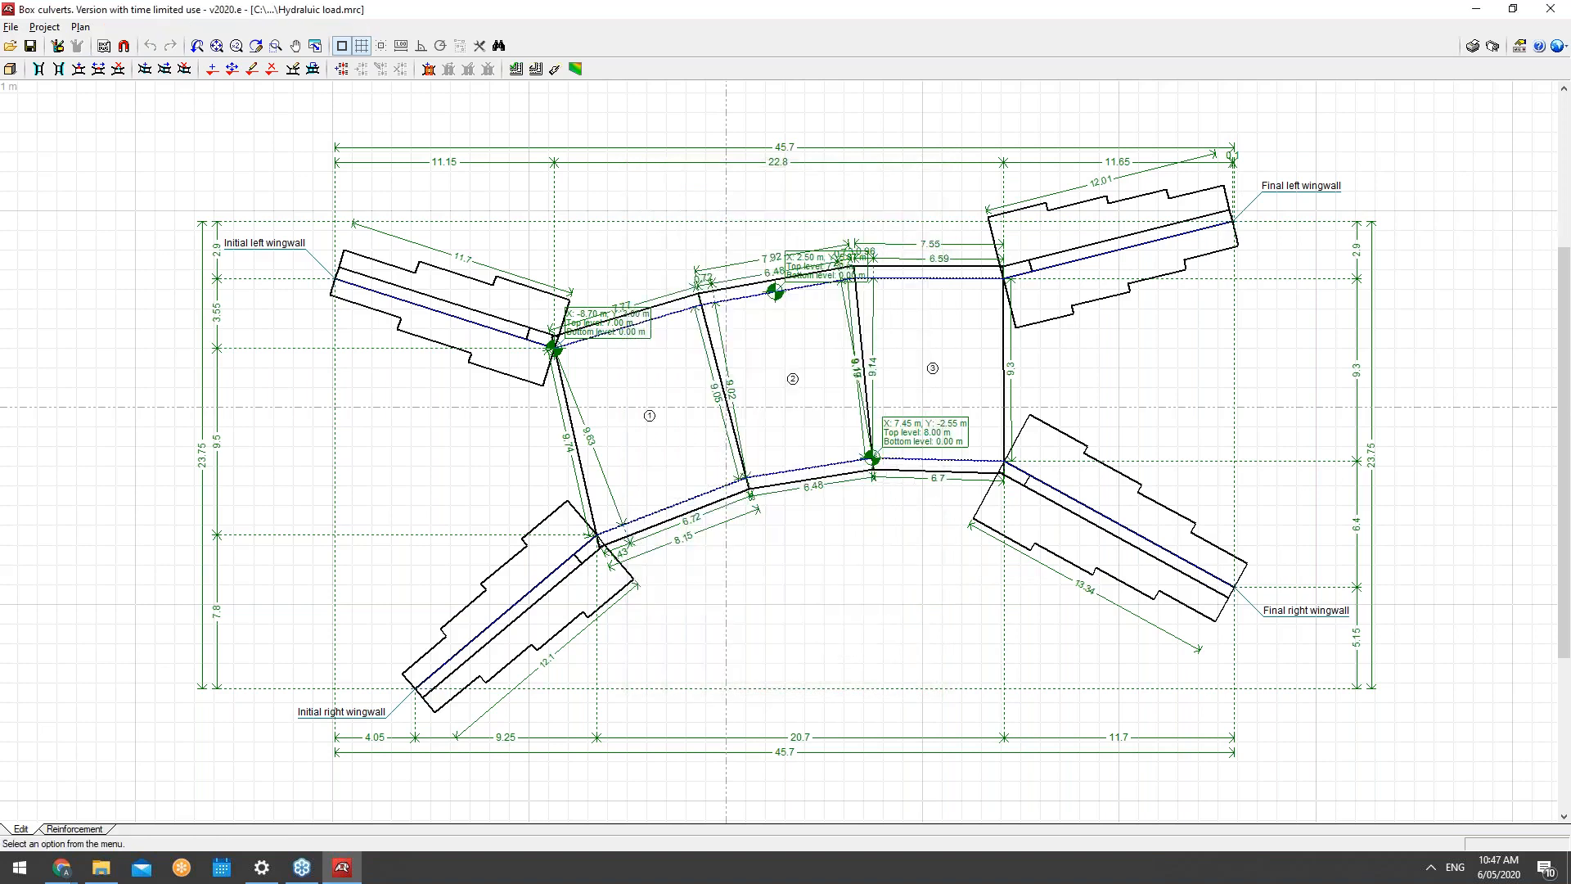
Step: Display the three-module culvert in 3D, inspect the water level through its opening from several angles, and close the 3D view
click(44, 27)
click(79, 151)
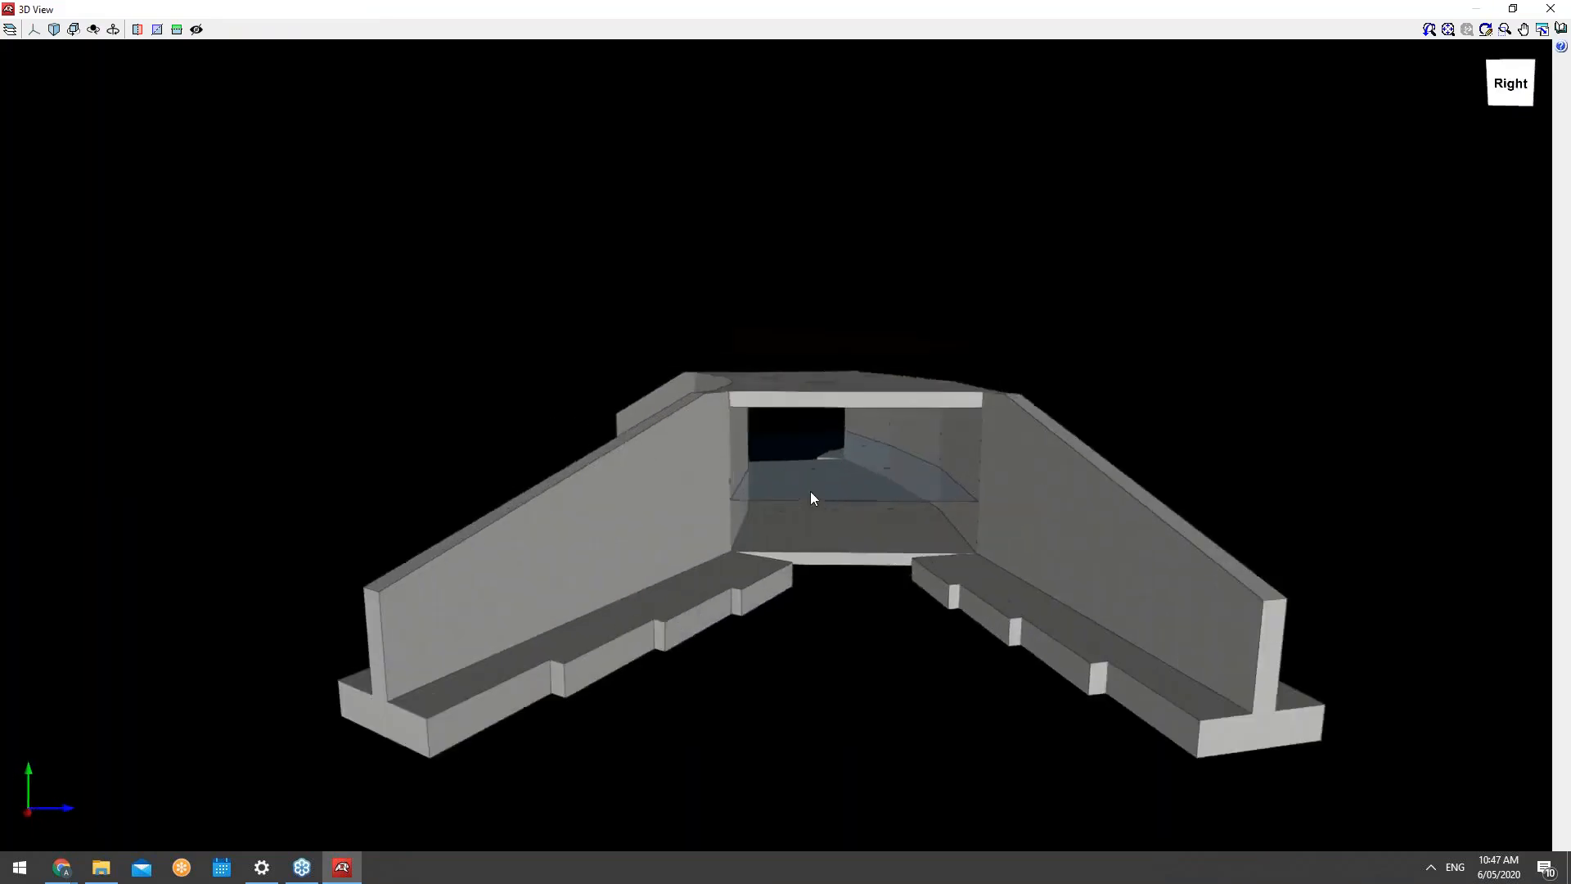
scroll(810, 491, up, 2)
middle_drag(833, 529, 734, 458)
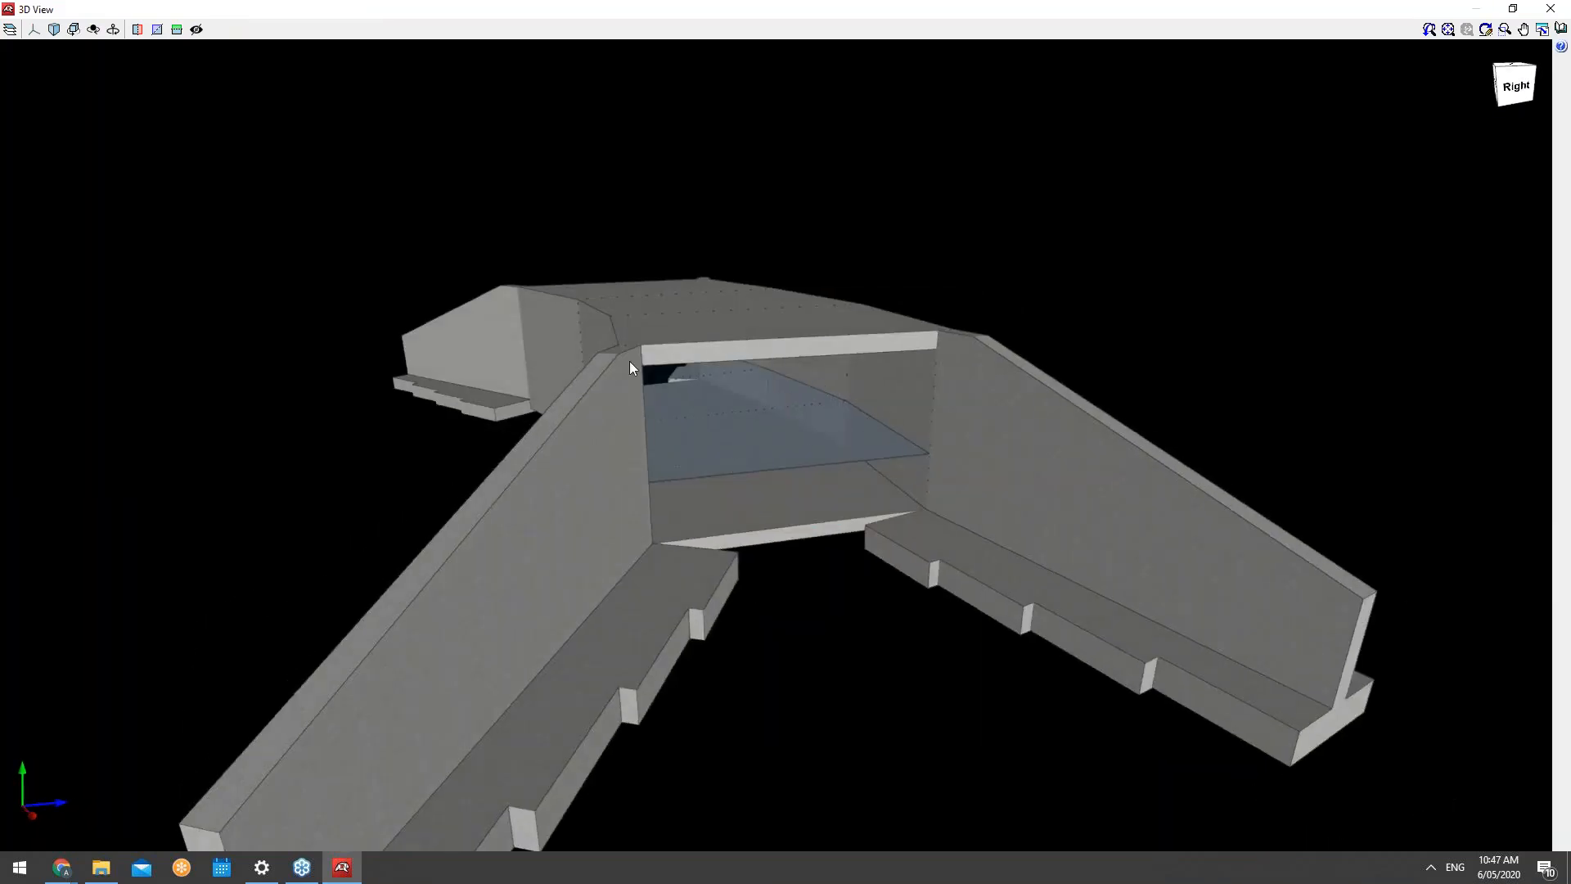
middle_drag(764, 426, 811, 462)
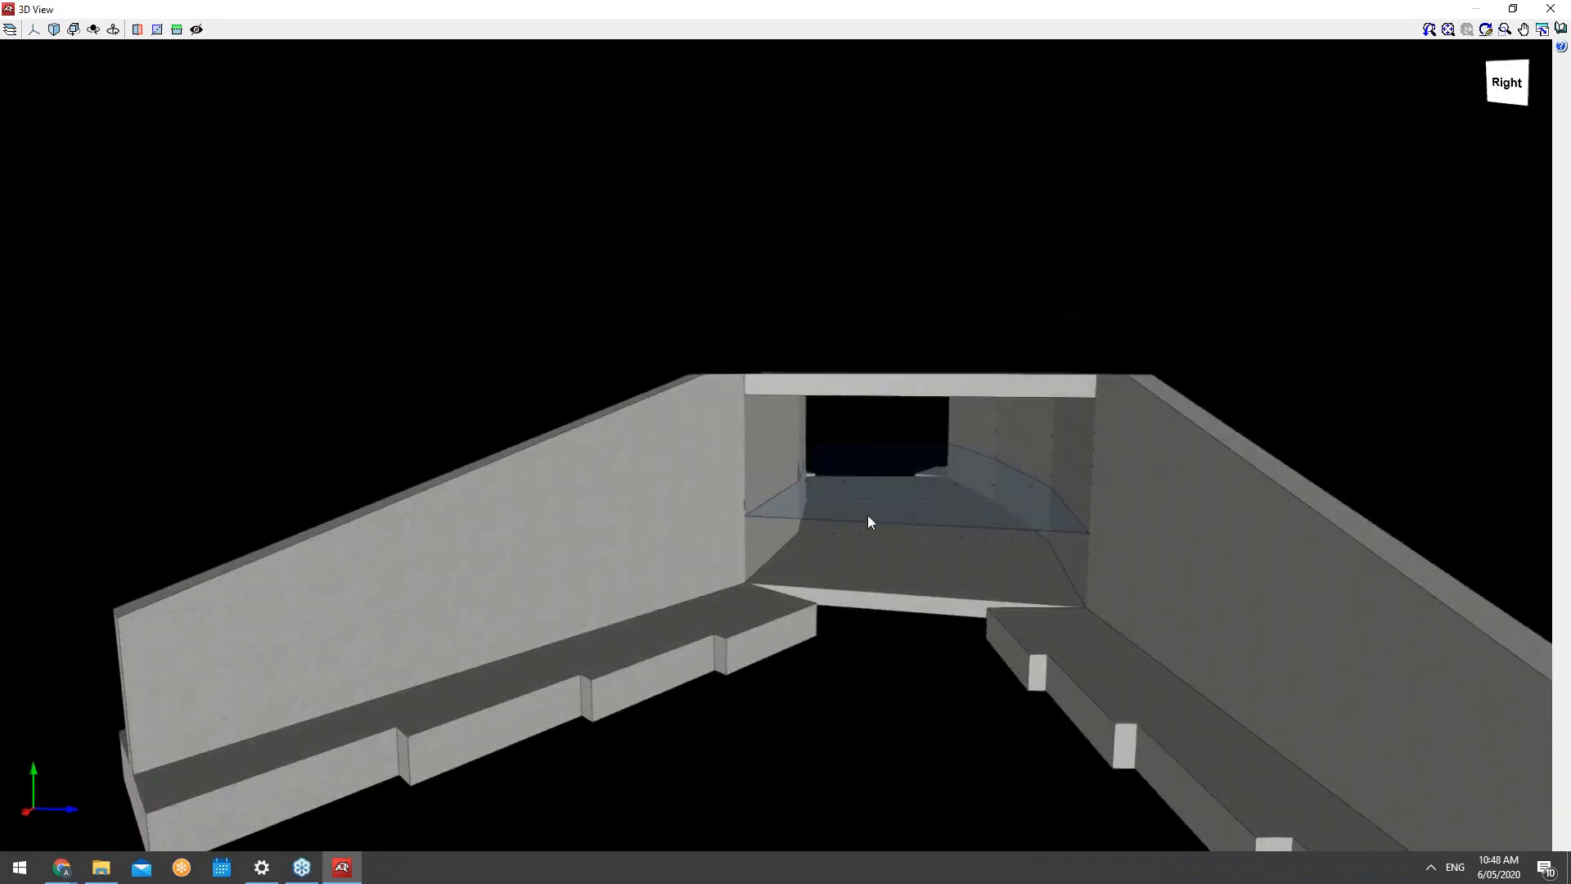
scroll(867, 514, down, 2)
middle_drag(835, 530, 892, 604)
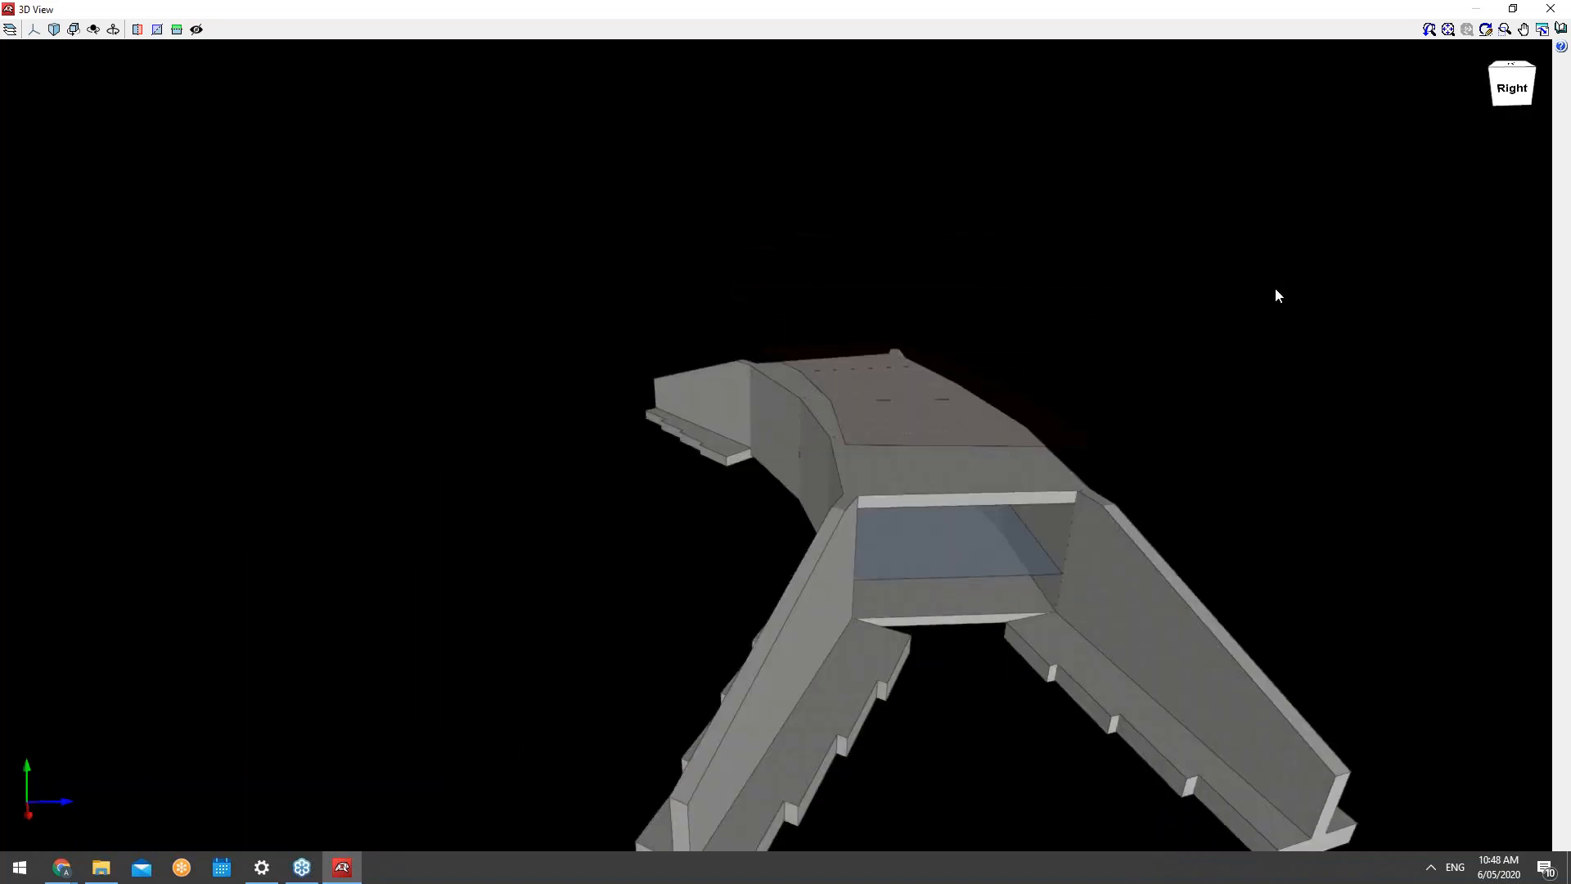
click(1549, 8)
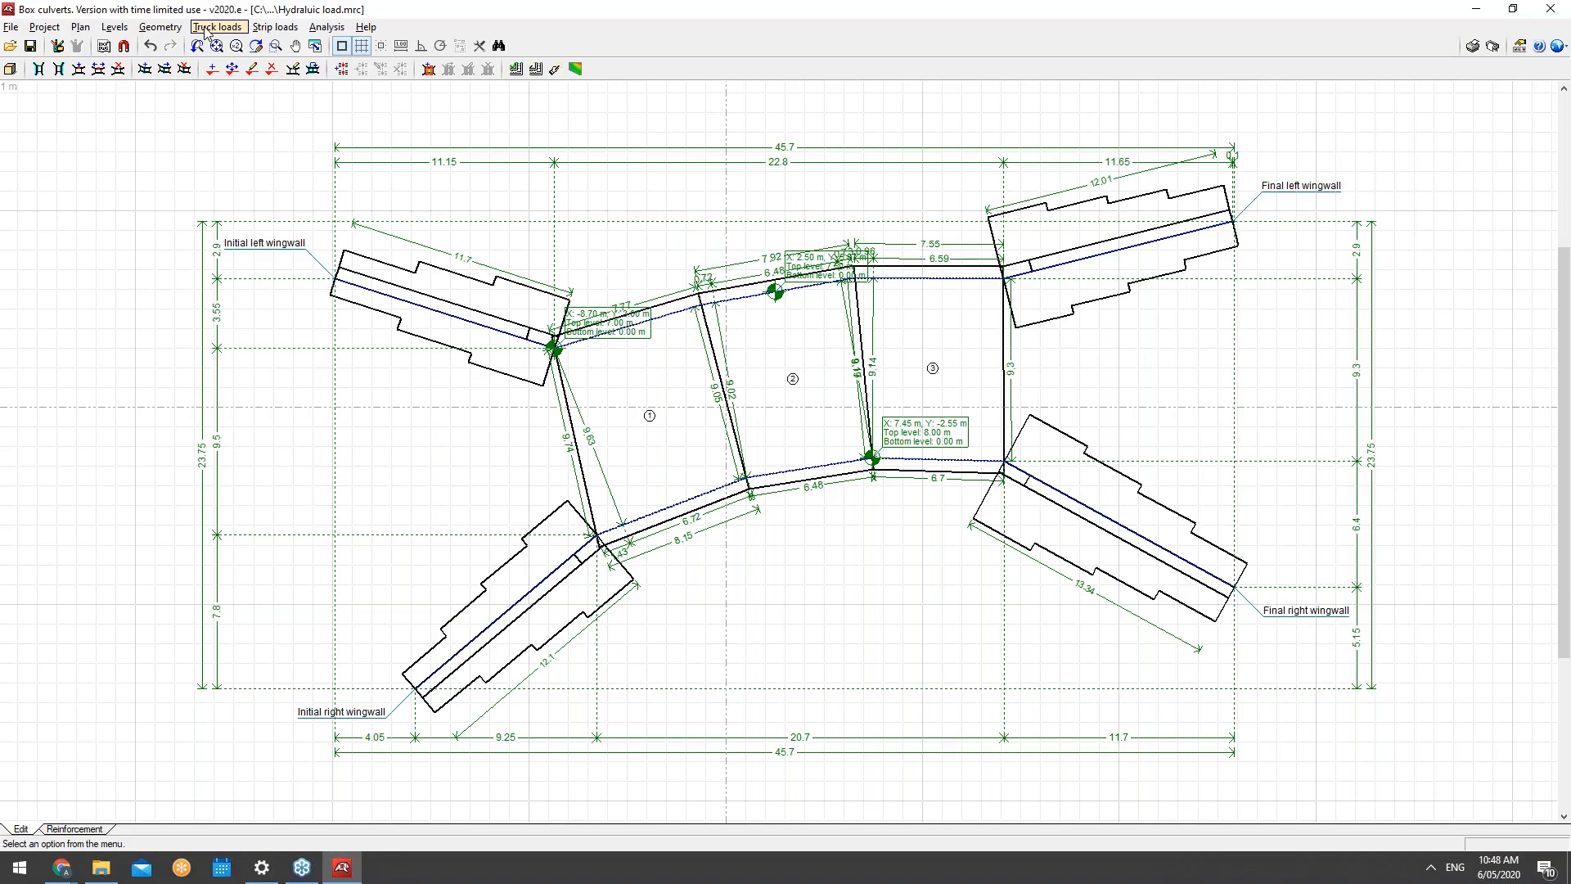
Step: Run the analysis check on the initial left wingwall and open its complete report of assessed checks
click(347, 33)
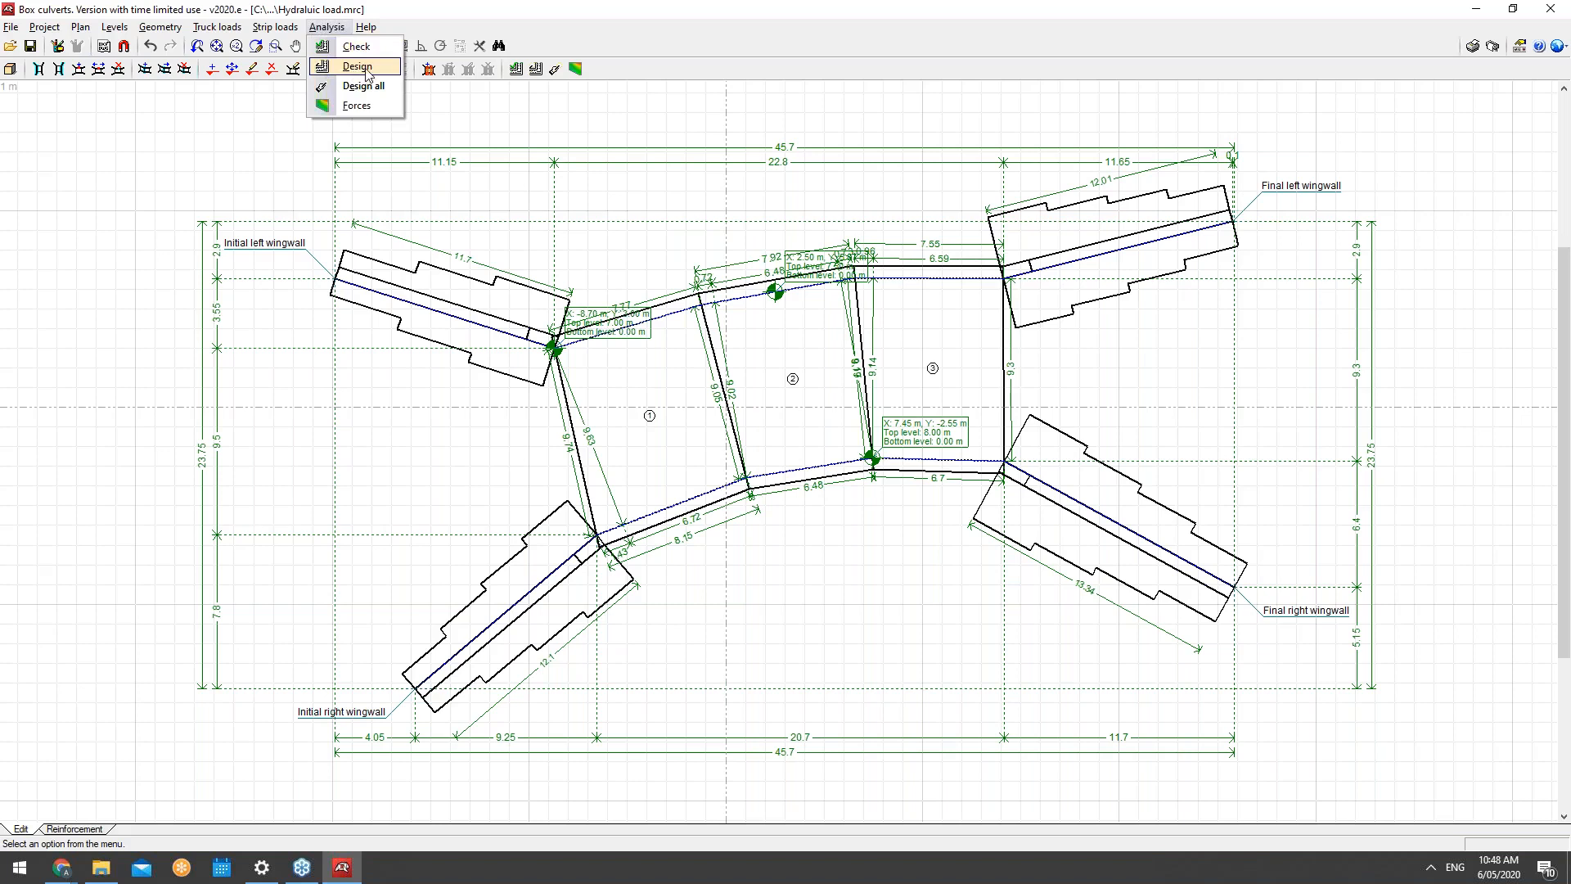
click(366, 49)
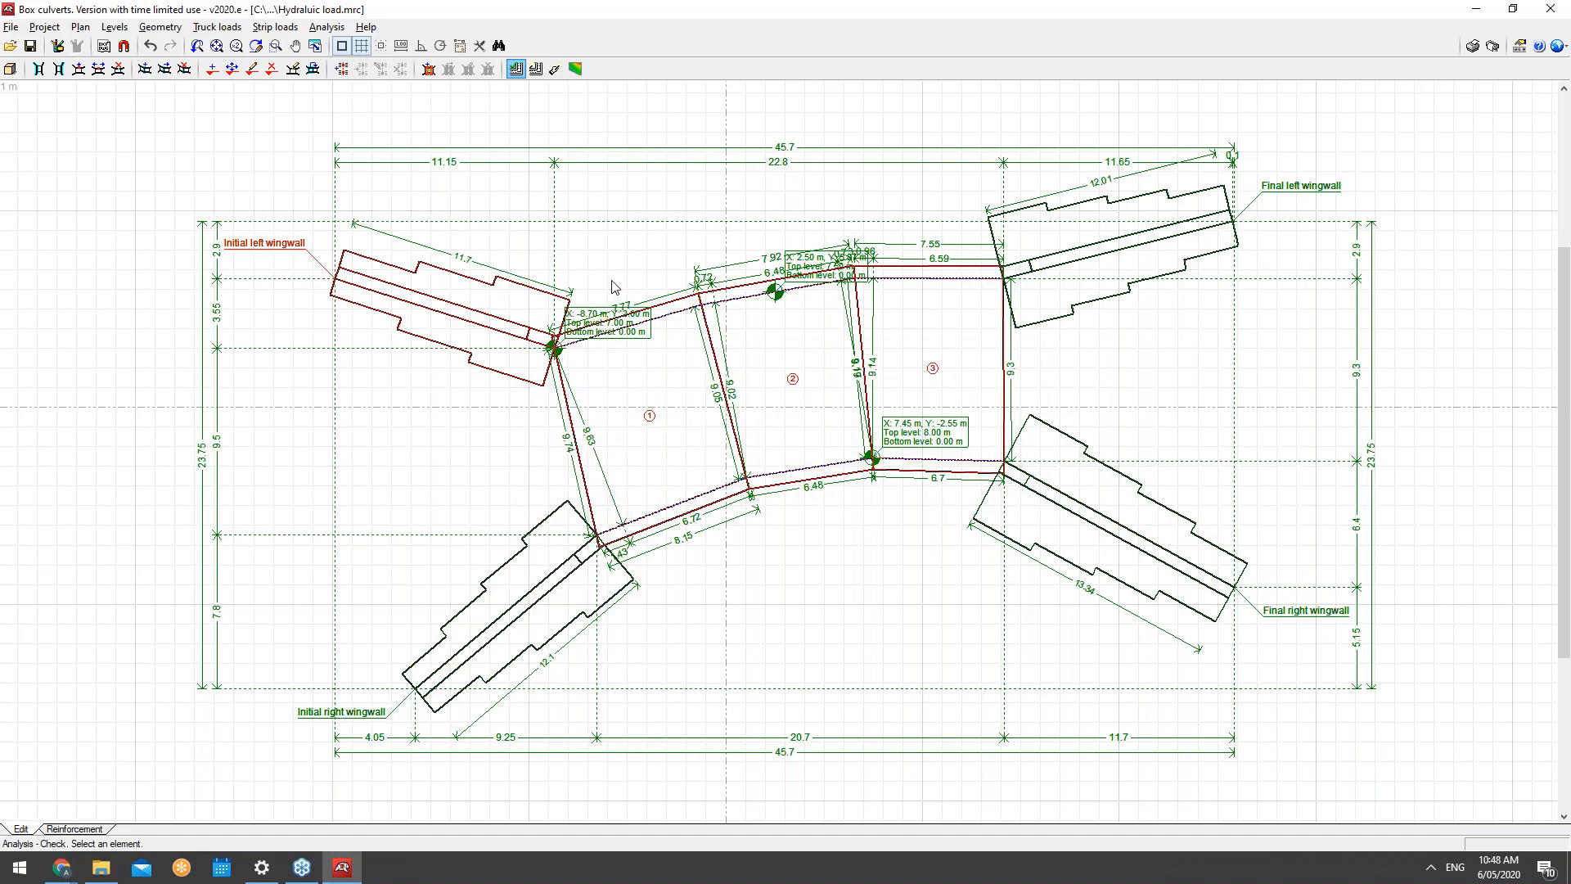
click(456, 326)
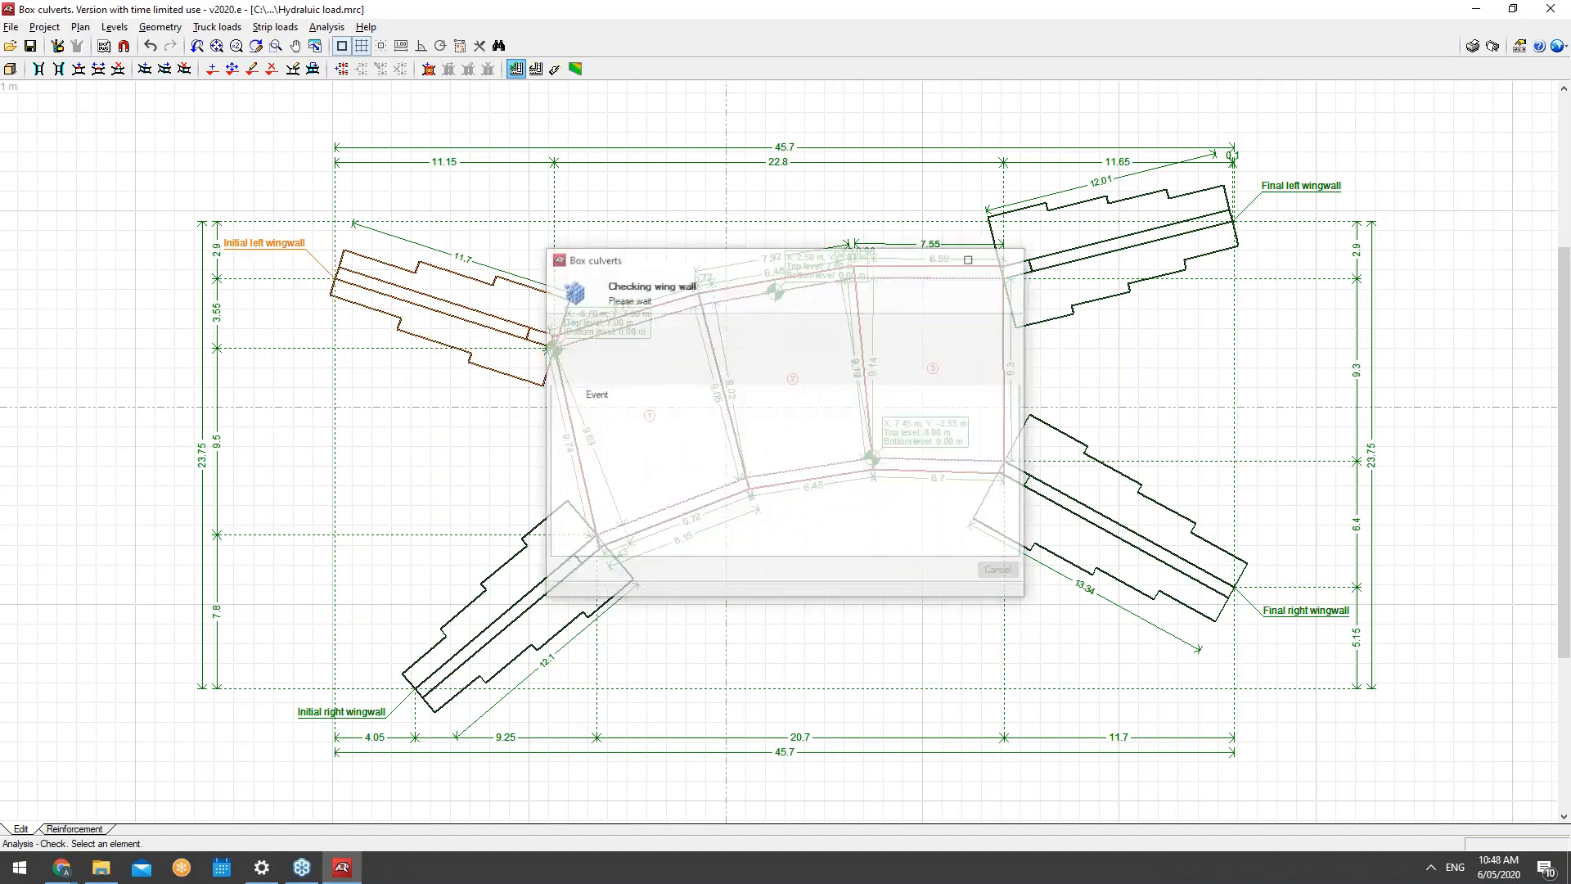
click(798, 471)
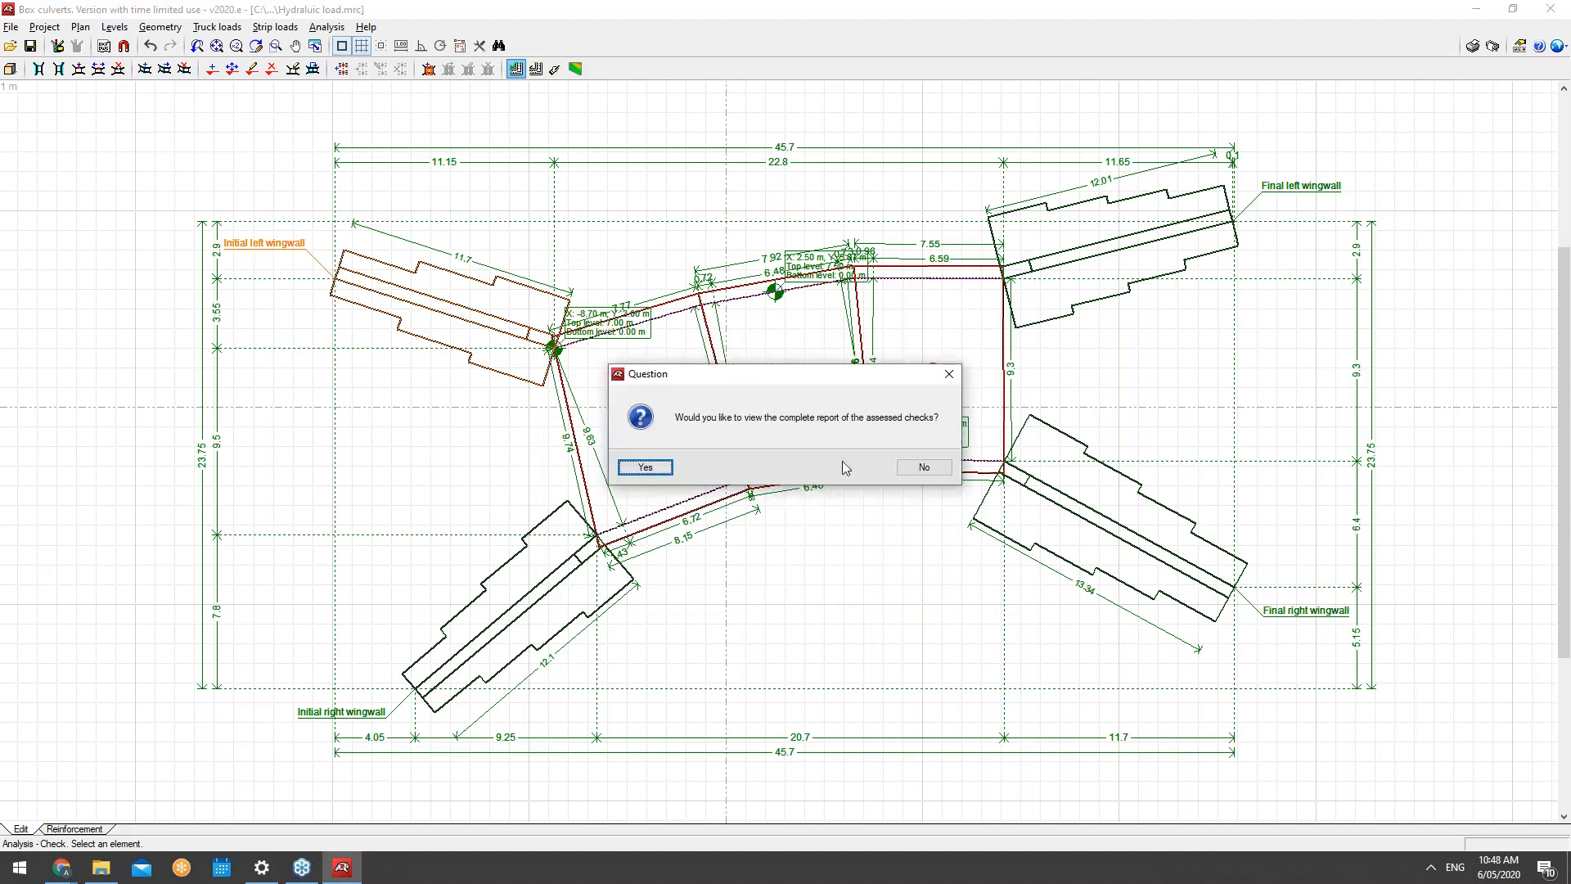
click(646, 467)
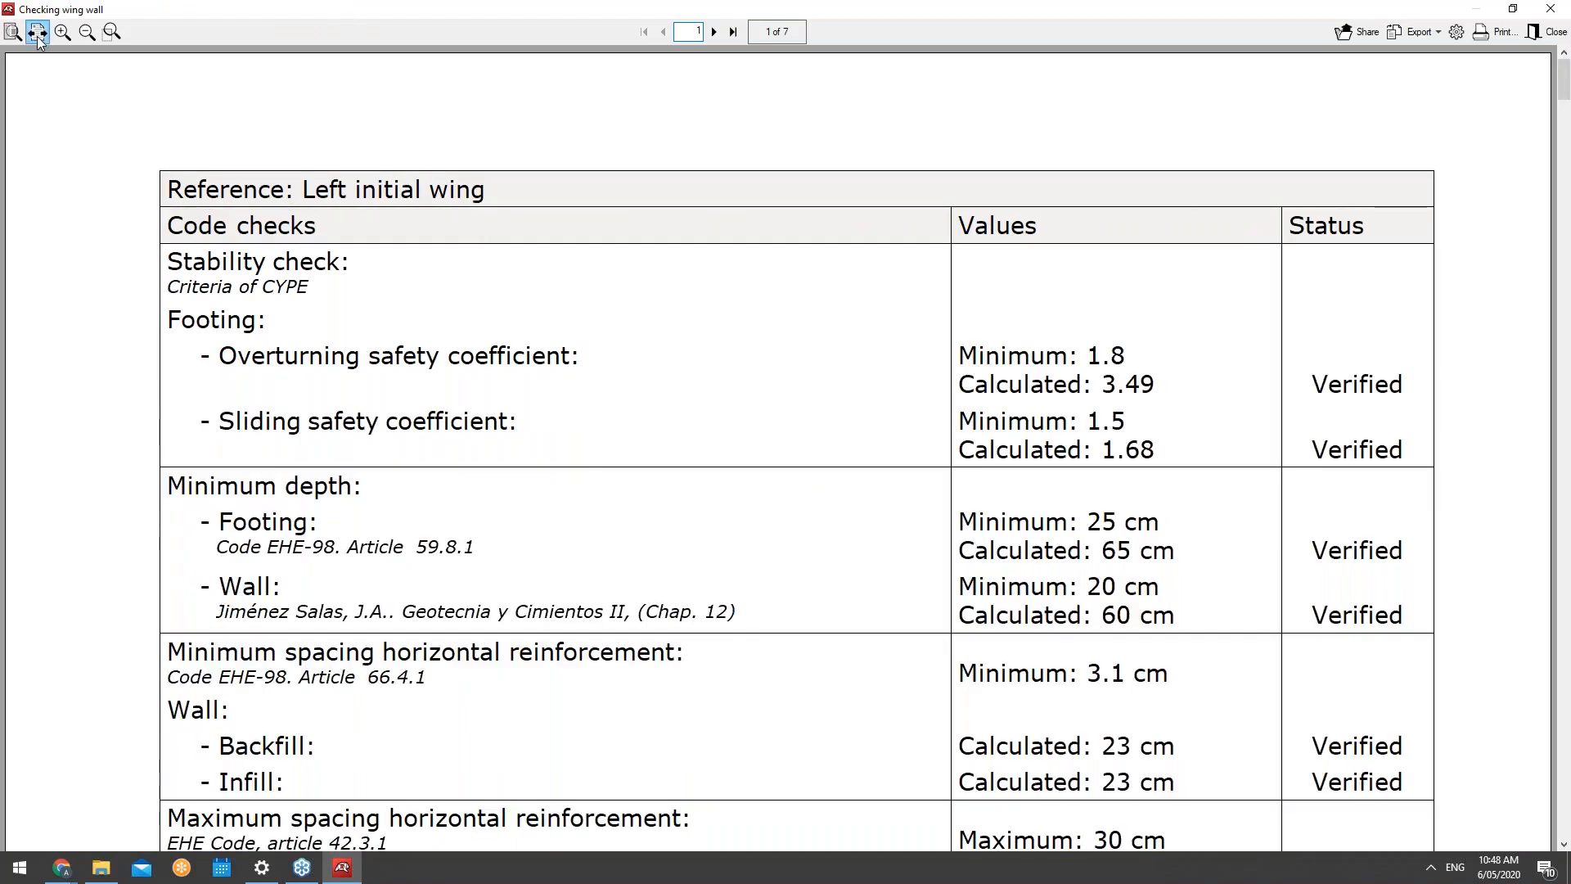
Step: Read the initial left wingwall's check report at full-page size through to the last page, and close it
ctrl+scroll(580, 87, down, 4)
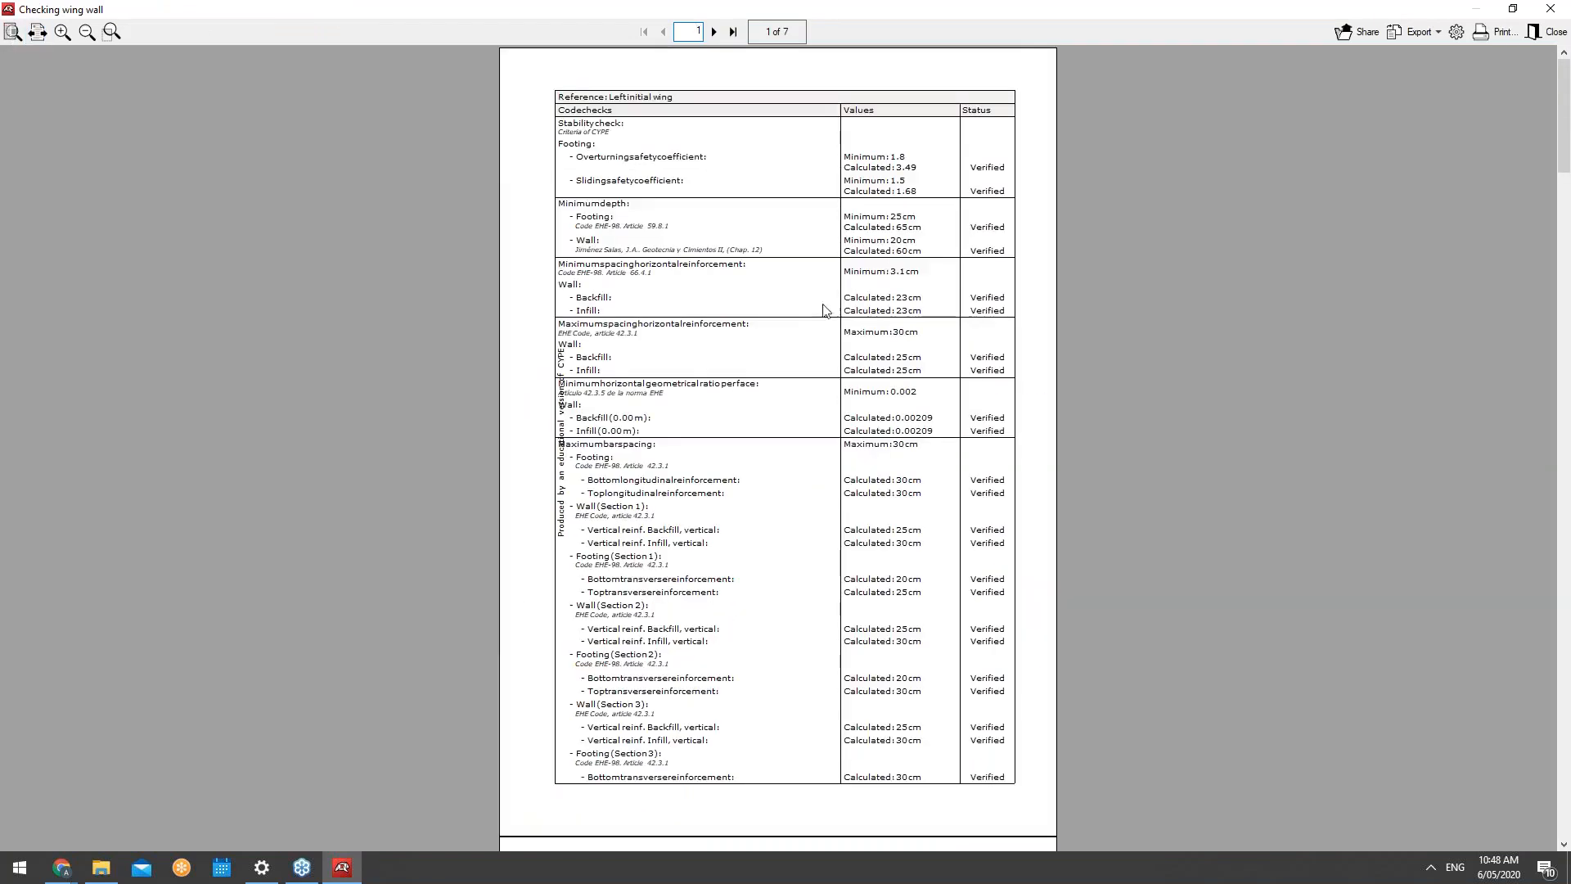
click(715, 35)
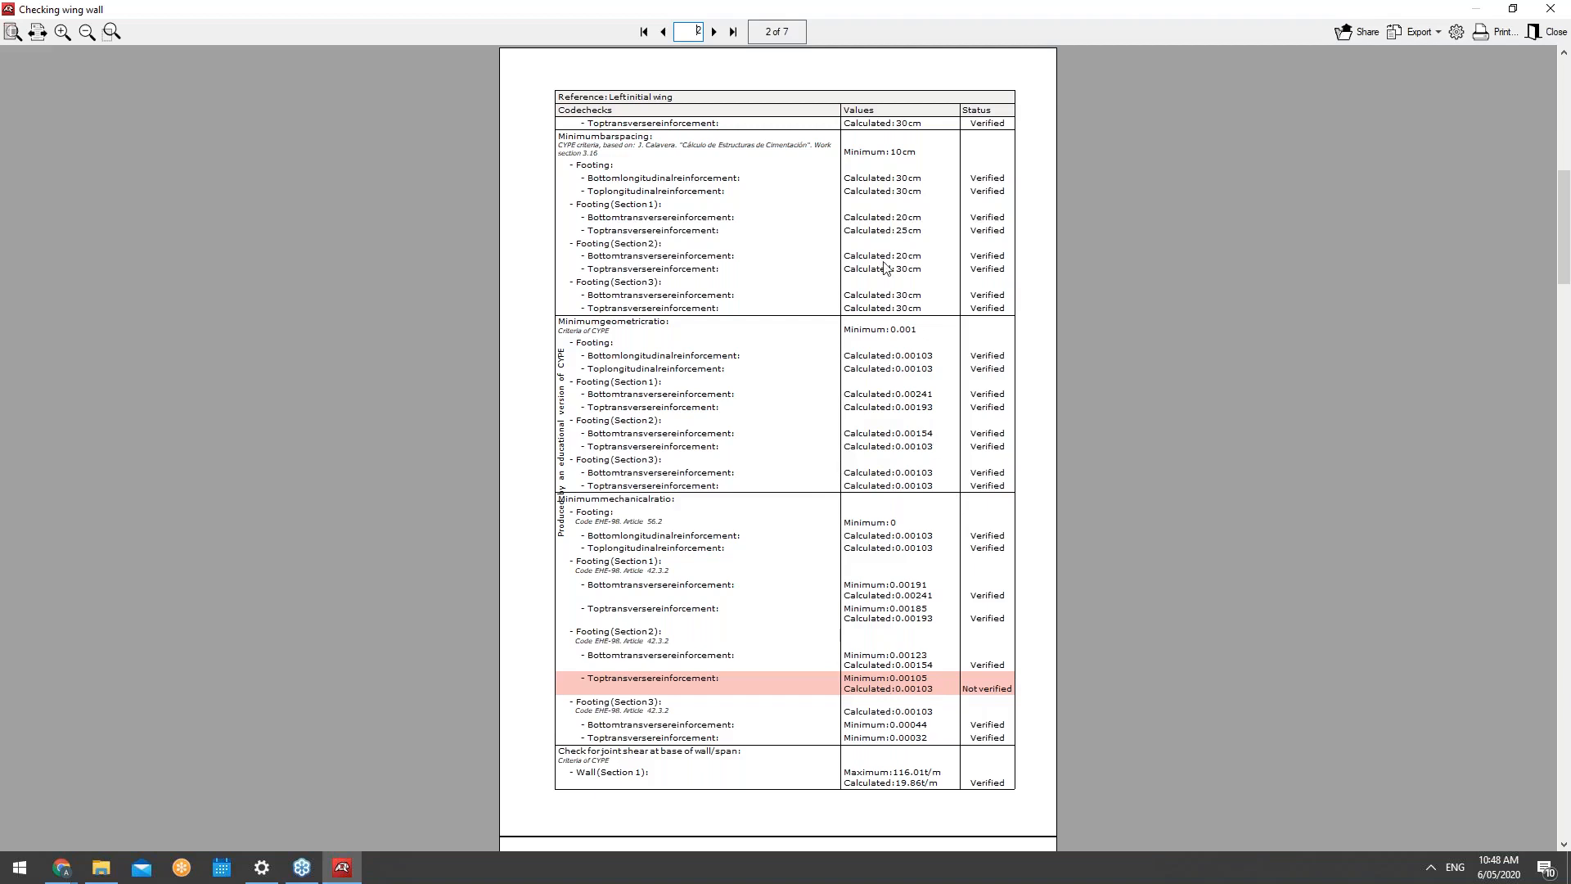
click(713, 32)
click(714, 31)
click(713, 32)
click(714, 32)
click(714, 32)
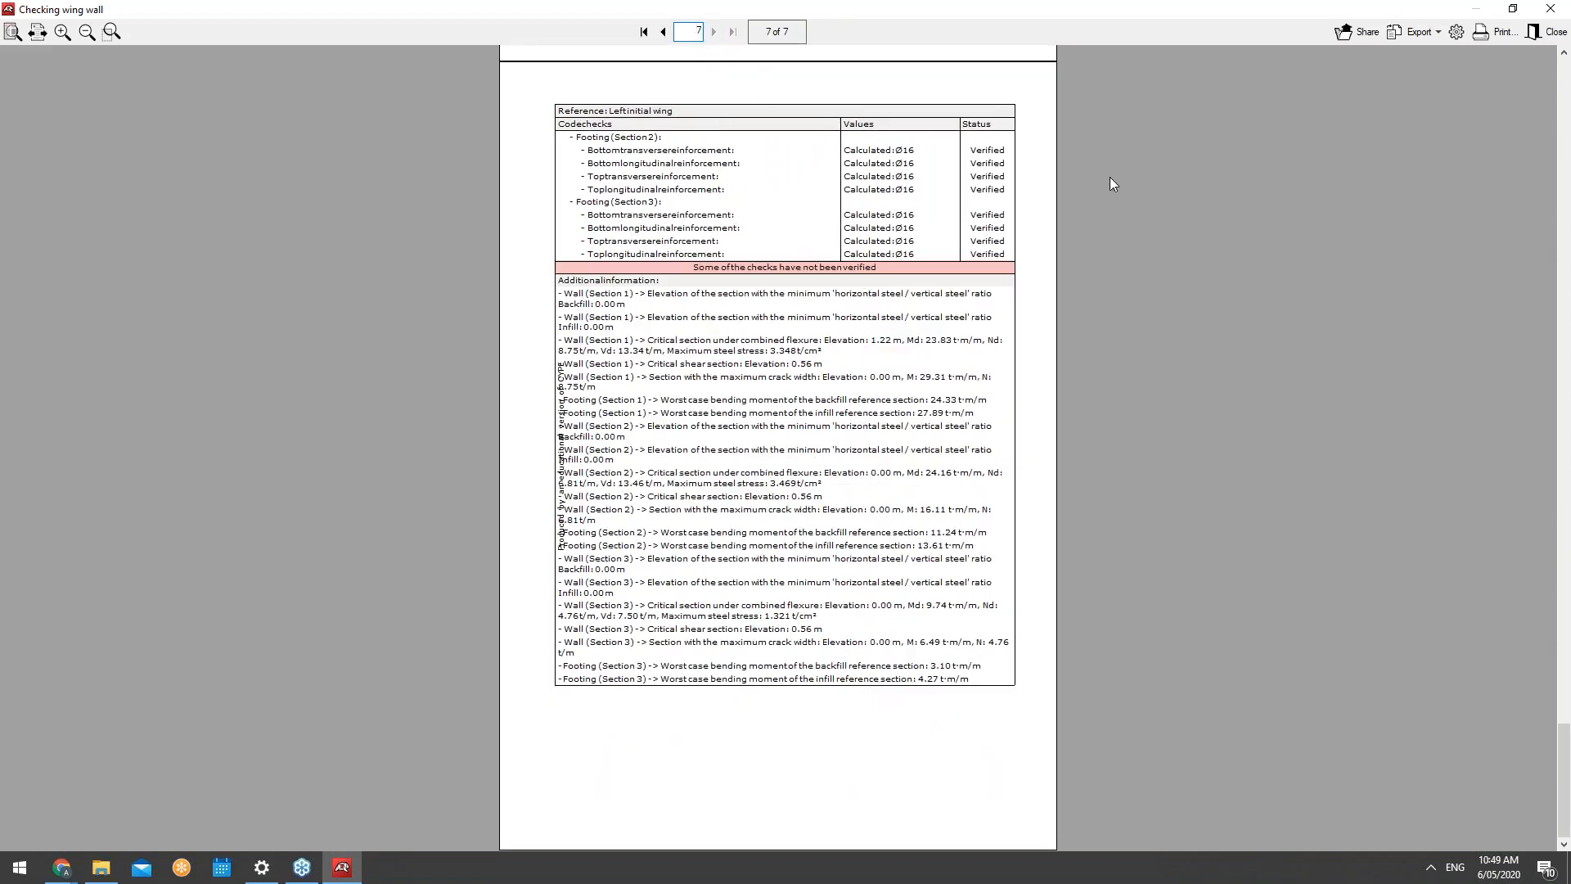
click(1555, 8)
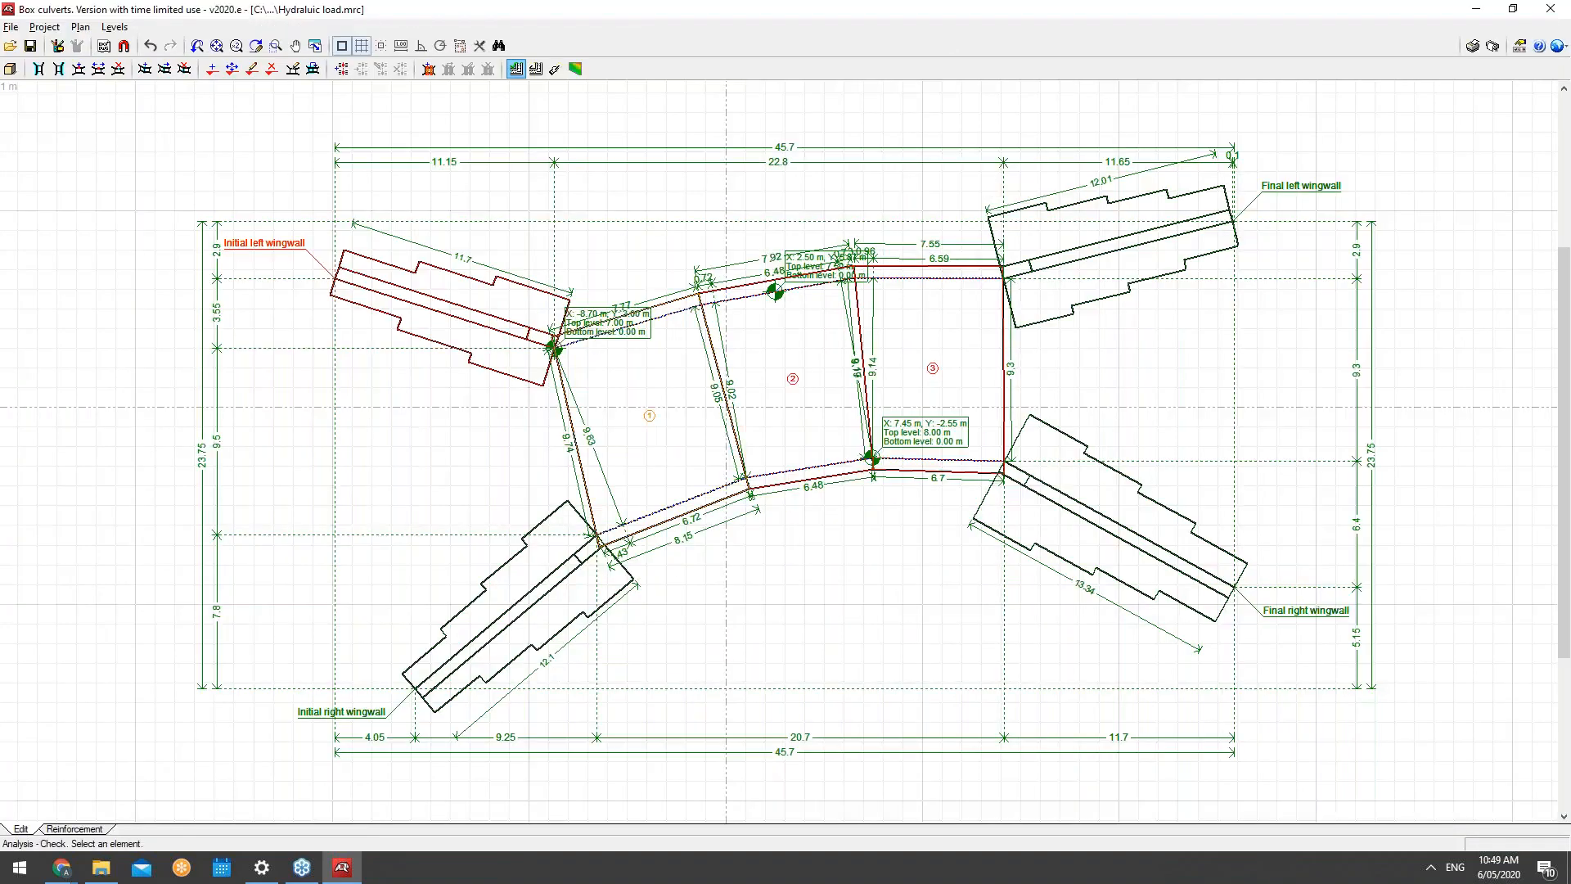
Step: Run the analysis check on module 1 and open its complete report of assessed checks
click(790, 471)
click(651, 467)
click(770, 479)
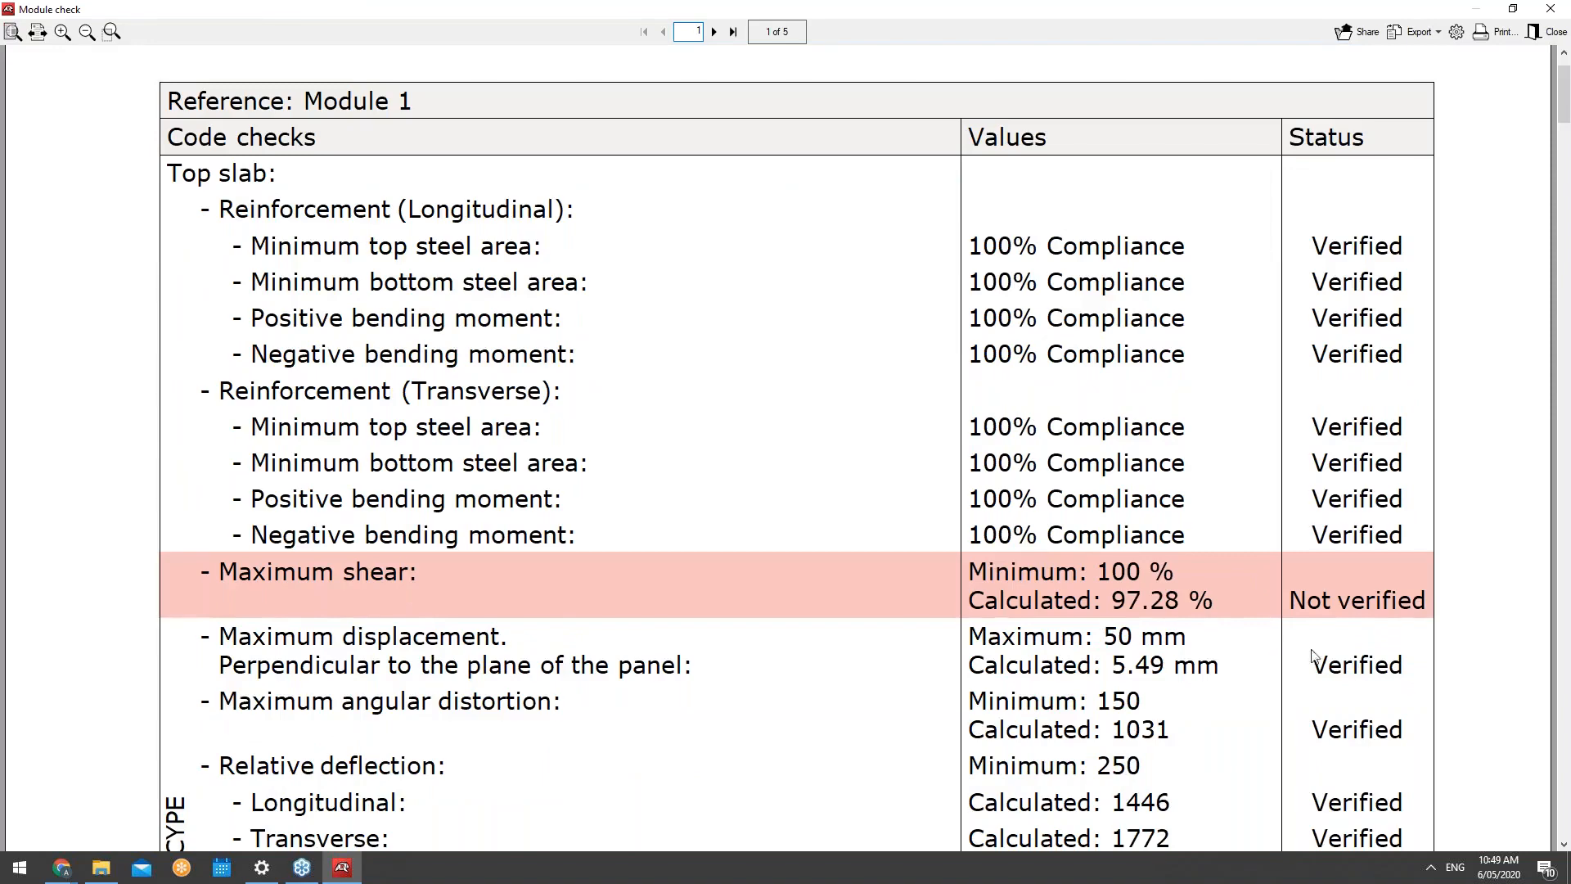
Step: Read the module 1 check report at full-page size through to the last page, and close it
click(13, 31)
click(714, 31)
click(713, 31)
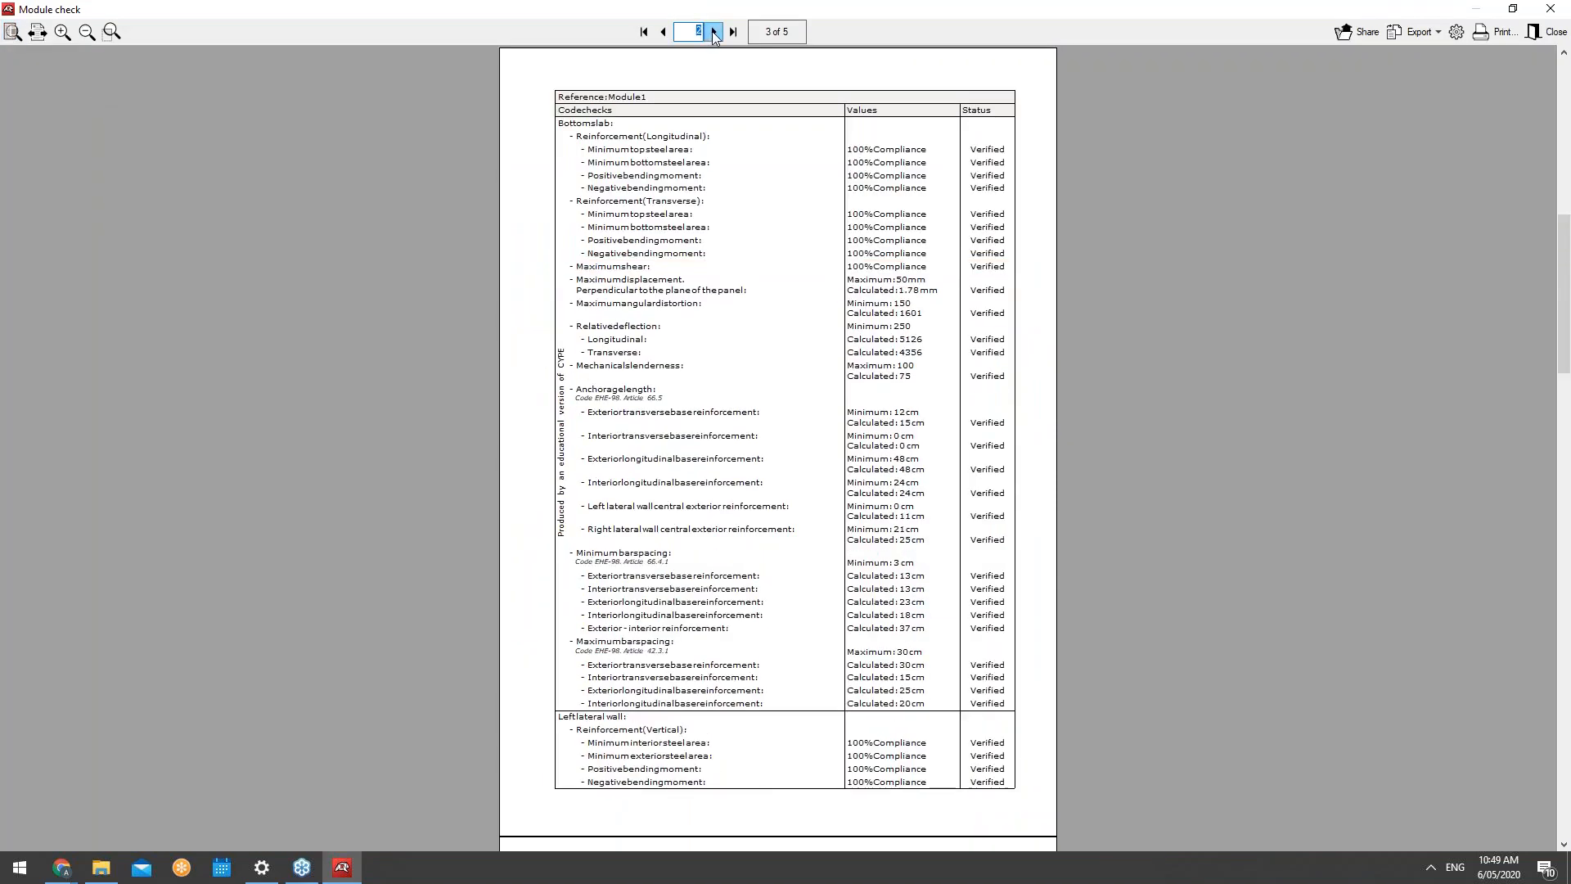
click(713, 31)
click(714, 31)
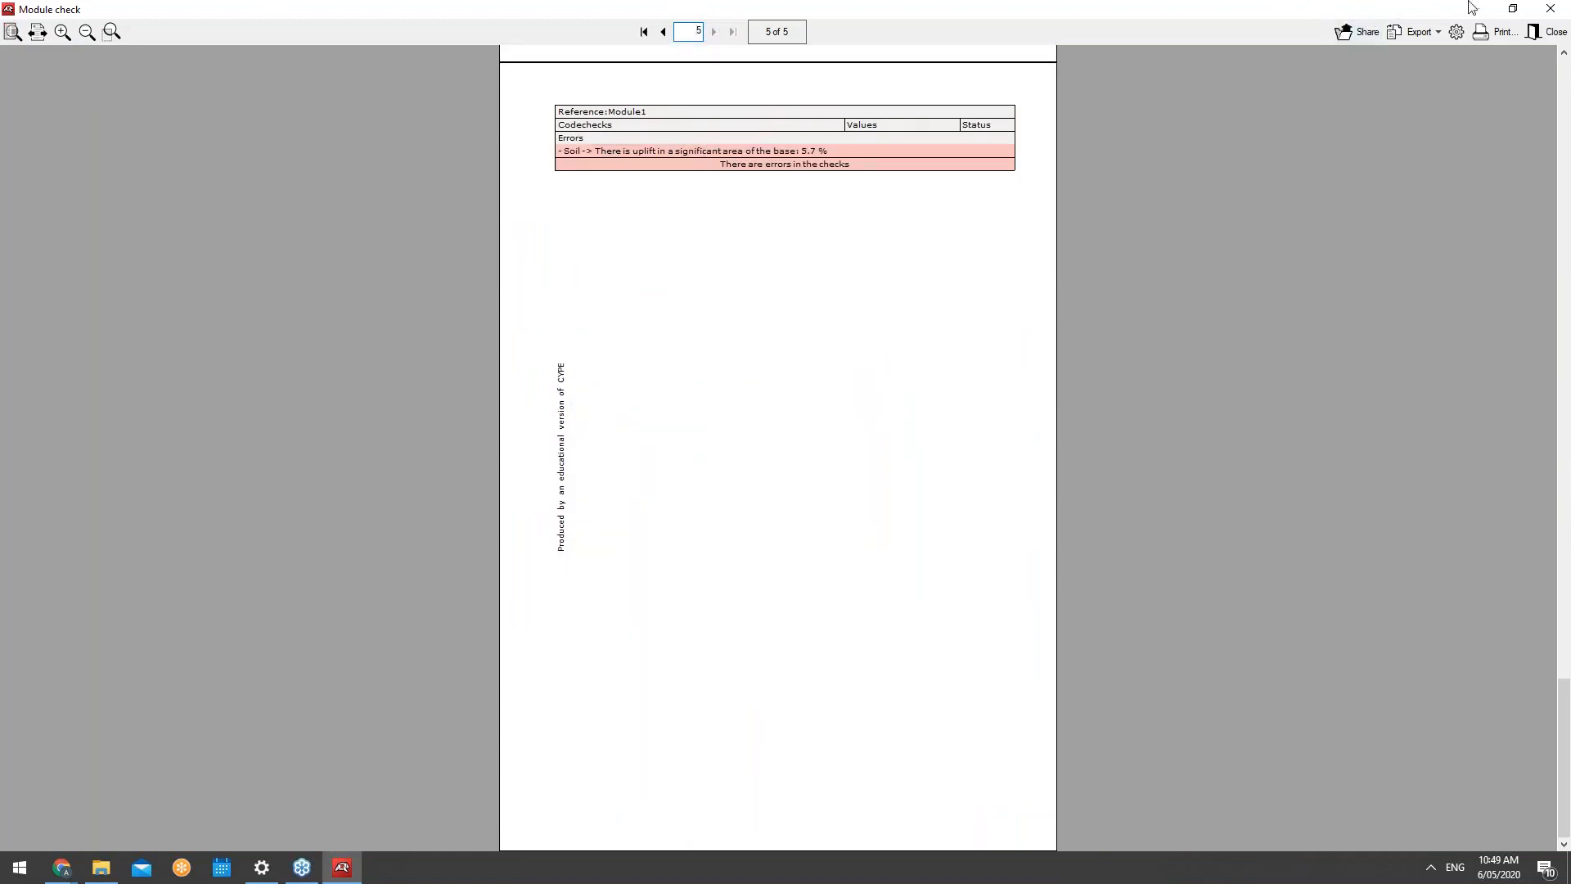
click(1547, 7)
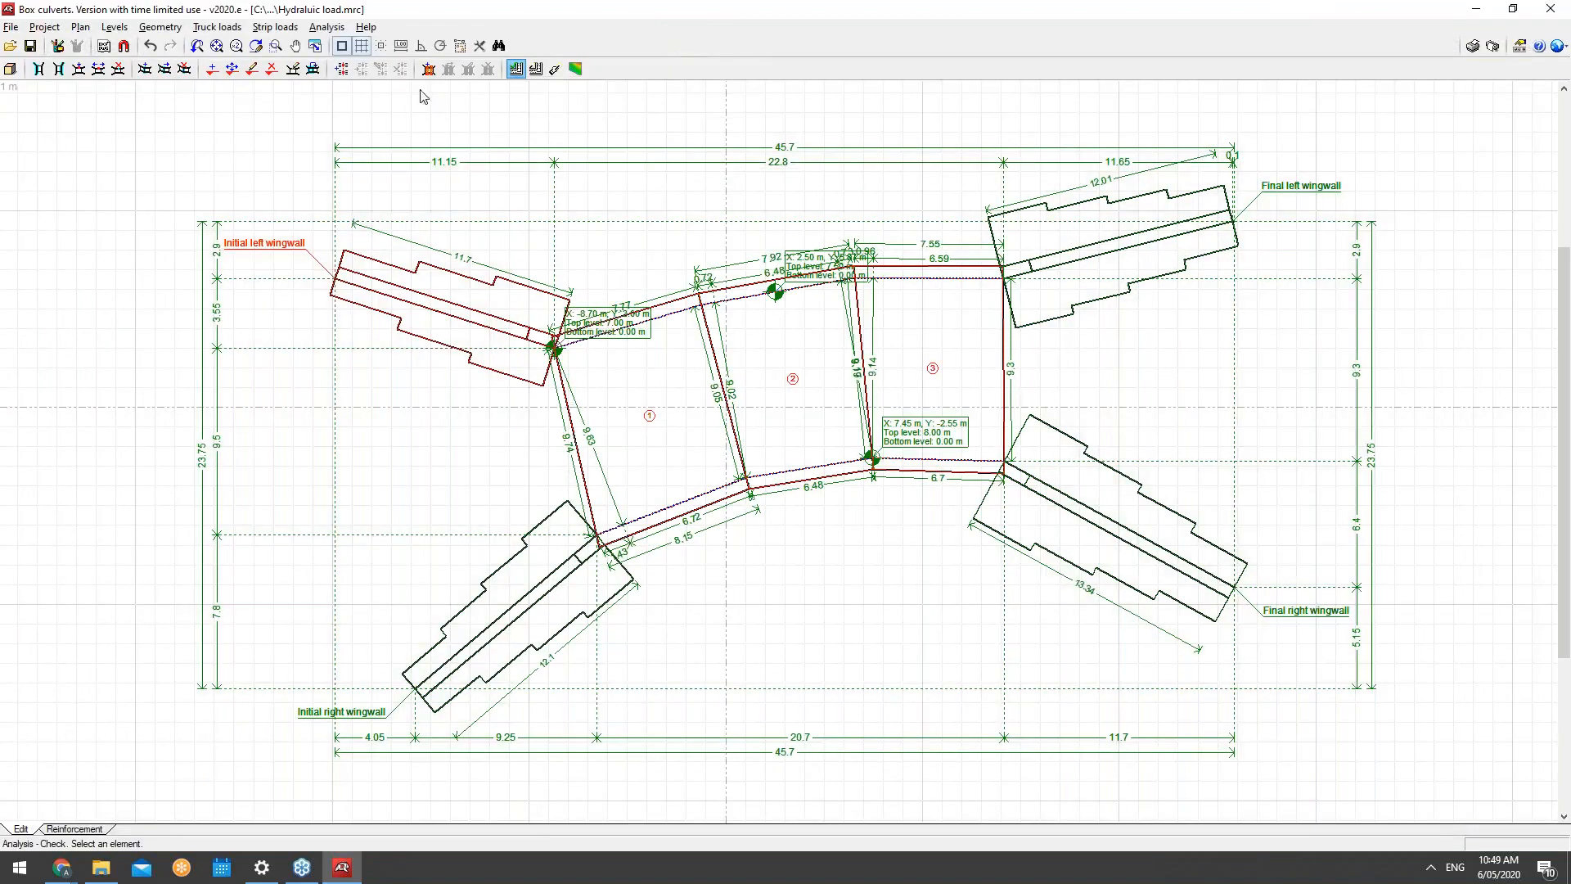
Step: Design and check all elements of the culvert, and open the complete report of the assessed checks
click(328, 27)
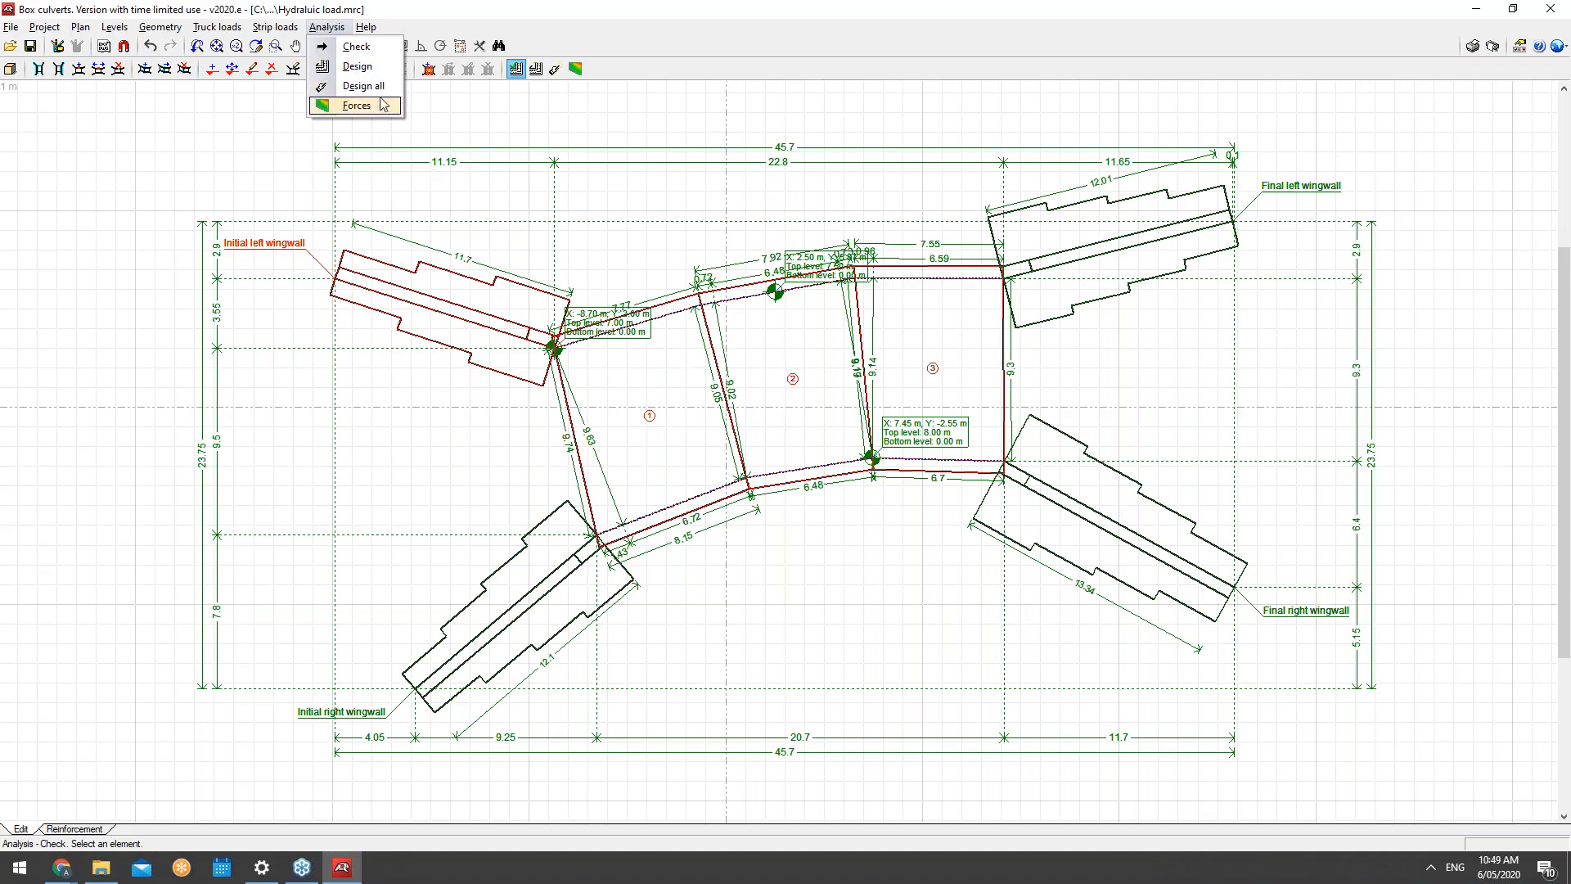
click(555, 69)
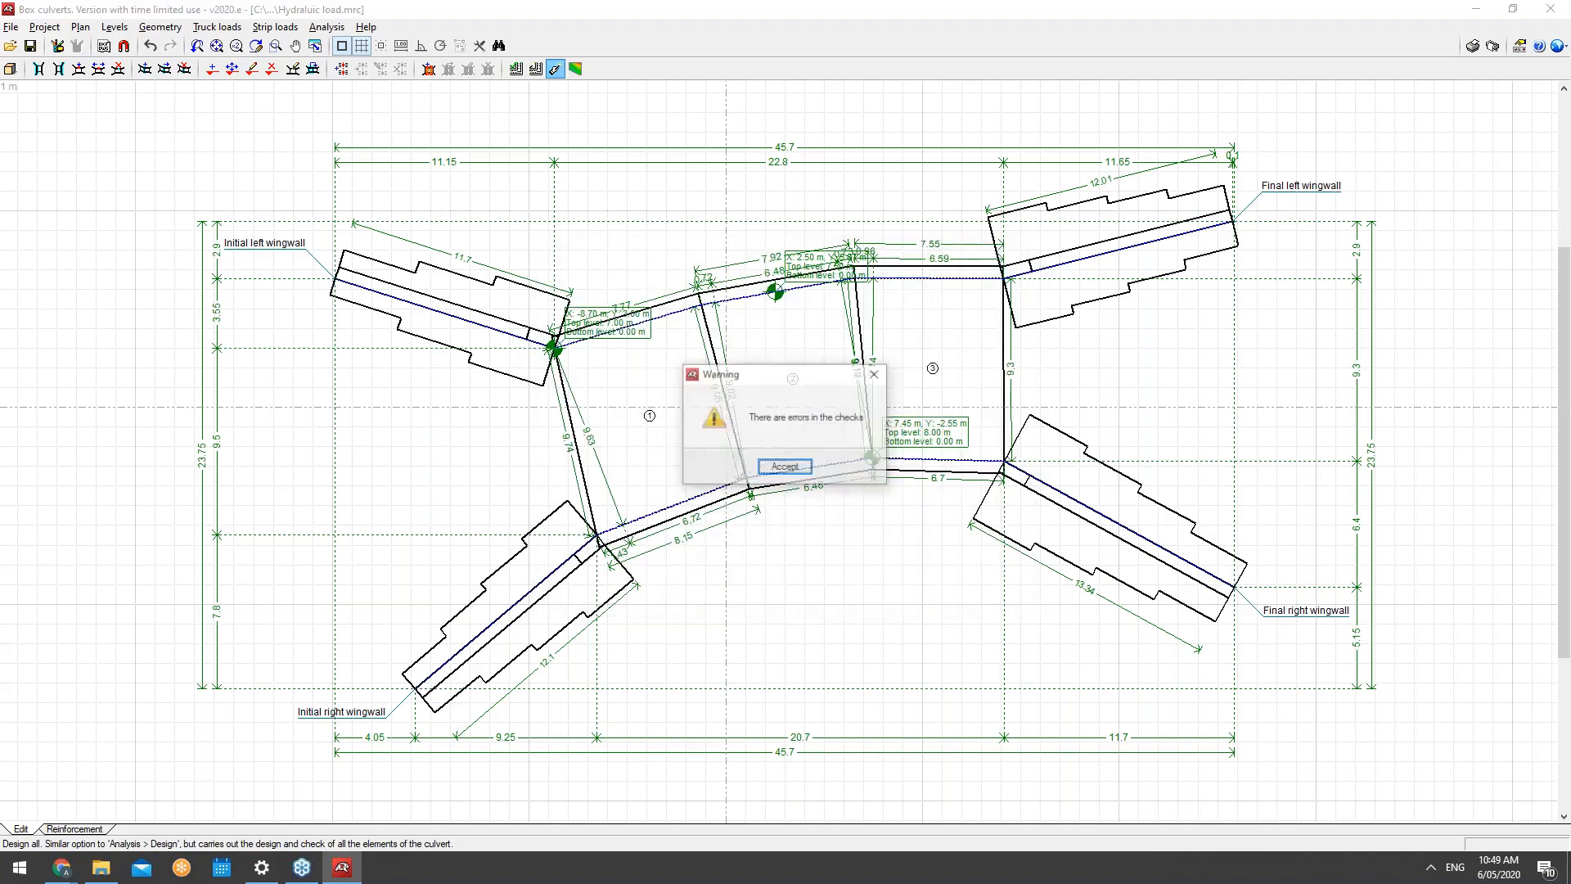
click(783, 467)
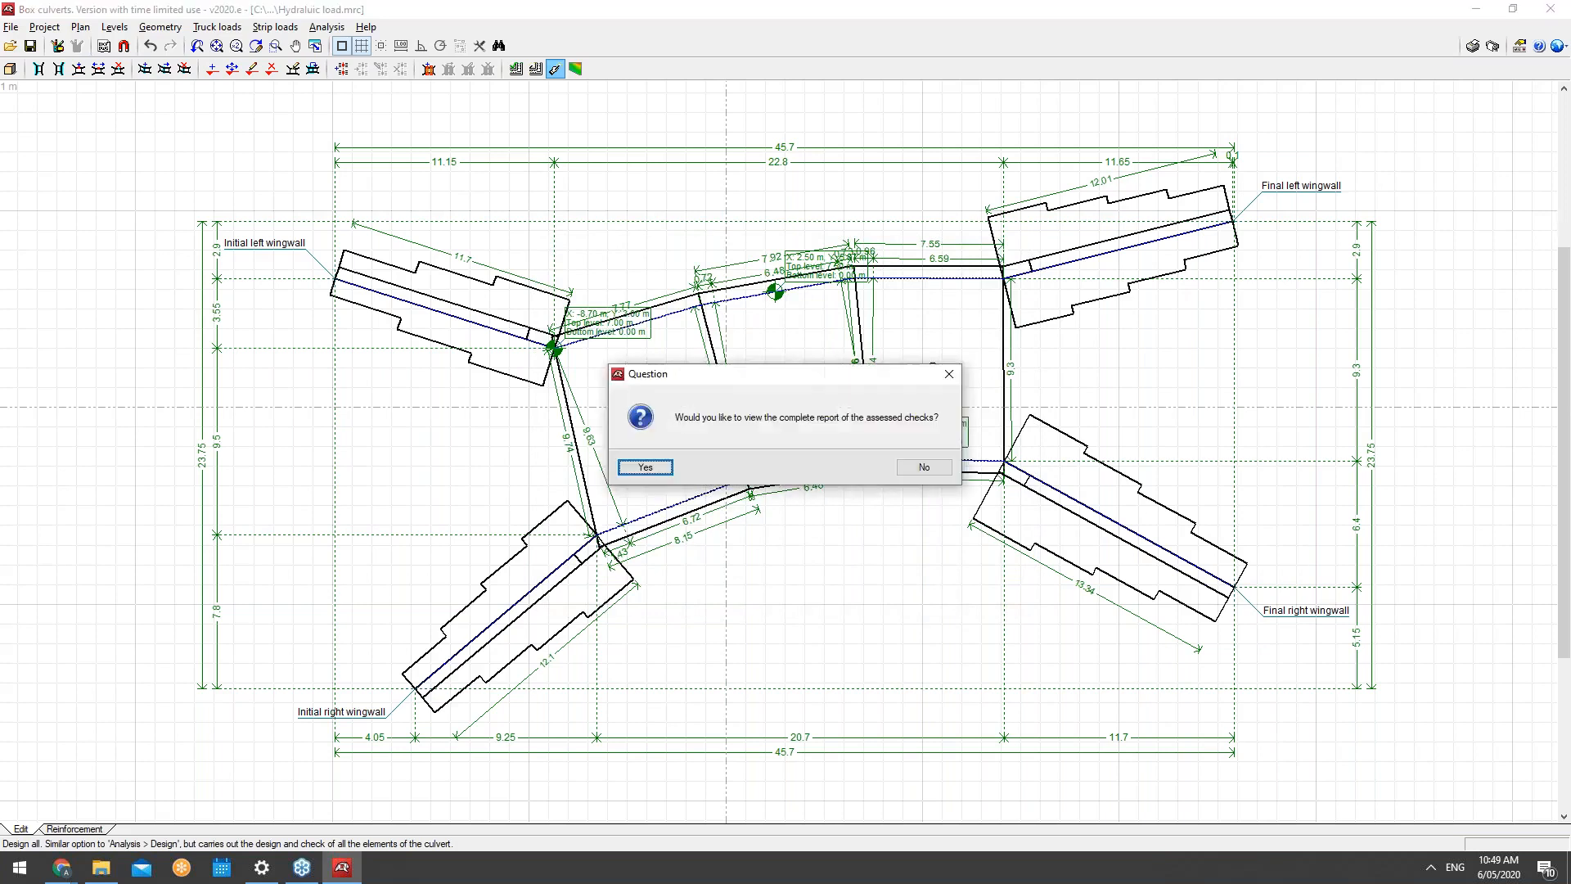
click(649, 468)
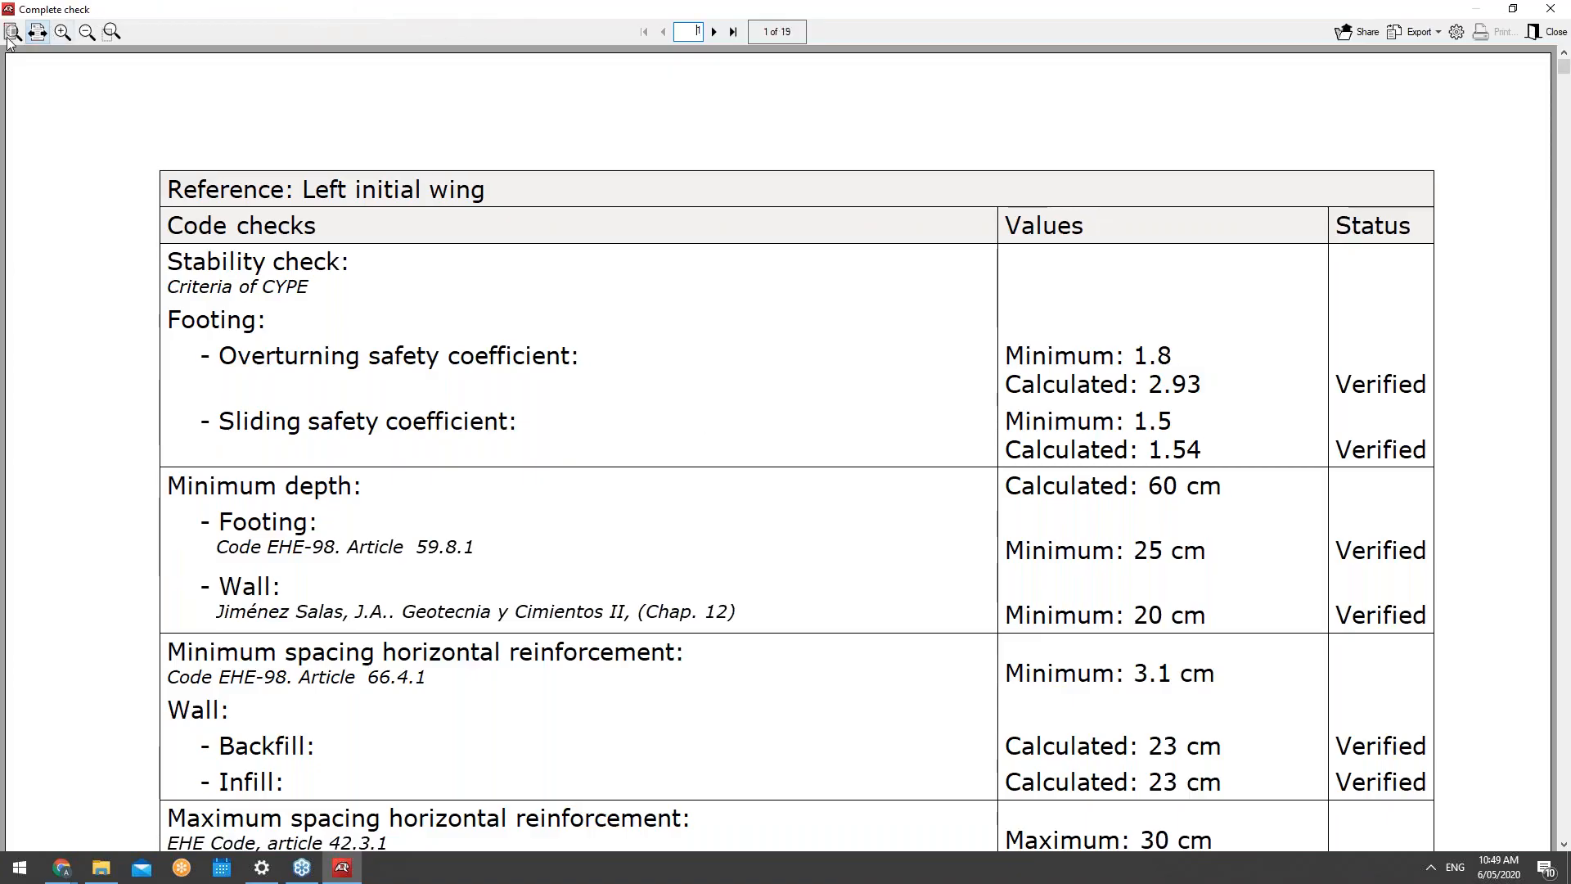
Step: Read the complete check report at full-page size from the left initial wing to the module 1 top slab checks on page 16
click(11, 32)
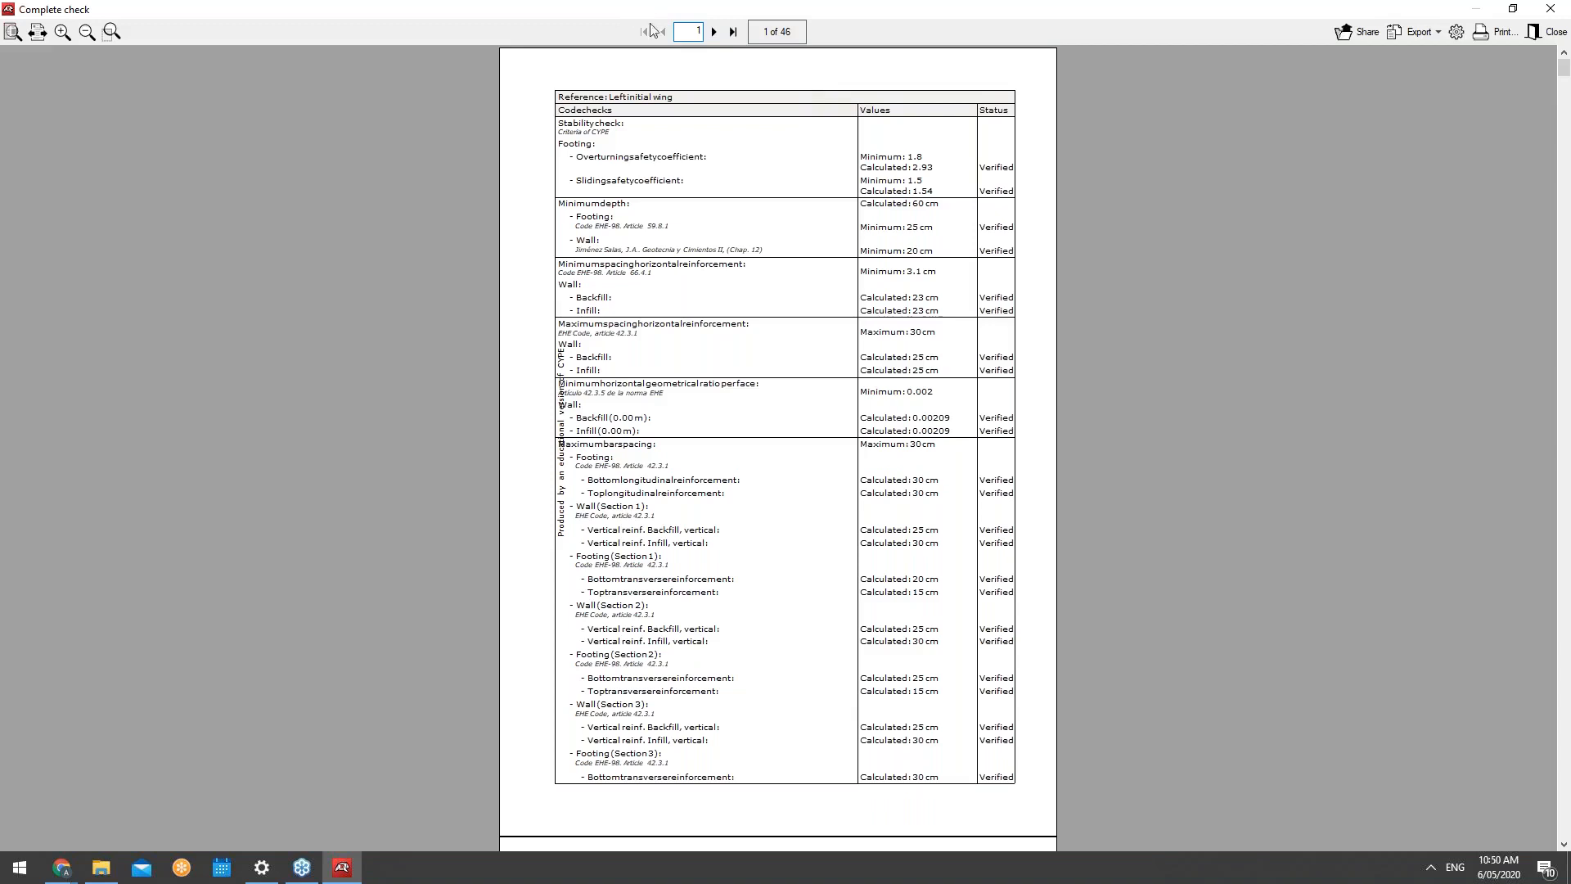
click(711, 32)
click(712, 32)
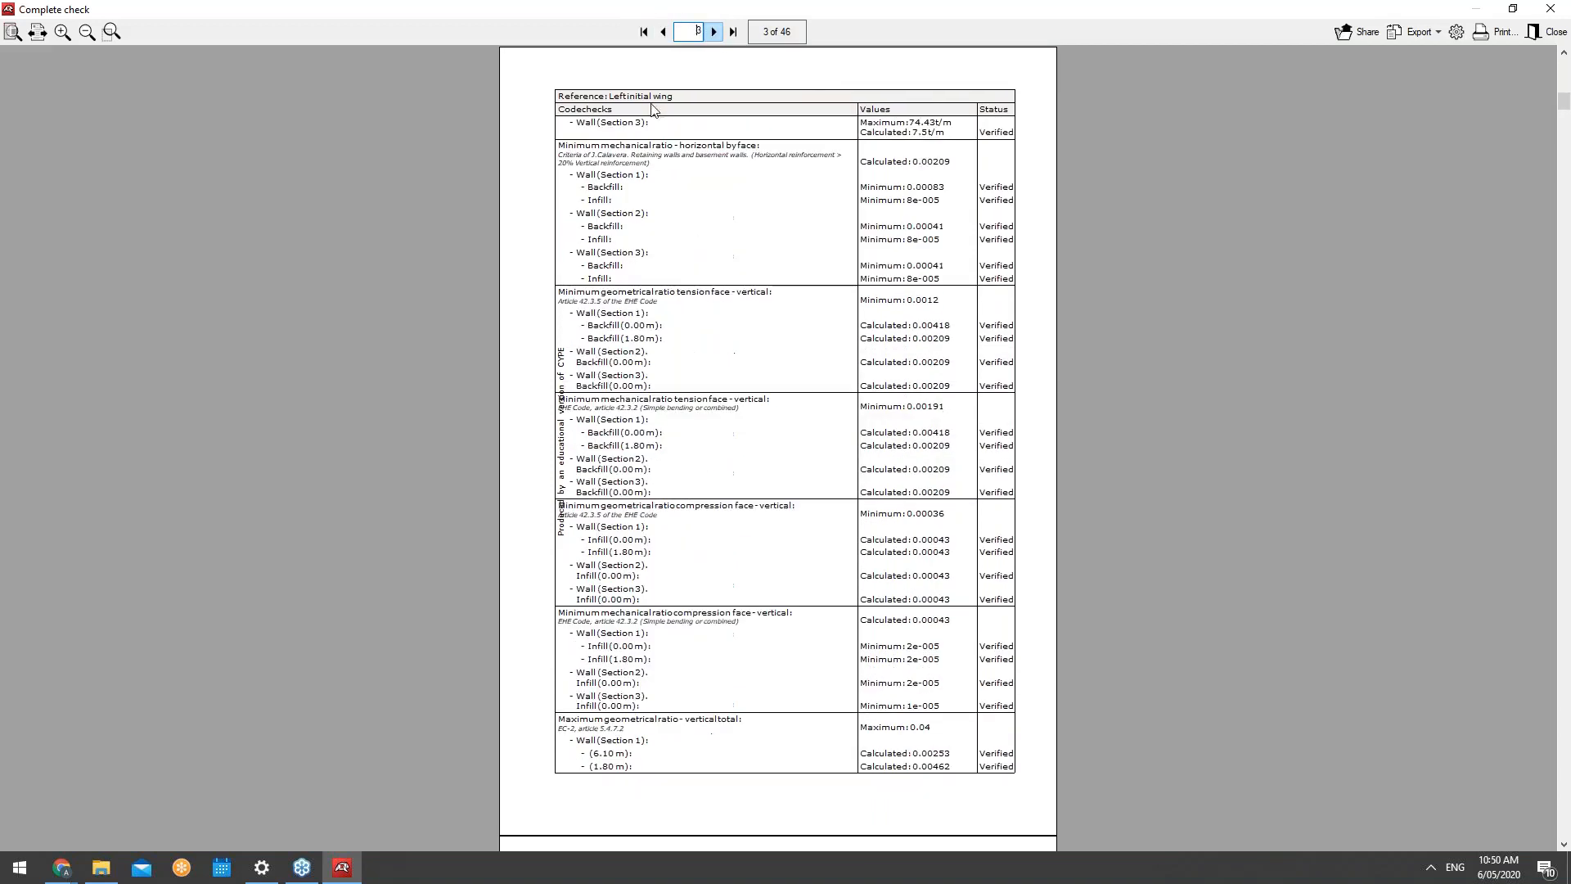
click(714, 32)
click(714, 32)
click(714, 32)
click(714, 32)
click(714, 32)
click(714, 32)
click(714, 31)
click(714, 32)
click(714, 32)
click(715, 32)
click(714, 32)
click(715, 32)
click(714, 32)
click(715, 32)
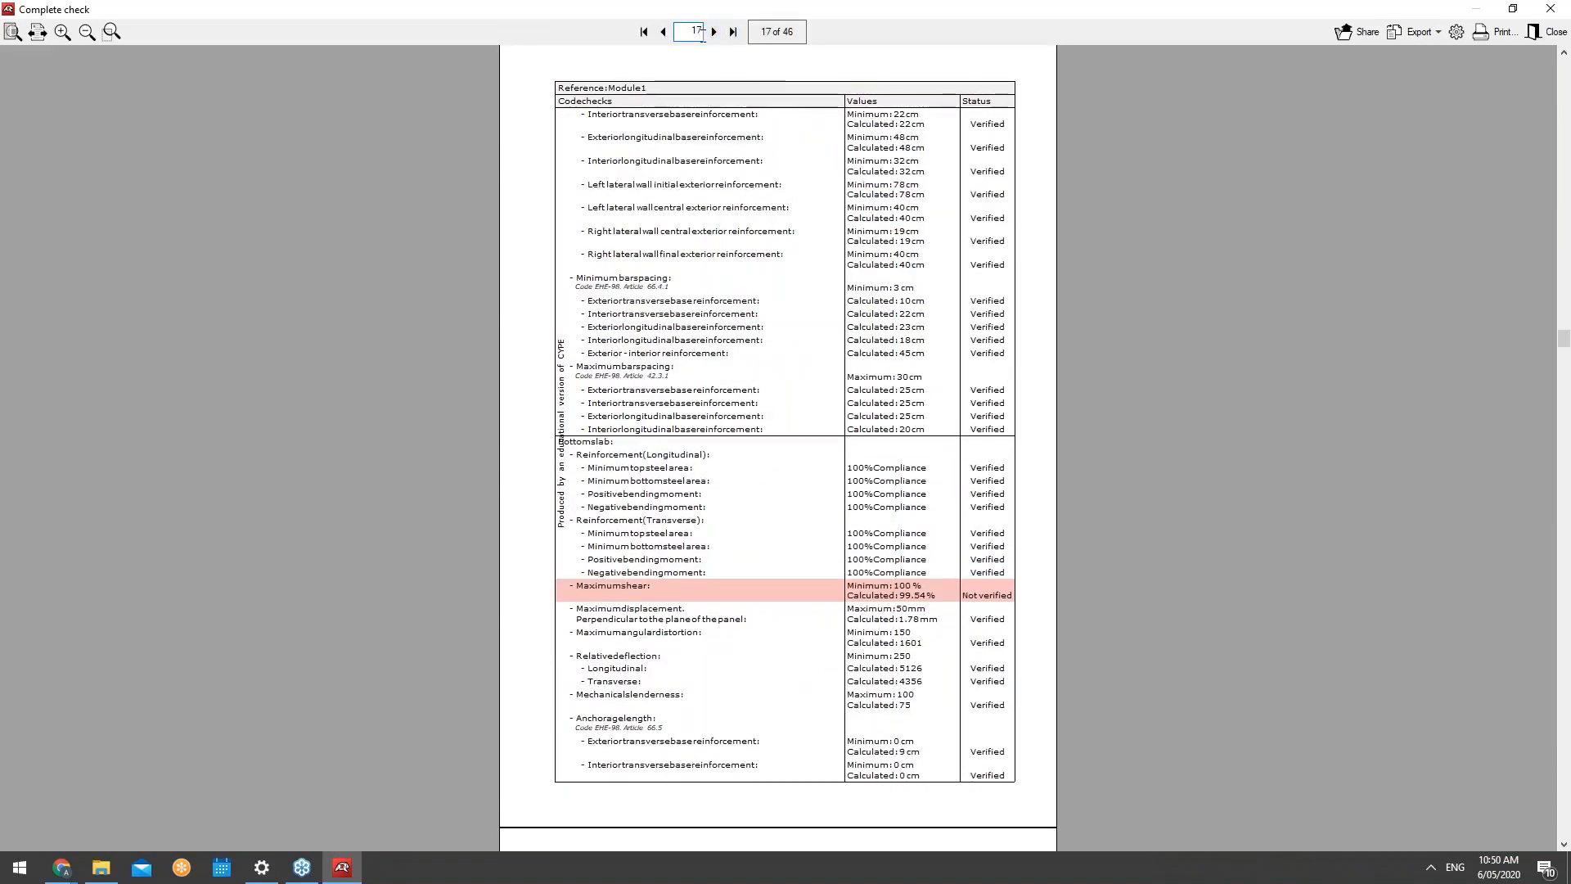
click(663, 31)
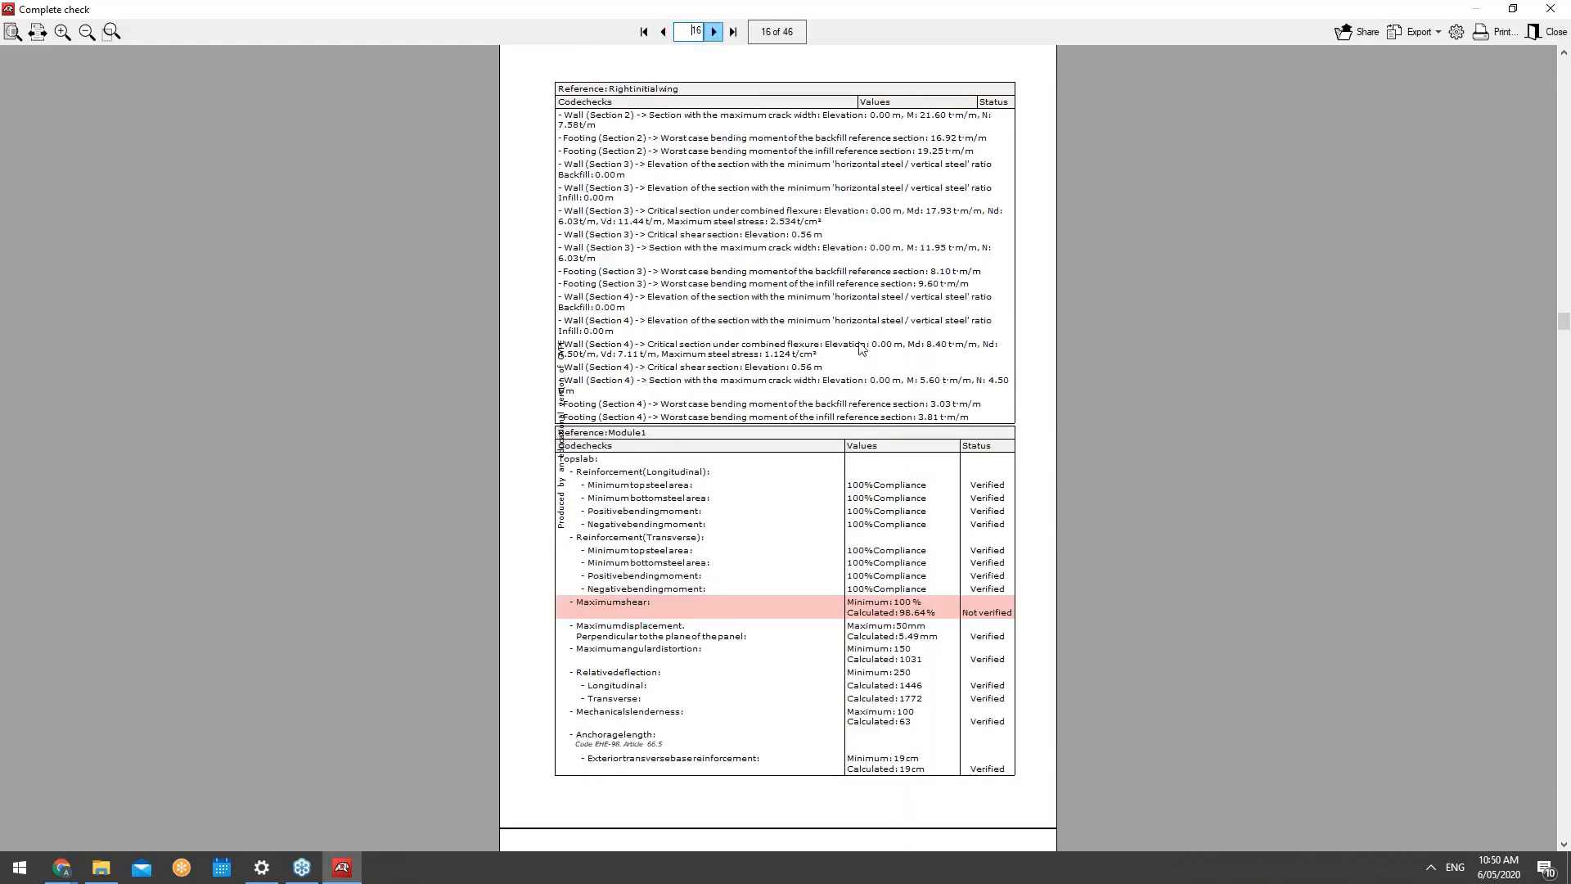
Step: Continue reading the complete check report from module 1 to the module 3 checks on page 26
click(714, 32)
click(715, 32)
click(715, 32)
click(714, 32)
click(715, 32)
click(714, 32)
click(714, 32)
click(715, 32)
click(714, 32)
click(714, 32)
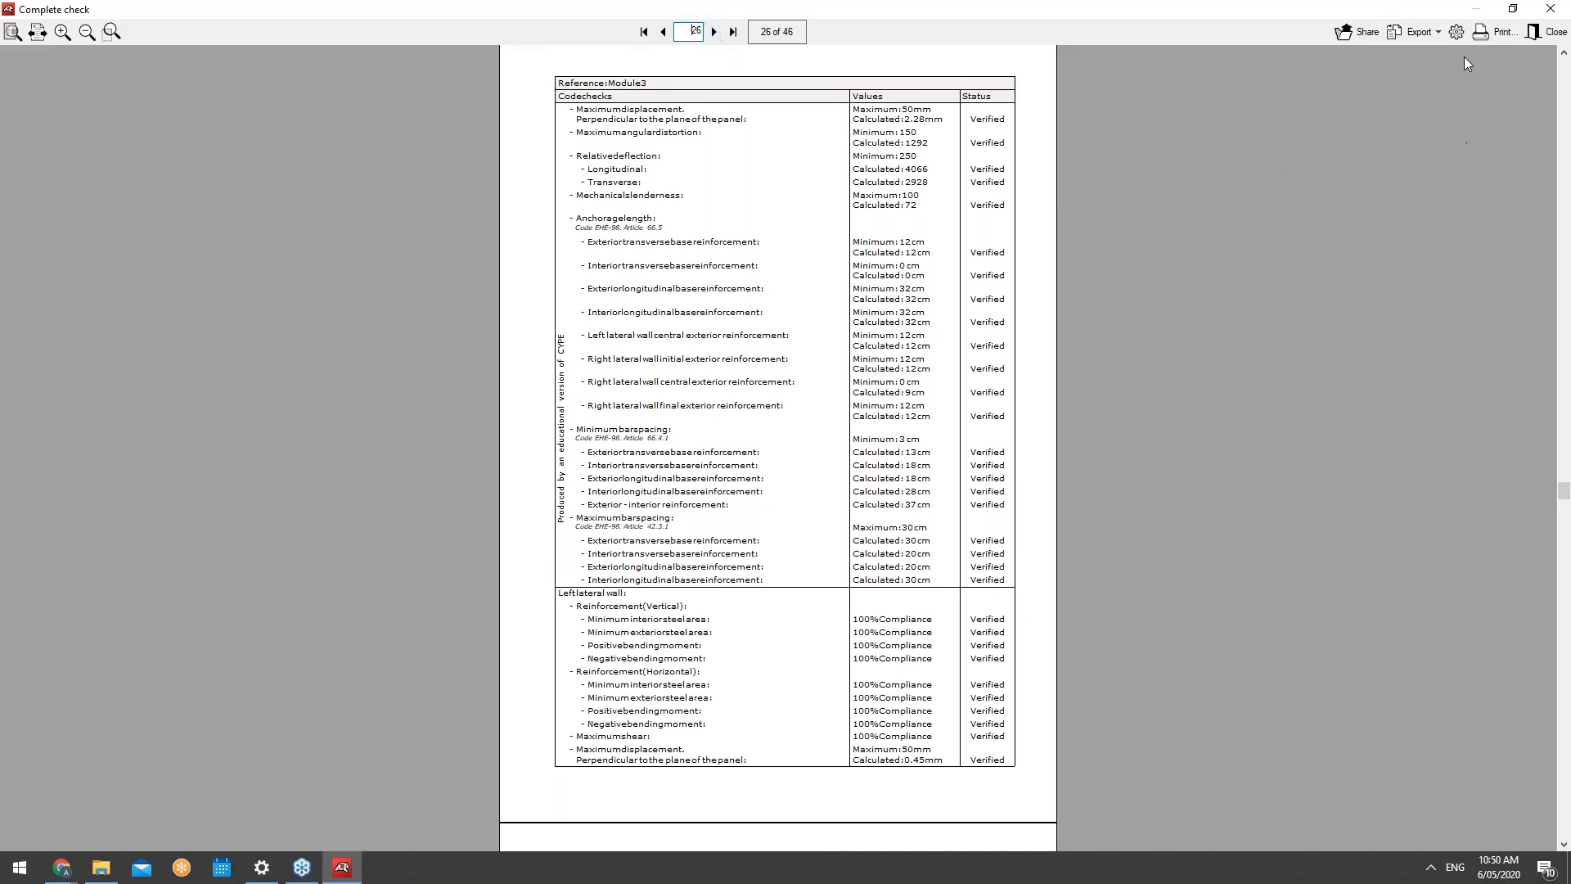
Step: Examine the export formats available for the complete check report, and close the report without exporting
click(1414, 32)
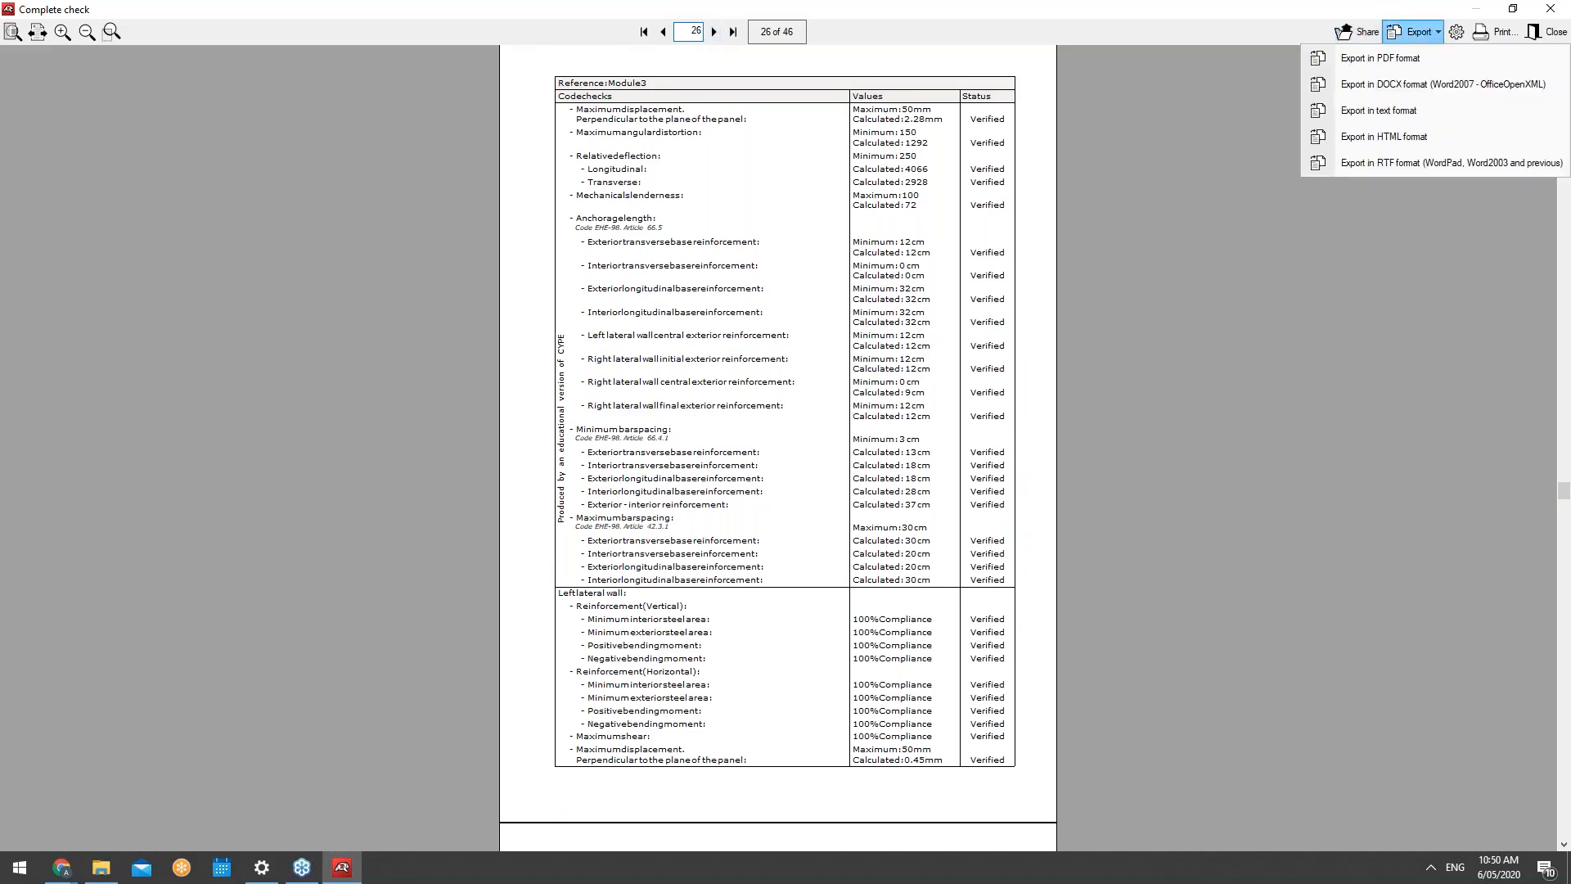
click(1421, 31)
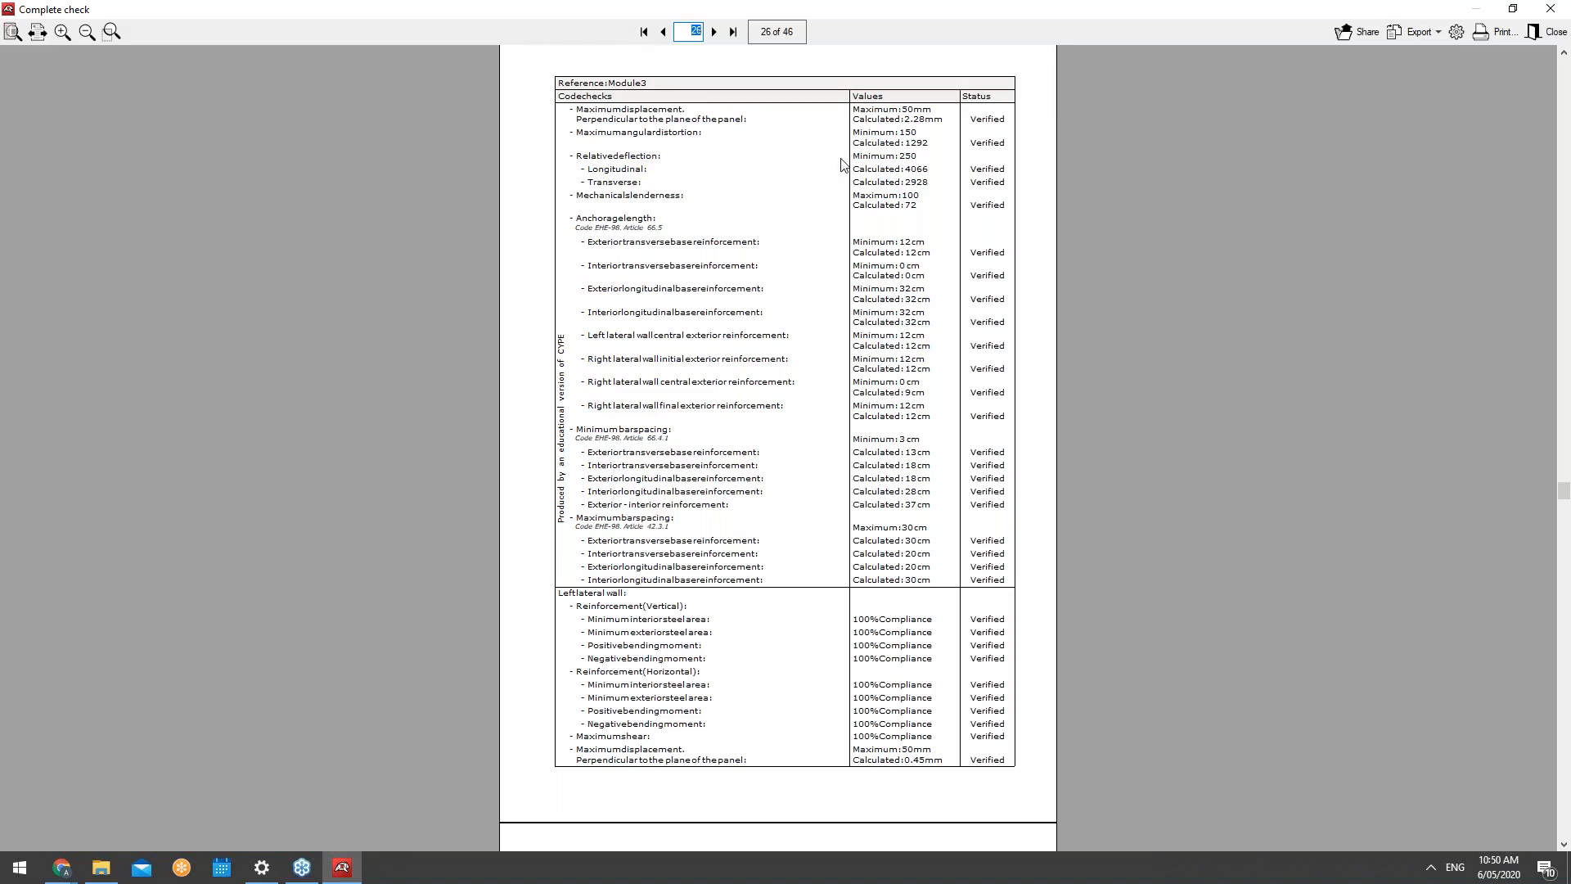
click(1555, 31)
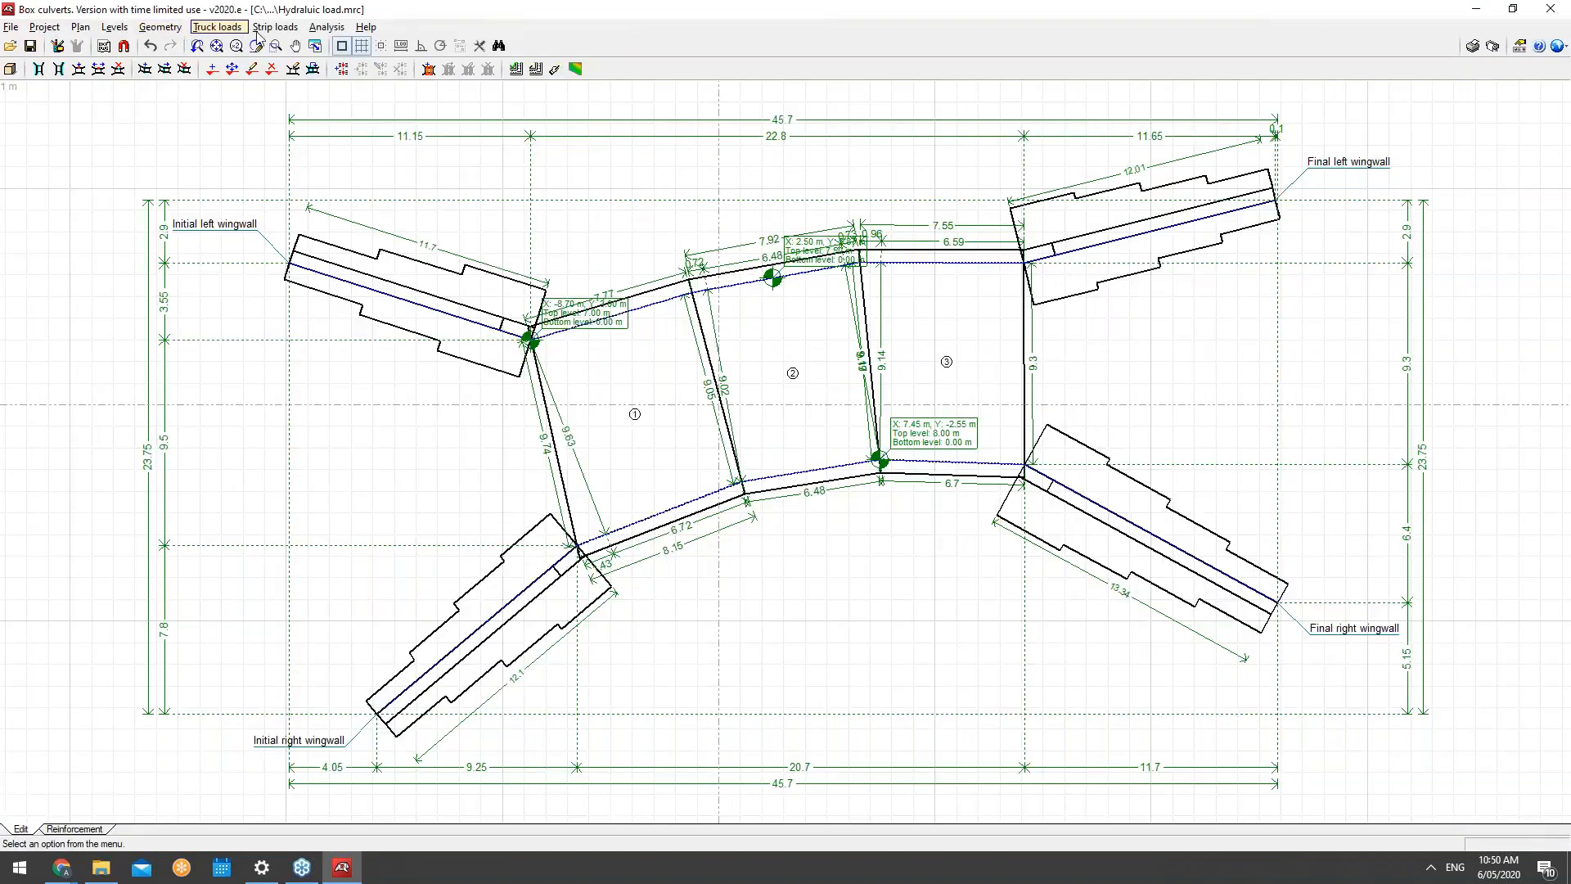
Step: Open the culvert's forces results and examine the deformed shape under the Self weight loadcase from above
click(327, 27)
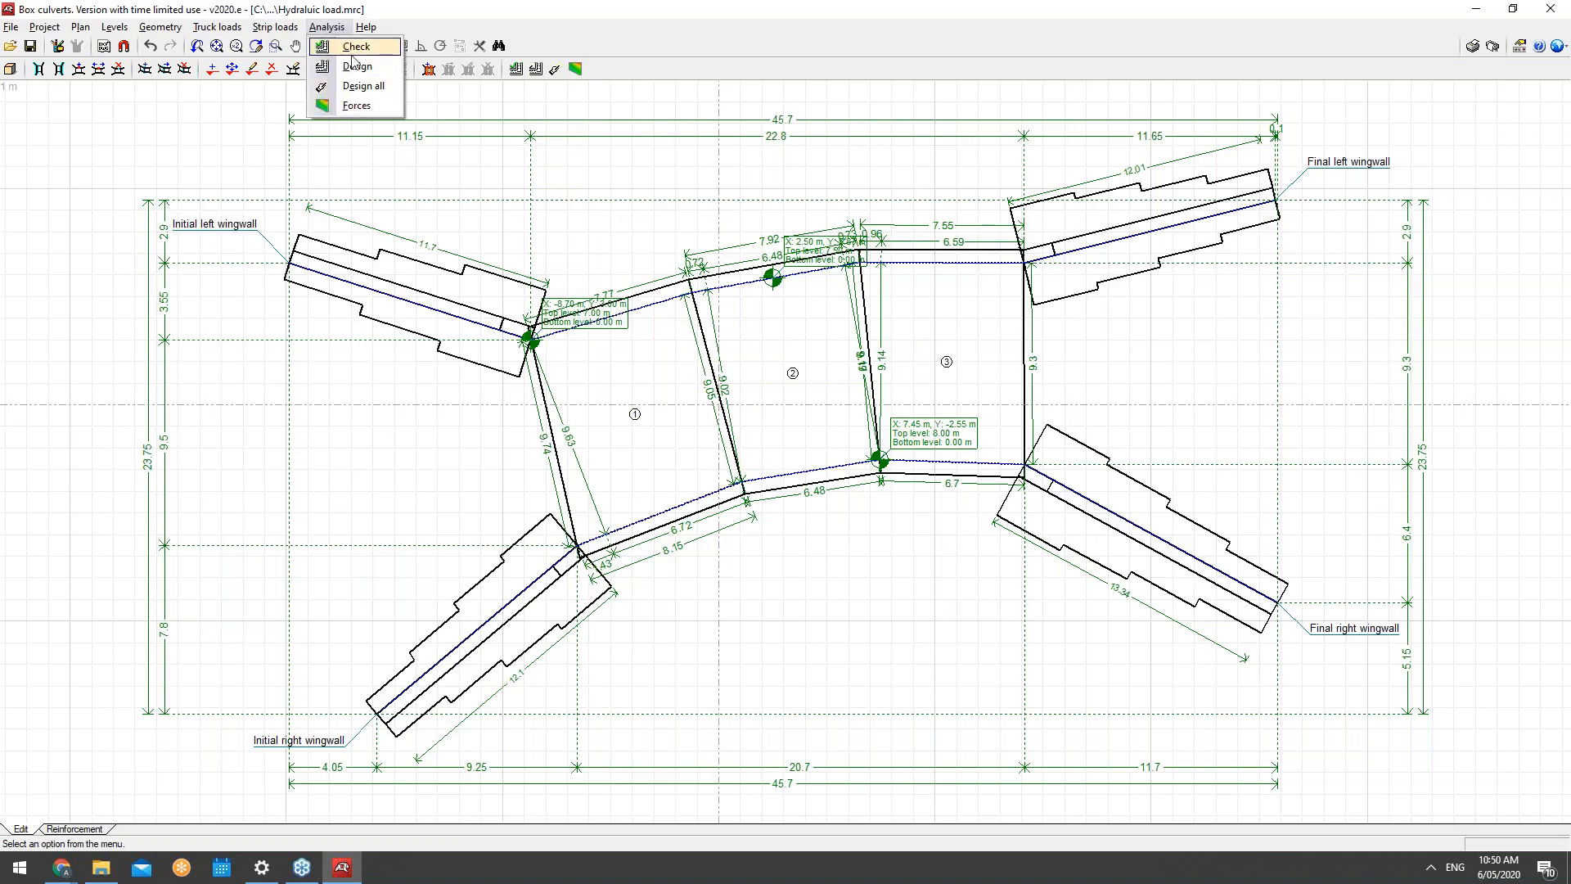
click(358, 106)
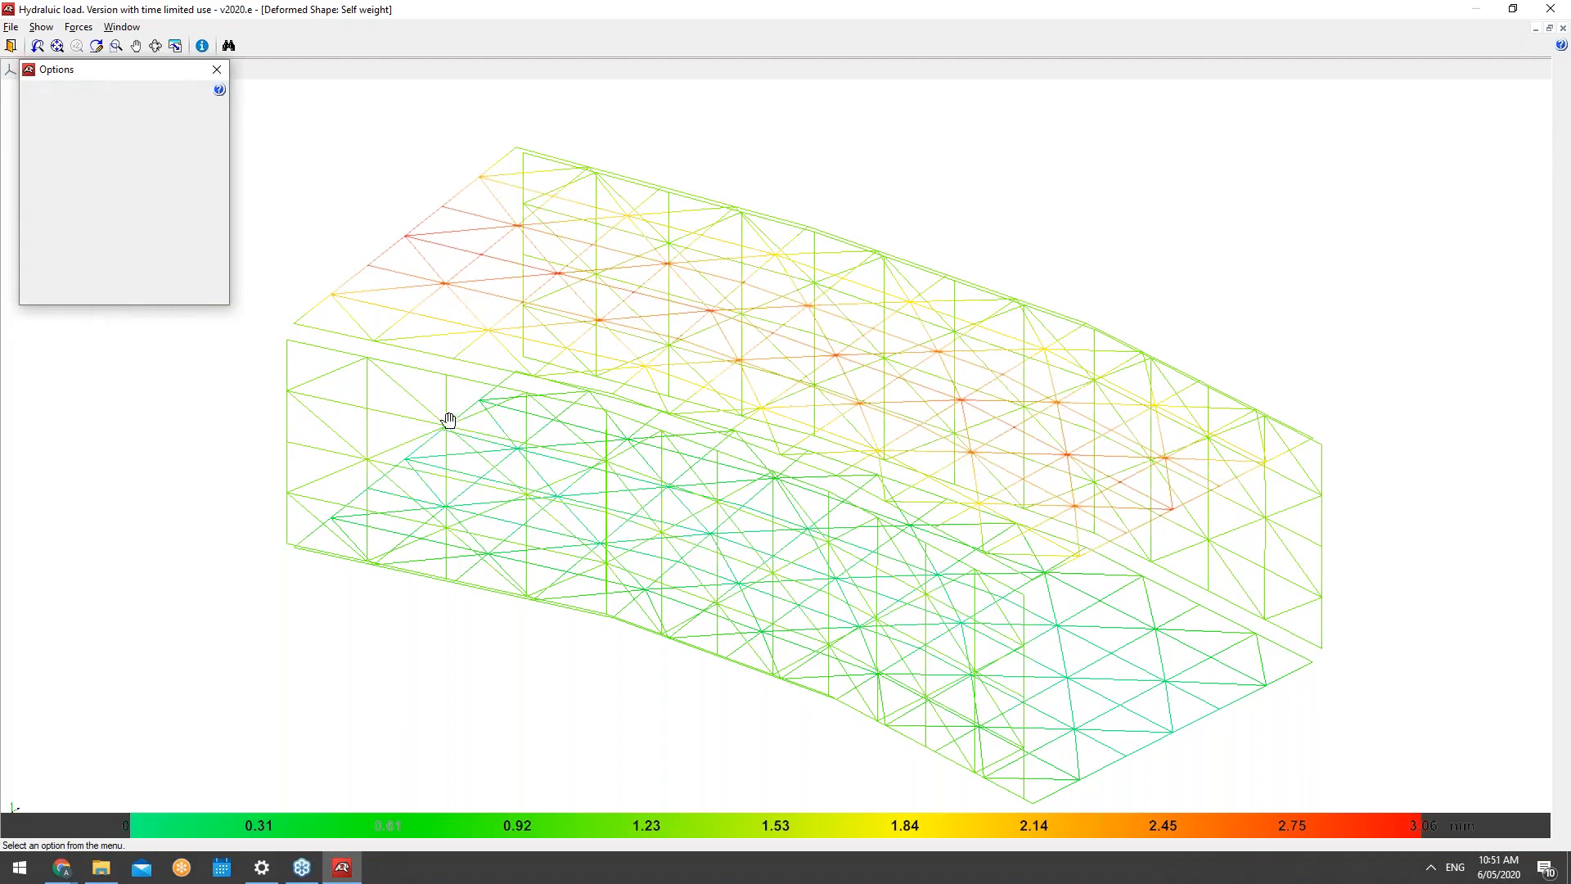
scroll(455, 418, down, 3)
shift+middle_drag(454, 418, 536, 415)
scroll(535, 416, up, 3)
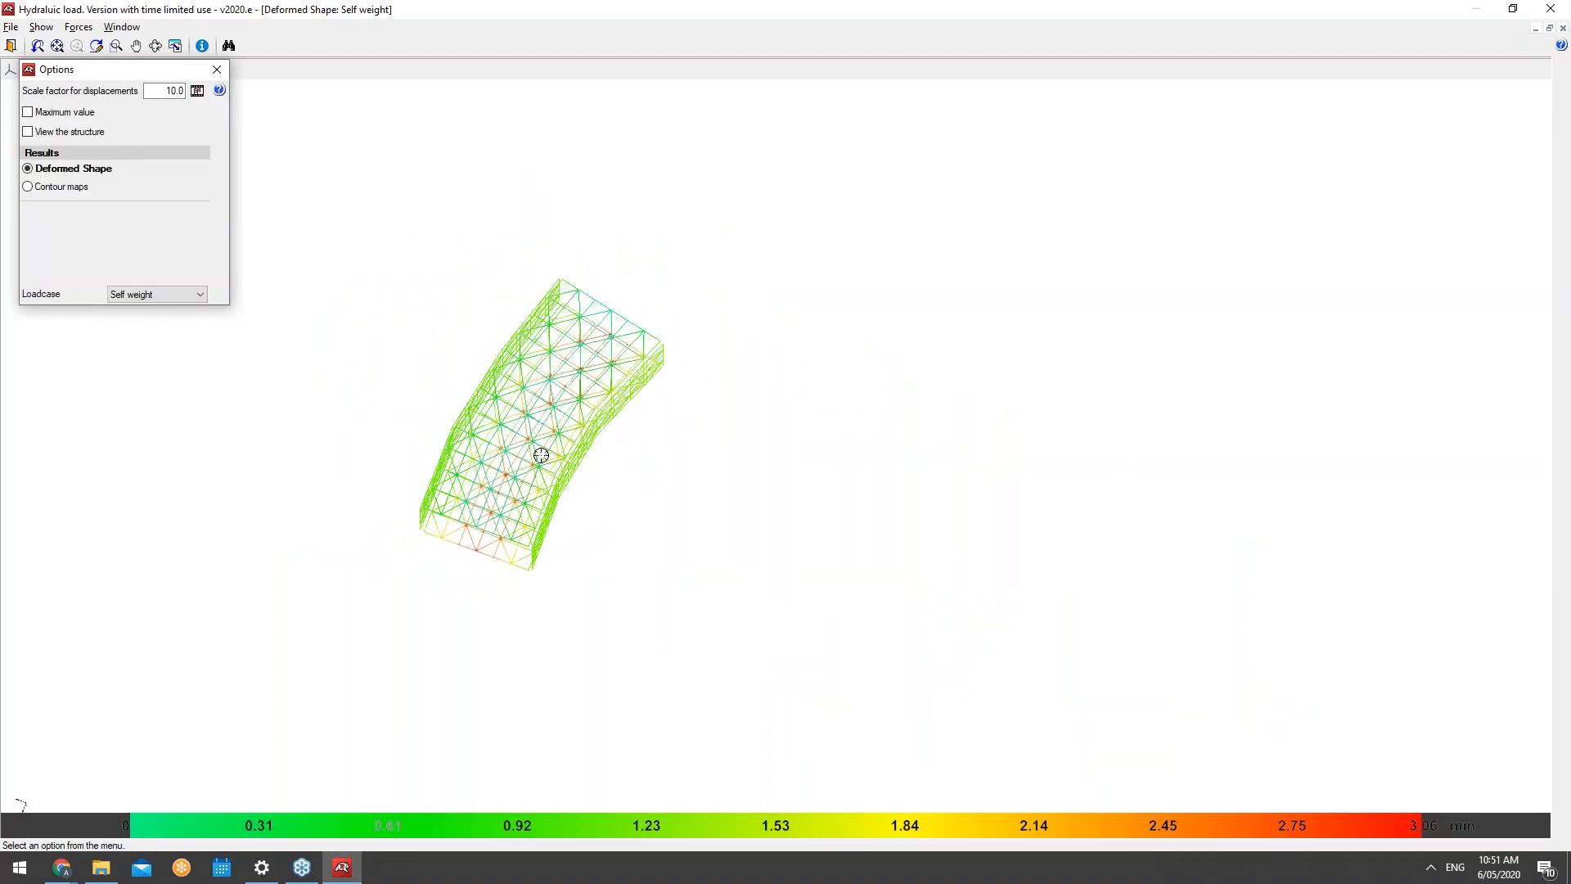
scroll(569, 420, up, 1)
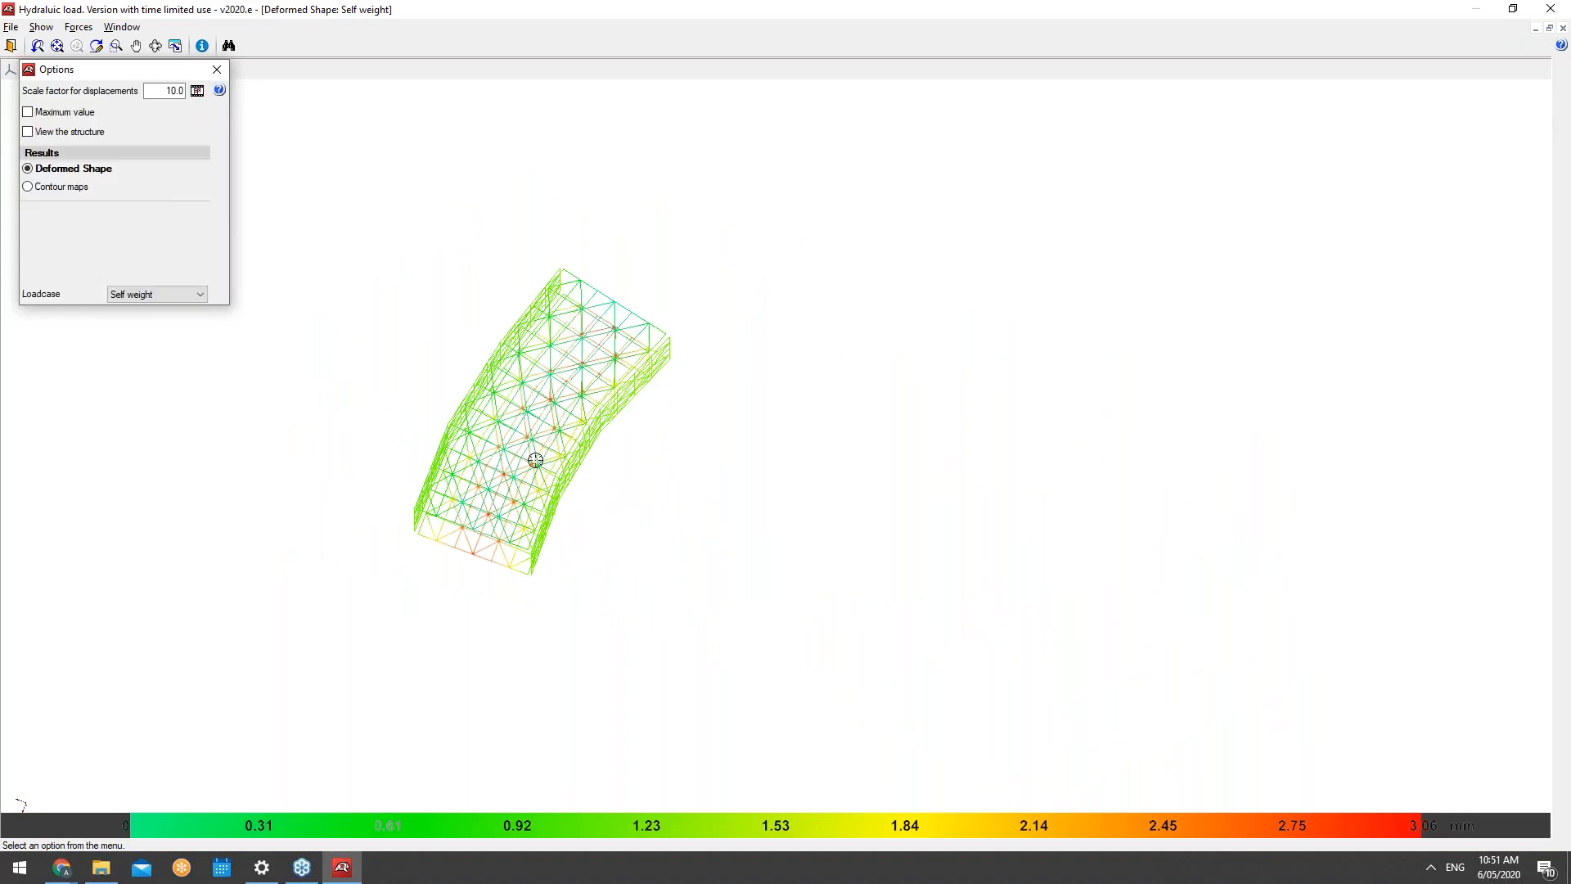
Step: Set the displacement scale factor for the Self weight deformed shape to 20, and increase it to 100
mouse_move(551, 414)
shift+middle_down()
mouse_move(593, 308)
mouse_move(477, 295)
mouse_move(393, 333)
mouse_move(406, 340)
mouse_move(242, 322)
mouse_move(249, 354)
shift+middle_up()
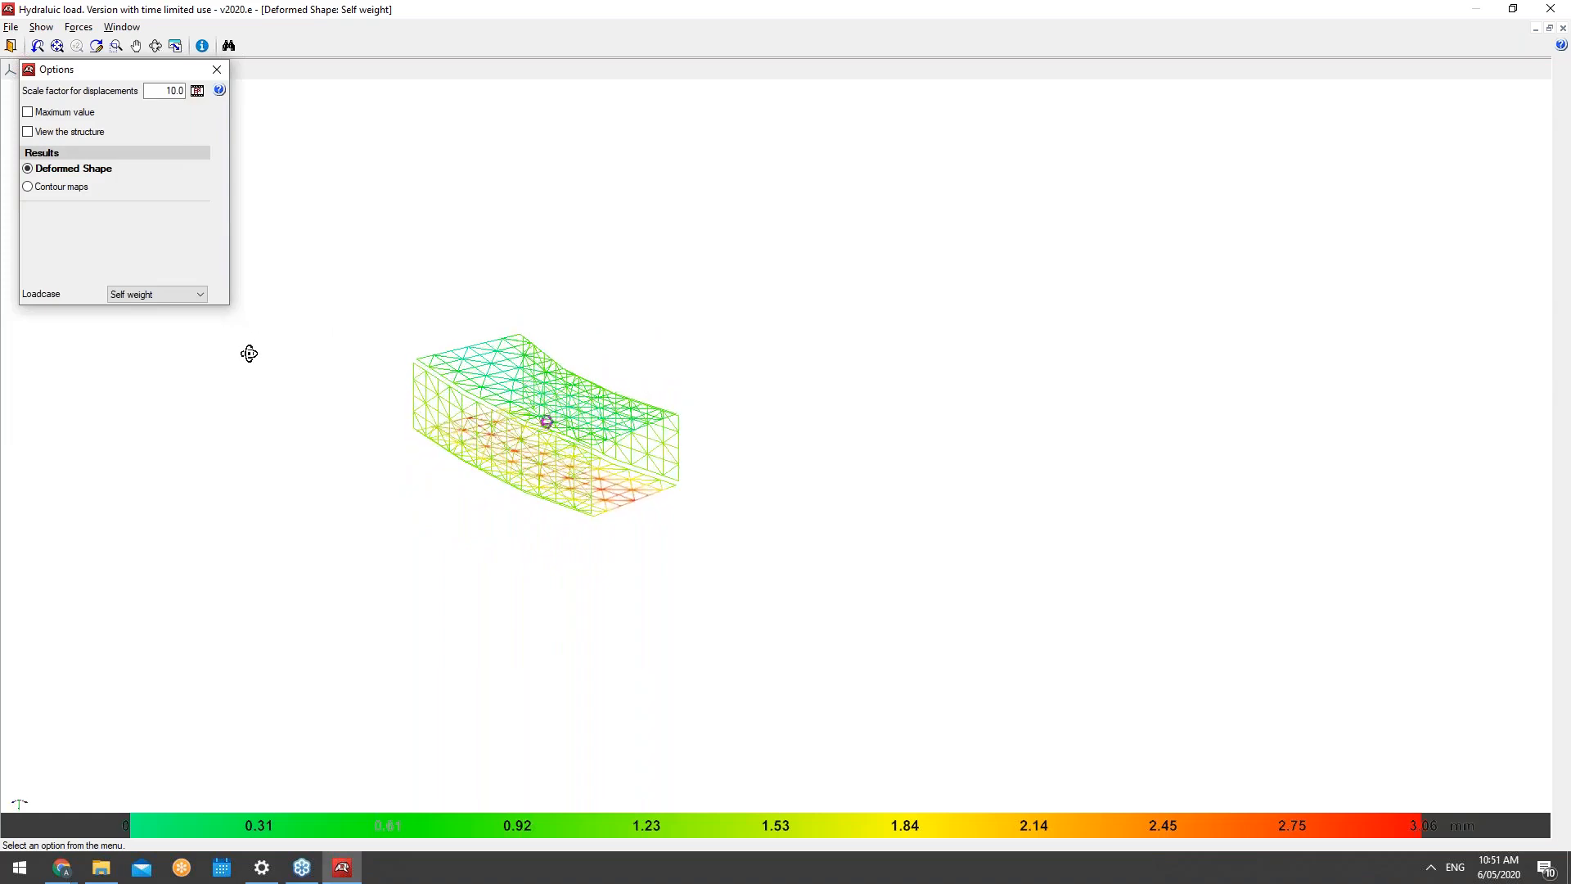
scroll(275, 400, up, 5)
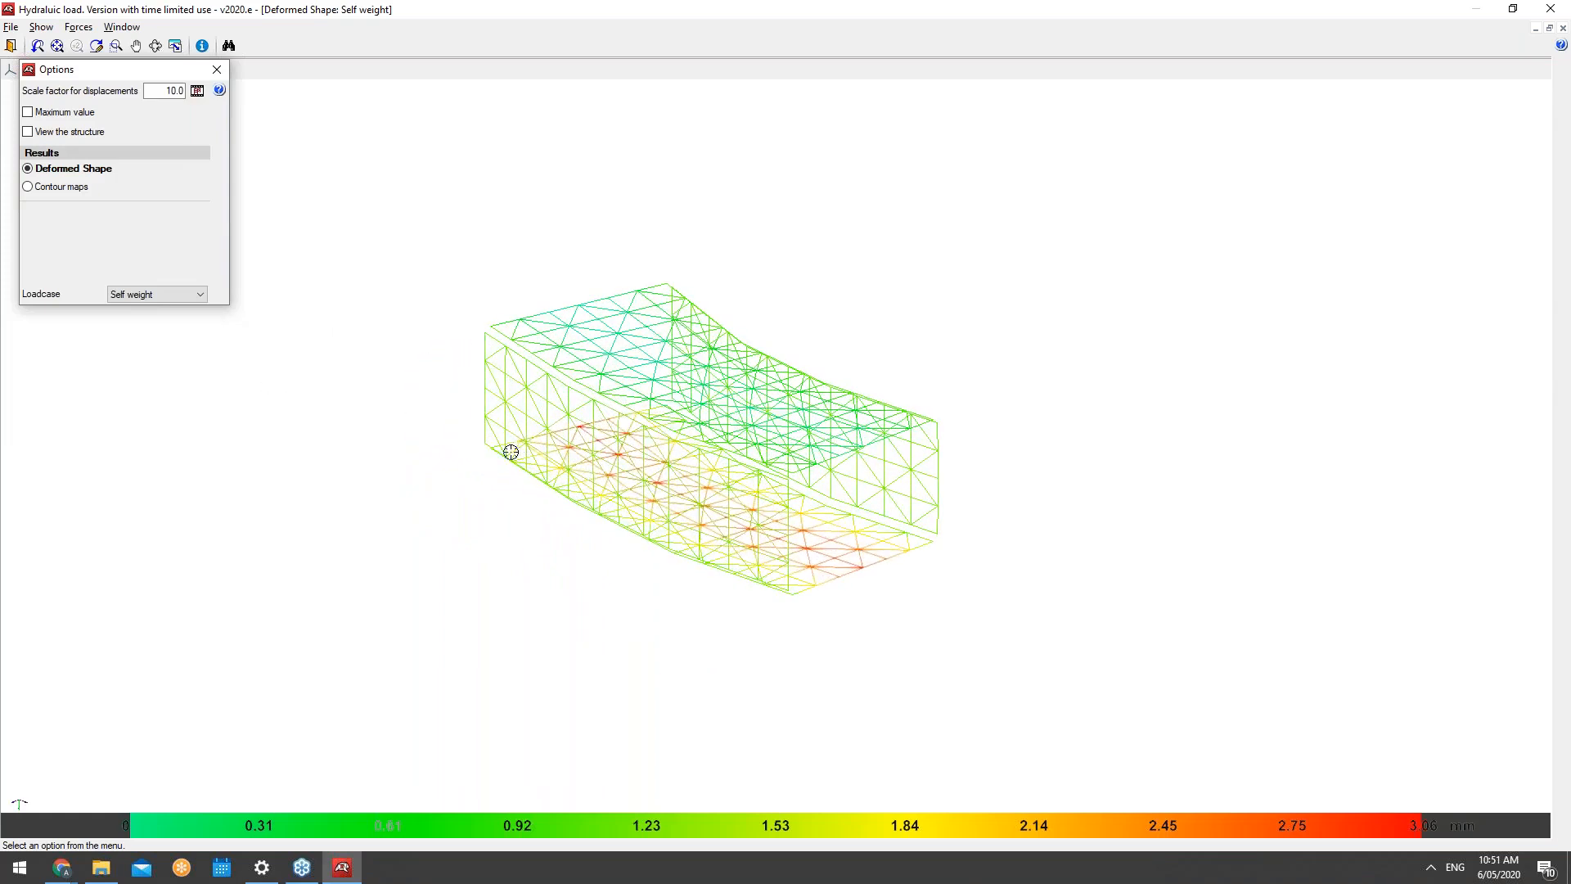
mouse_move(450, 406)
shift+middle_down()
mouse_move(407, 396)
mouse_move(490, 421)
mouse_move(551, 407)
mouse_move(551, 442)
shift+middle_up()
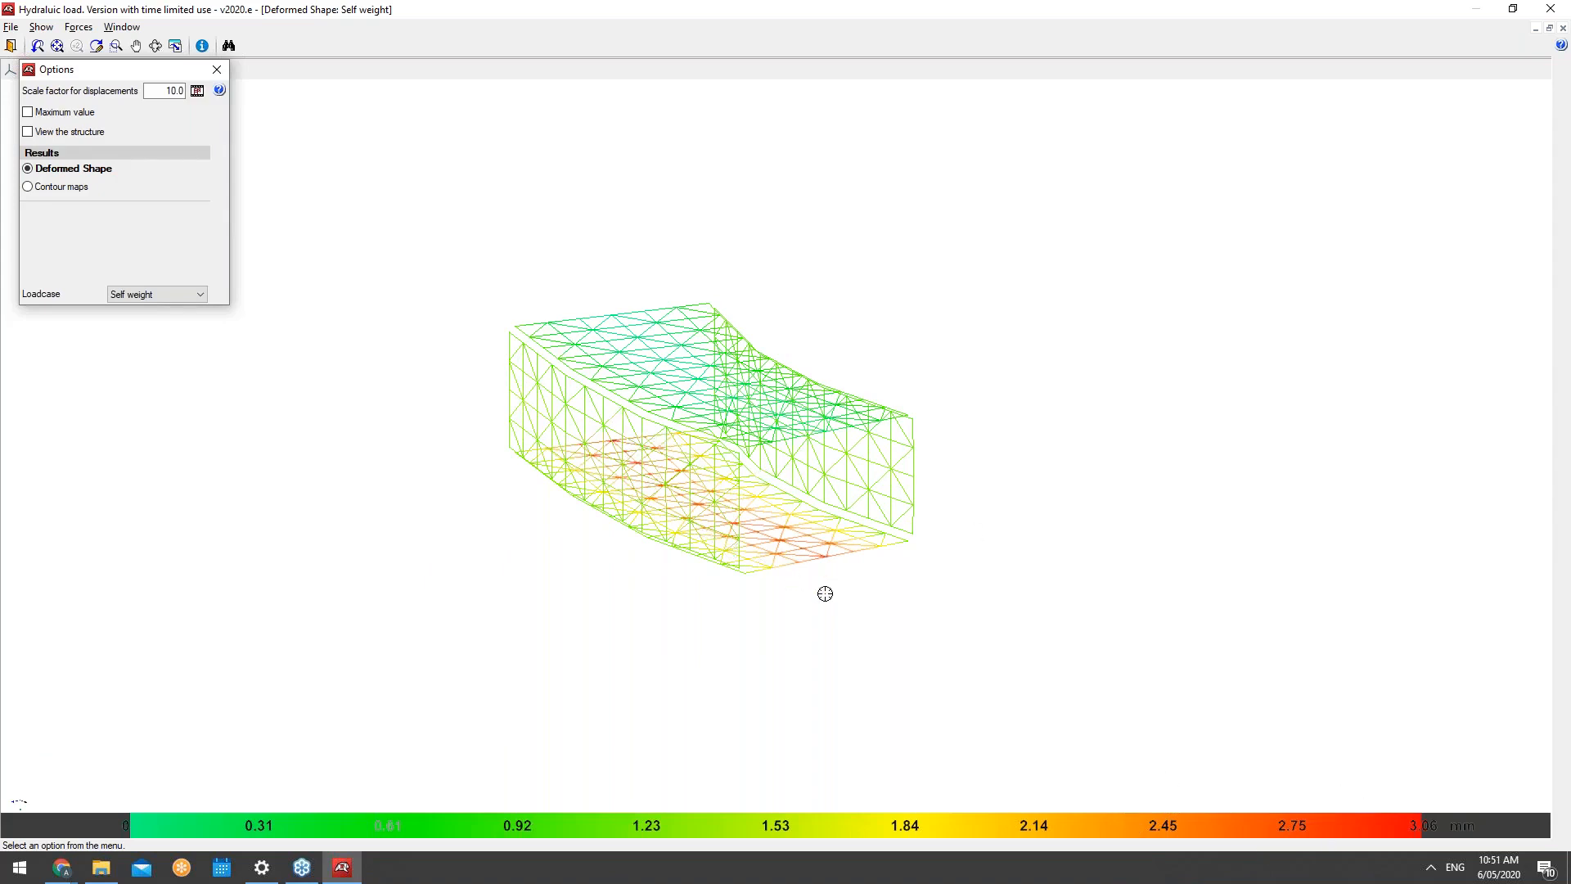
double_click(169, 91)
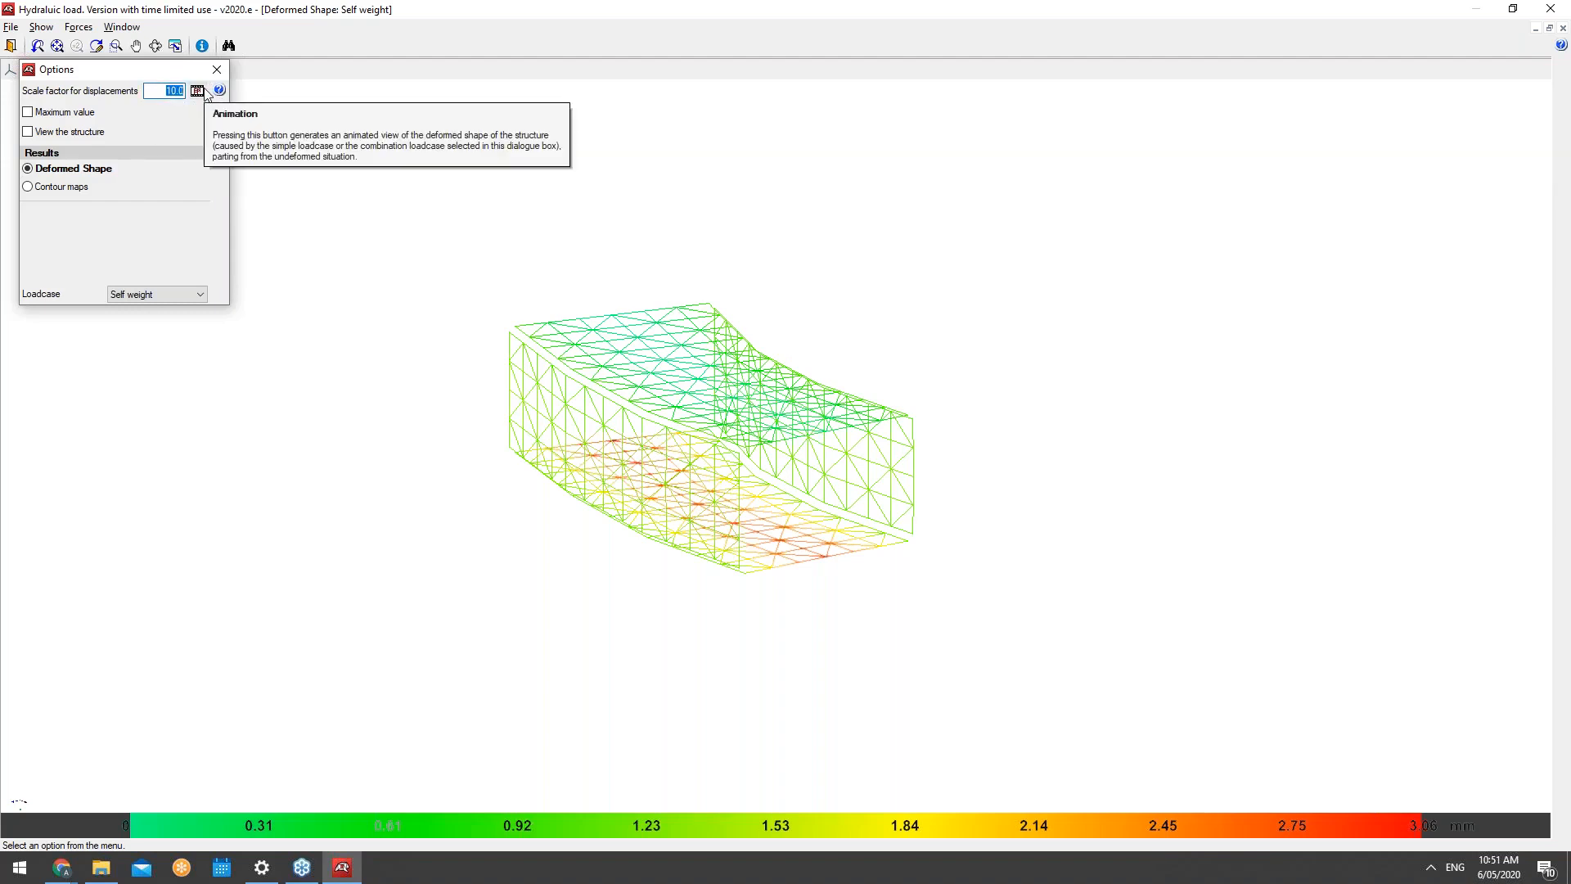
text(20)
key(Tab)
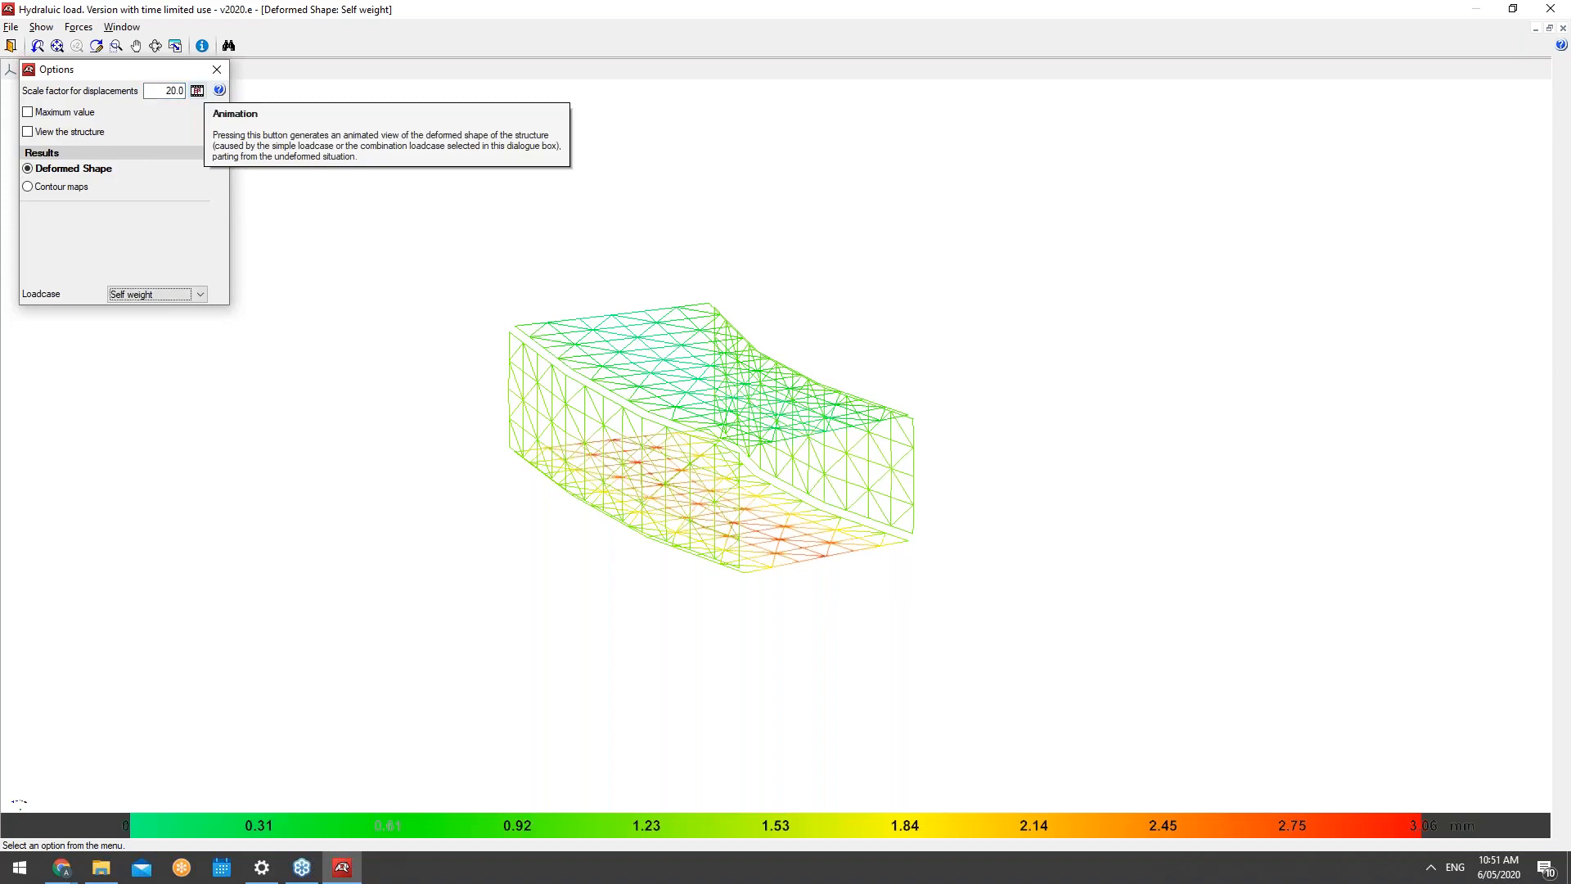
double_click(168, 91)
text(100)
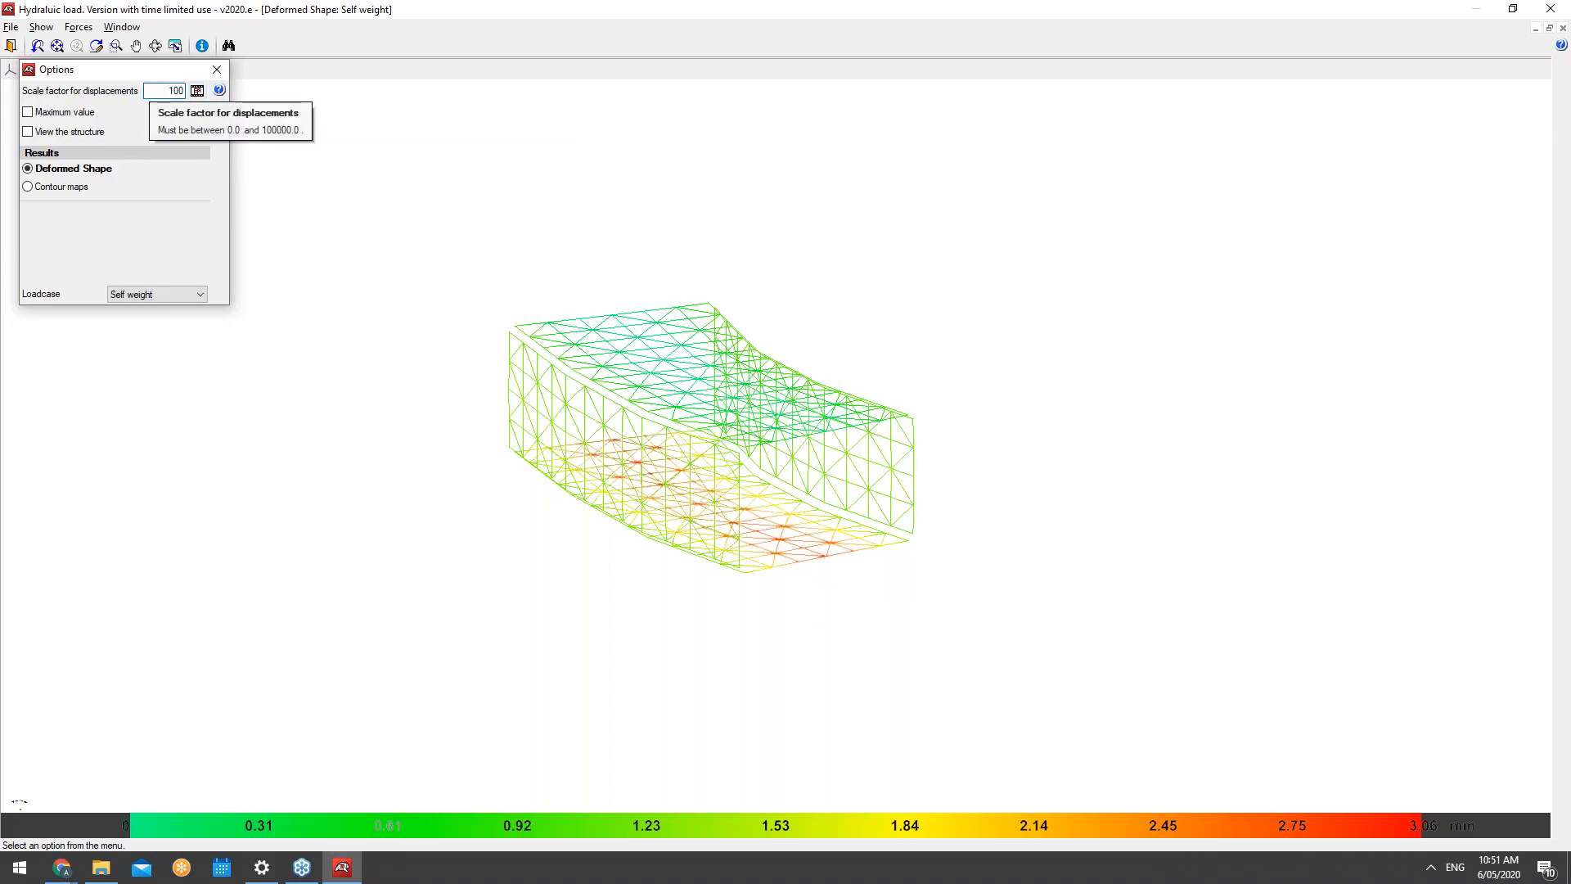
key(Tab)
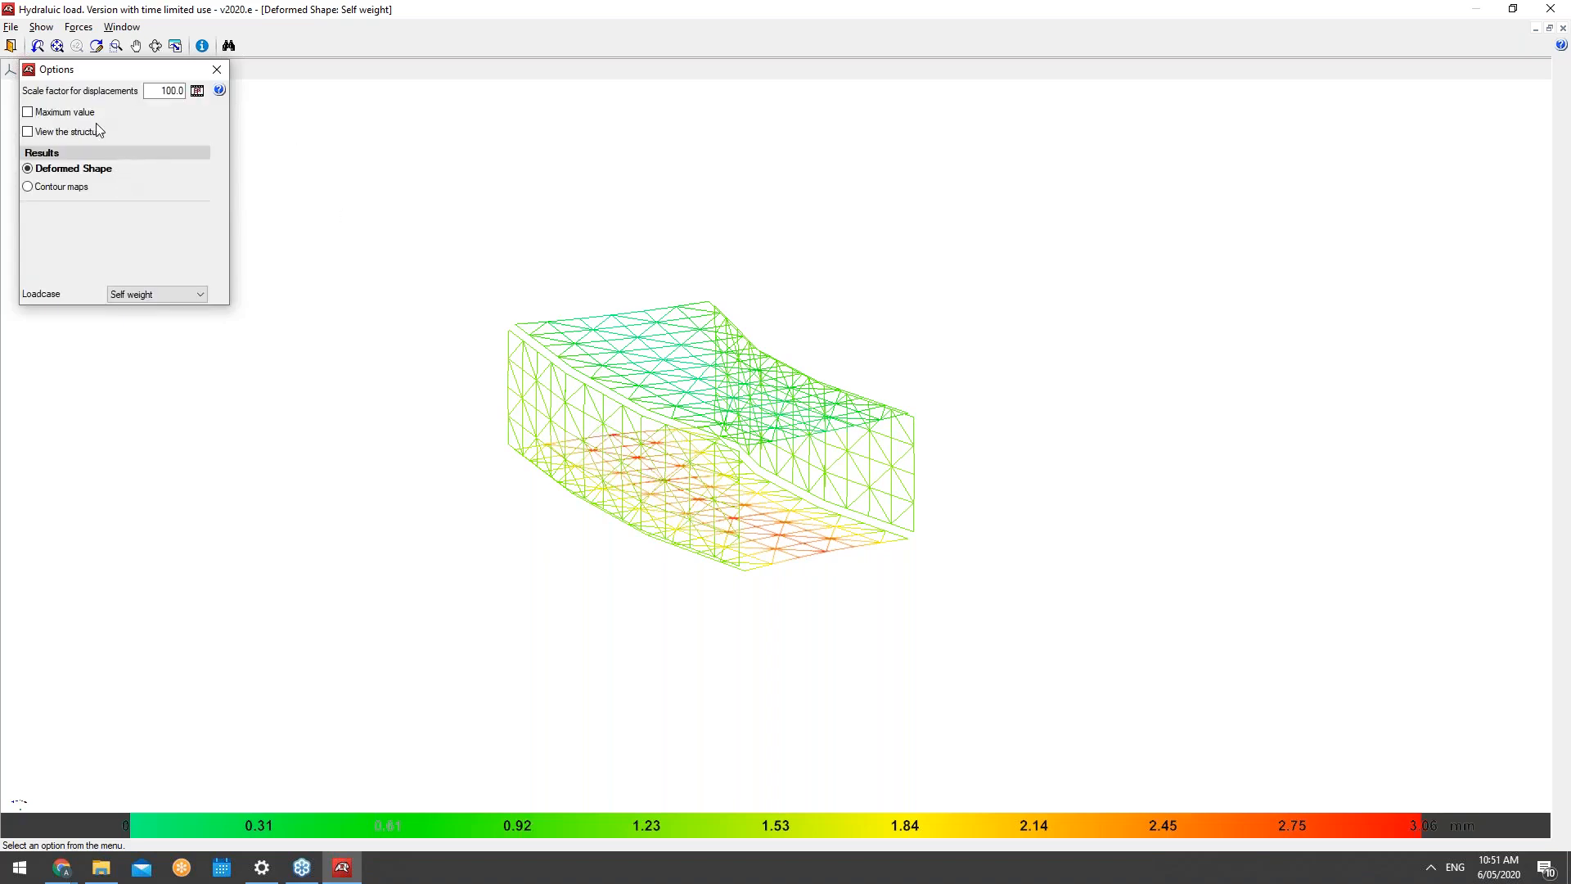
Step: Preview the deformed shape with the maximum value limit and with the structure displayed, leaving both options switched off
click(69, 115)
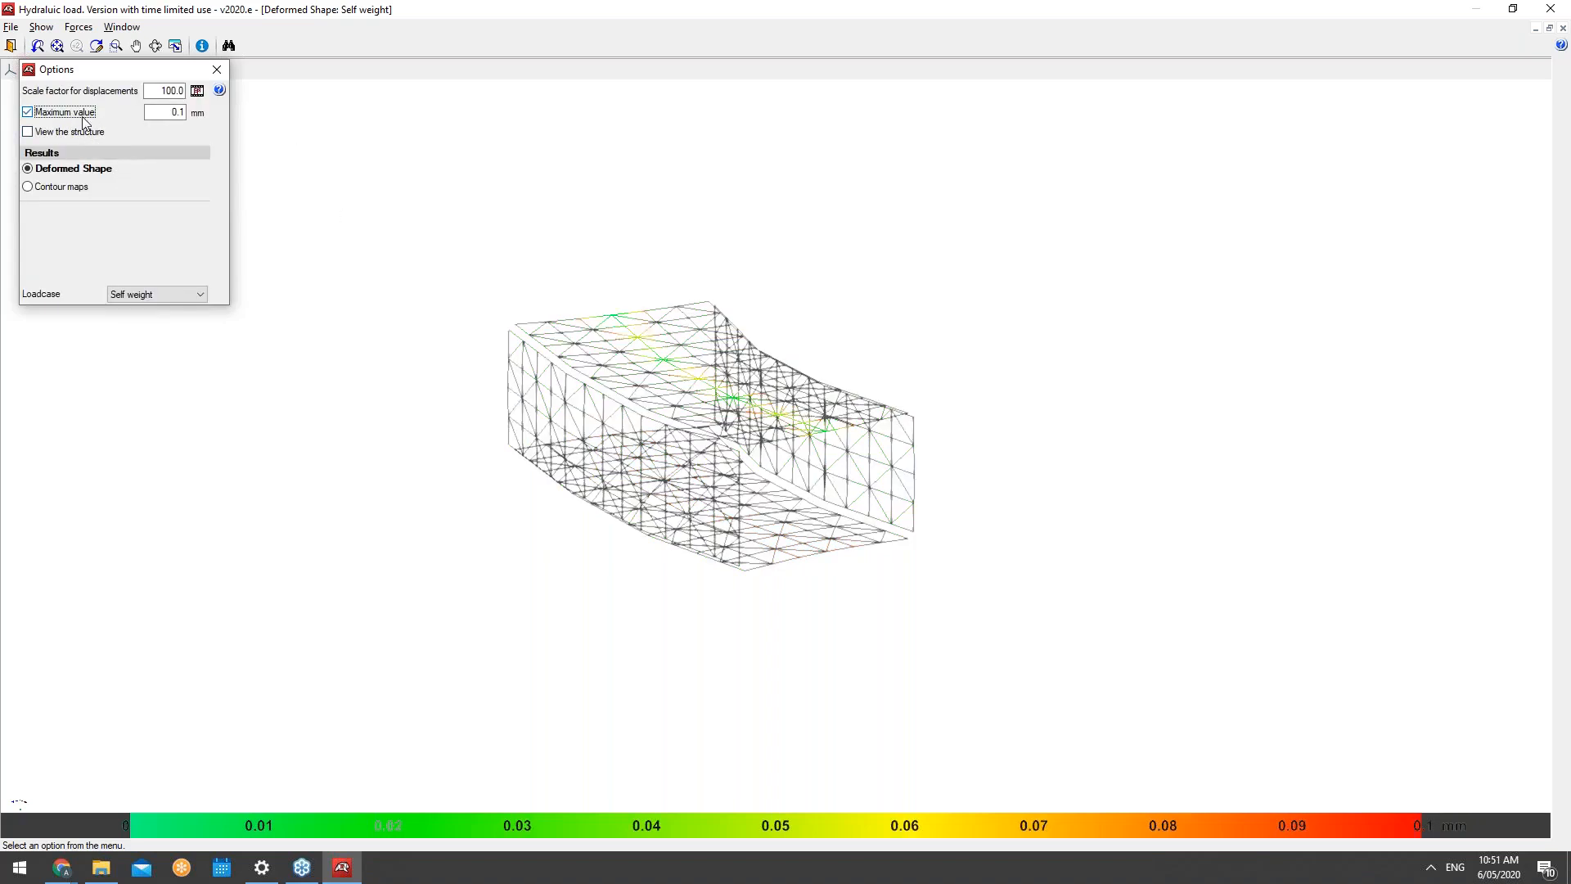
middle_drag(606, 340, 558, 352)
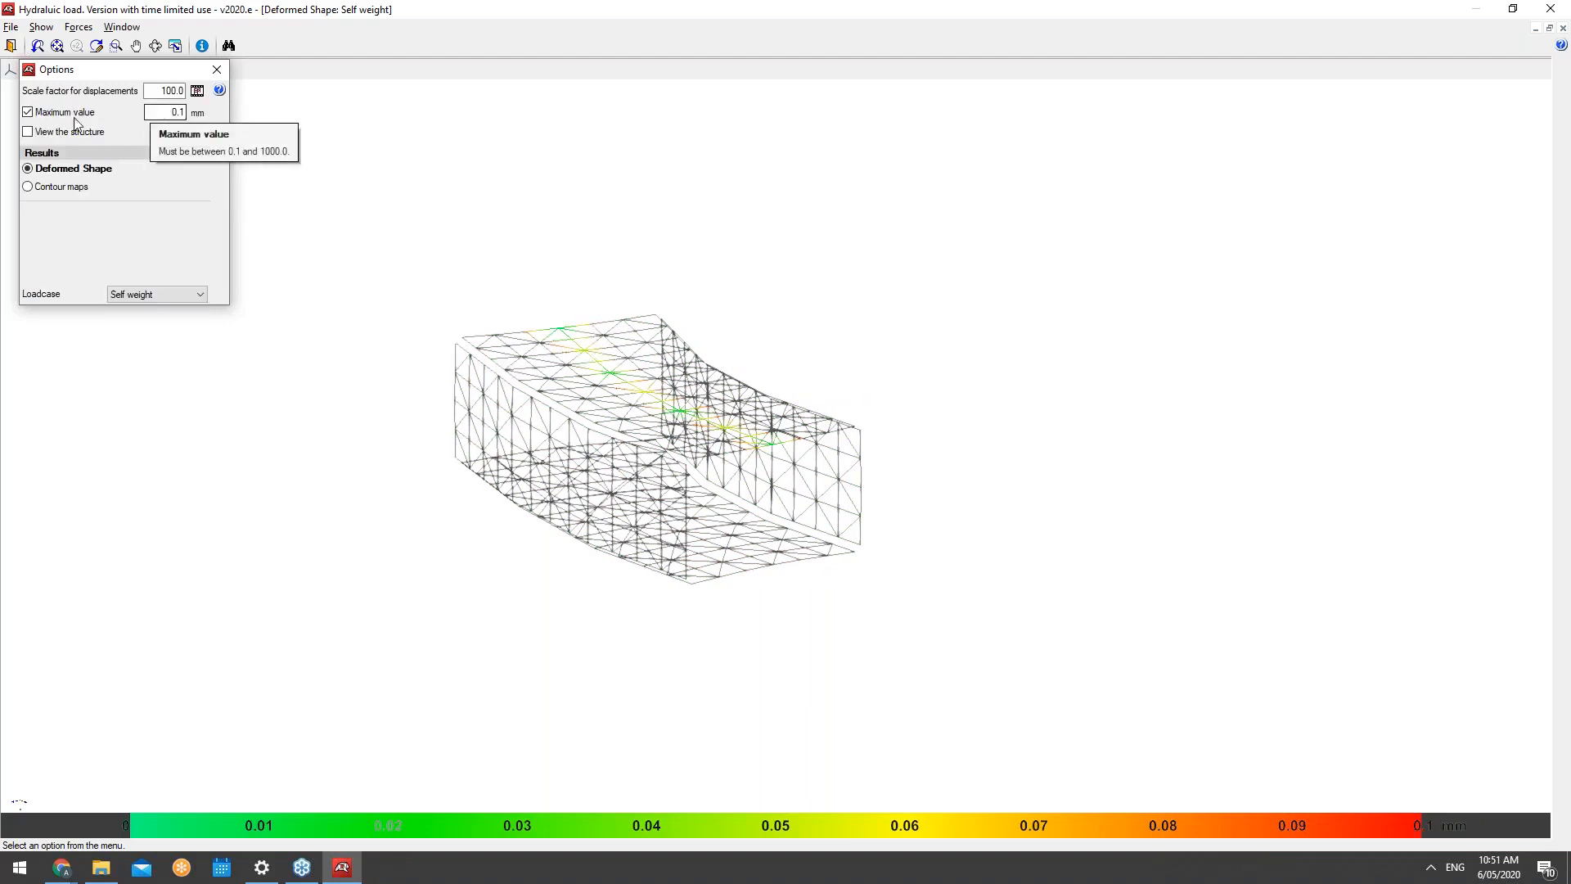
click(53, 113)
click(62, 132)
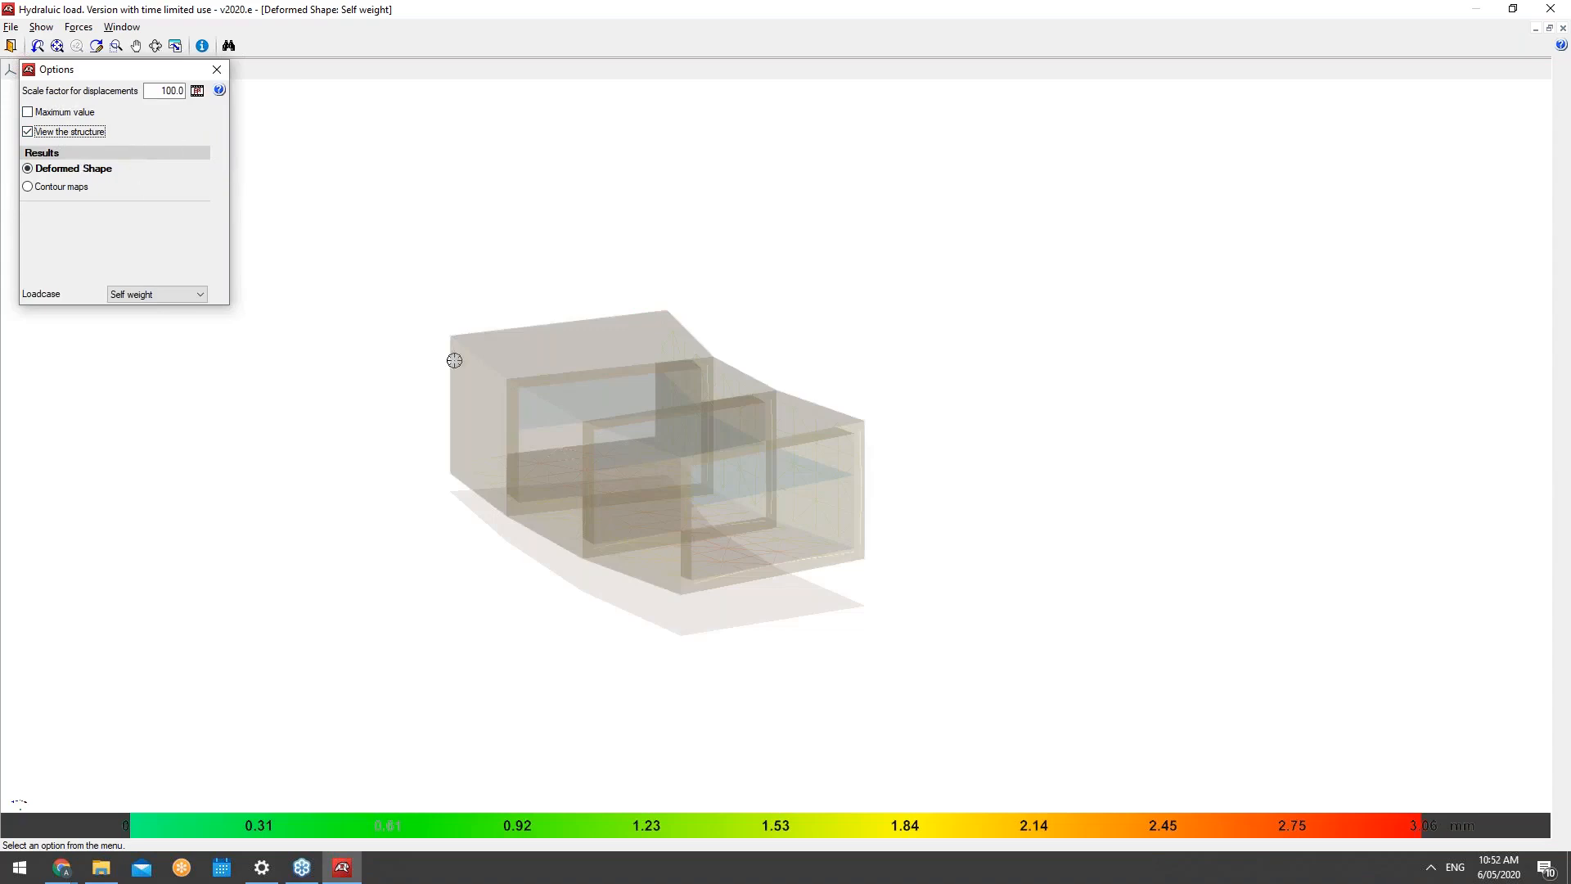
click(83, 132)
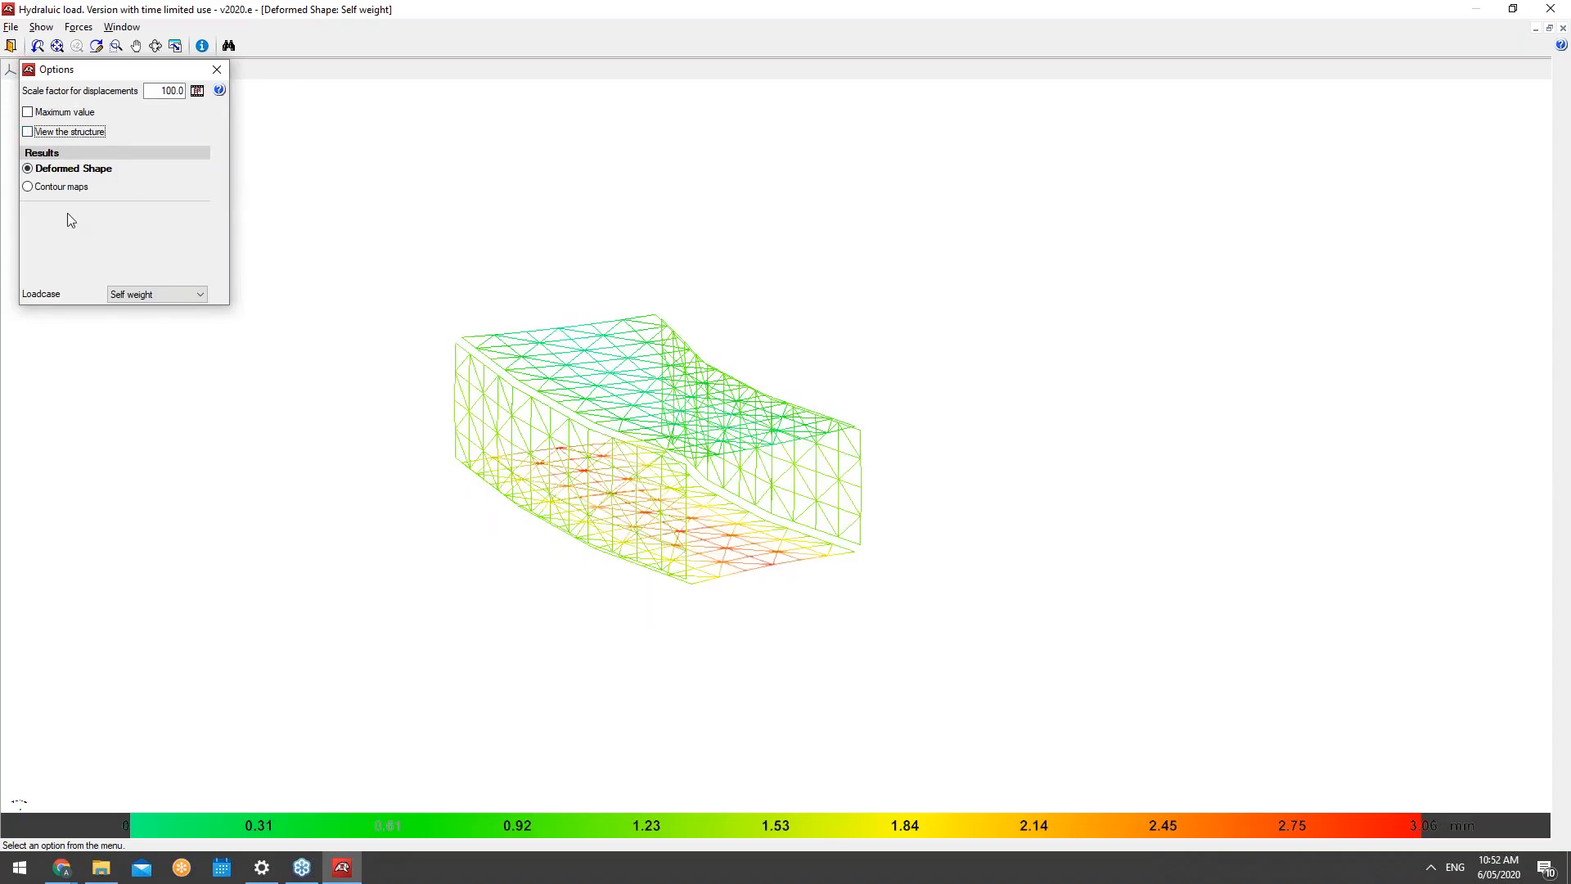
click(75, 134)
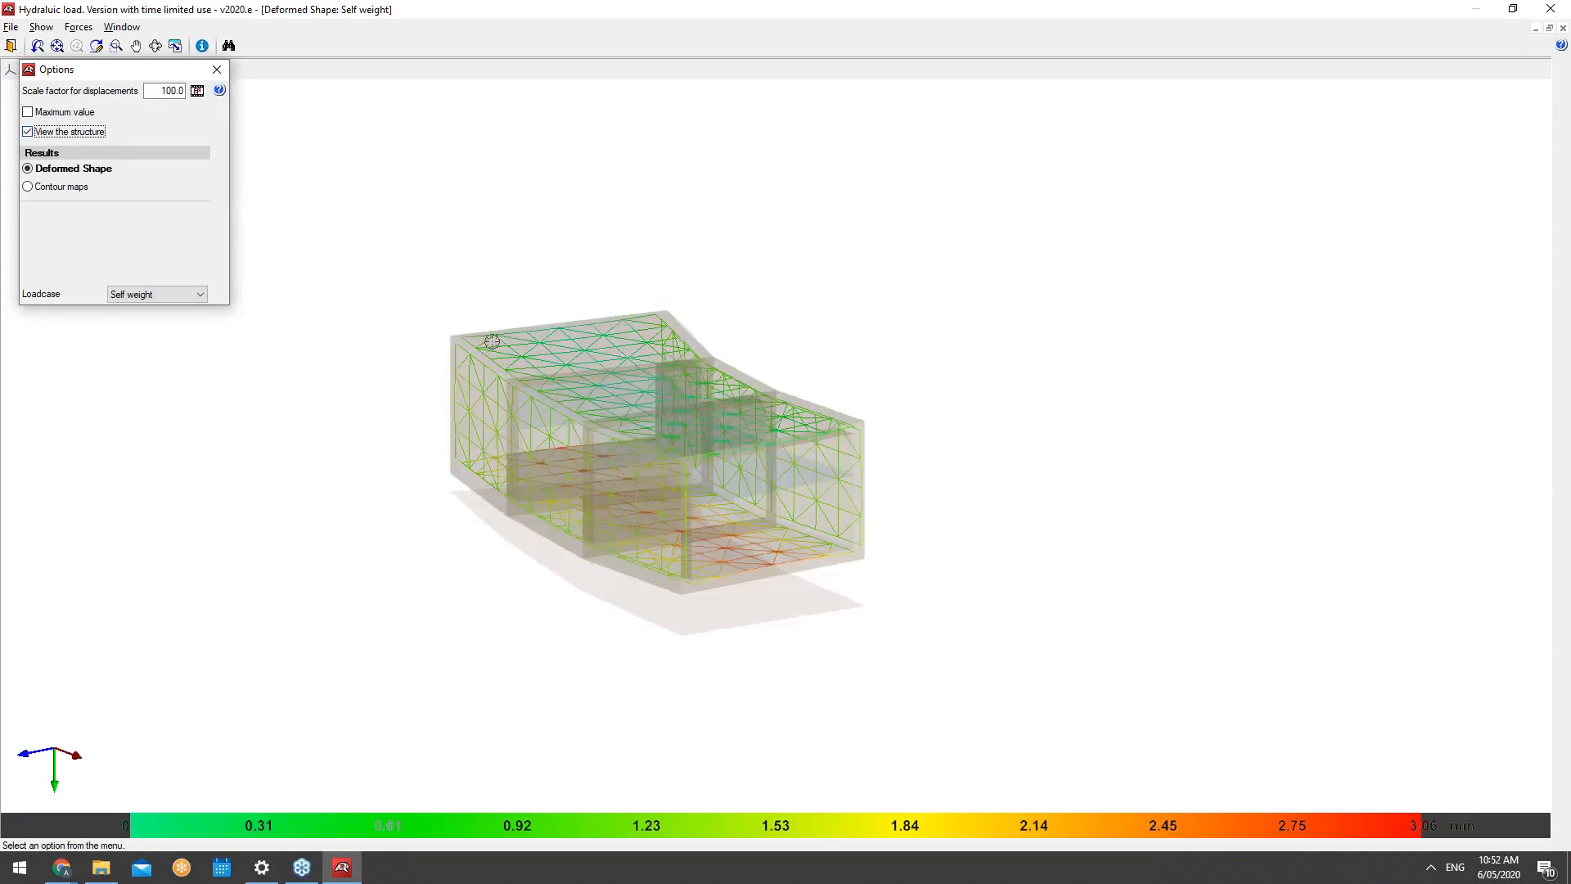
click(88, 135)
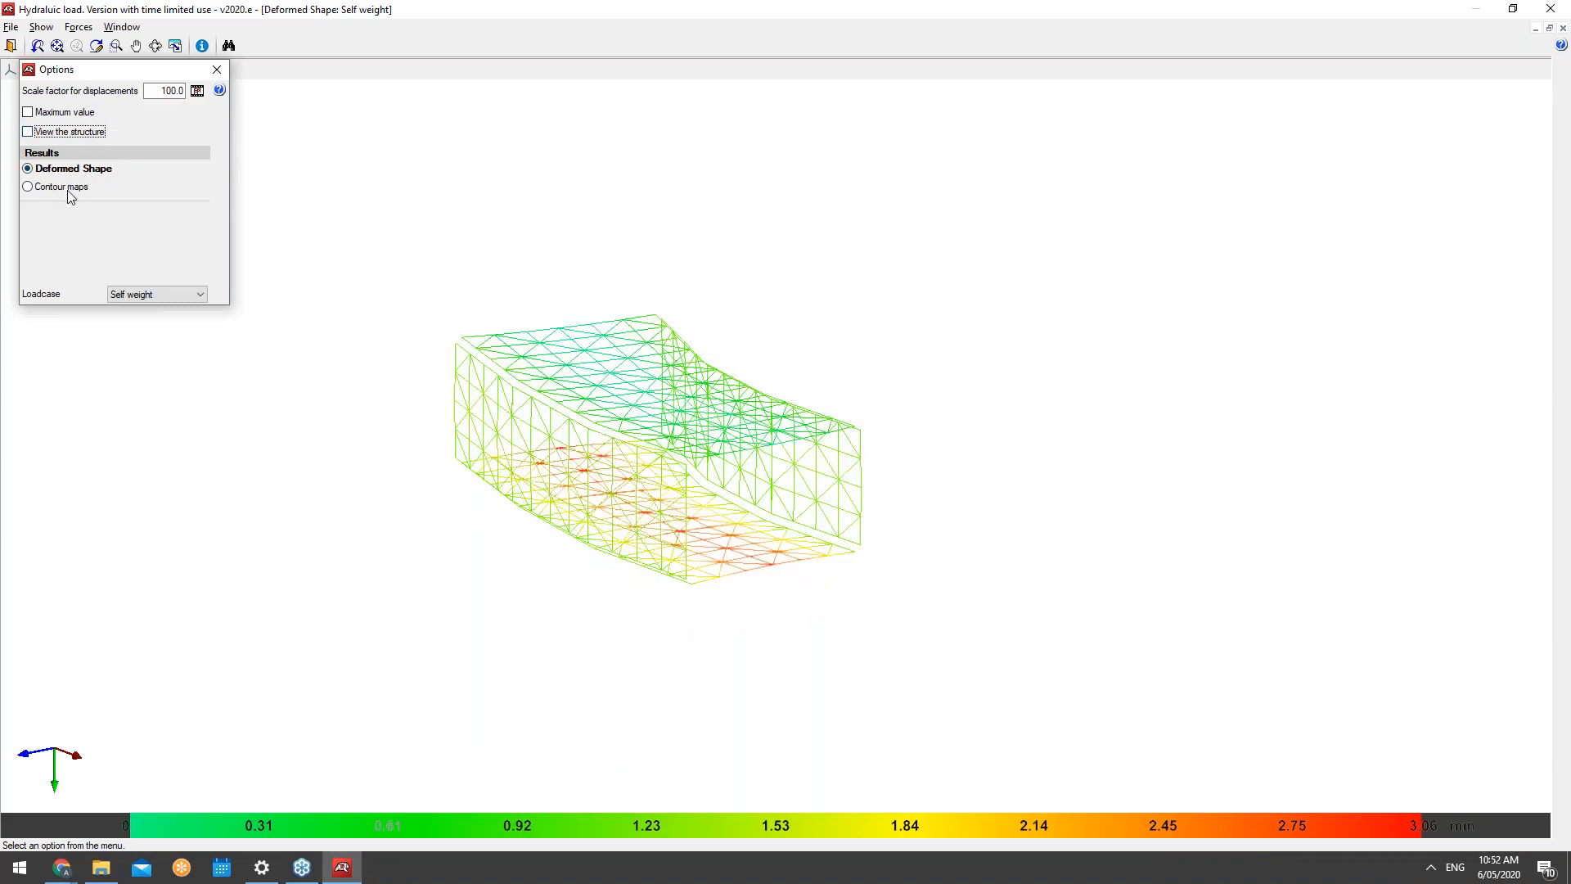
Step: Display the total displacement contour map for the Self weight loadcase and review the available displacement and rotation components
click(65, 188)
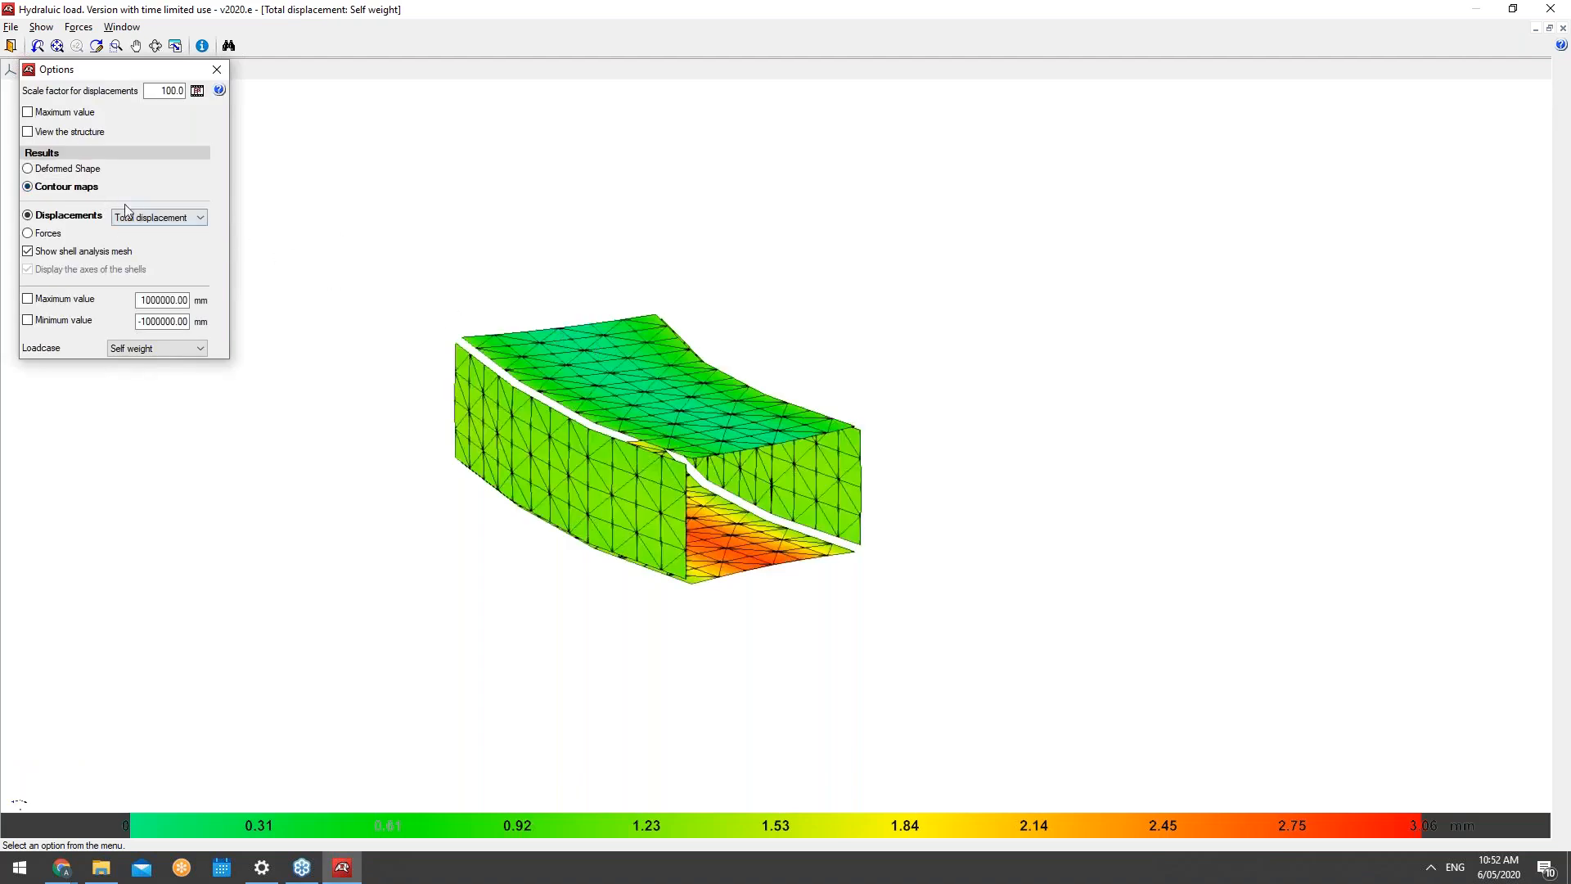
click(49, 234)
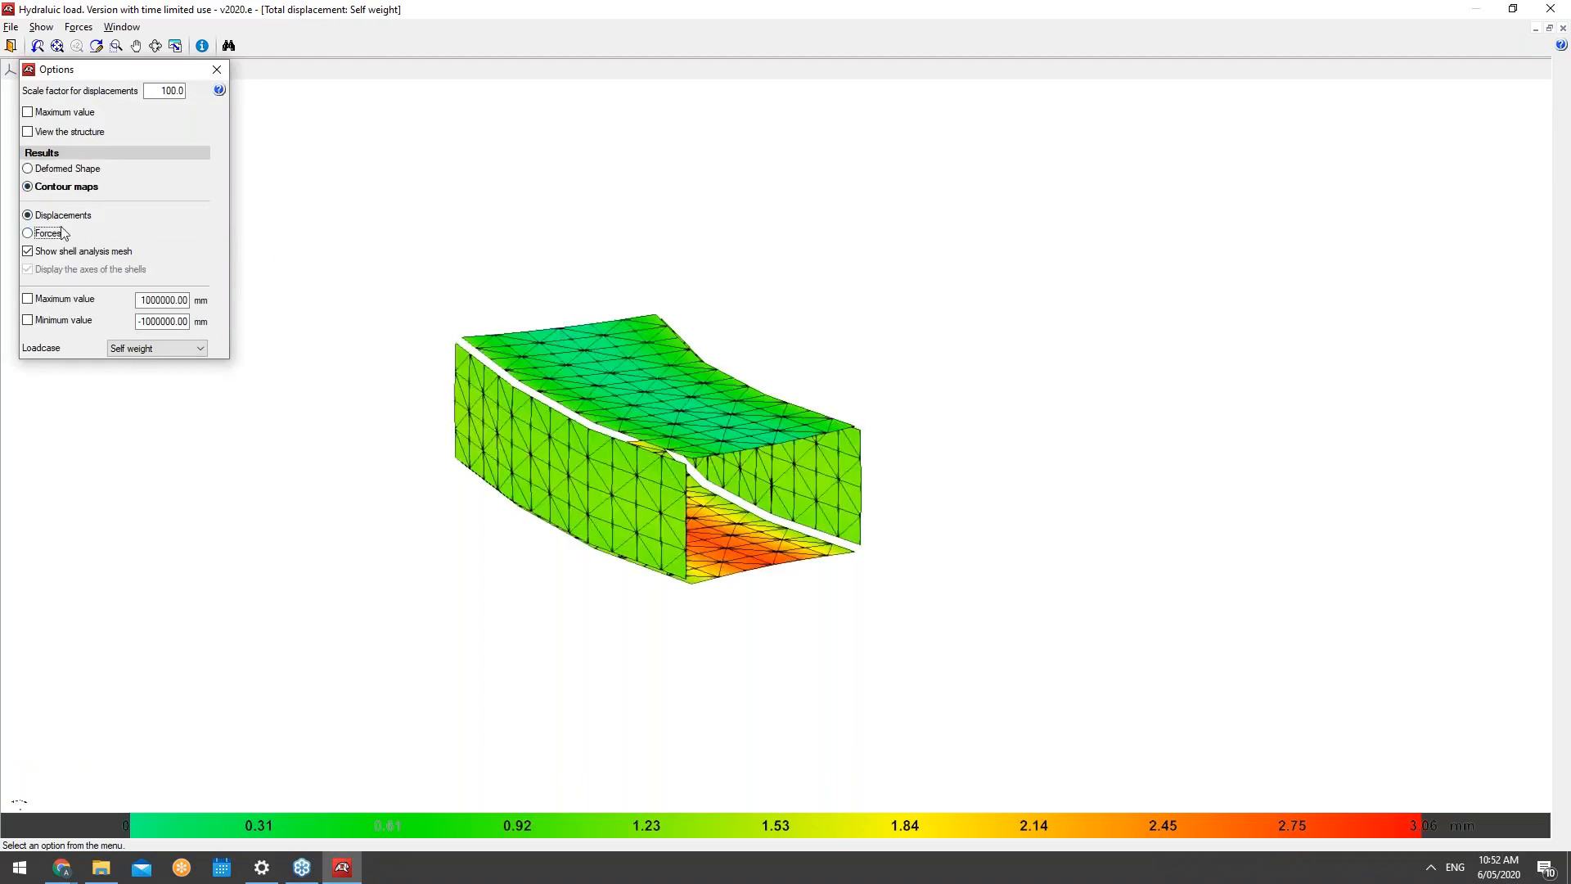
click(66, 216)
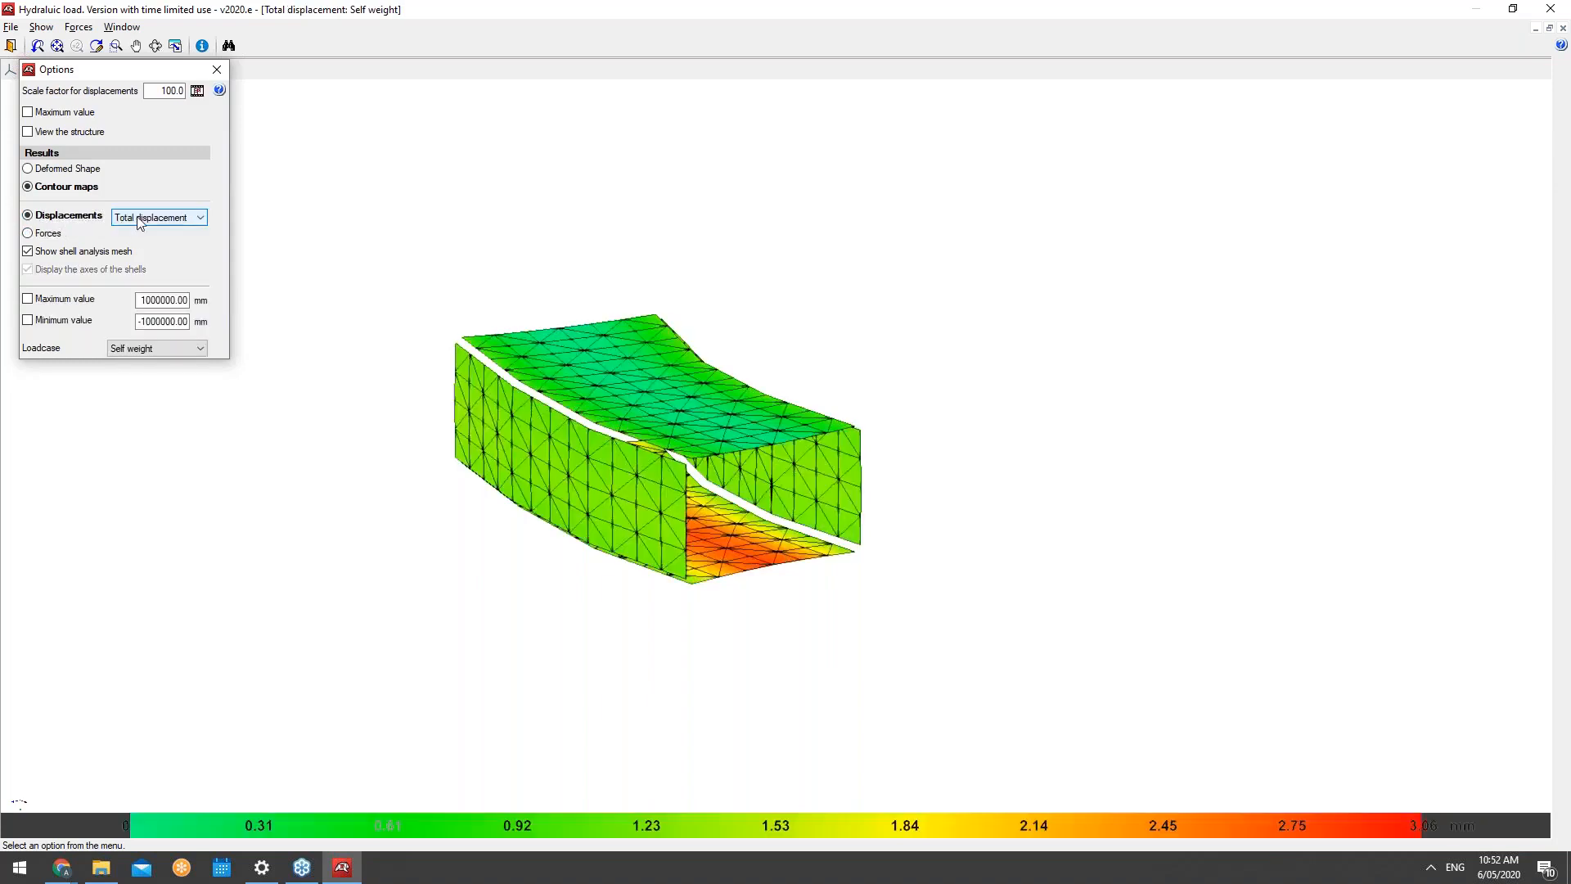
click(129, 218)
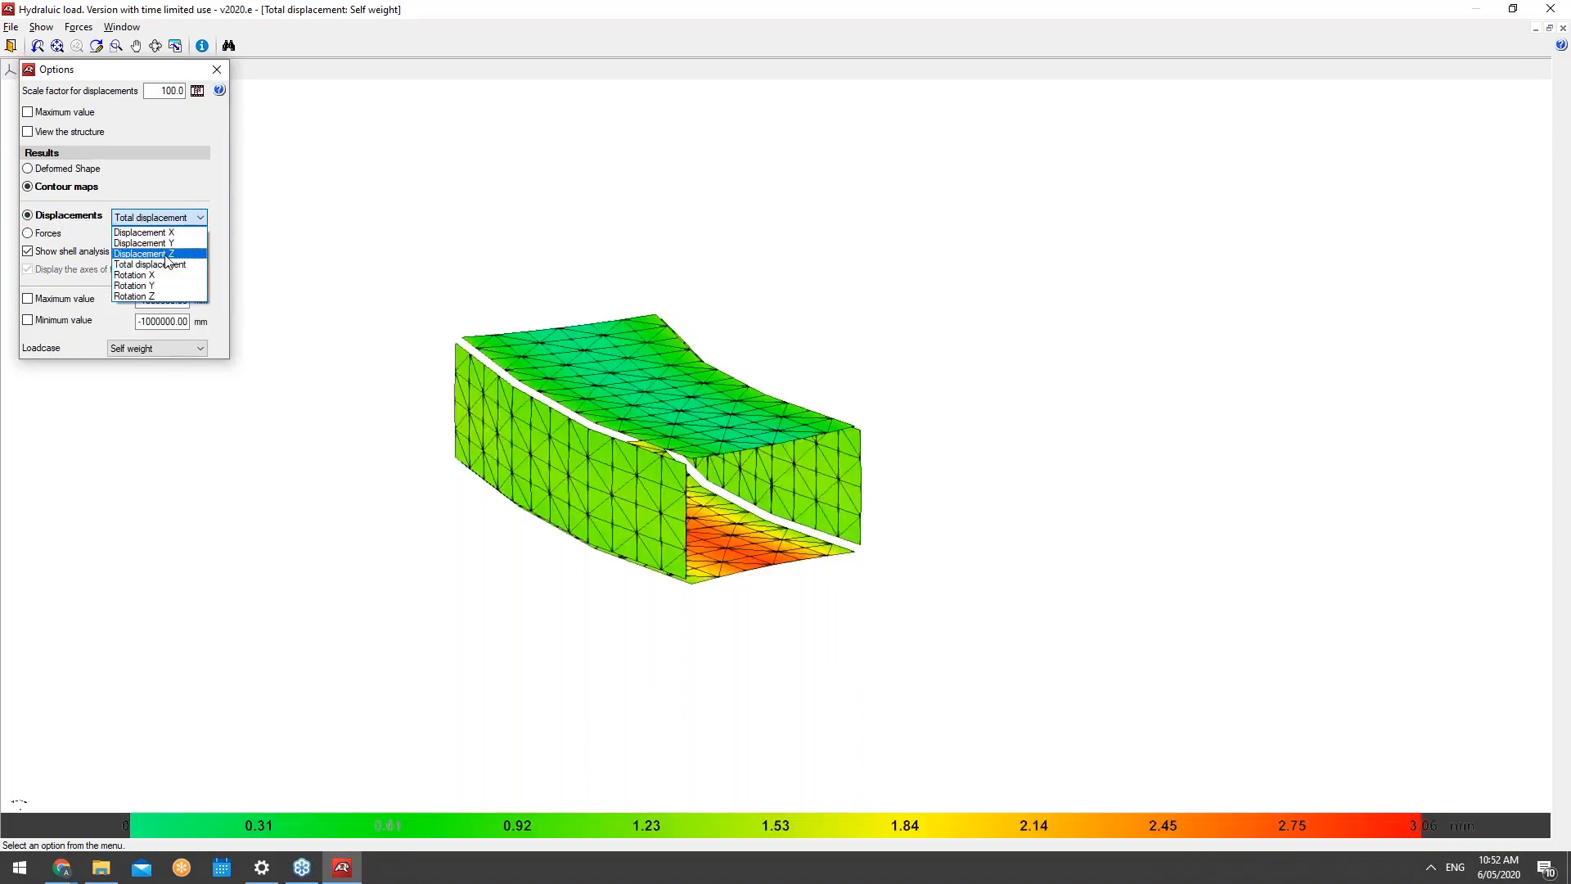
click(186, 220)
click(186, 220)
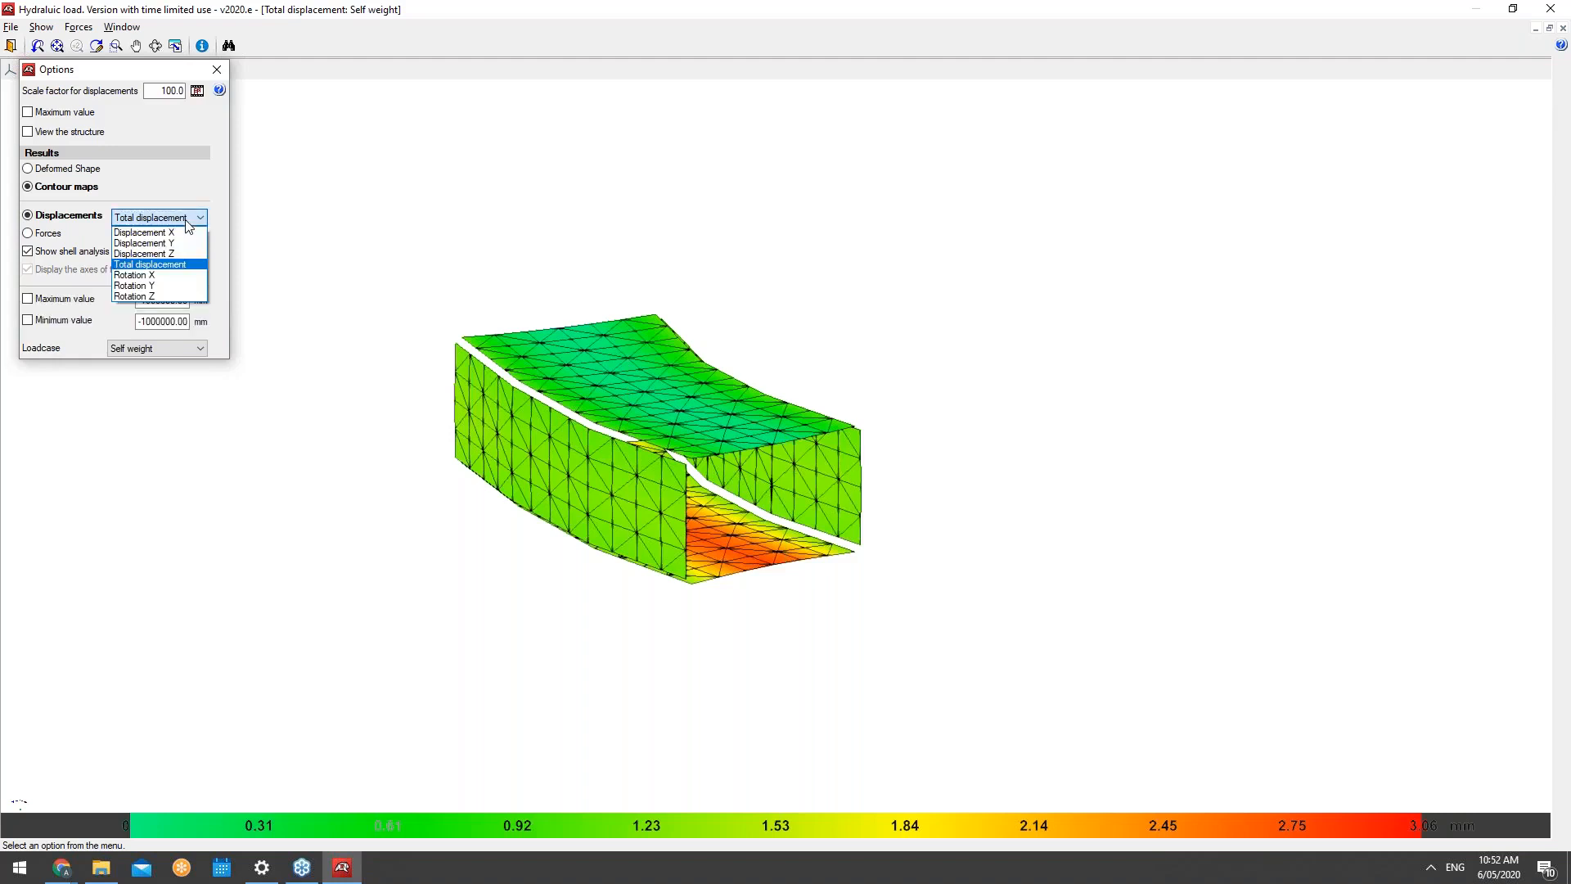
click(187, 219)
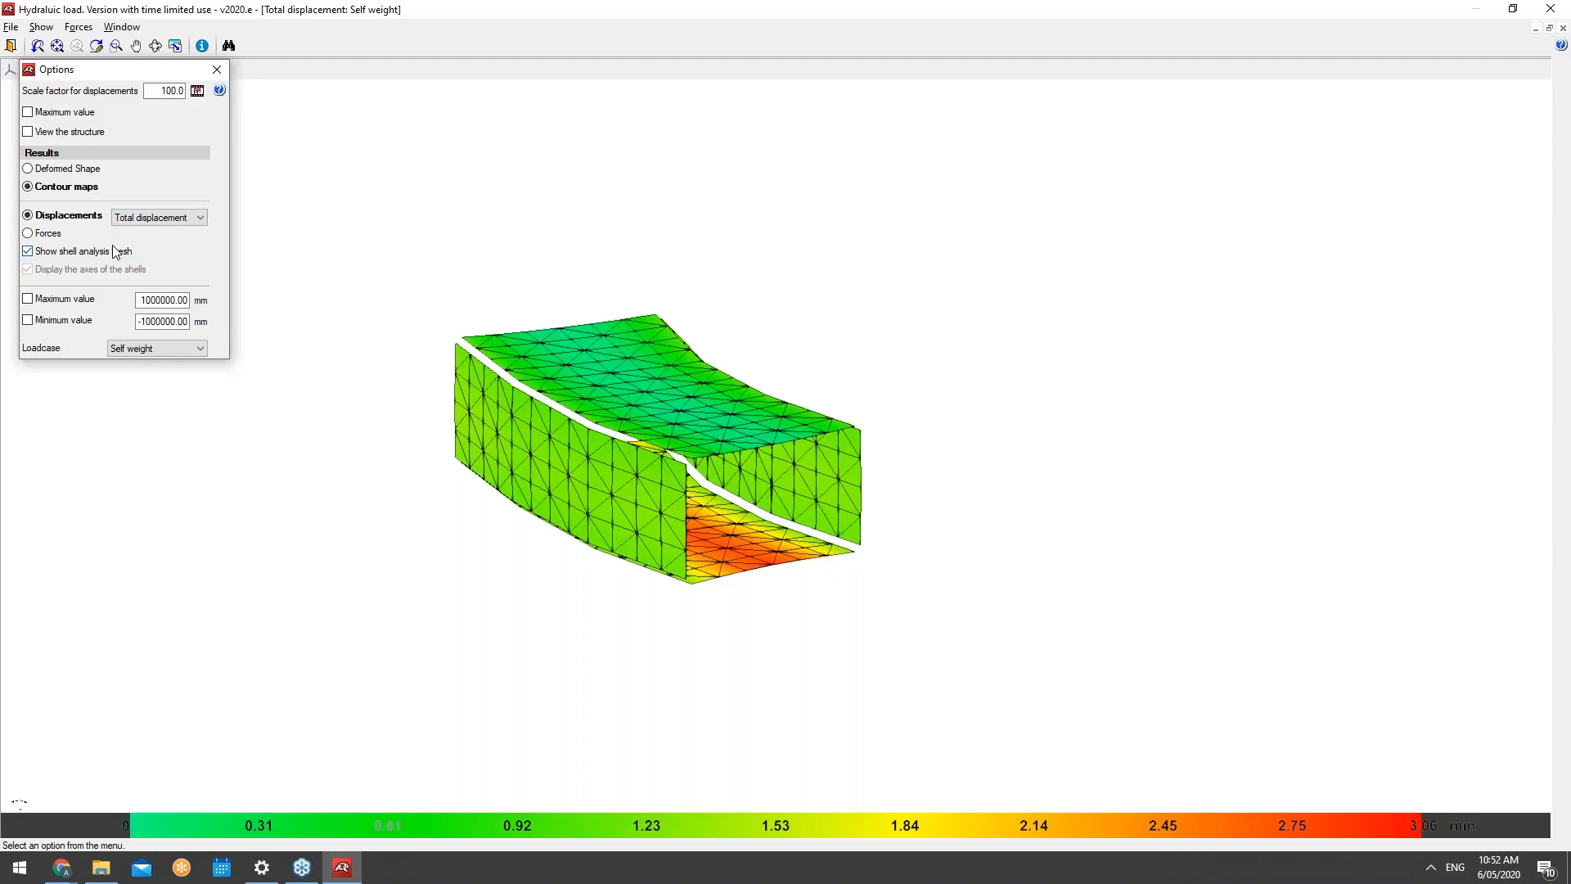
Step: Switch the contour map to Axial X forces and review the available axial, moment and shear components
click(49, 235)
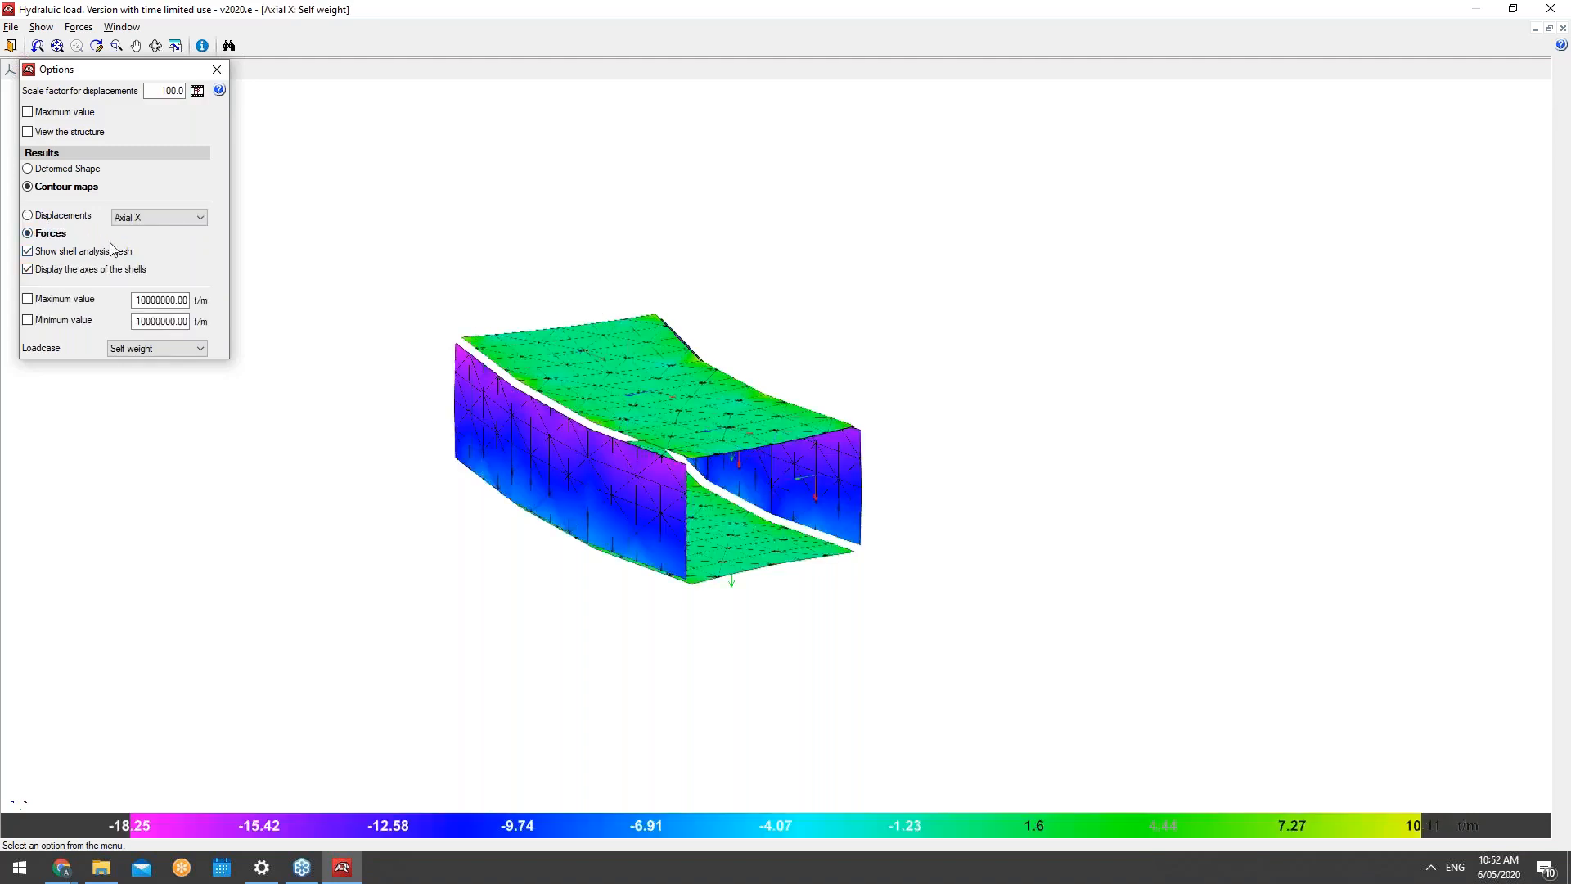
click(156, 221)
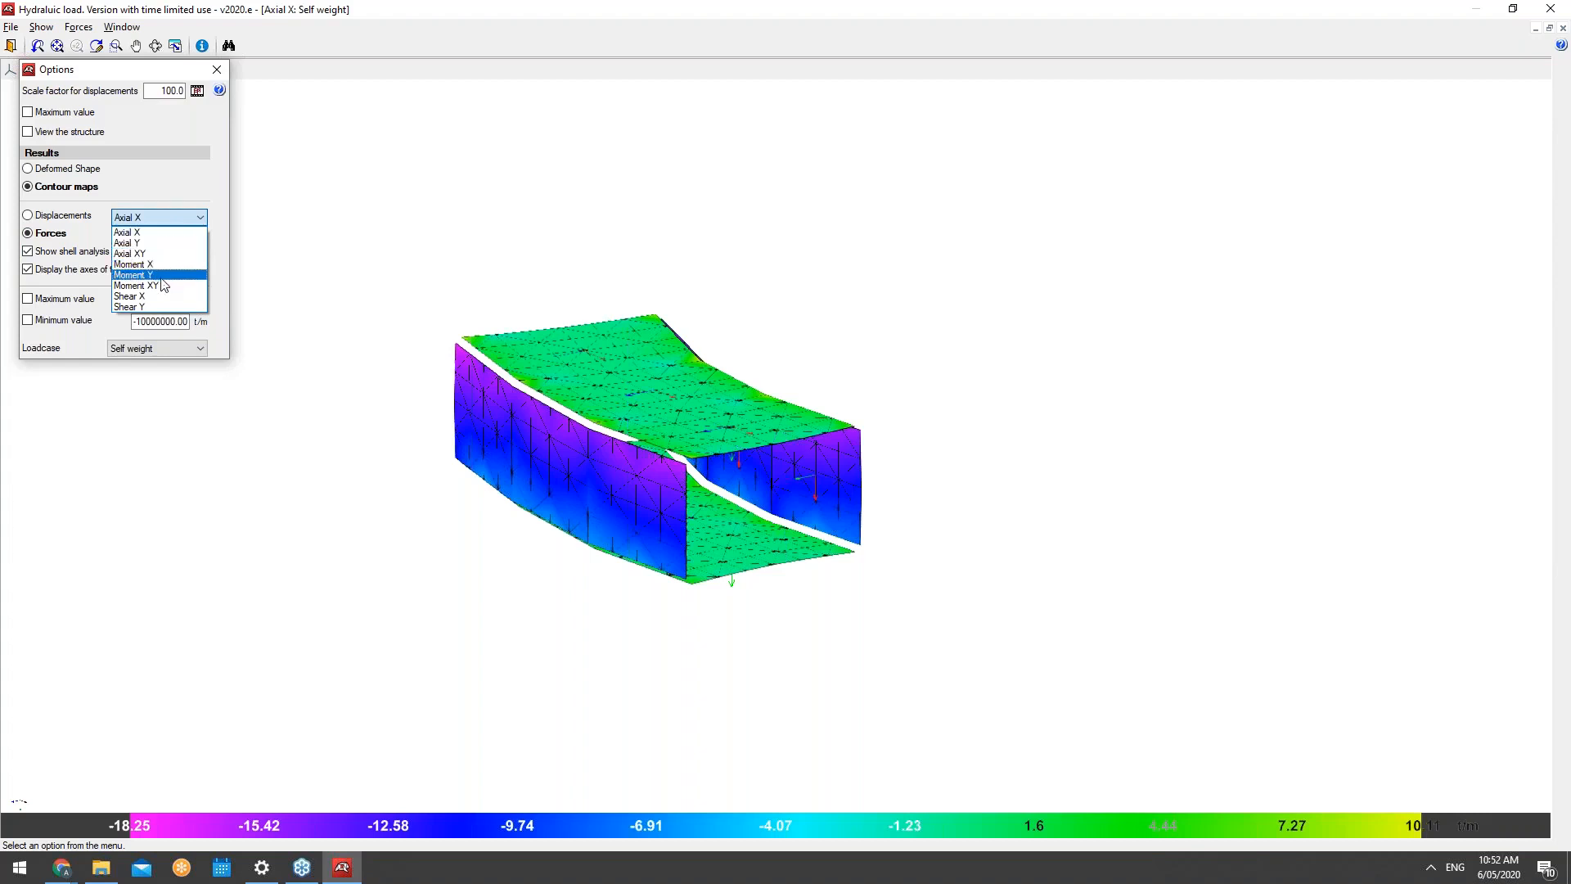
click(175, 218)
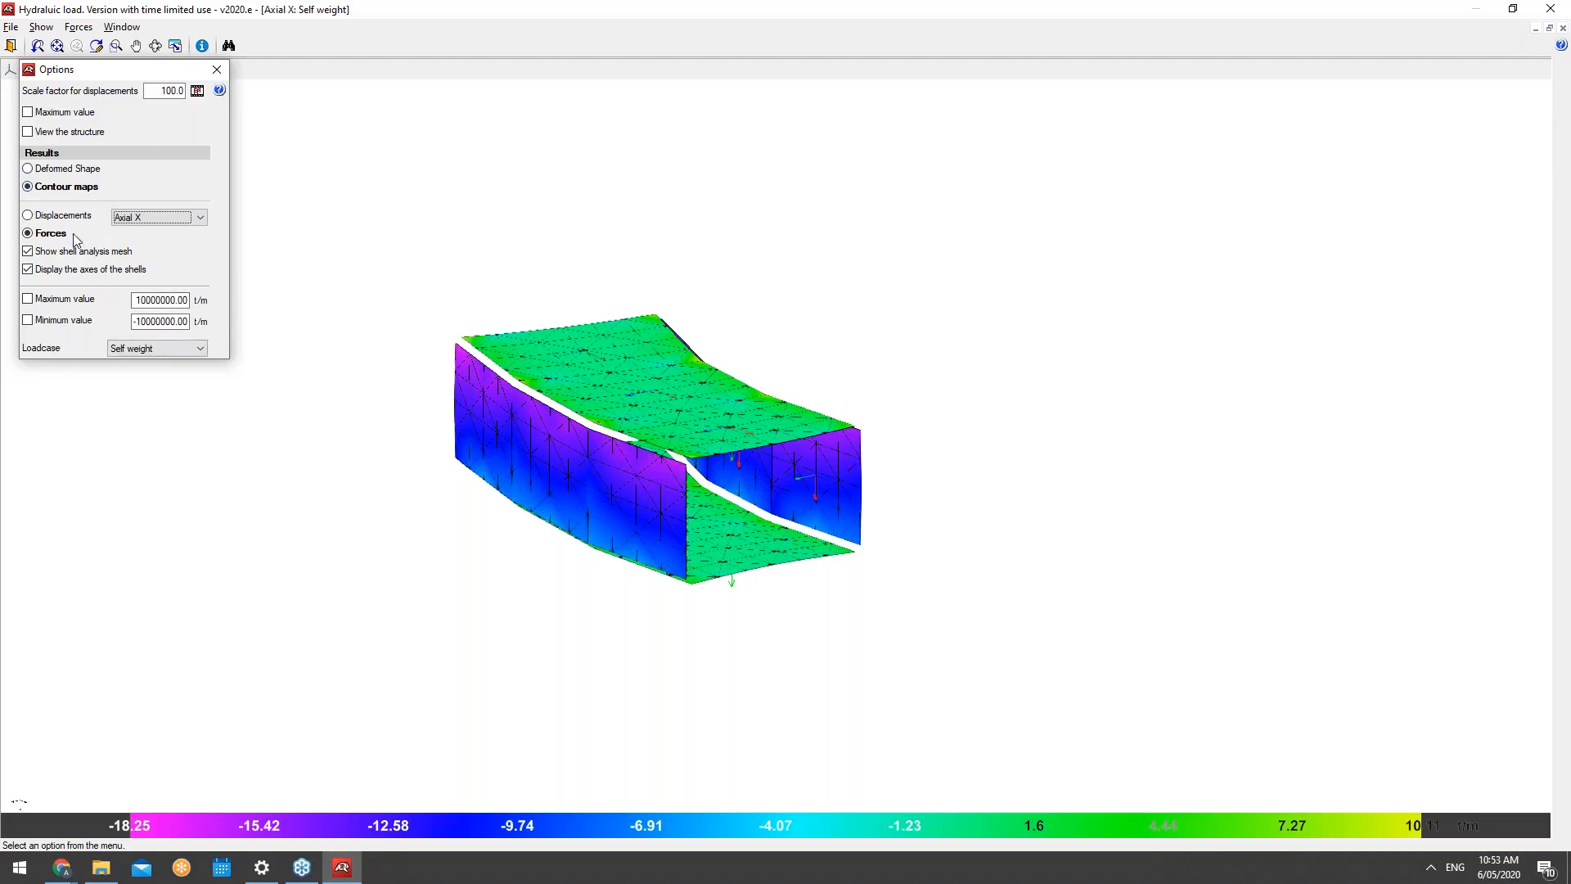
Step: Show the Axial X force contours for the Hydraulic surcharge loadcase
click(137, 350)
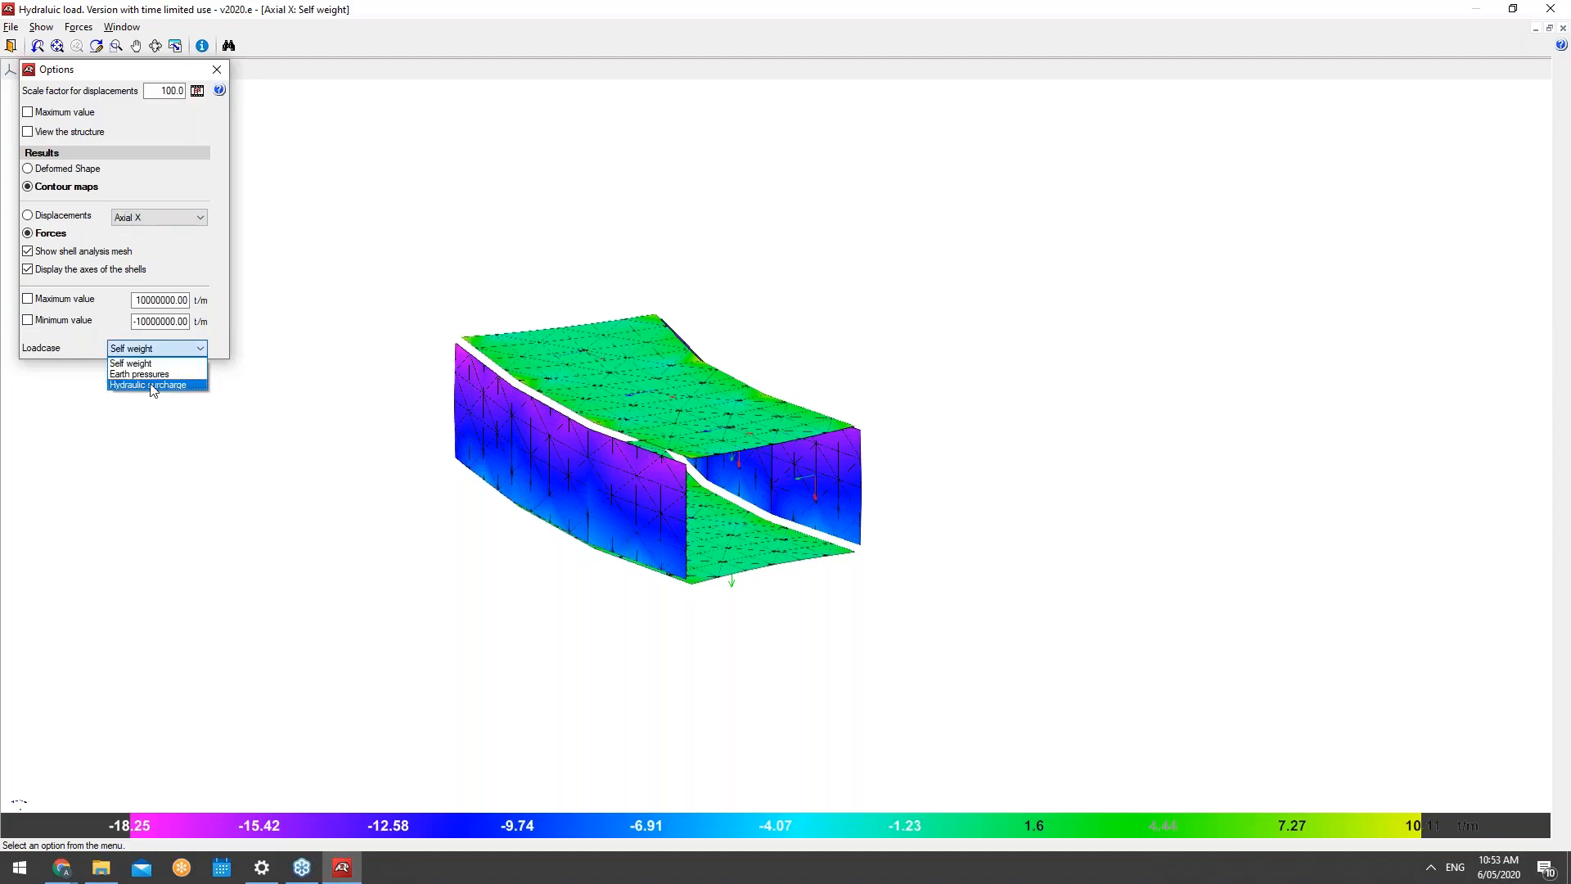
click(149, 384)
click(151, 351)
click(150, 350)
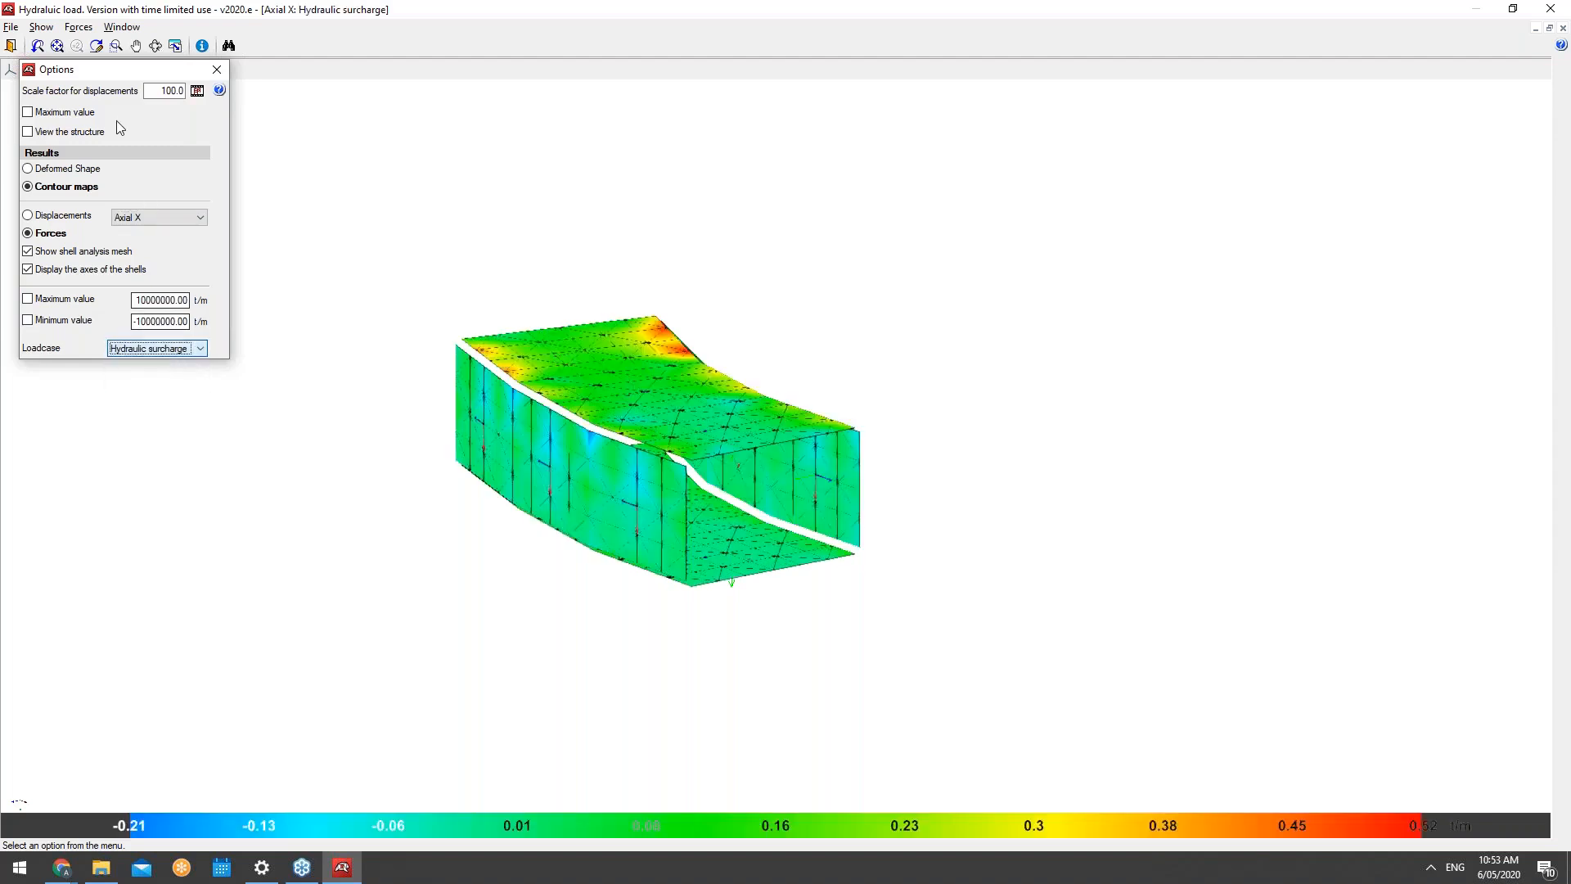
Step: Display the Axial Y force contours for the Hydraulic surcharge loadcase and examine the culvert from below and several sides
click(144, 217)
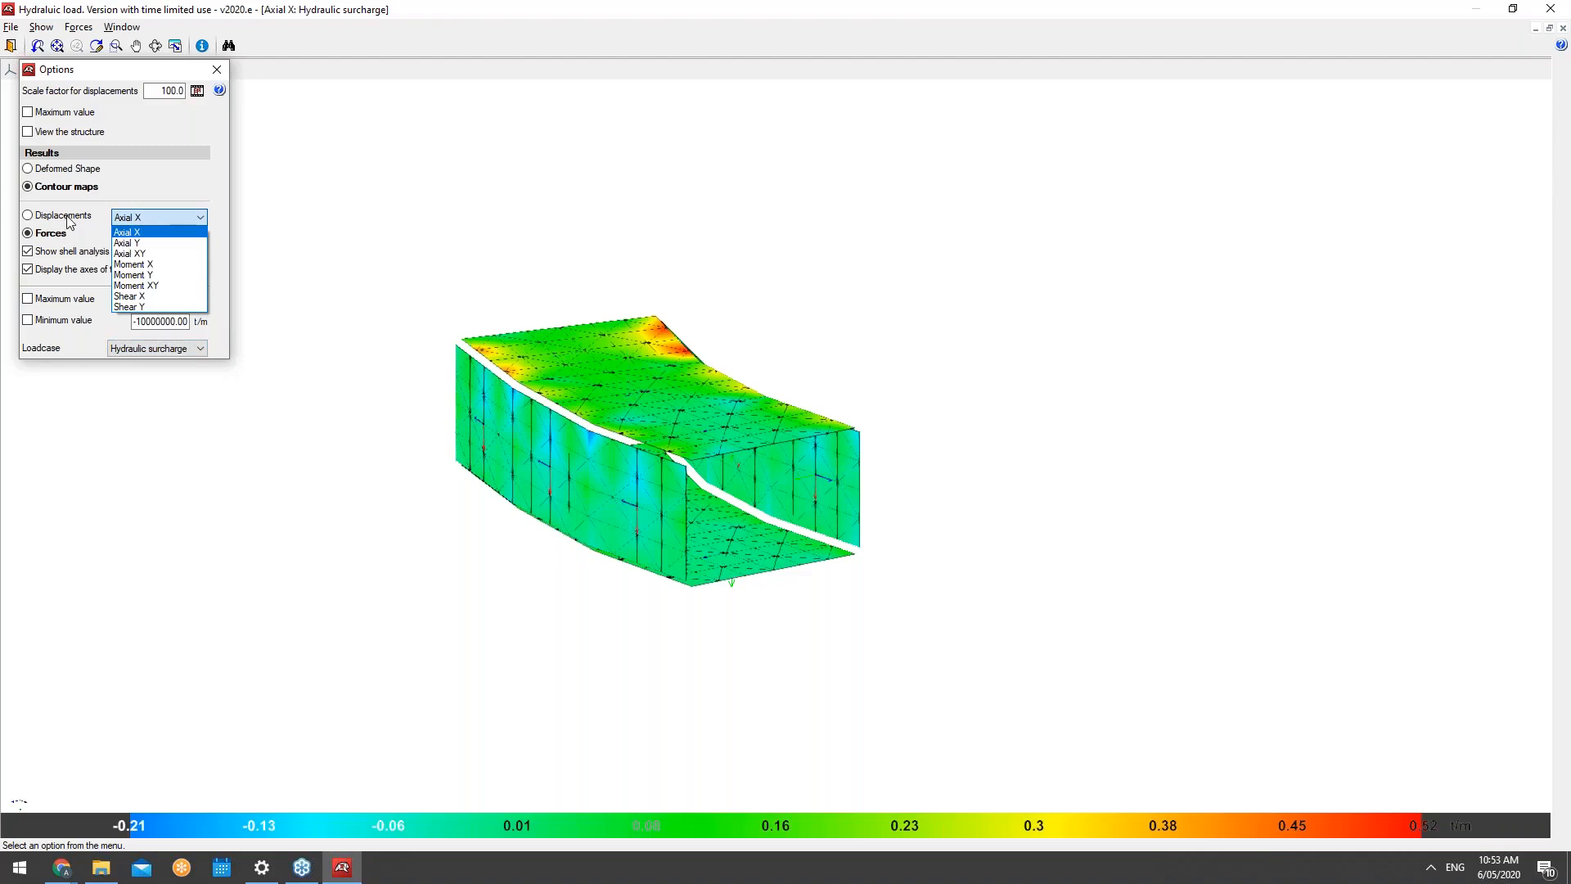
click(66, 219)
click(63, 236)
click(145, 219)
click(151, 243)
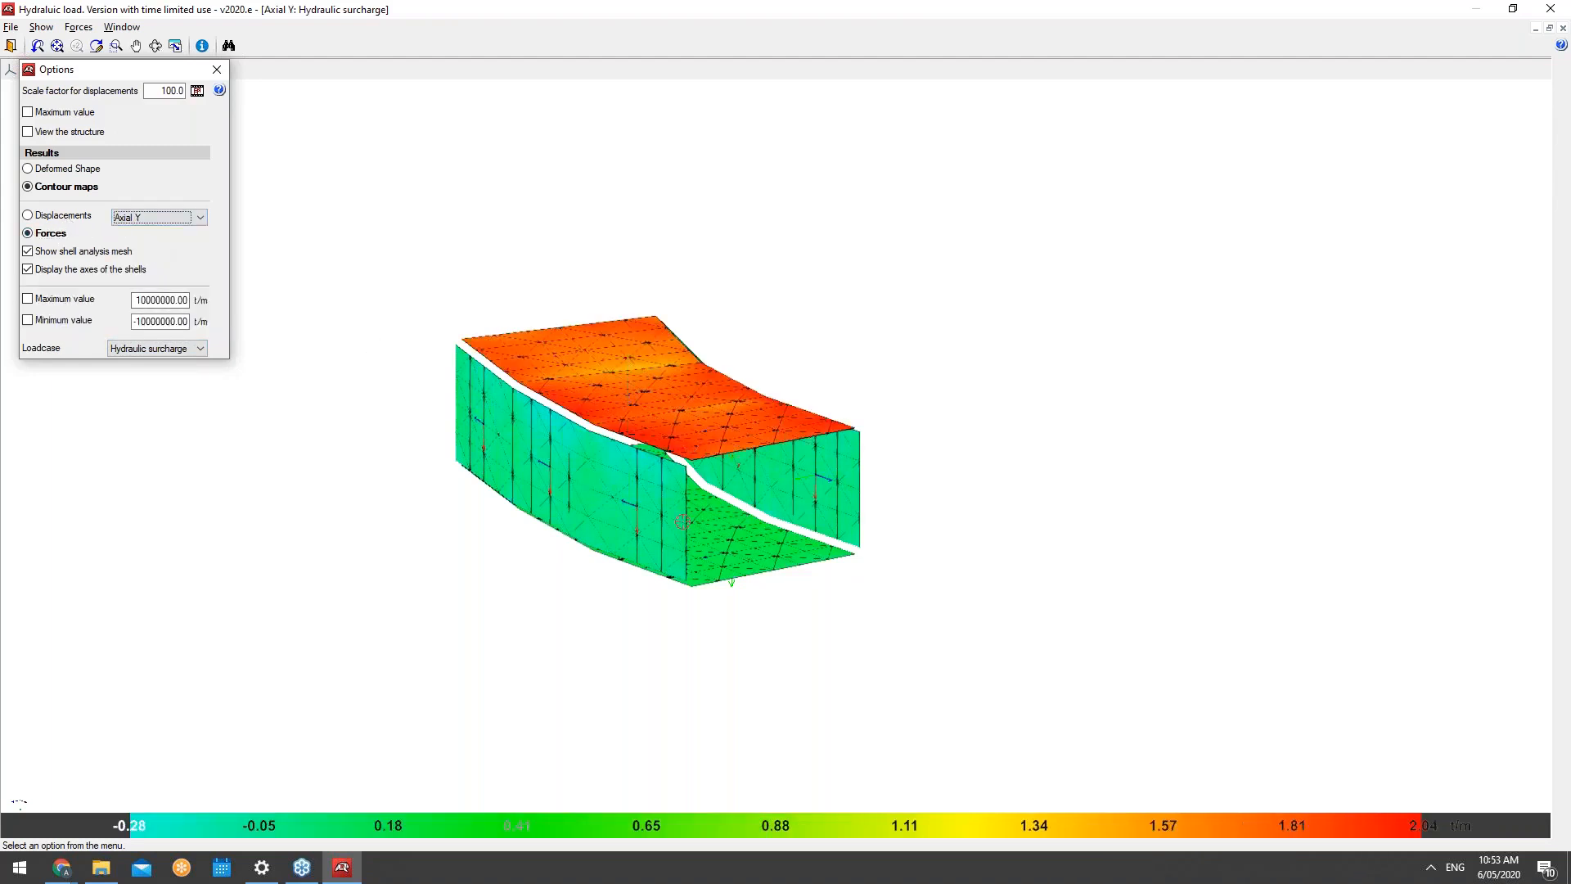
shift+middle_drag(668, 489, 632, 459)
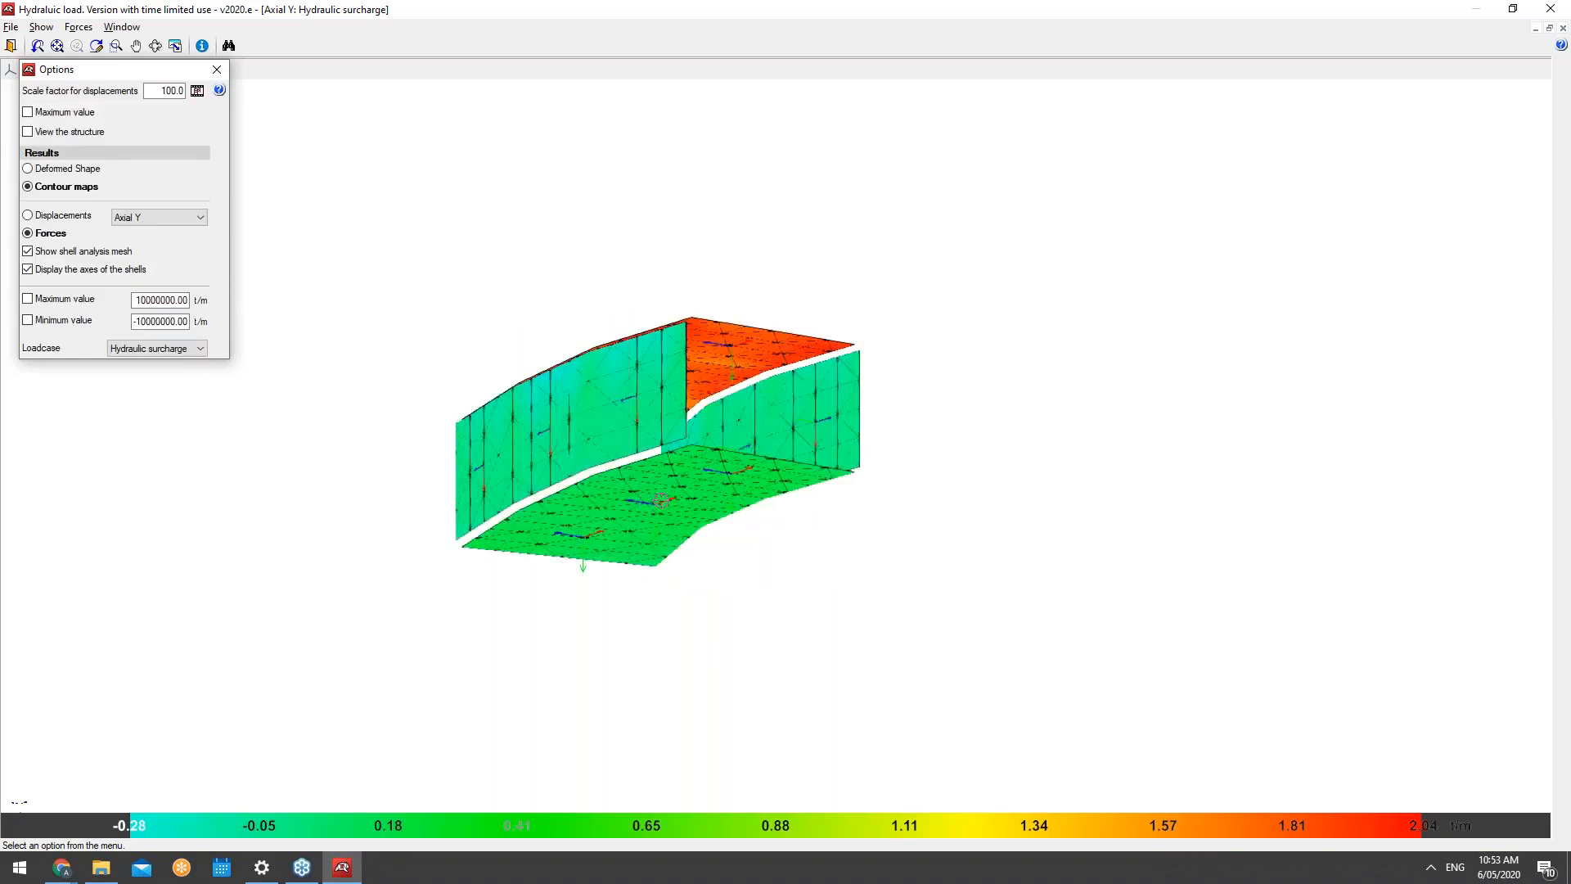
shift+middle_drag(654, 474, 631, 624)
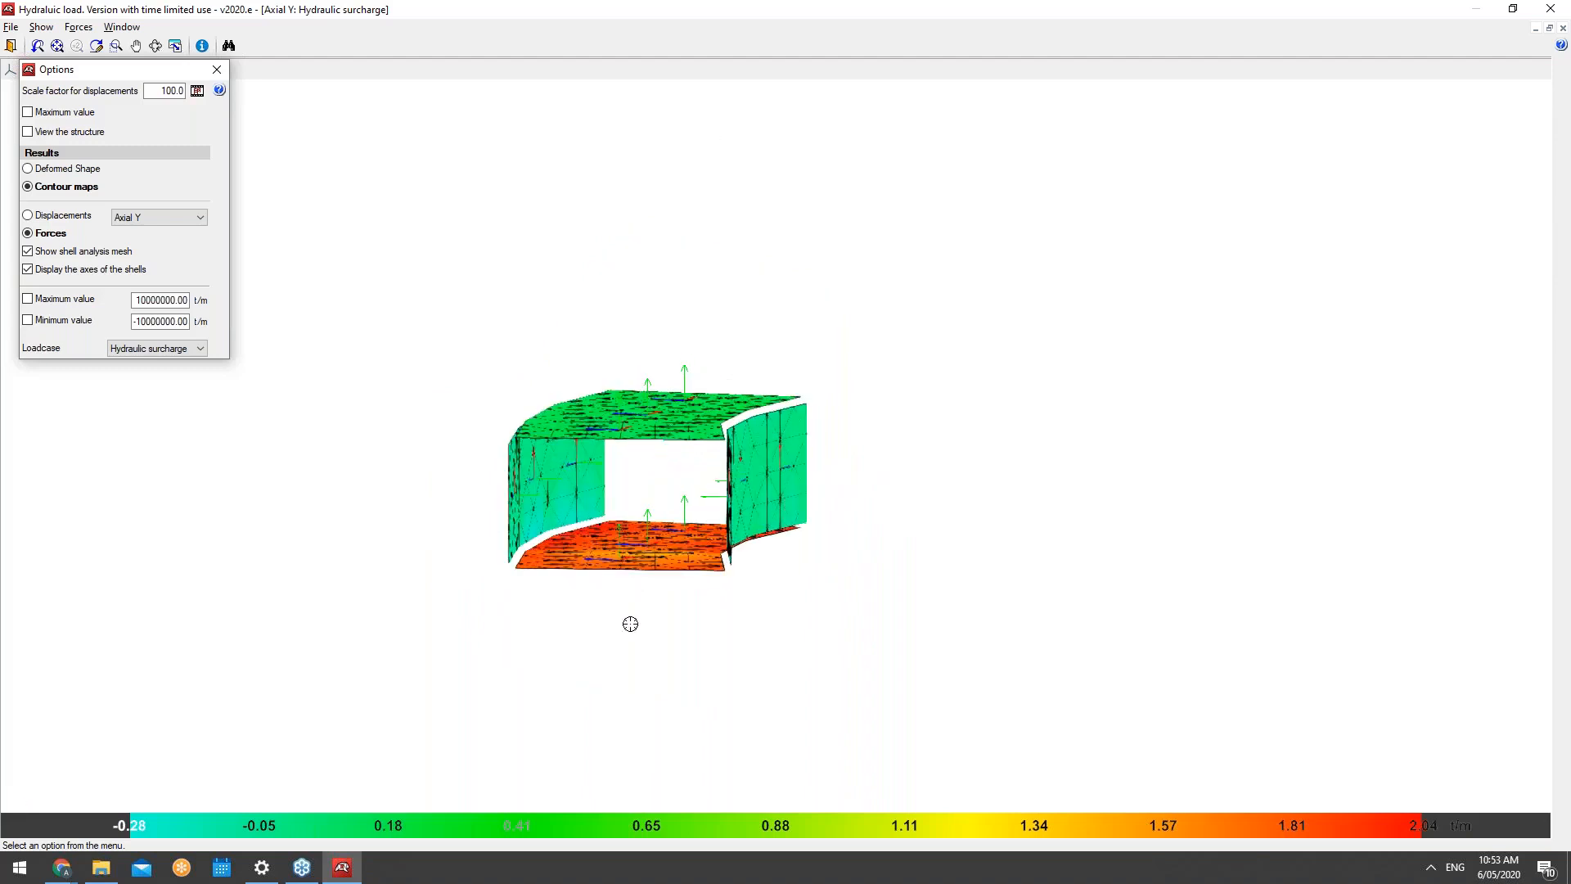
shift+middle_drag(677, 685, 799, 649)
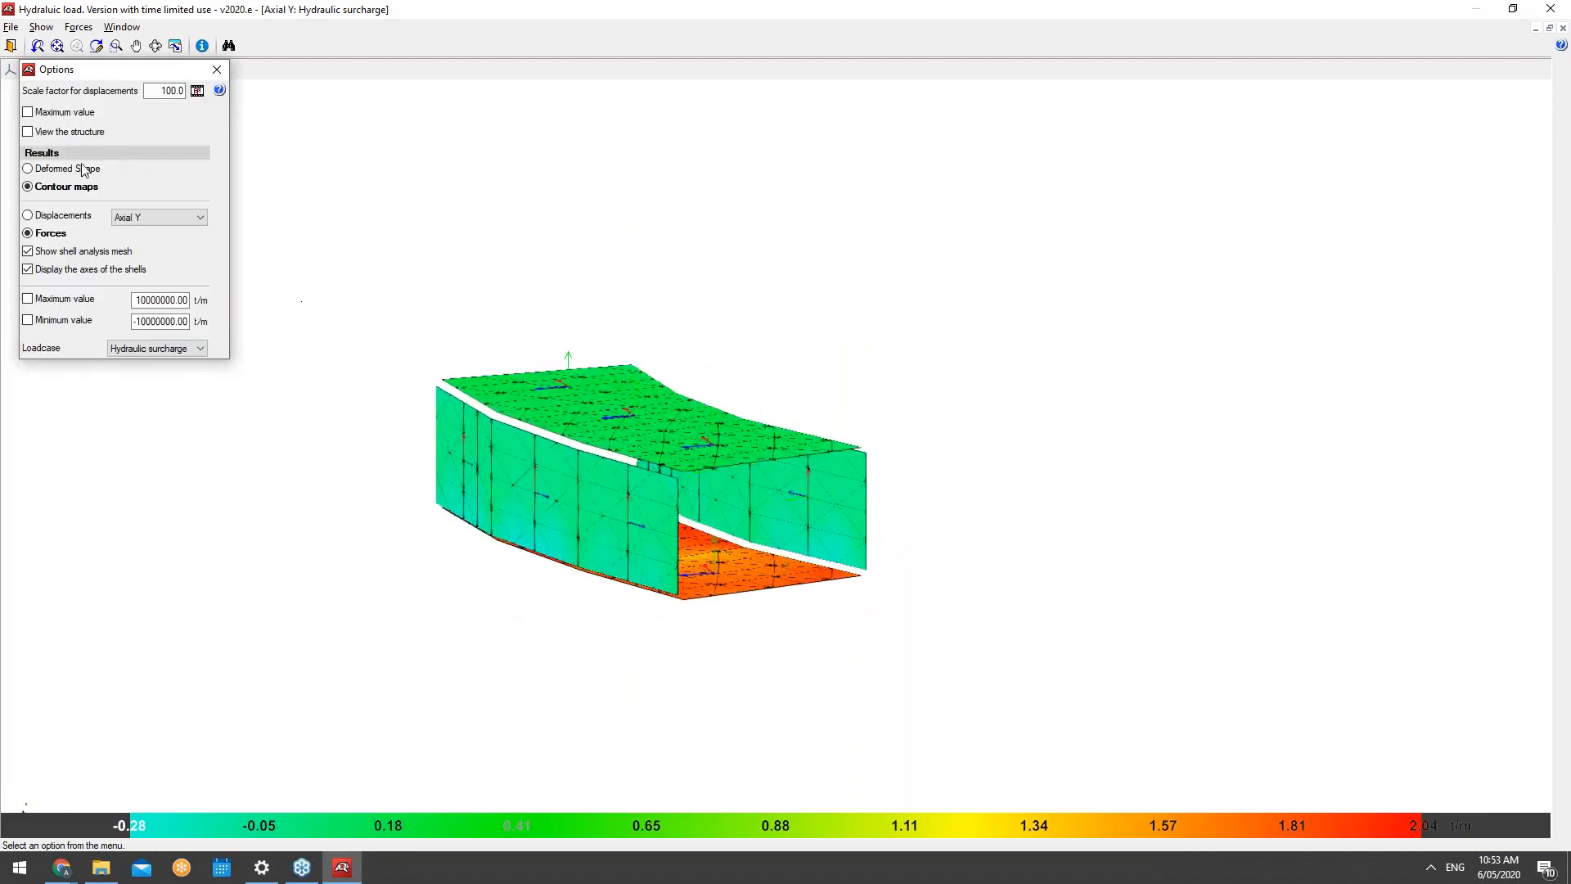
Step: Open the deformed shape animation and adjust its view options, trying the ground and materials display and disabling object edges
click(199, 91)
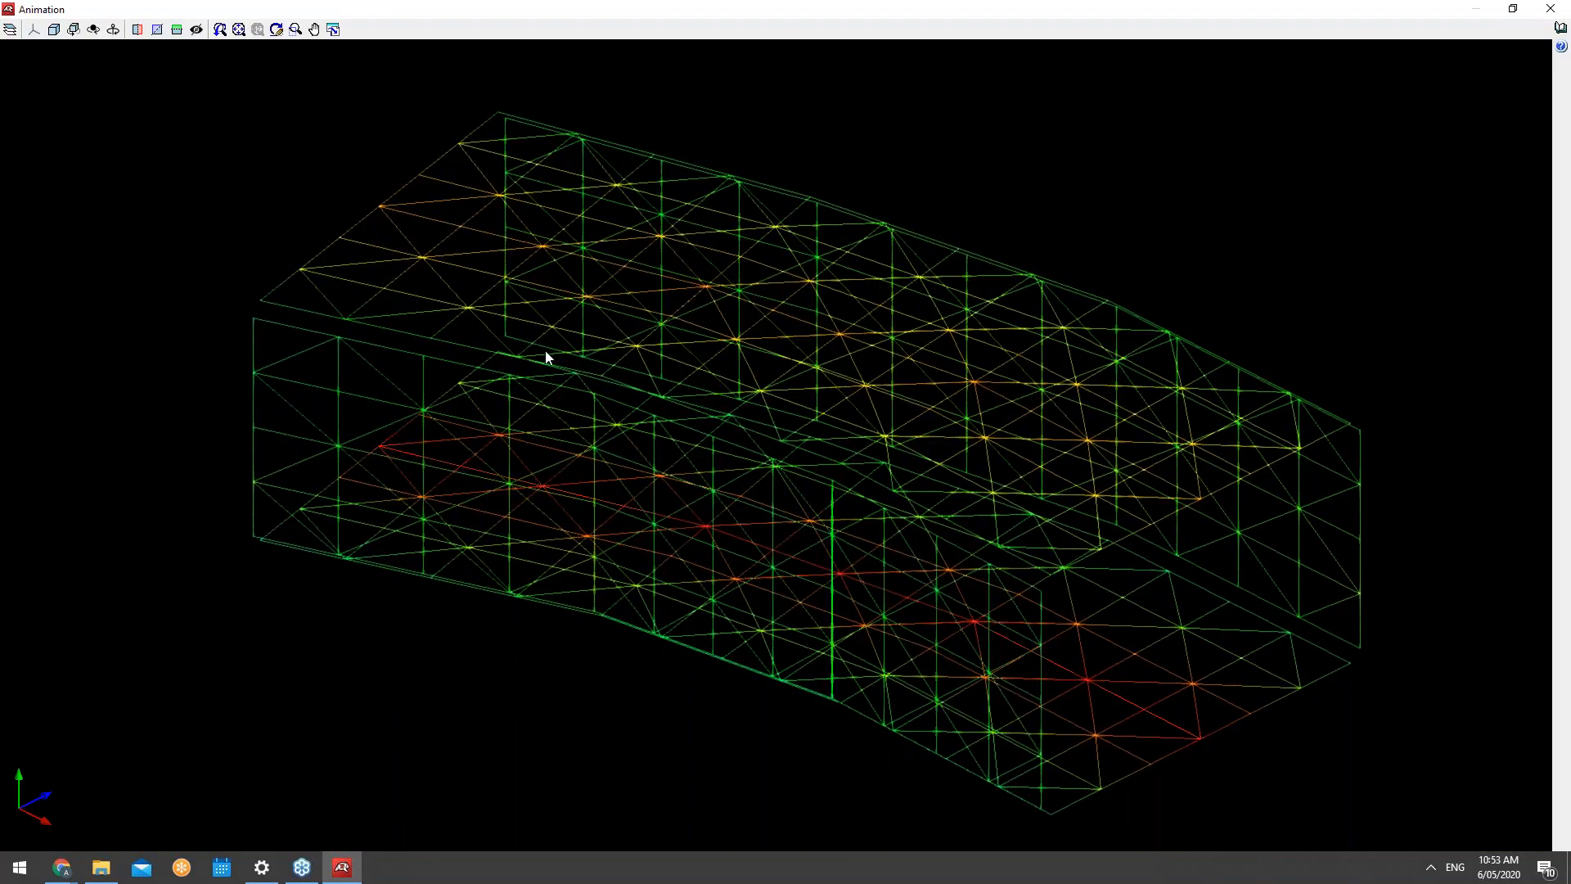
mouse_move(546, 354)
shift+middle_down()
mouse_move(606, 414)
mouse_move(508, 368)
mouse_move(547, 419)
mouse_move(596, 424)
shift+middle_up()
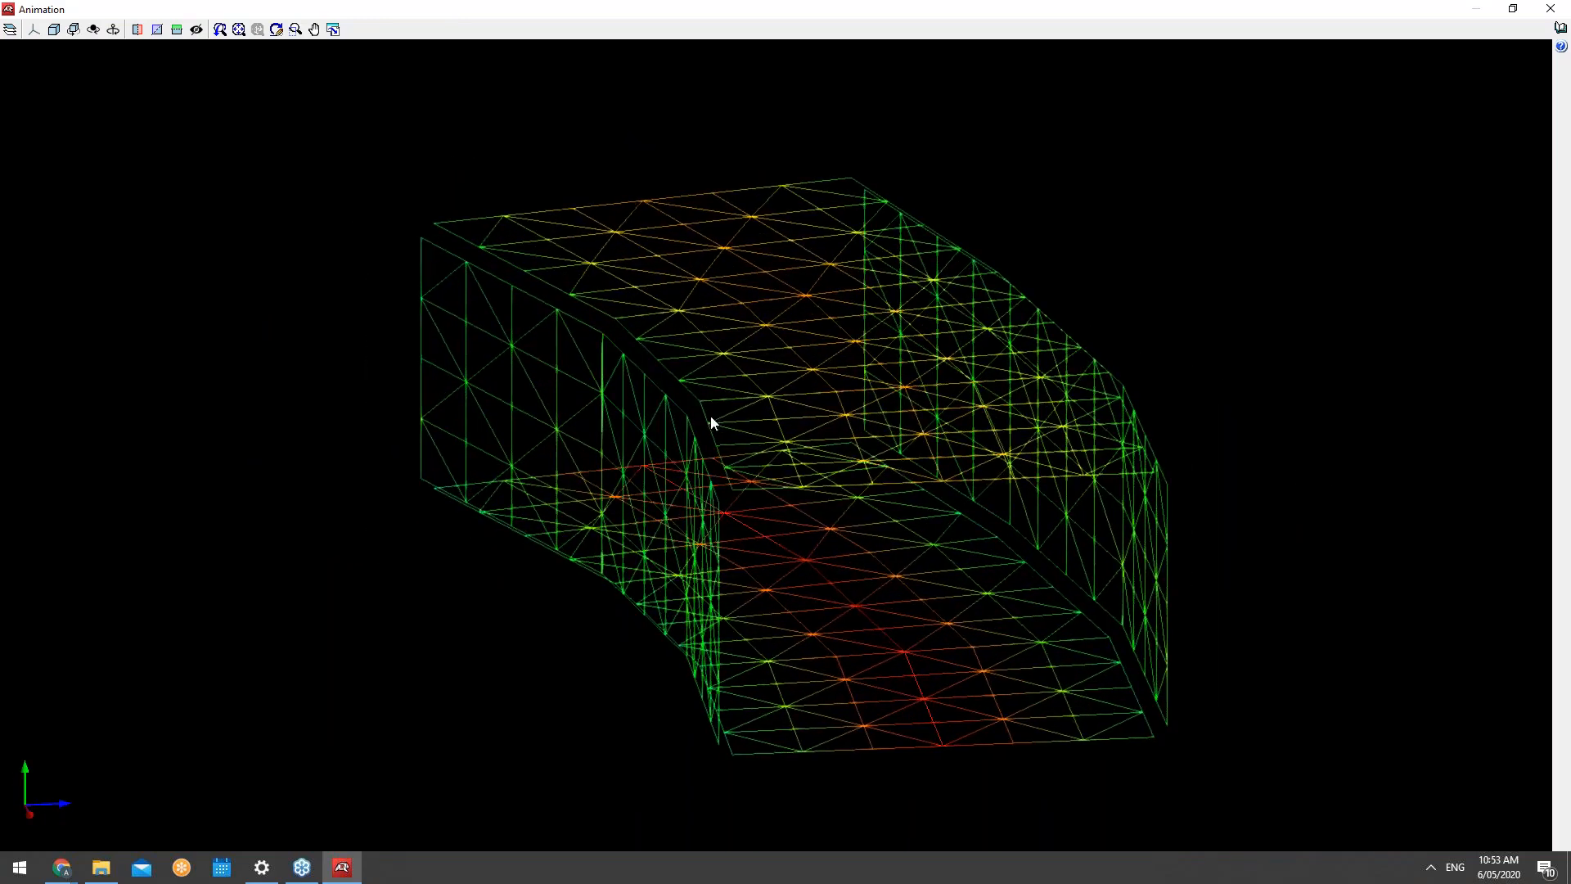
click(10, 28)
click(37, 93)
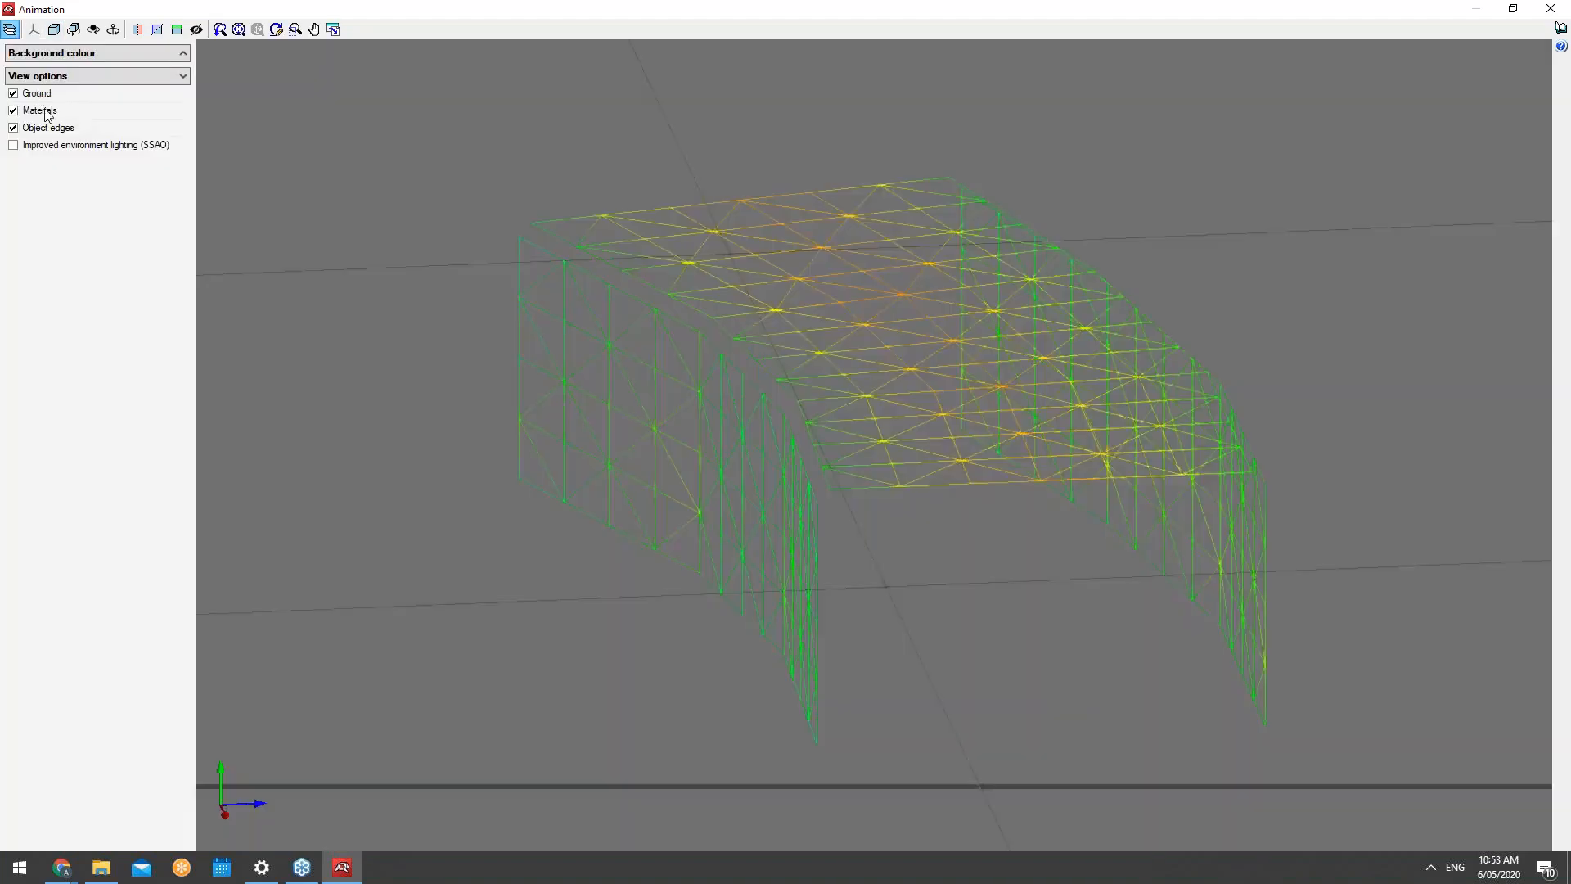
click(41, 96)
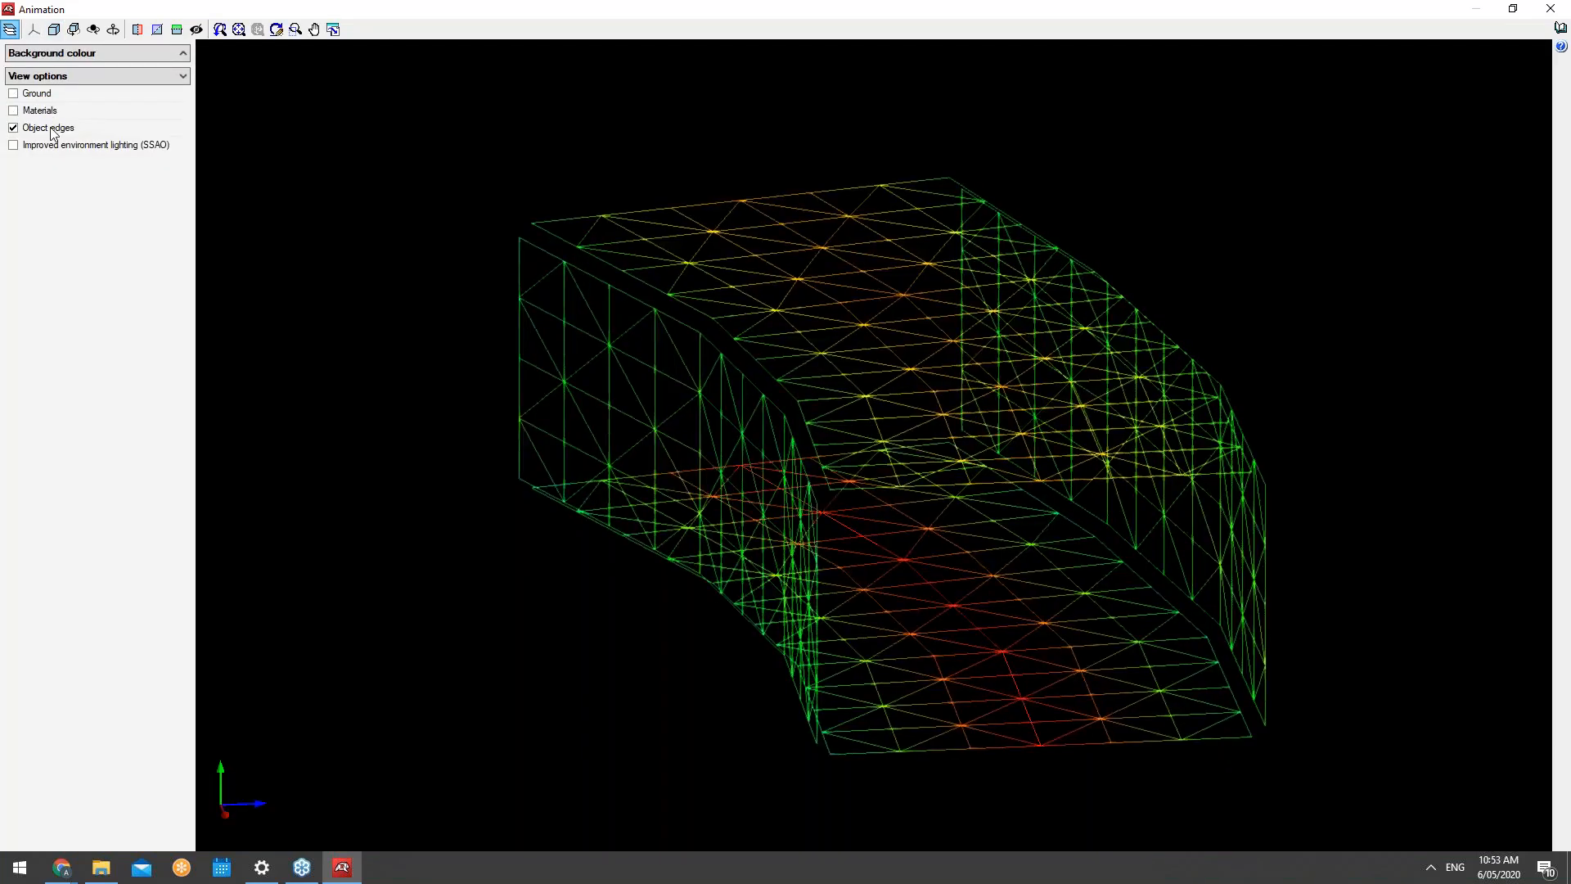
click(51, 128)
Step: Try plain grey and blue backgrounds for the animation, and set its background colour to the vertical grey gradient
click(66, 52)
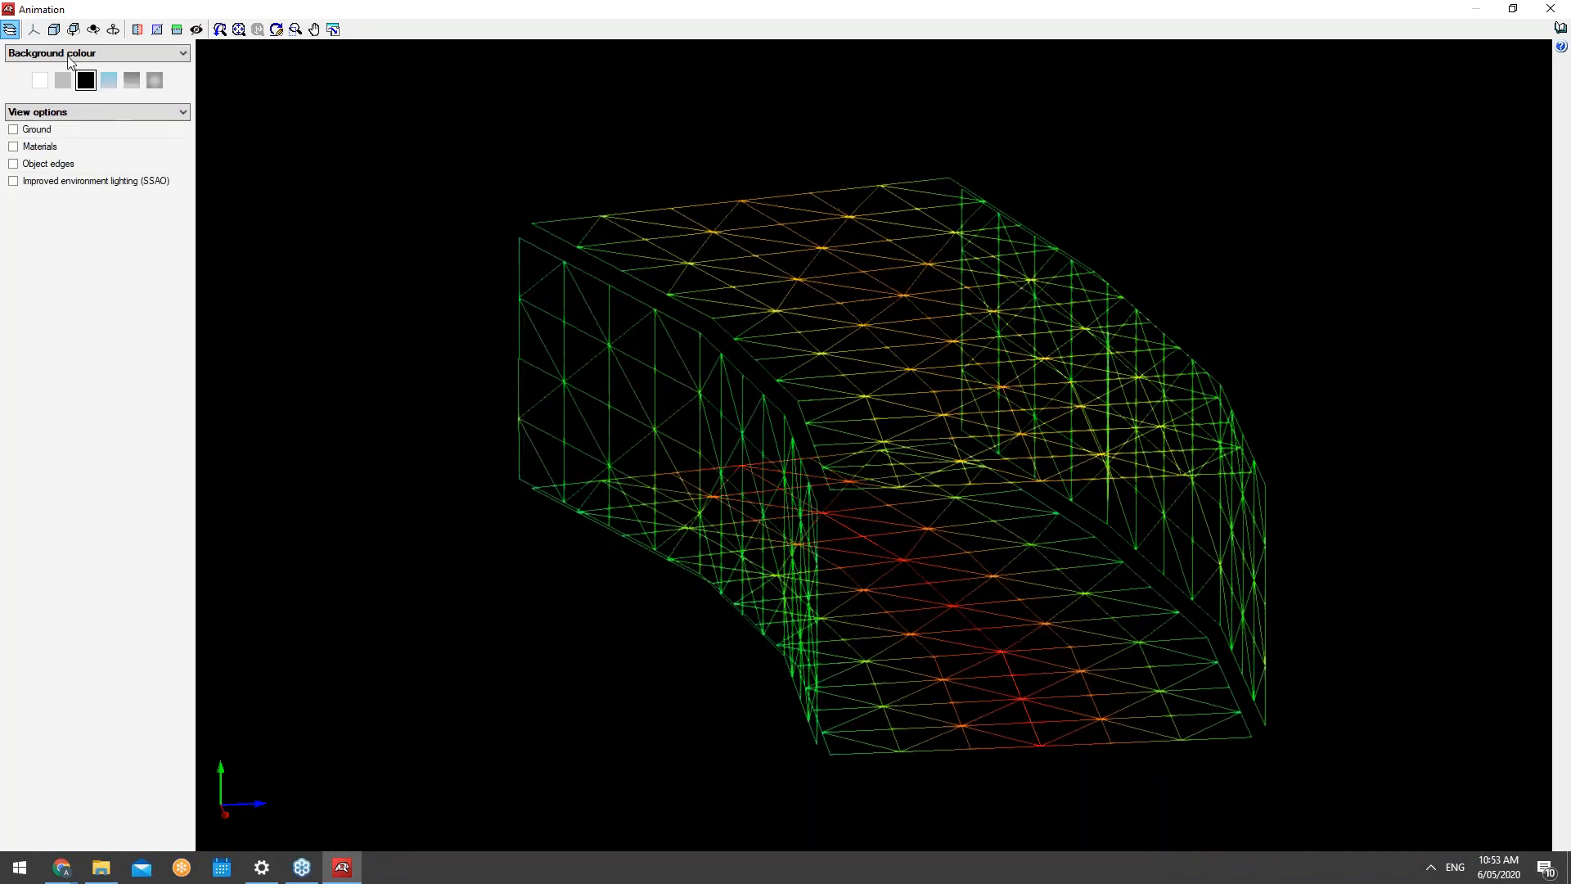
click(64, 79)
click(109, 79)
click(131, 79)
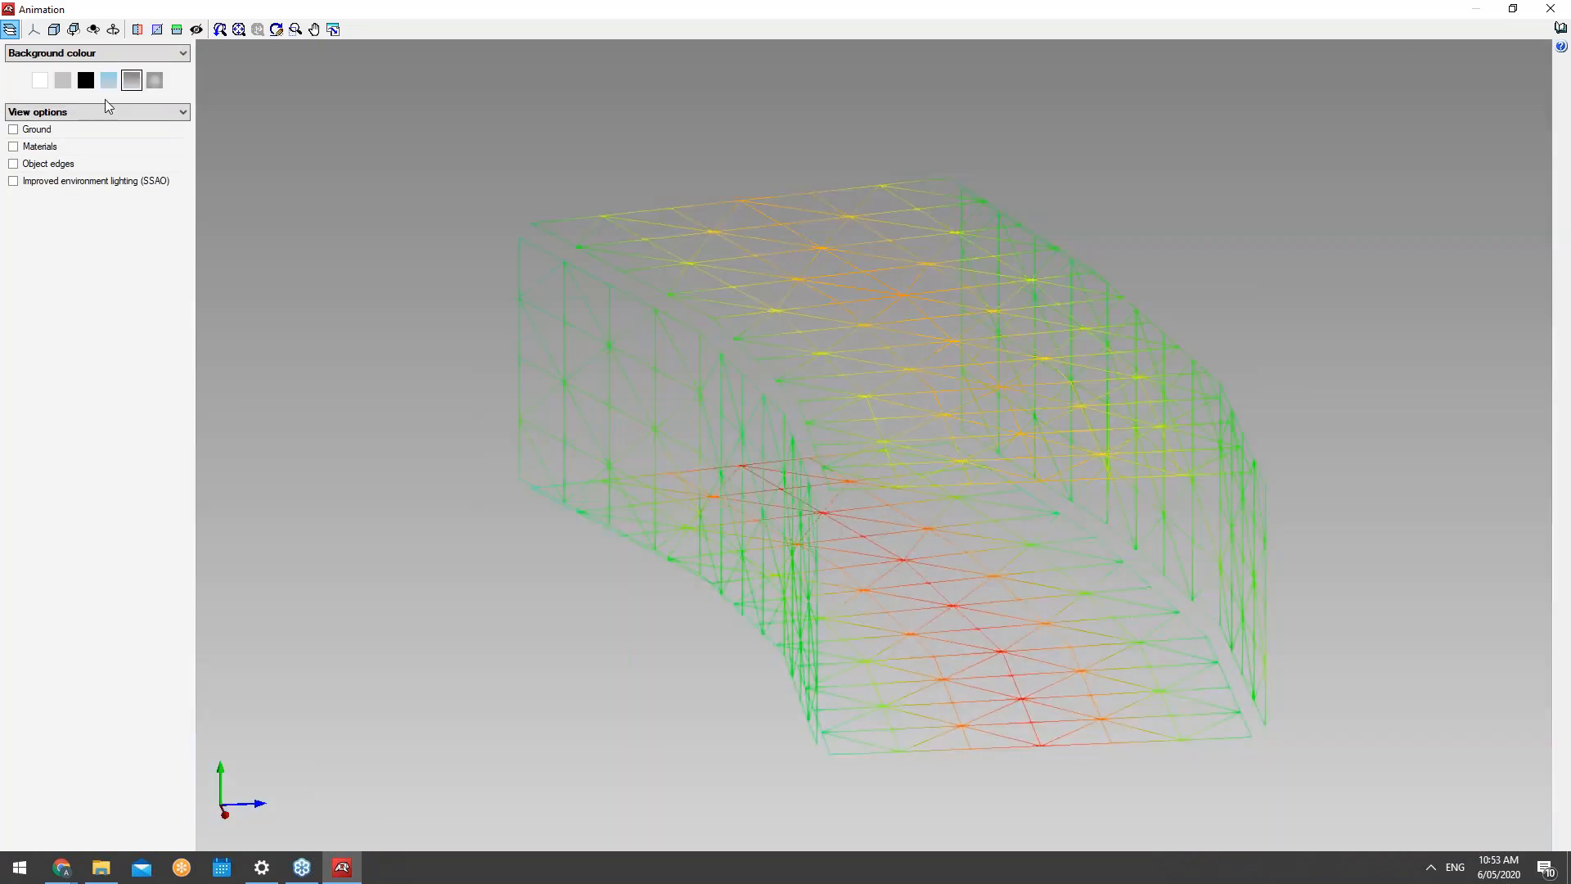
Step: Close the animation and compare the Axial Y contours for the Earth pressures and Self weight loadcases, returning to Hydraulic surcharge
click(1551, 8)
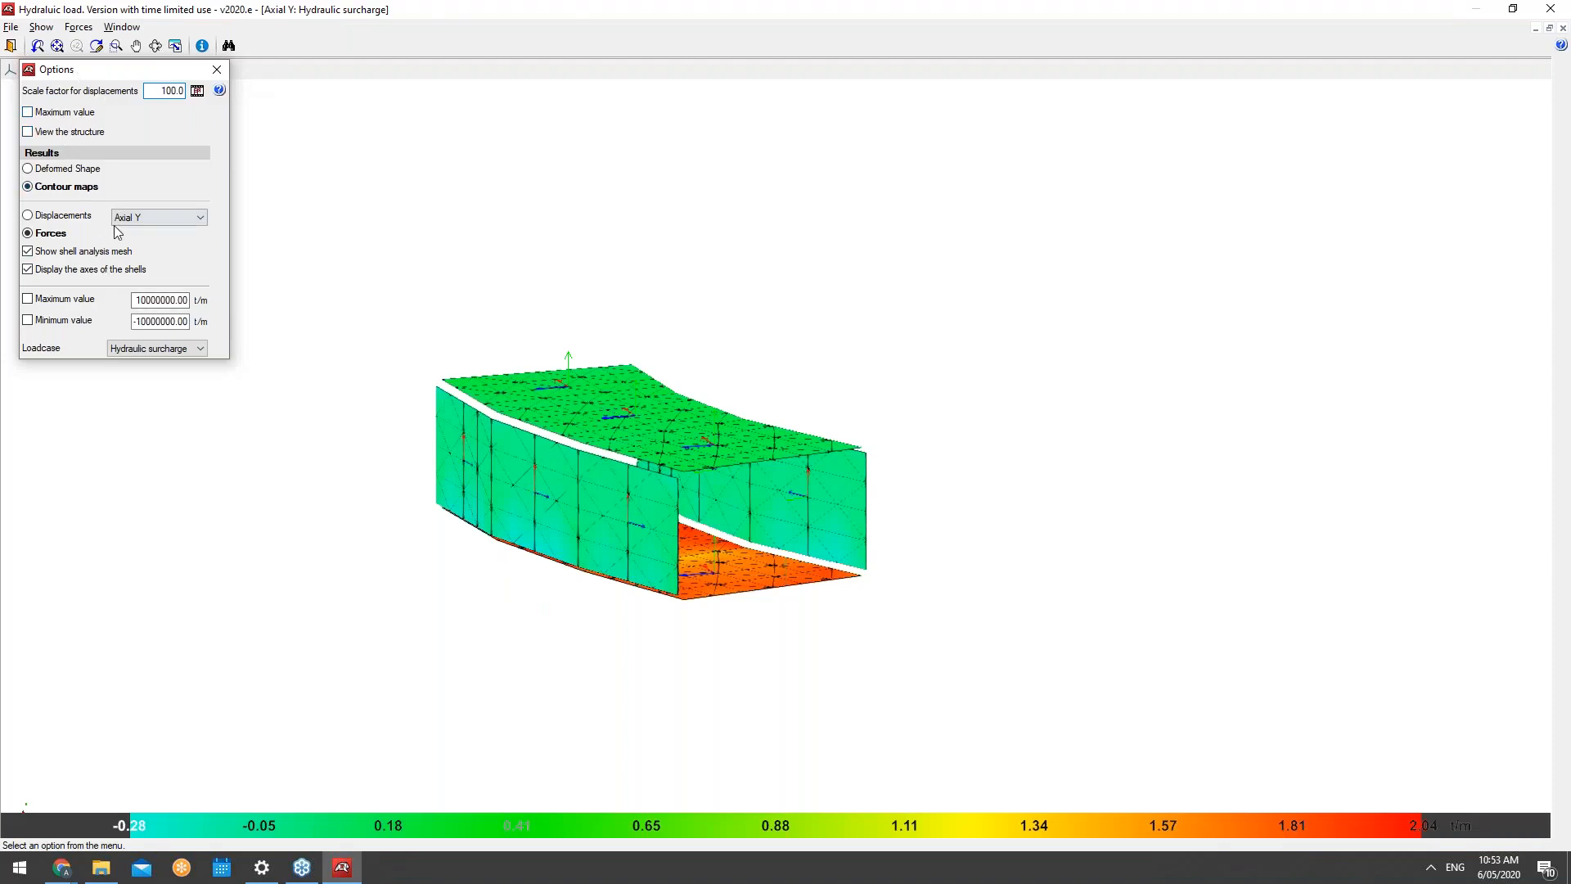
click(156, 348)
click(143, 375)
click(189, 349)
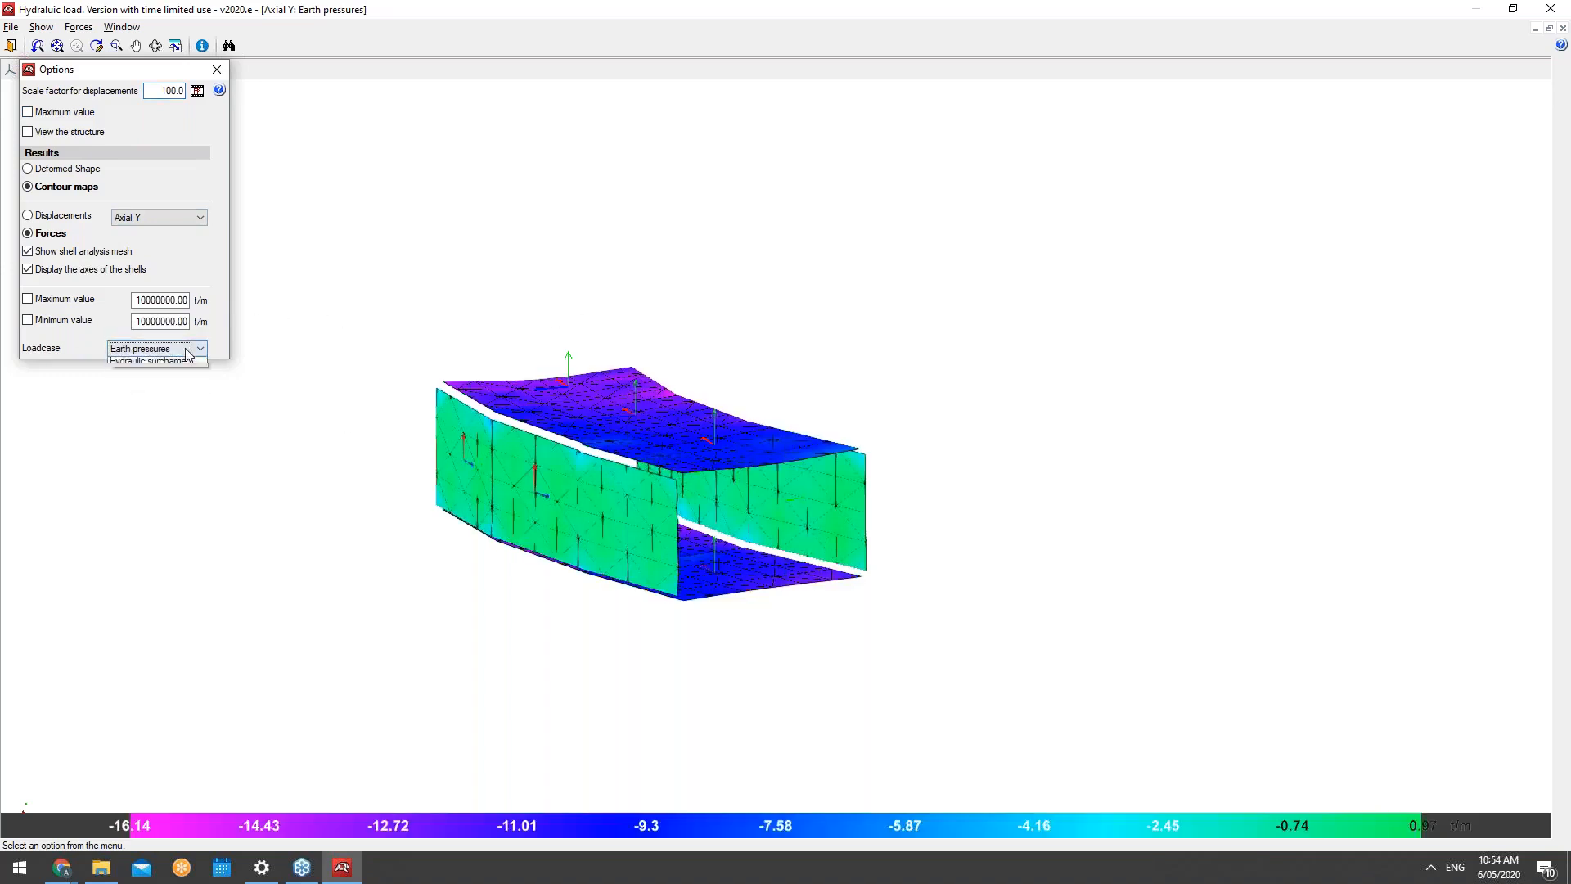
click(175, 363)
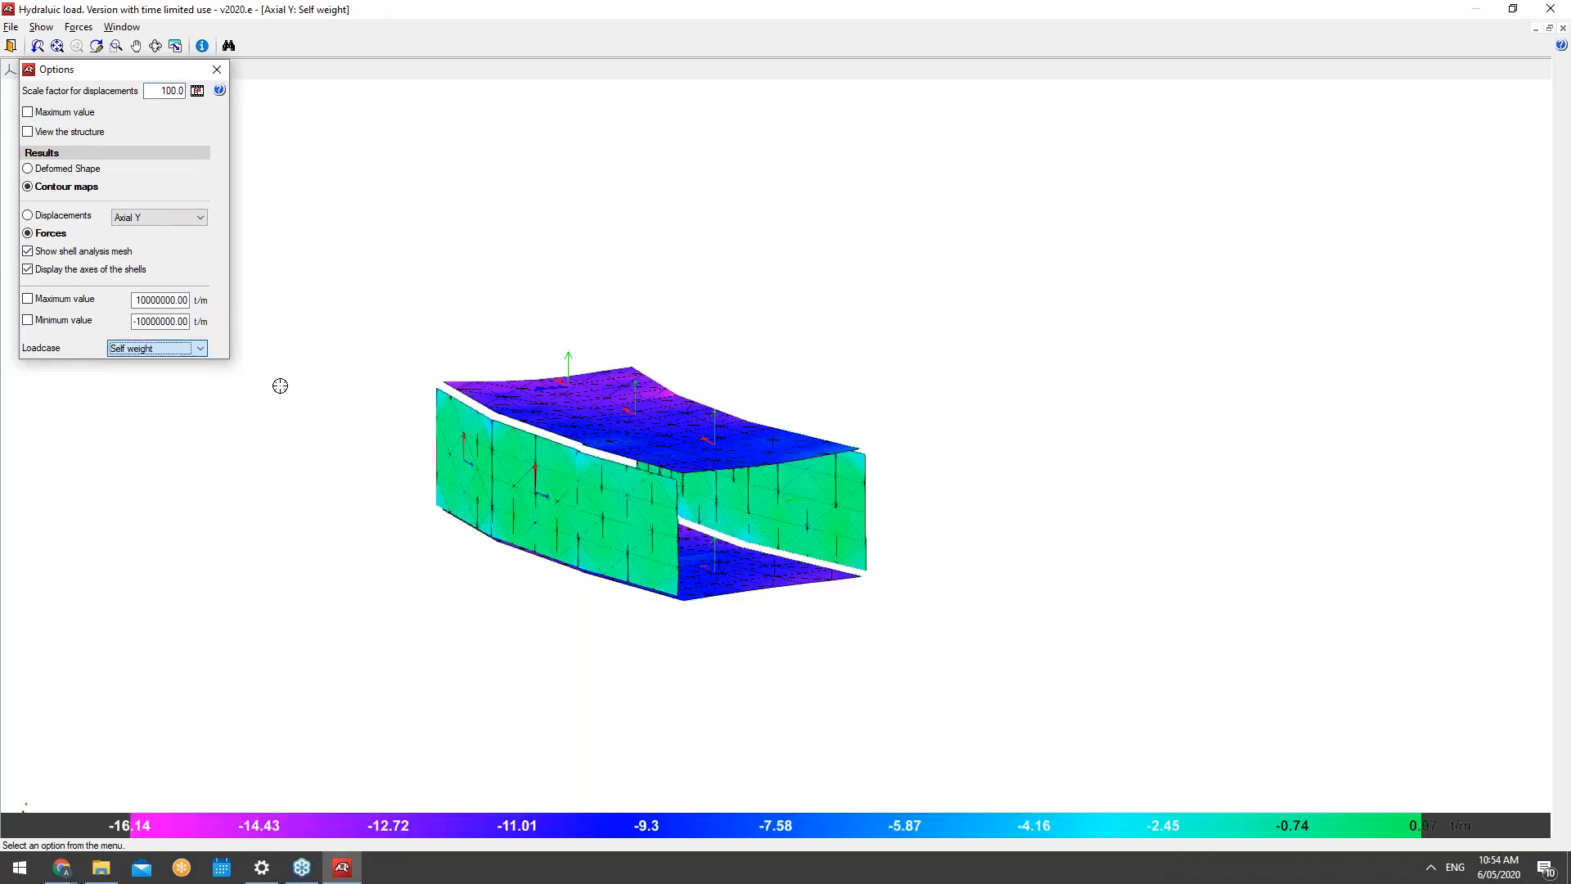
click(192, 348)
click(187, 368)
click(188, 349)
click(184, 384)
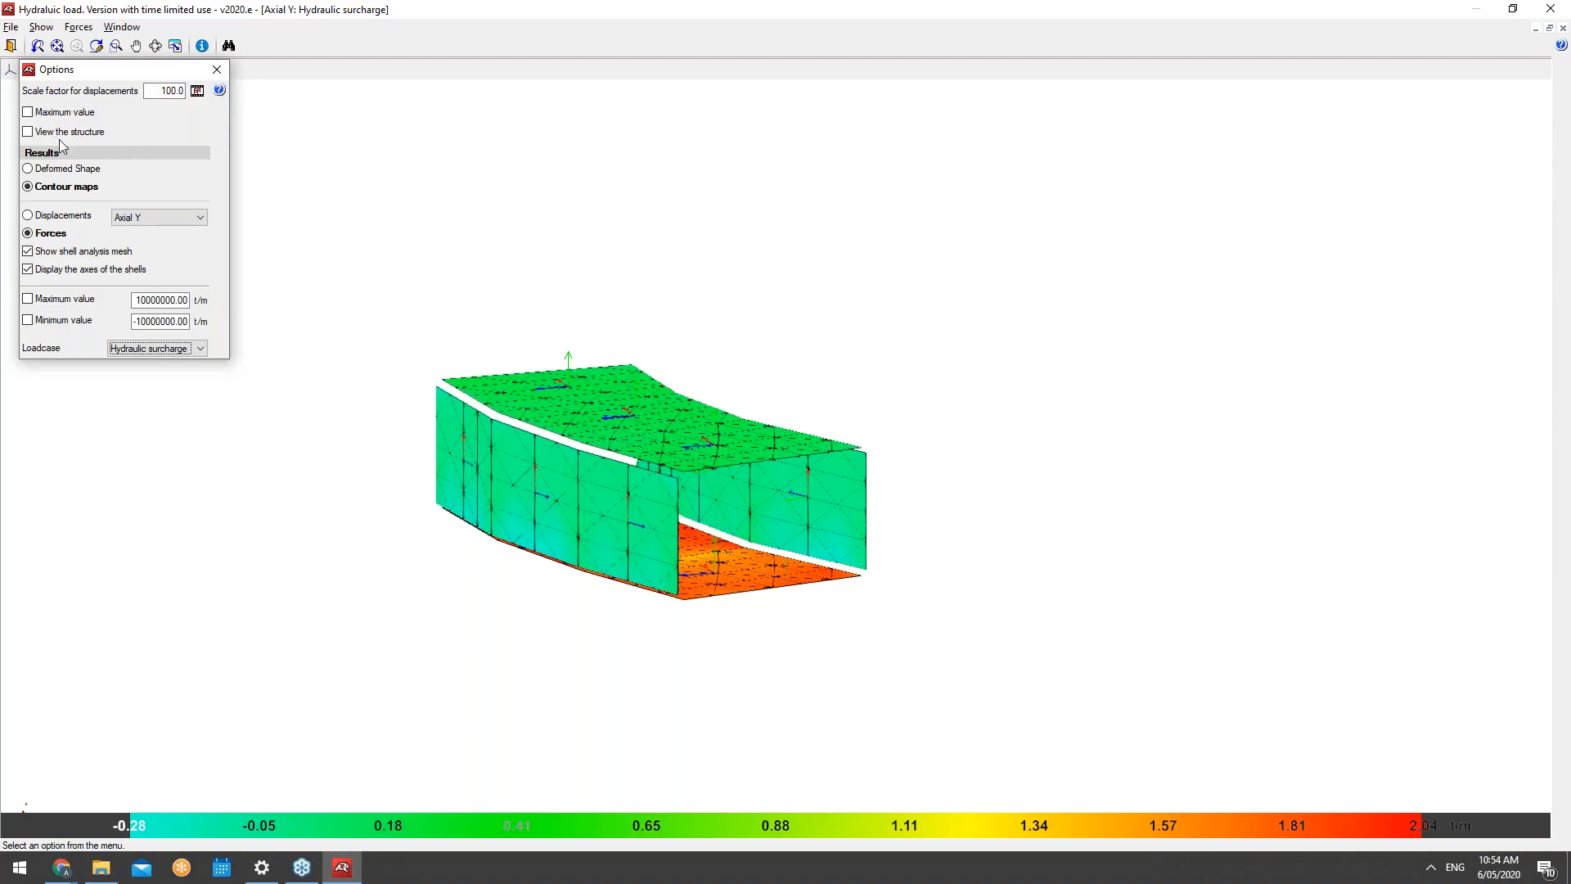
Step: Hide the shell axes on the contour map and toggle the shell analysis mesh off and back on
click(65, 269)
click(65, 269)
click(74, 252)
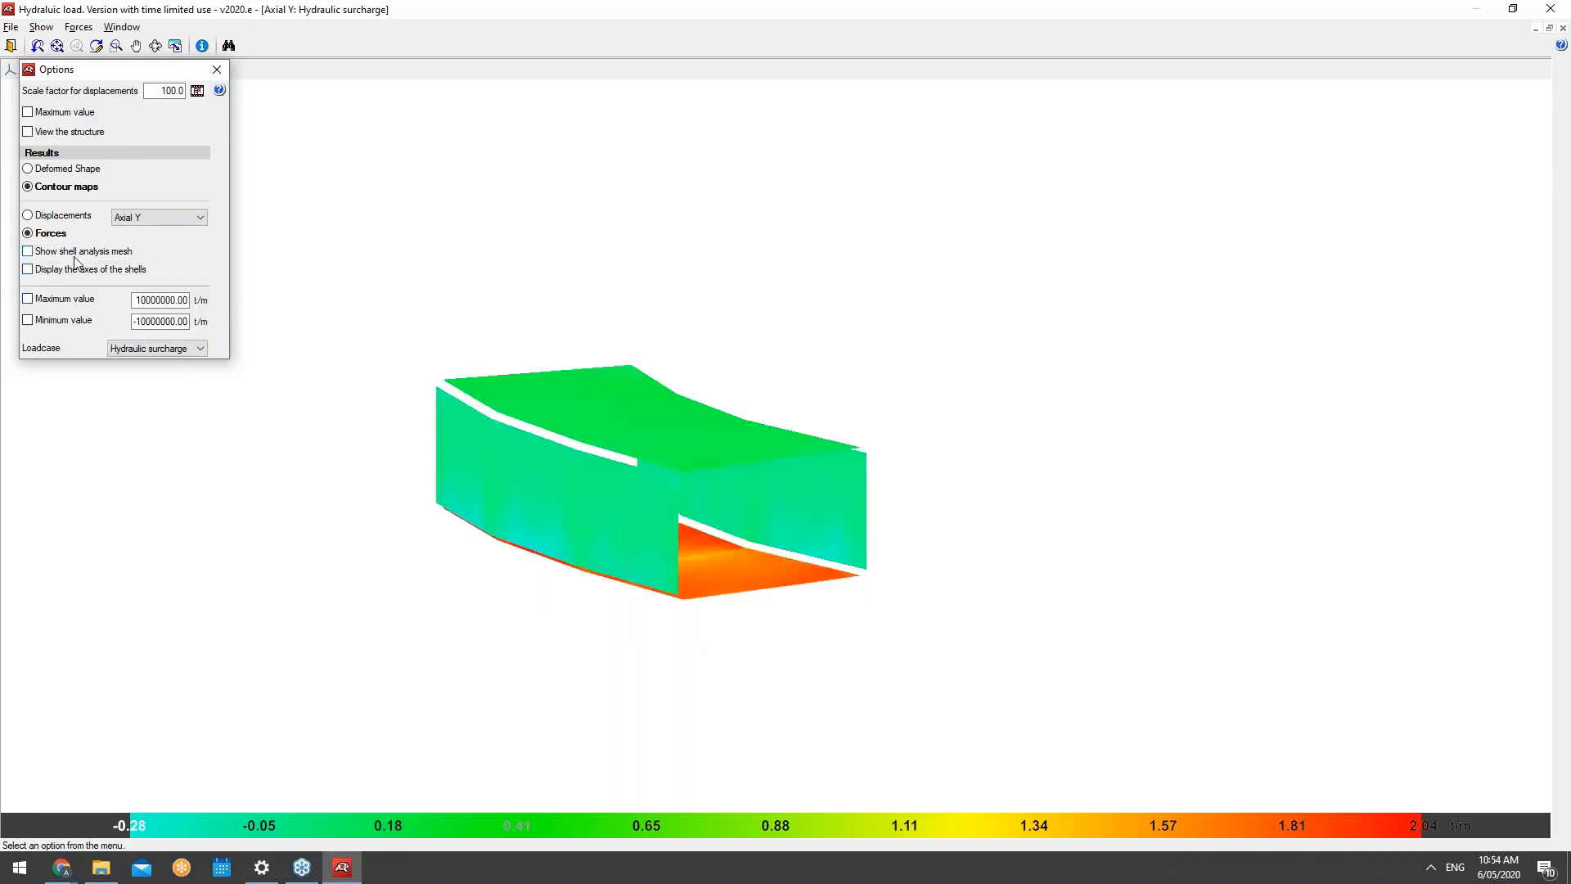
click(82, 252)
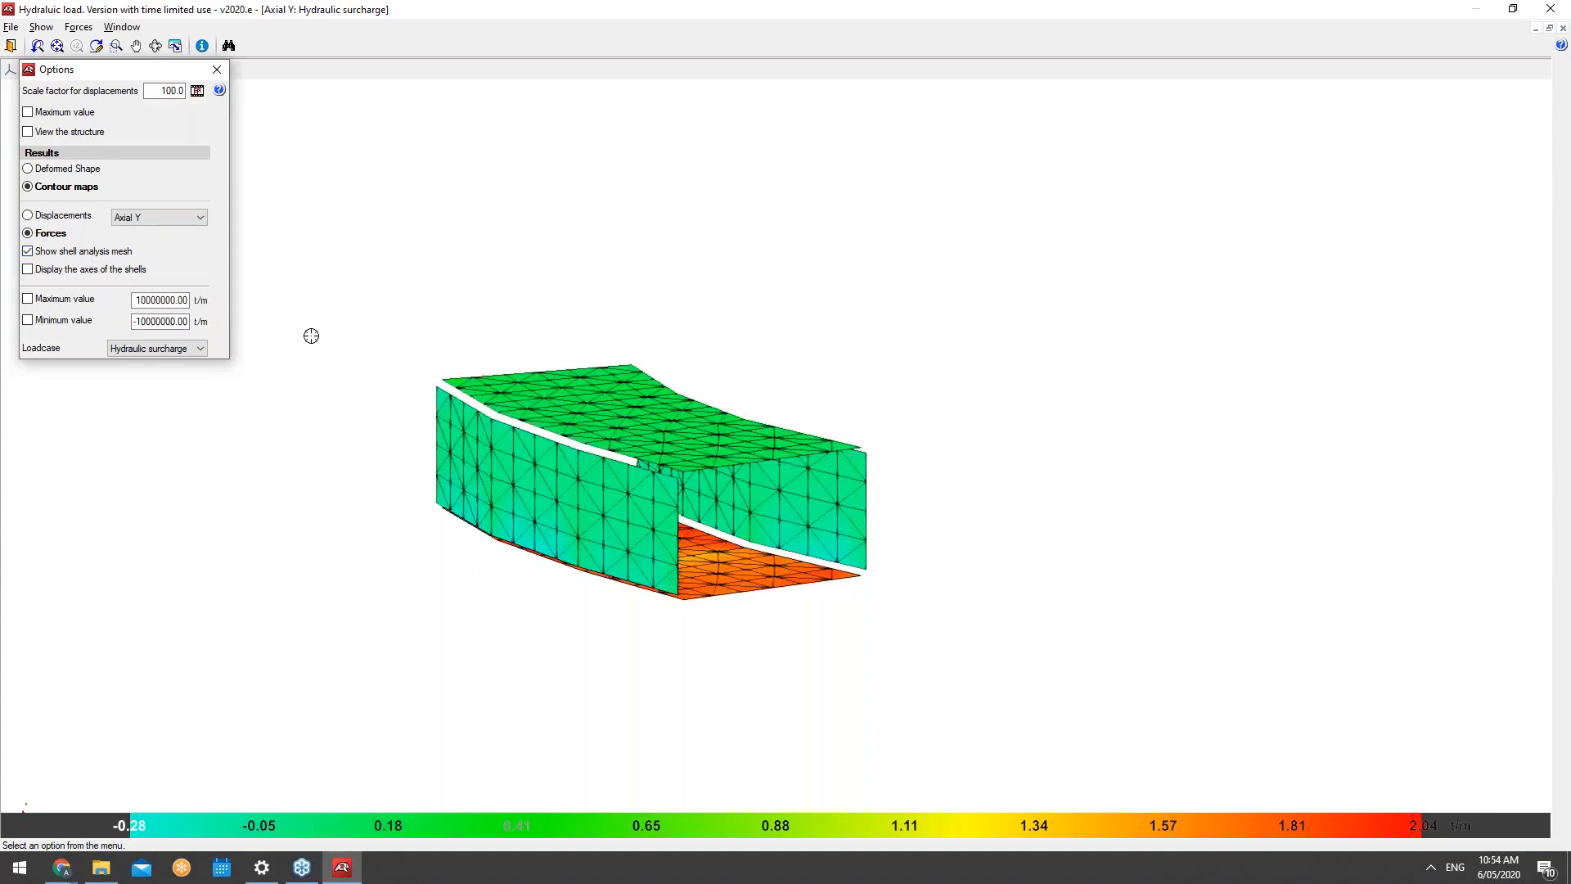
Step: Return to the culvert plan, reopen the analysis forces results and activate point consultation
click(11, 46)
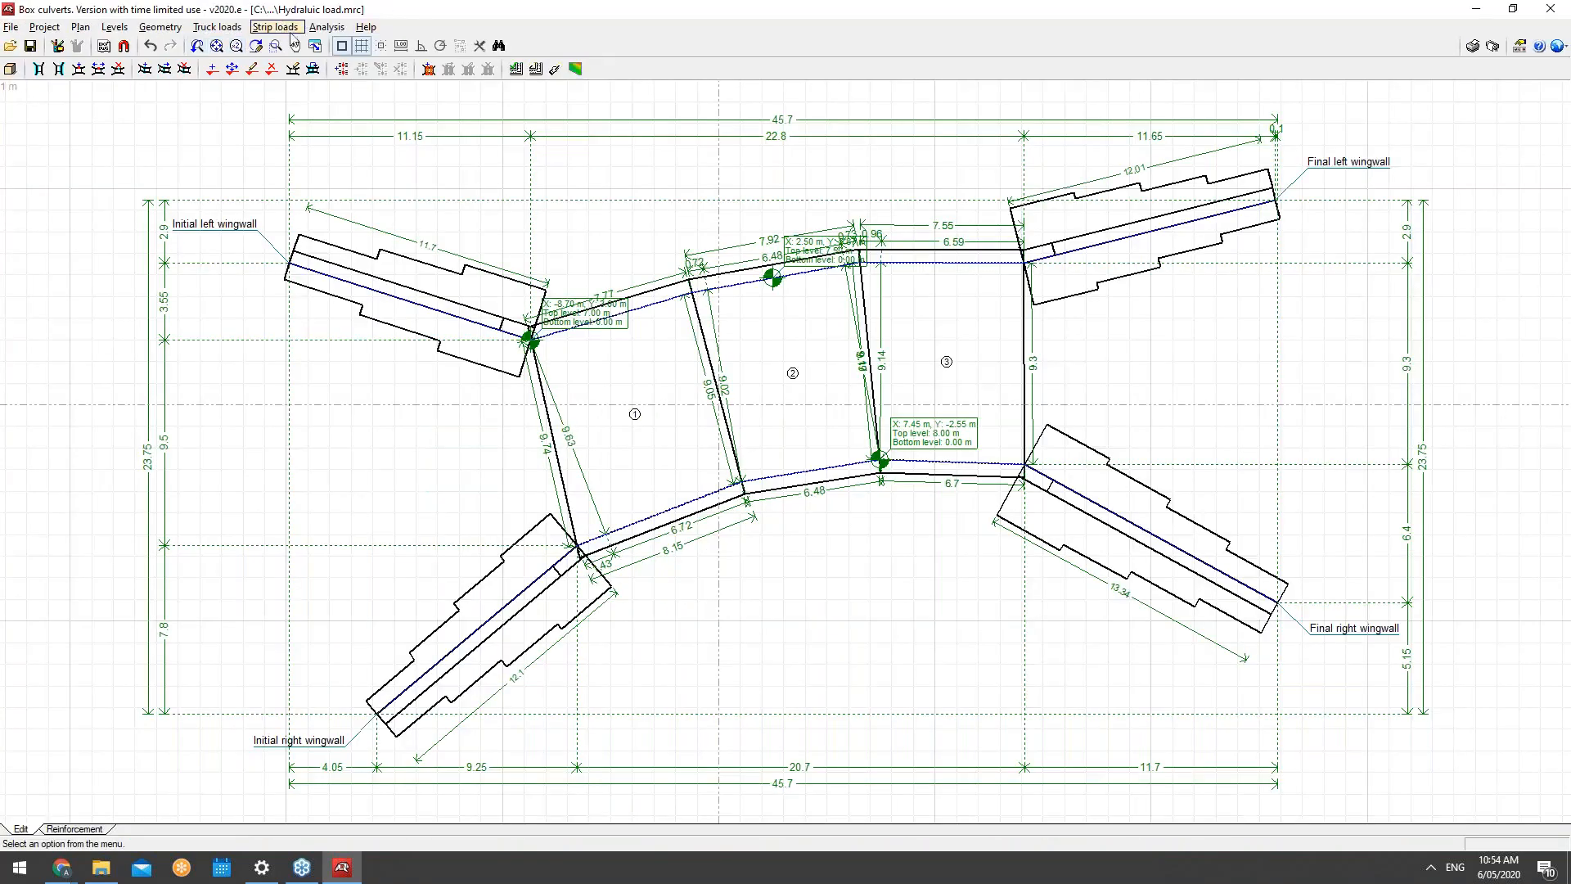
click(327, 27)
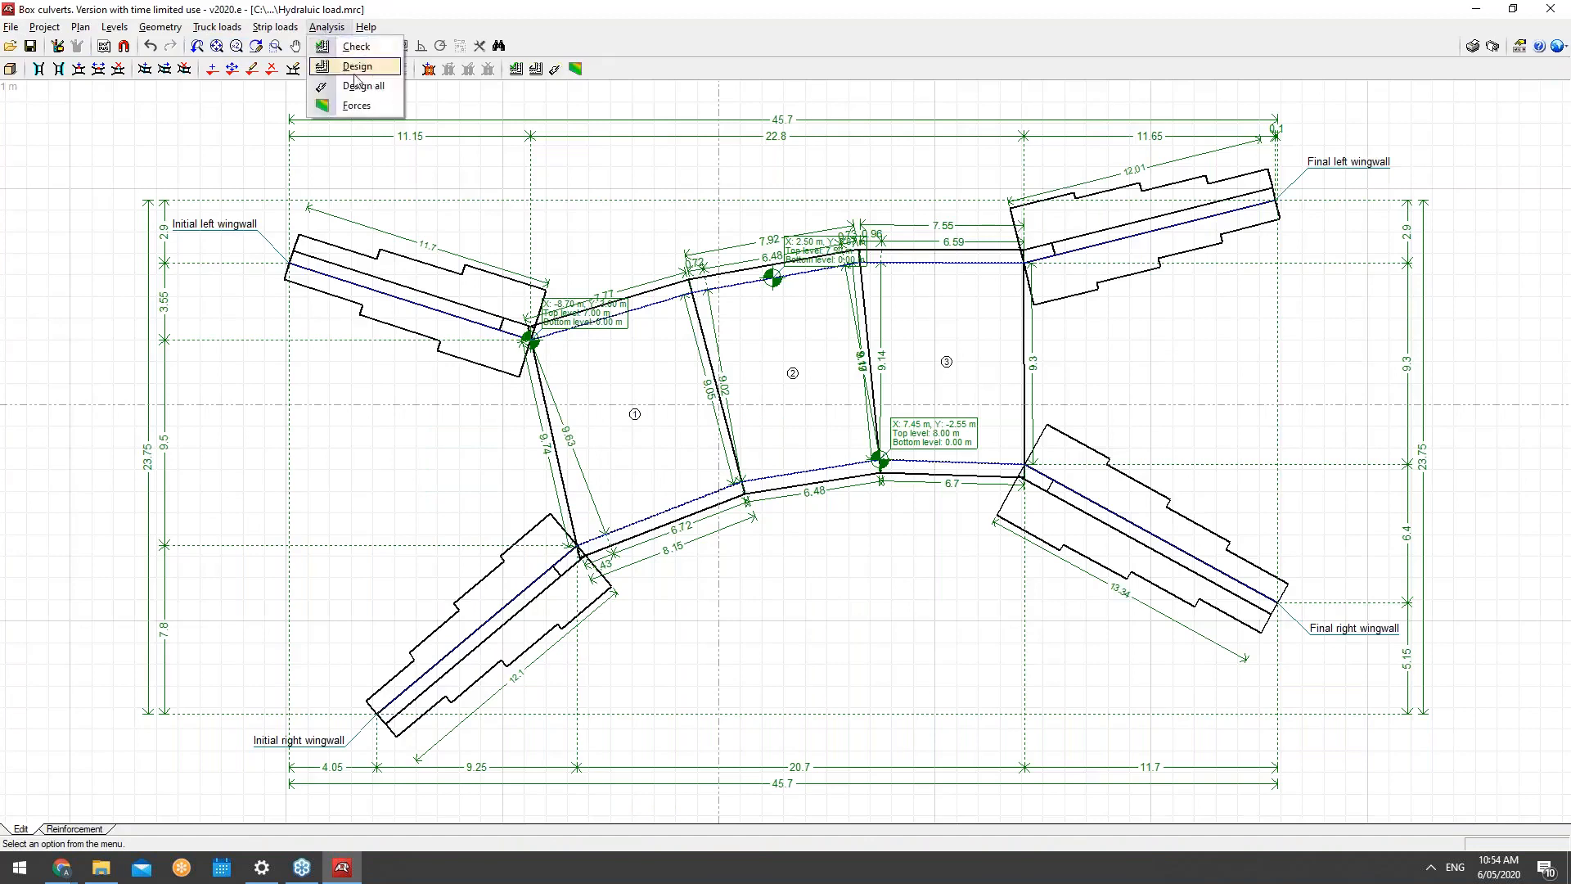
click(360, 107)
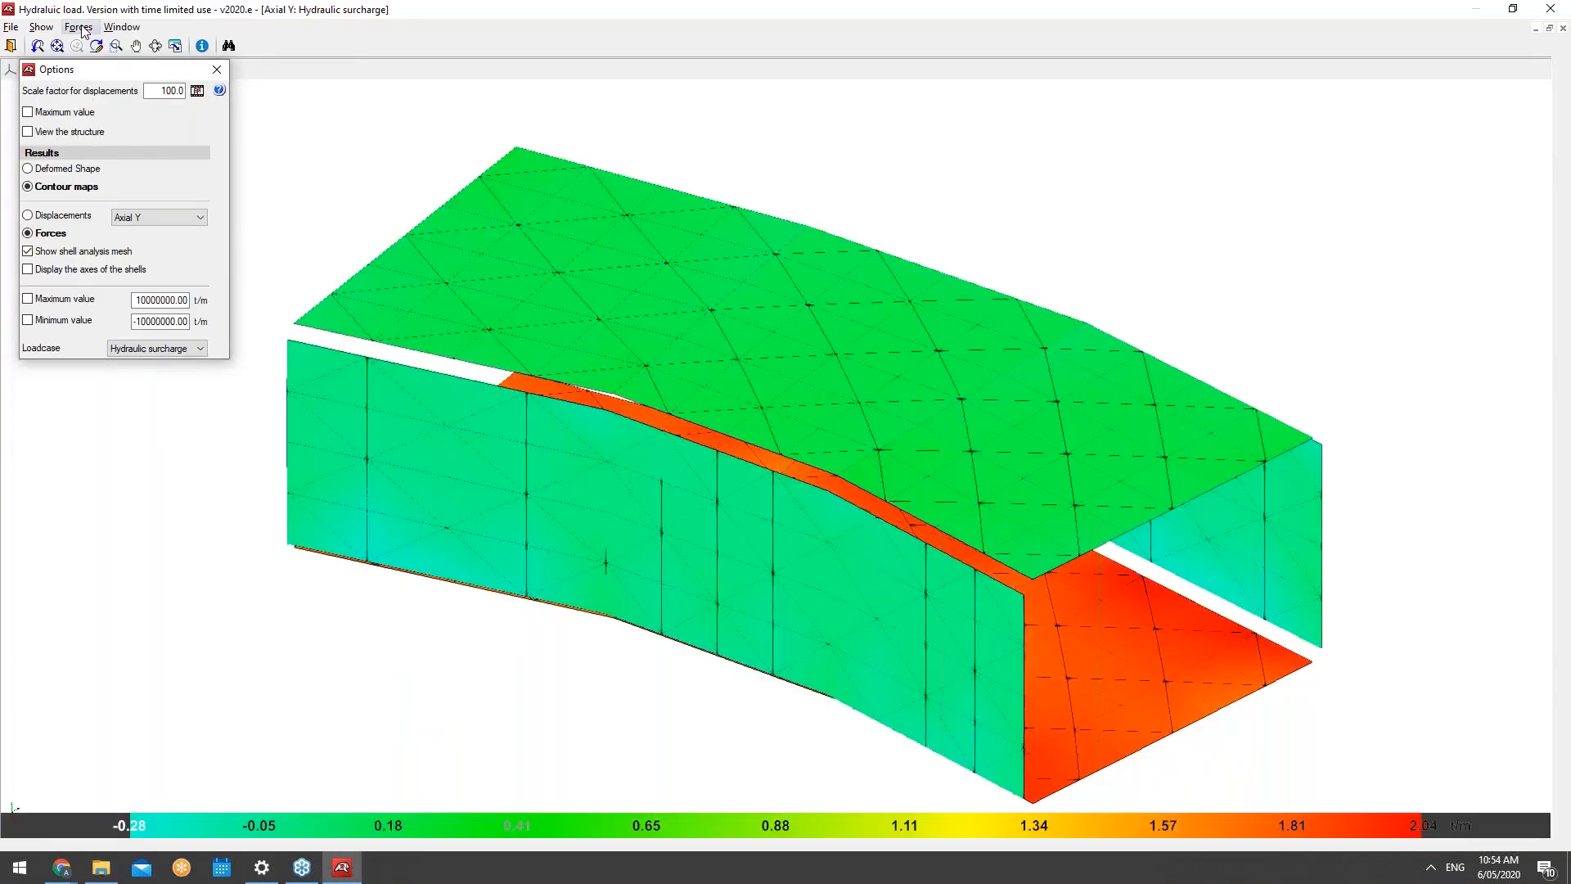
click(80, 27)
click(94, 44)
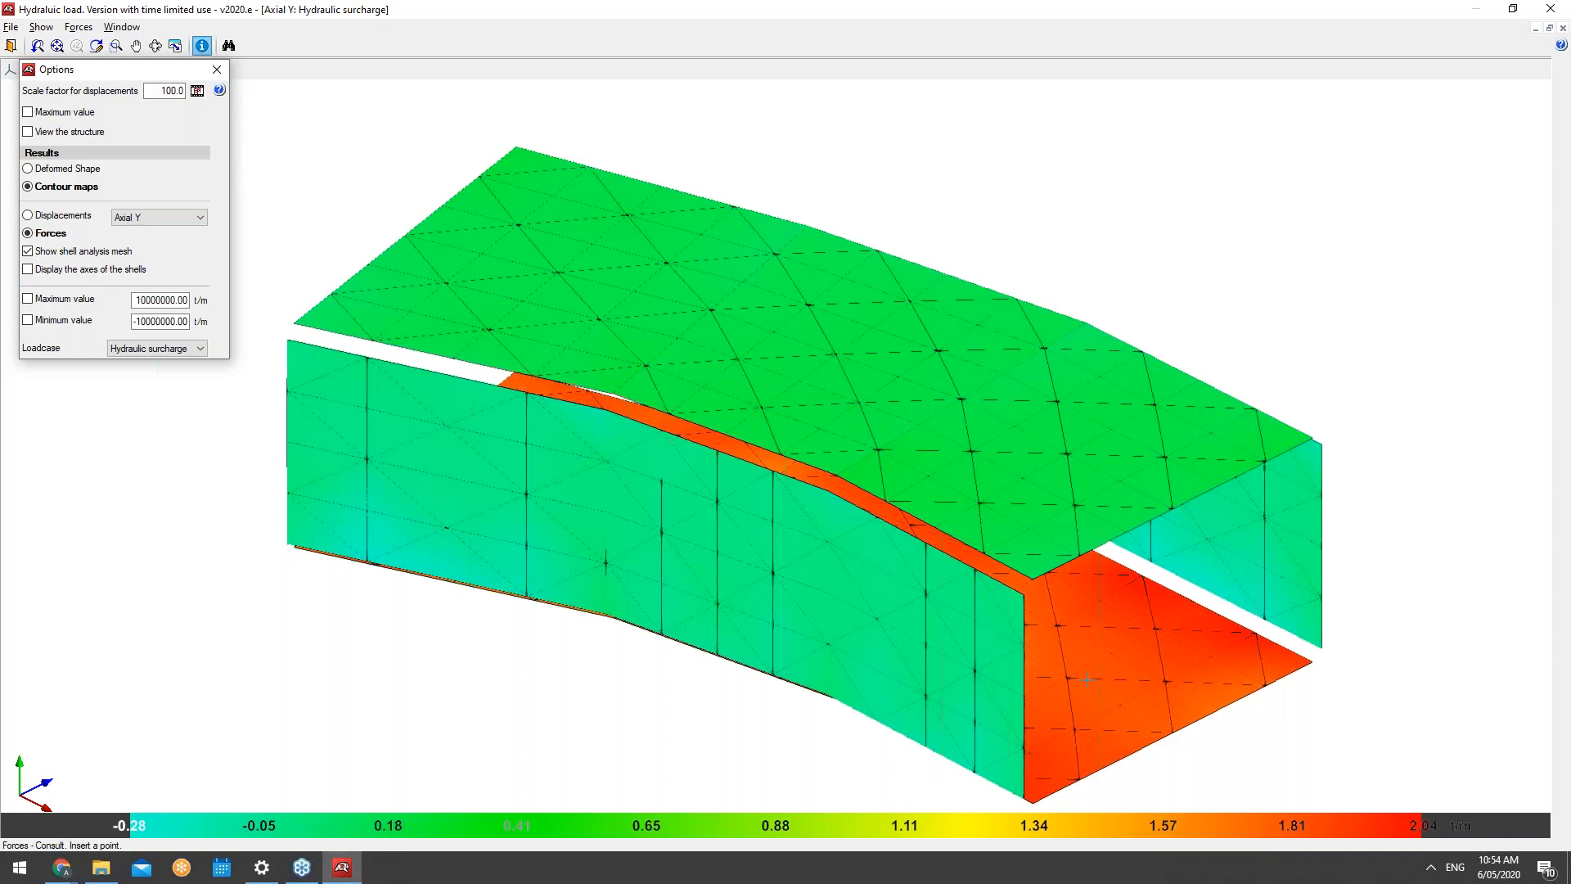
Step: Set the scale factor for displacements to 10 and show the Total displacement contours for Hydraulic surcharge
double_click(172, 90)
text(10)
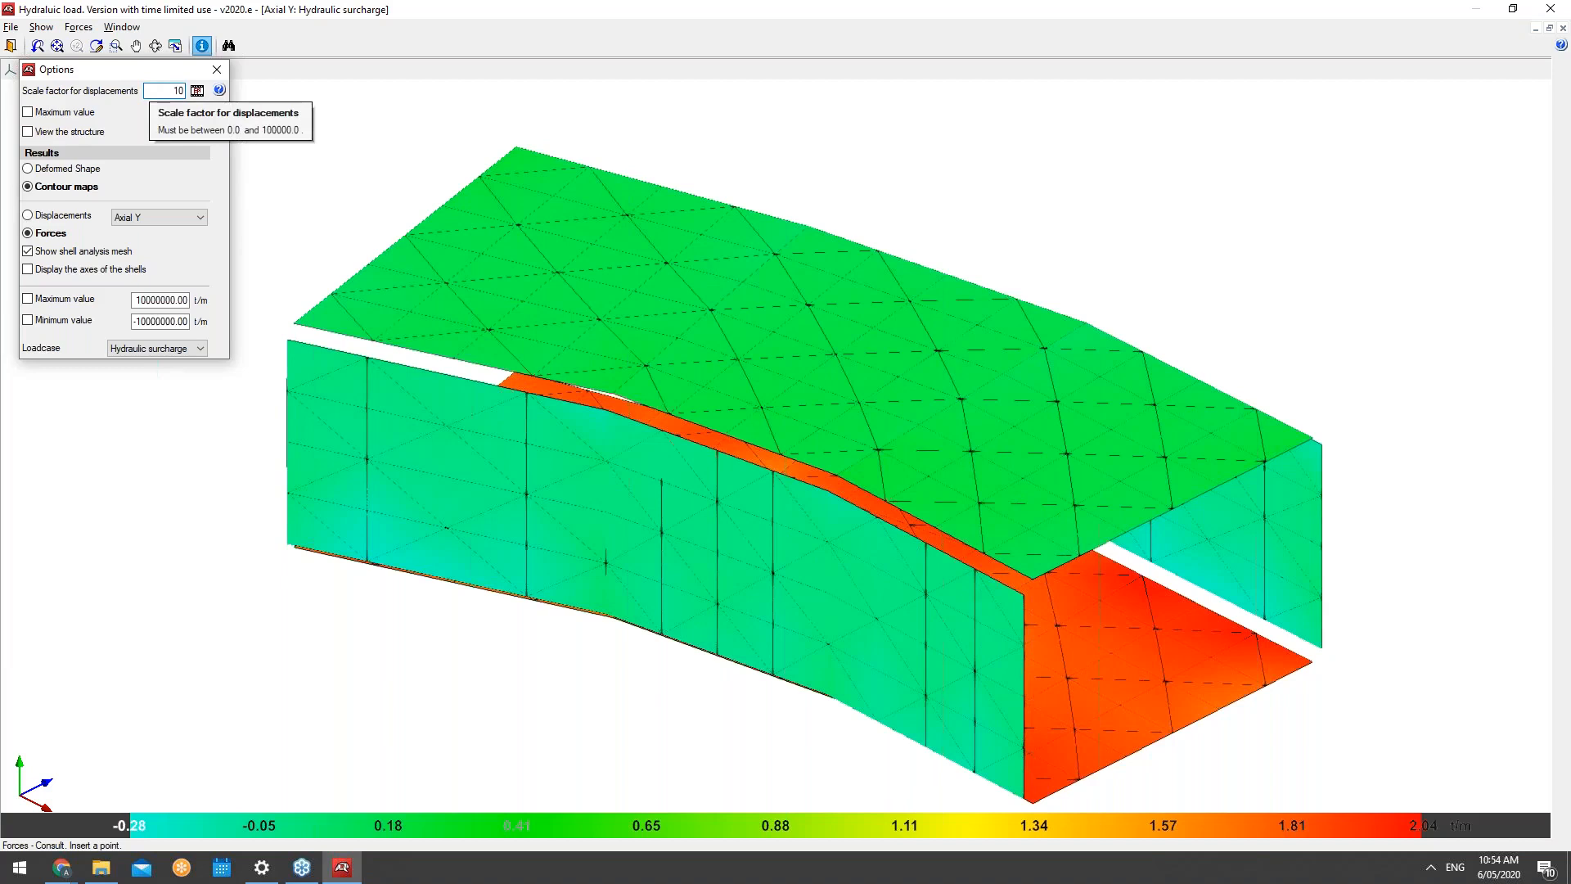
click(63, 214)
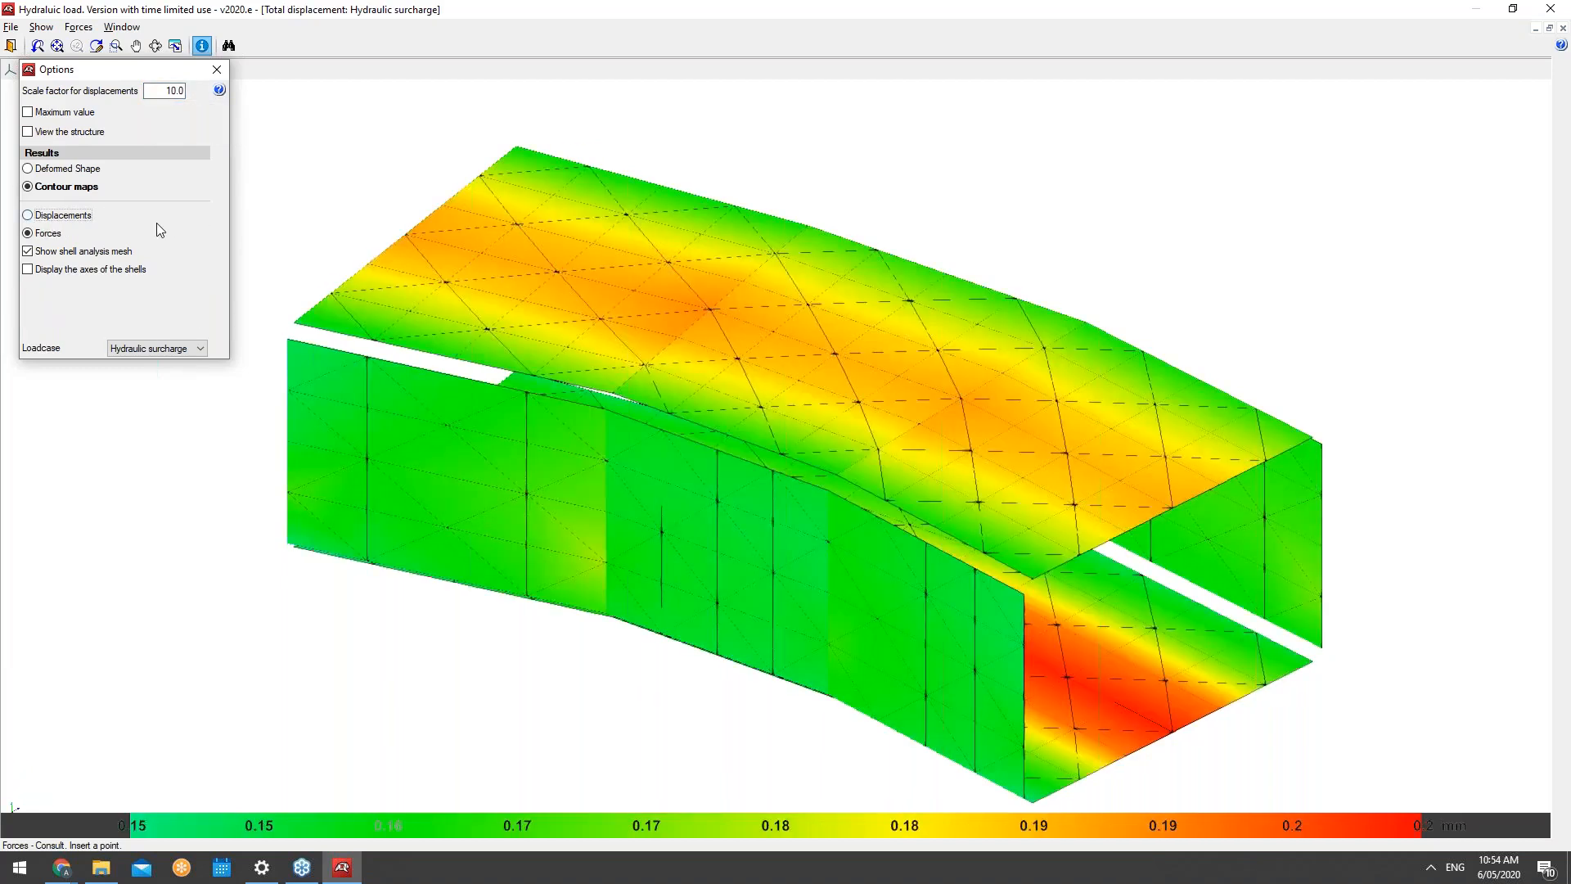
click(63, 215)
Step: Query the total displacement at points on the culvert's top and bottom slabs
mouse_move(270, 434)
scroll(964, 642, up, 2)
mouse_move(928, 636)
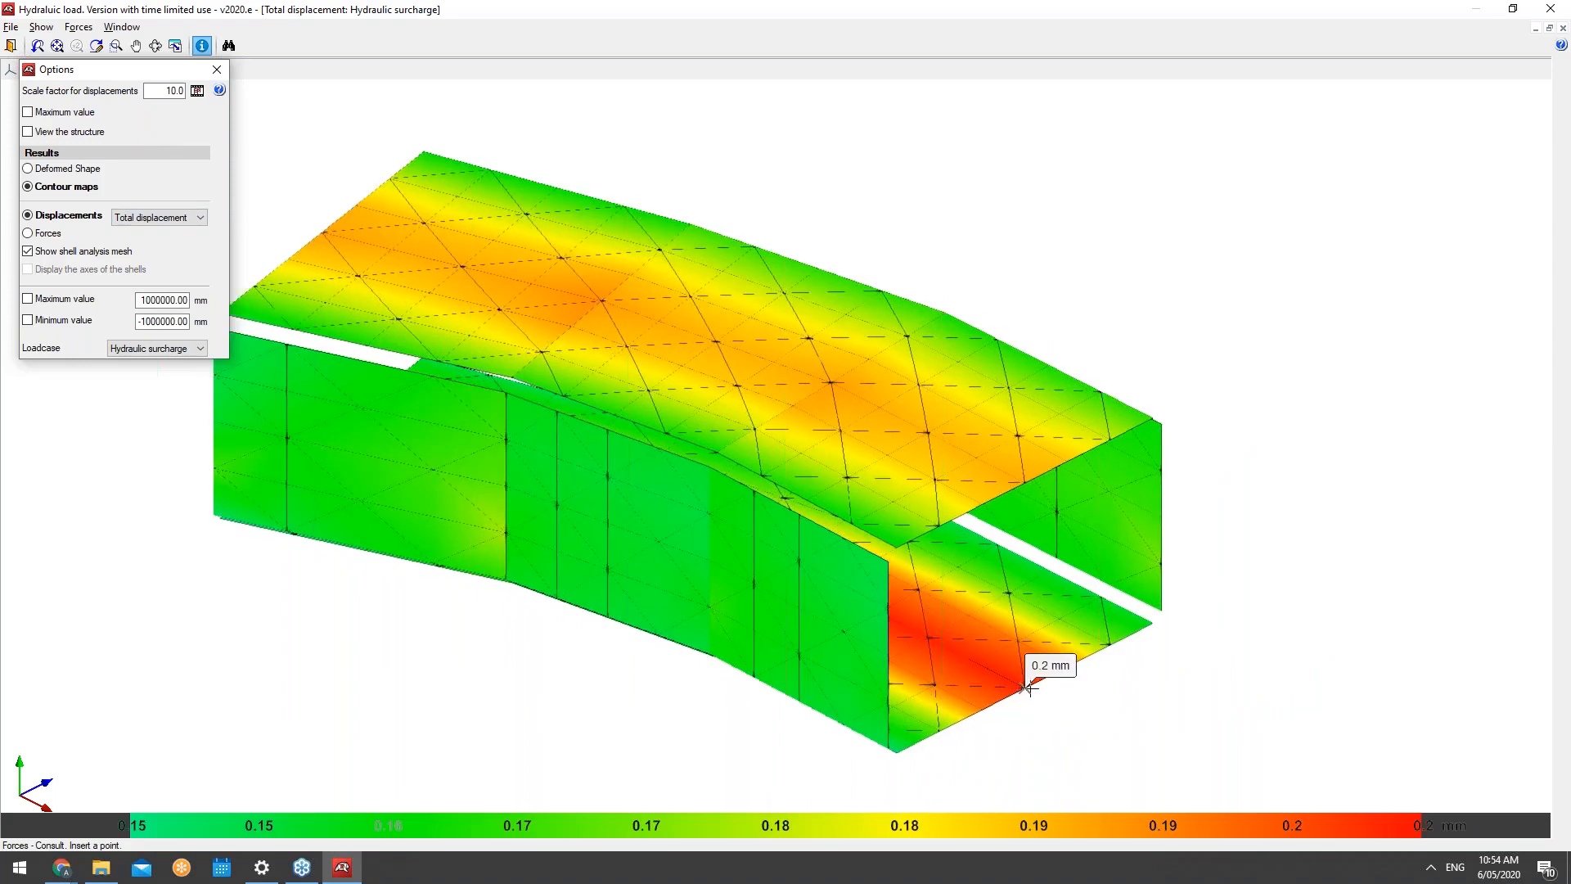
mouse_move(976, 616)
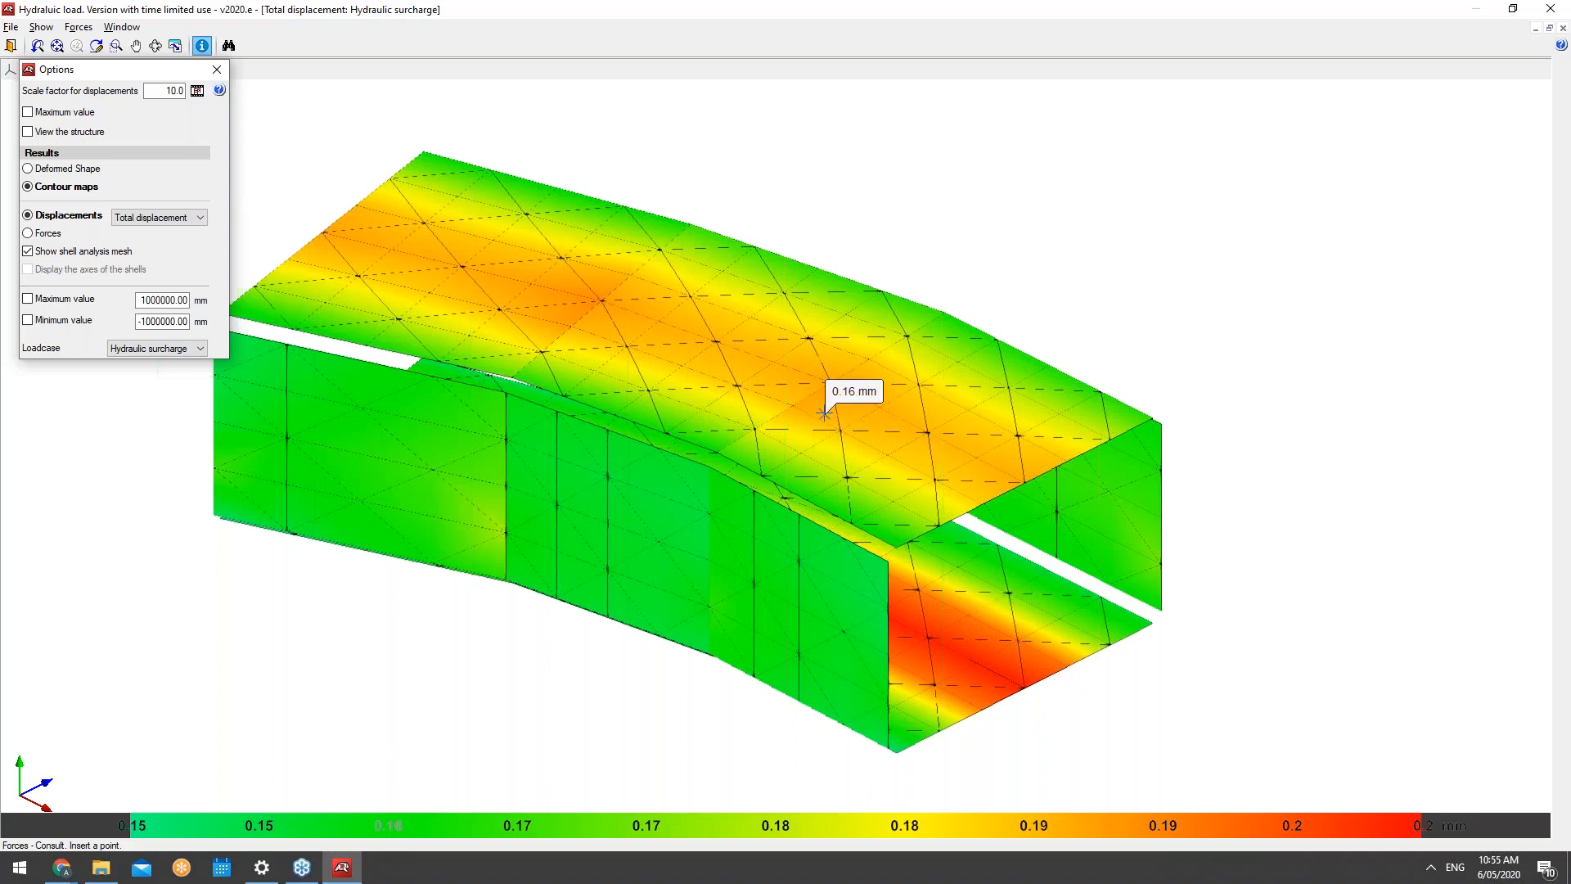
mouse_move(1022, 687)
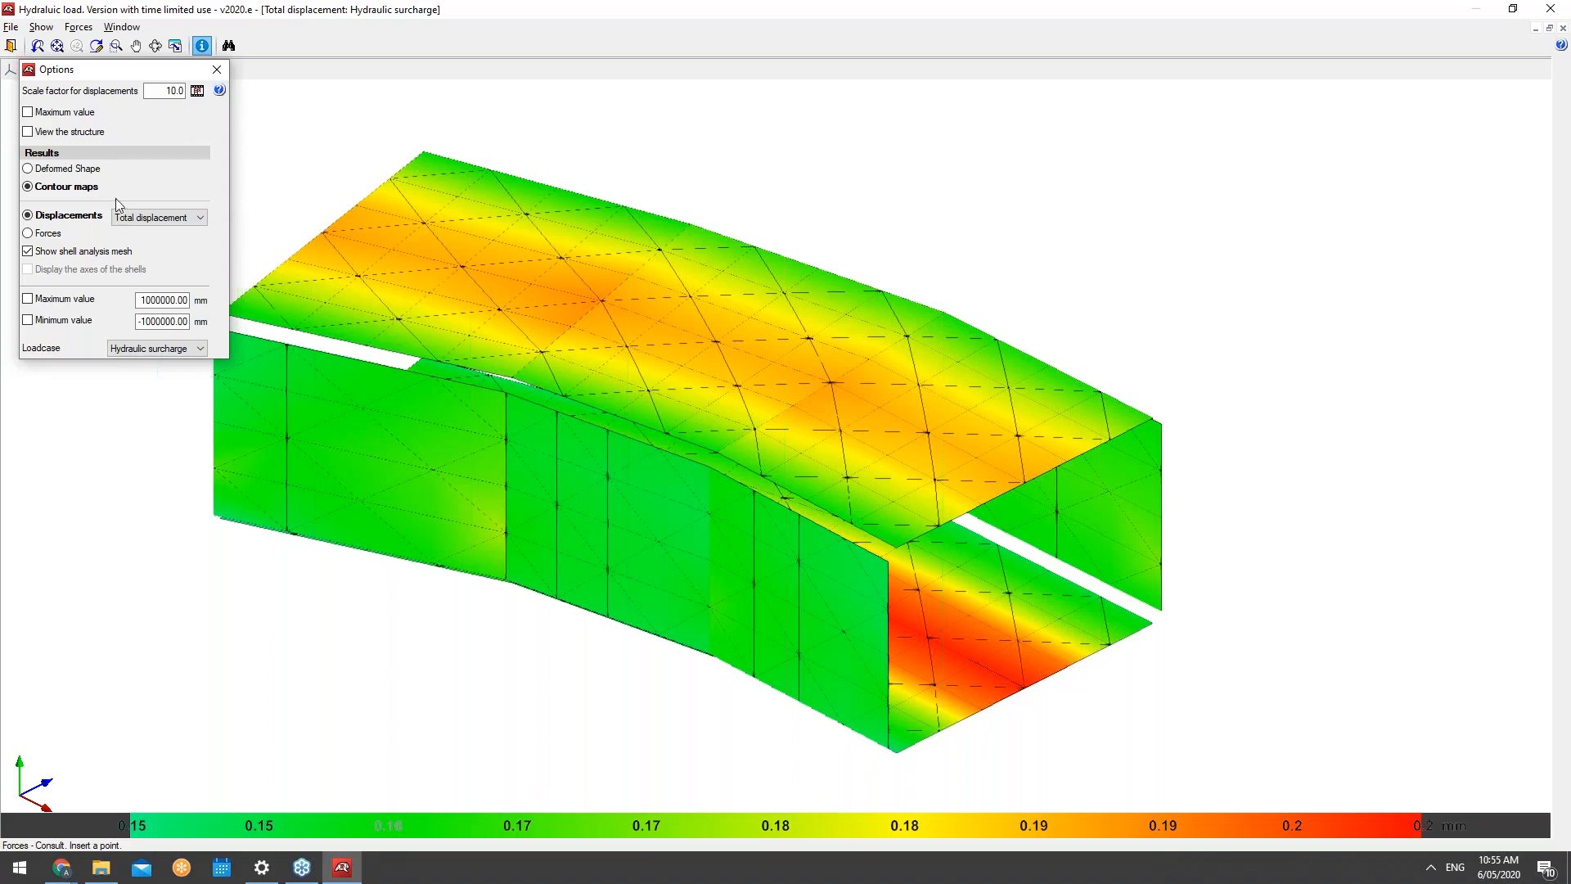
Step: Try the maximum value display, close the results options and examine the total displacement contours of the whole culvert
click(64, 112)
click(156, 45)
click(626, 345)
click(217, 69)
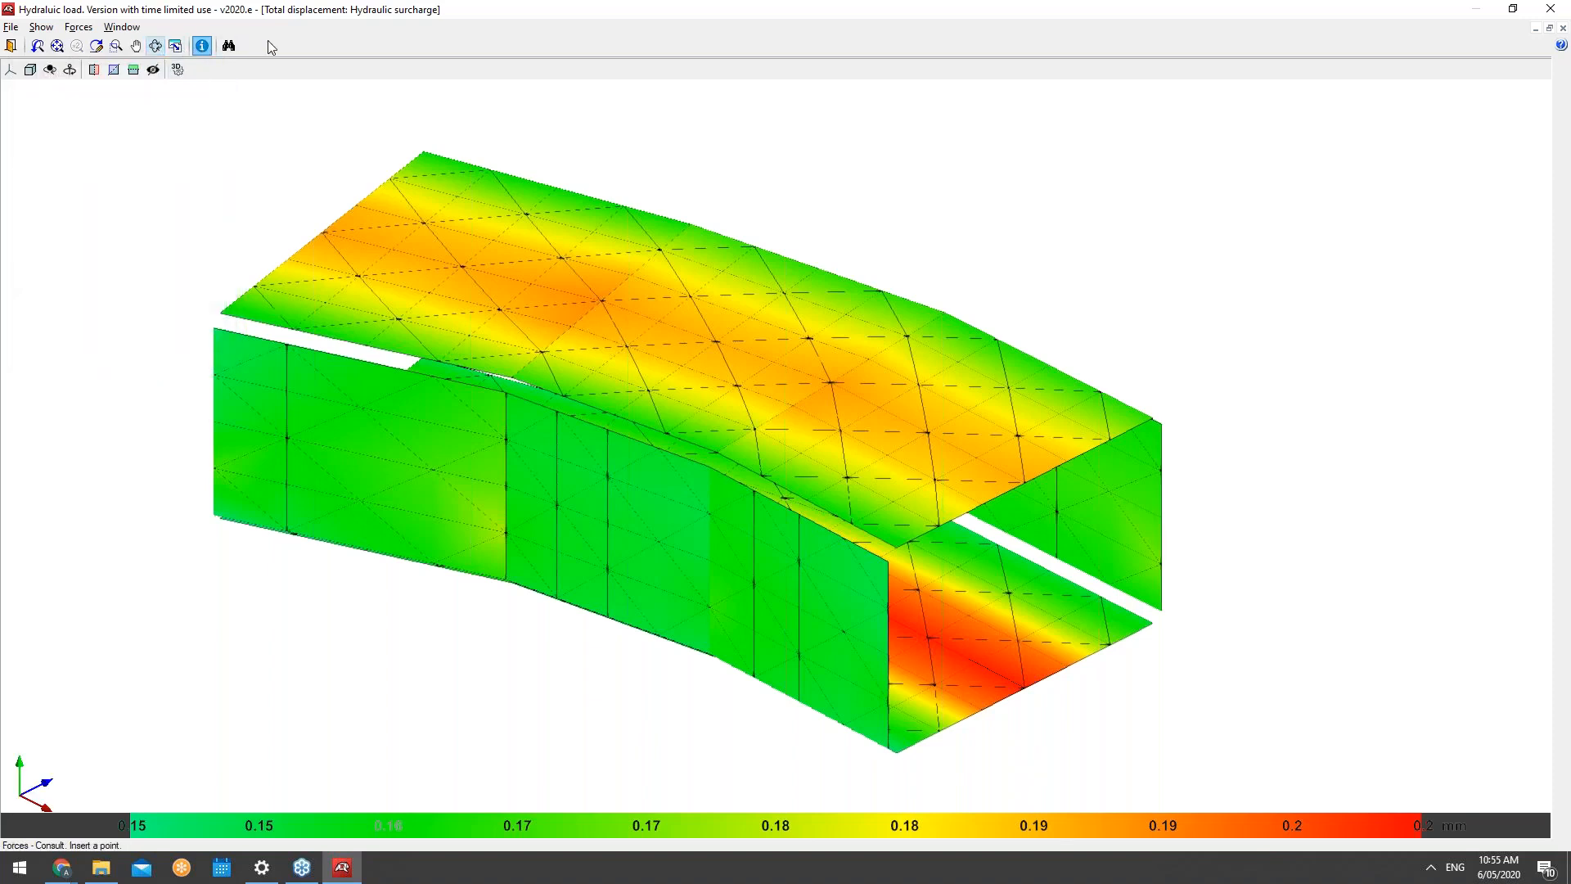
click(155, 45)
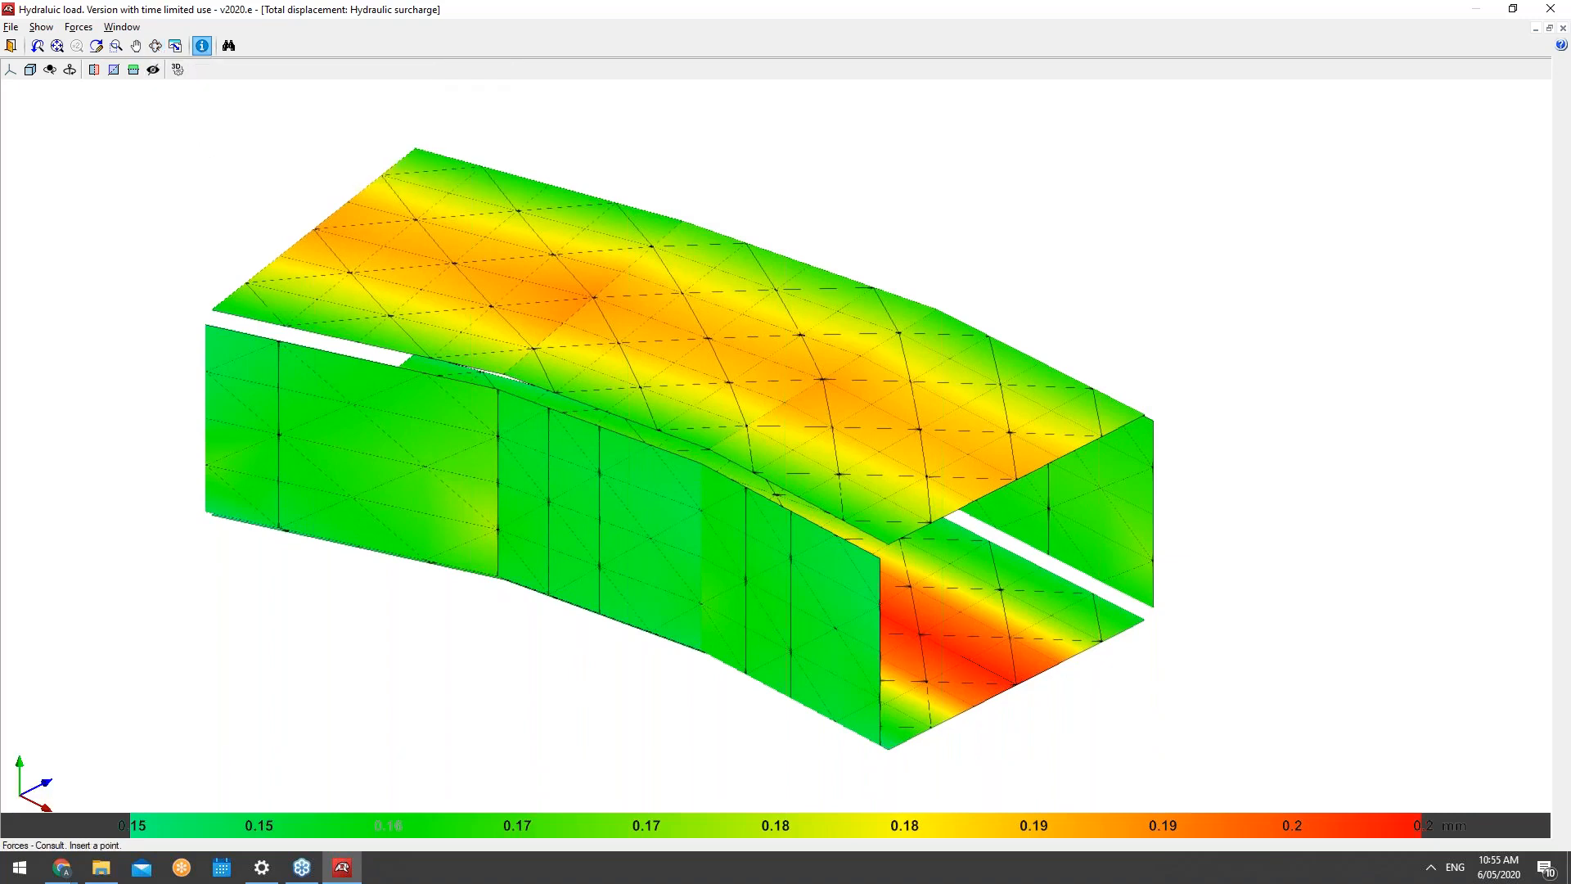
click(136, 46)
drag(150, 123, 291, 326)
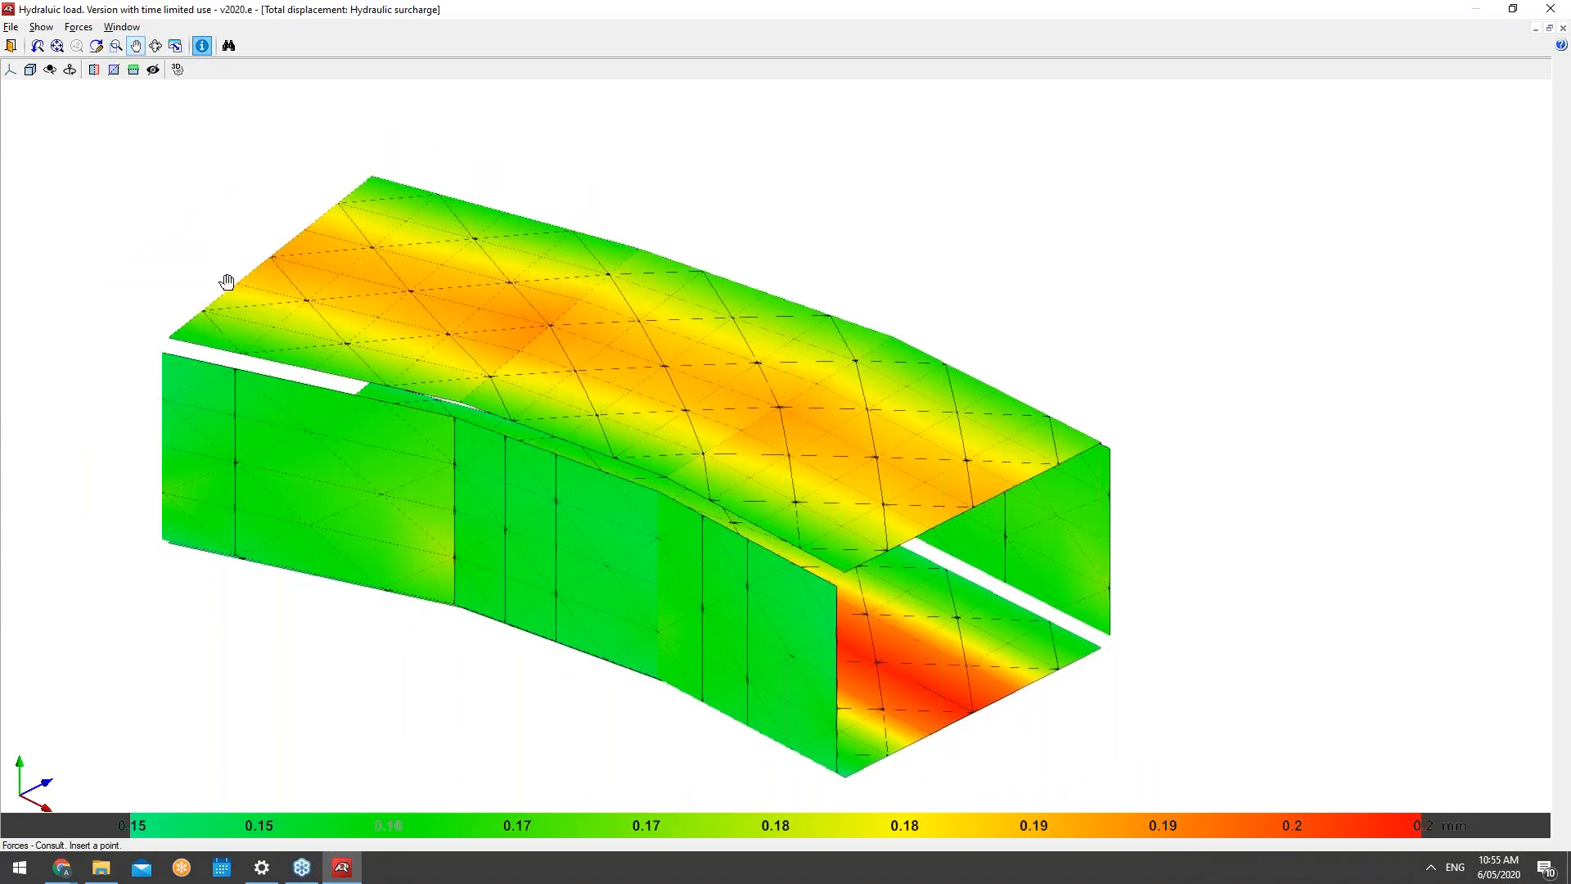
scroll(188, 279, down, 6)
scroll(466, 280, up, 1)
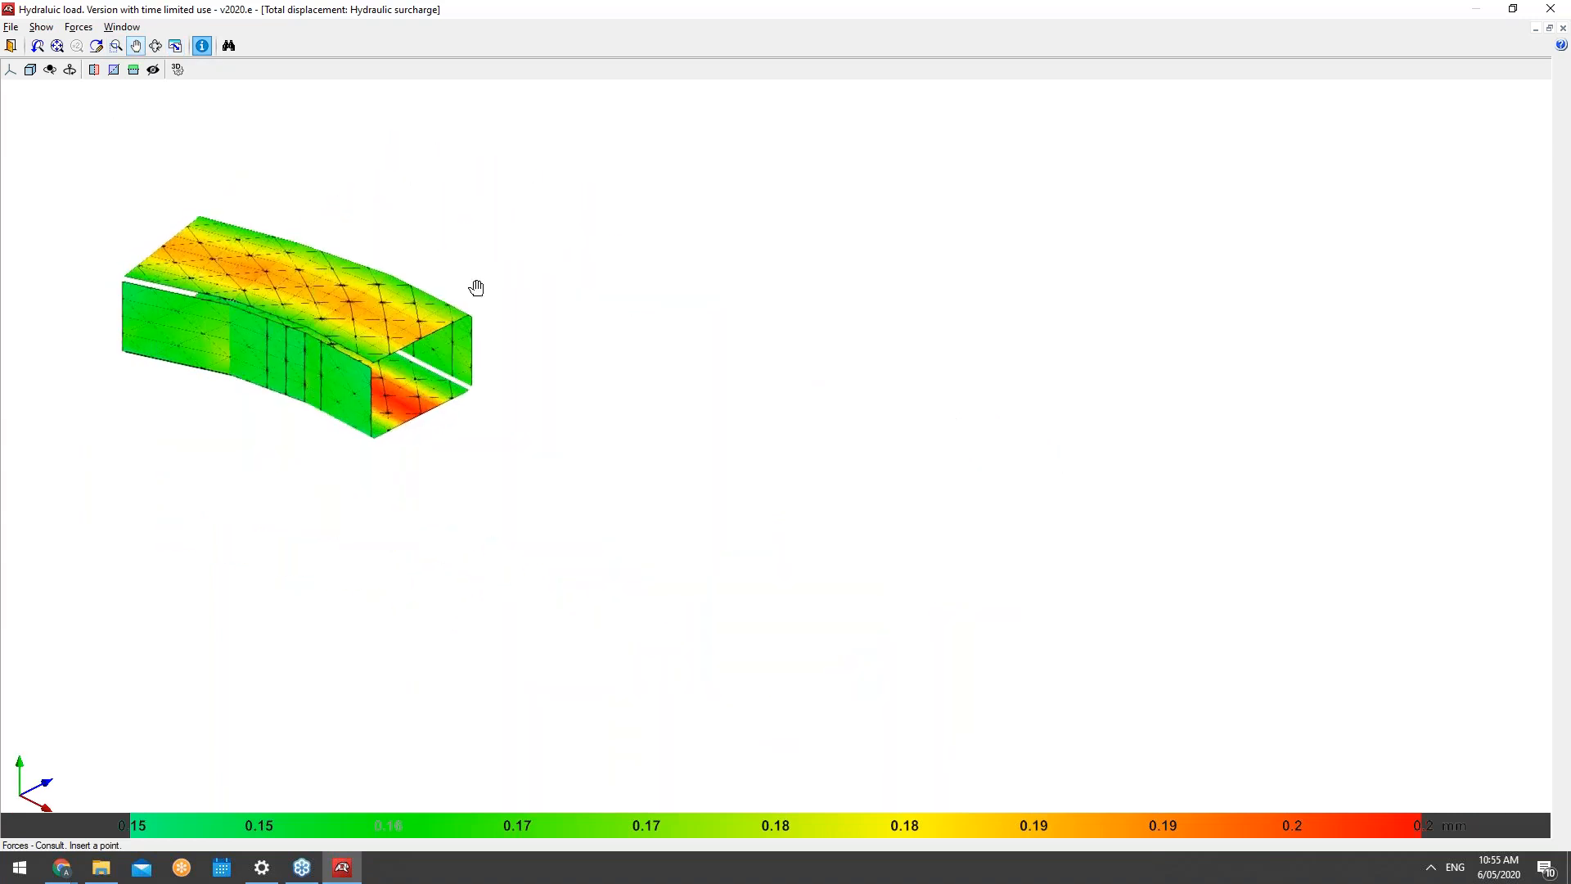
drag(395, 329, 819, 360)
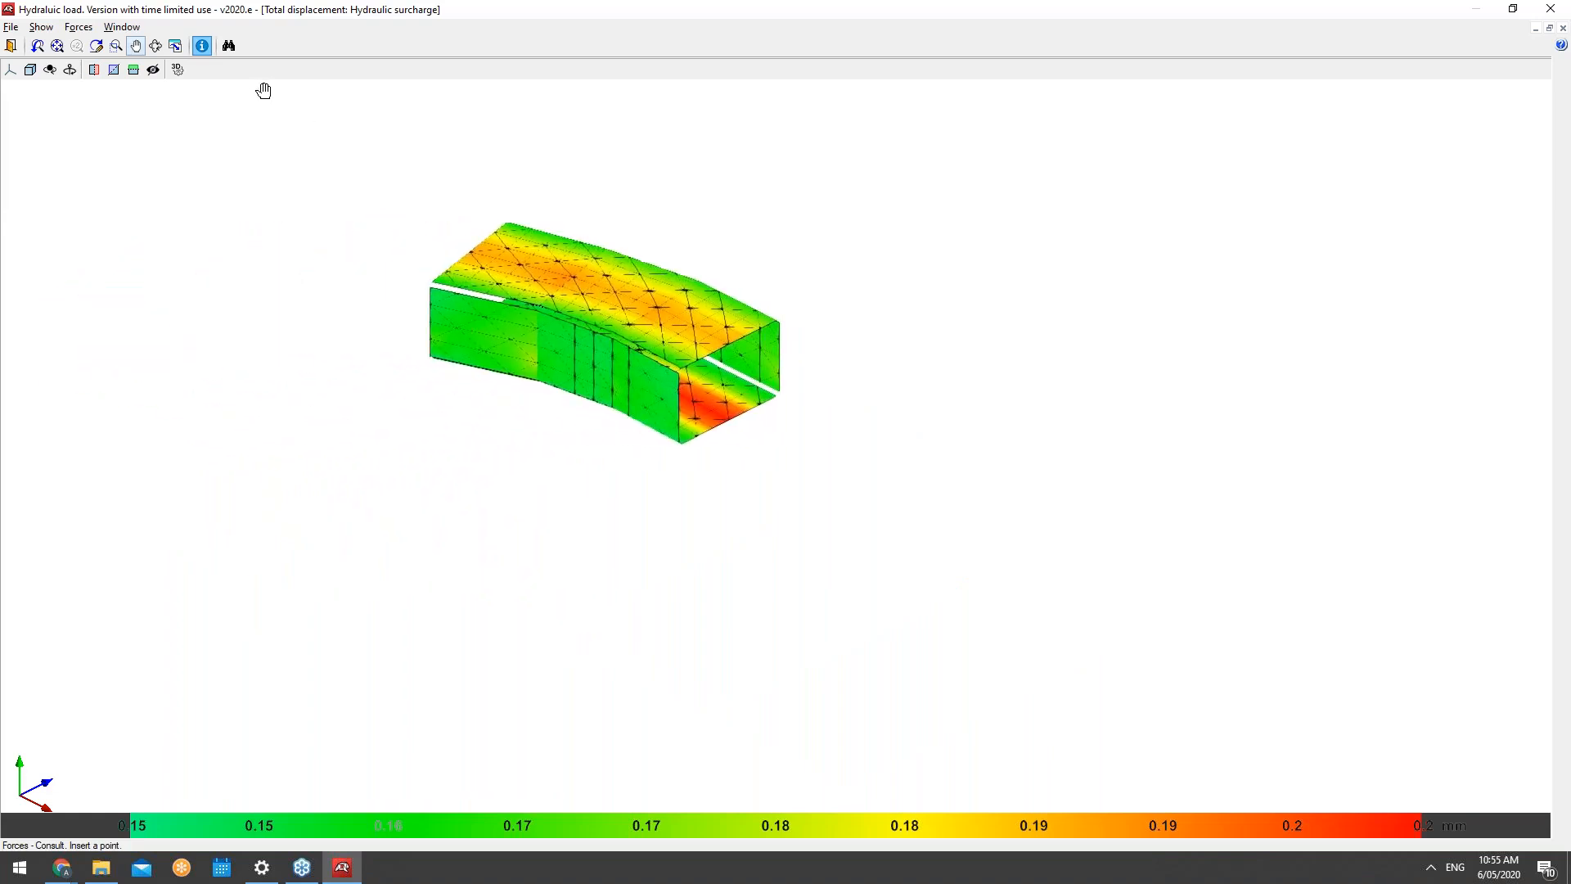
Step: Enable object edges and improved environment lighting (SSAO) for the 3D results view, and leave the results
click(177, 69)
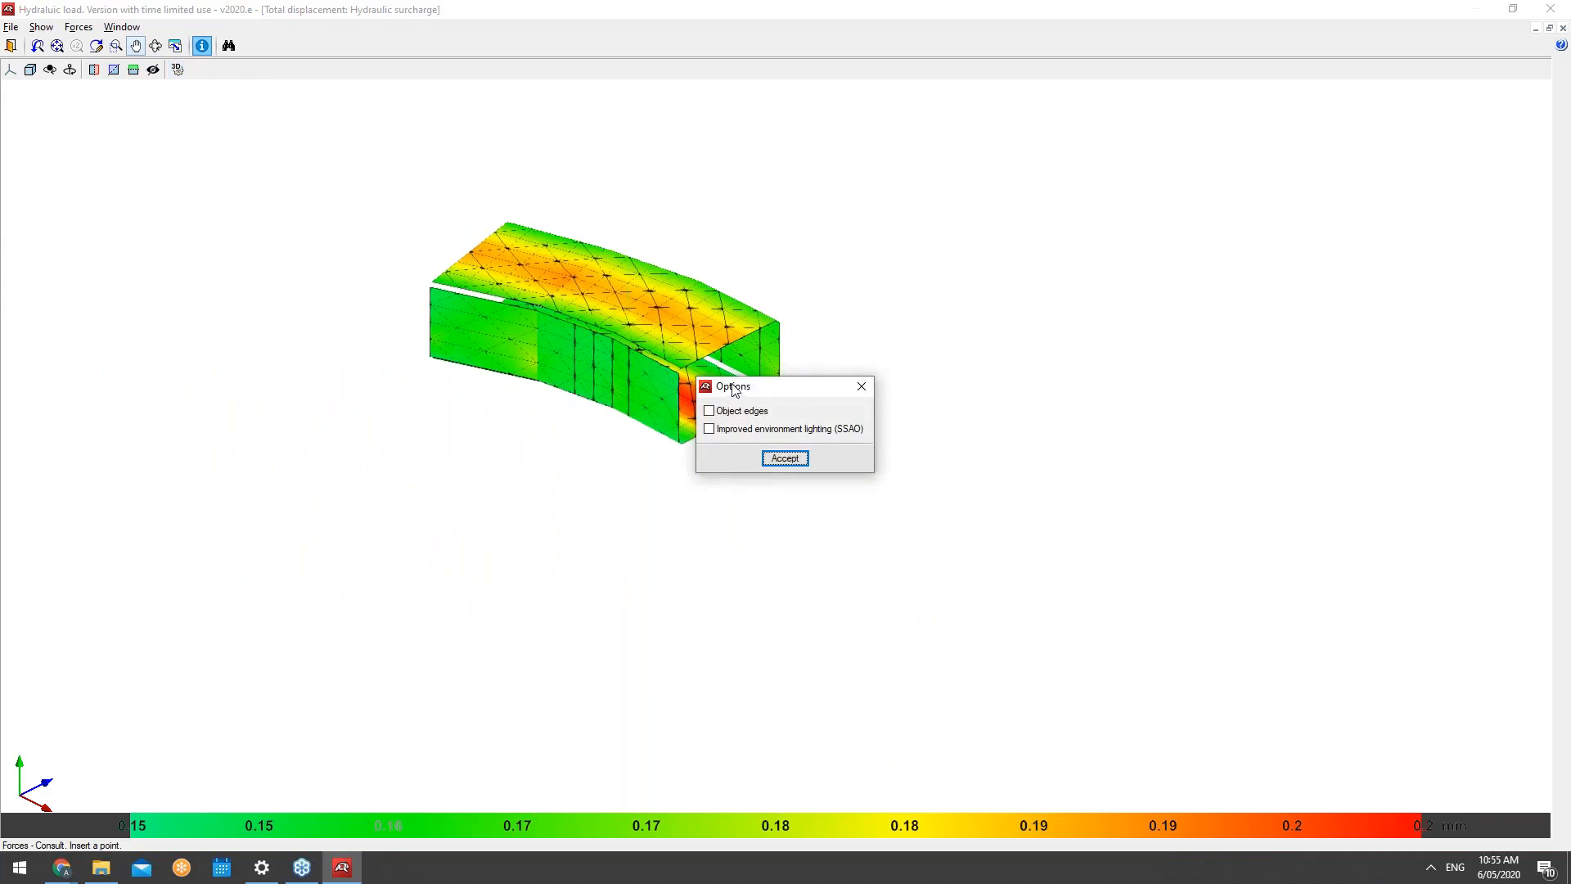
click(734, 411)
click(747, 429)
click(794, 461)
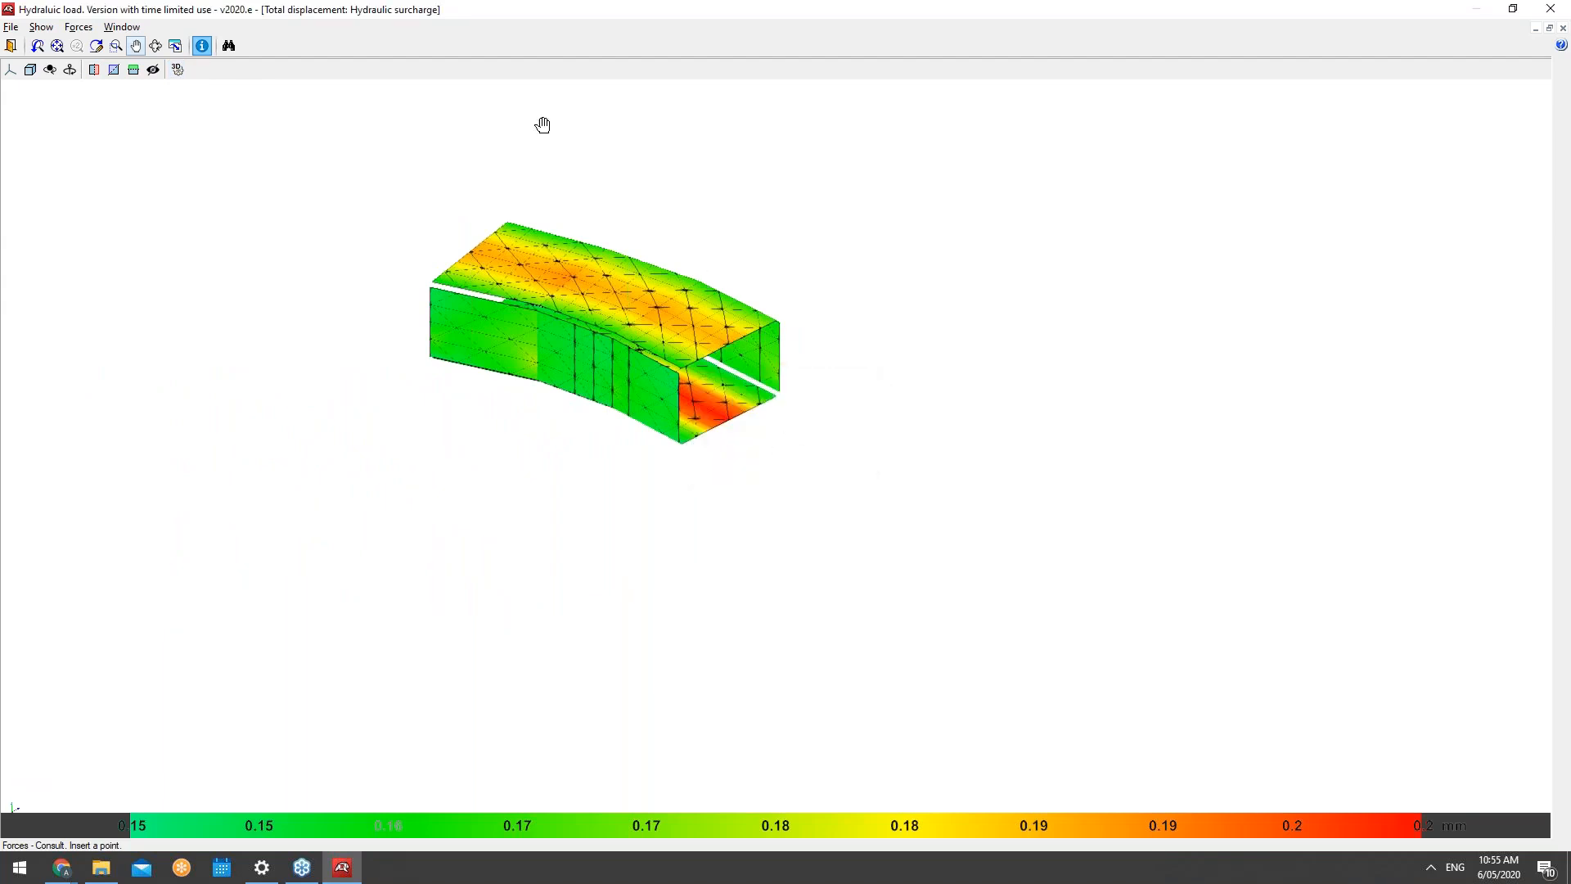
click(10, 46)
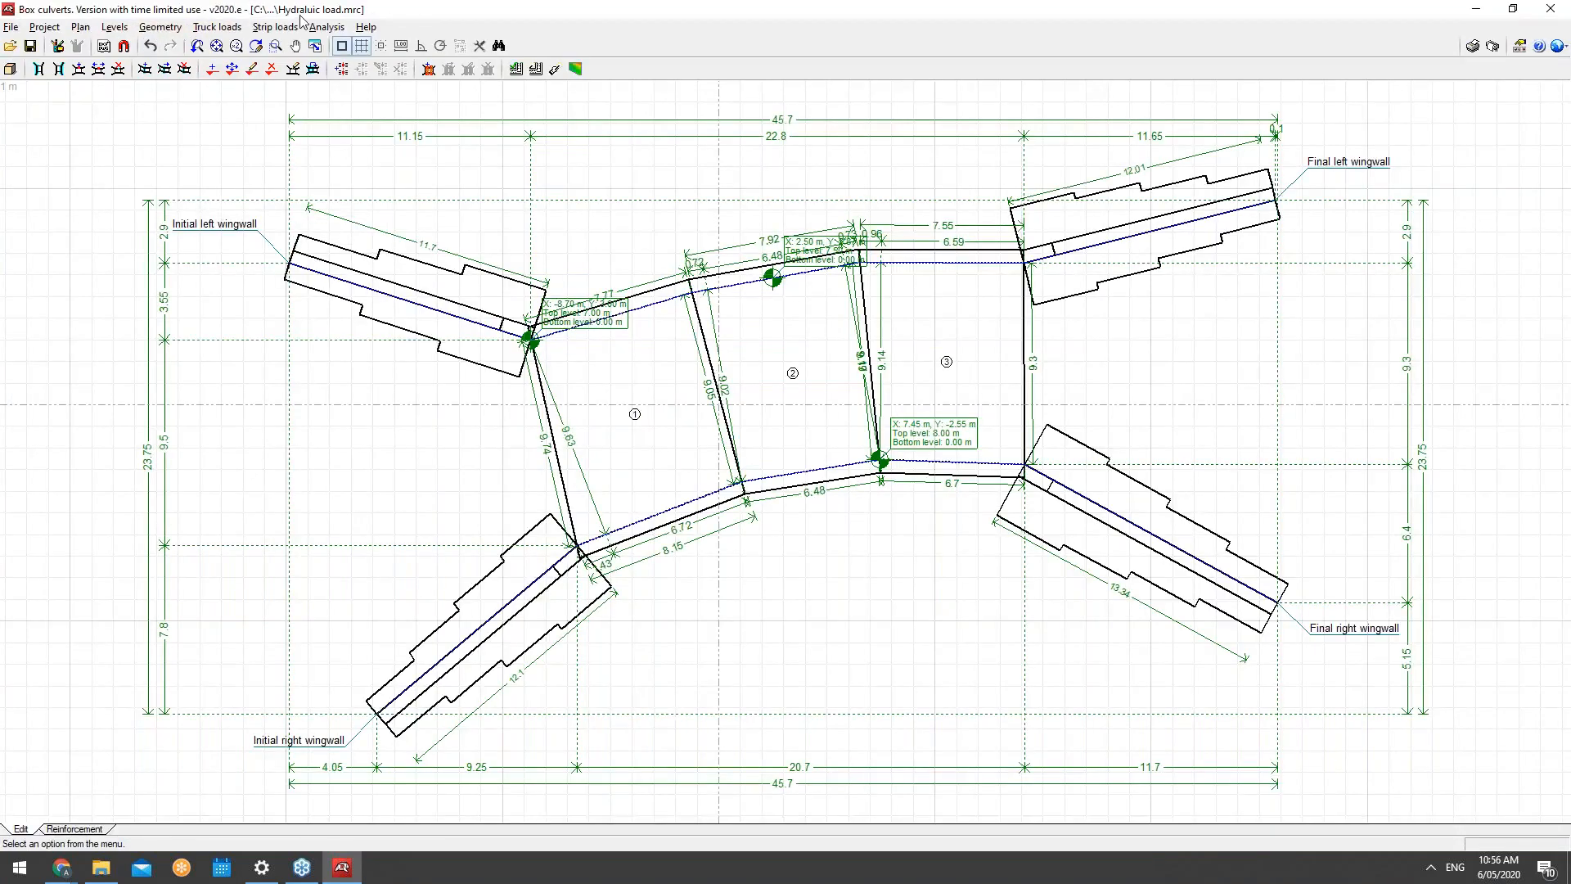
Step: Generate the project report with every chapter included, from the index to the take off
click(326, 27)
click(318, 27)
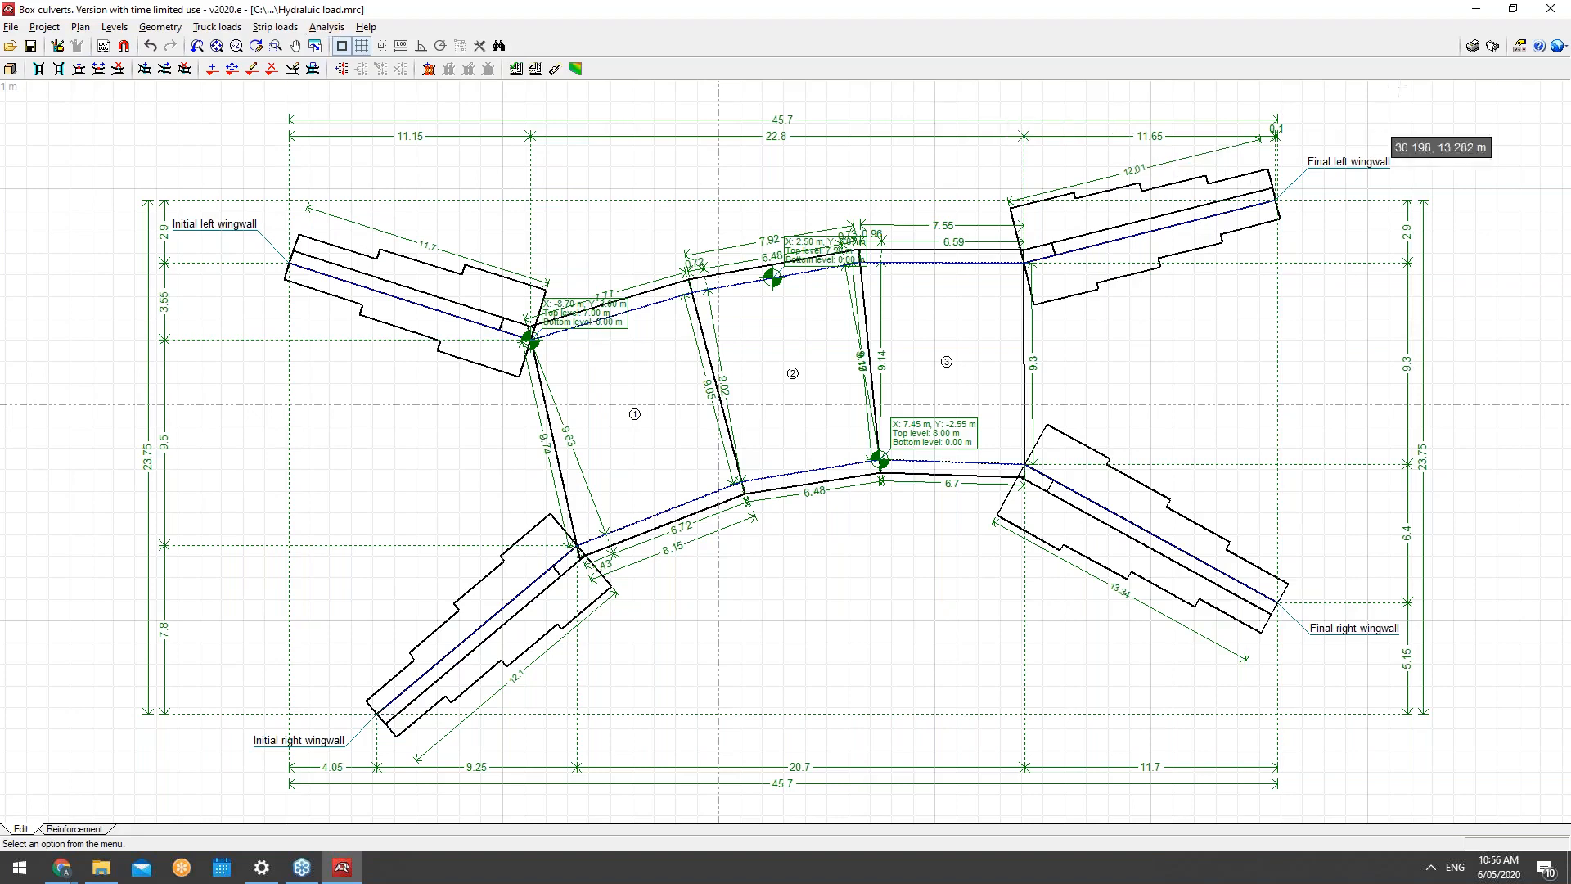
click(1473, 45)
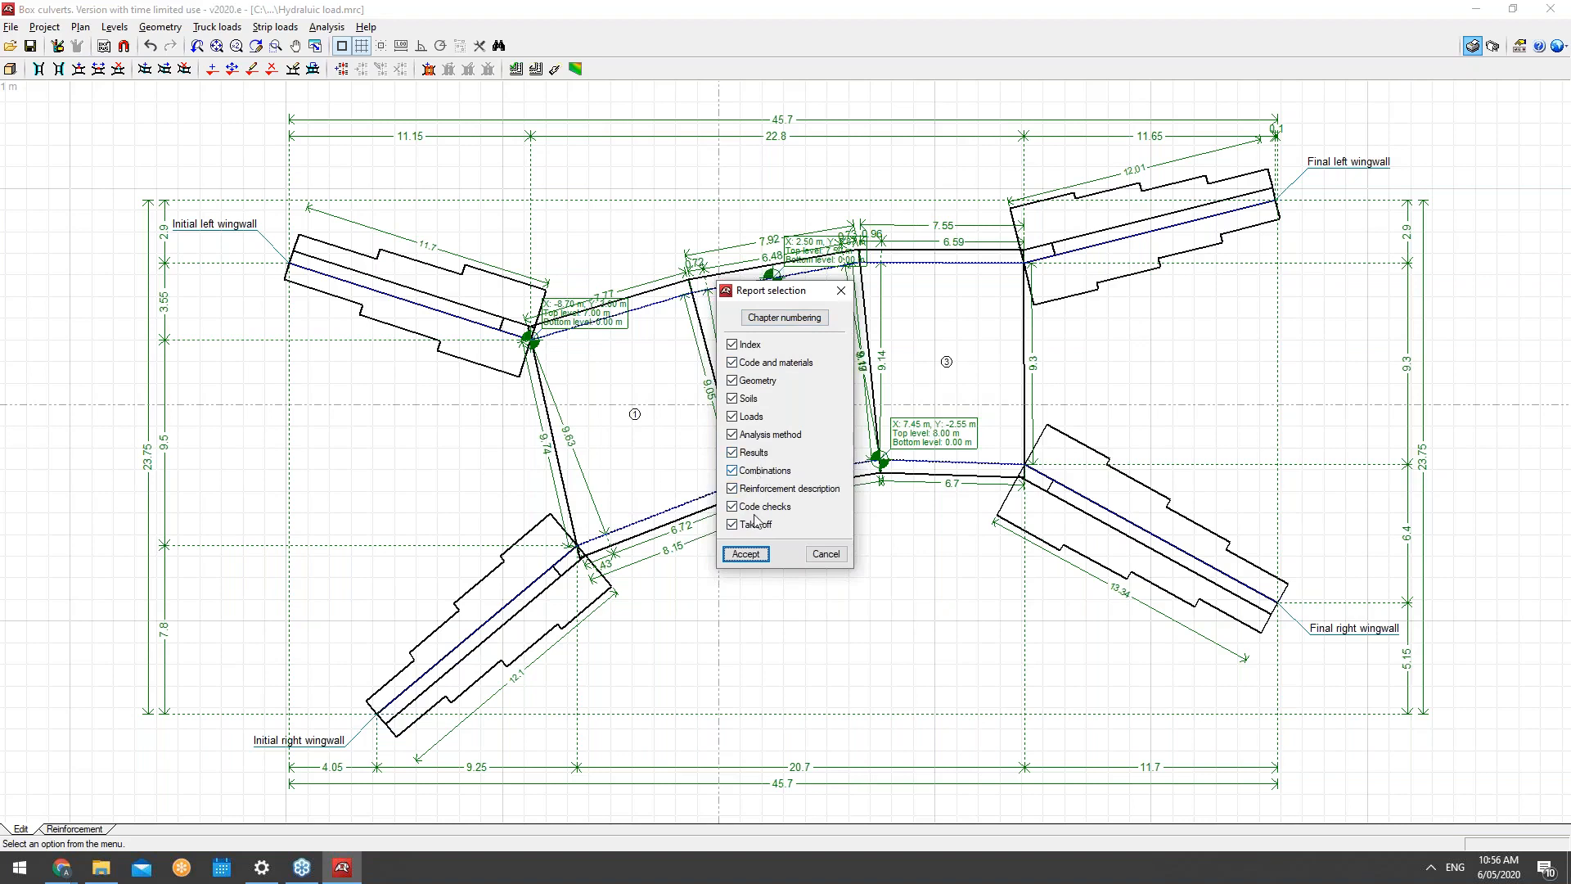
click(745, 554)
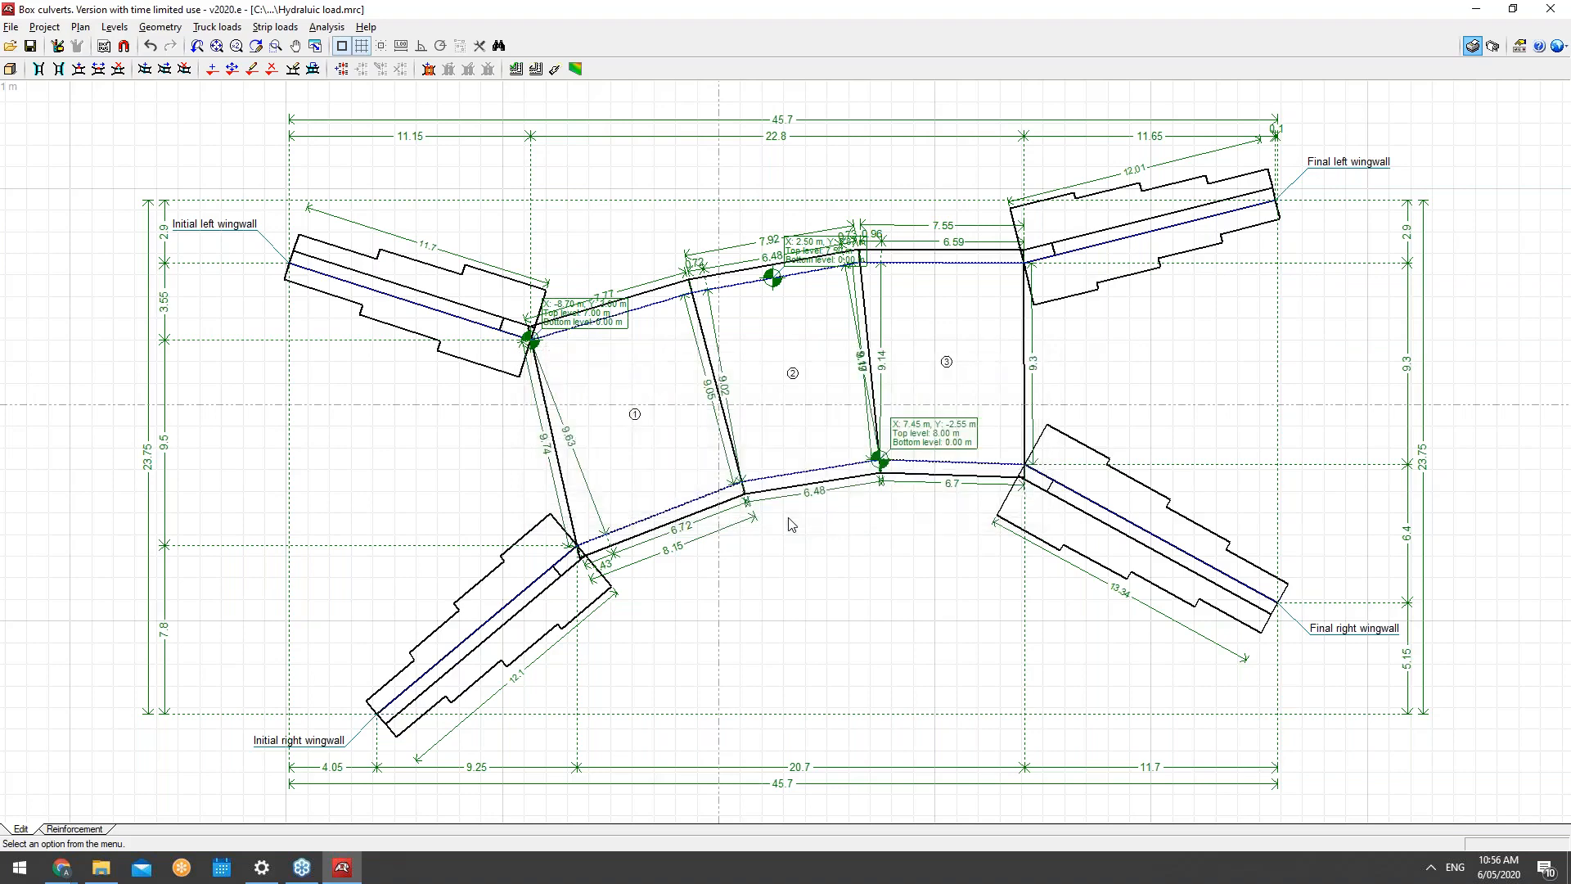
Step: Read through the report's index and fit the whole page in the preview
scroll(880, 360, down, 4)
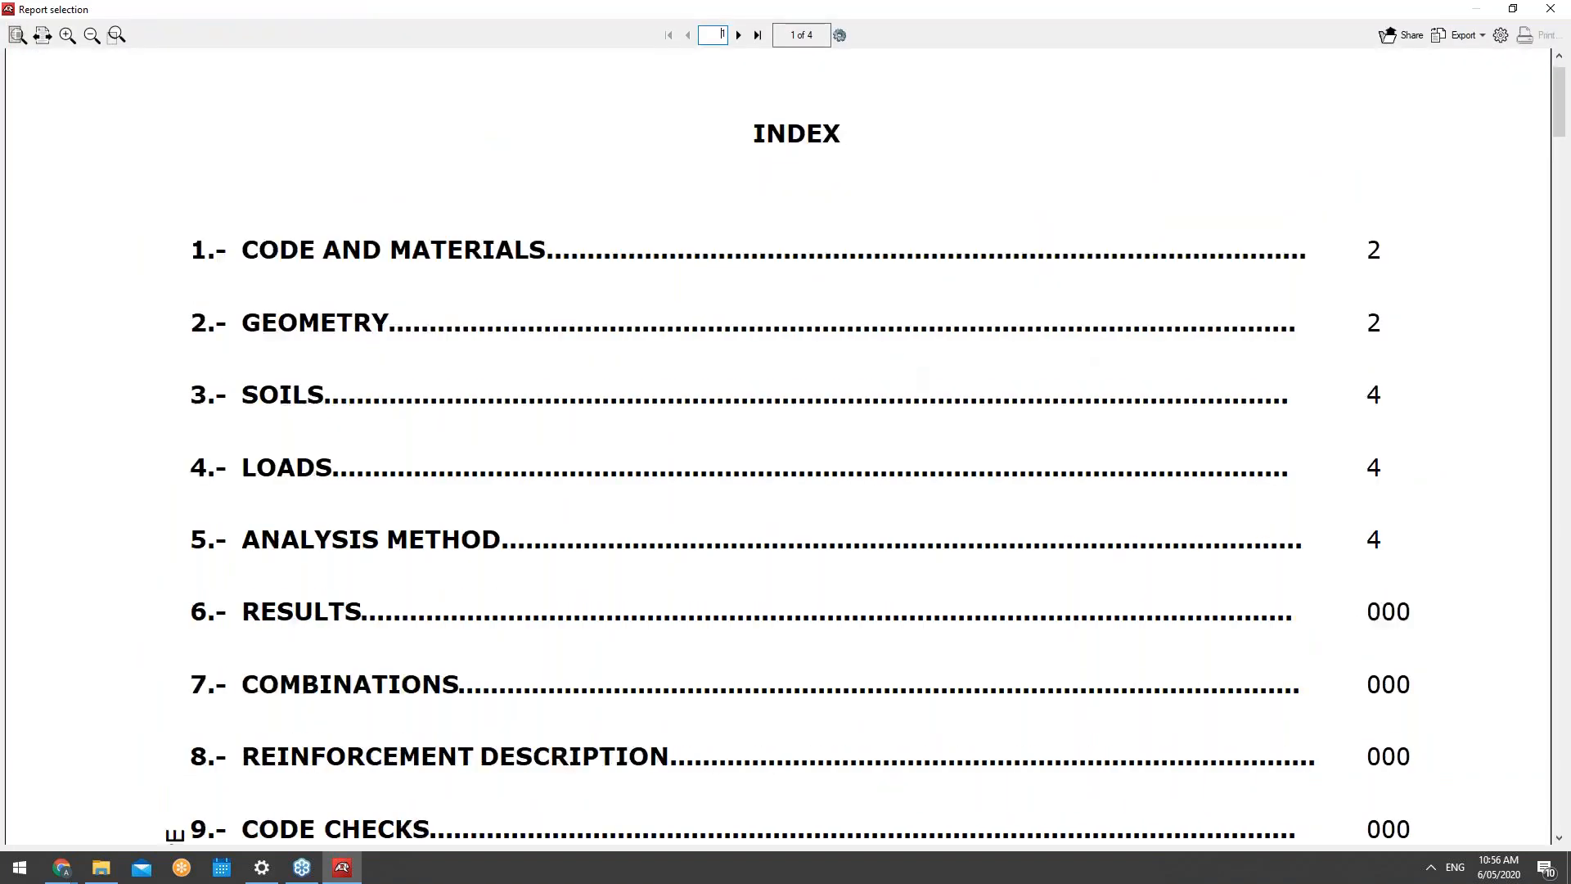
scroll(450, 213, down, 2)
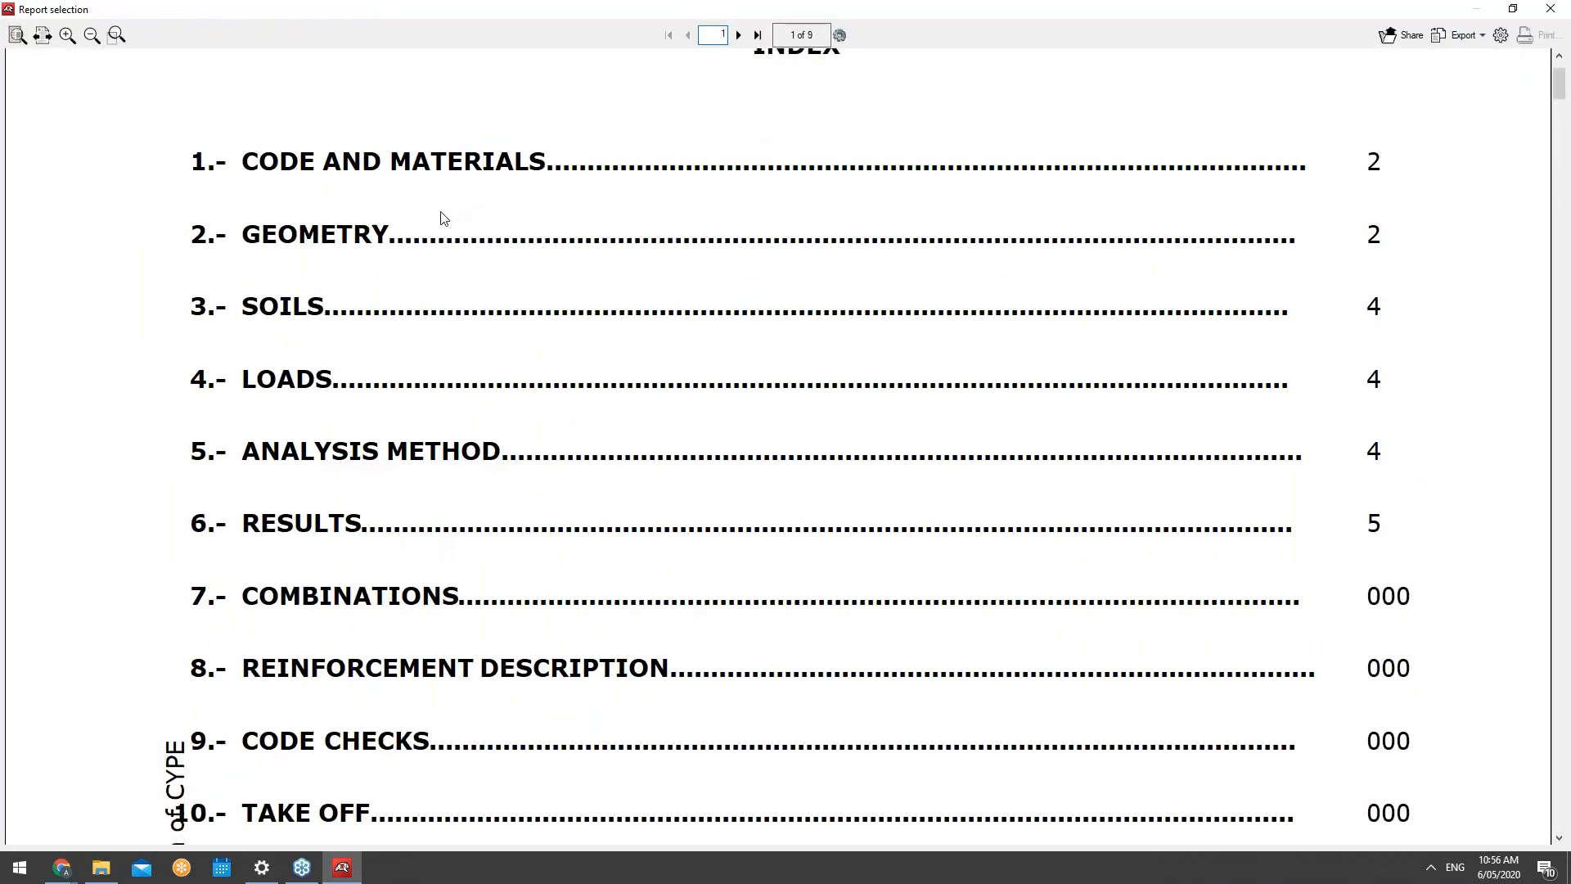
scroll(441, 217, down, 4)
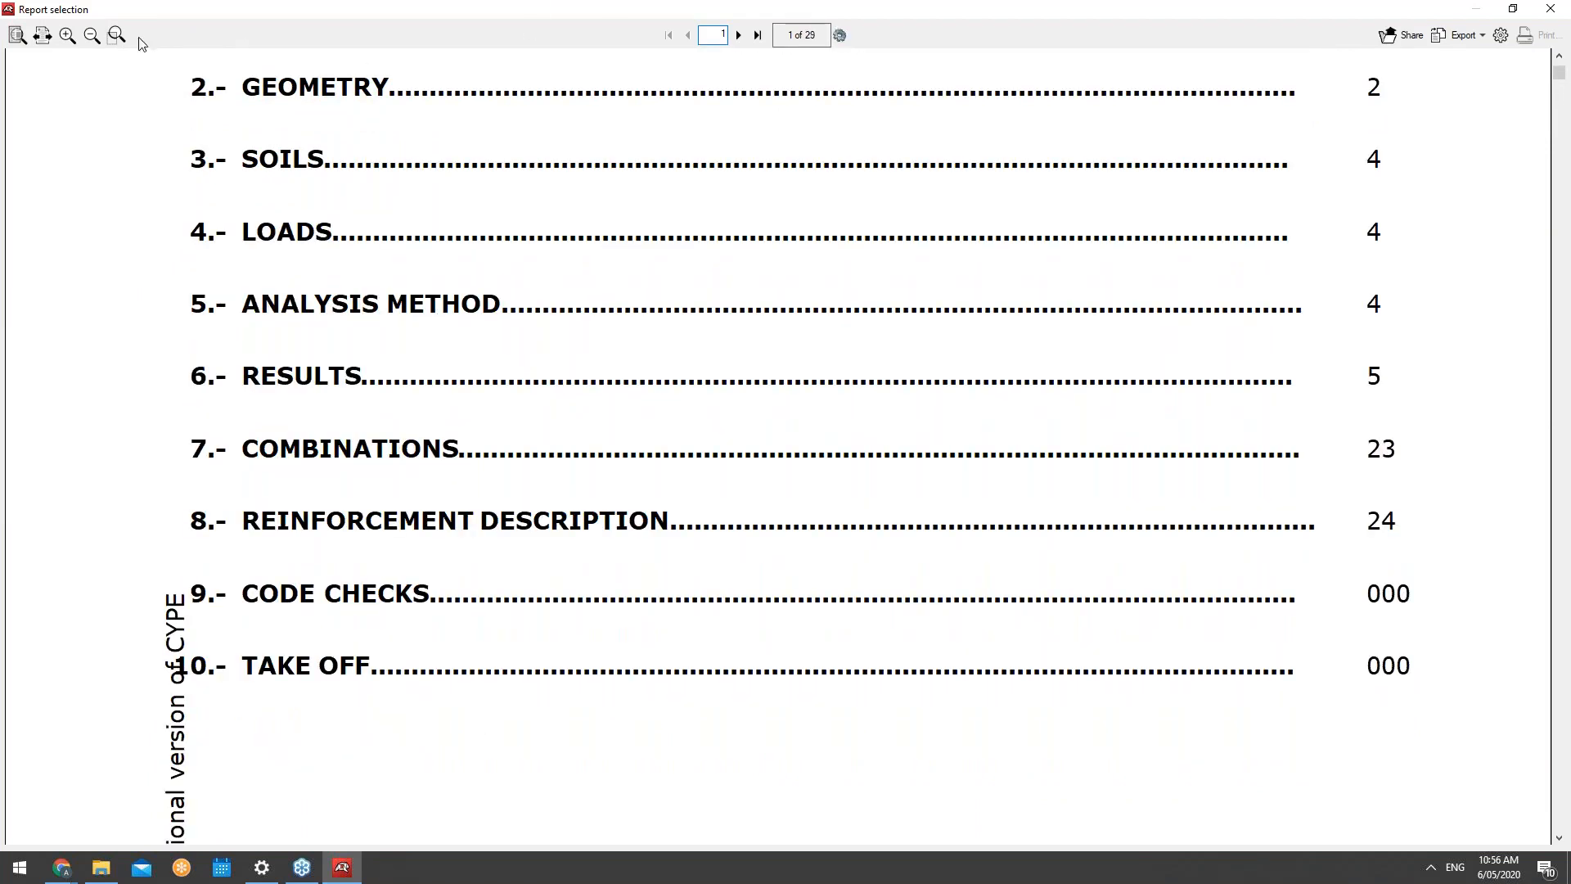
click(22, 38)
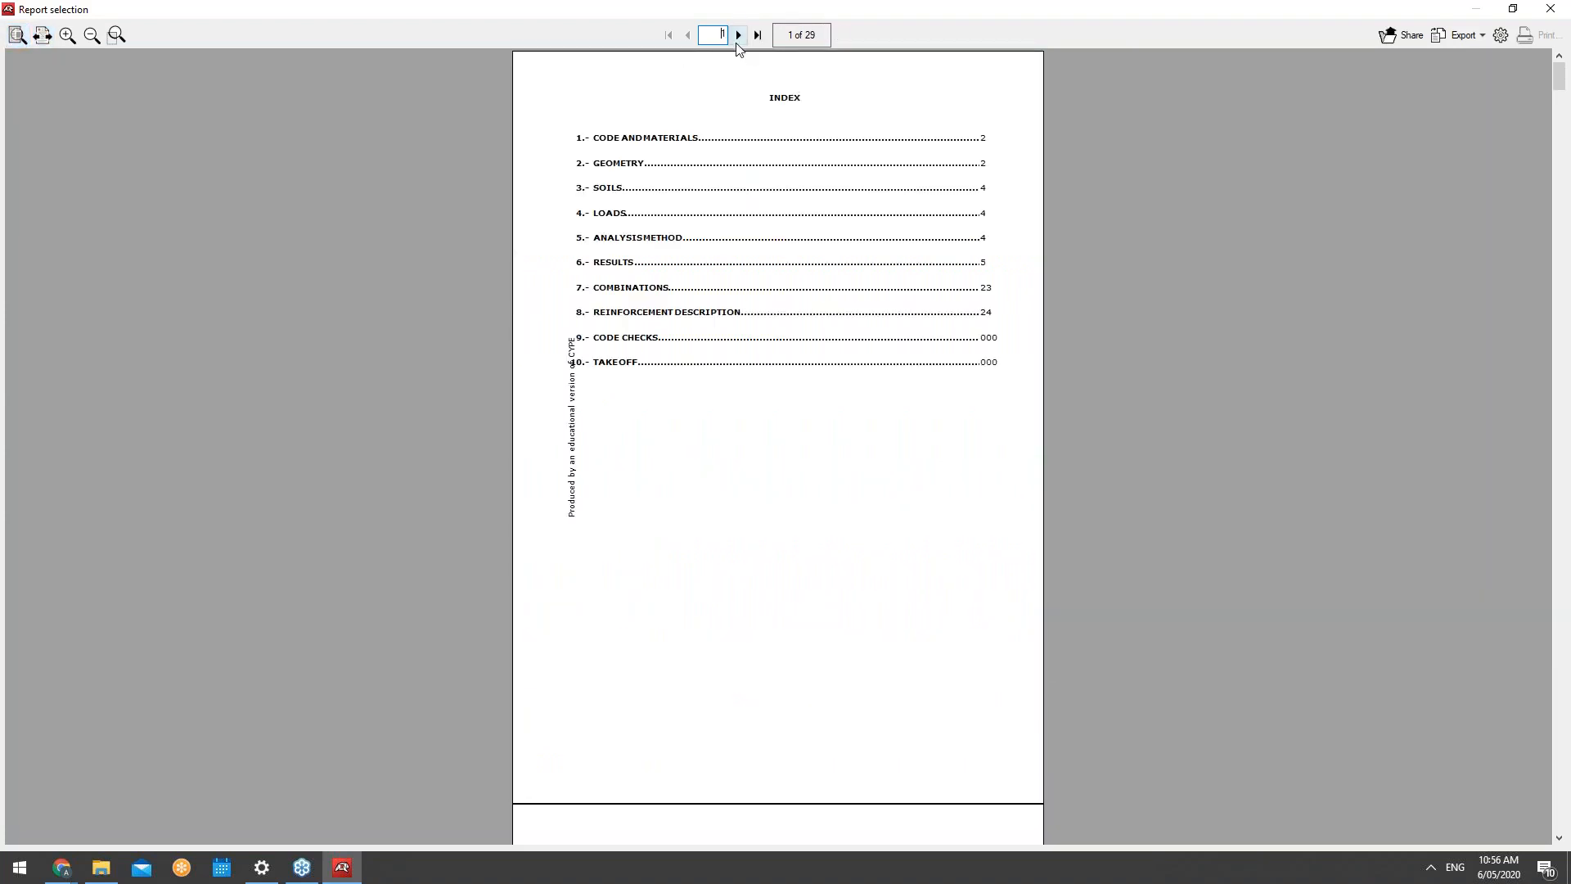
Step: Review the report's code and materials, culvert geometry and wingwall pages
click(738, 35)
click(738, 35)
click(738, 35)
click(688, 35)
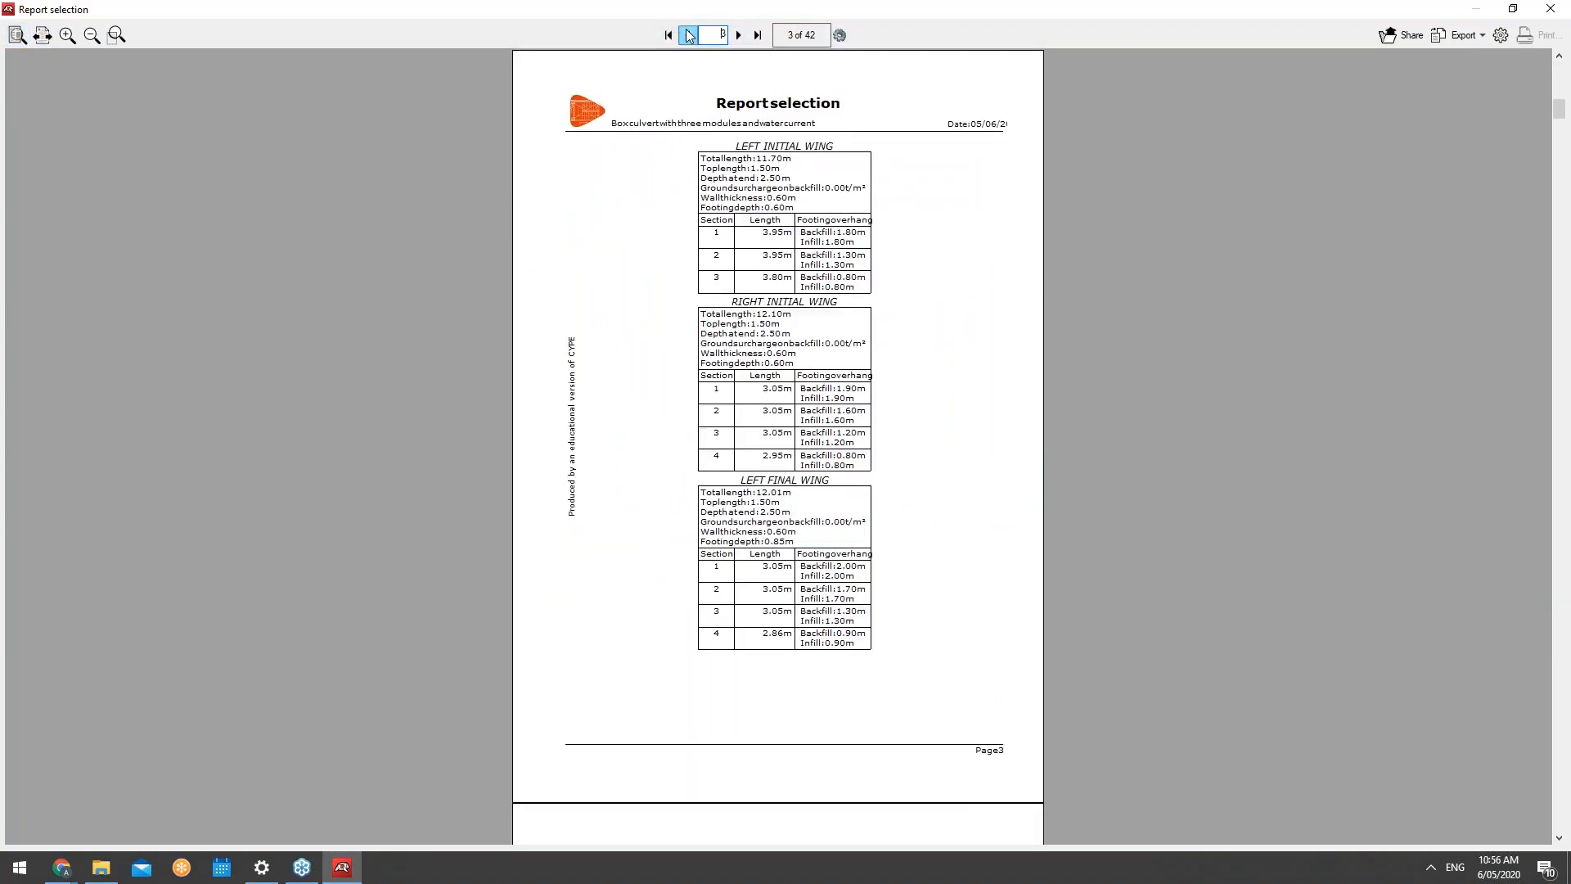
click(698, 34)
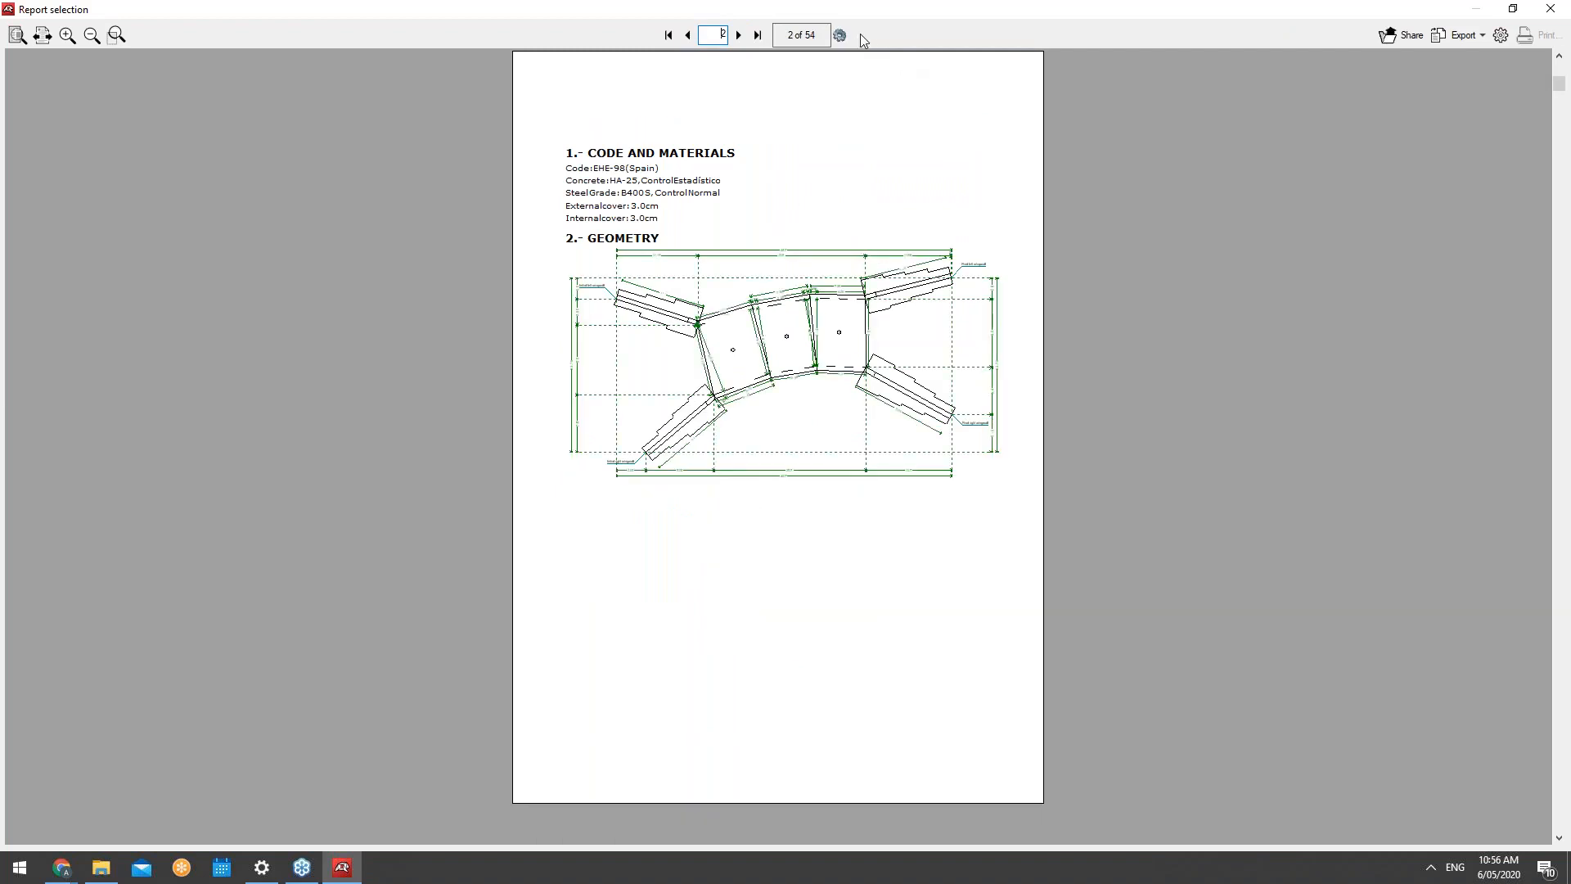
click(742, 36)
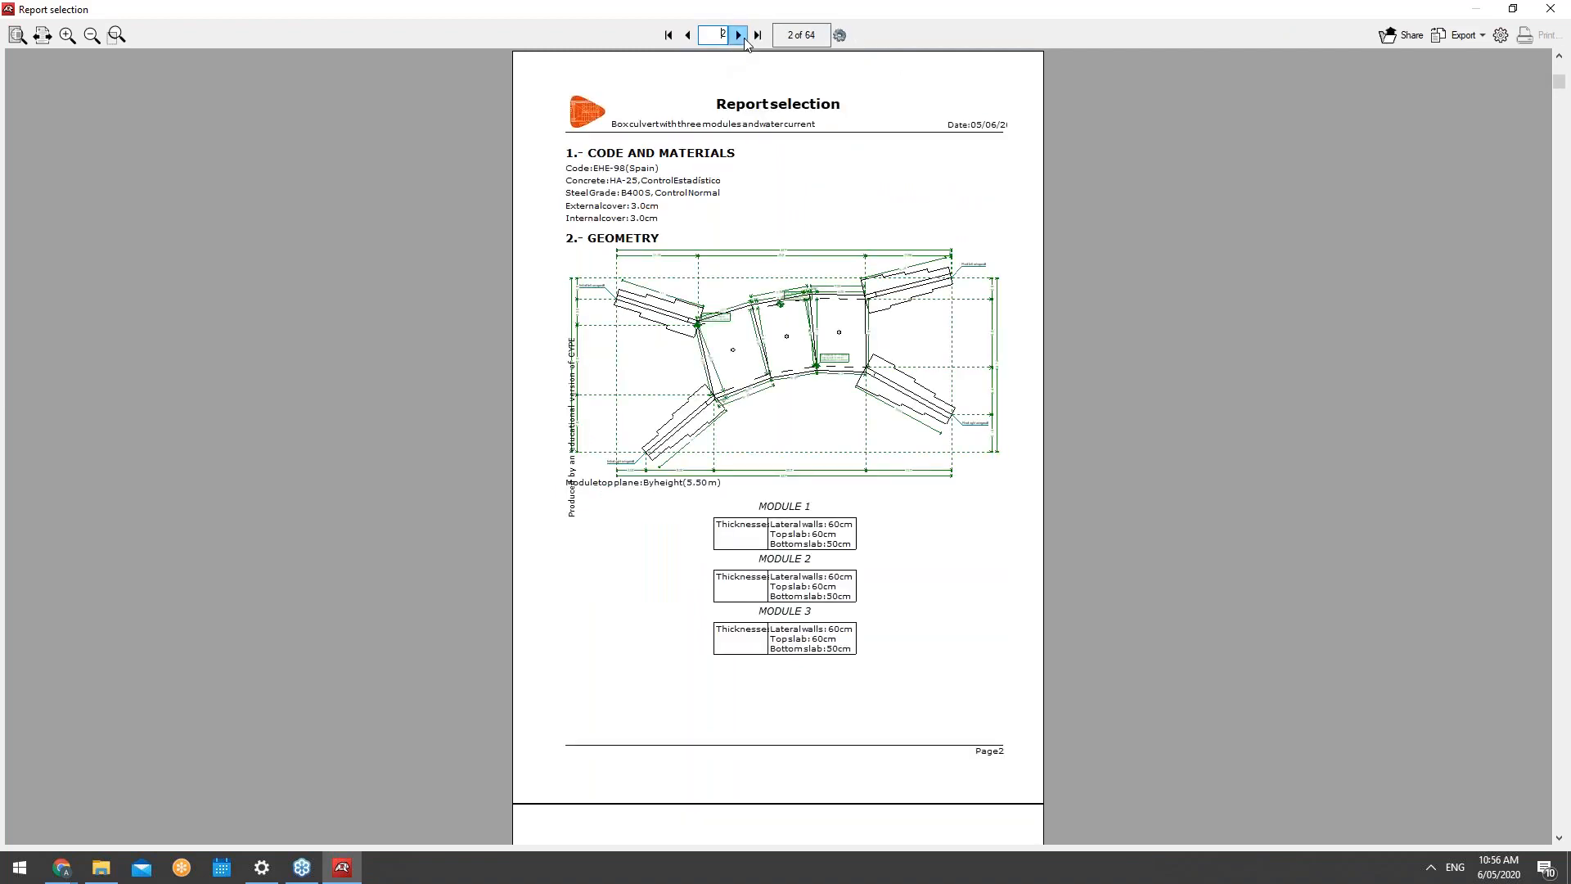
Step: Page through the report from the geometry page to the Module 2 left lateral wall results on page 11
click(741, 36)
click(743, 38)
click(744, 39)
click(744, 38)
click(744, 38)
click(745, 39)
click(745, 39)
click(745, 39)
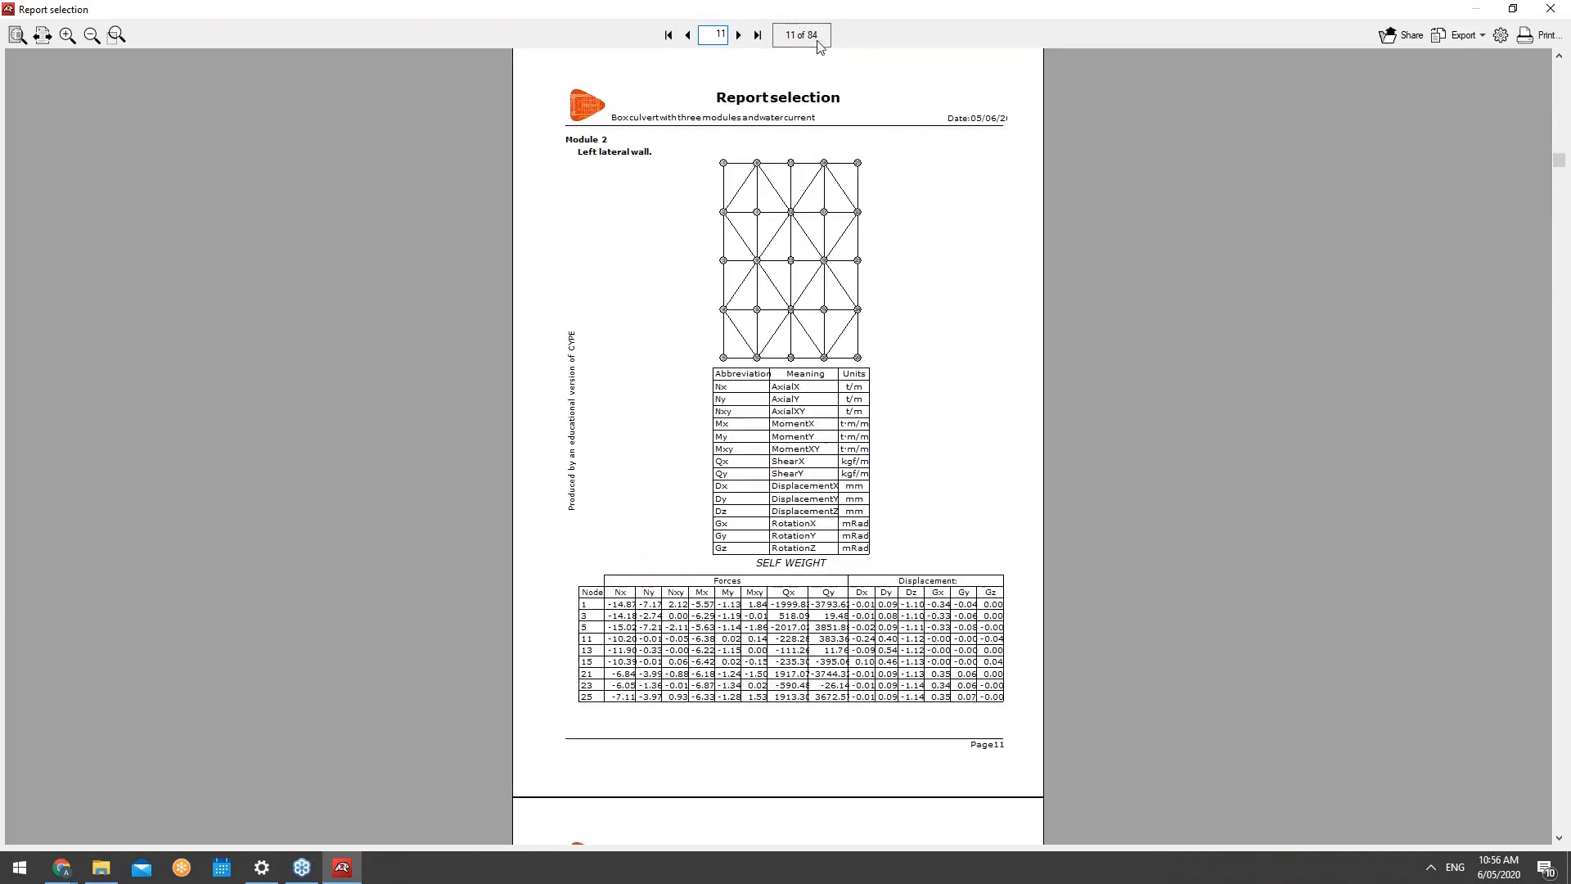
Step: Review the Module 2 force and displacement tables for self weight, earth pressures and hydraulic surcharge, up to page 16
click(740, 36)
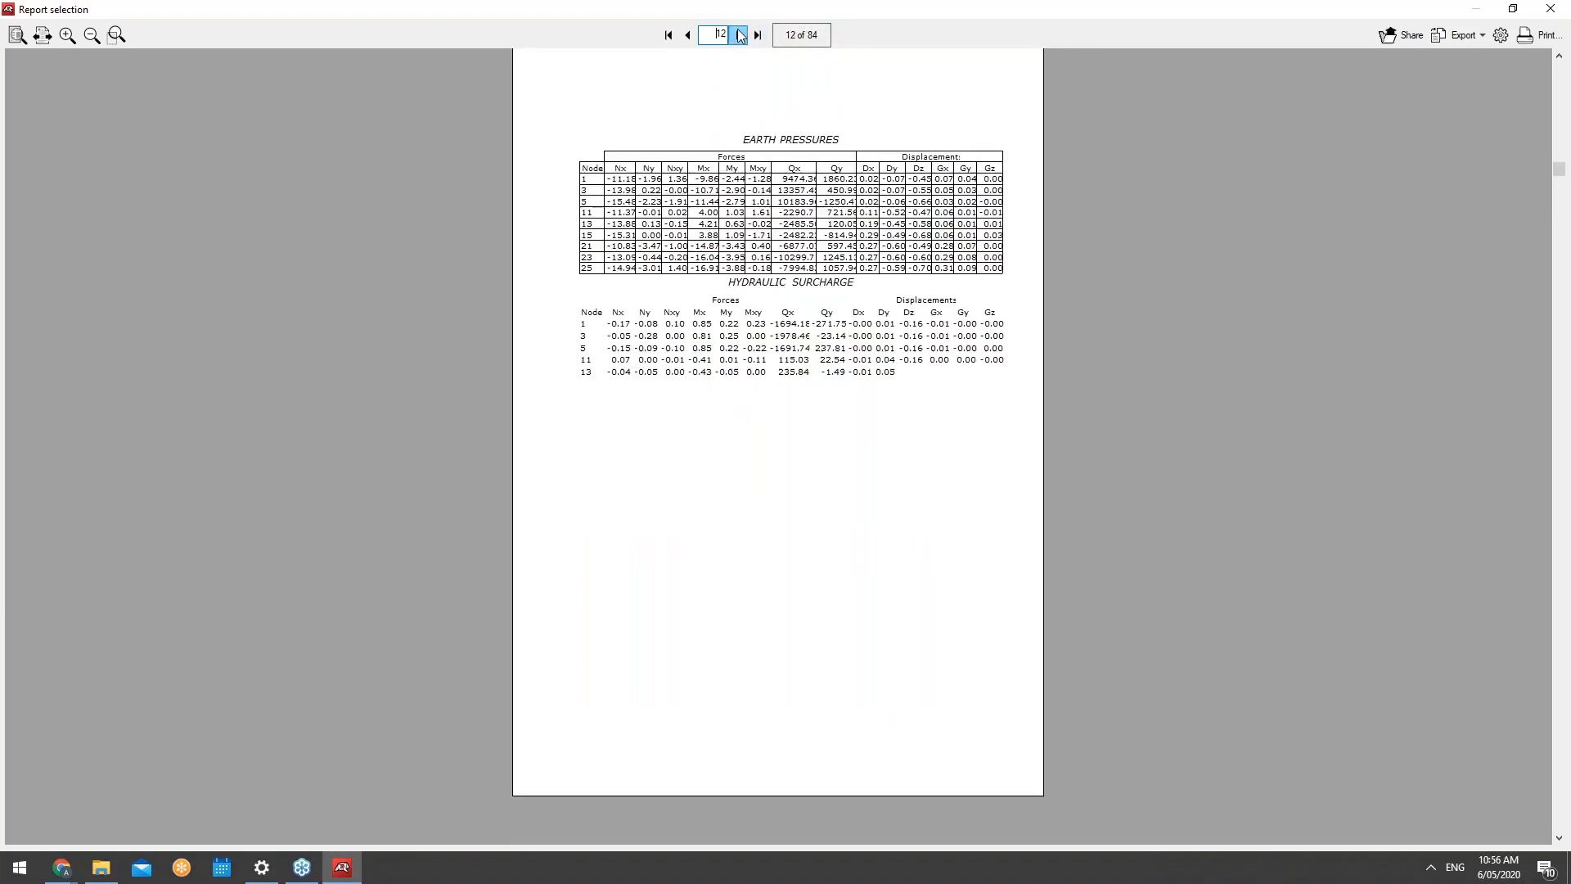
click(740, 36)
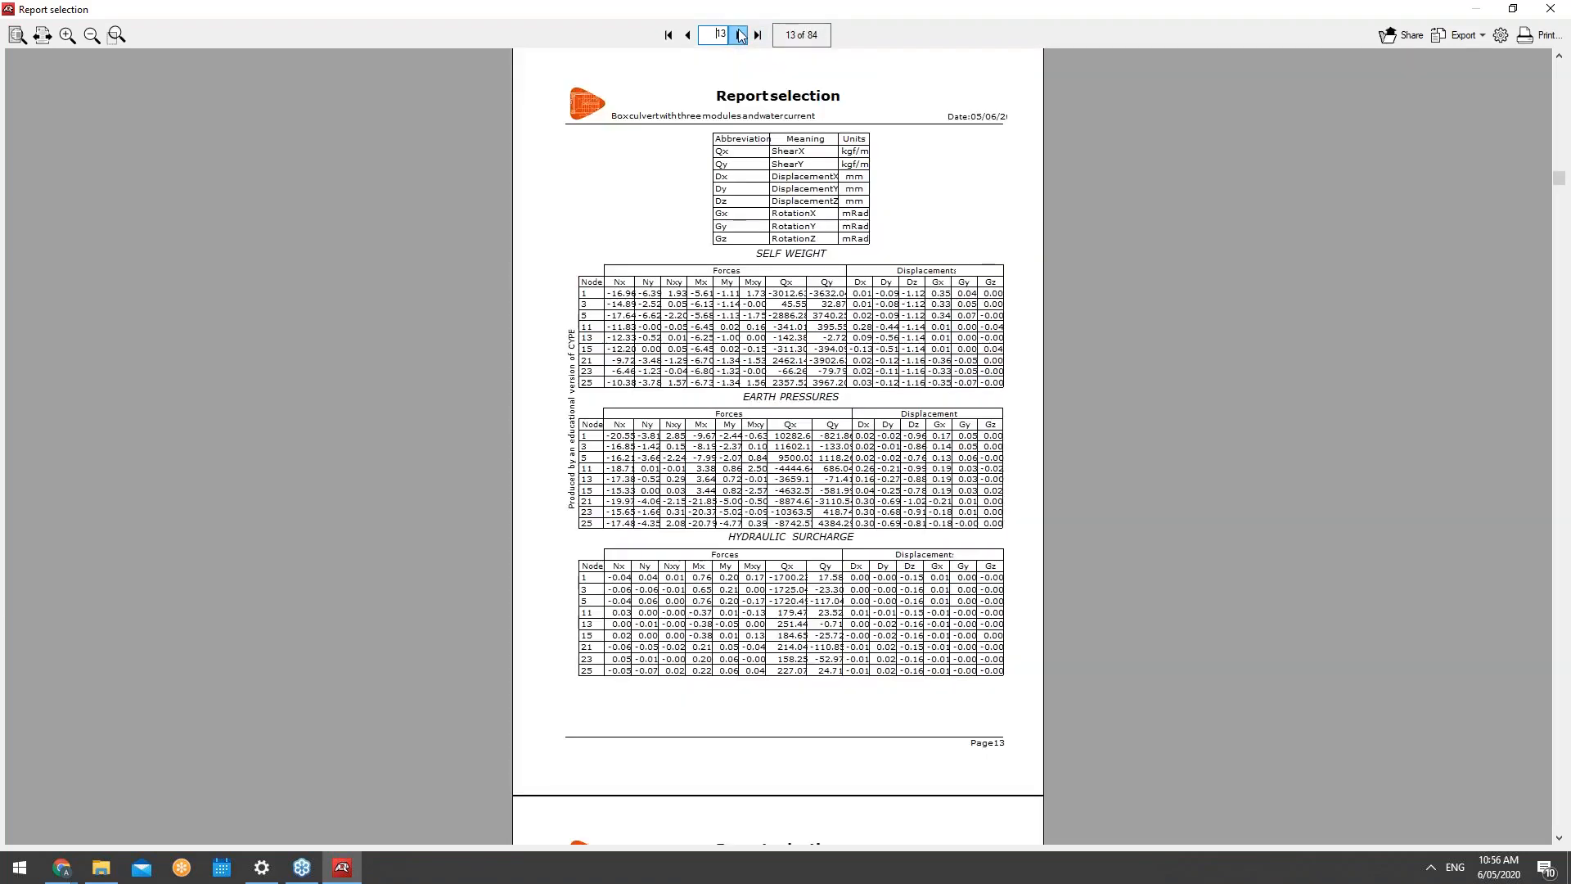
click(745, 36)
click(744, 35)
click(745, 36)
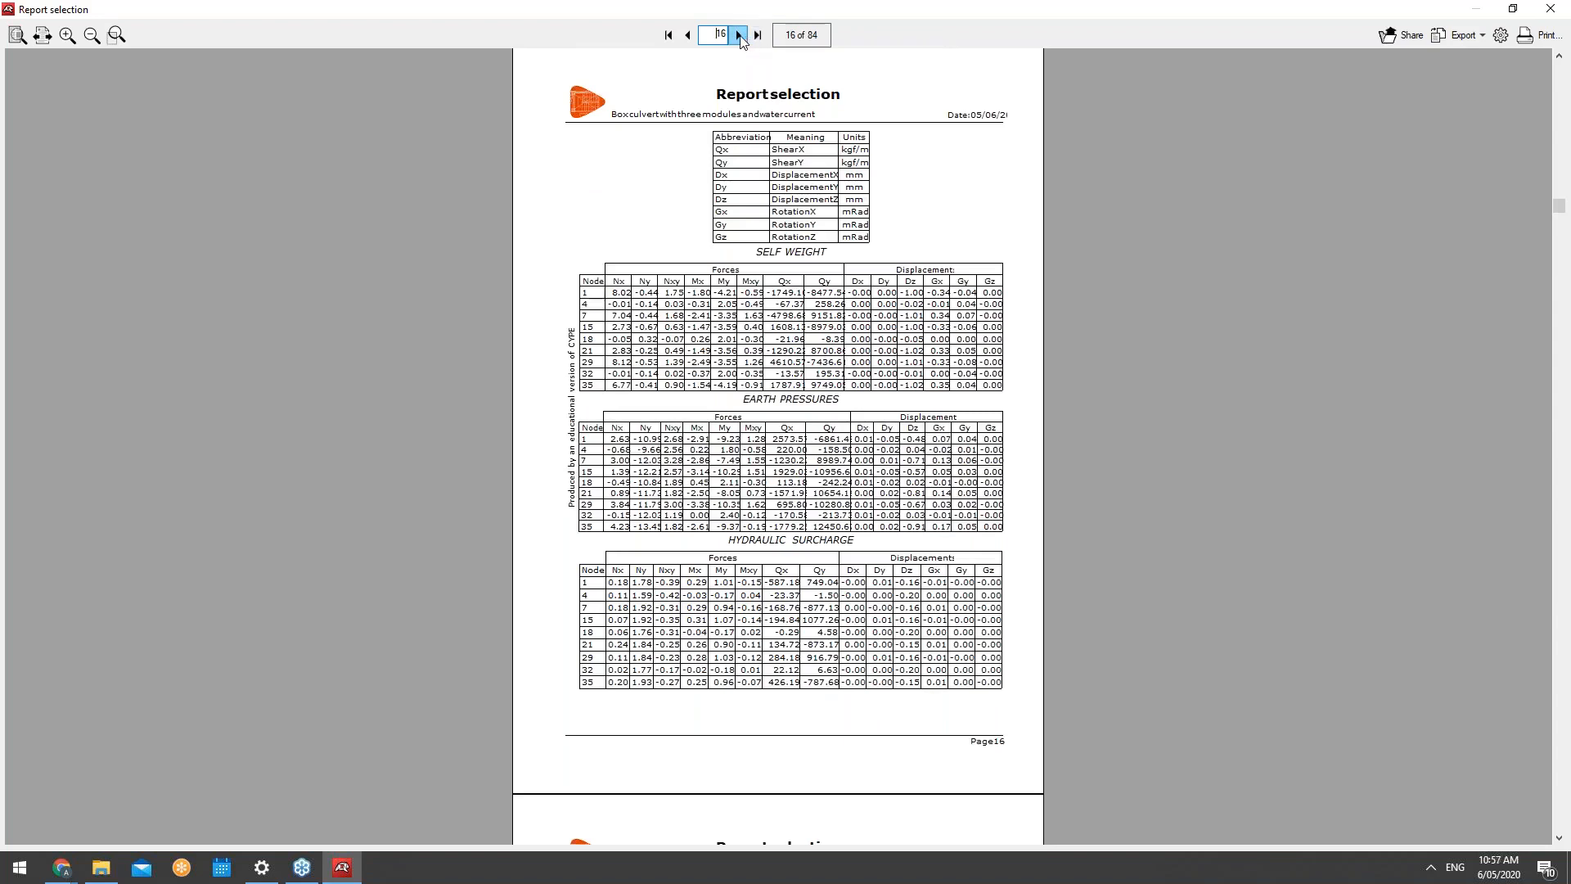
Step: Review the Module 3 force and displacement tables up to page 21, and check the report's export options
click(740, 36)
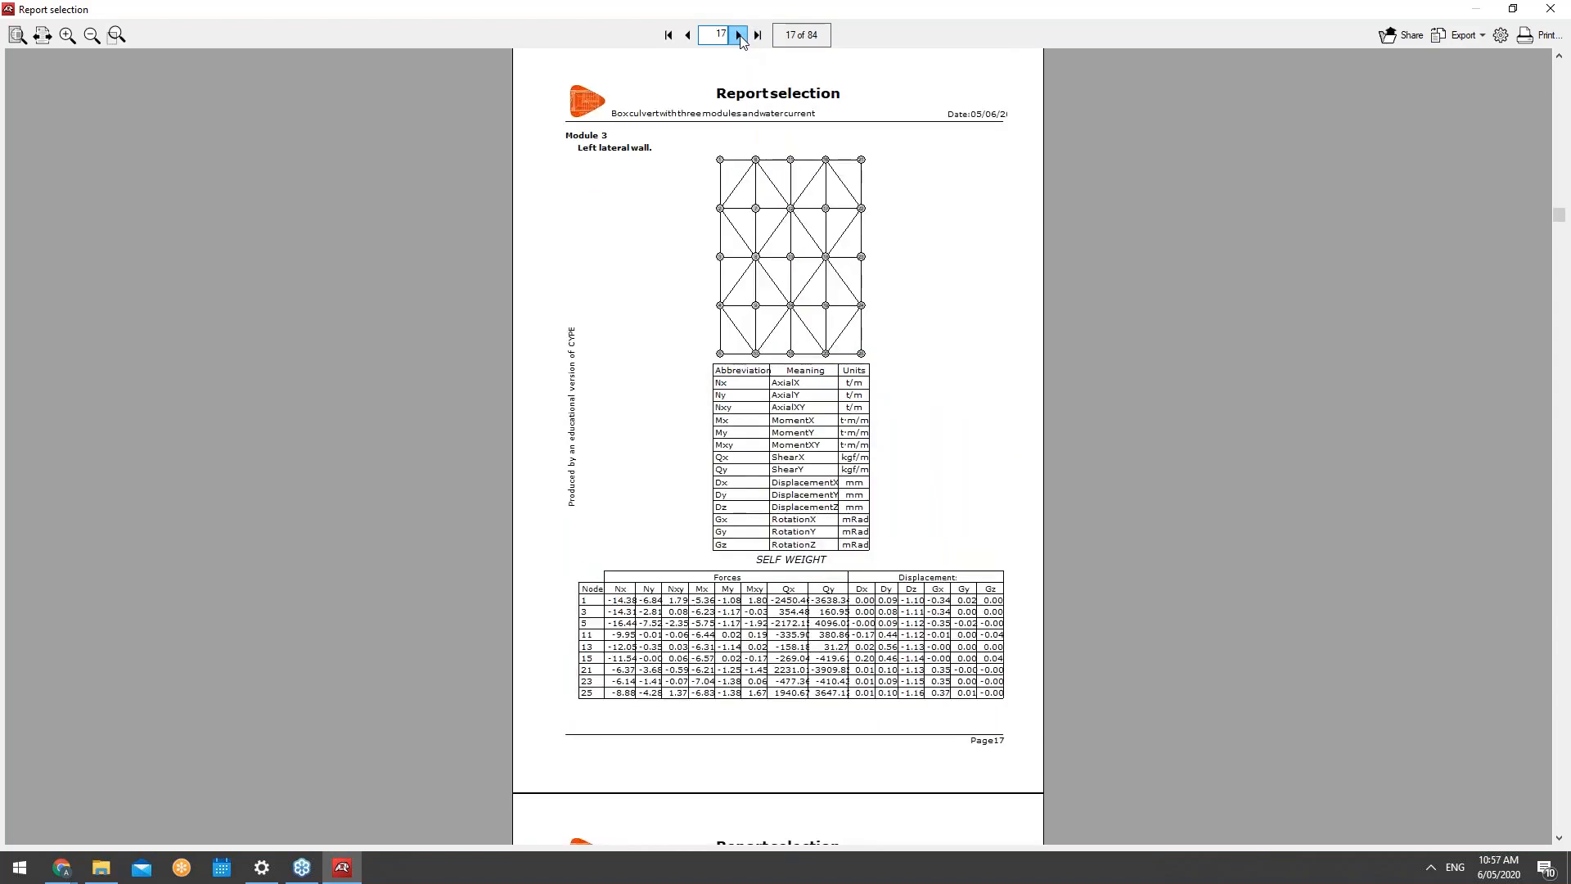
click(740, 36)
click(740, 36)
click(740, 36)
click(740, 36)
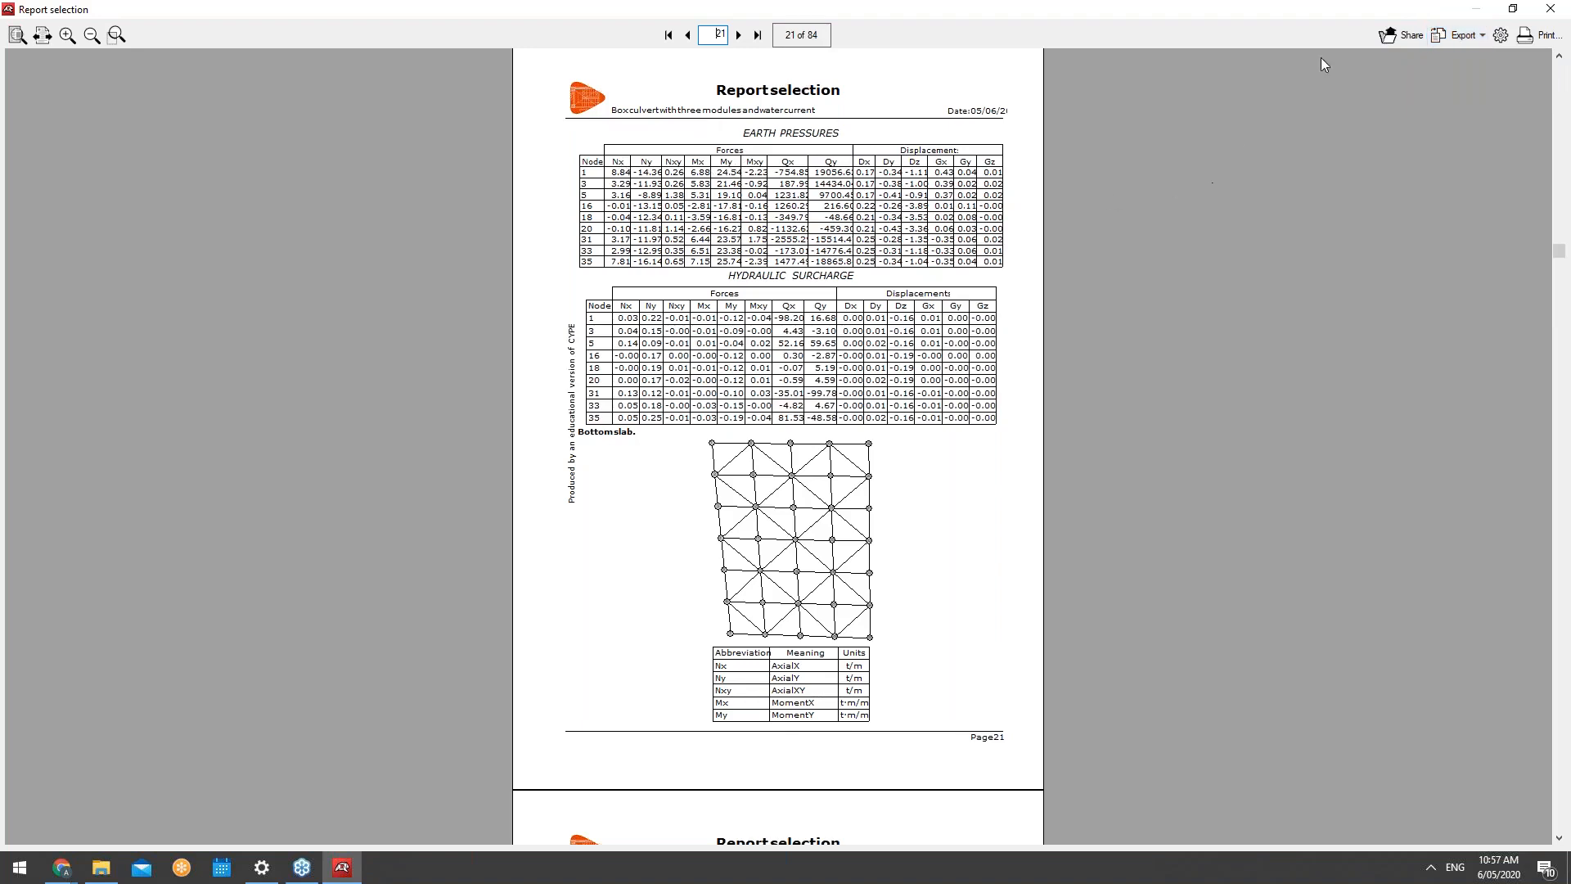
click(1479, 36)
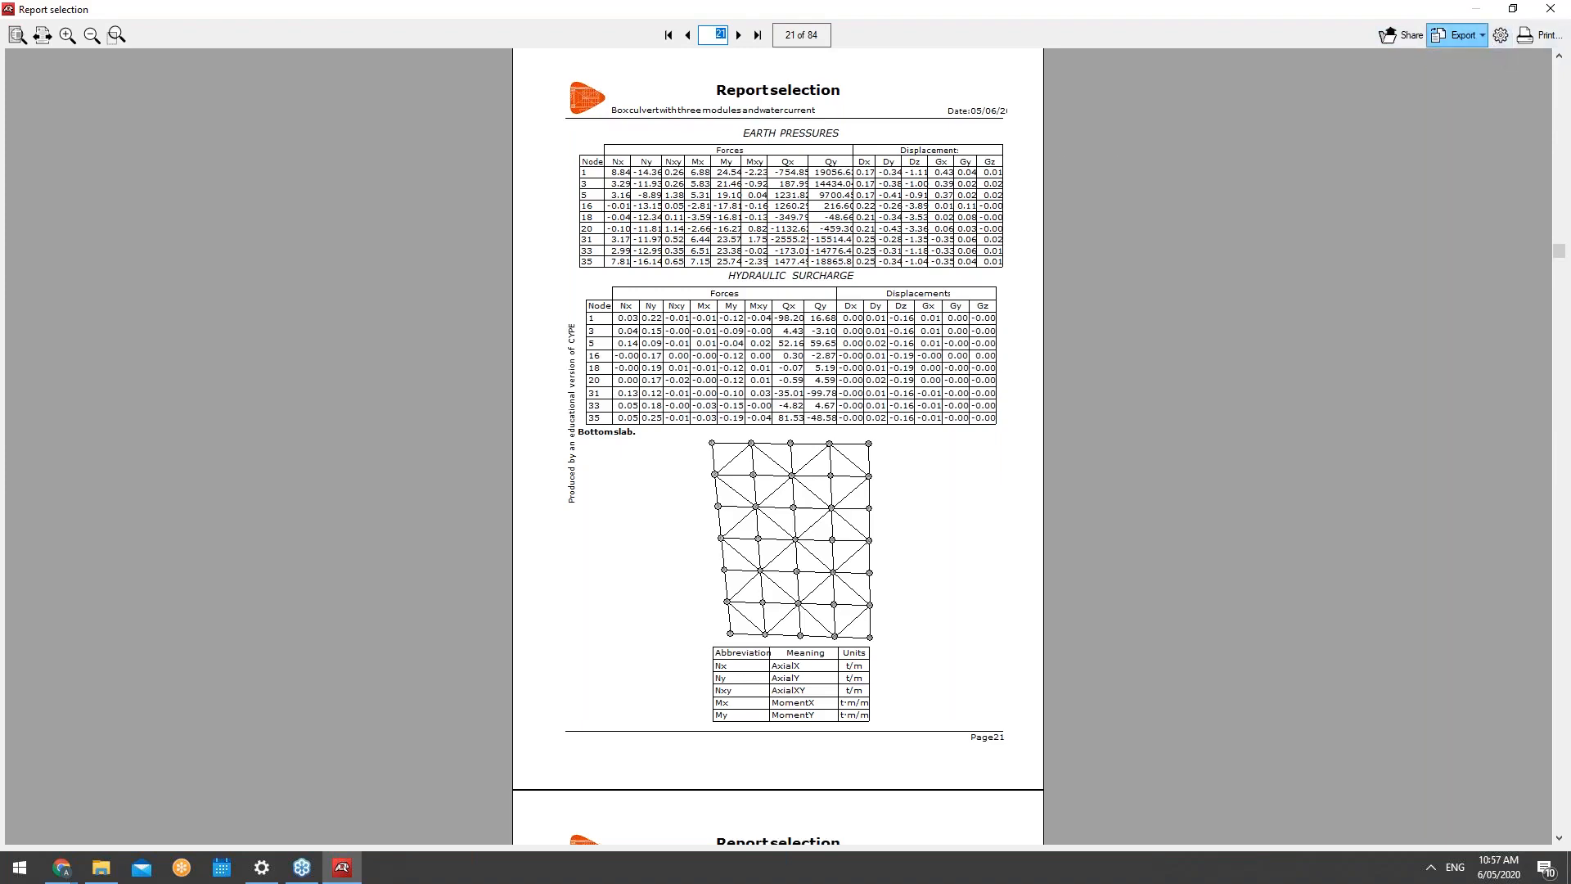
click(1372, 79)
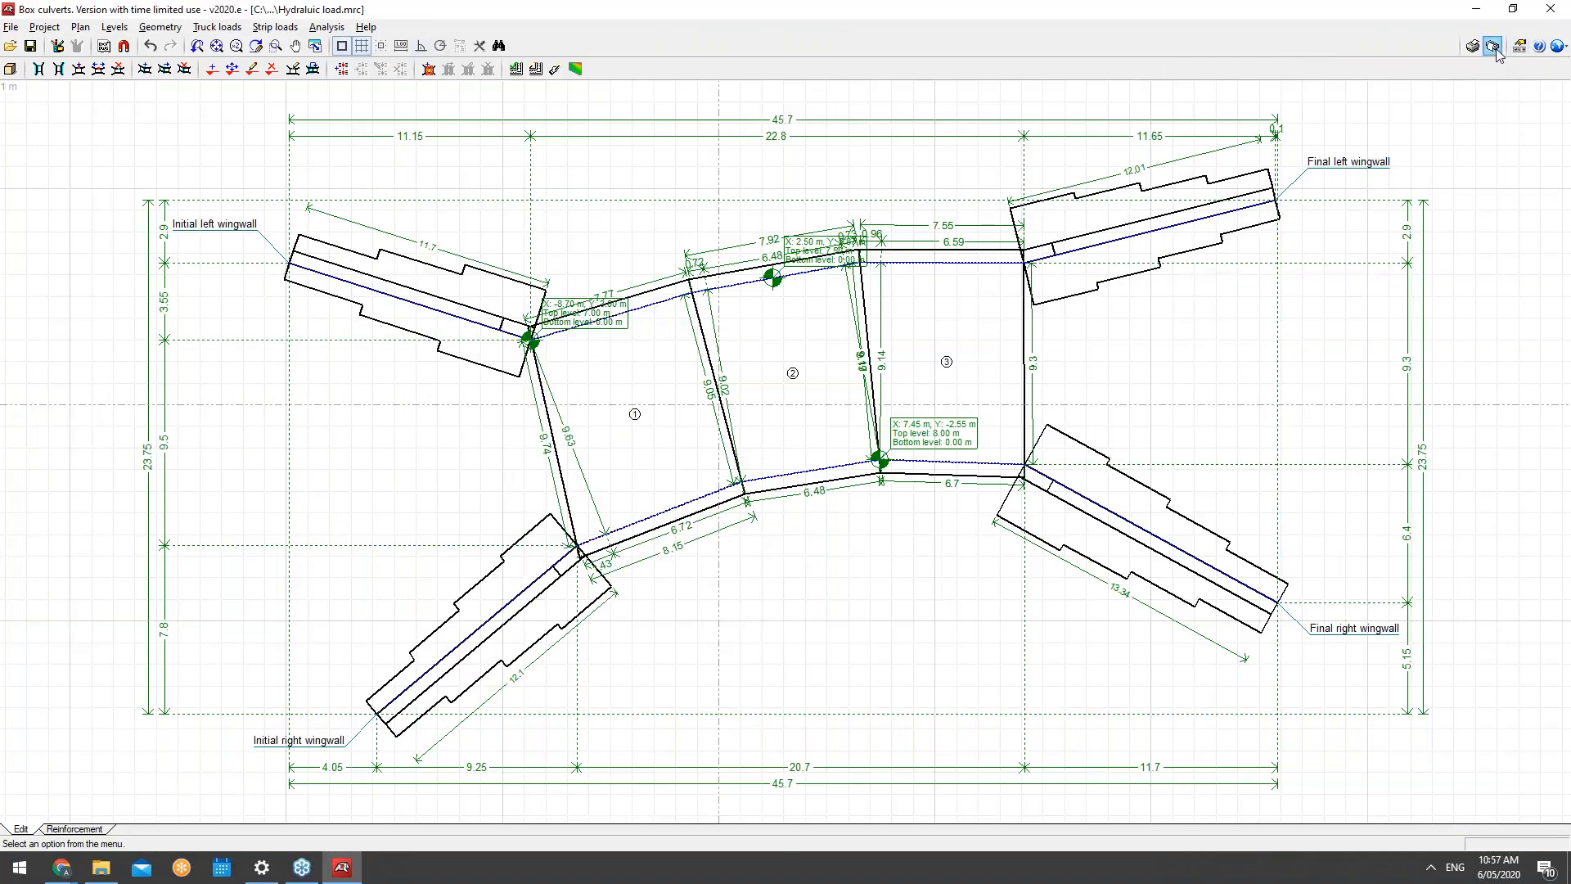
Step: Add a new project drawing and look through its text size, dimension size and dimension unit options
click(1493, 47)
click(203, 148)
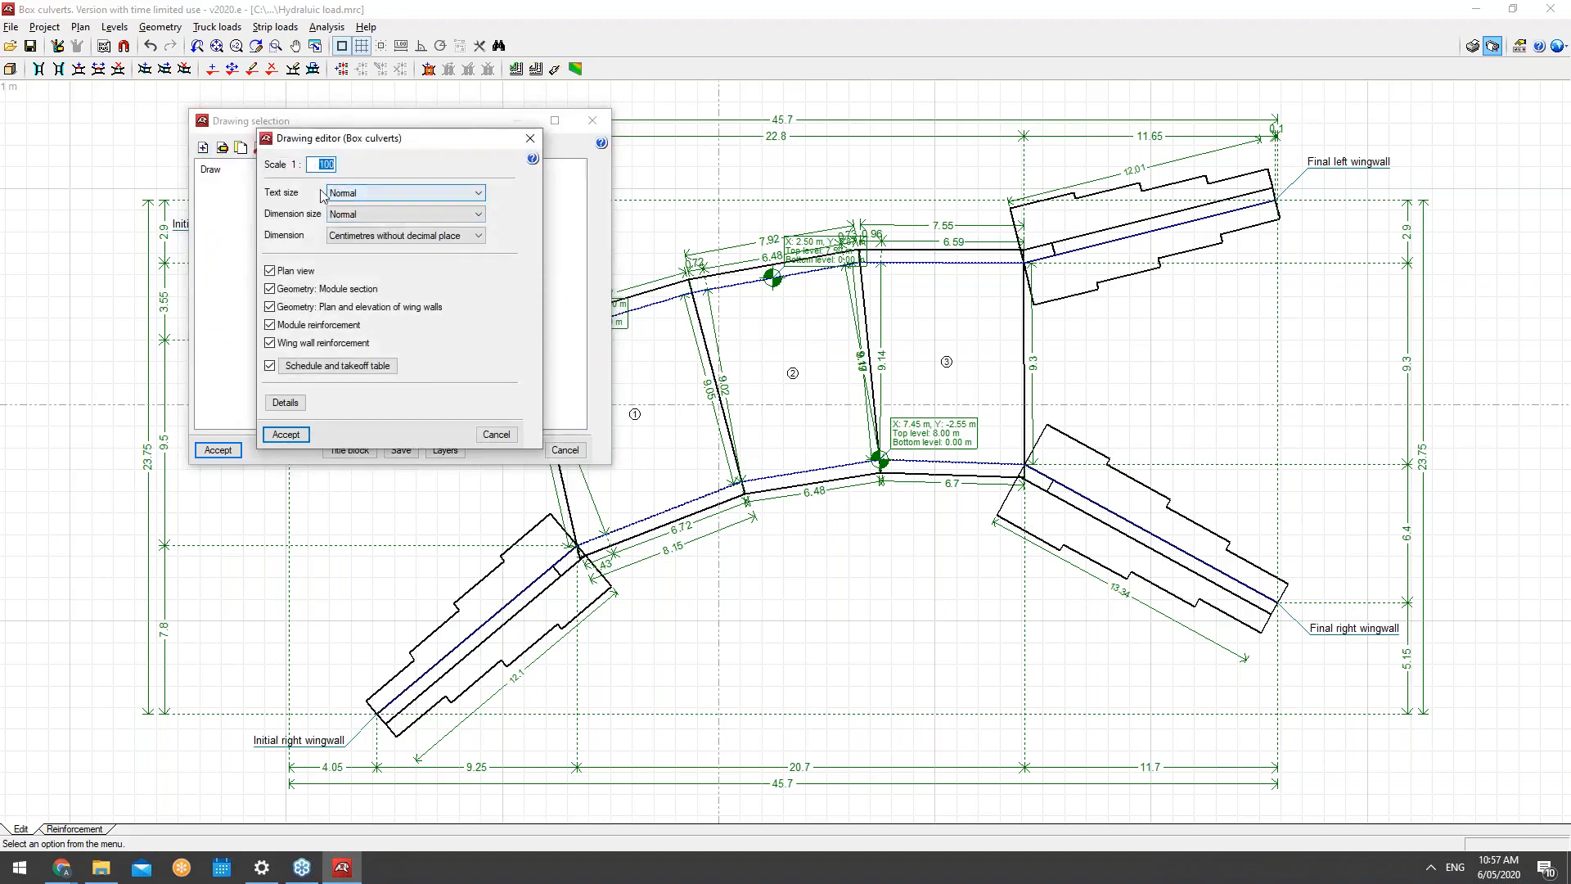
click(361, 196)
click(361, 195)
click(362, 217)
click(362, 218)
click(354, 239)
click(356, 239)
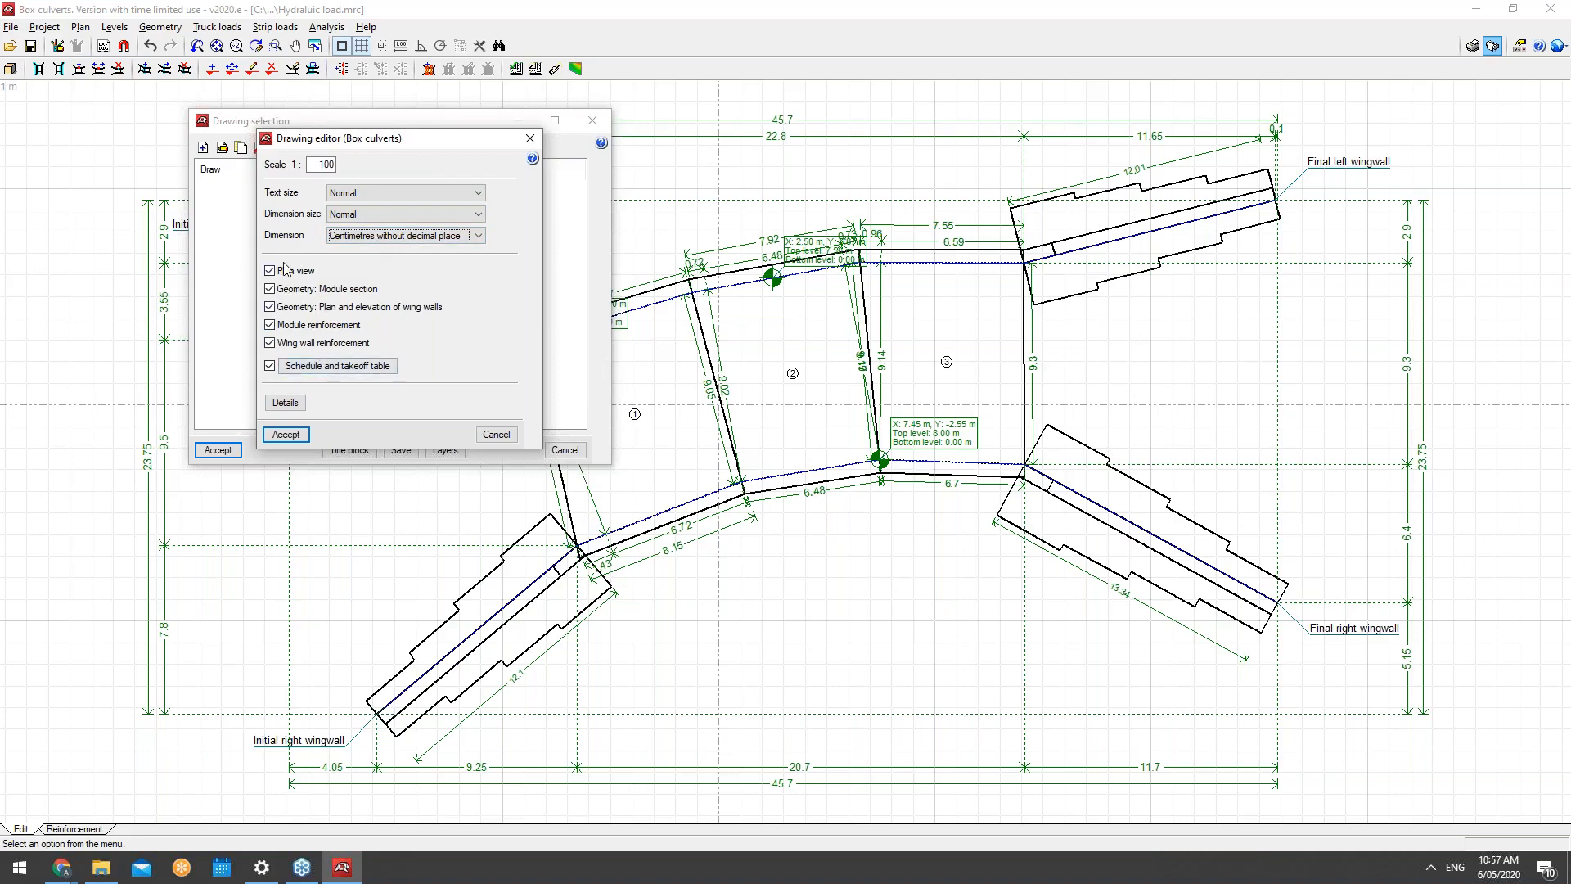
Step: Look over the quantity table configuration, and generate the drawing composition with all plan, geometry, reinforcement and takeoff contents included
click(335, 366)
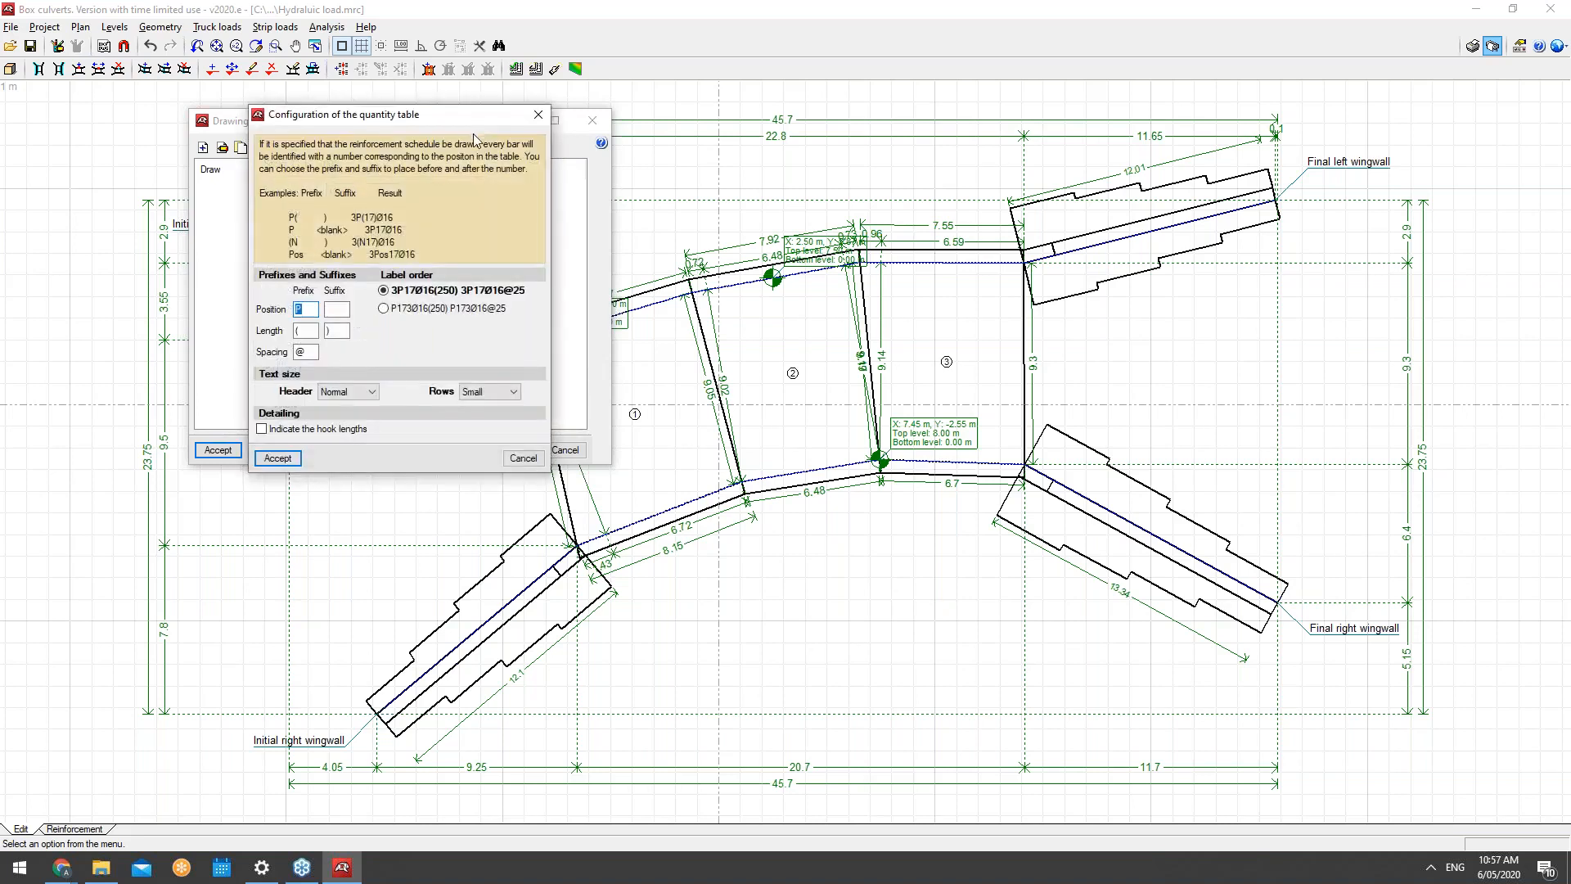
click(536, 121)
click(277, 458)
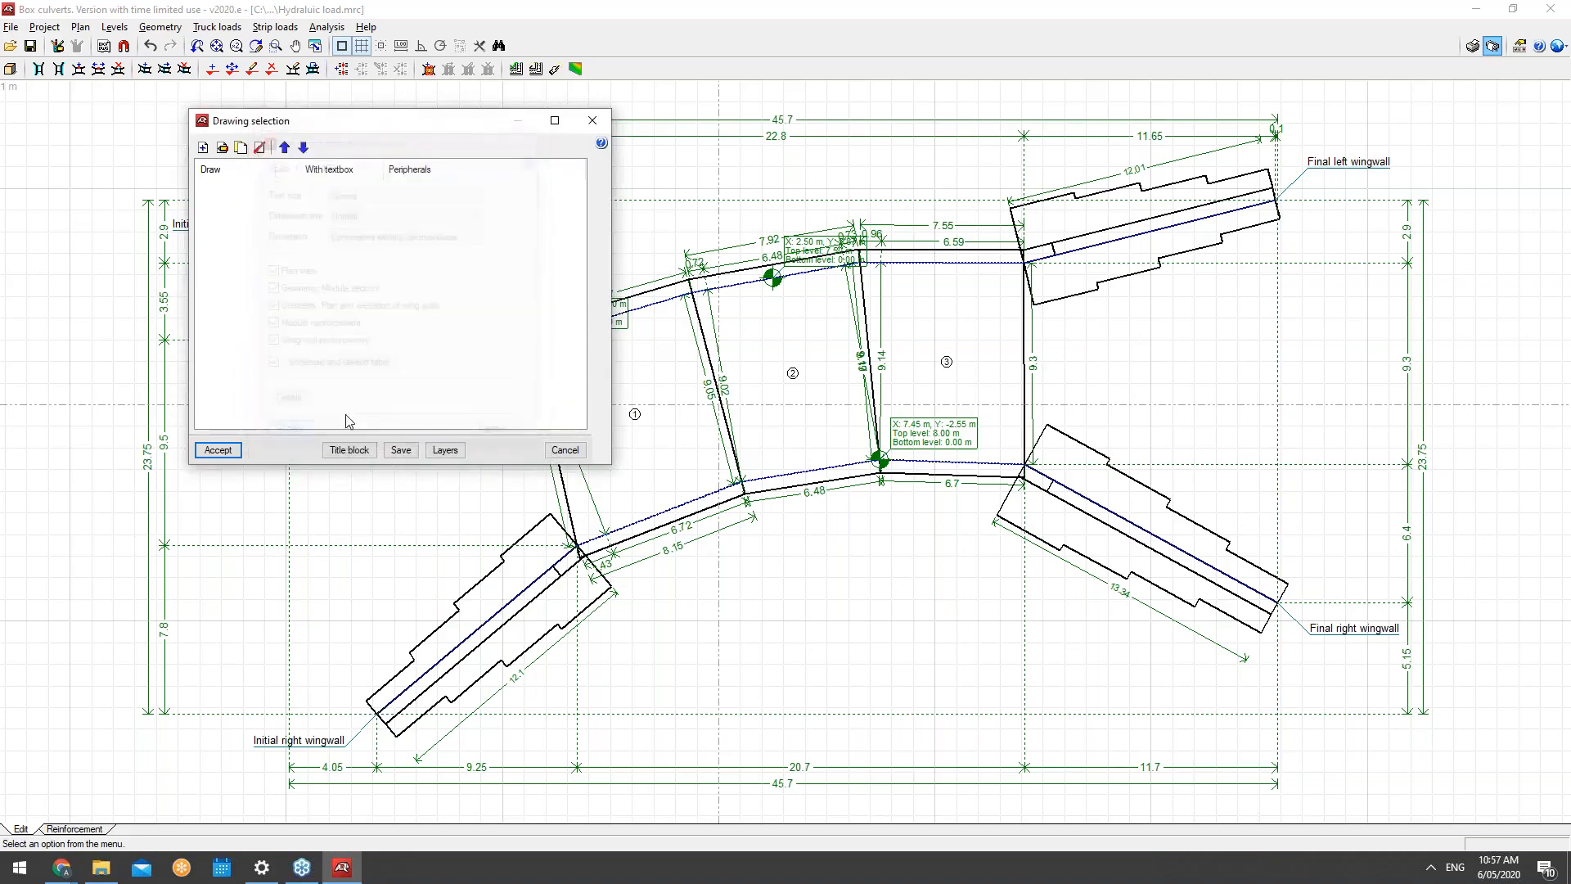
click(218, 449)
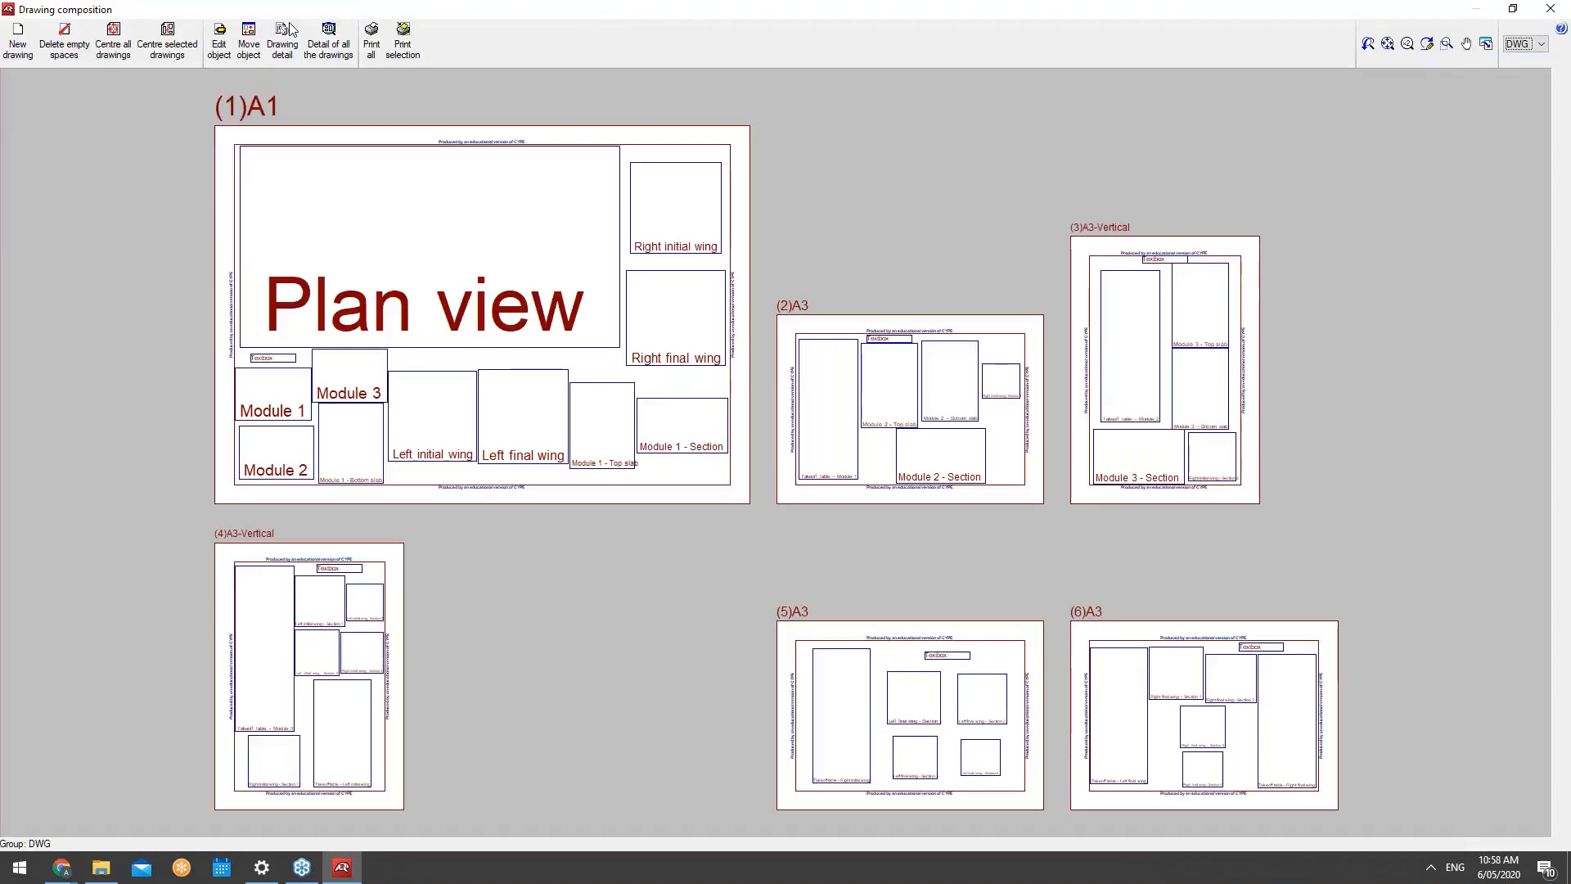
Step: Show the full detail of all composed drawings, inspect the A1 and A3 sheets, and leave the composition
click(328, 40)
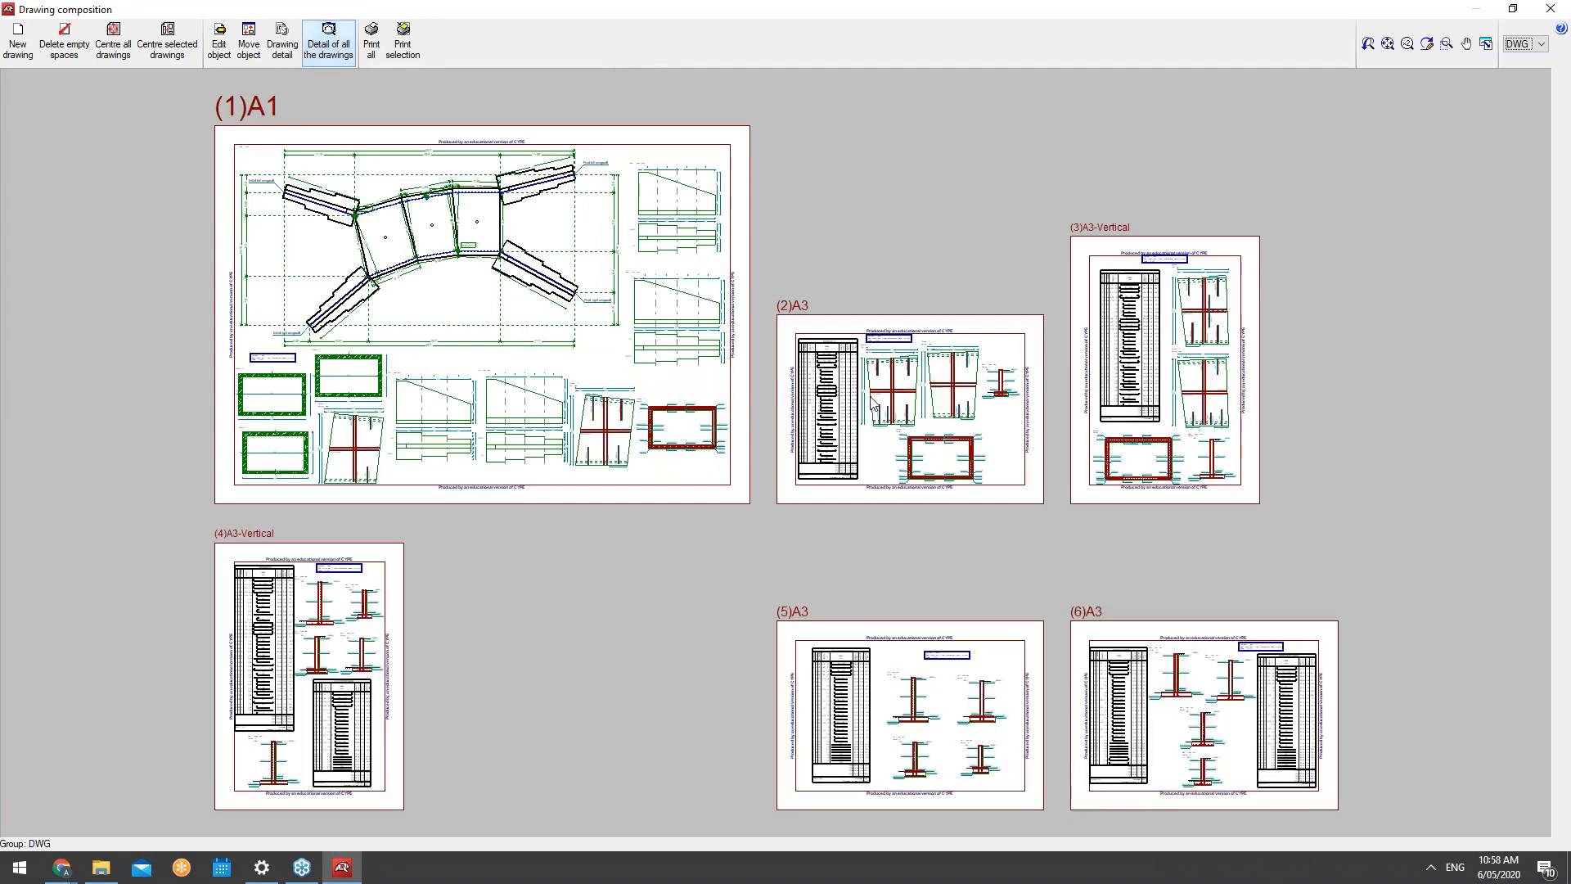
scroll(874, 401, up, 1)
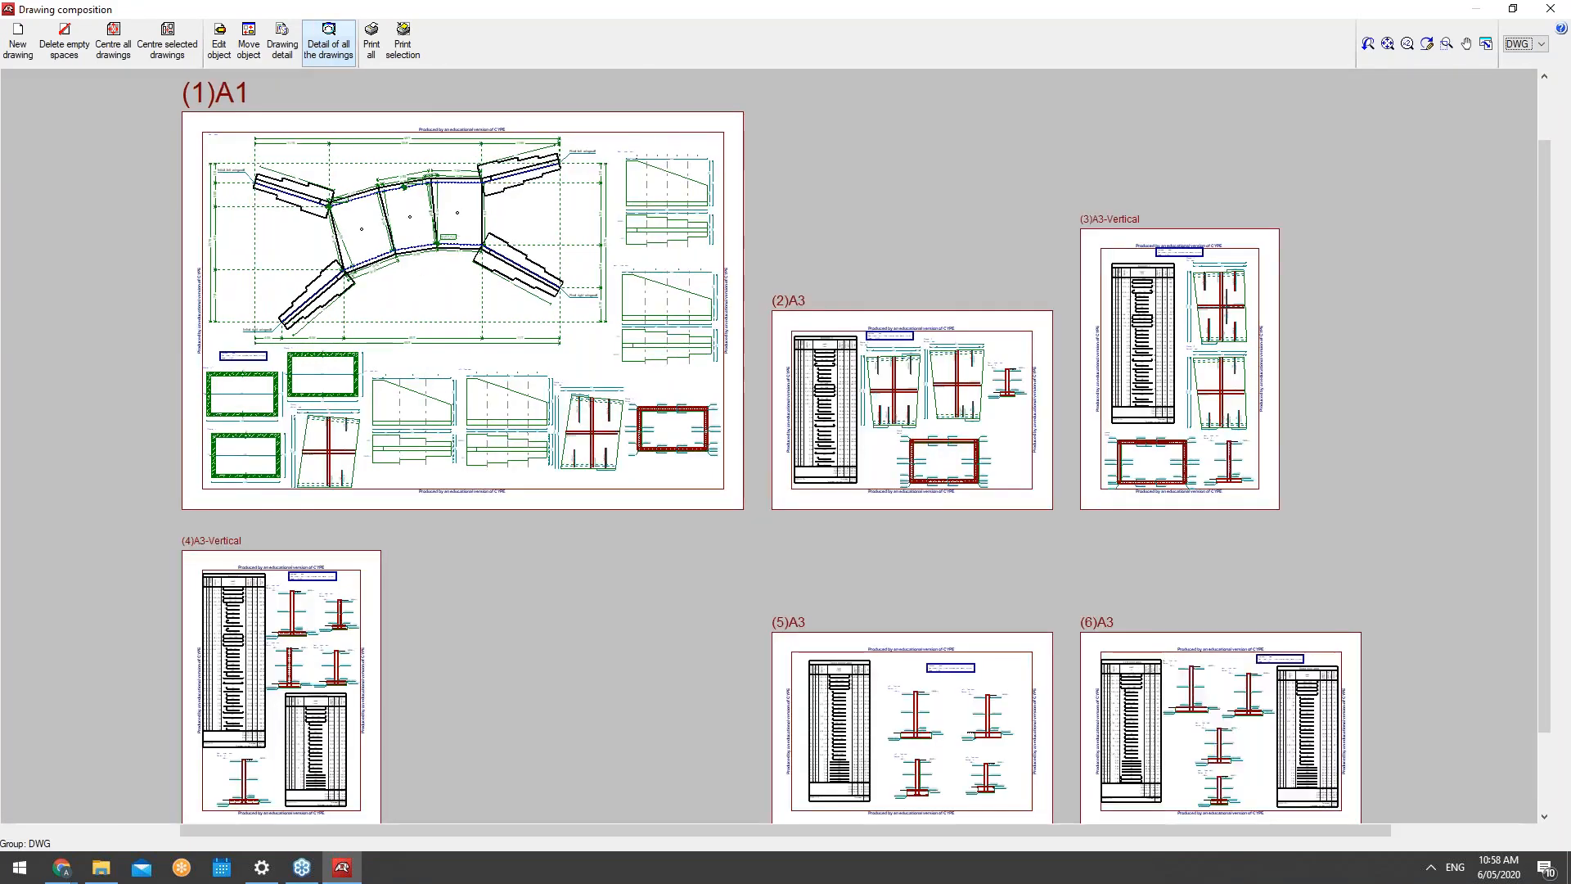
scroll(913, 414, up, 1)
scroll(913, 420, up, 1)
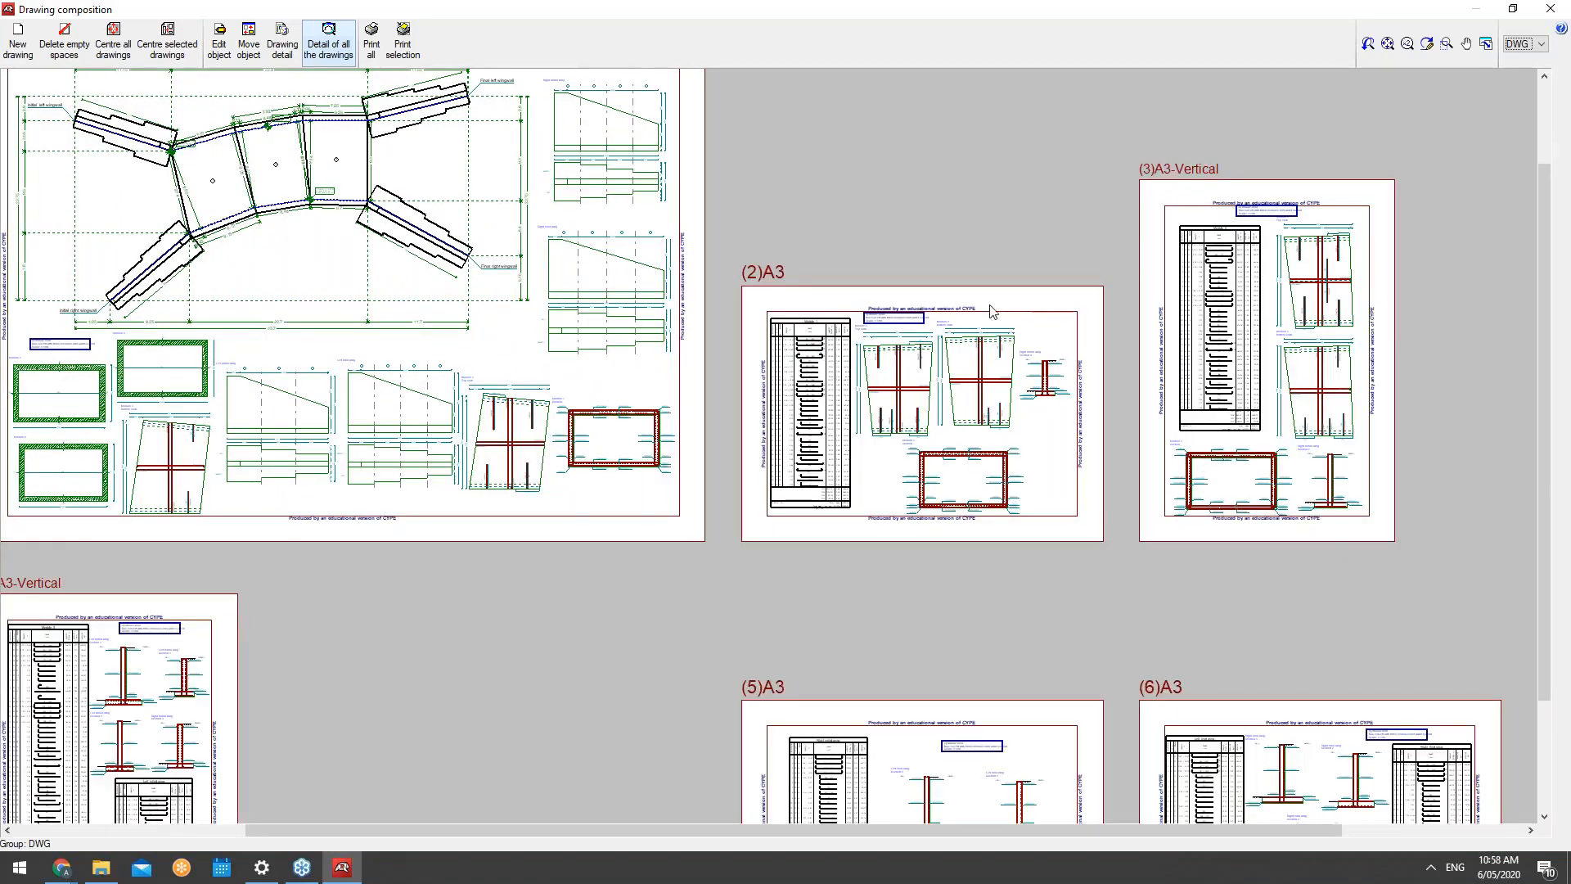
scroll(414, 540, down, 1)
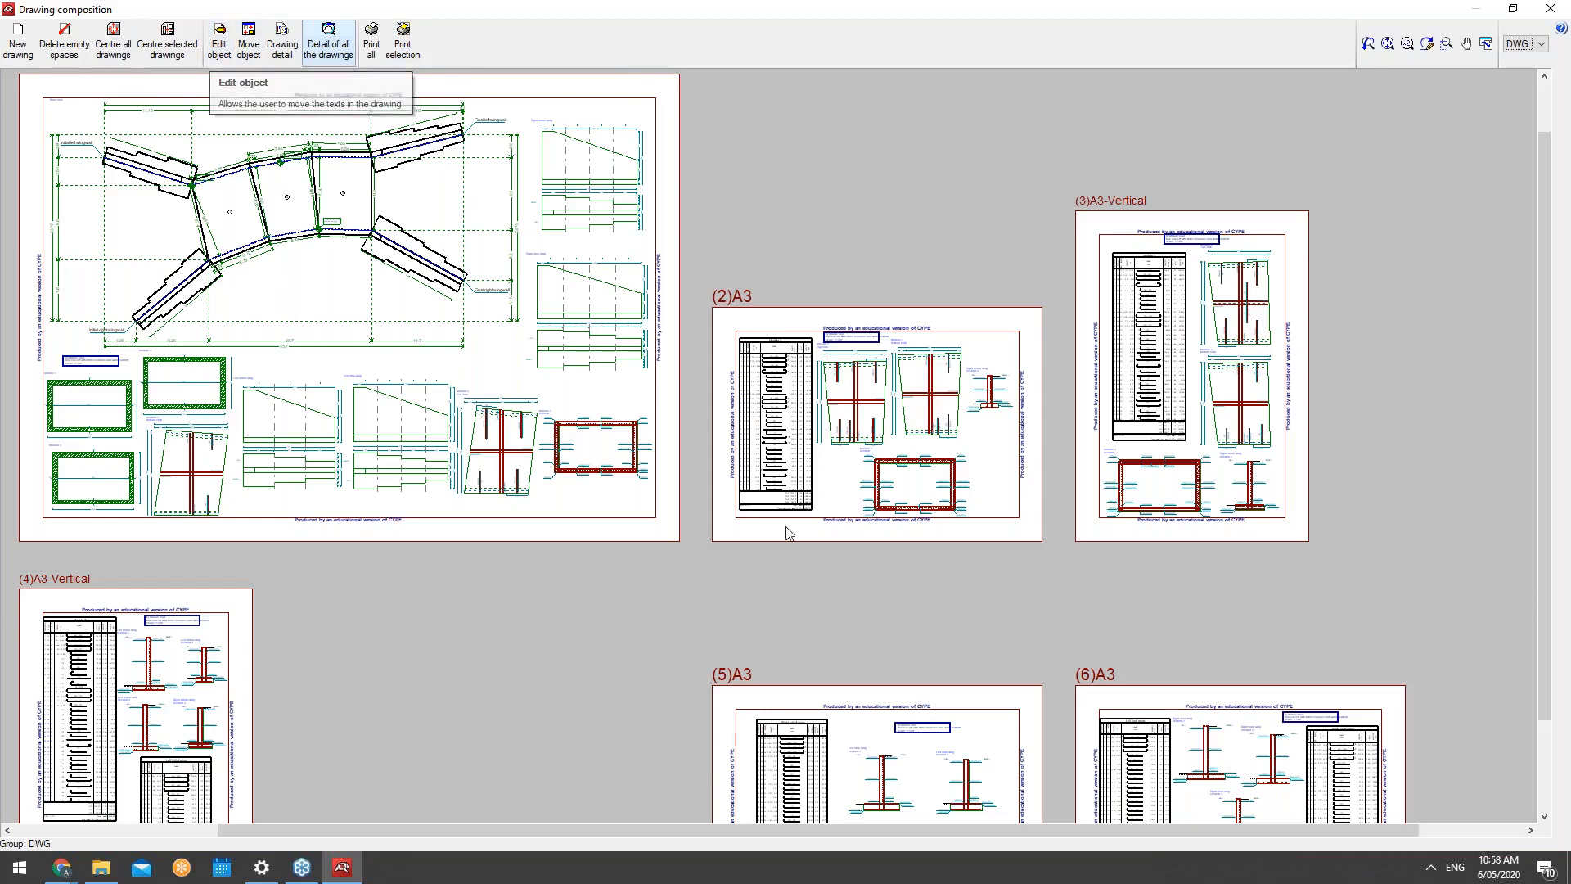
drag(1546, 378, 1533, 433)
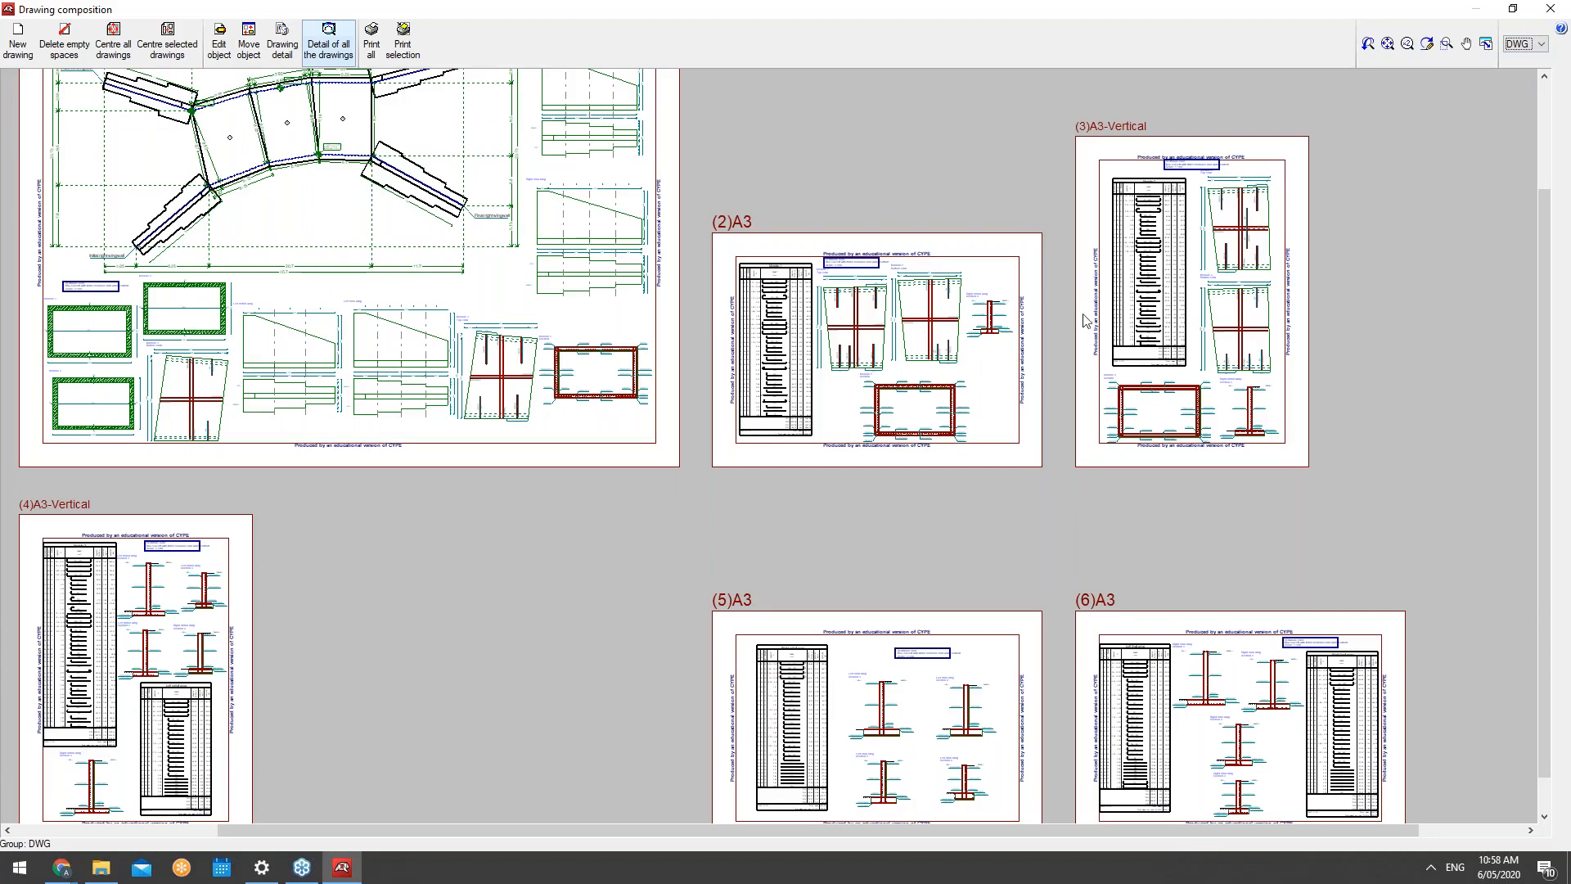
click(1550, 9)
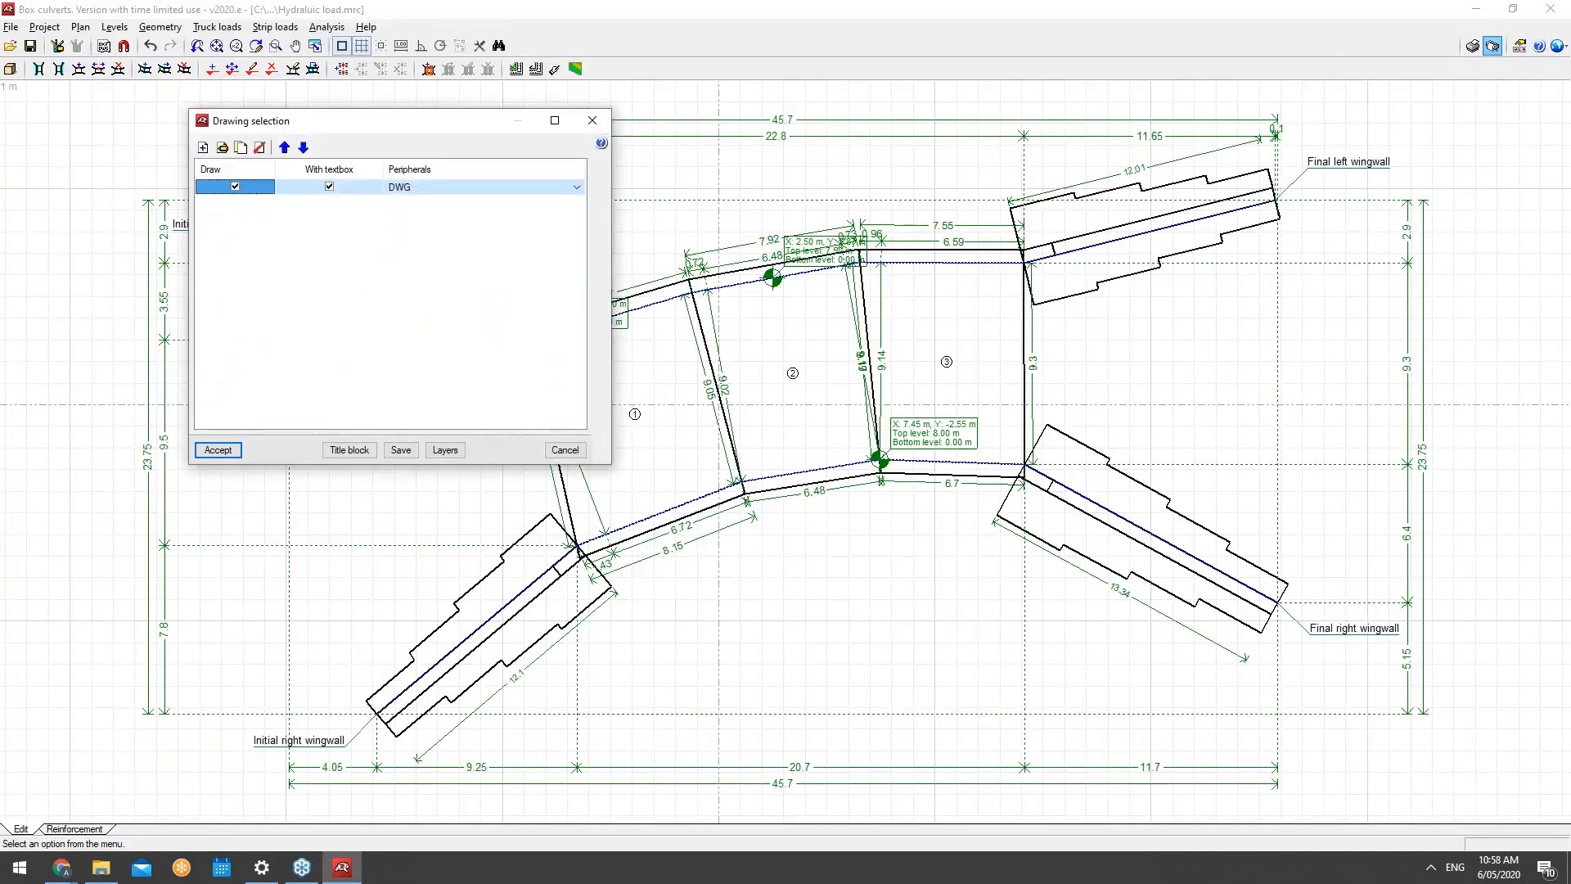
Step: Open the choice of output peripherals for the drawing
click(573, 188)
click(574, 189)
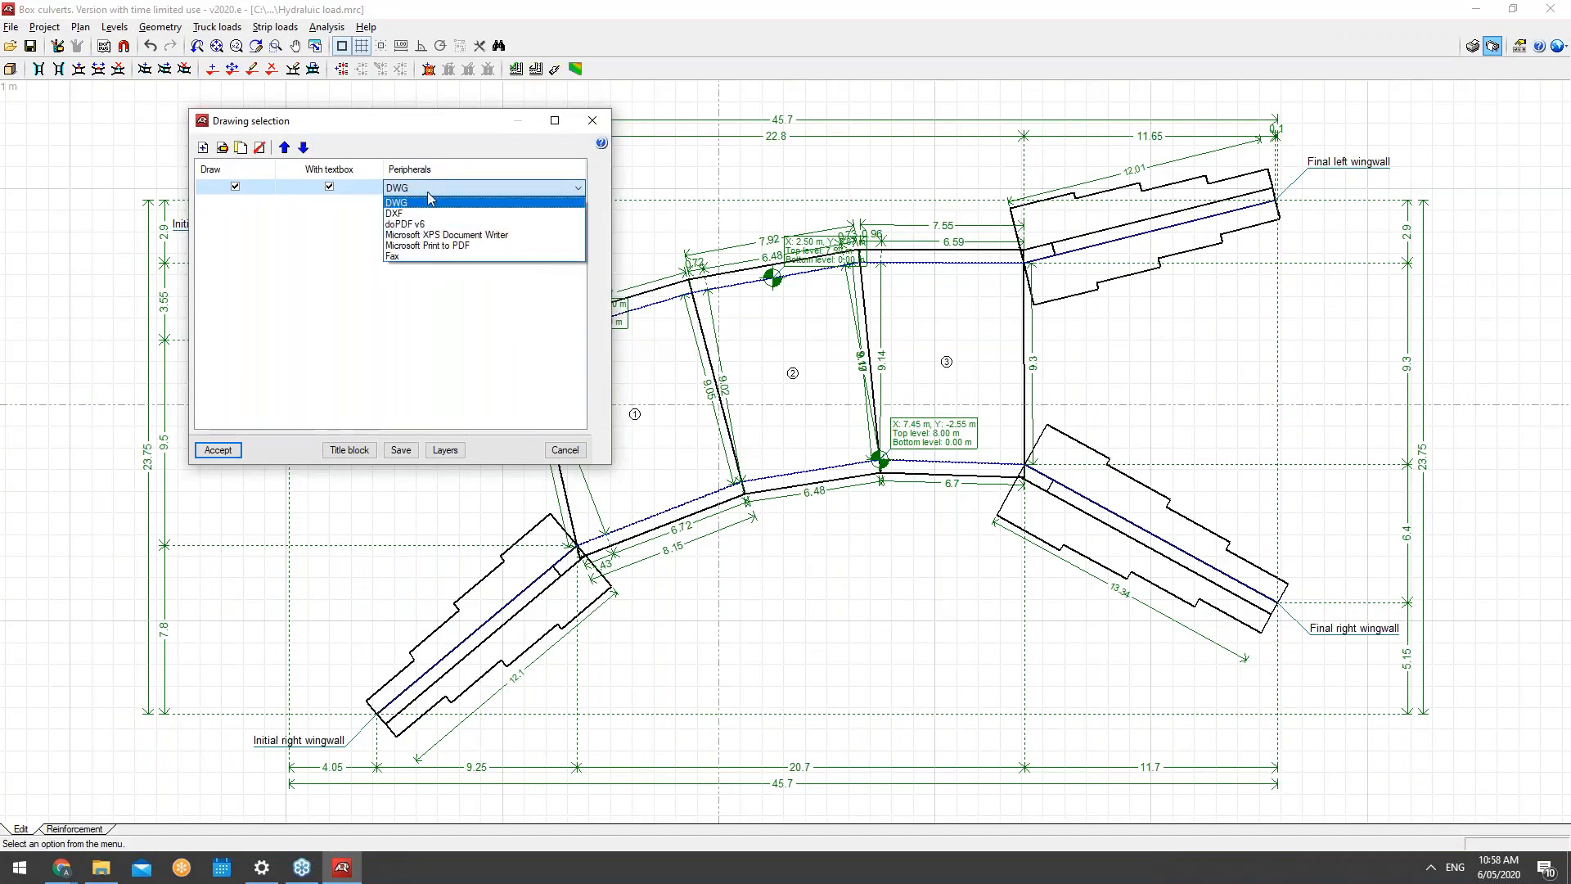